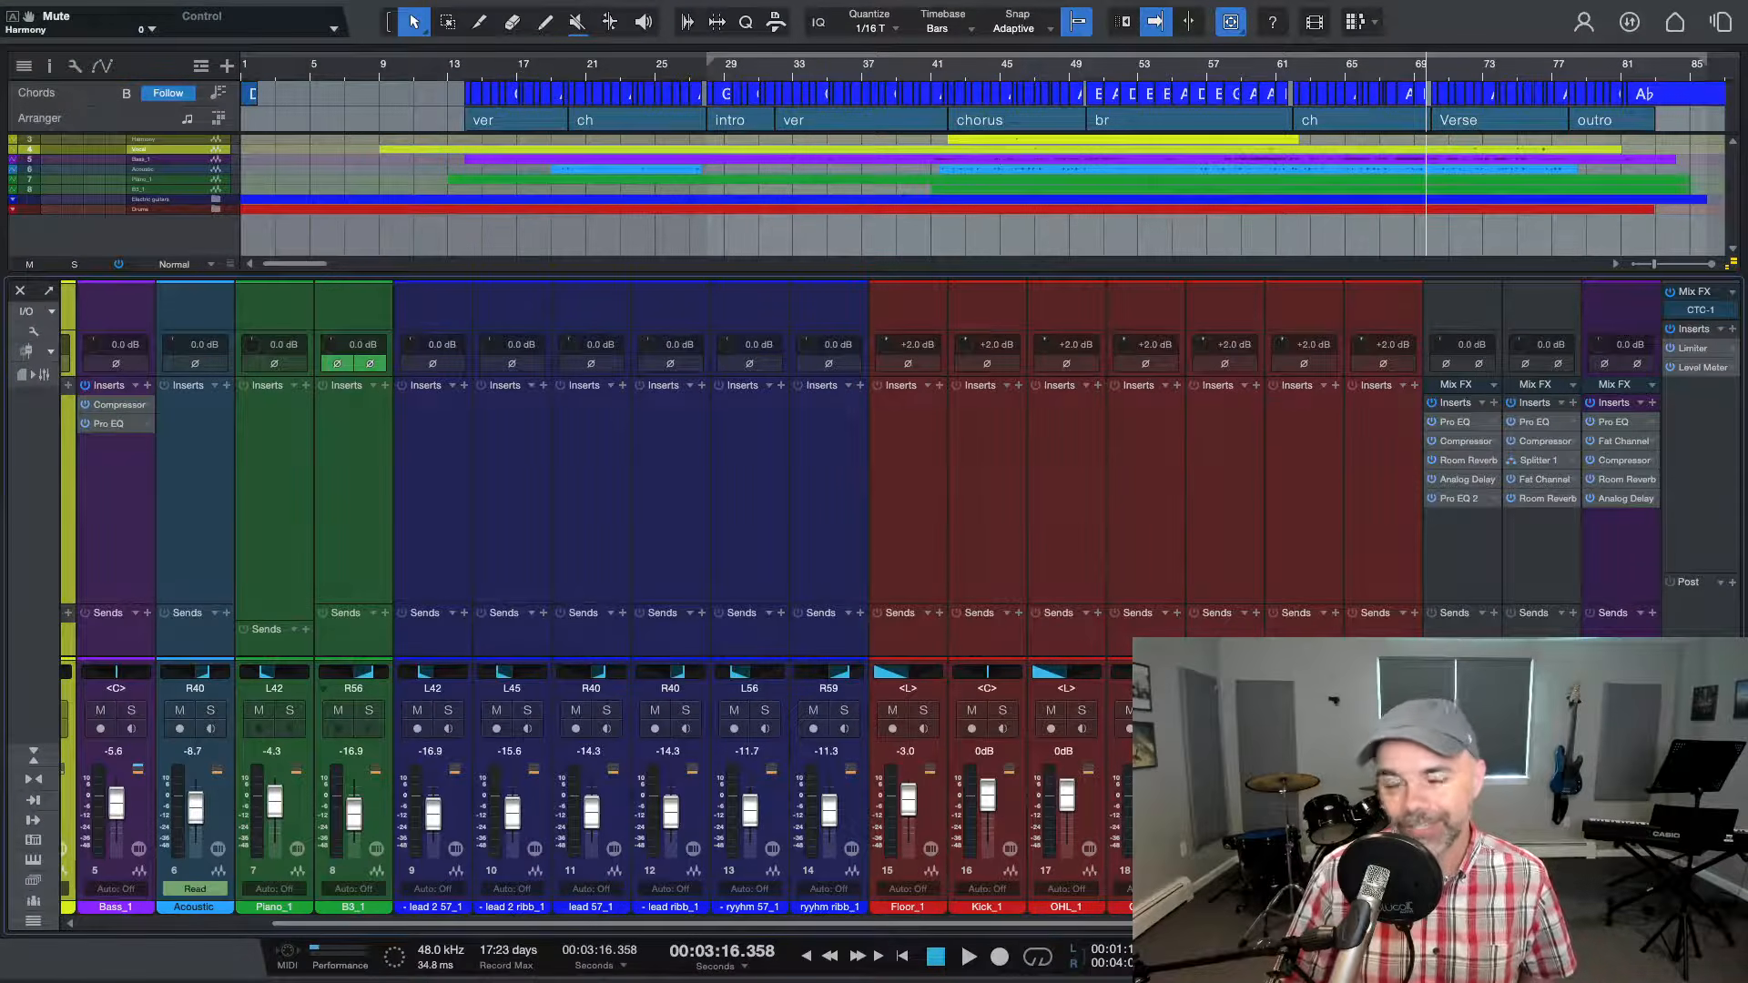
Hide the mix console so that the arrangement's tracks fill the view
key("F2")
key("F3")
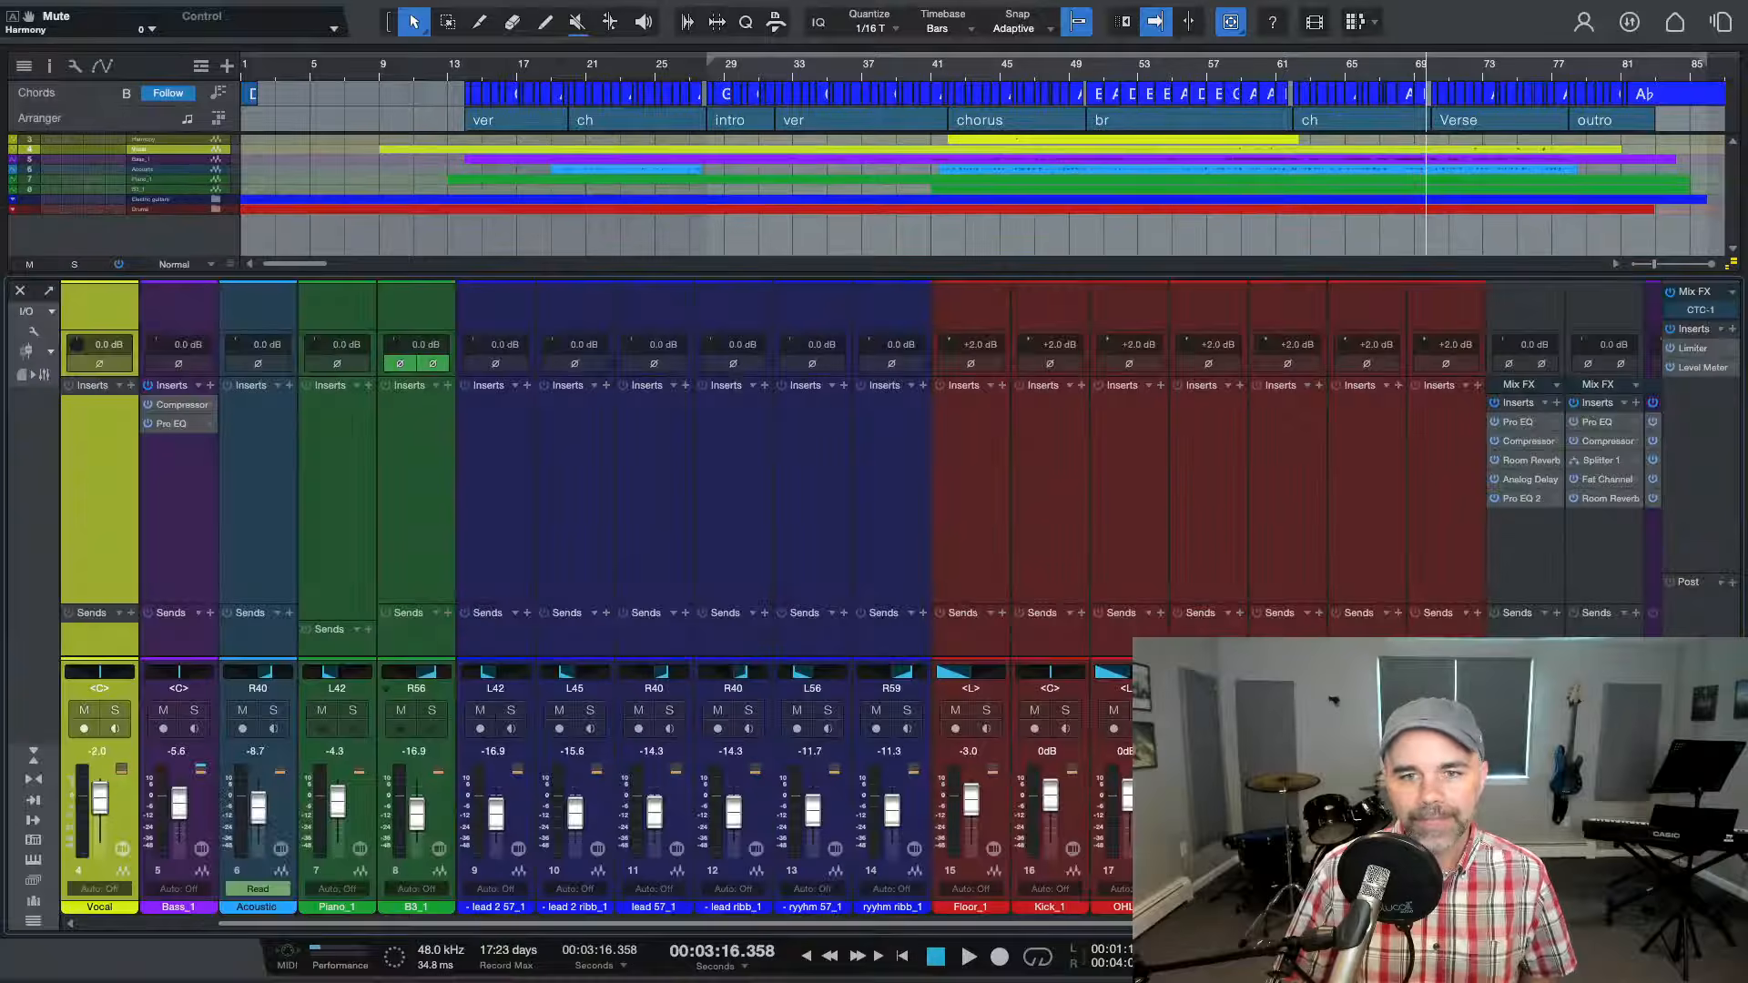
key("F3")
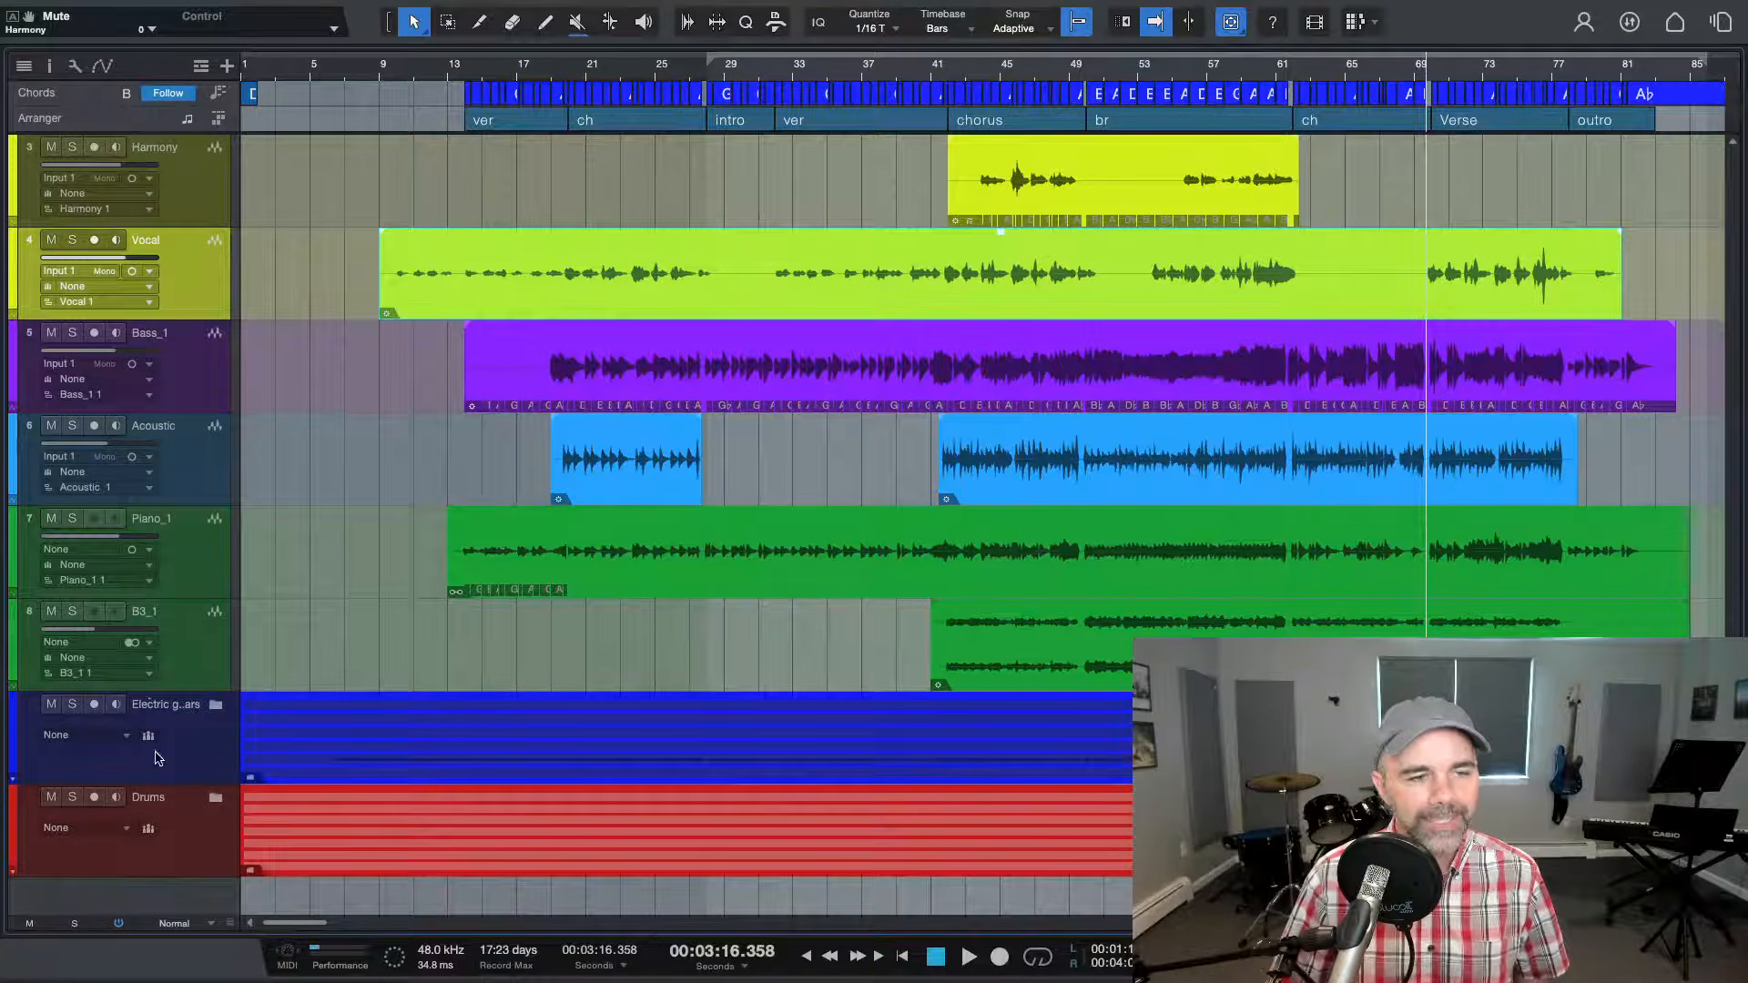
Play the song from the vocal entry near bar 9, and listen to the first chorus and the intro section after it
left_click(389, 65)
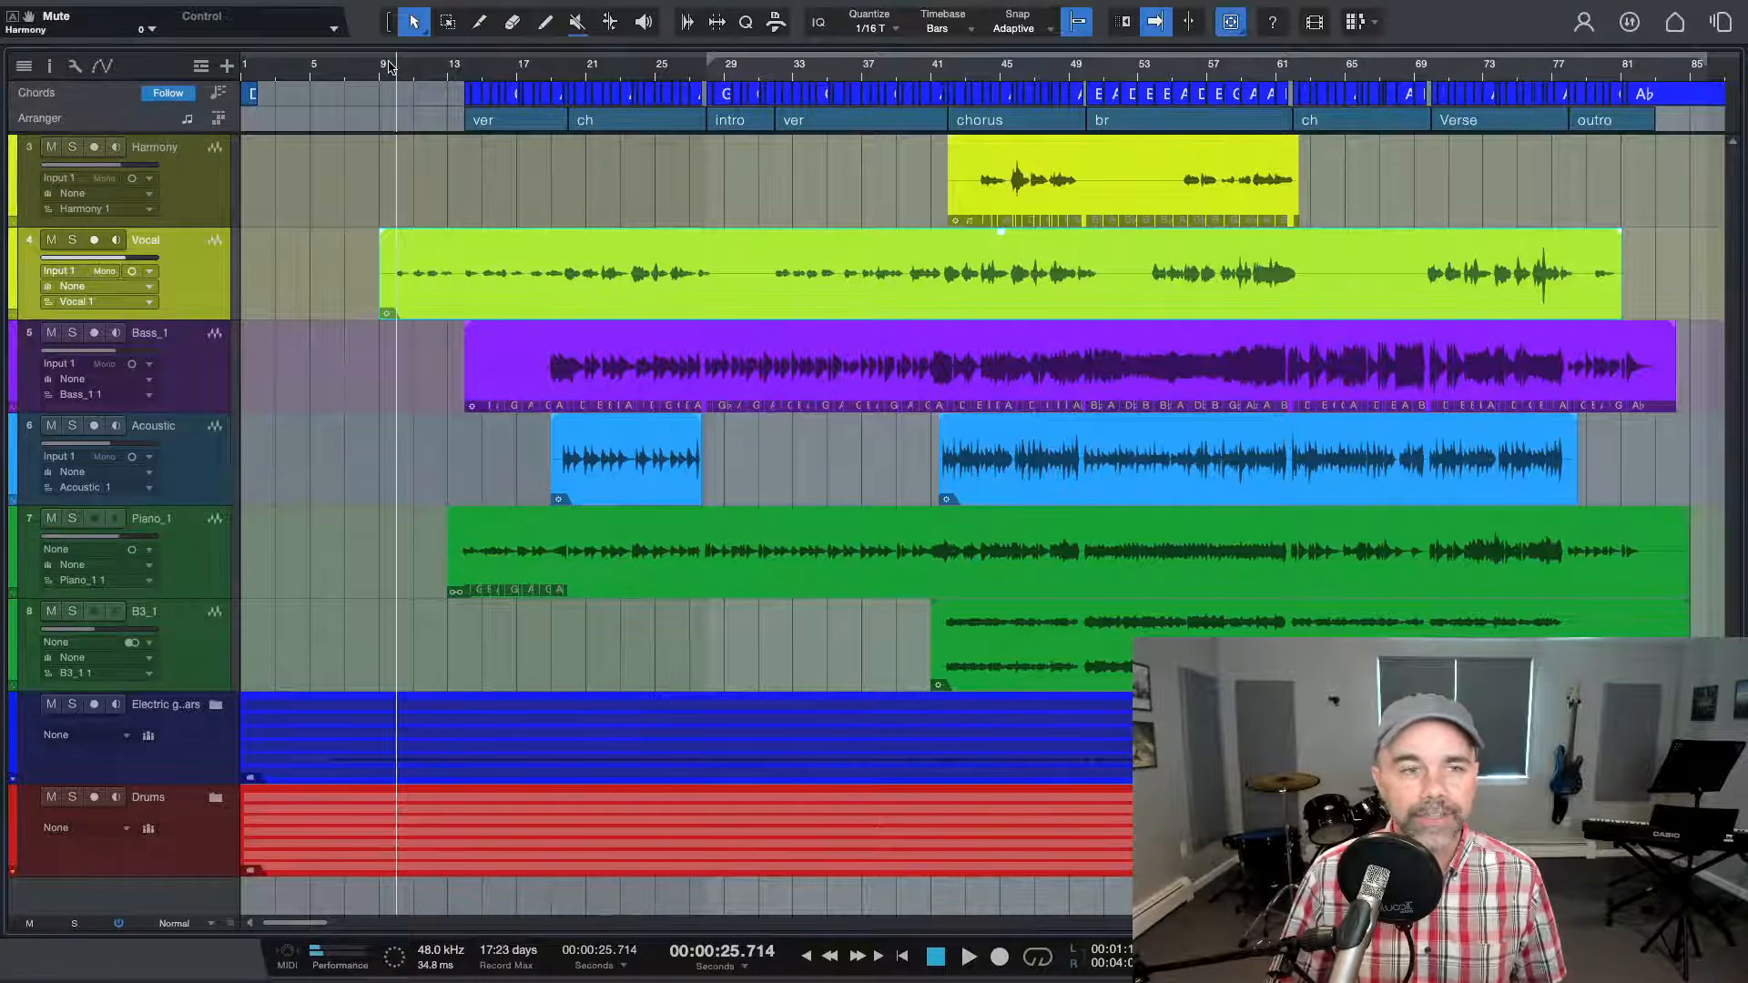
key("space")
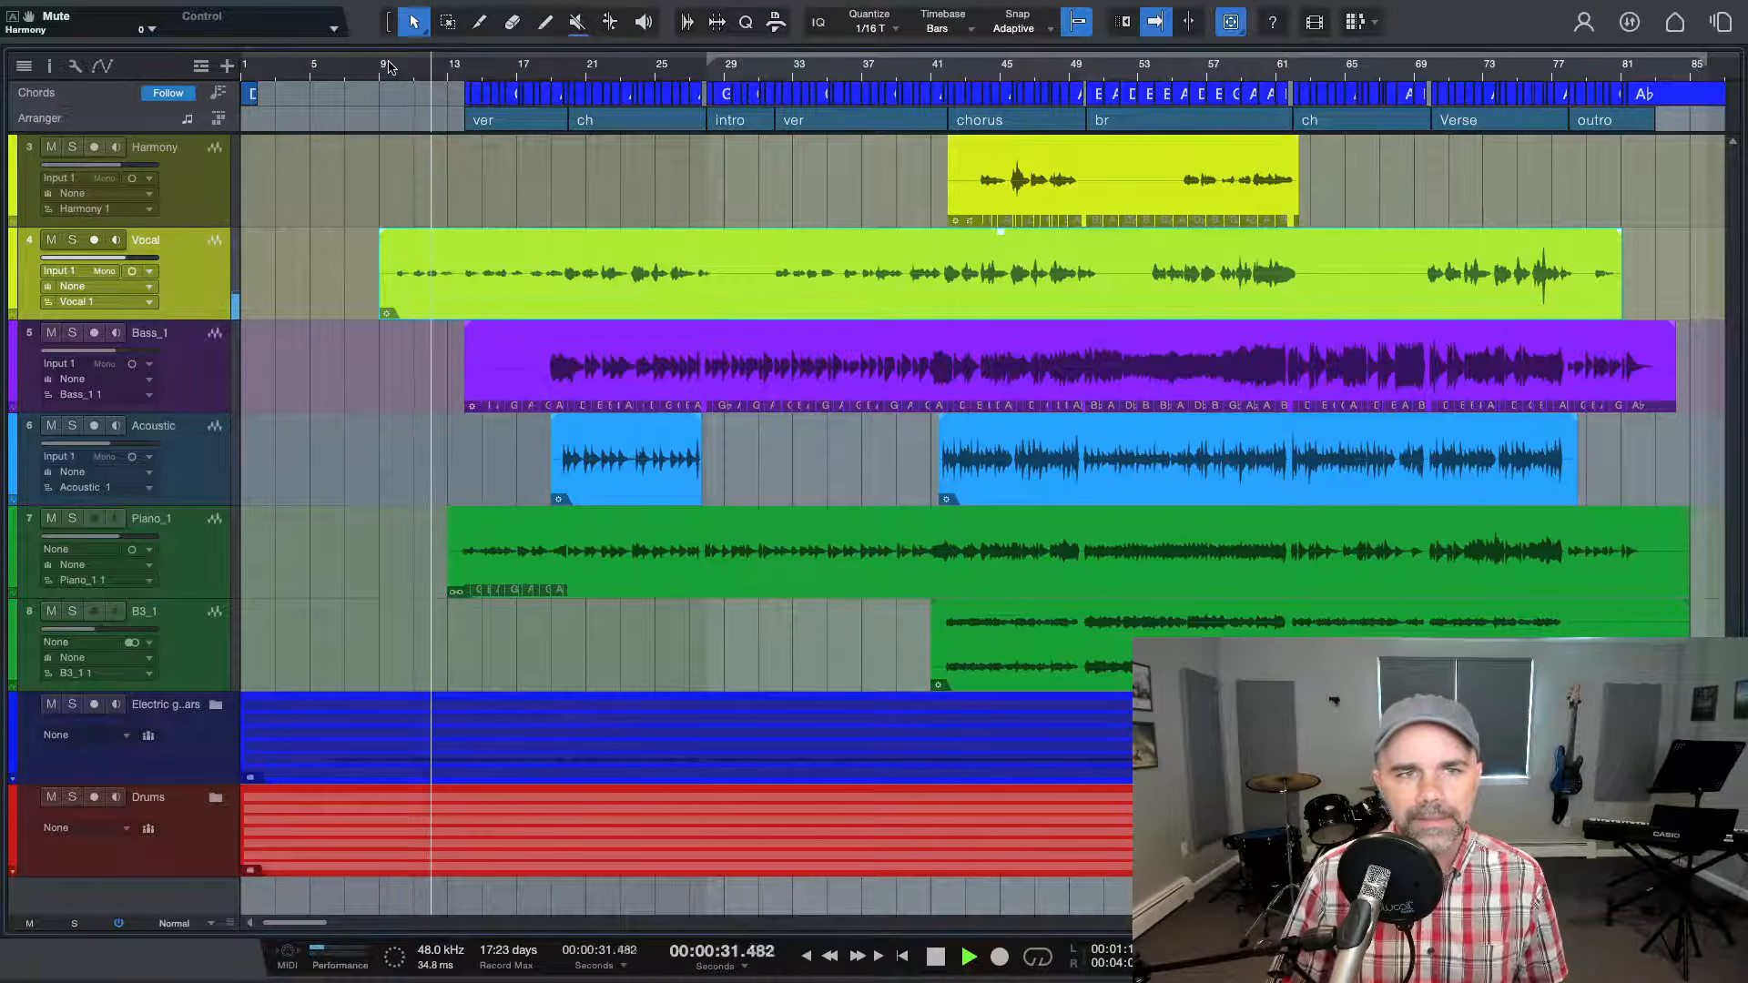
left_click(564, 71)
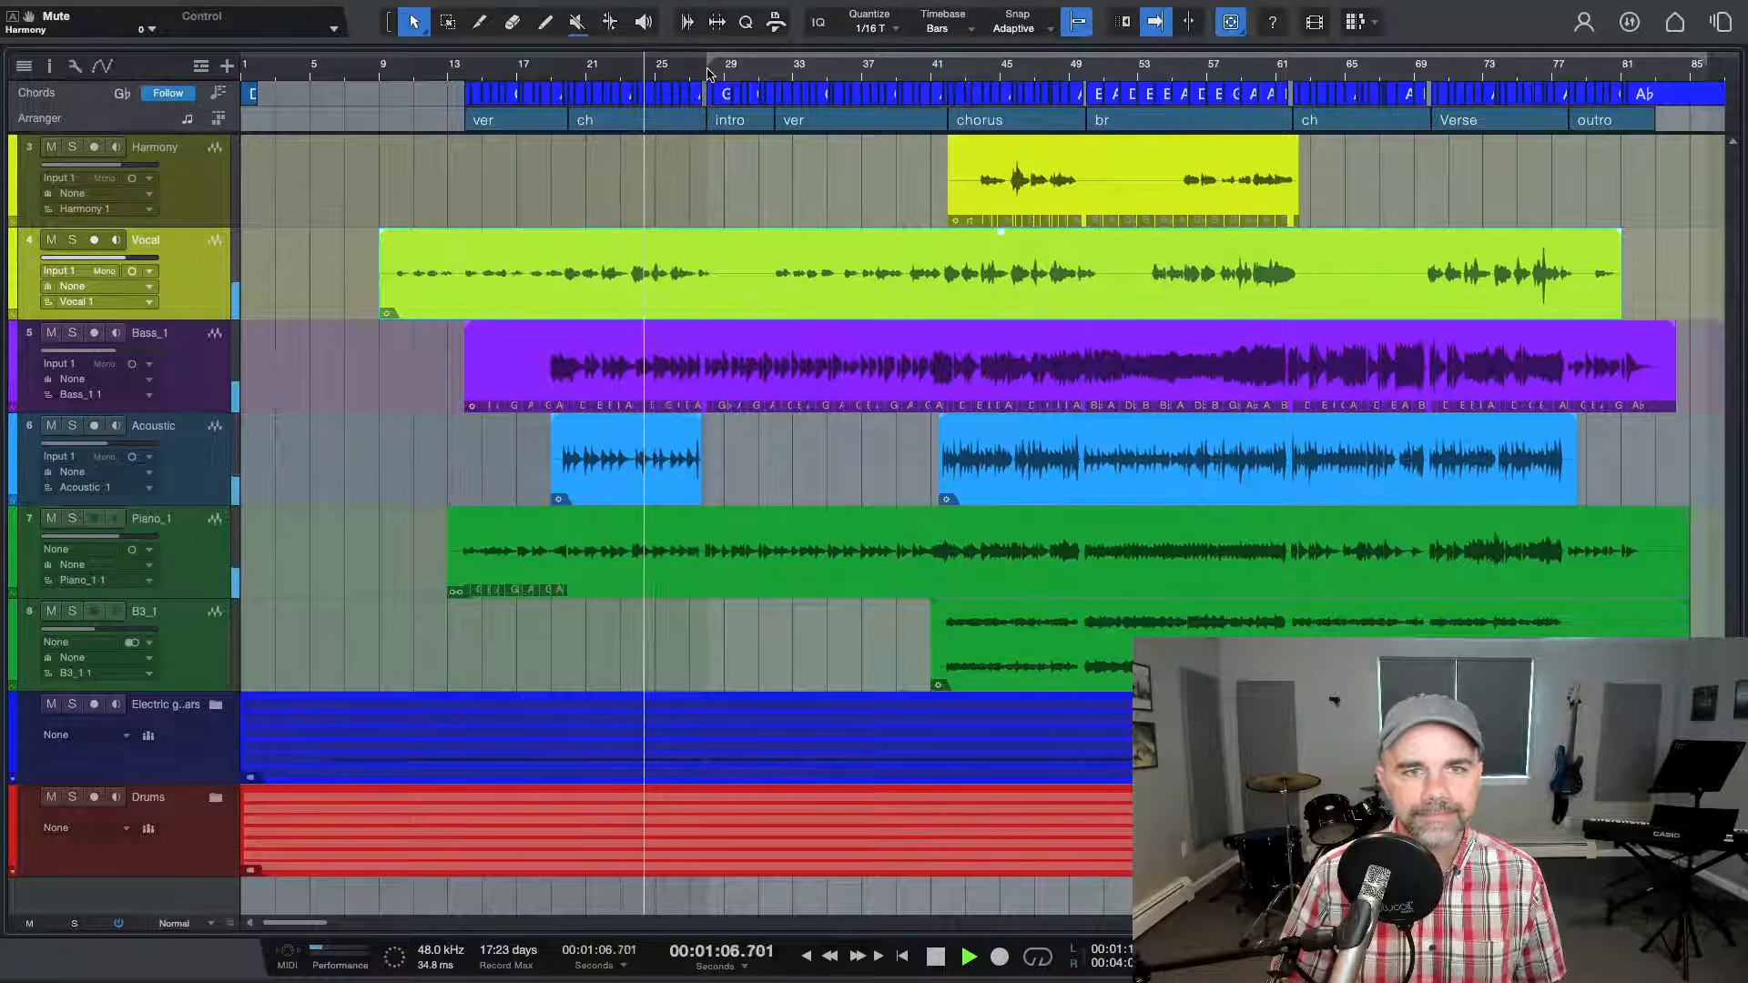
key("space")
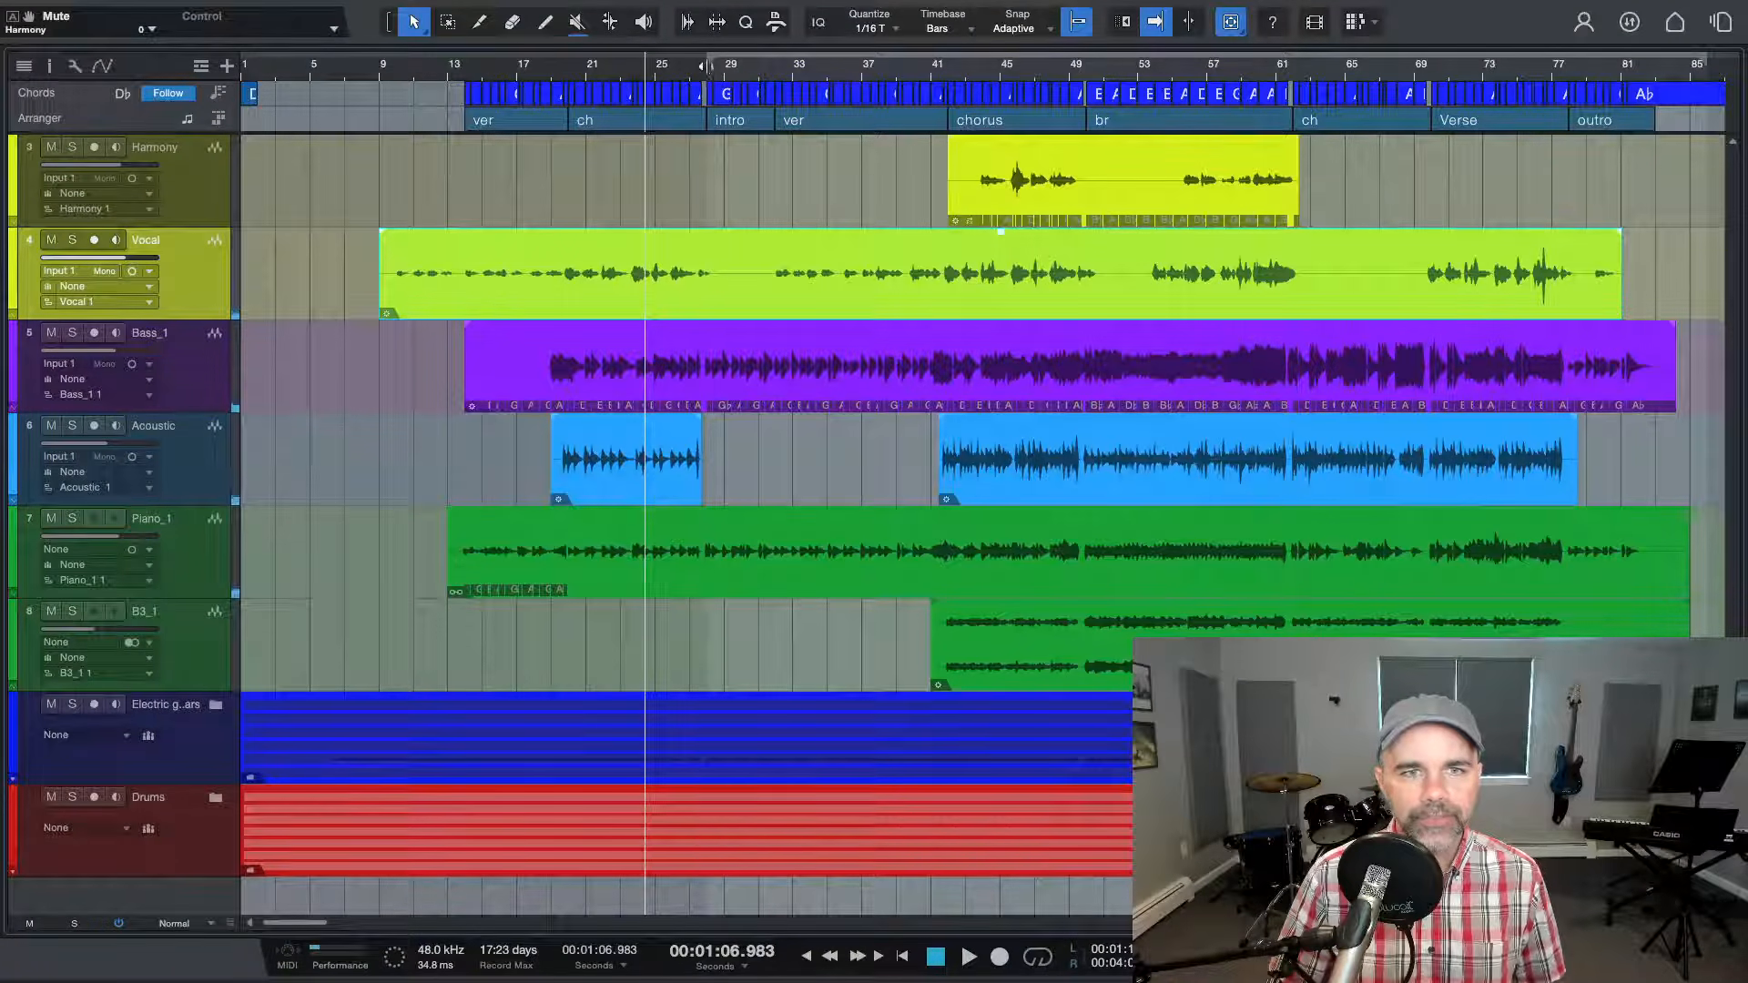
left_click(707, 65)
key("space")
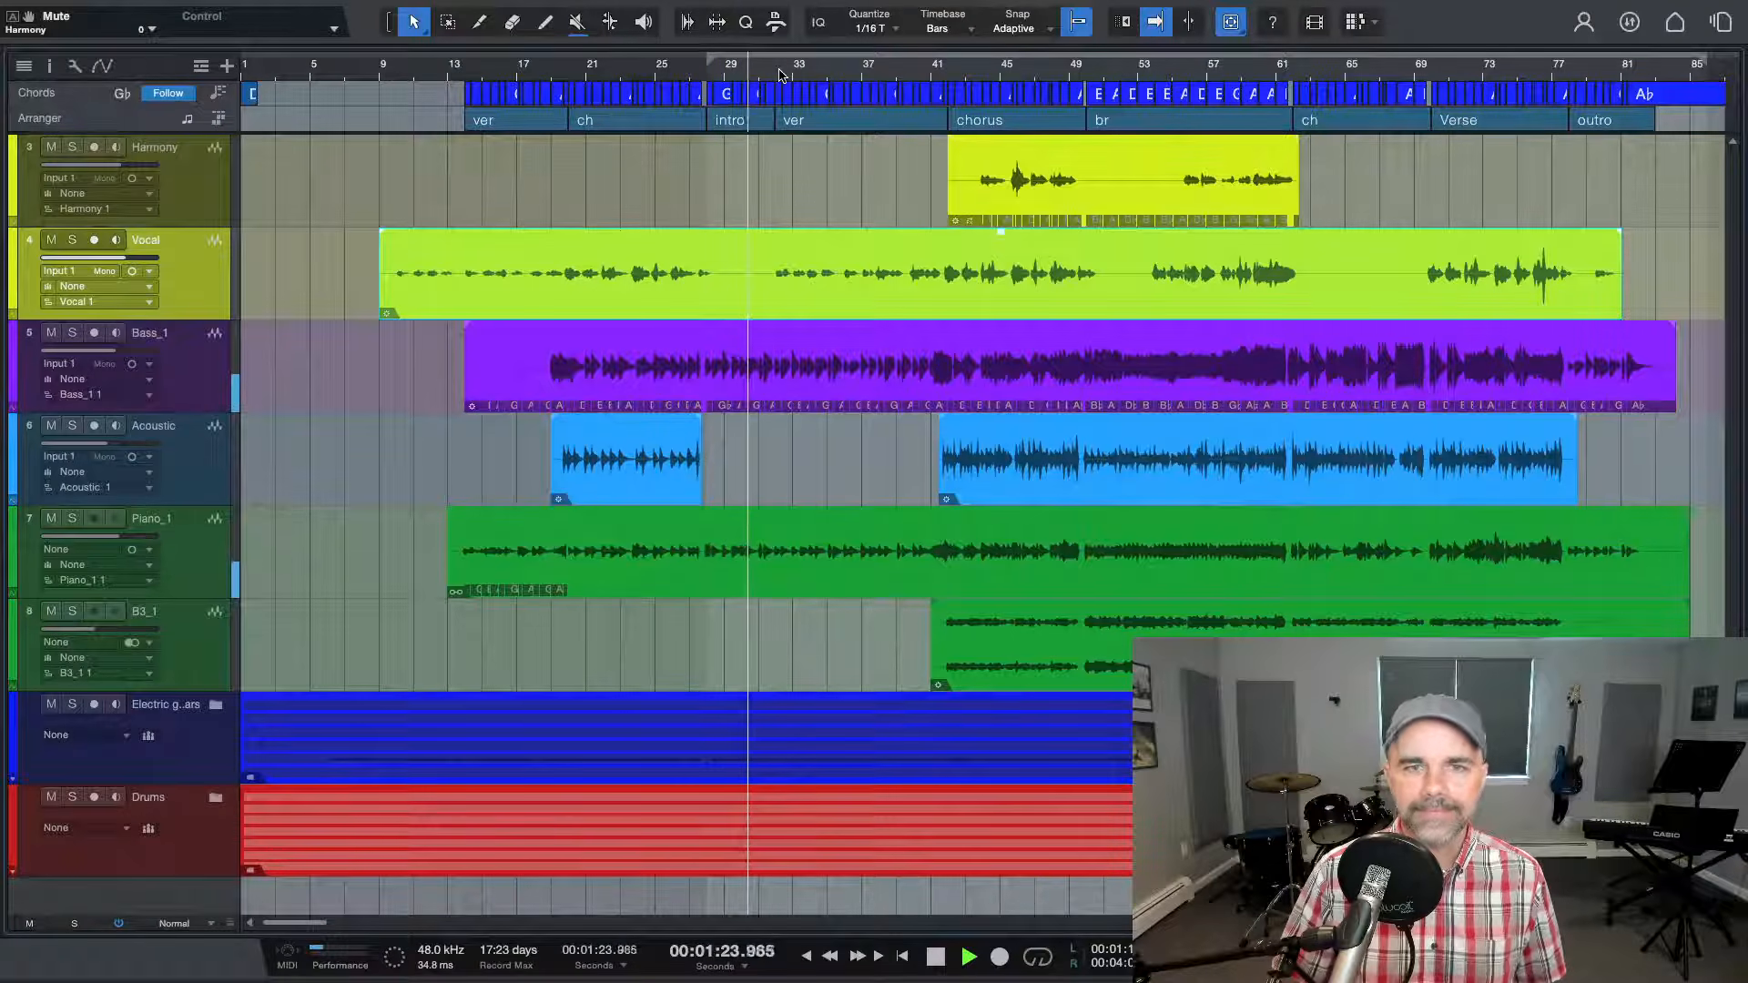
Listen to the section marked chorus, the bridge and the last ch section, and stop playback
left_click(949, 75)
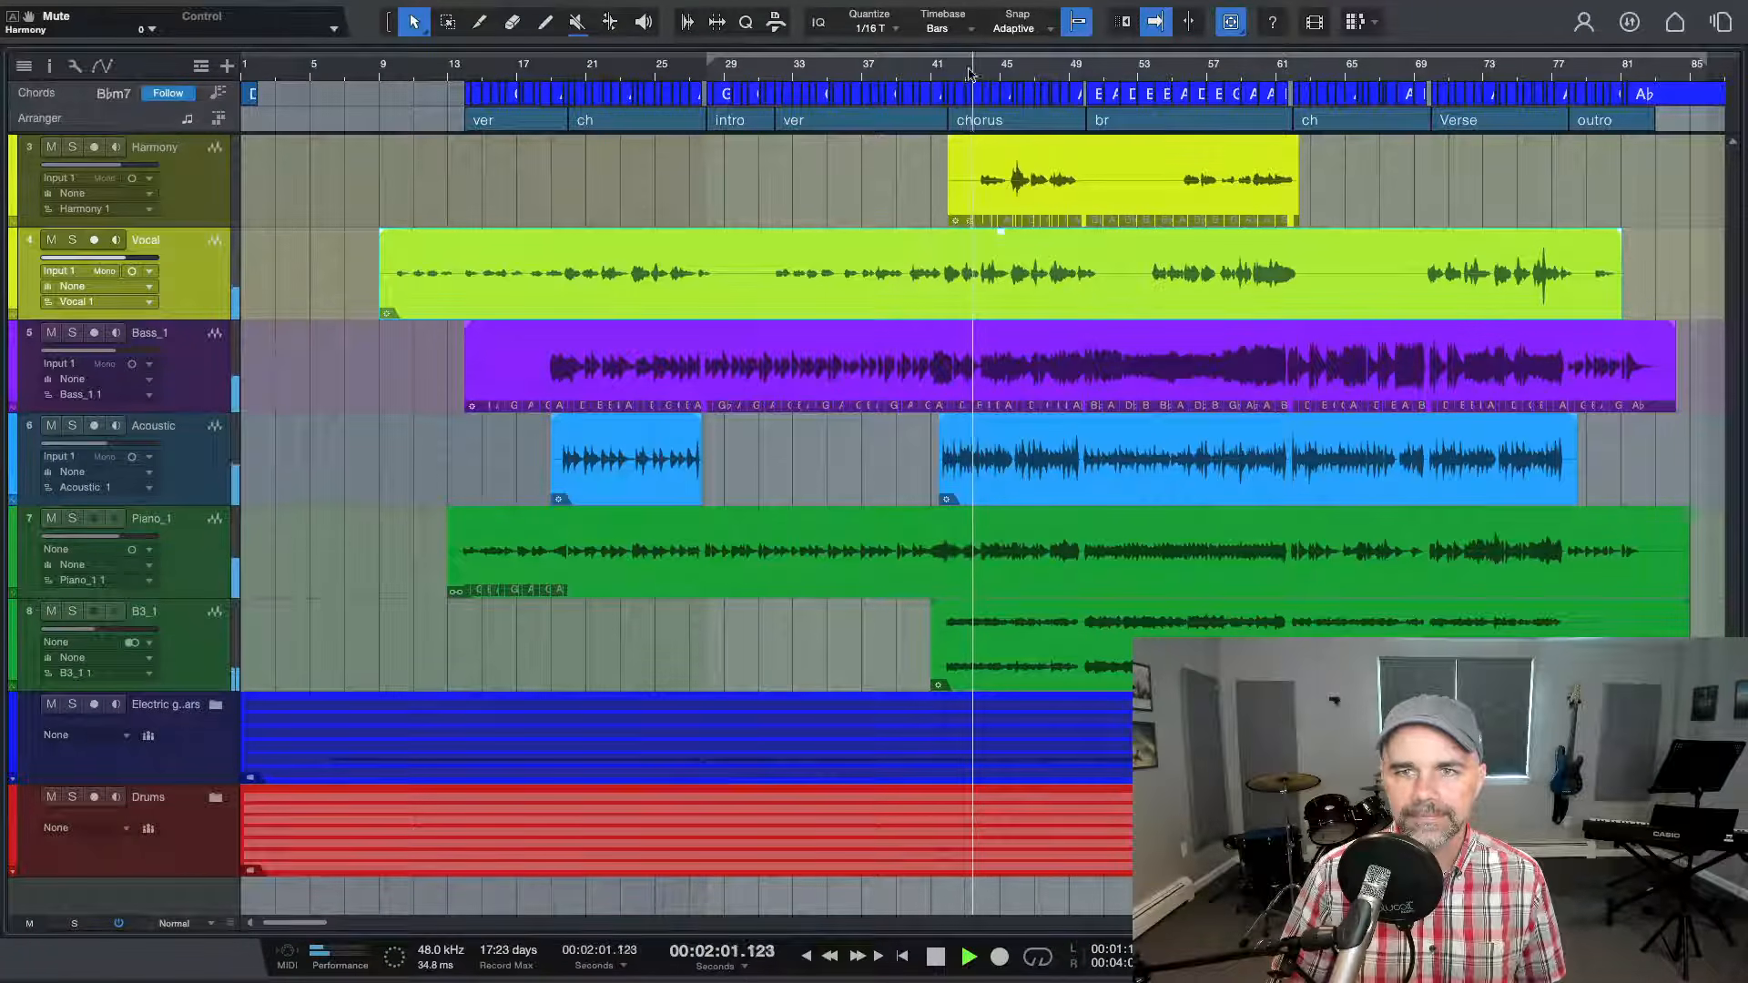
key("space")
left_click(1087, 68)
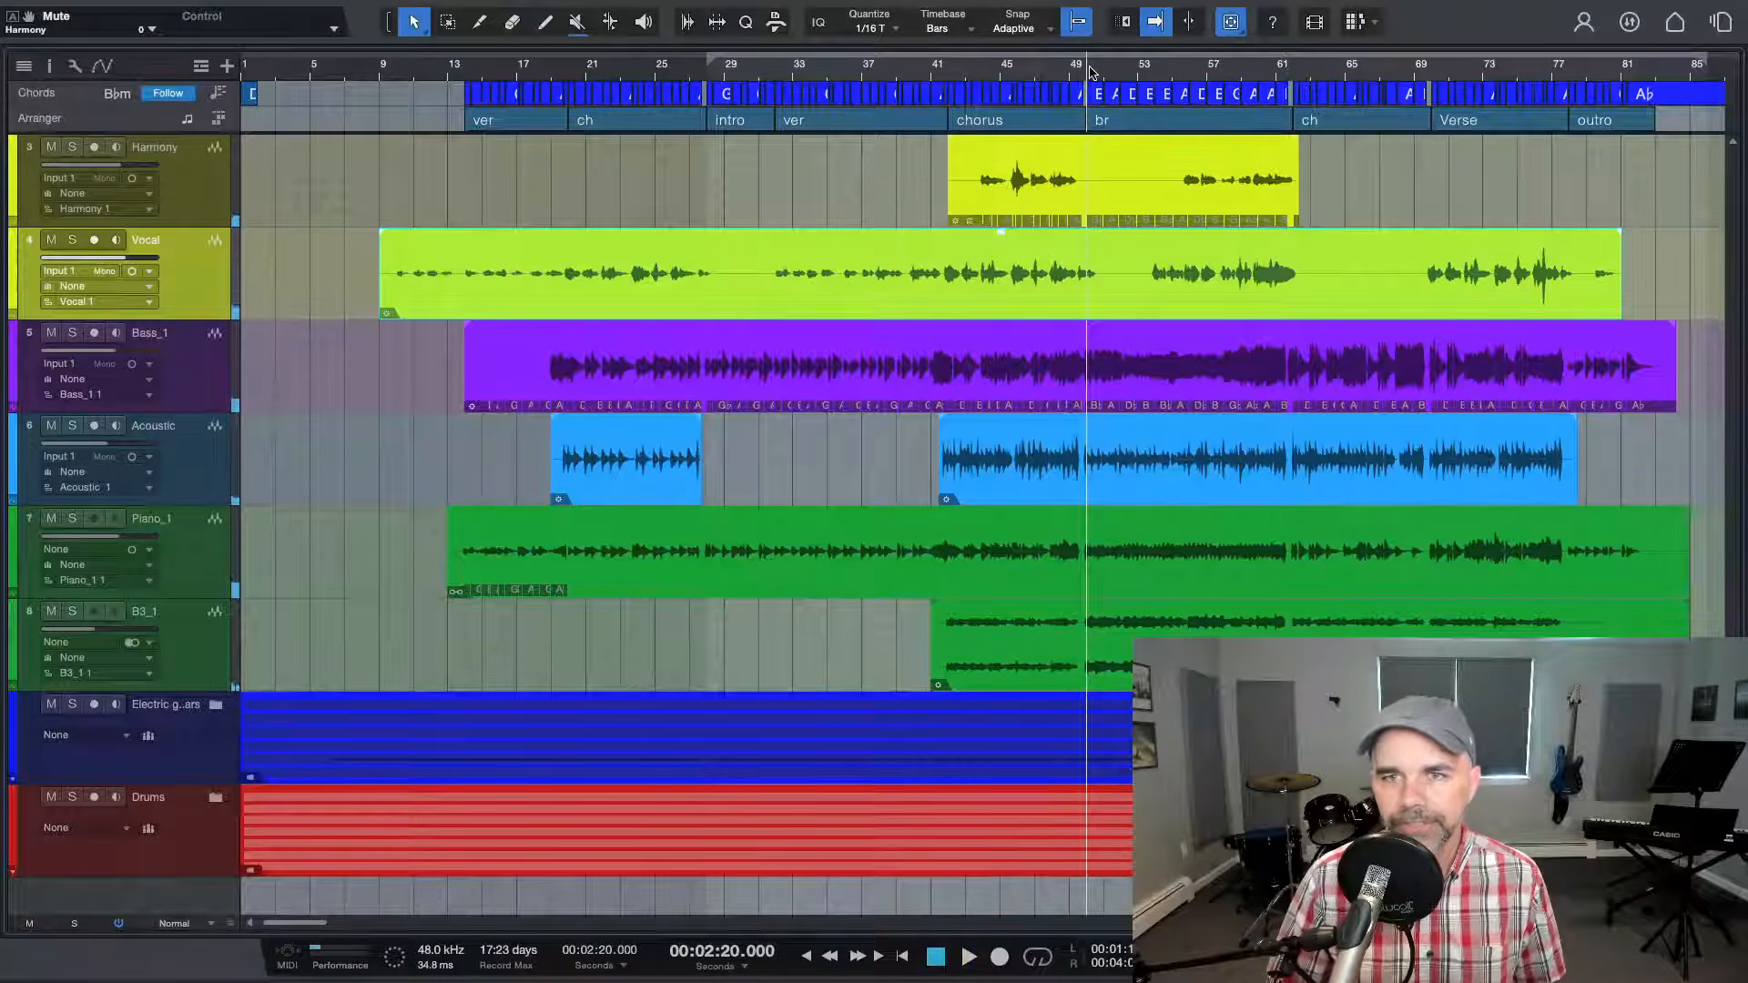
key("space")
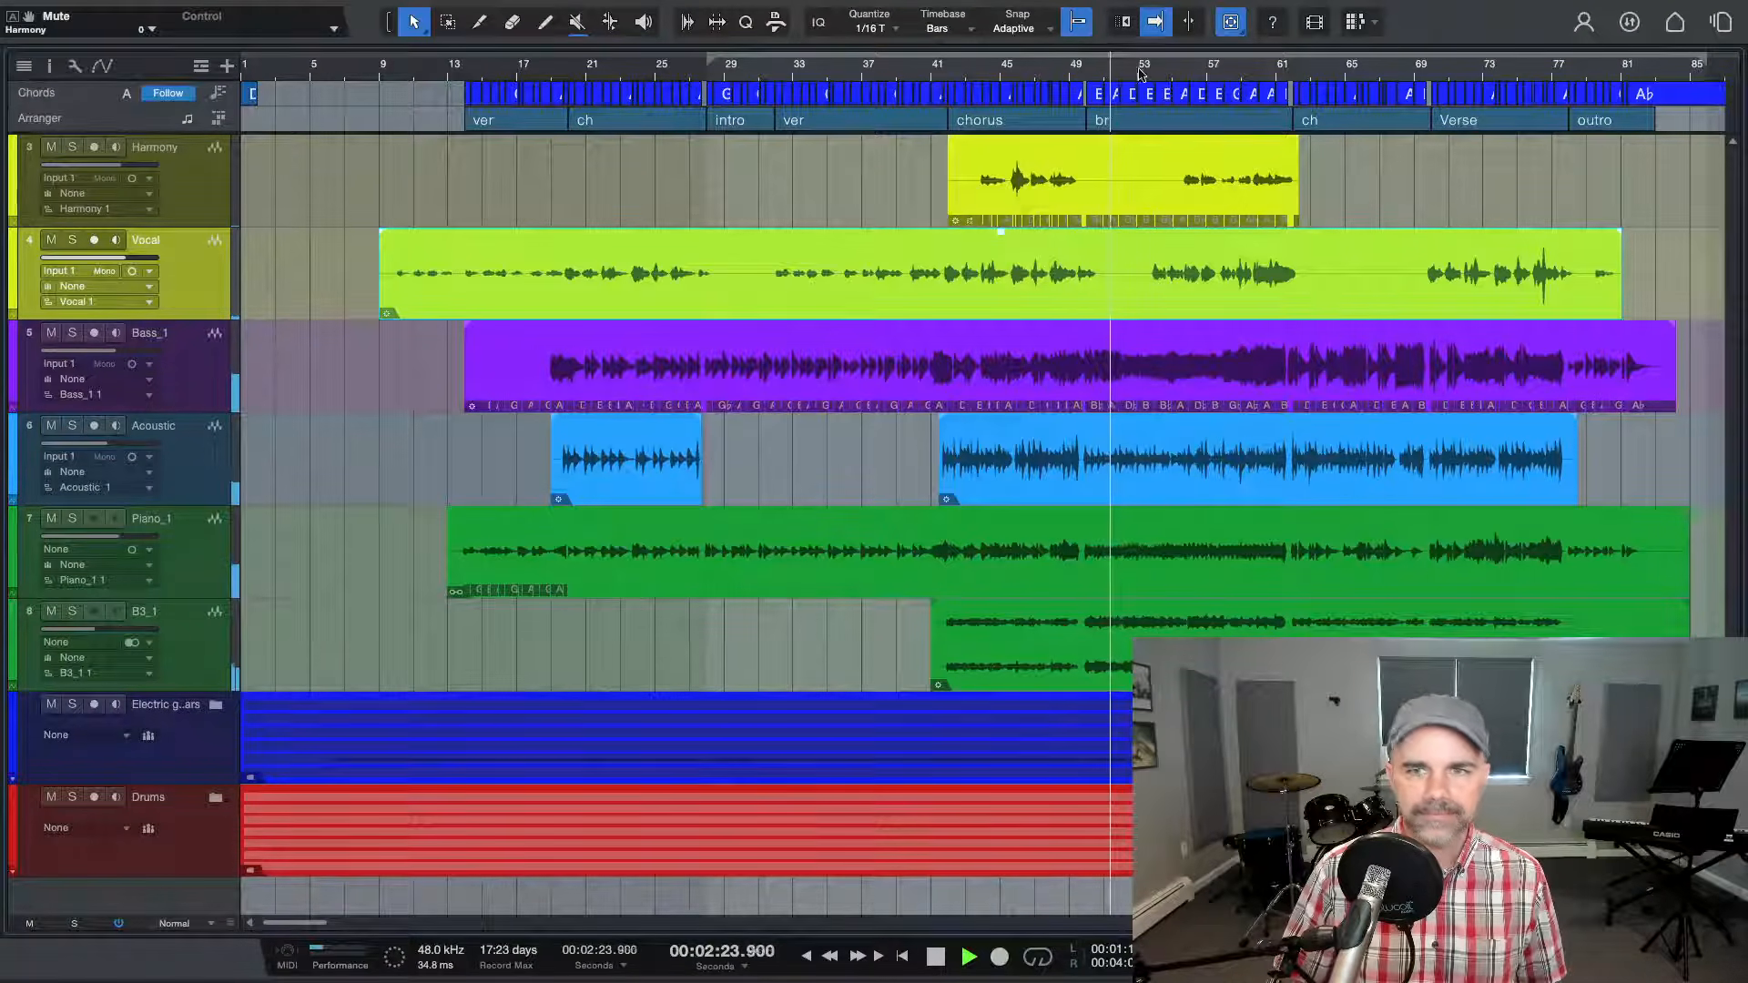
left_click(1299, 70)
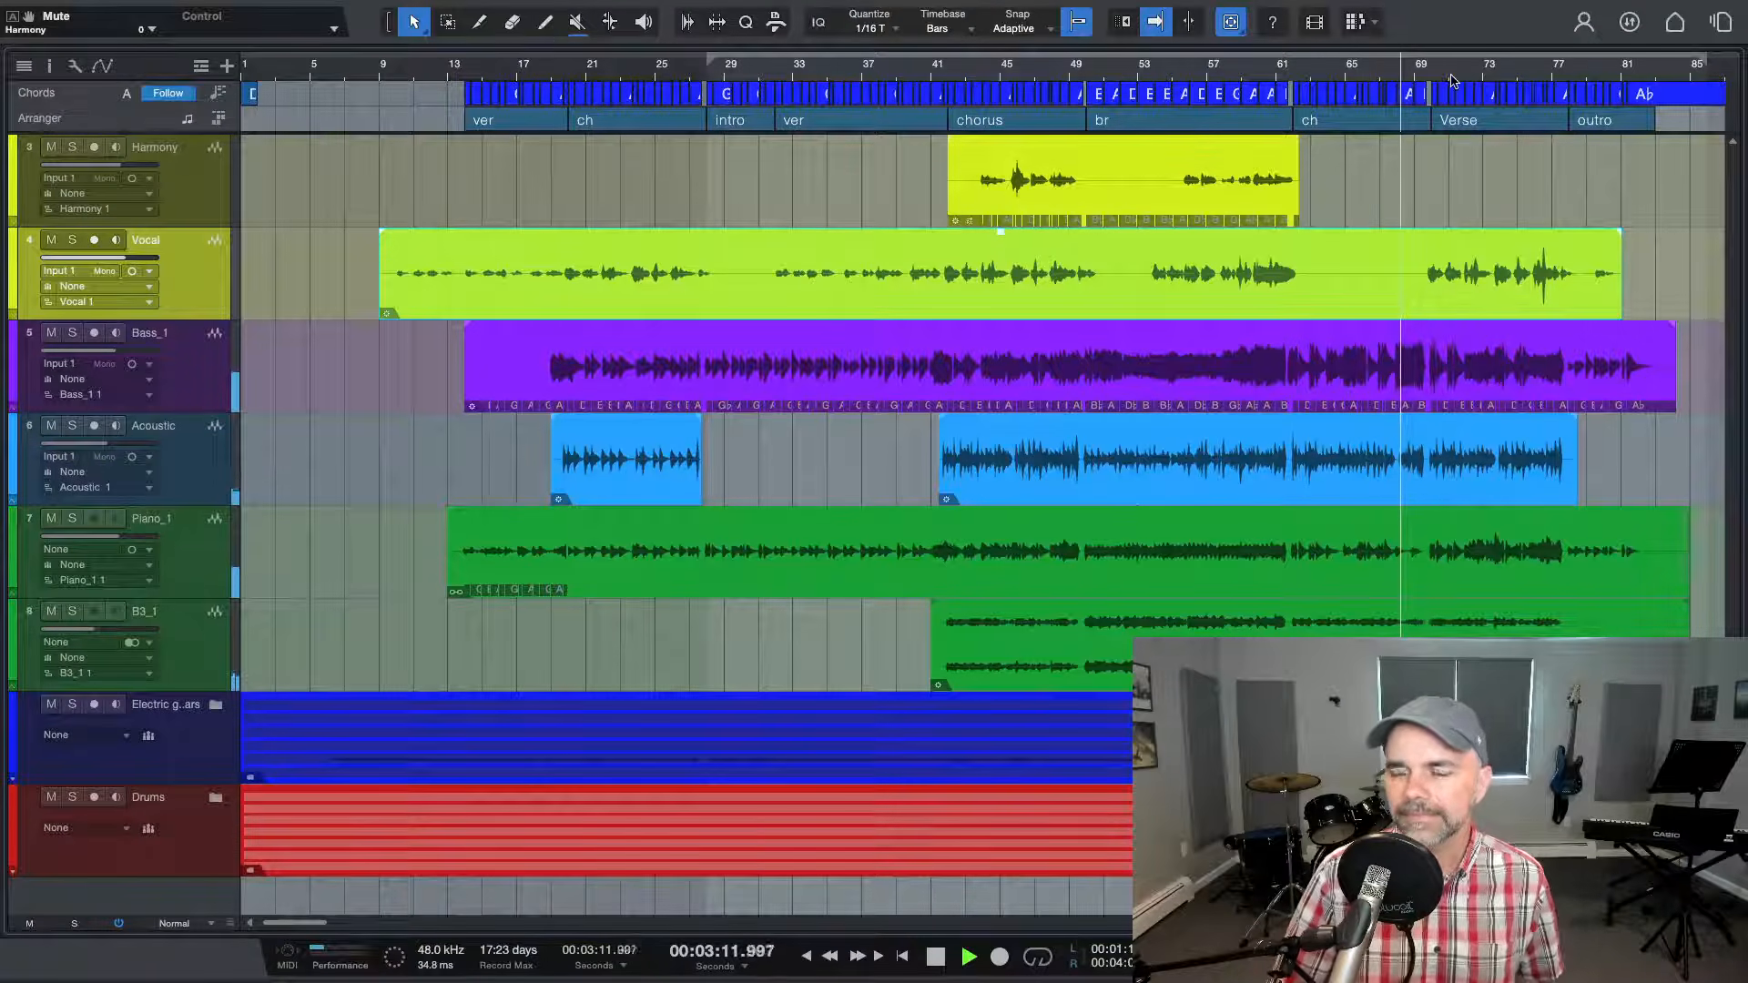
key("space")
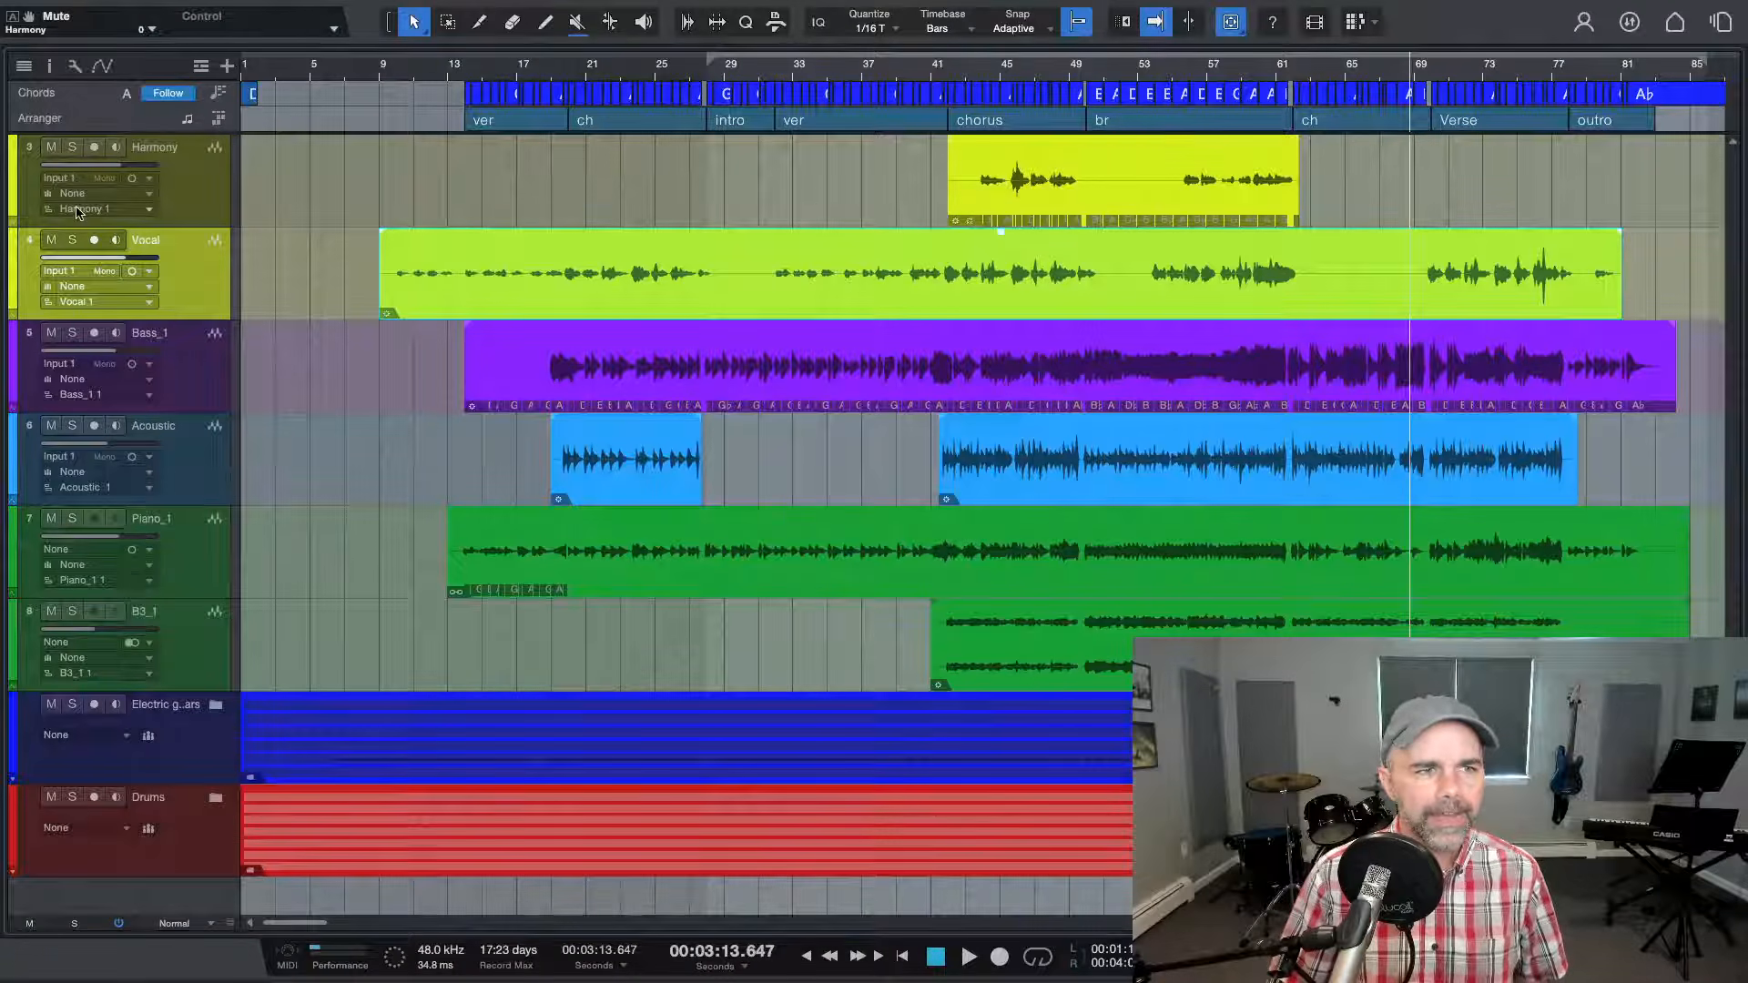
Select the Harmony and Vocal tracks together, followed by Bass_1 and Acoustic individually, to review the colour-coded instrument groups
left_click(171, 189)
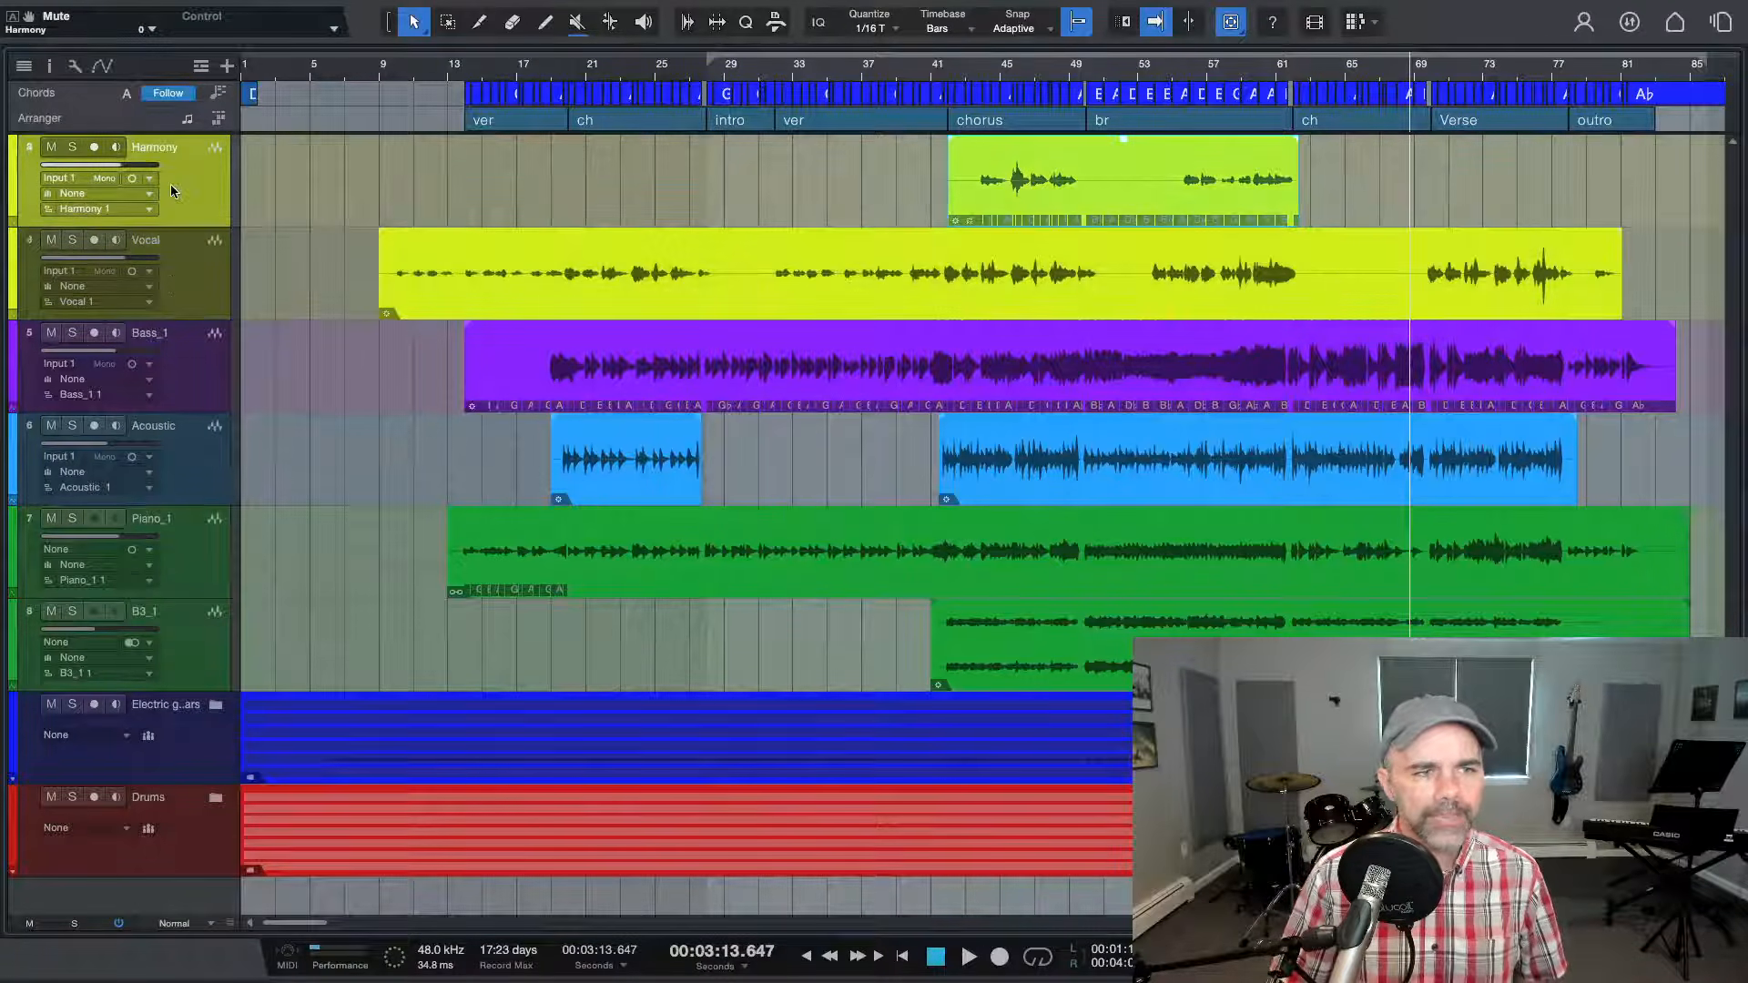
left_click(184, 277, "shift")
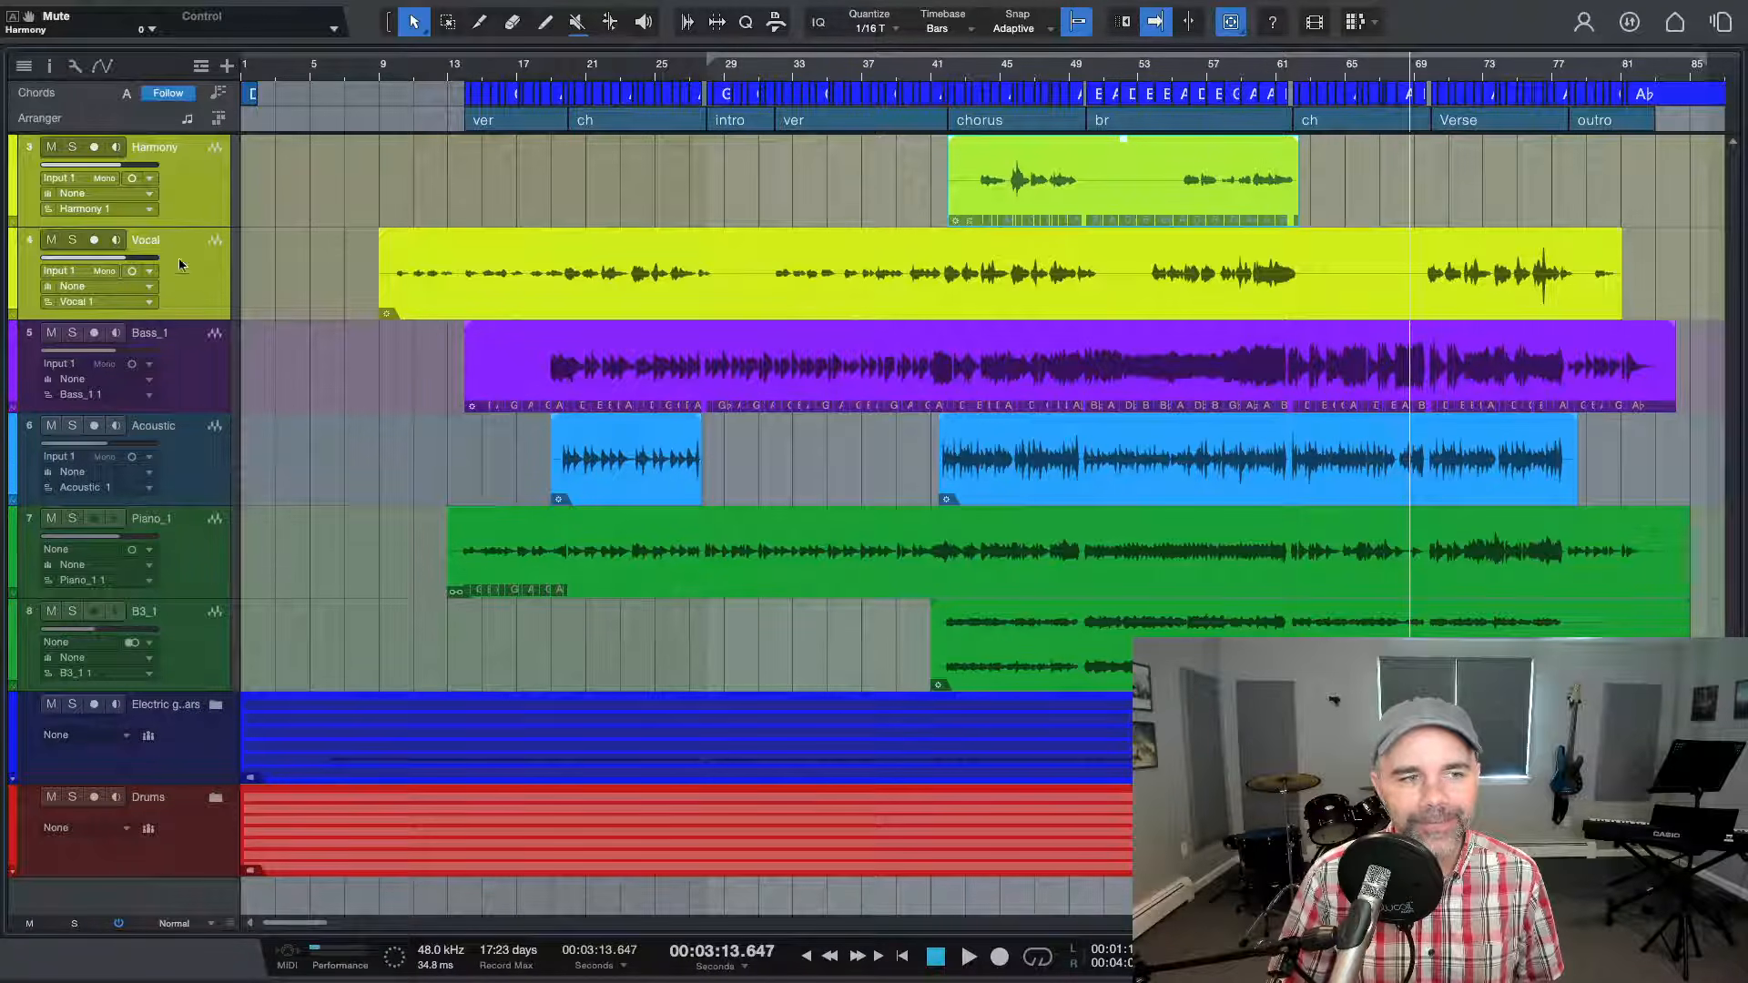
left_click(180, 353)
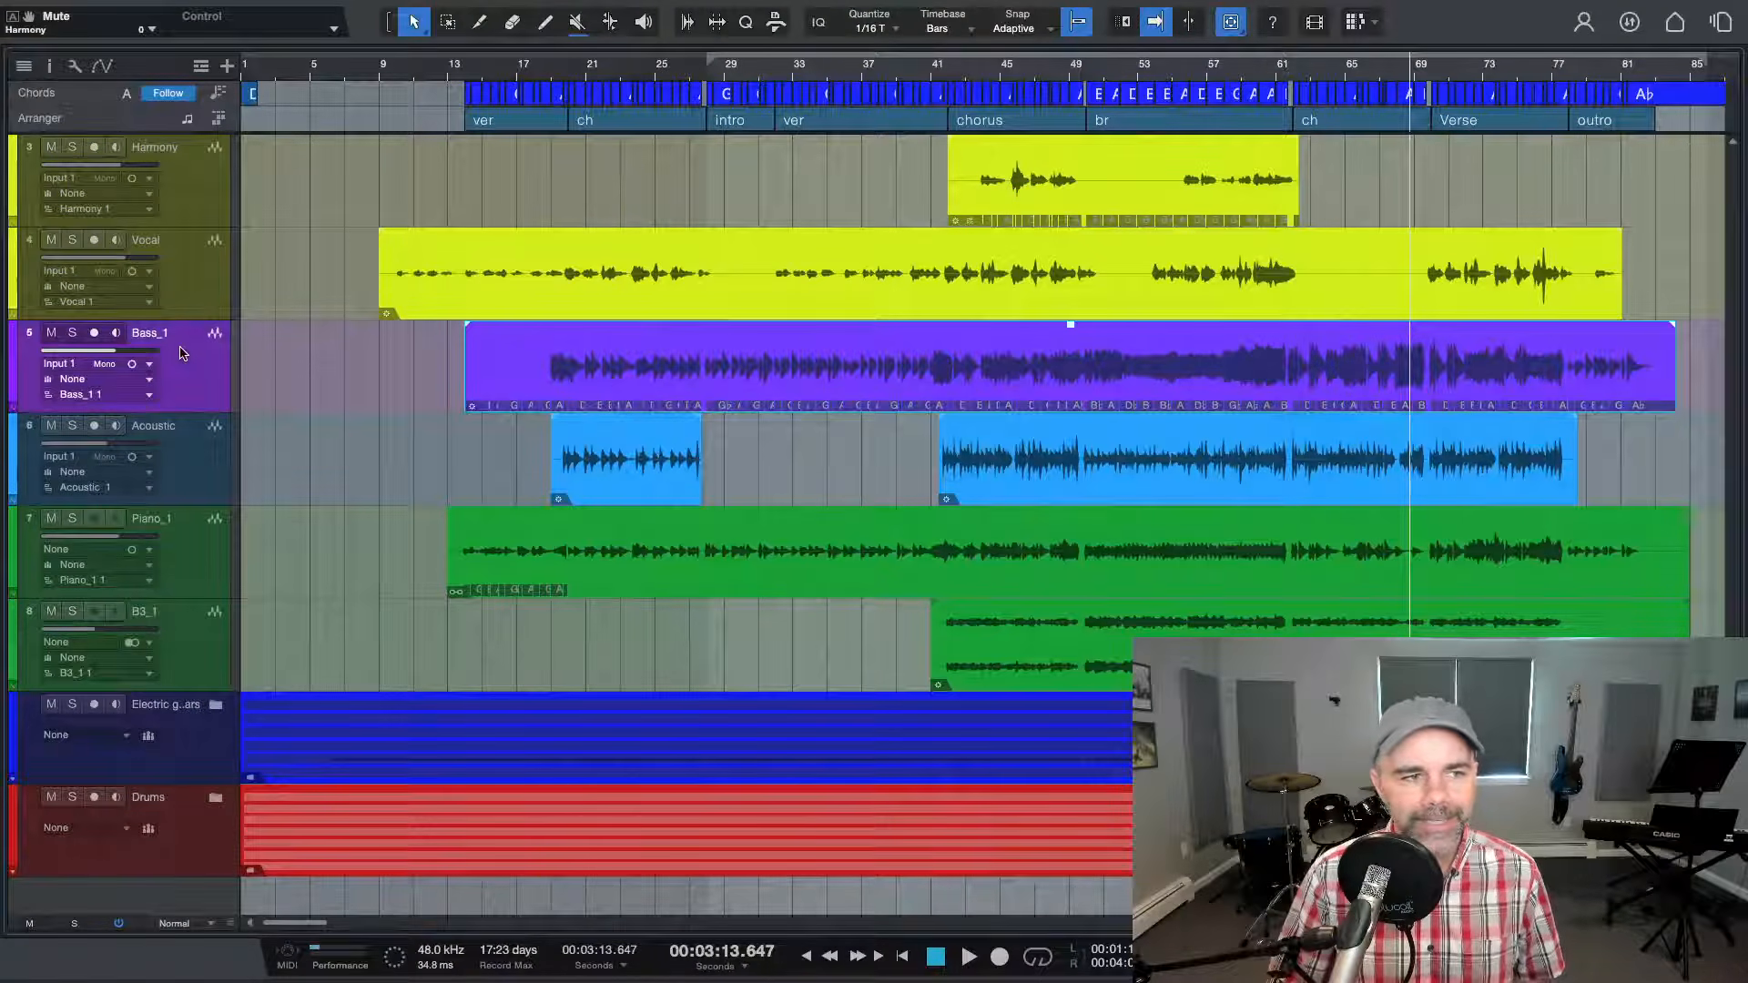
left_click(197, 458)
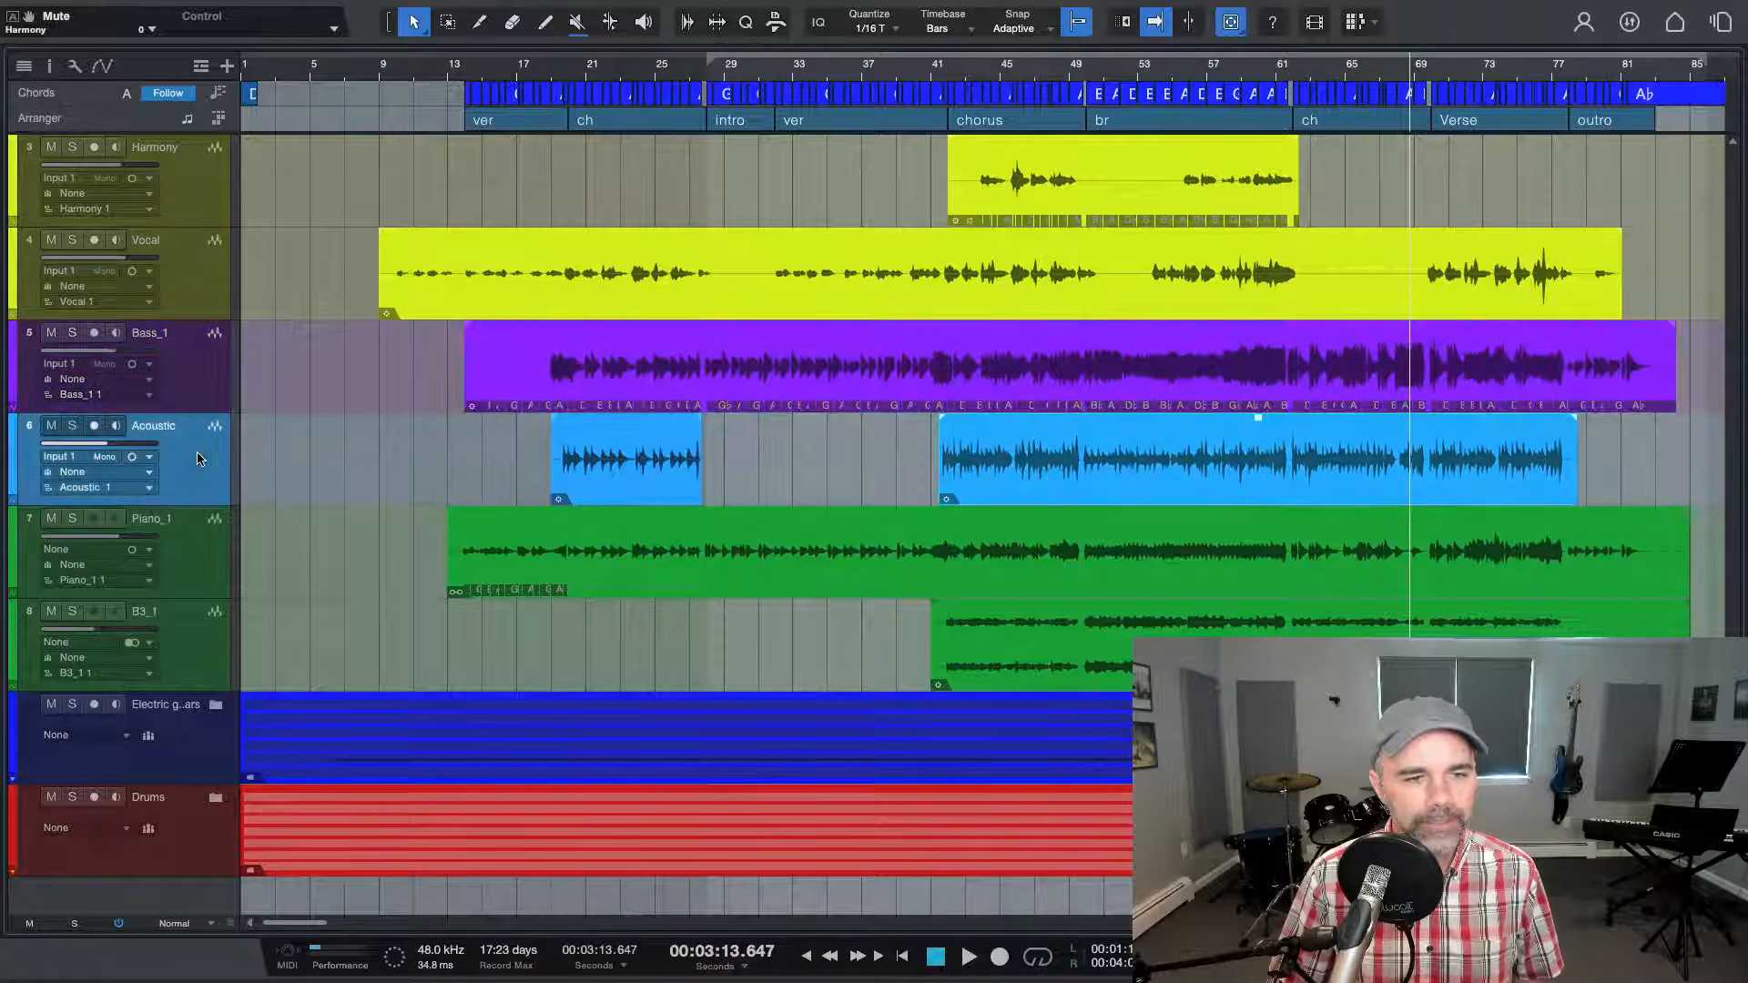
Change the colour of the Piano_1 and B3_1 tracks to a brighter green
left_click(202, 560)
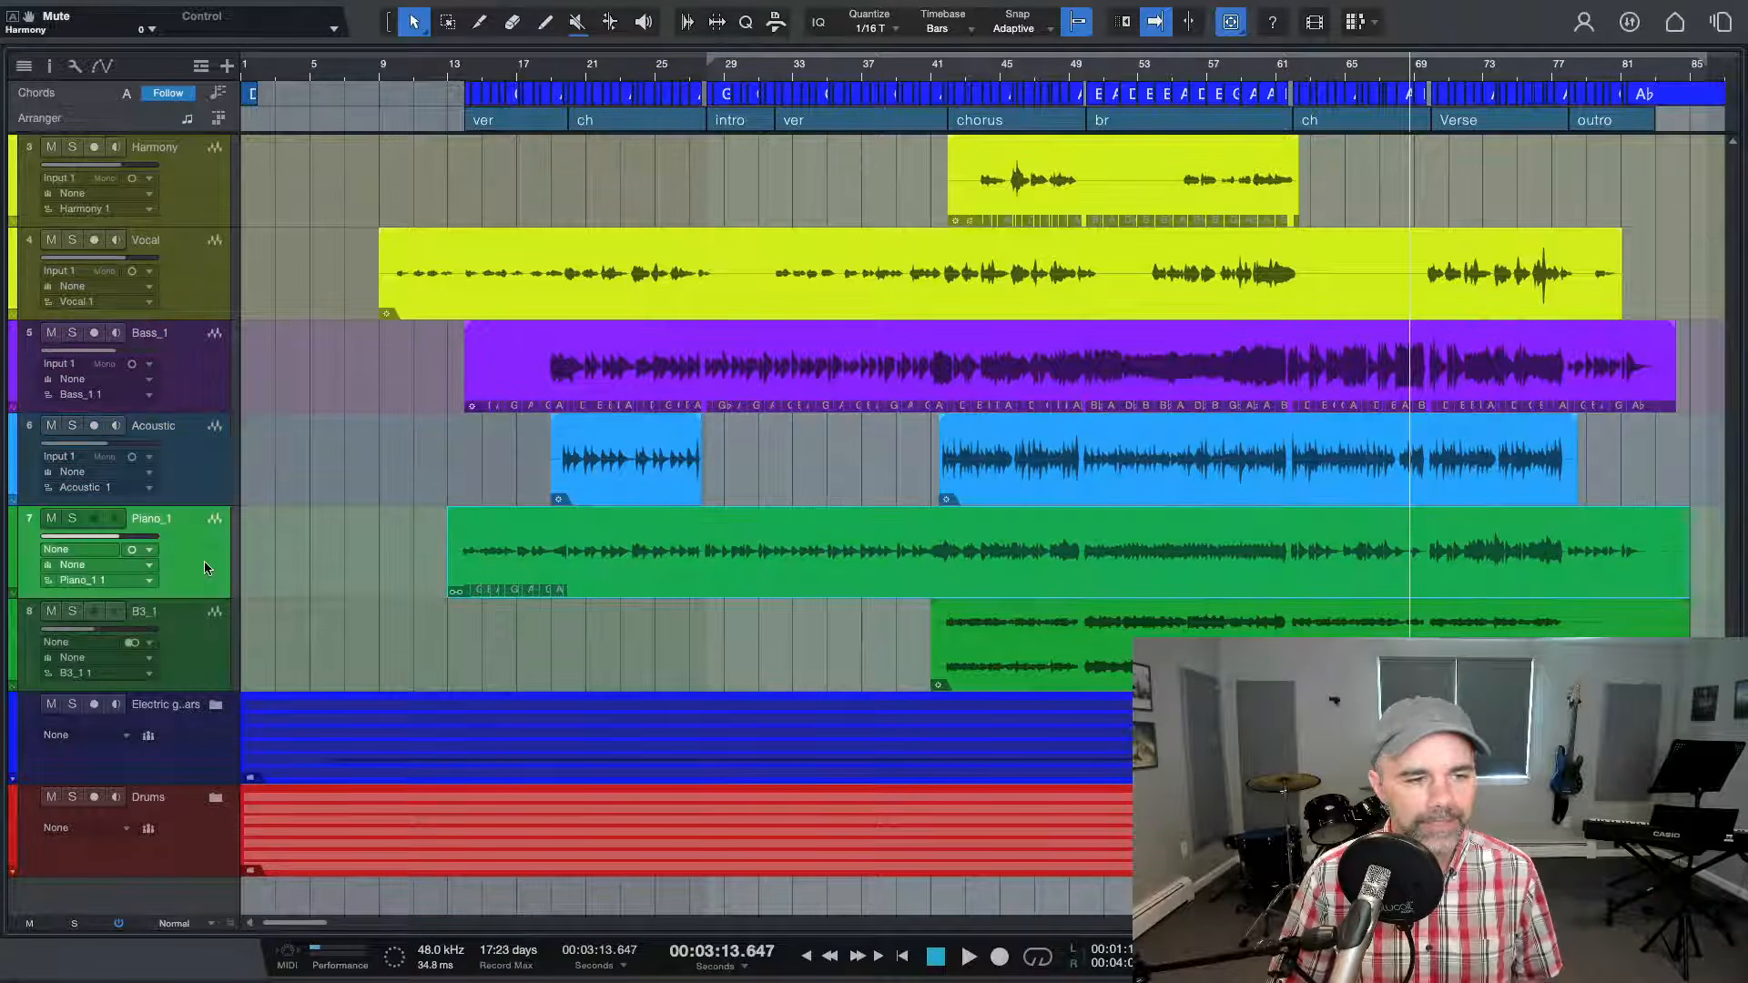
left_click(197, 652, "shift")
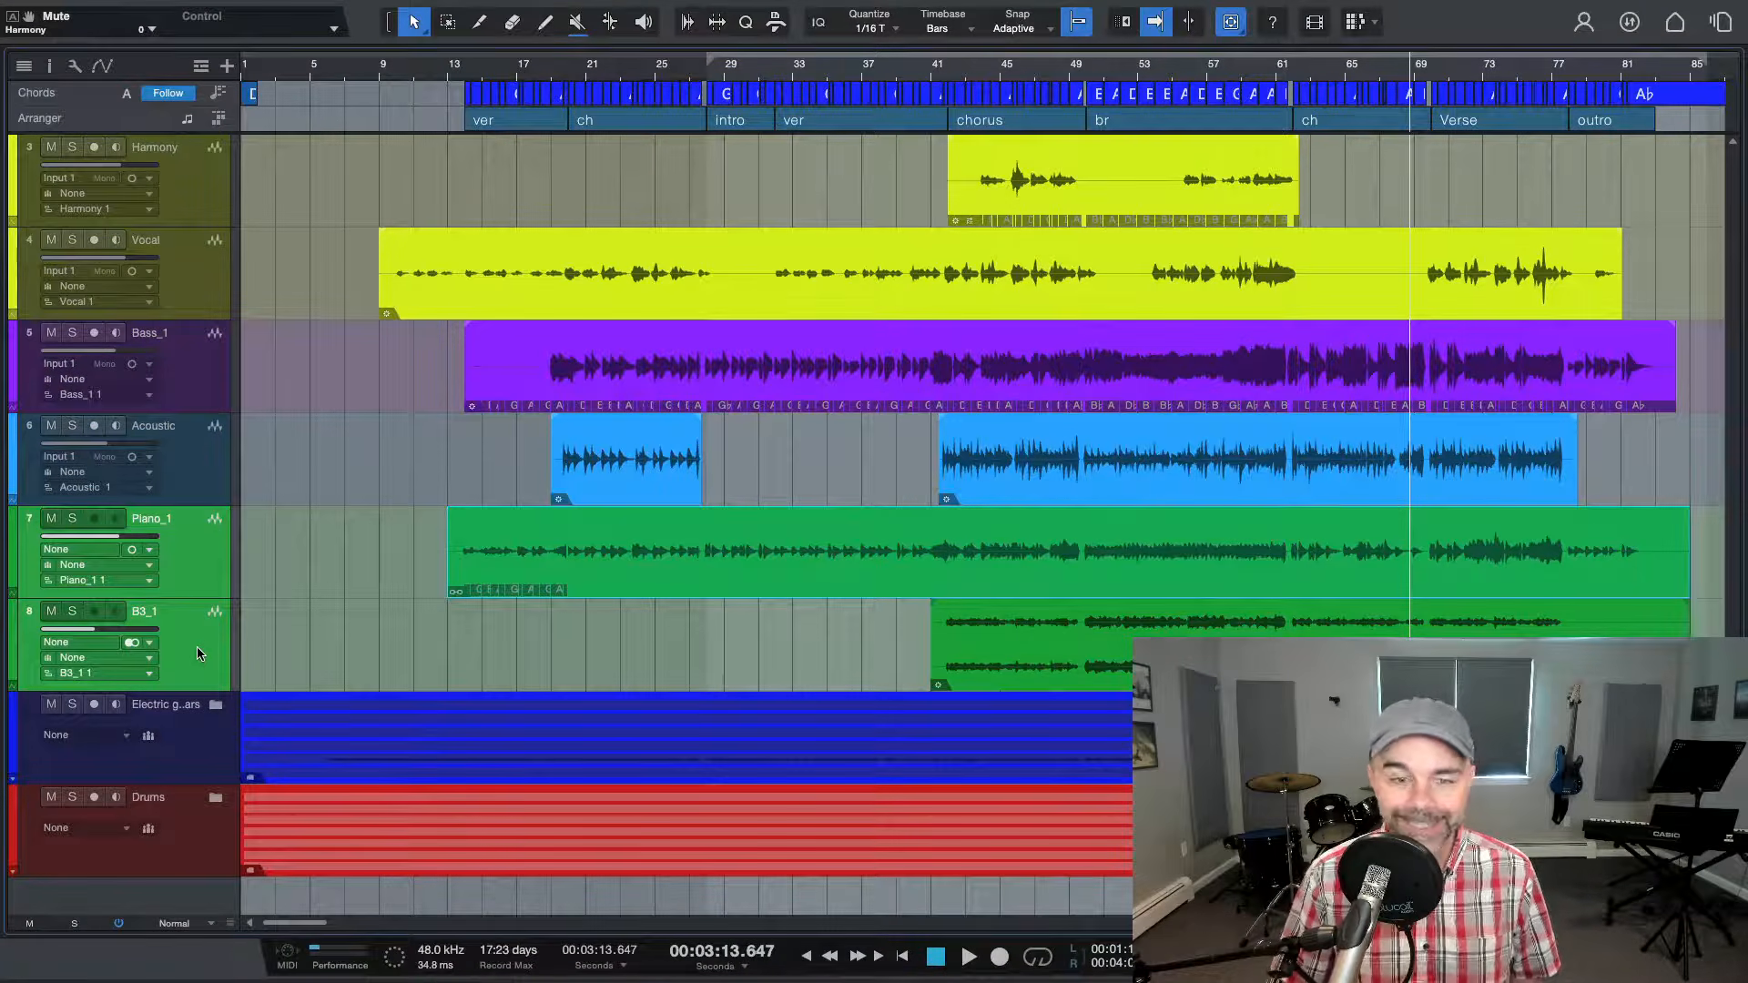
left_click(13, 564)
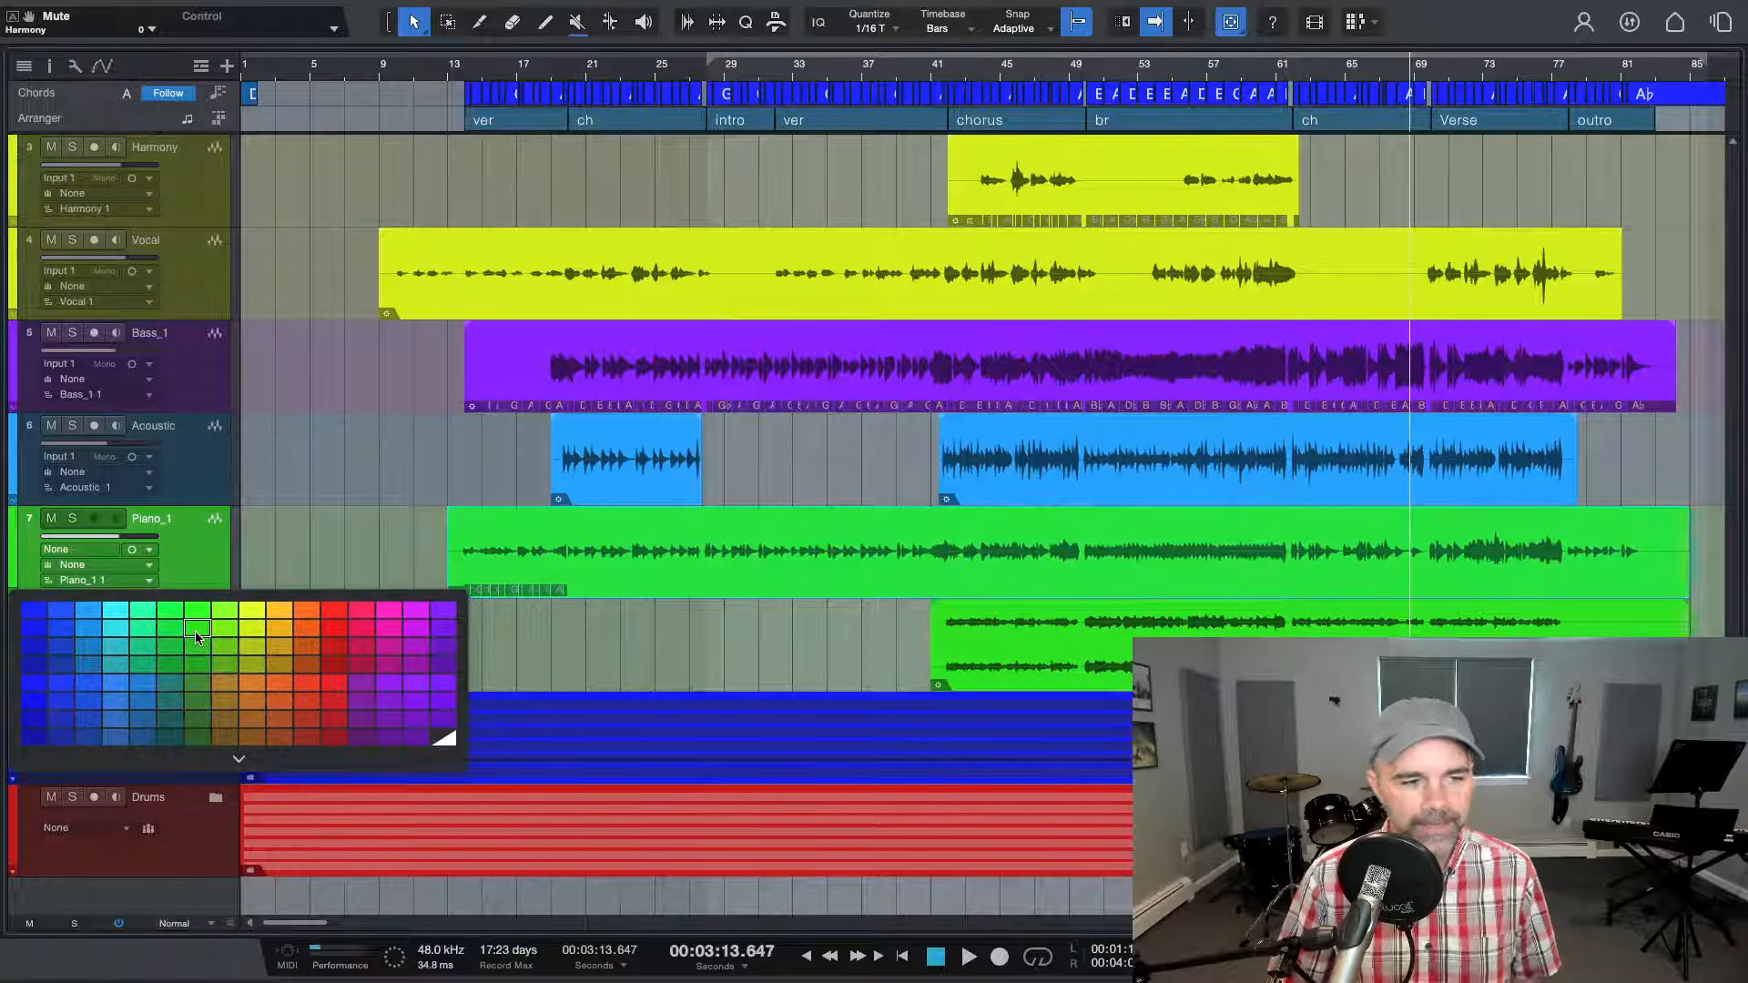
left_click(195, 631)
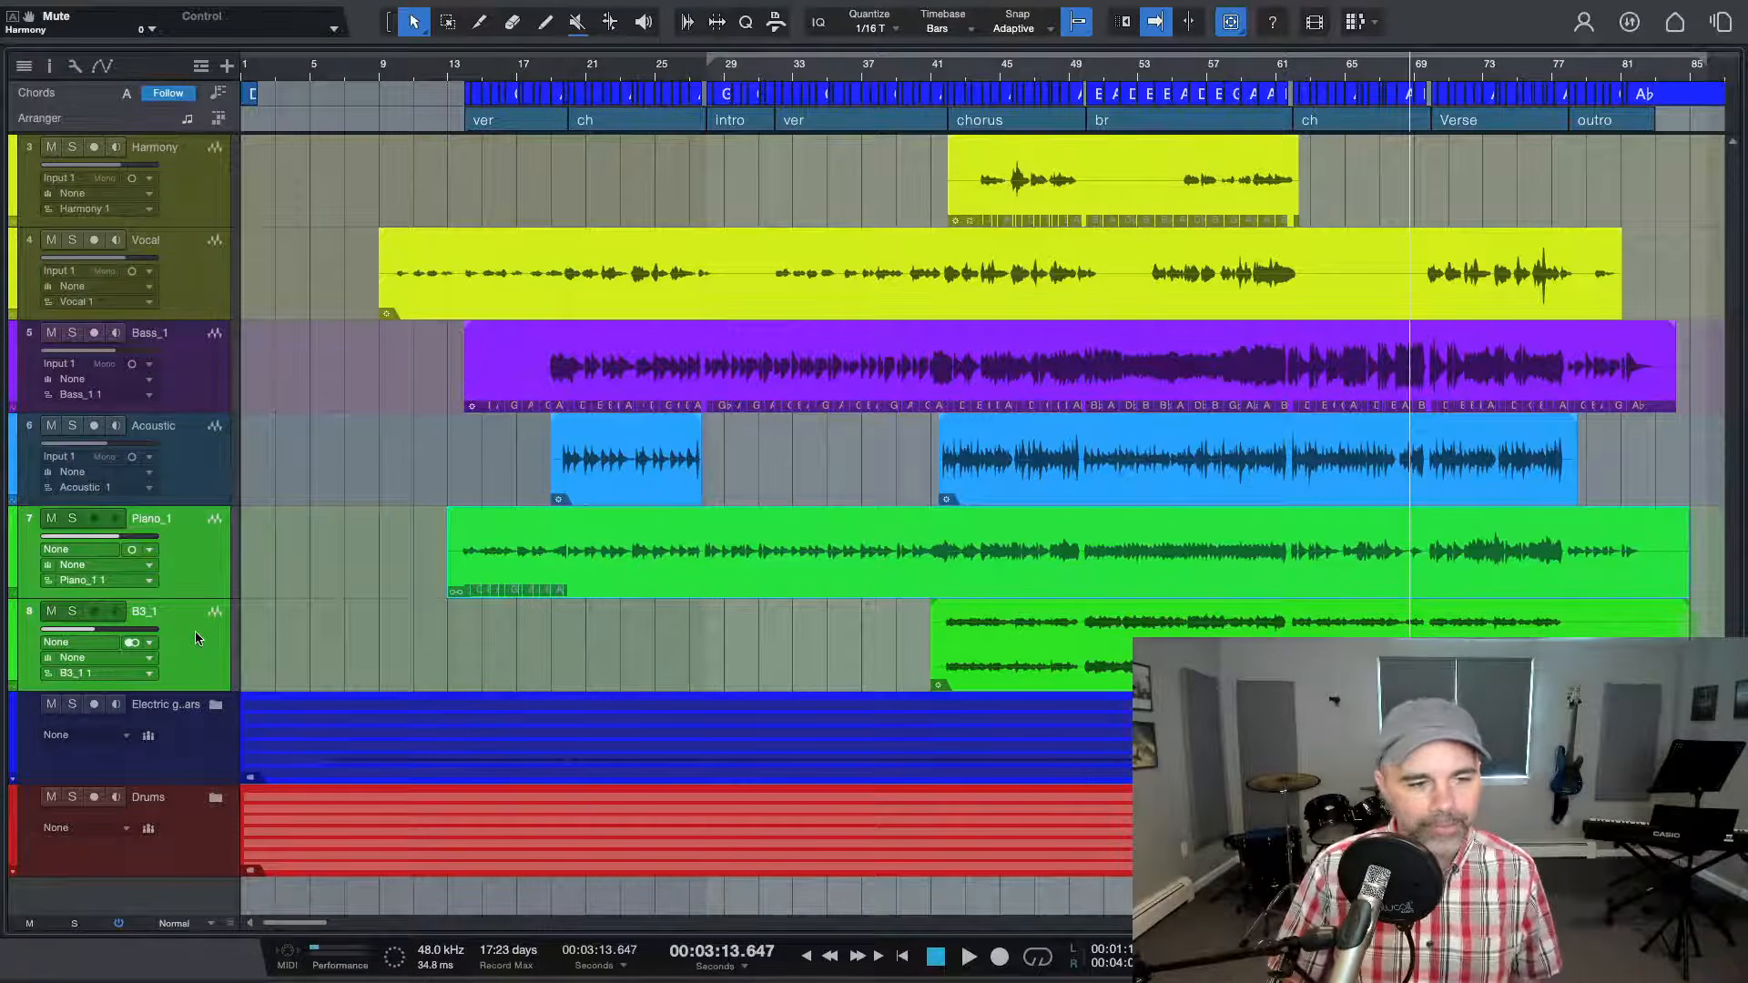
Unfold the electric guitars folder to inspect its tracks, and fold it again
left_click(216, 708)
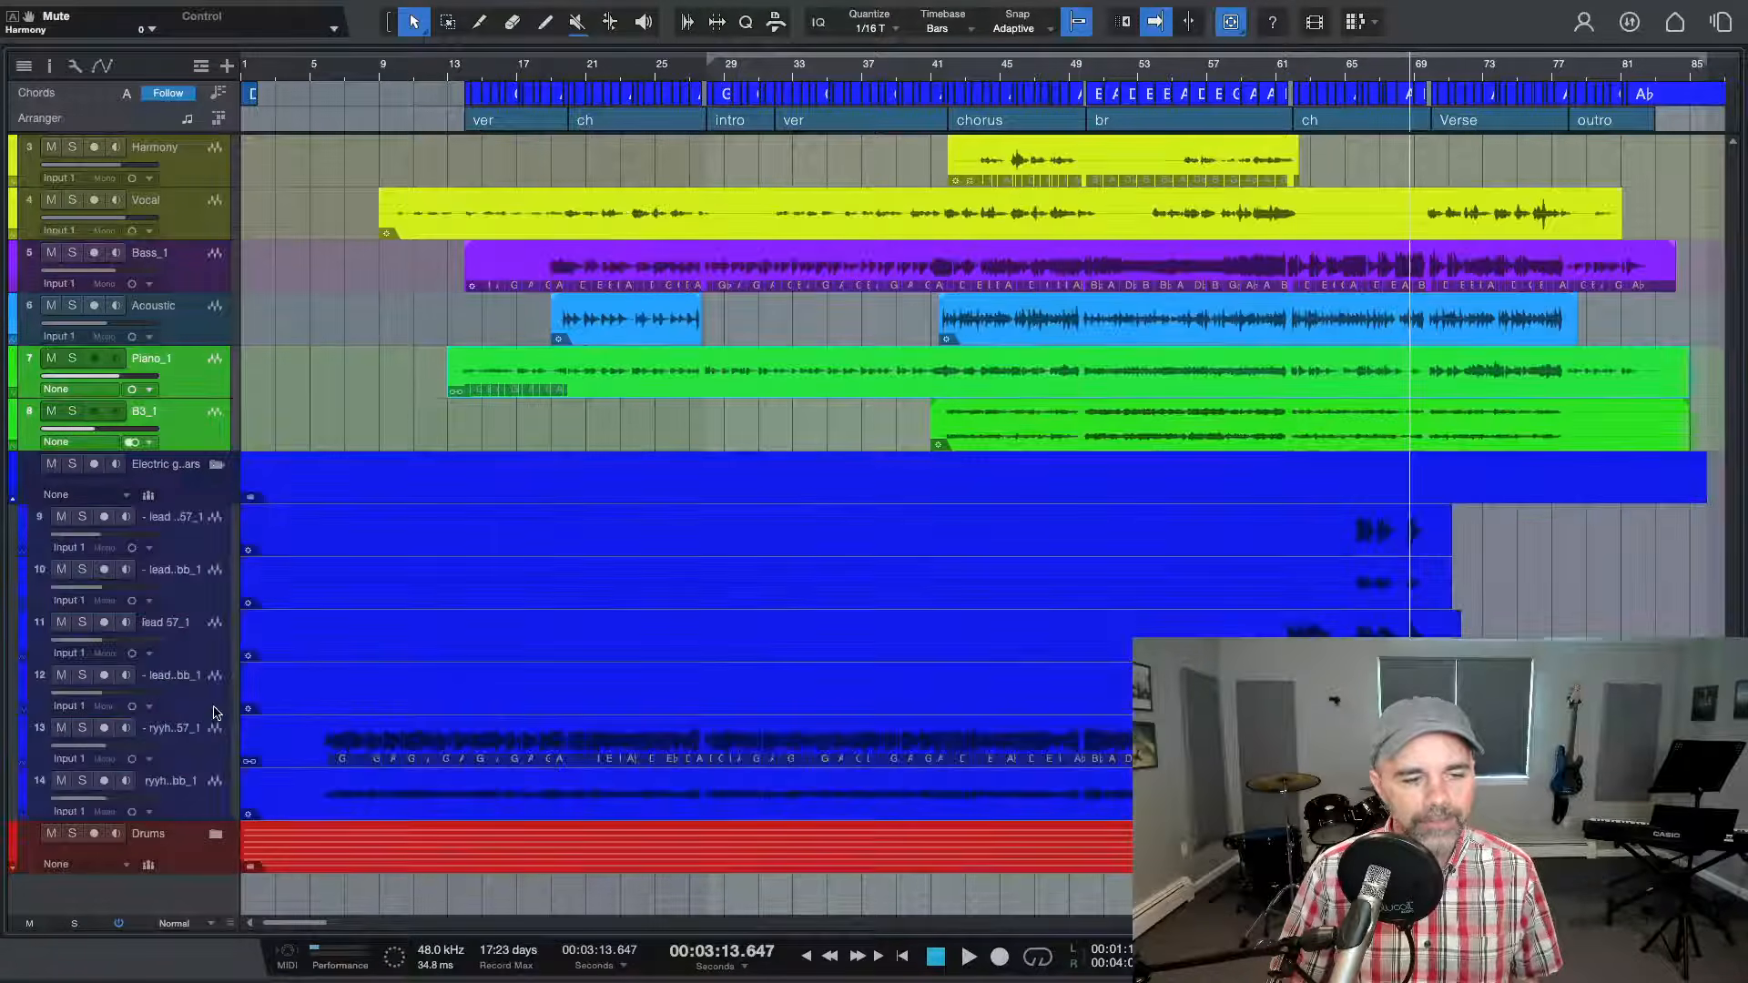
left_click(215, 466)
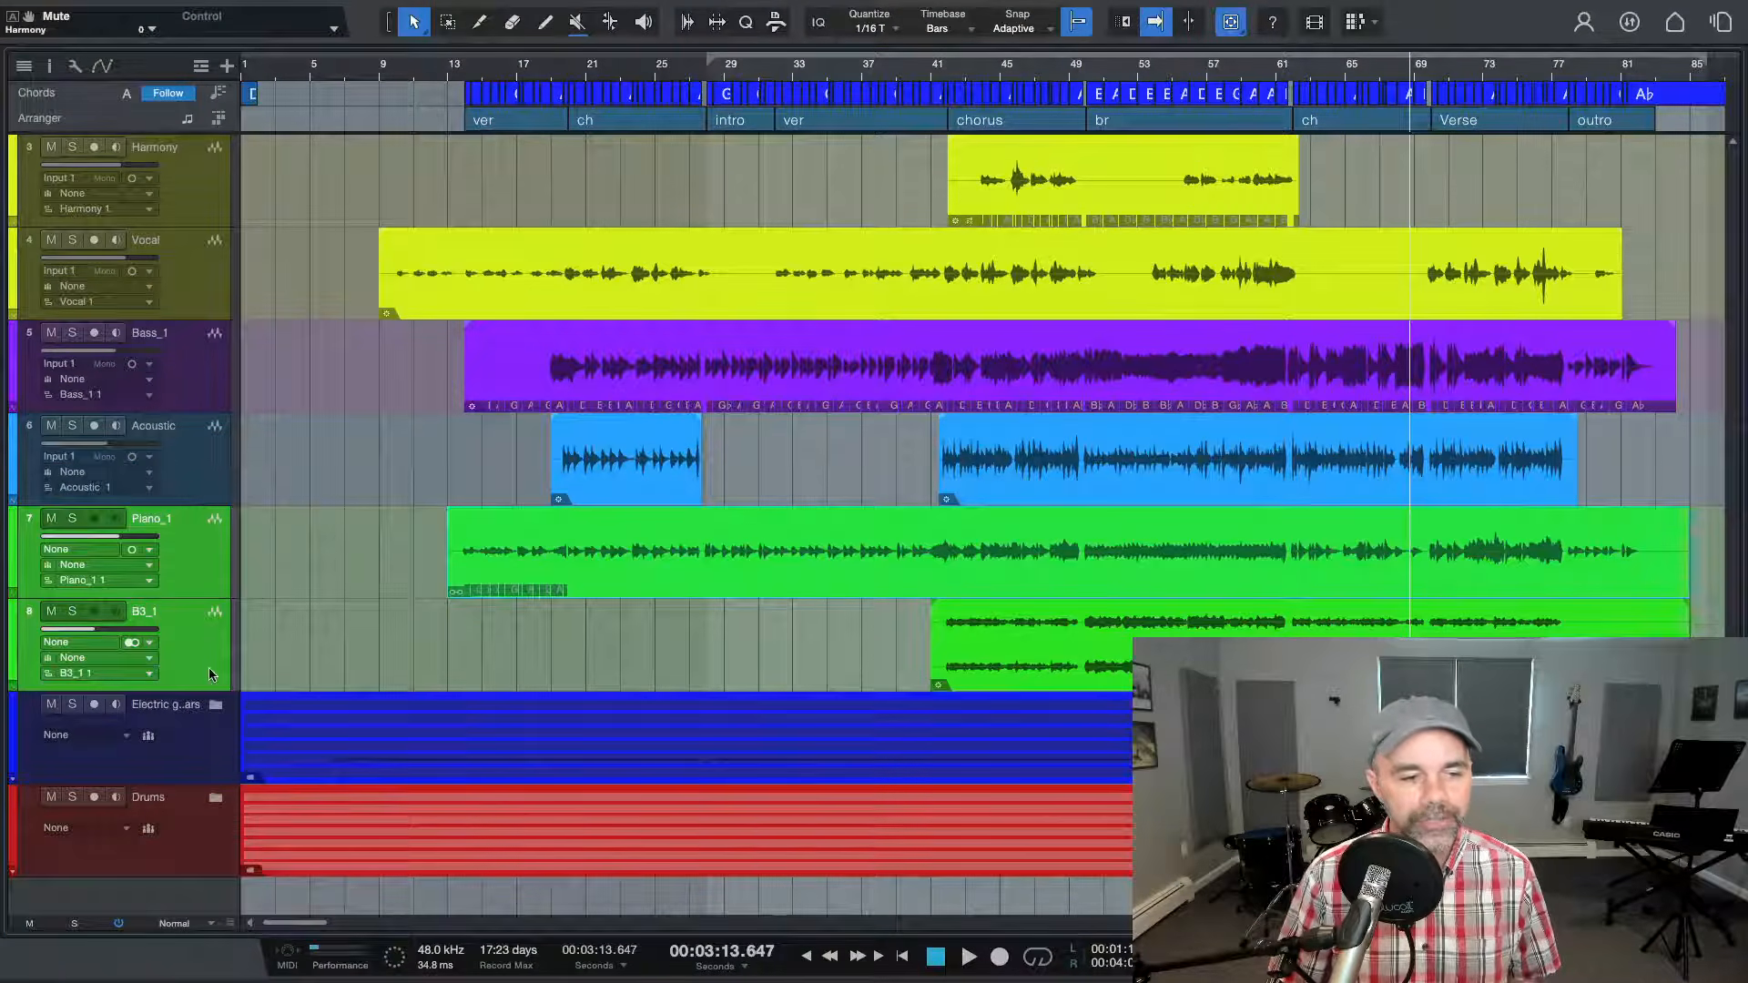
Unfold the Drums folder, extend the track selection down to Snare_1 and colour the selected tracks red
left_click(216, 798)
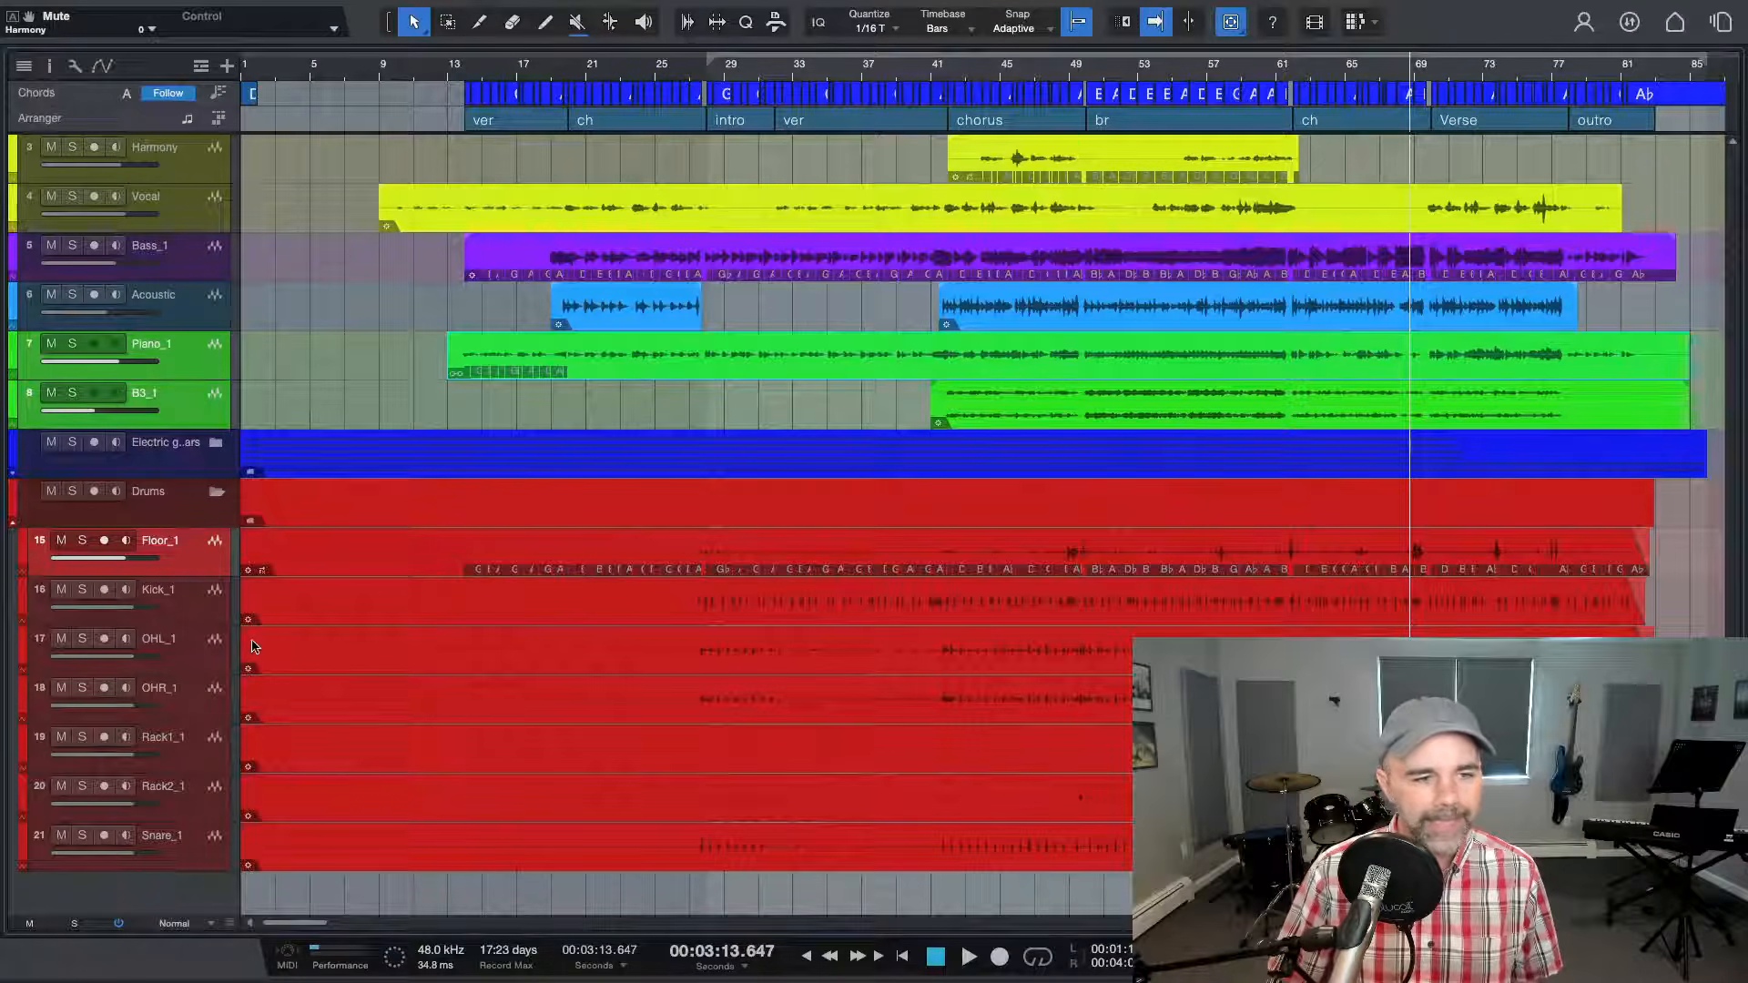
left_click(185, 848, "shift")
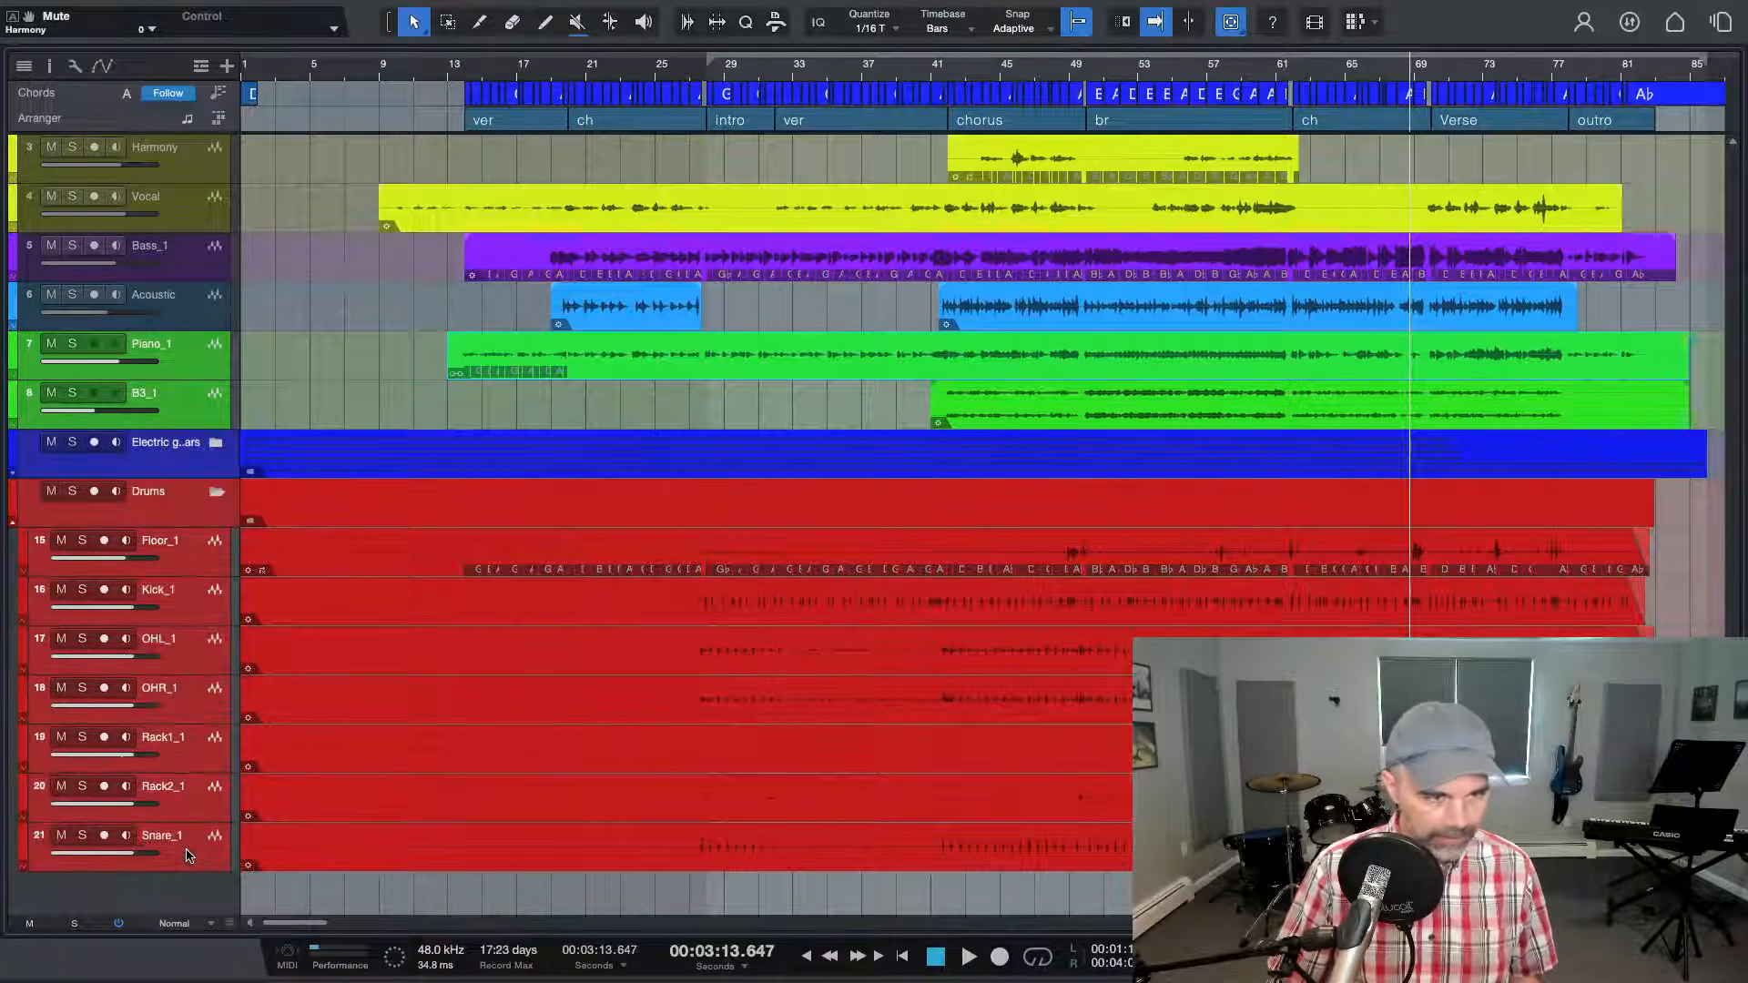
left_click(16, 500)
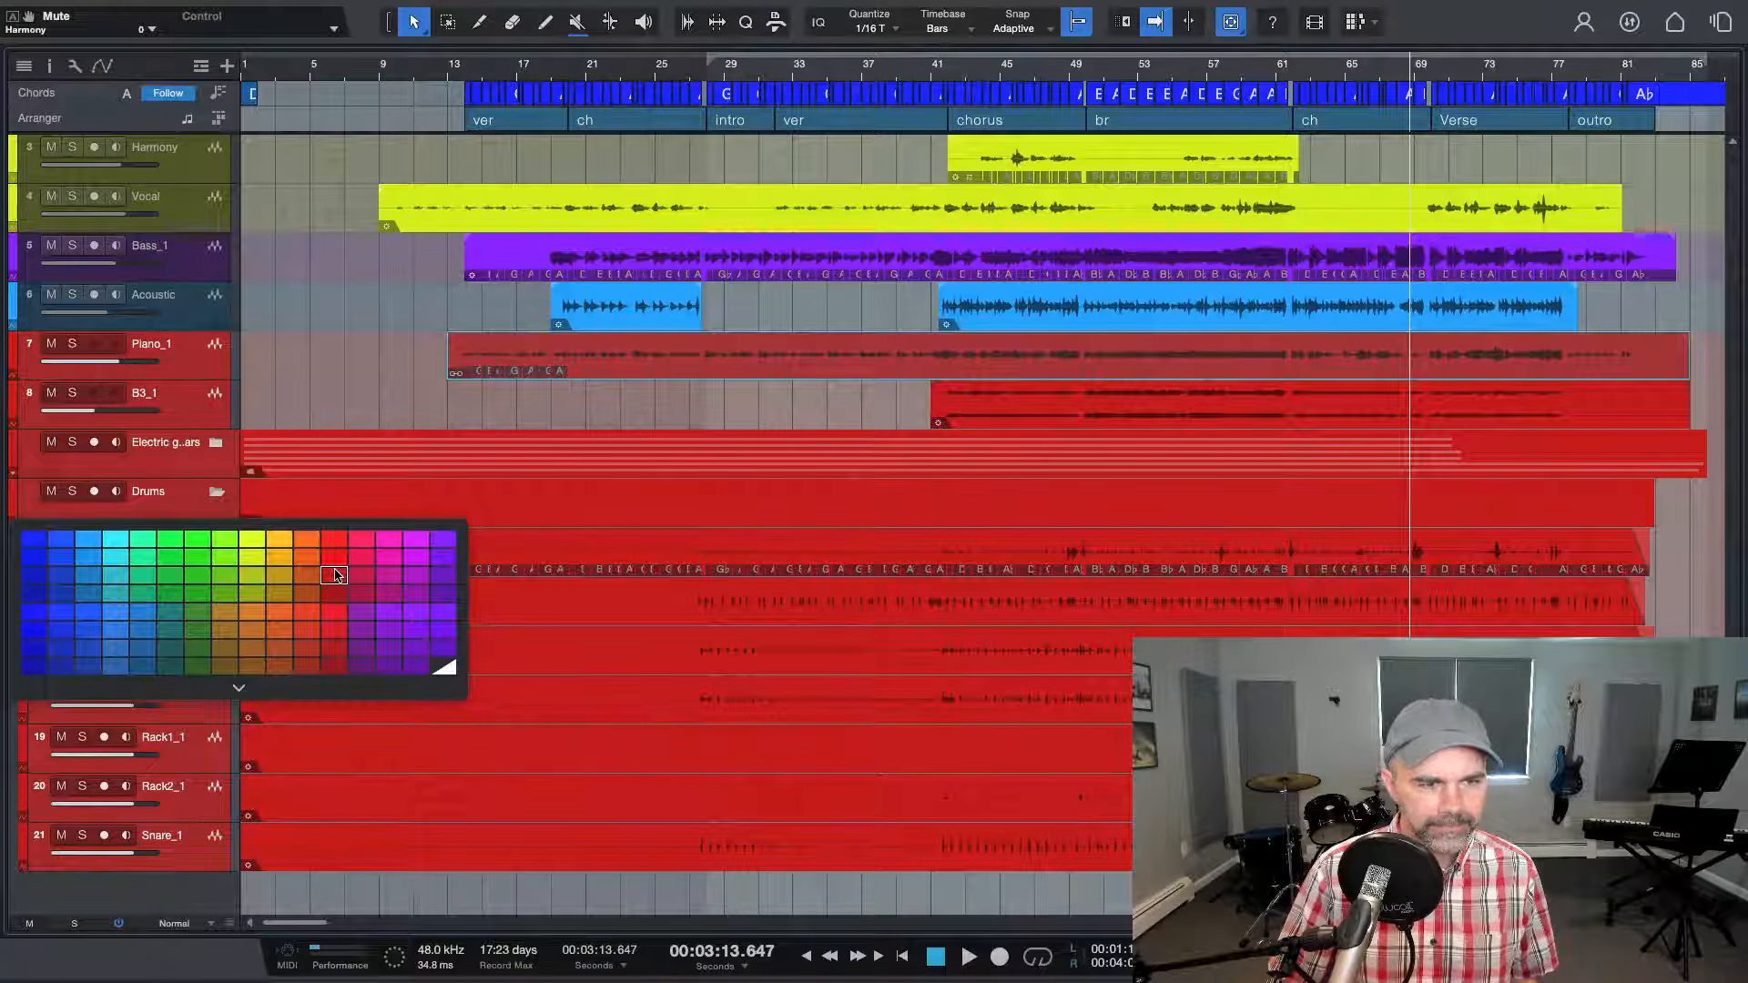
left_click(334, 575)
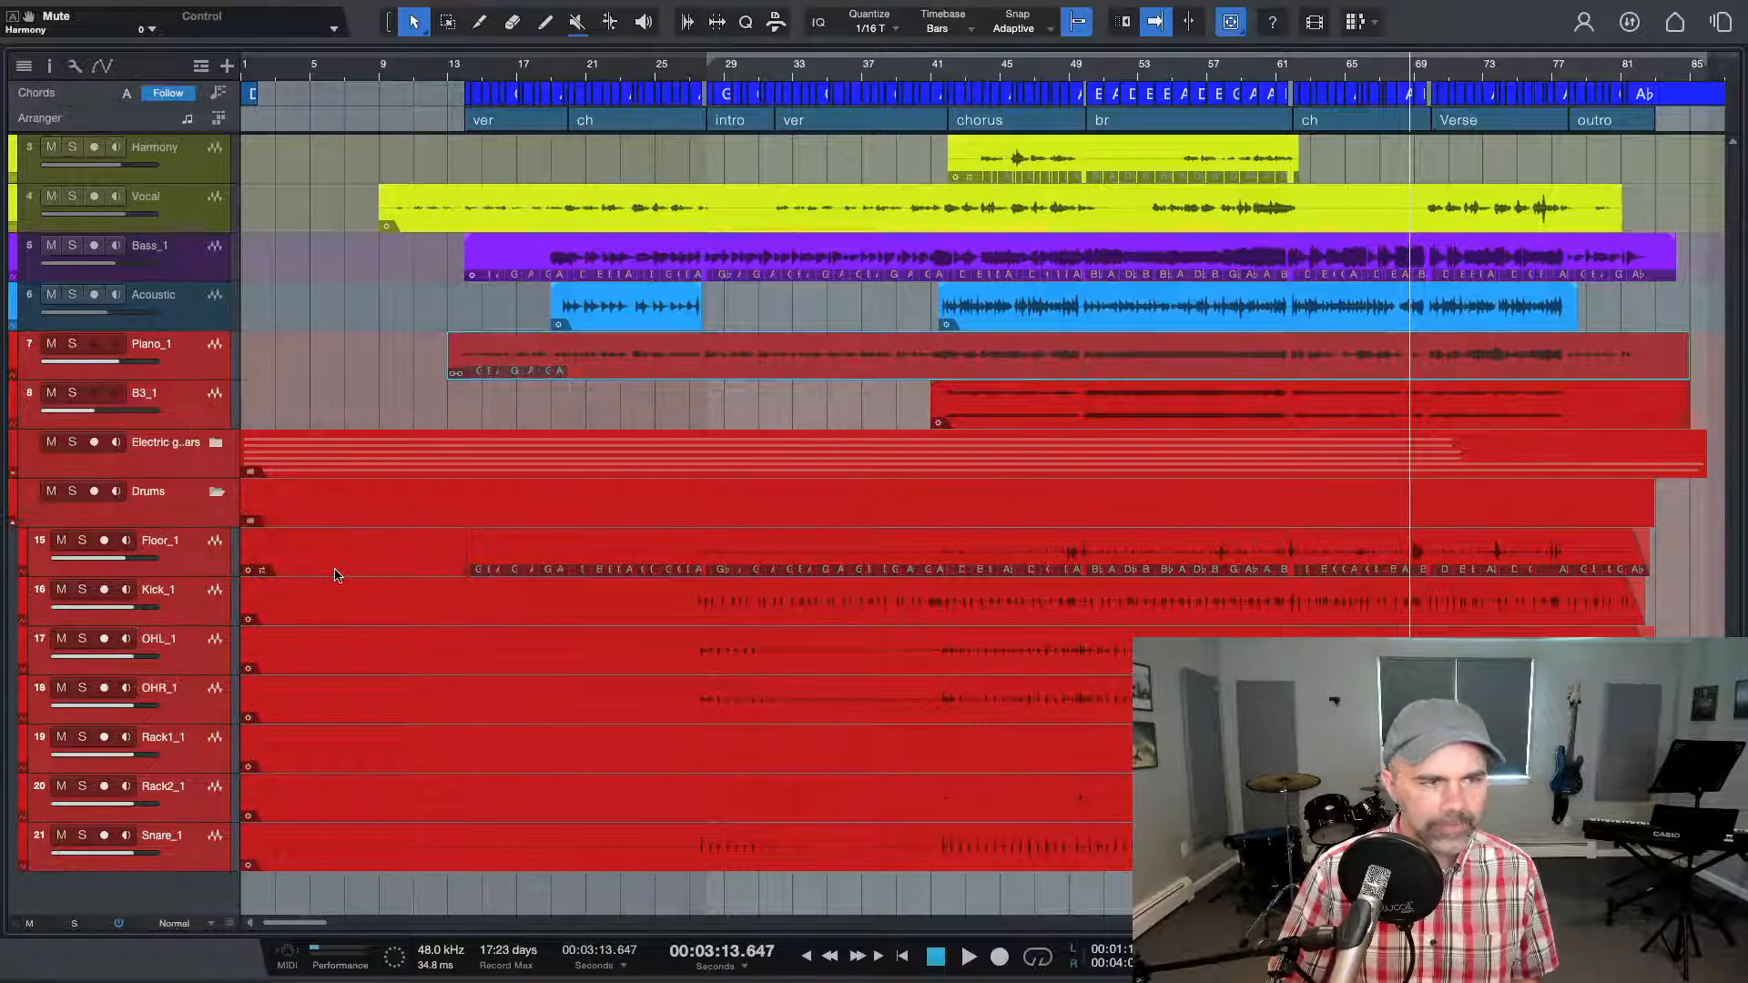
Colour only the Piano_1 and B3_1 tracks green again, and fold the Drums folder
left_click(196, 349)
left_click(196, 404, "shift")
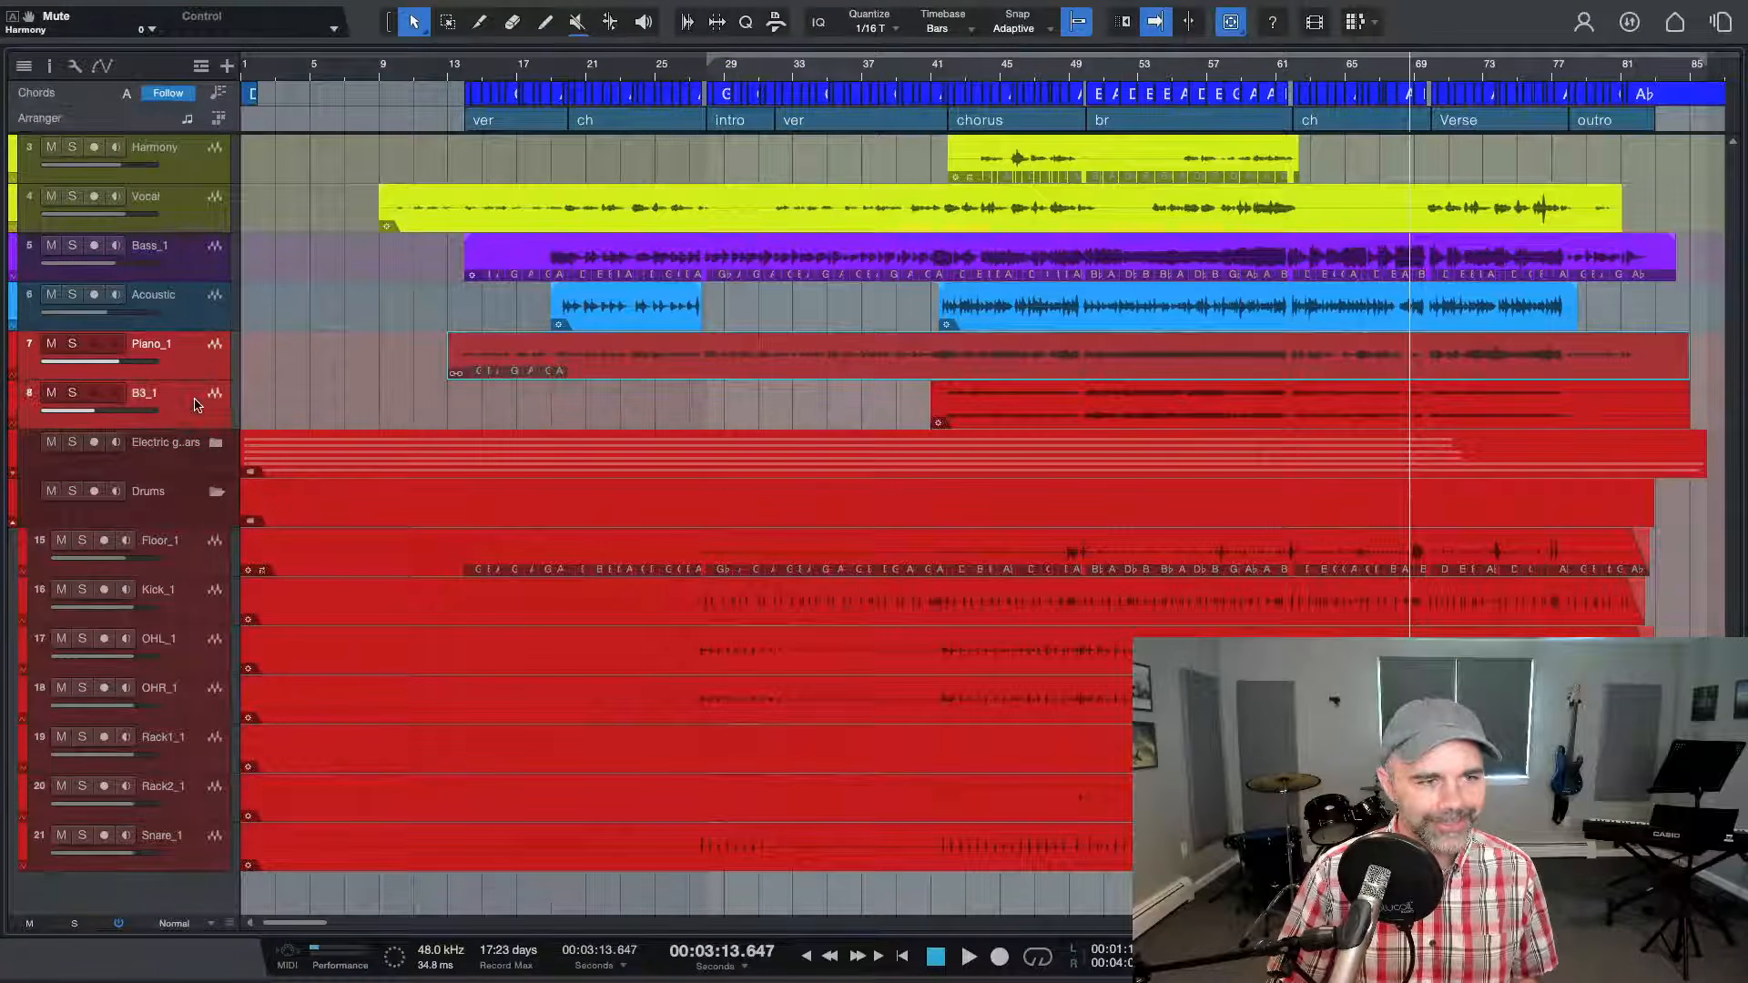
left_click(287, 381)
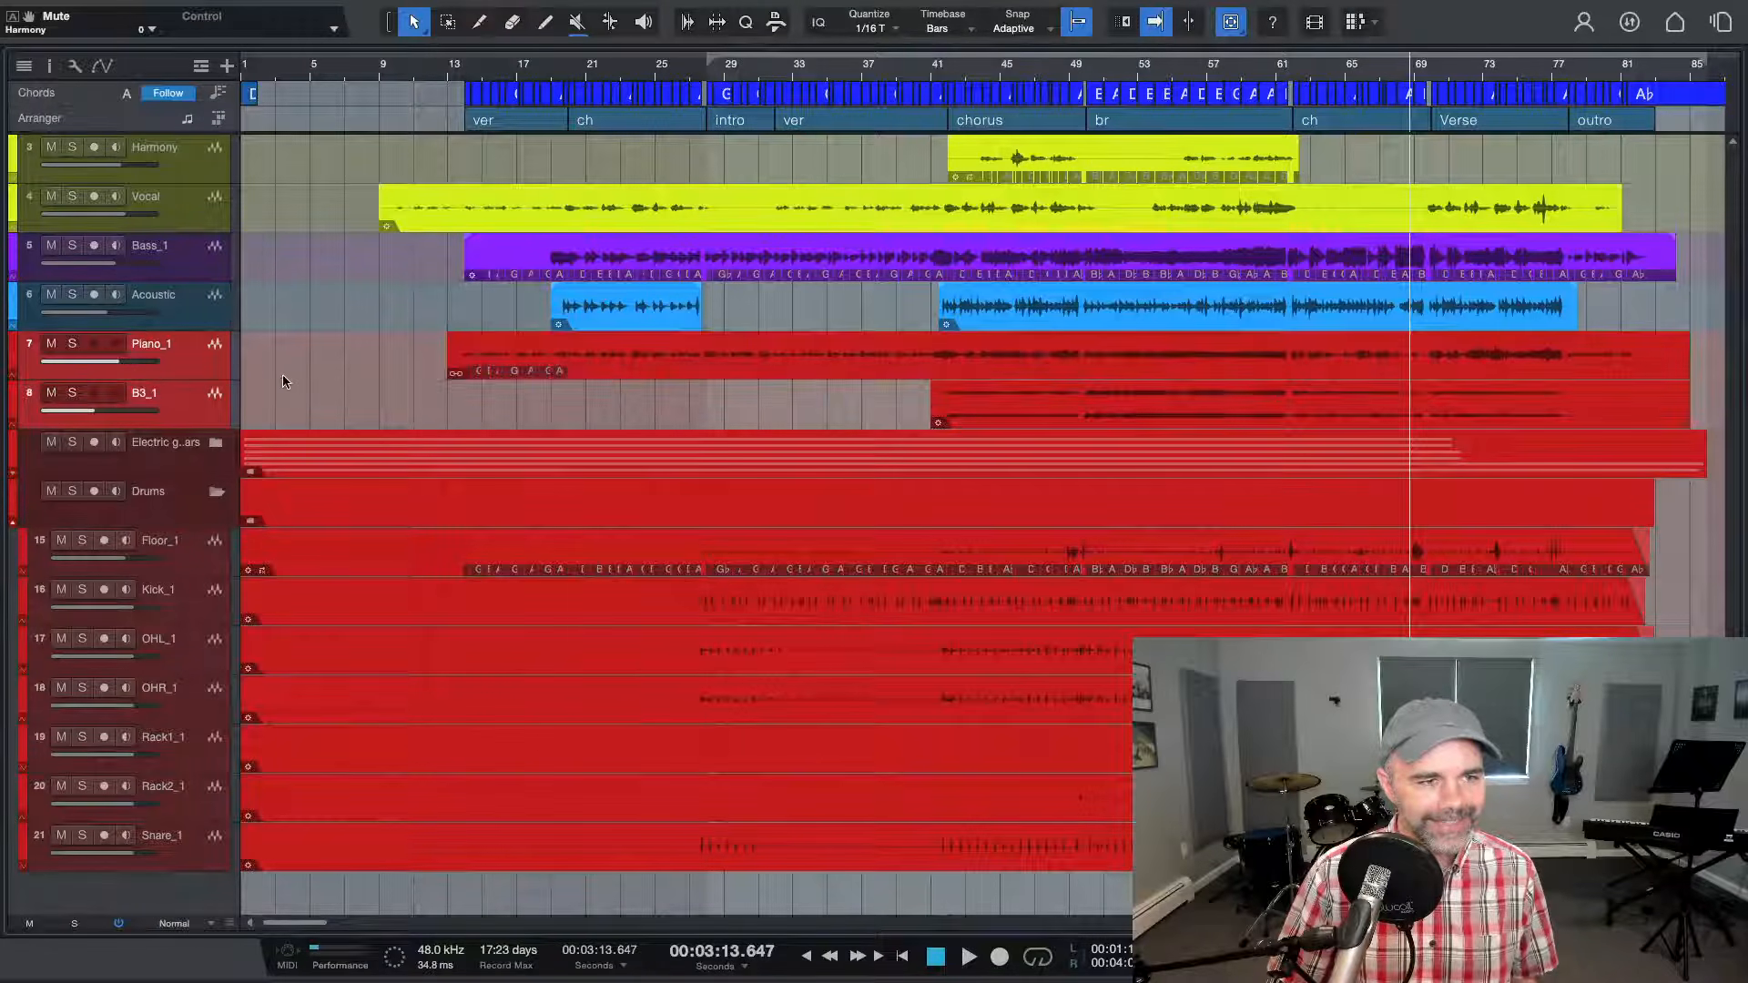
left_click(177, 355)
left_click(188, 401, "shift")
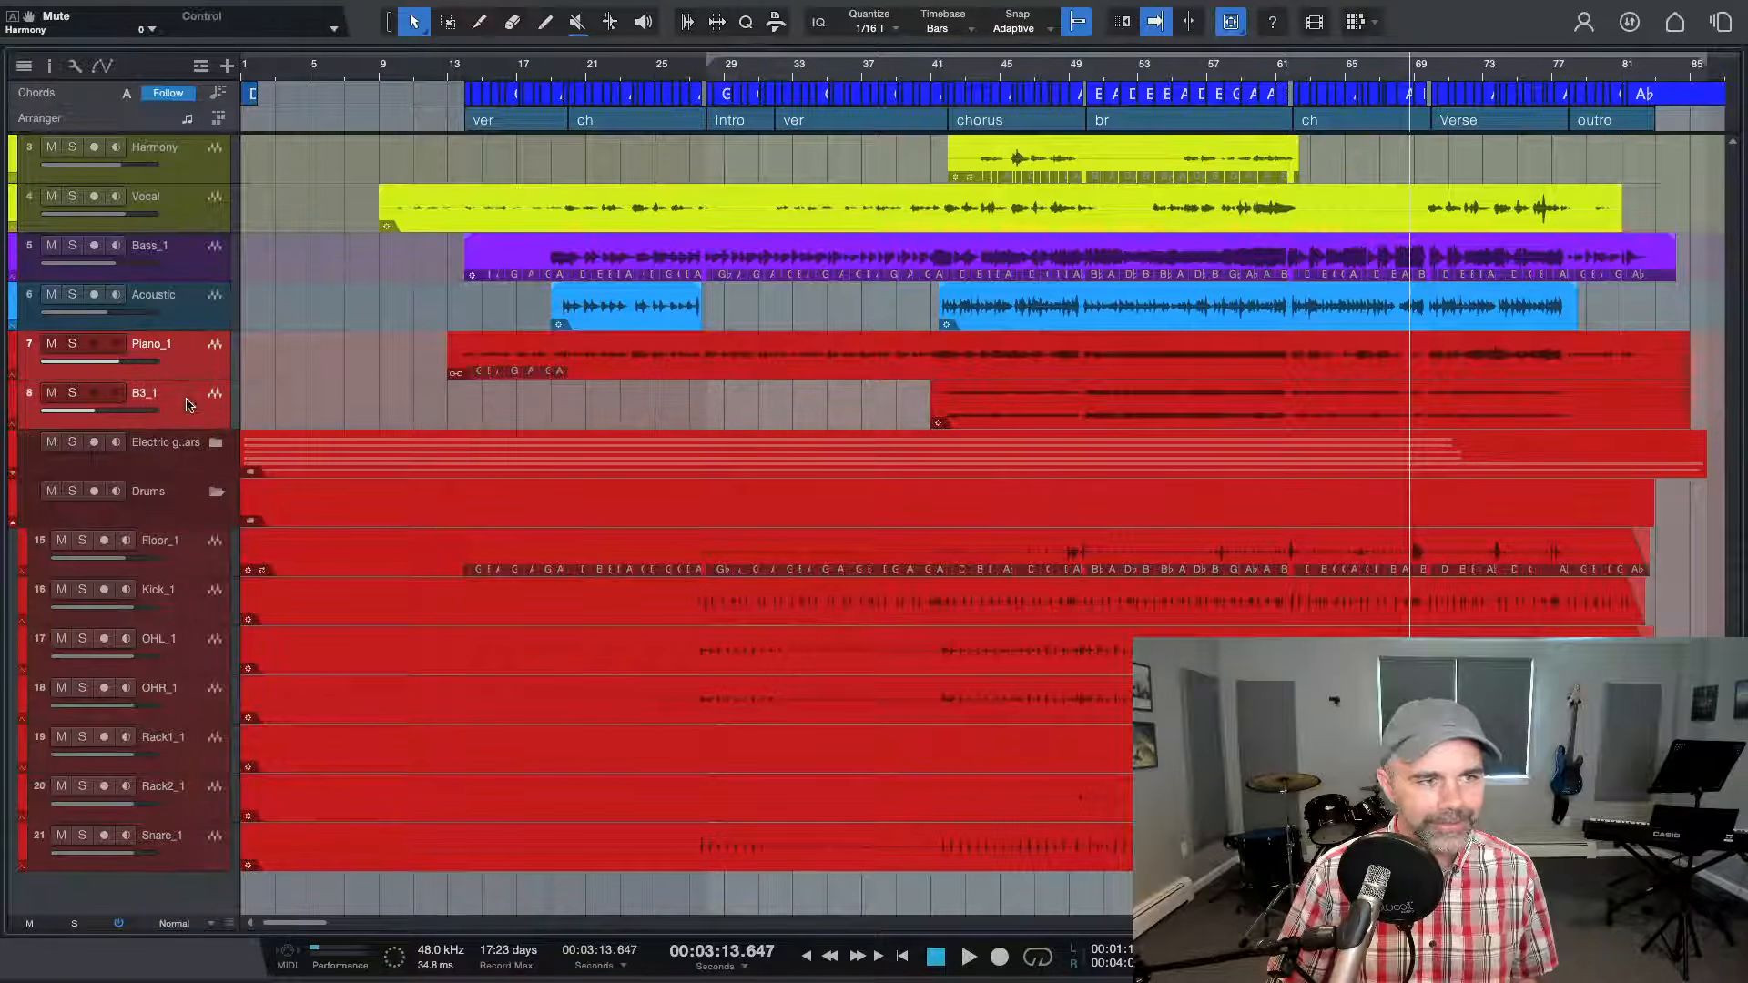
left_click(16, 358)
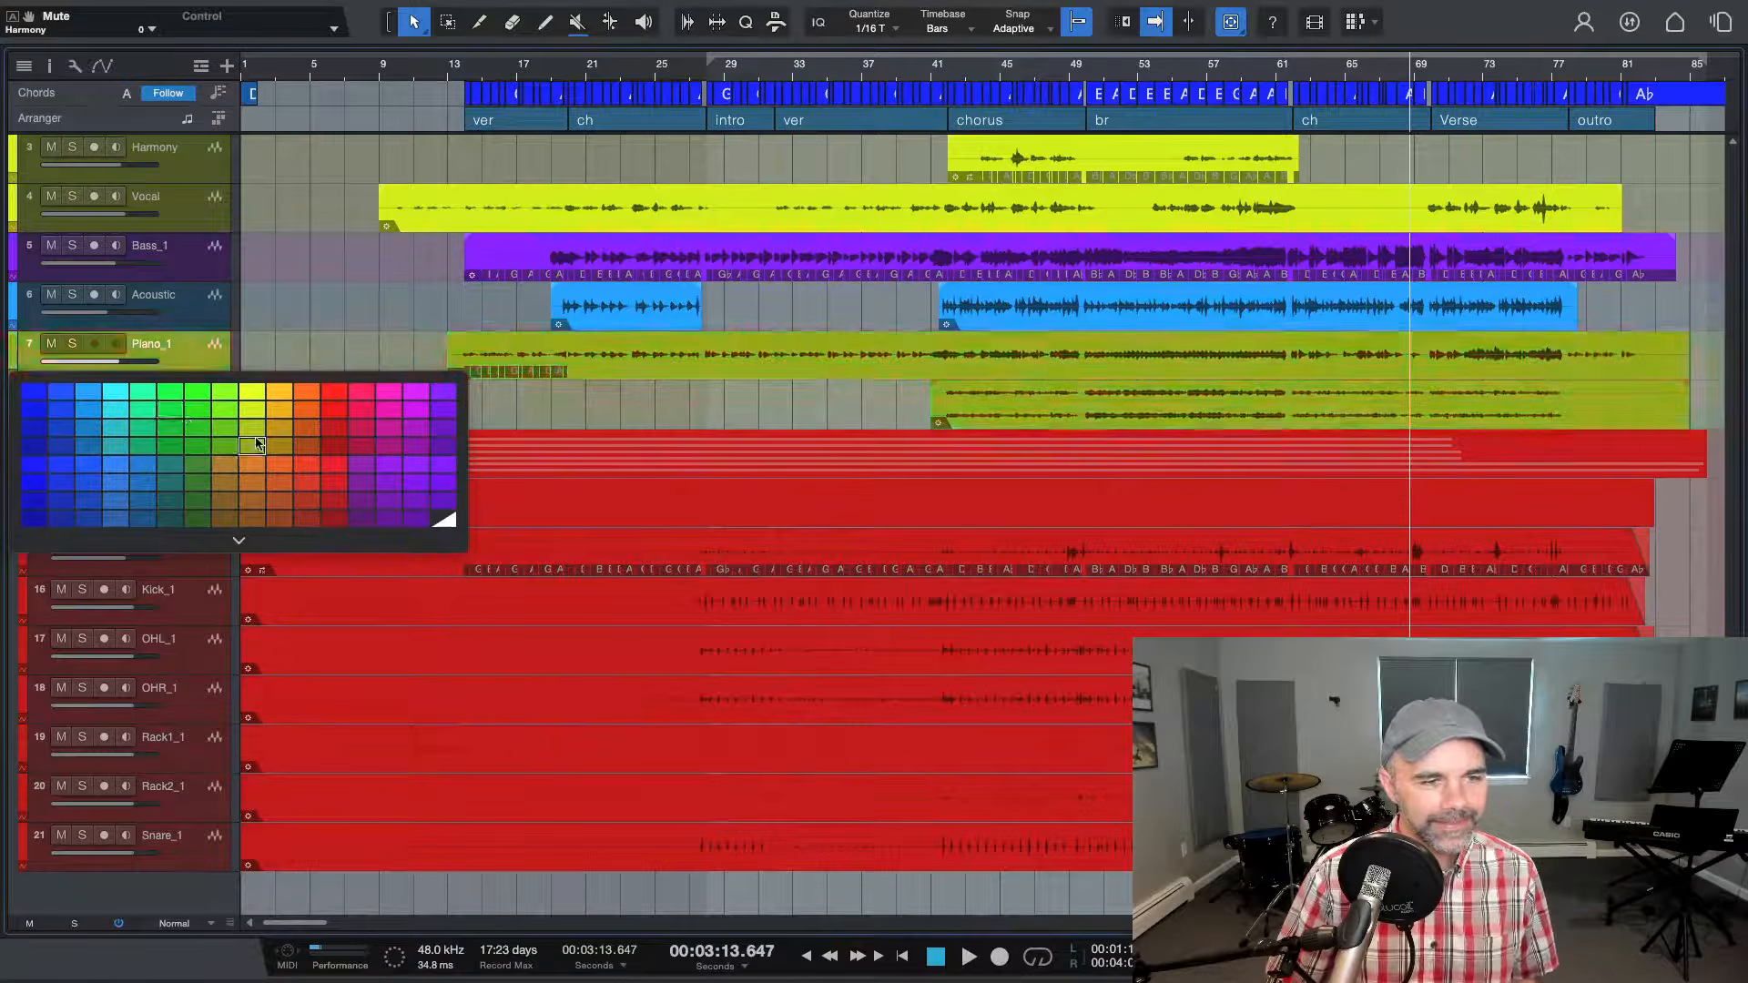
left_click(208, 427)
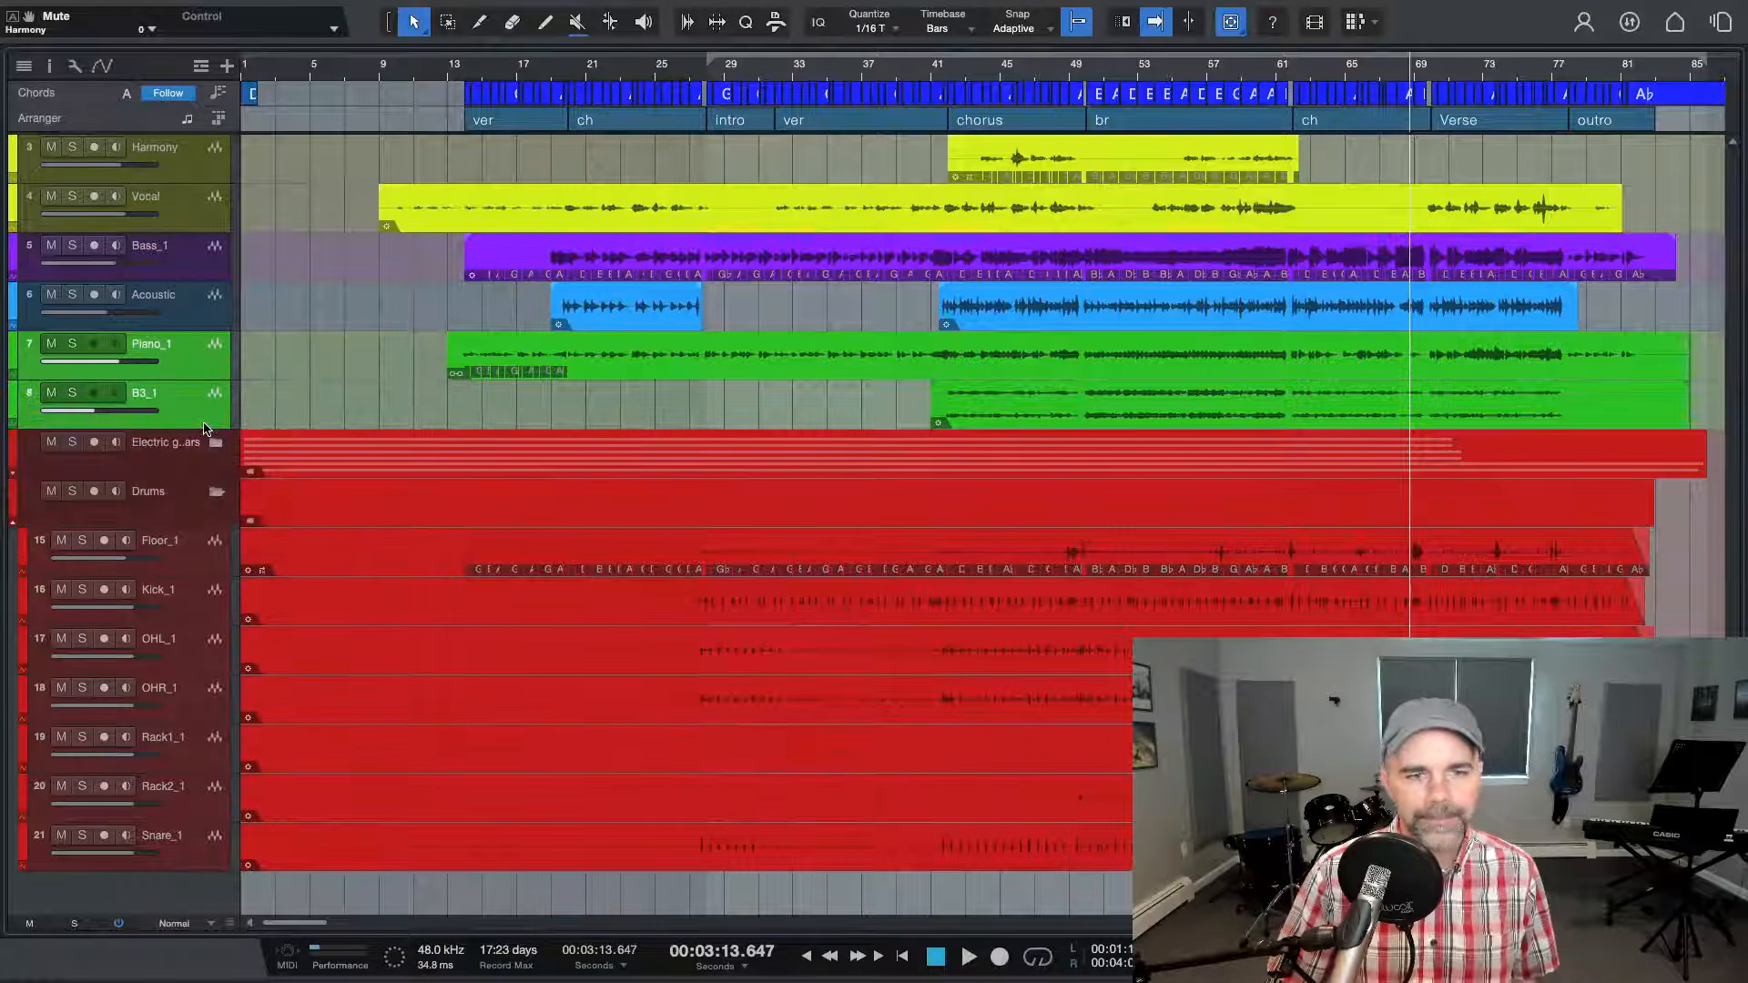
left_click(214, 492)
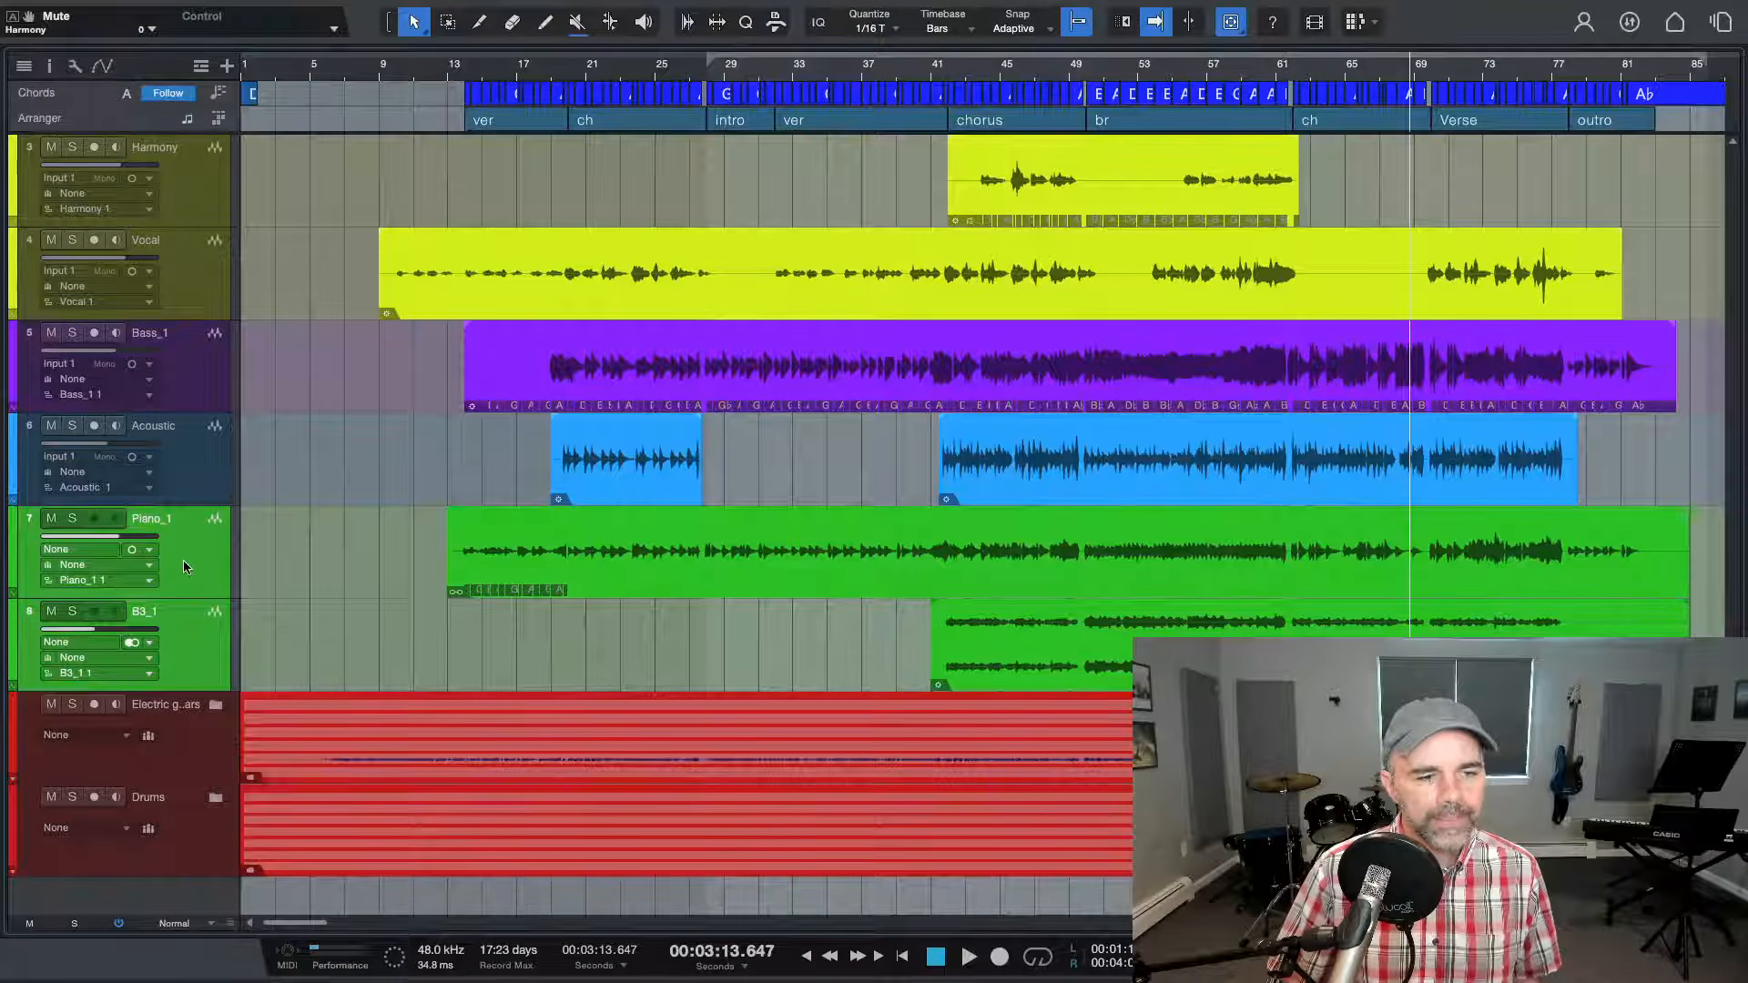
Pack the Piano_1 and B3_1 tracks into a new folder track and unfold it to show both tracks
right_click(198, 645)
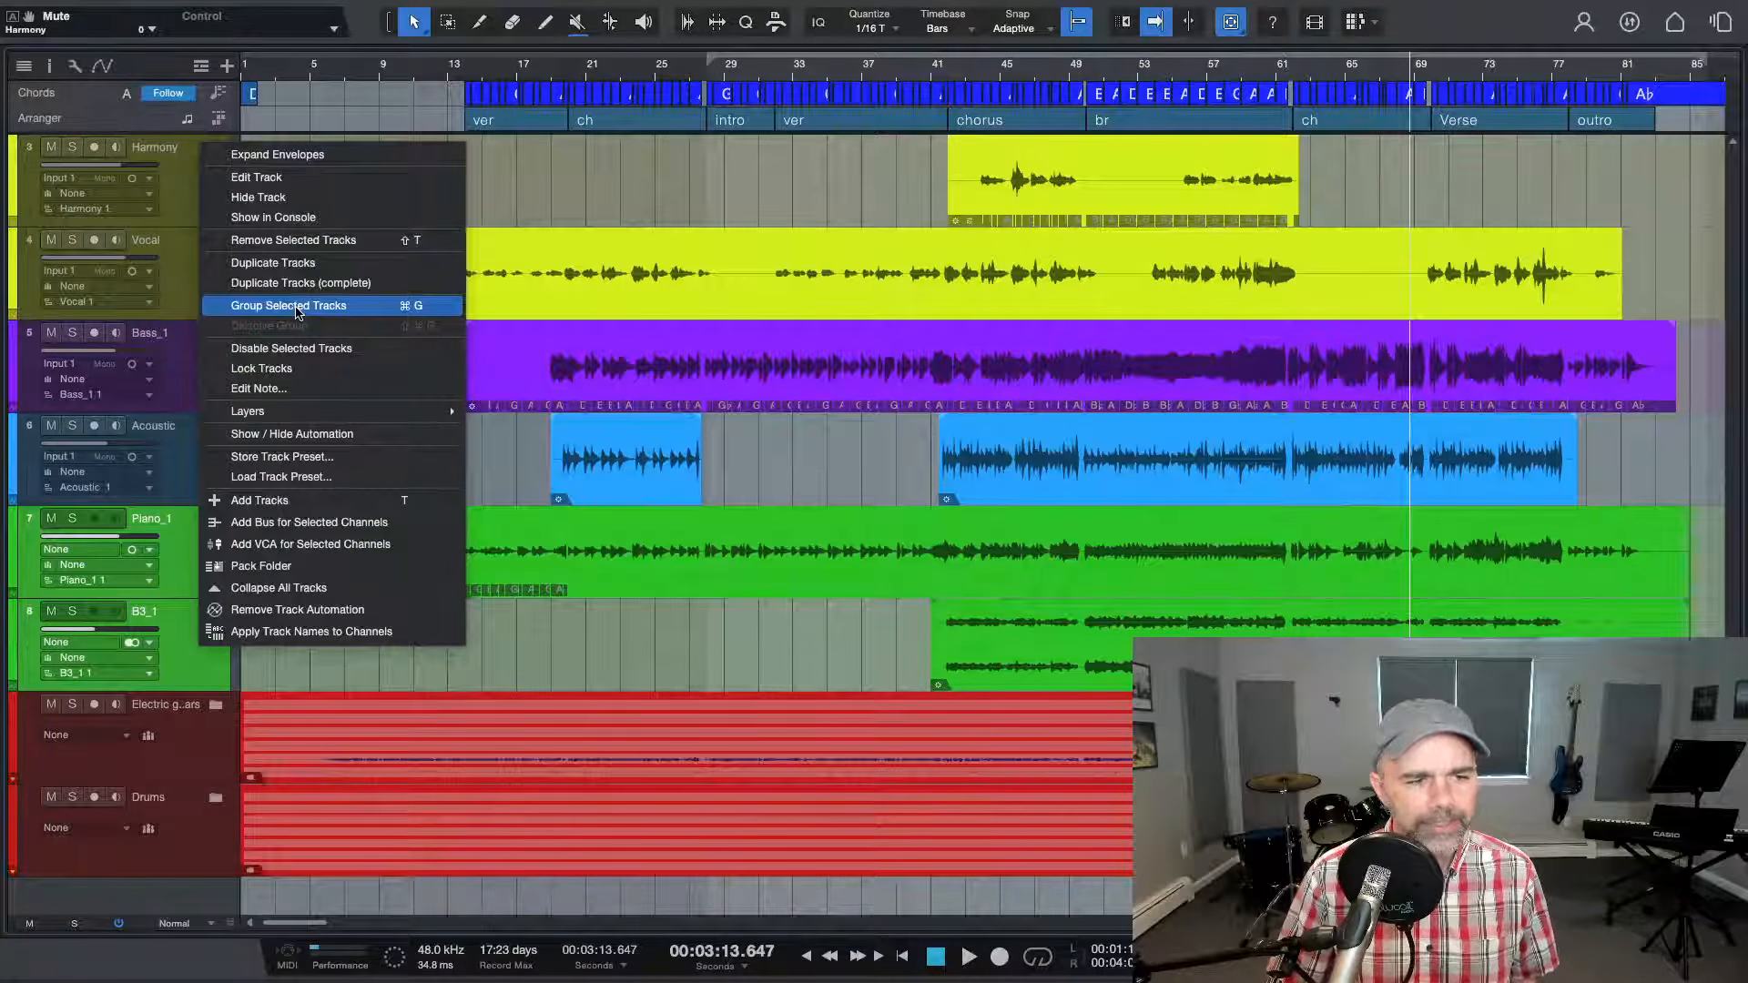
left_click(276, 567)
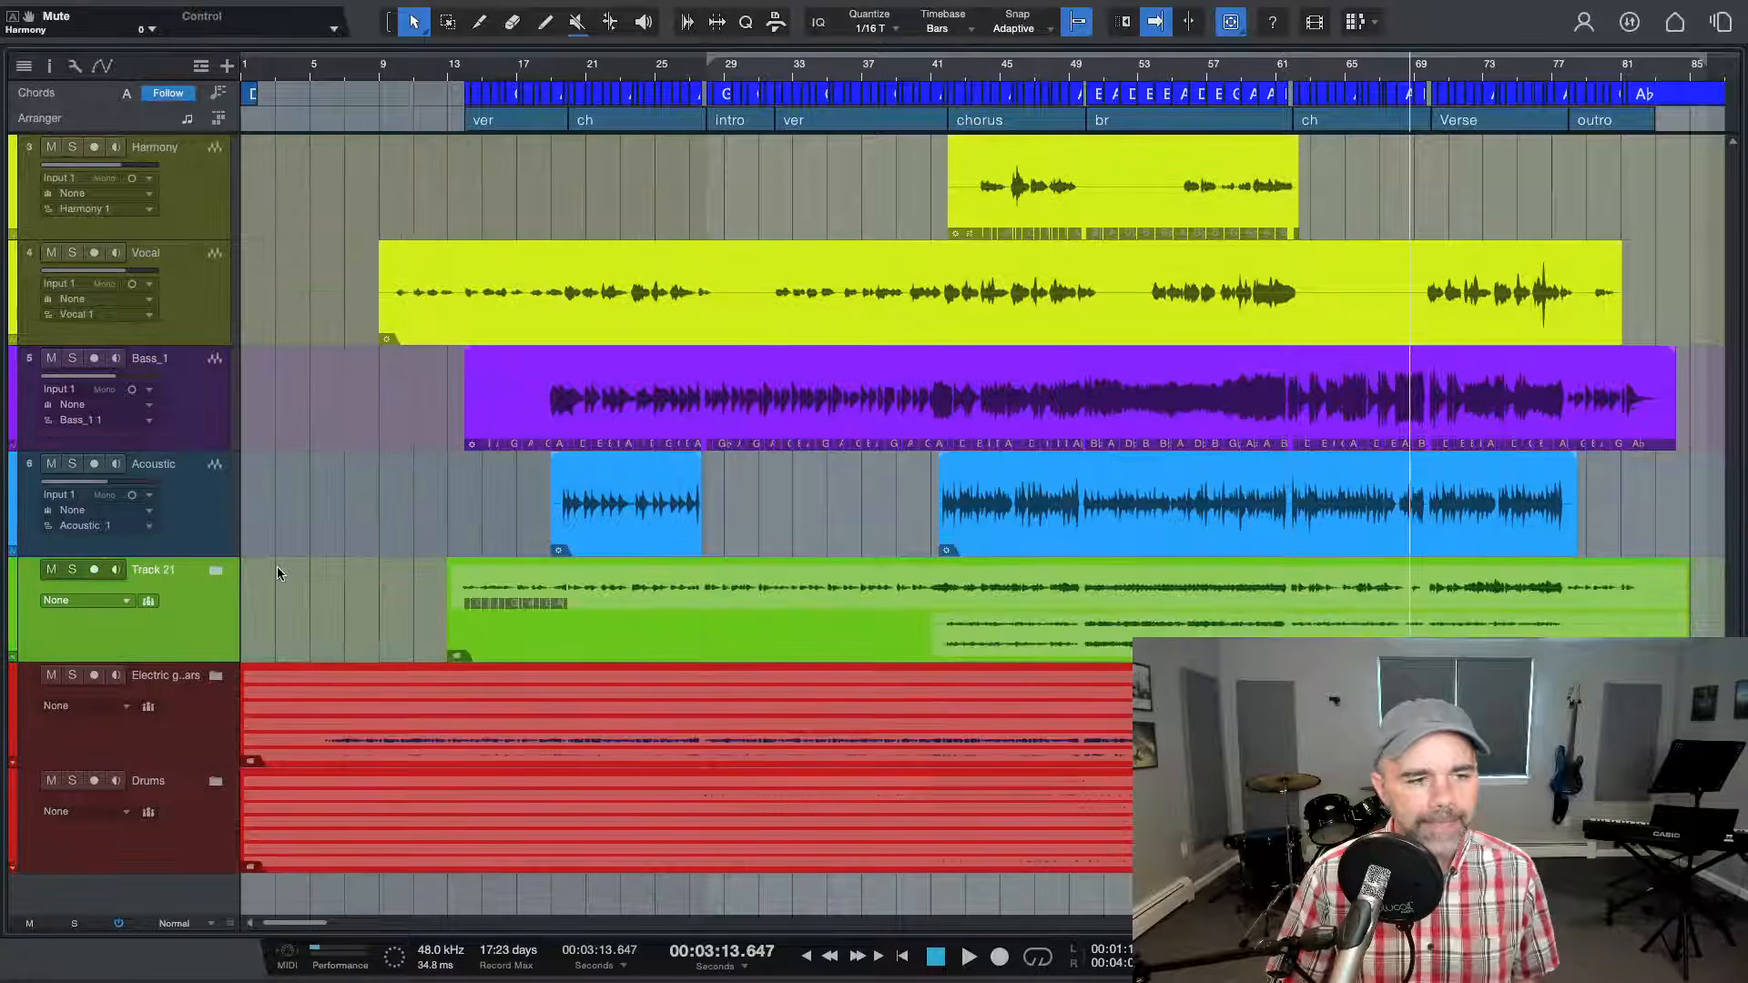
left_click(215, 569)
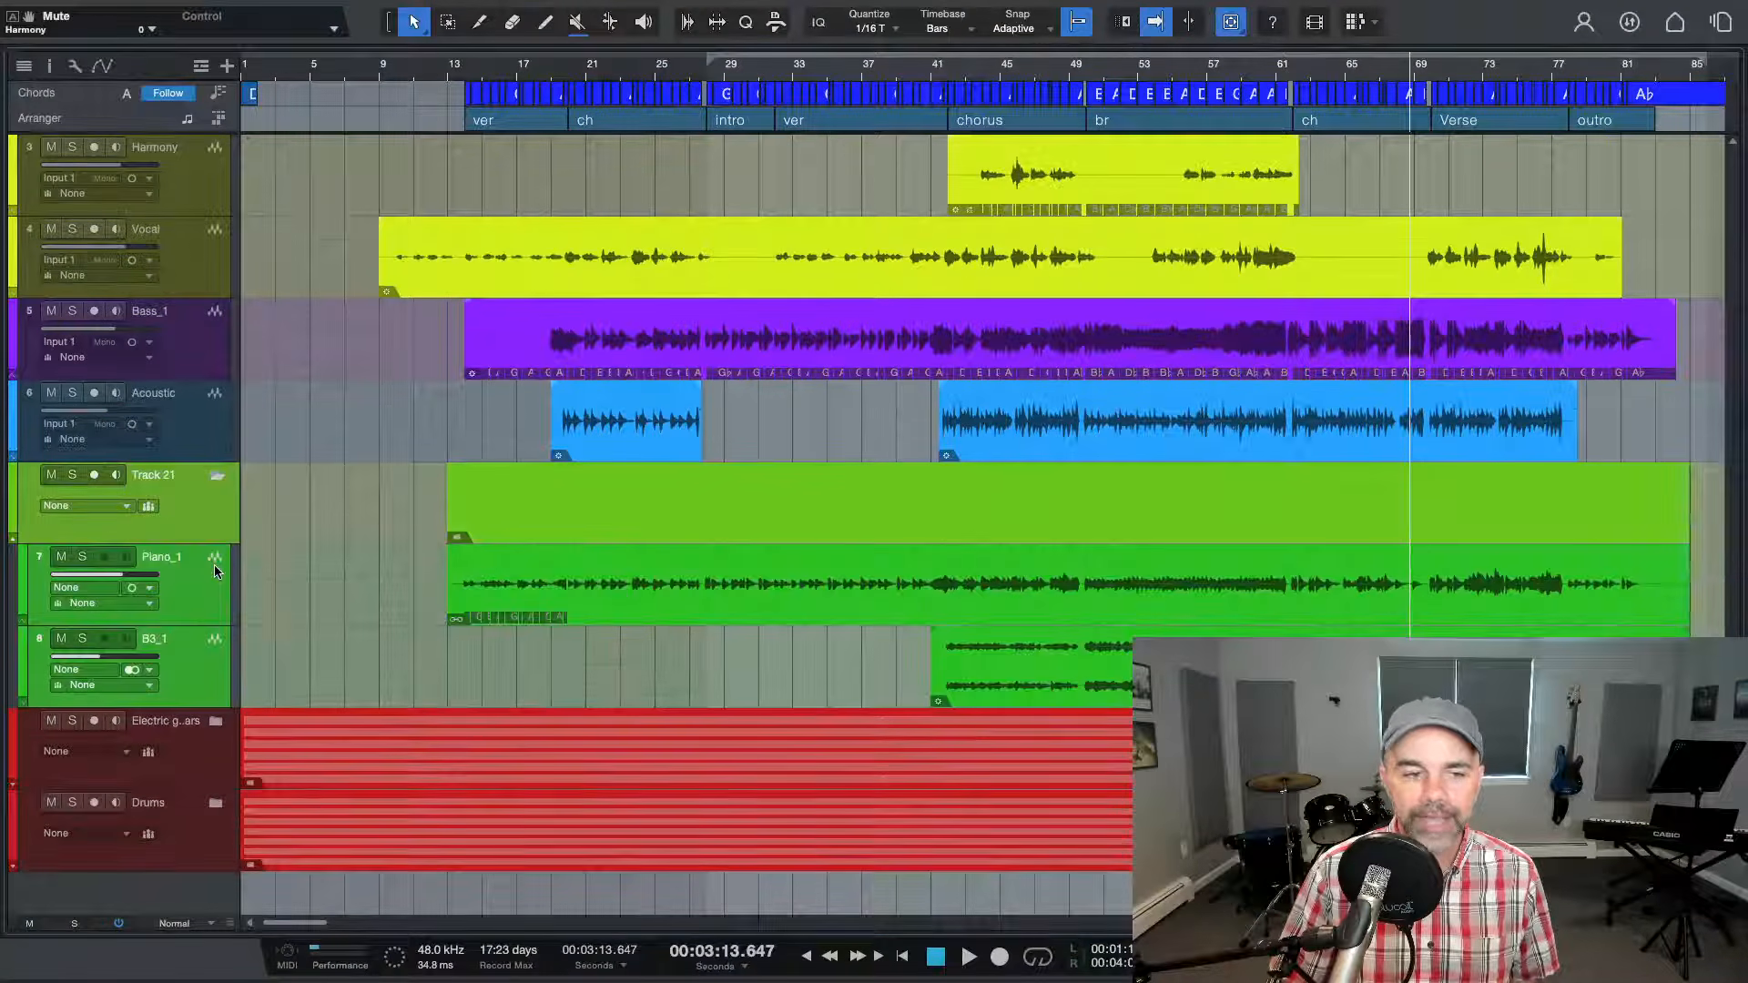
Rename the new green folder track as "piano" and fold it
left_click(215, 484)
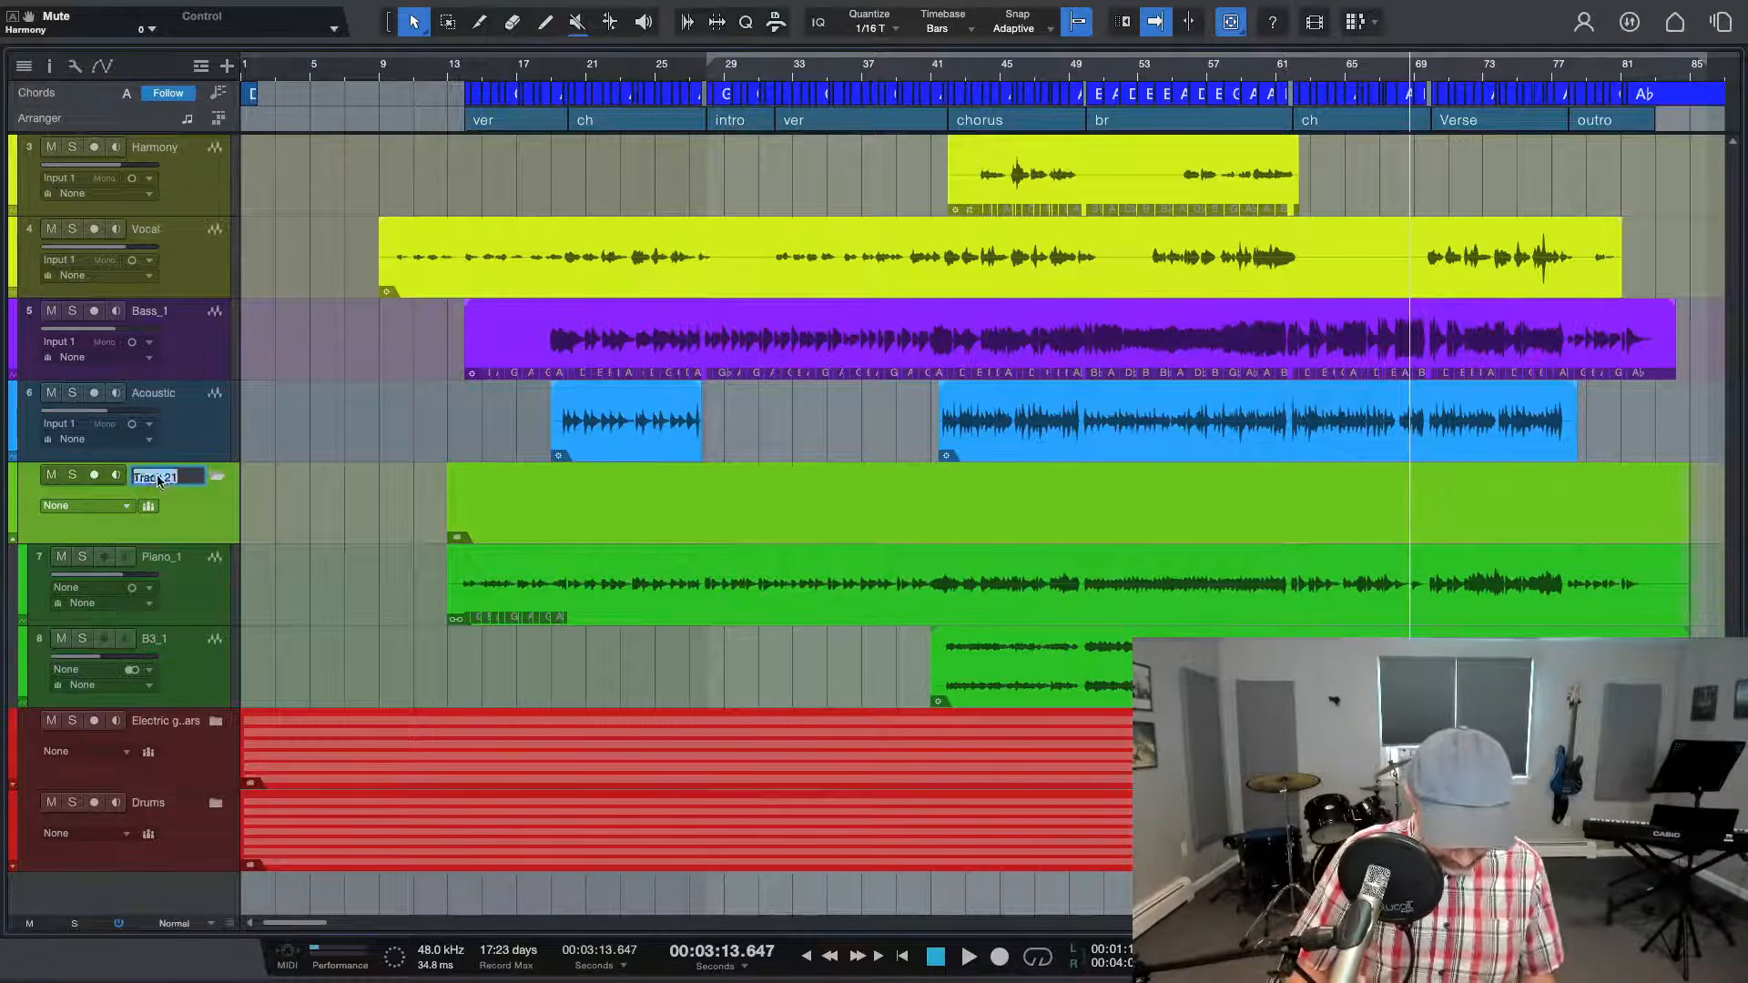
type("piano")
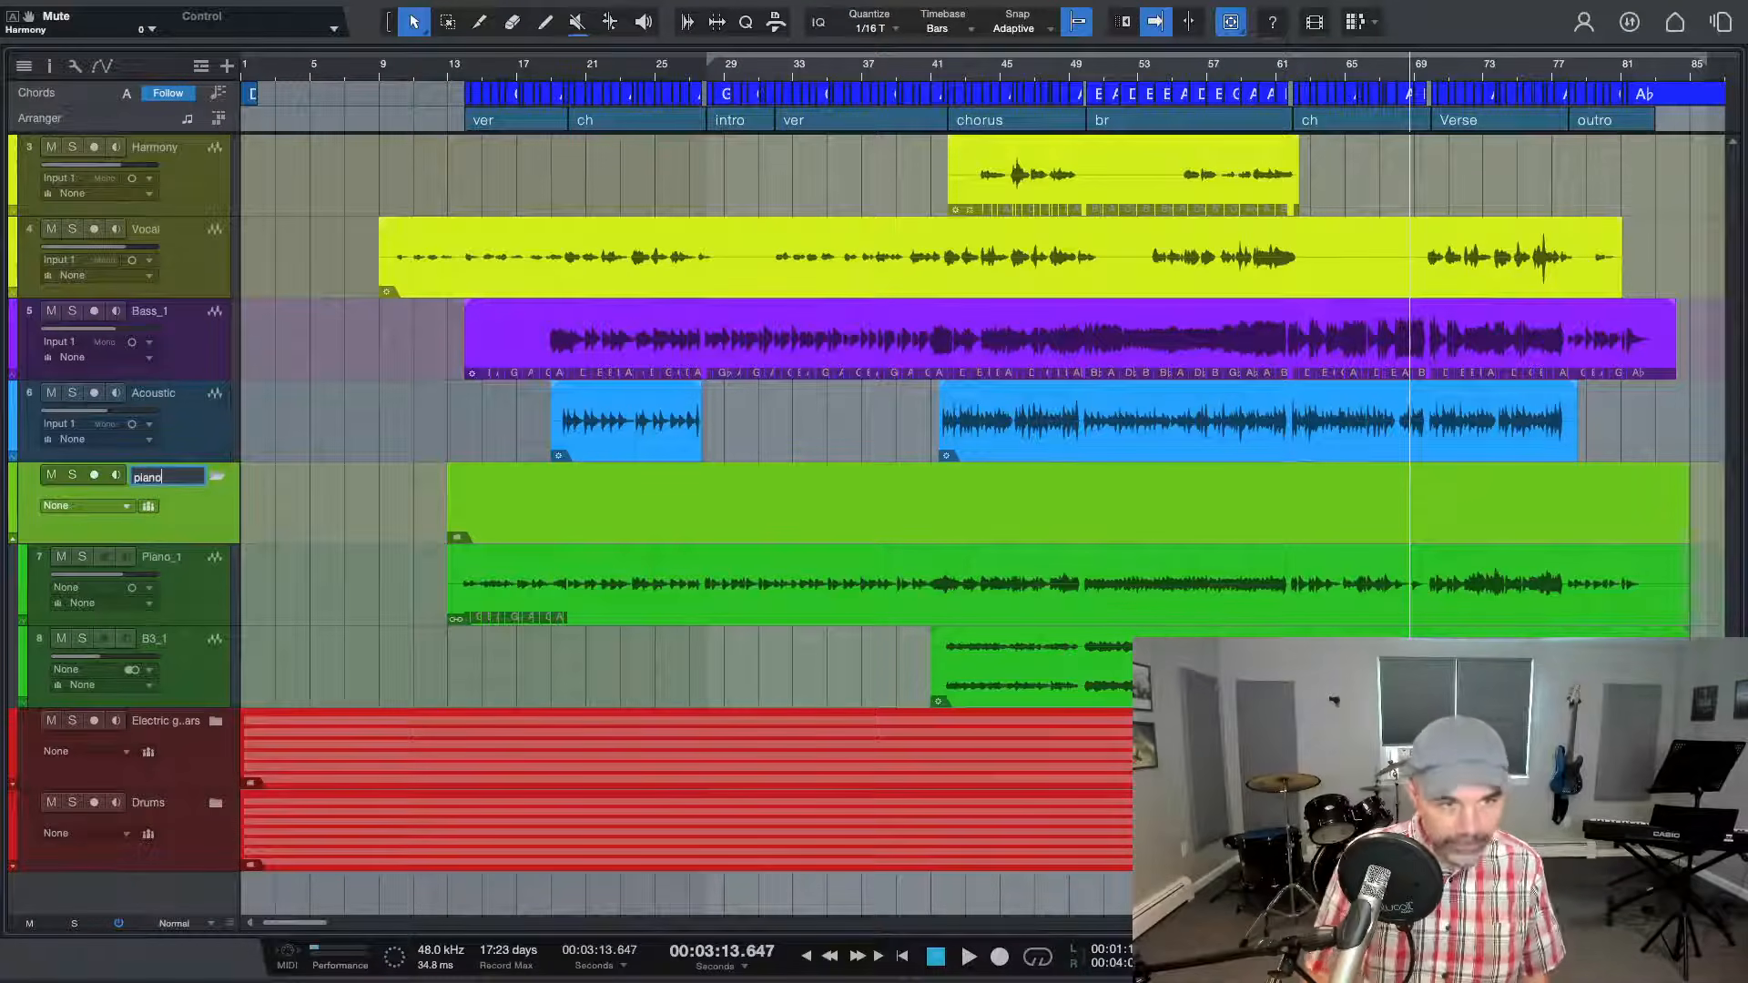
key("Return")
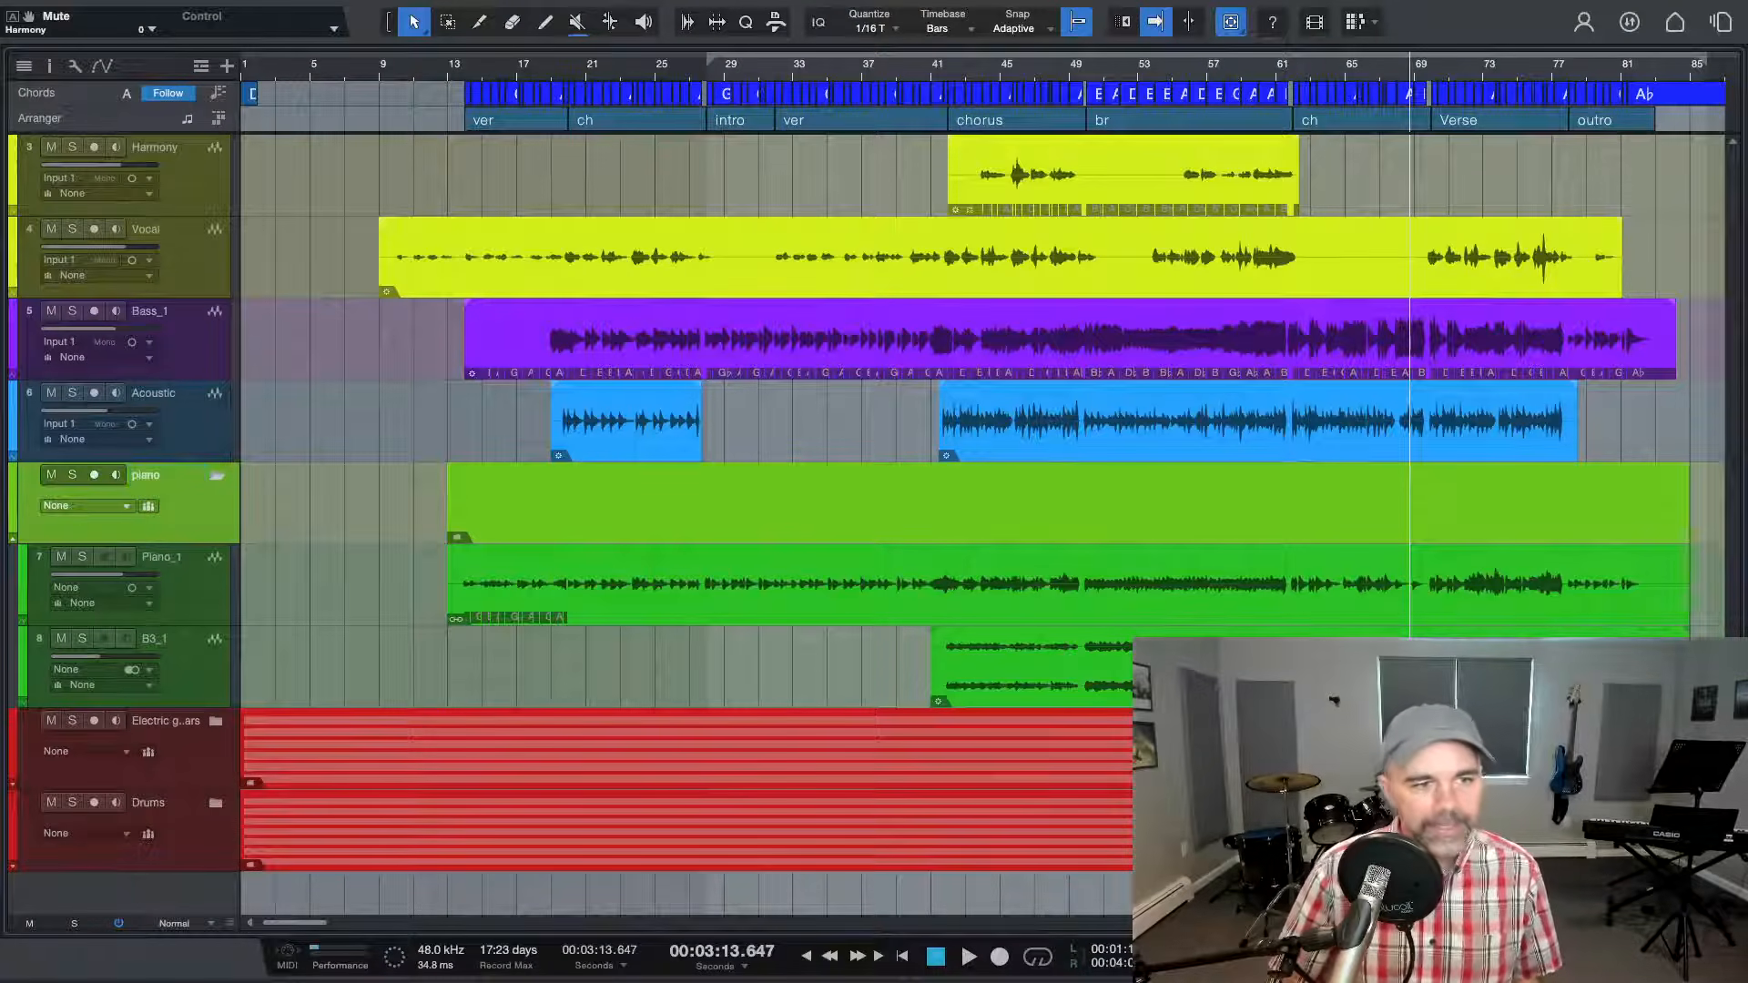
left_click(215, 474)
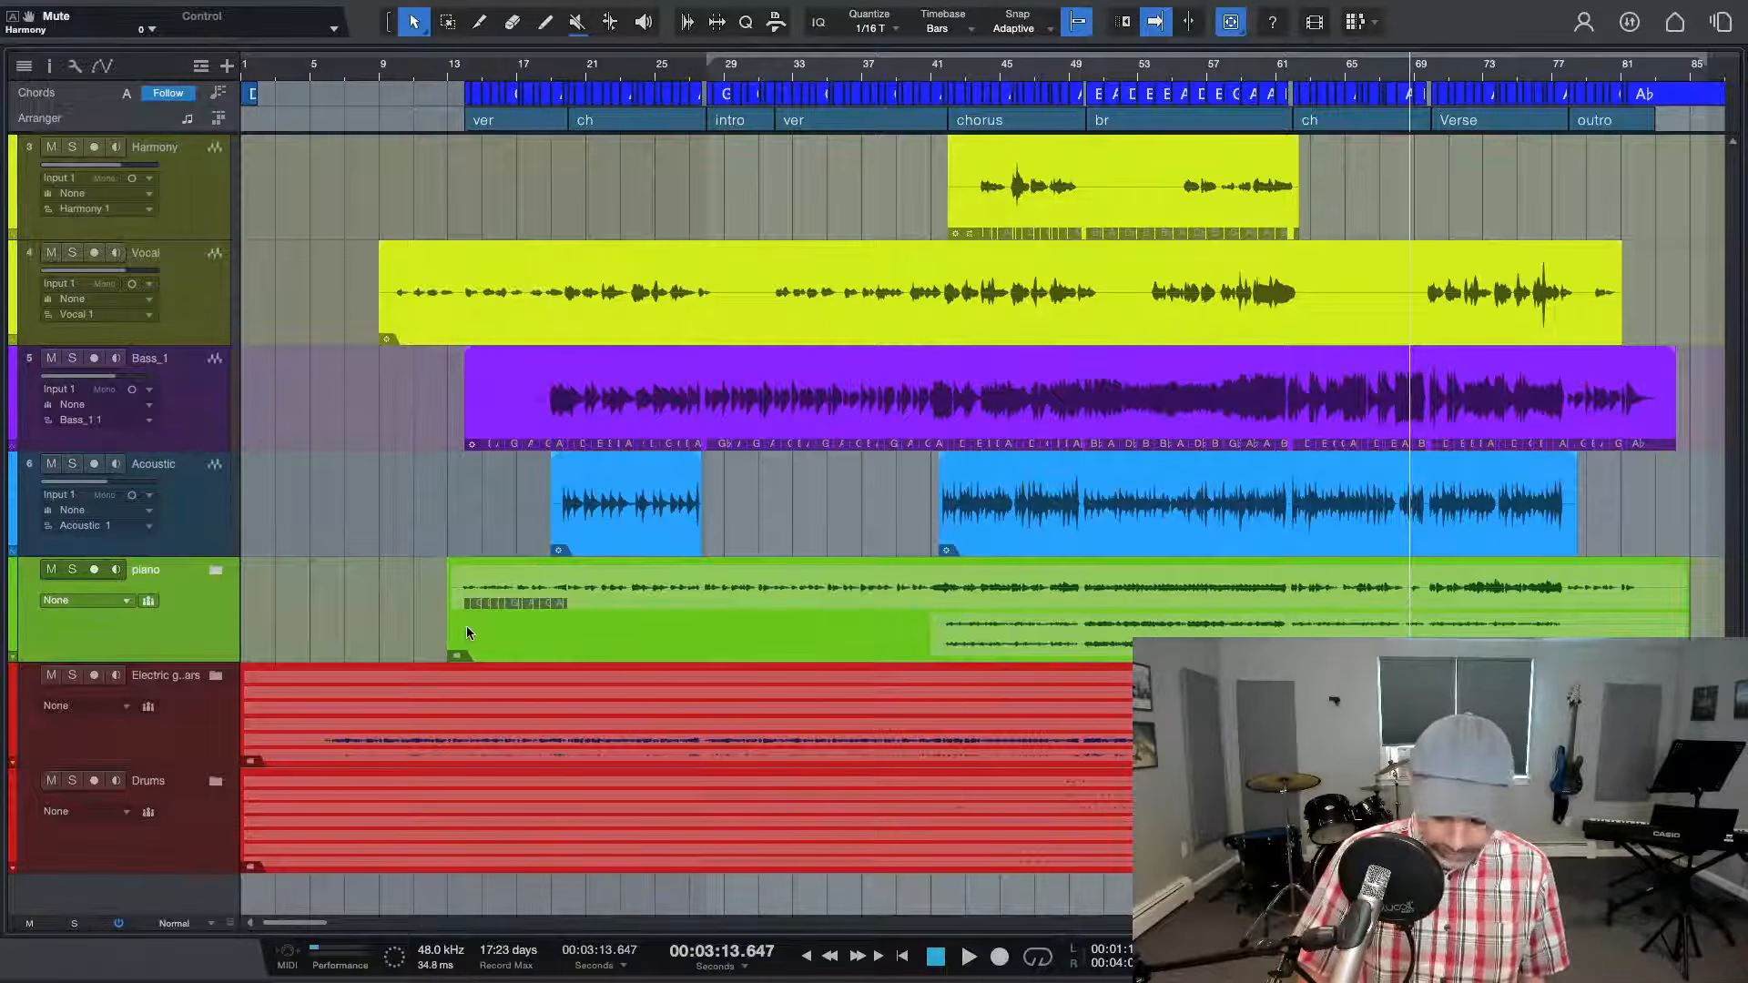
Check the channel colours in the mixer console and close it again
key("F2")
key("F2")
key("F3")
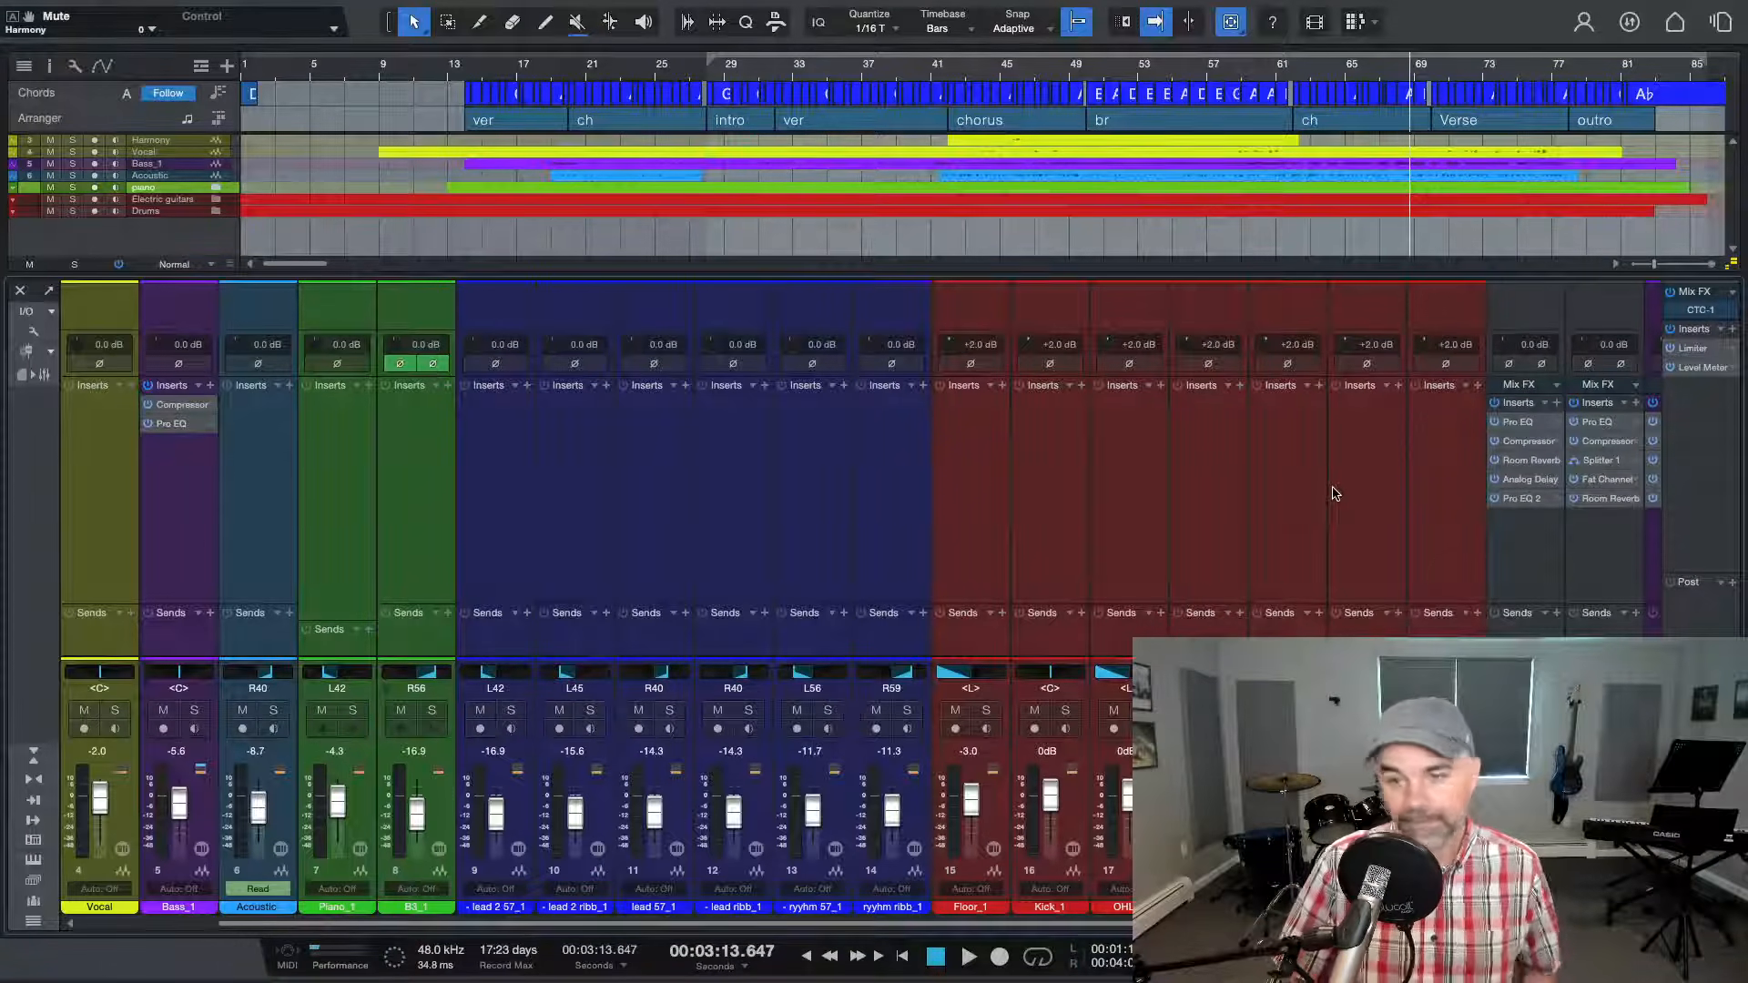
key("F3")
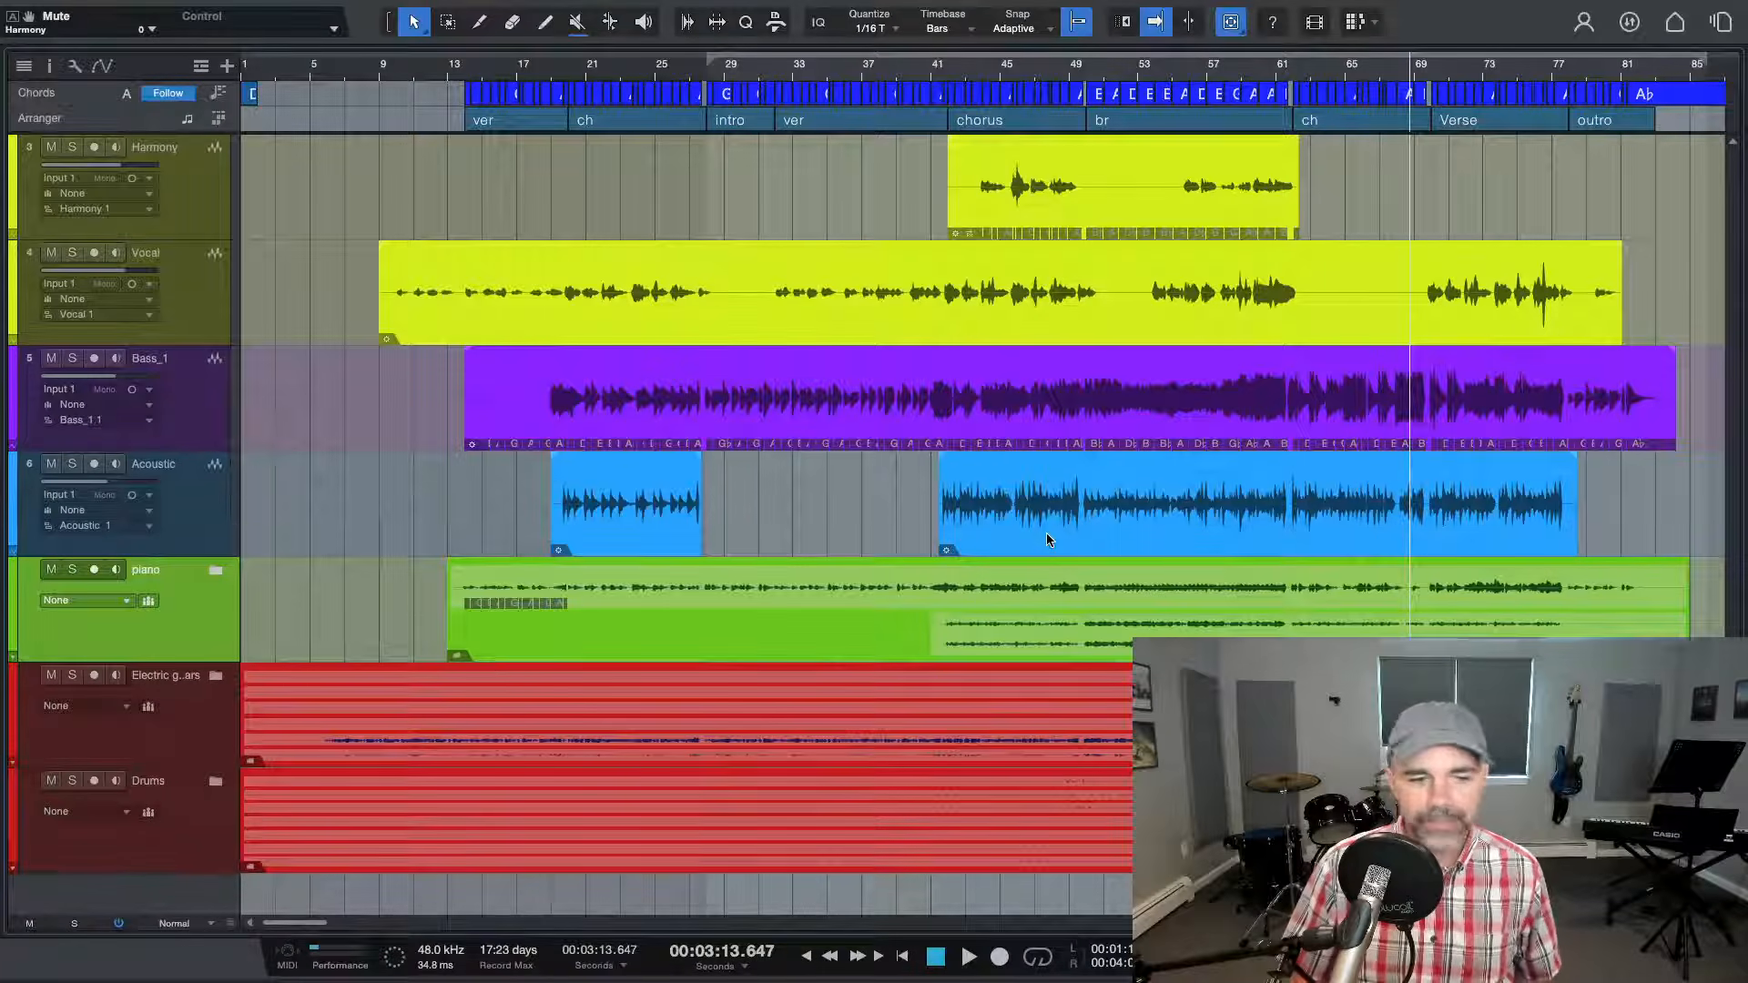
Colour the Electric guitars folder track blue and unfold the Drums folder
left_click(187, 725)
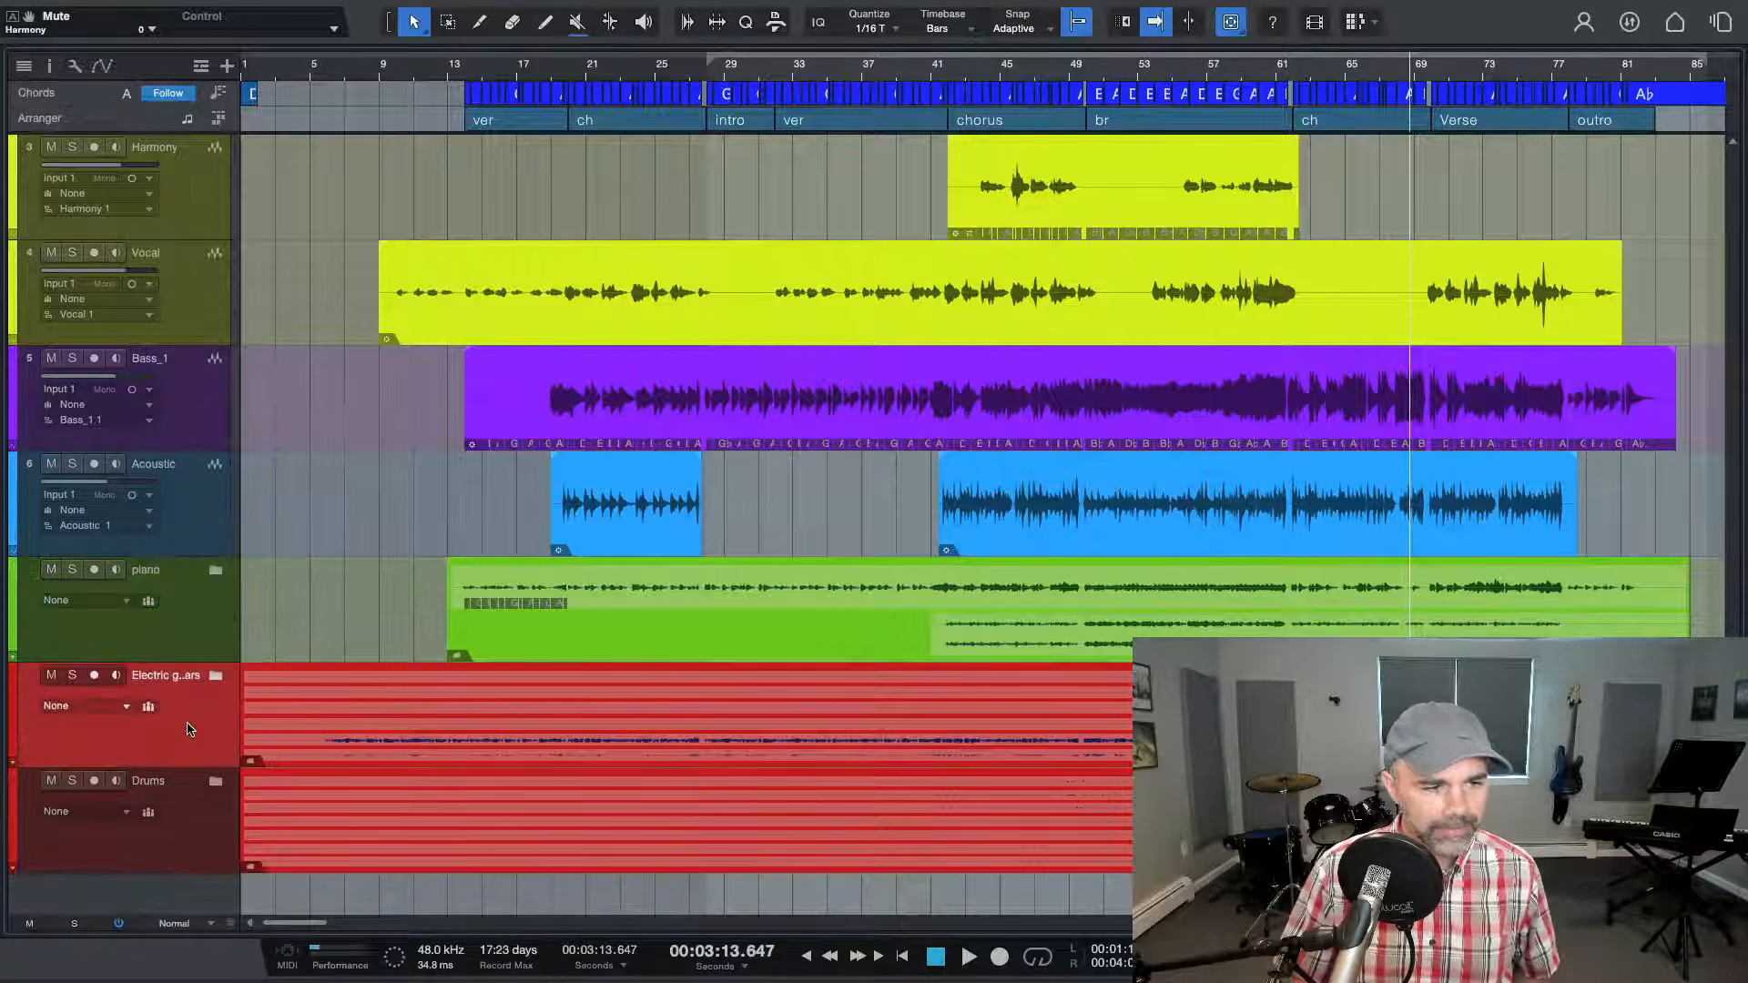
left_click(10, 708)
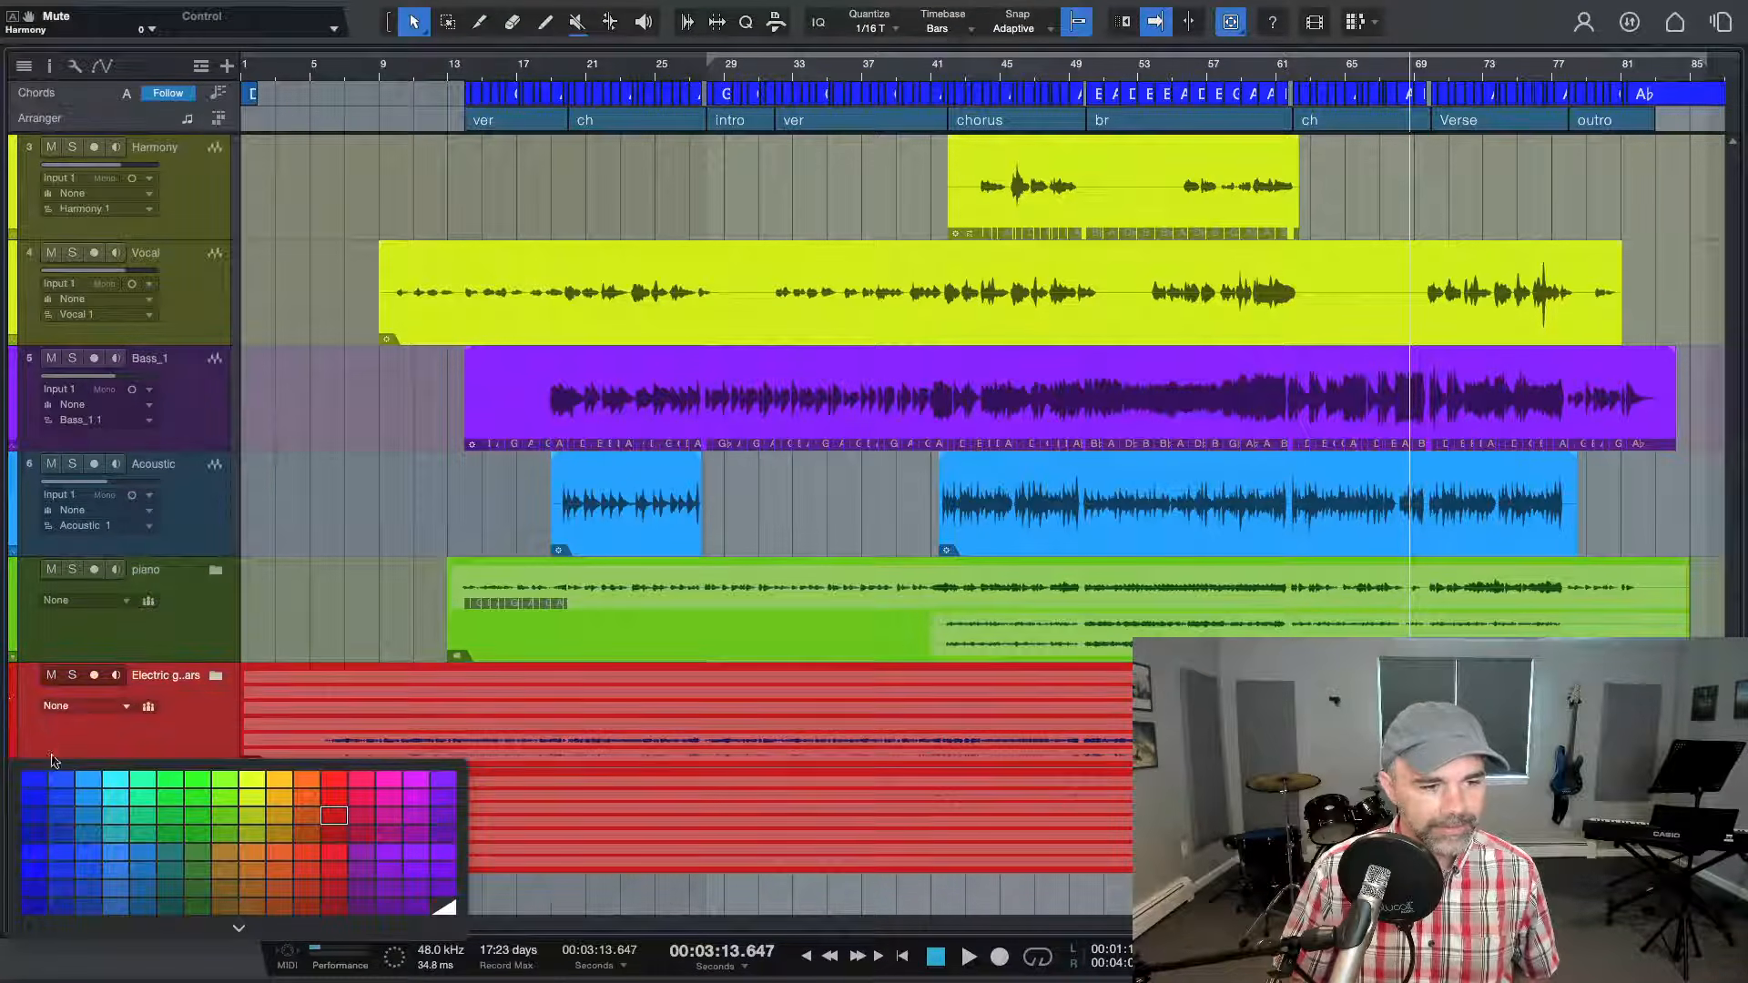
left_click(59, 784)
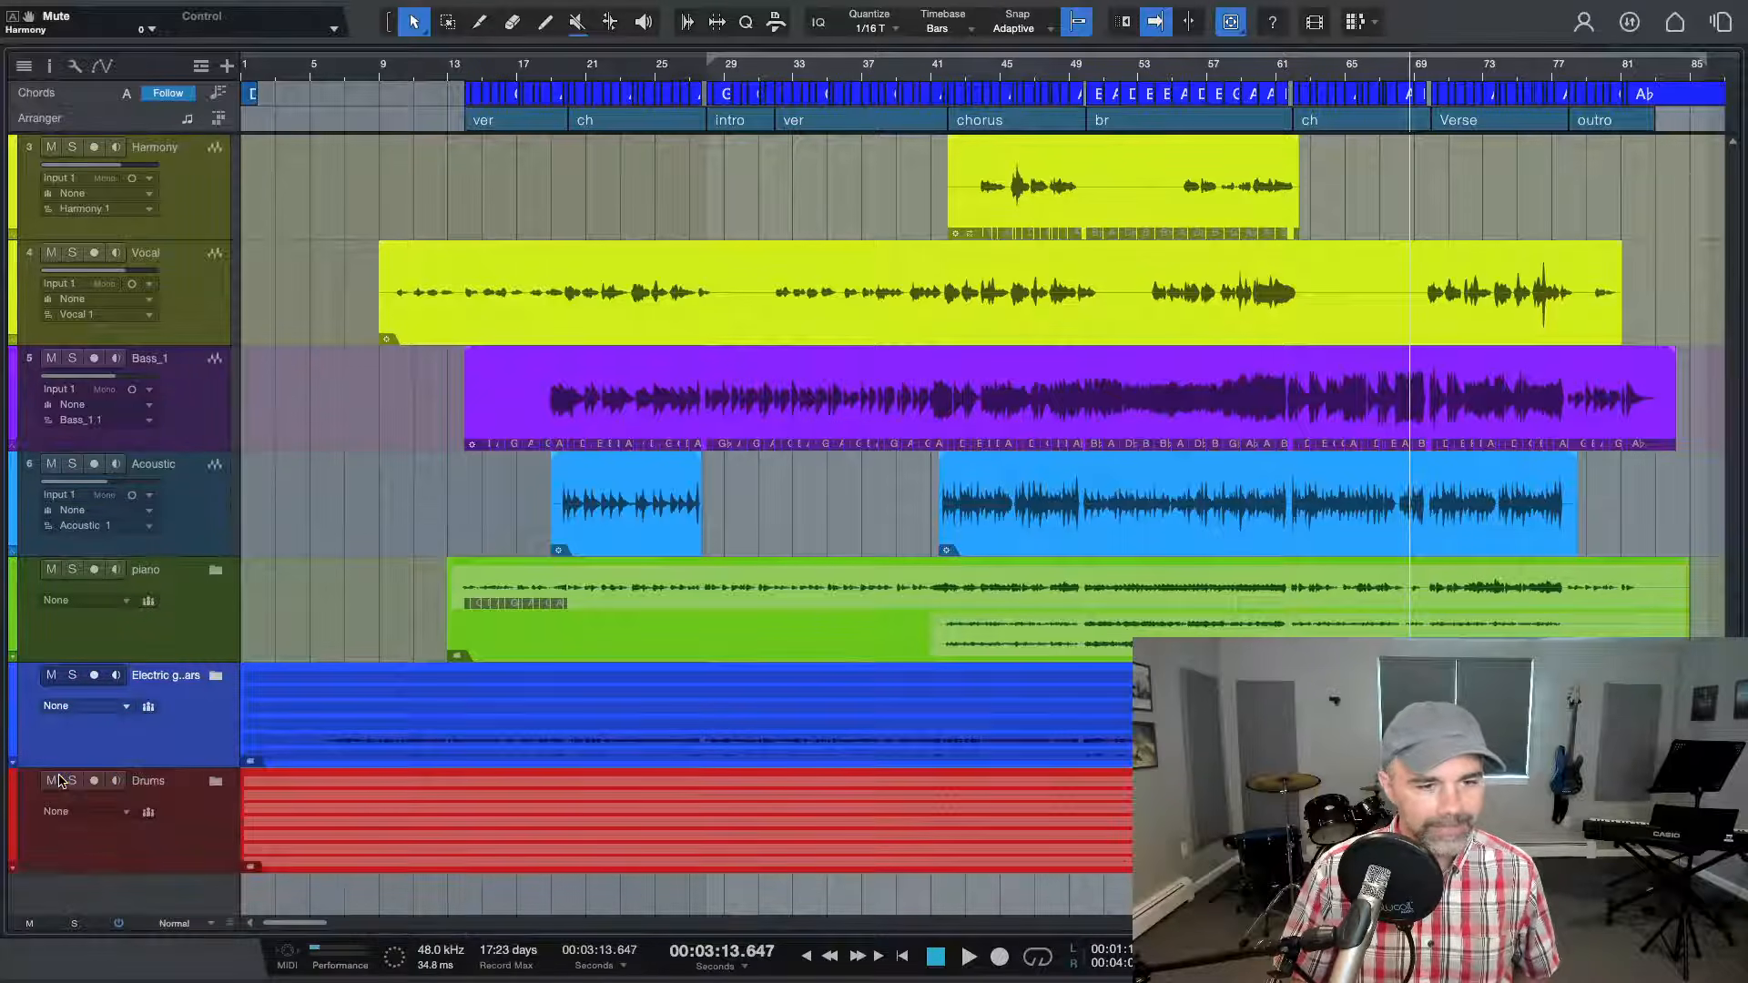
left_click(214, 783)
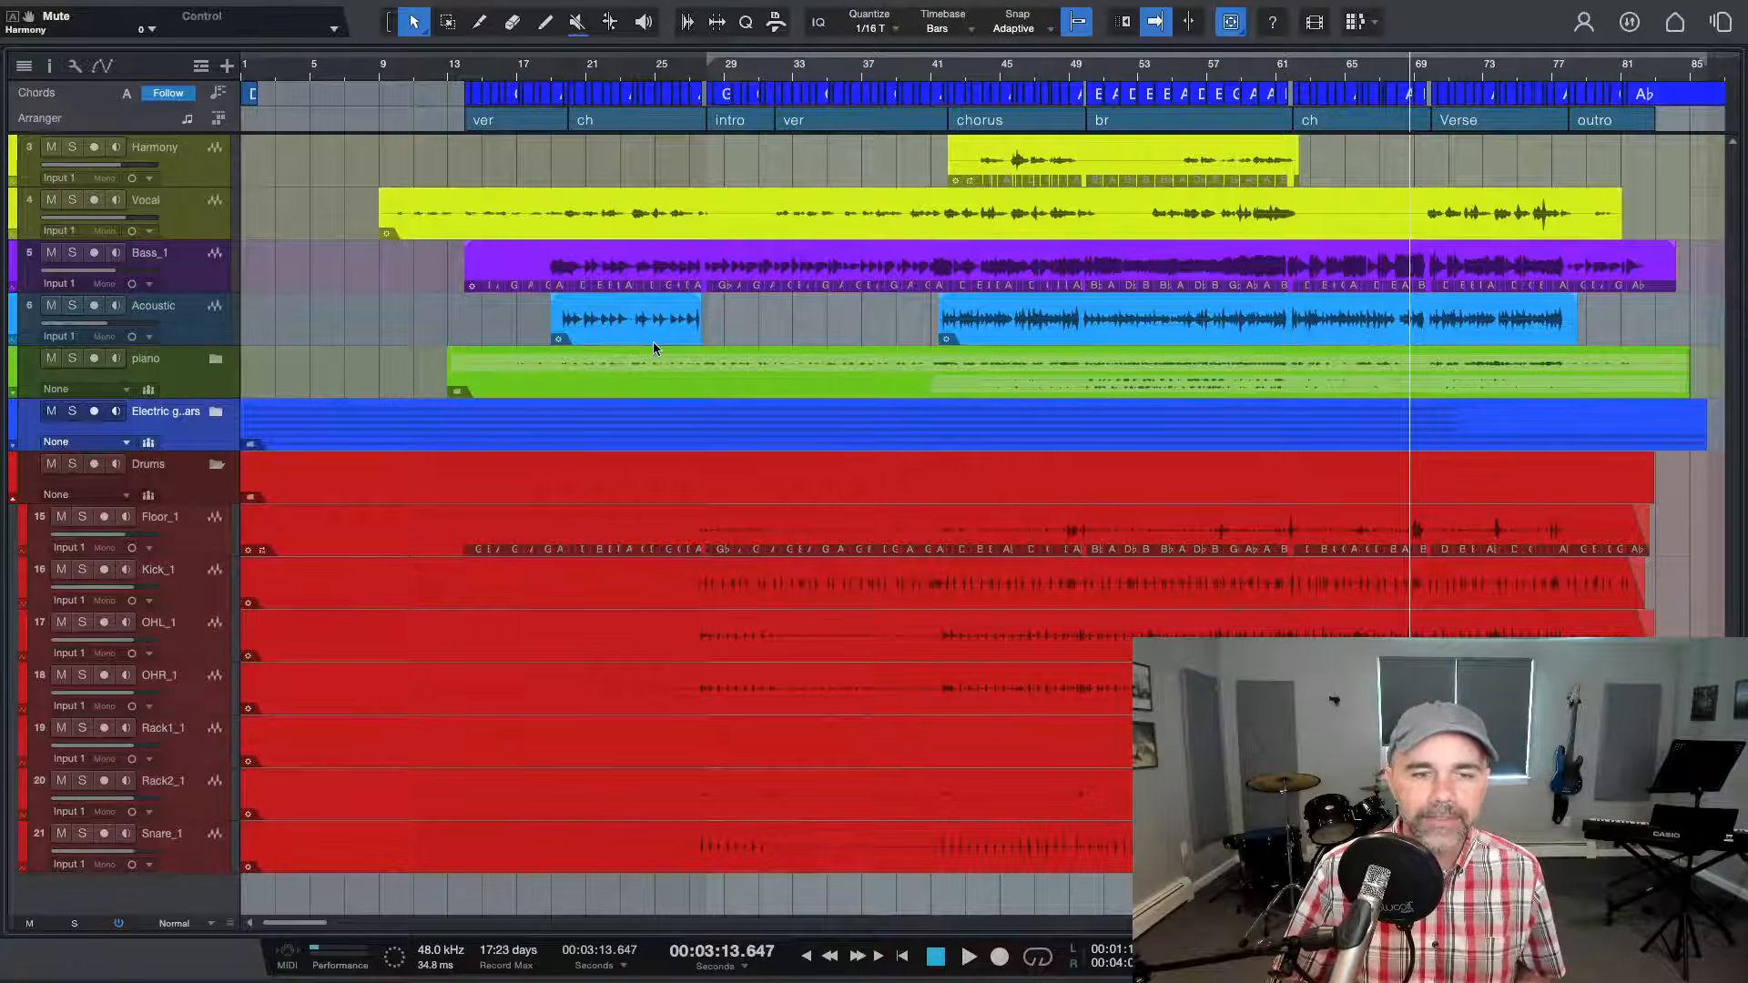
Open the first Acoustic event in the audio editor, split it just before the first note and delete the silent lead-in
left_click(606, 318)
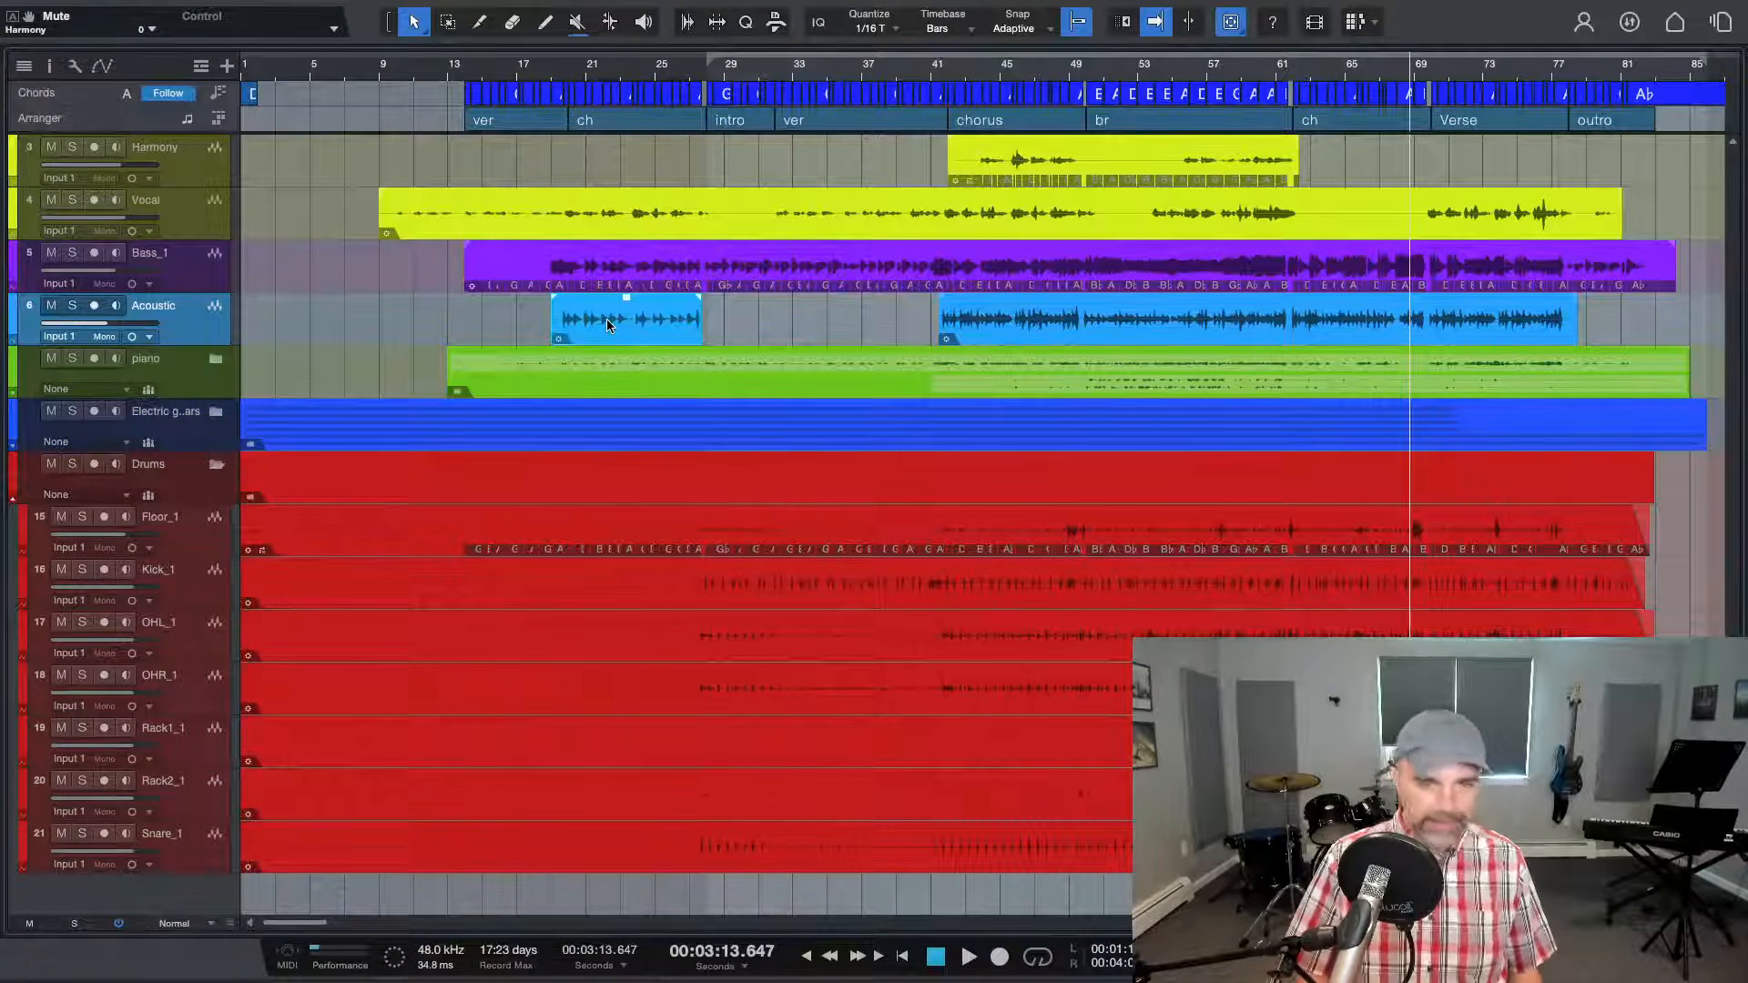
key("e")
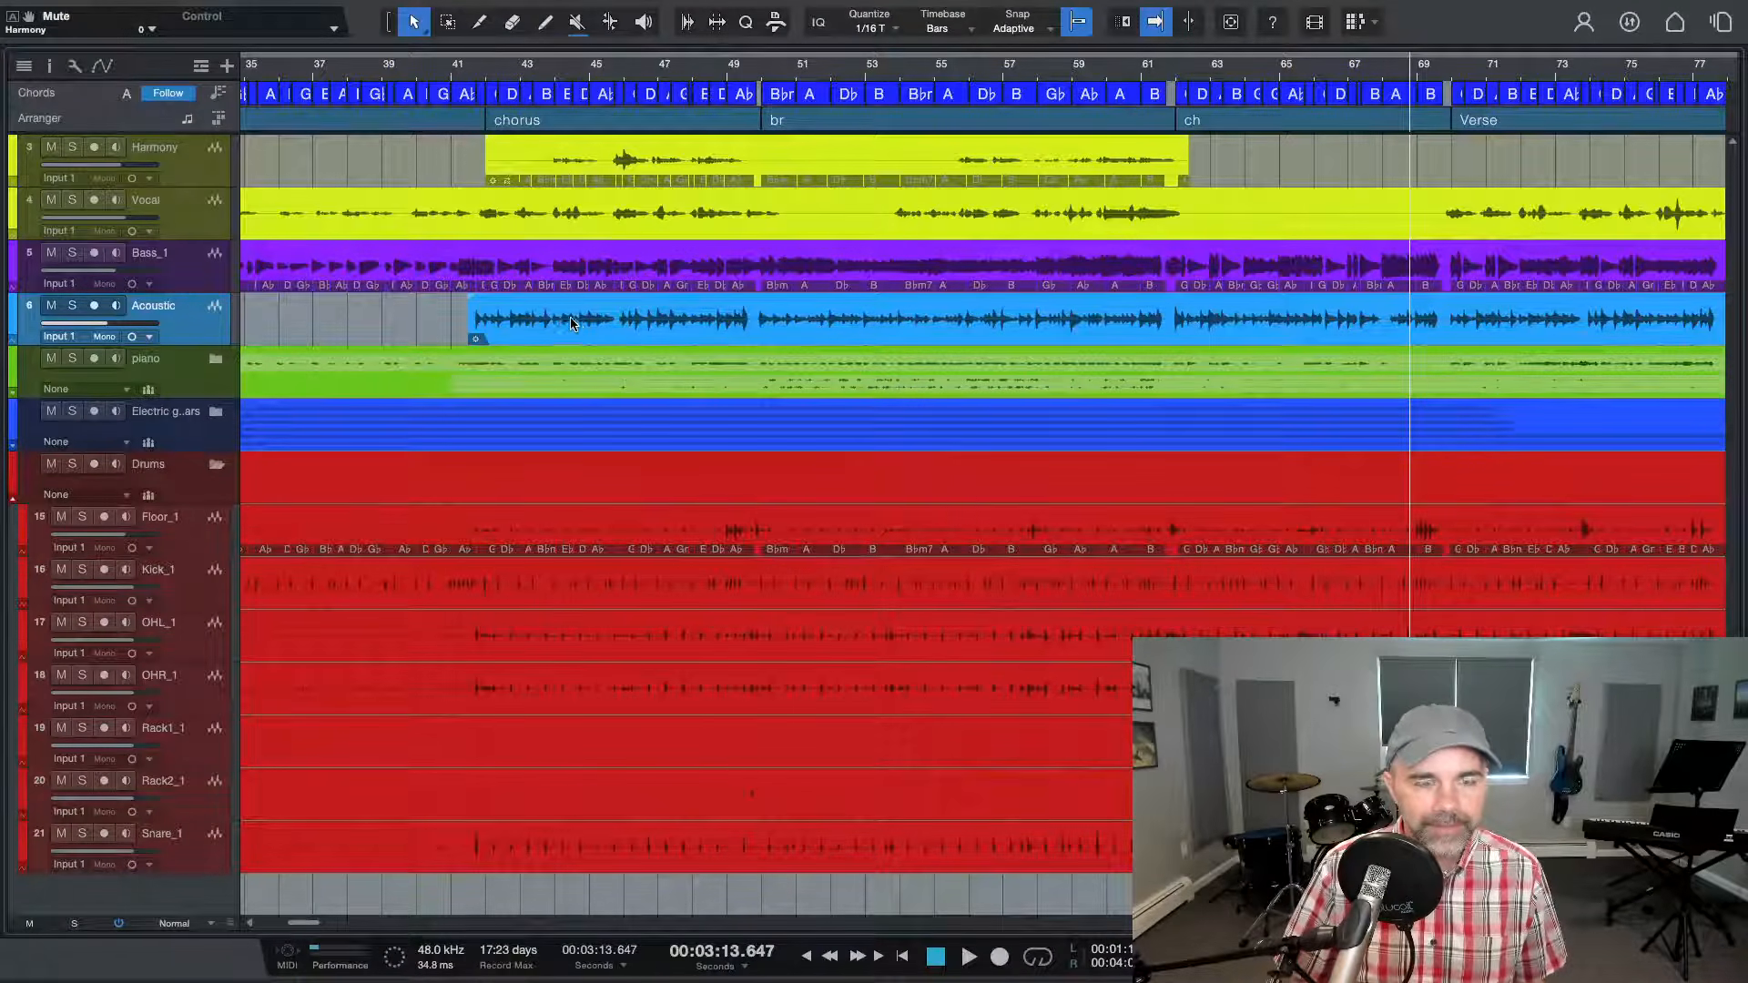
key("comma")
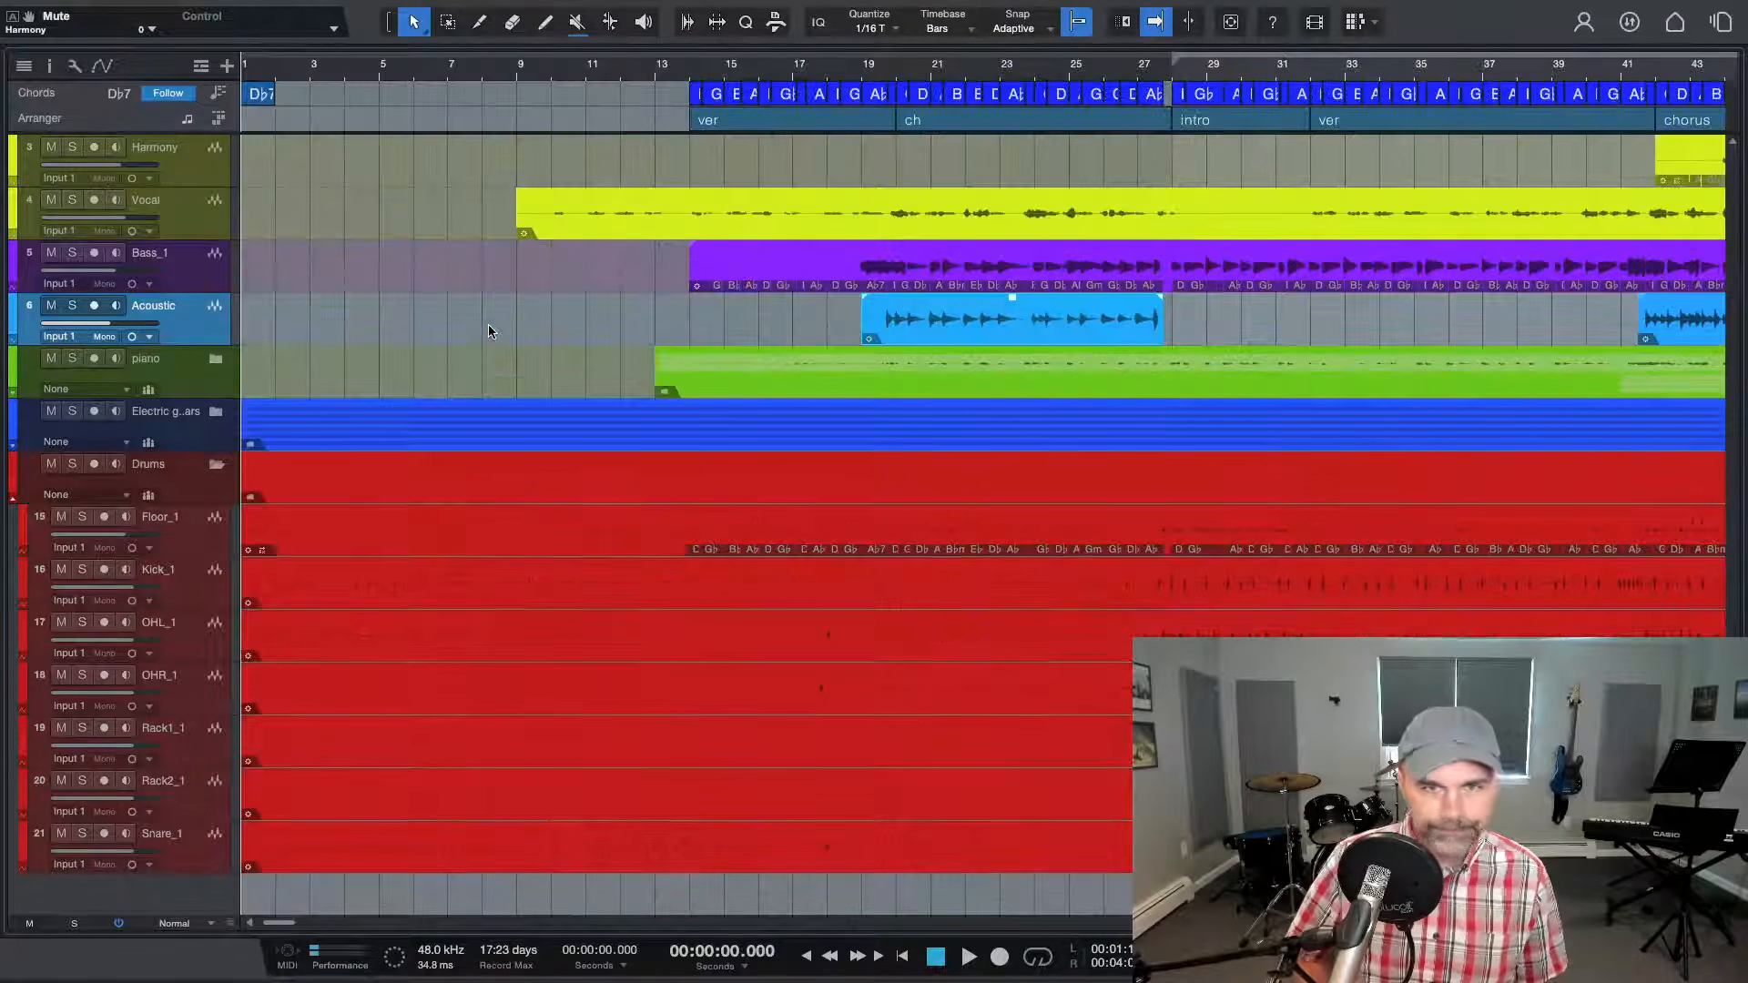
double_click(942, 311)
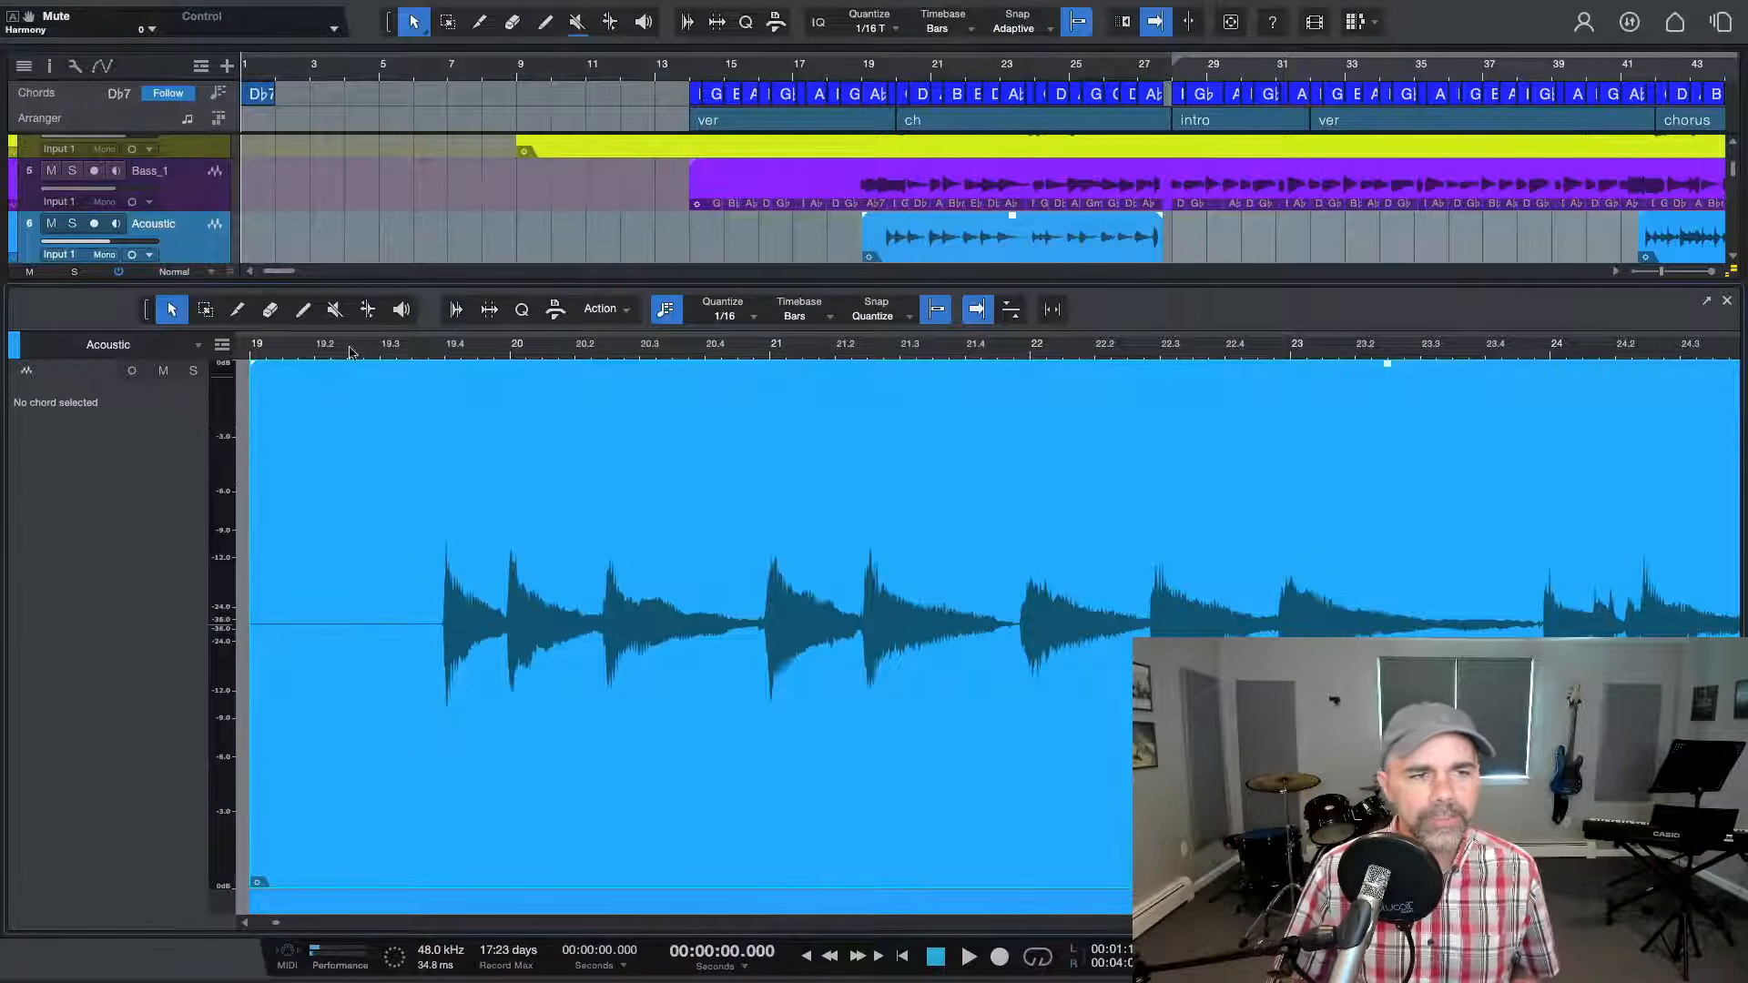
left_click(241, 310)
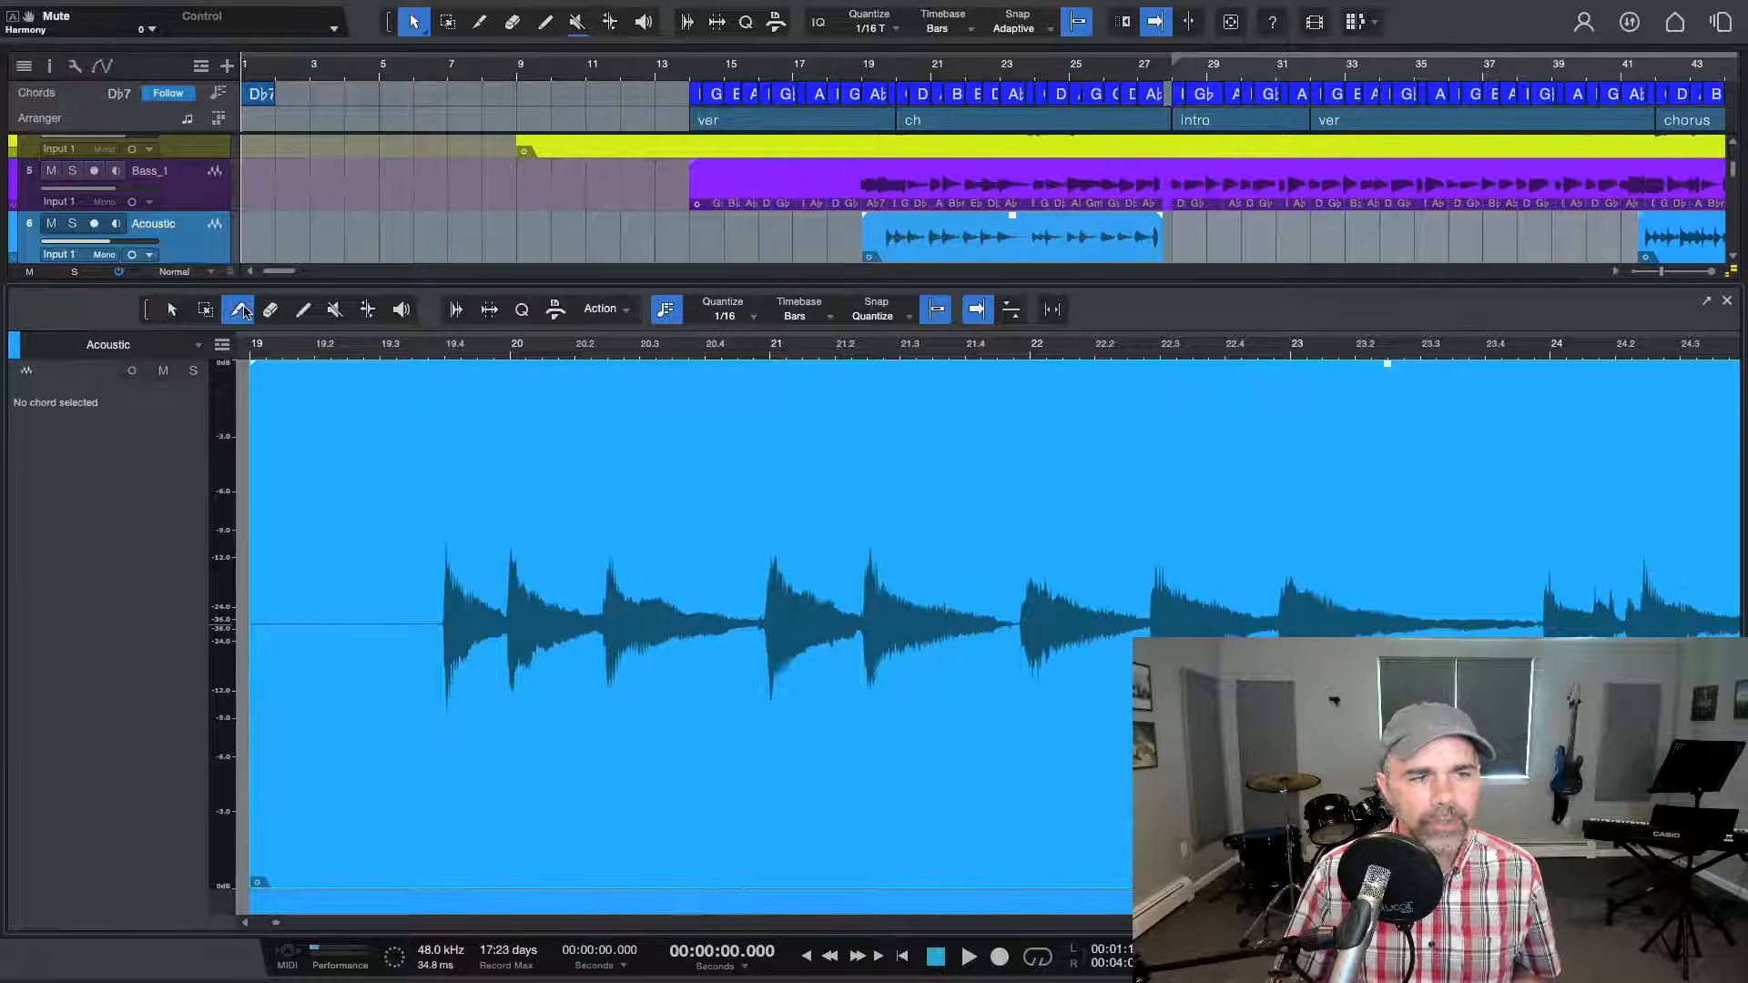
left_click(430, 531)
key("Delete")
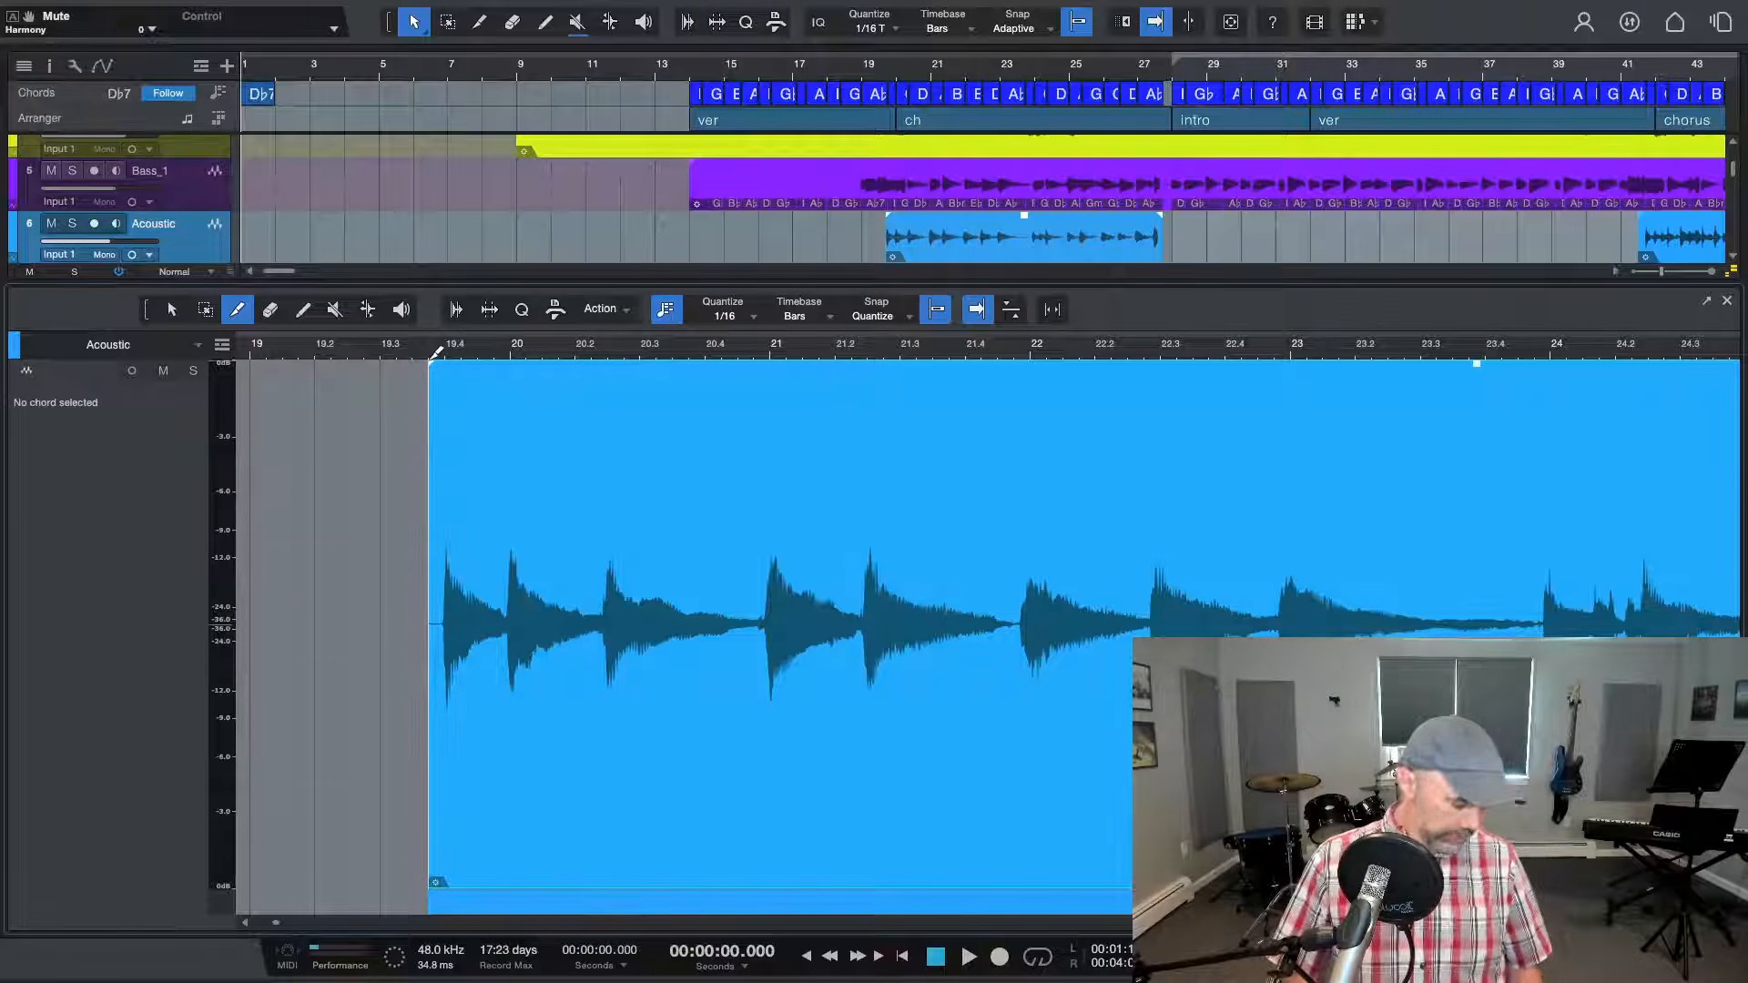
Fine-tune the start of the trimmed Acoustic event and close the audio editor
key("1")
mouse_move(436, 362)
left_mouse_down()
mouse_move(801, 424)
mouse_move(615, 373)
mouse_move(420, 364)
left_mouse_up()
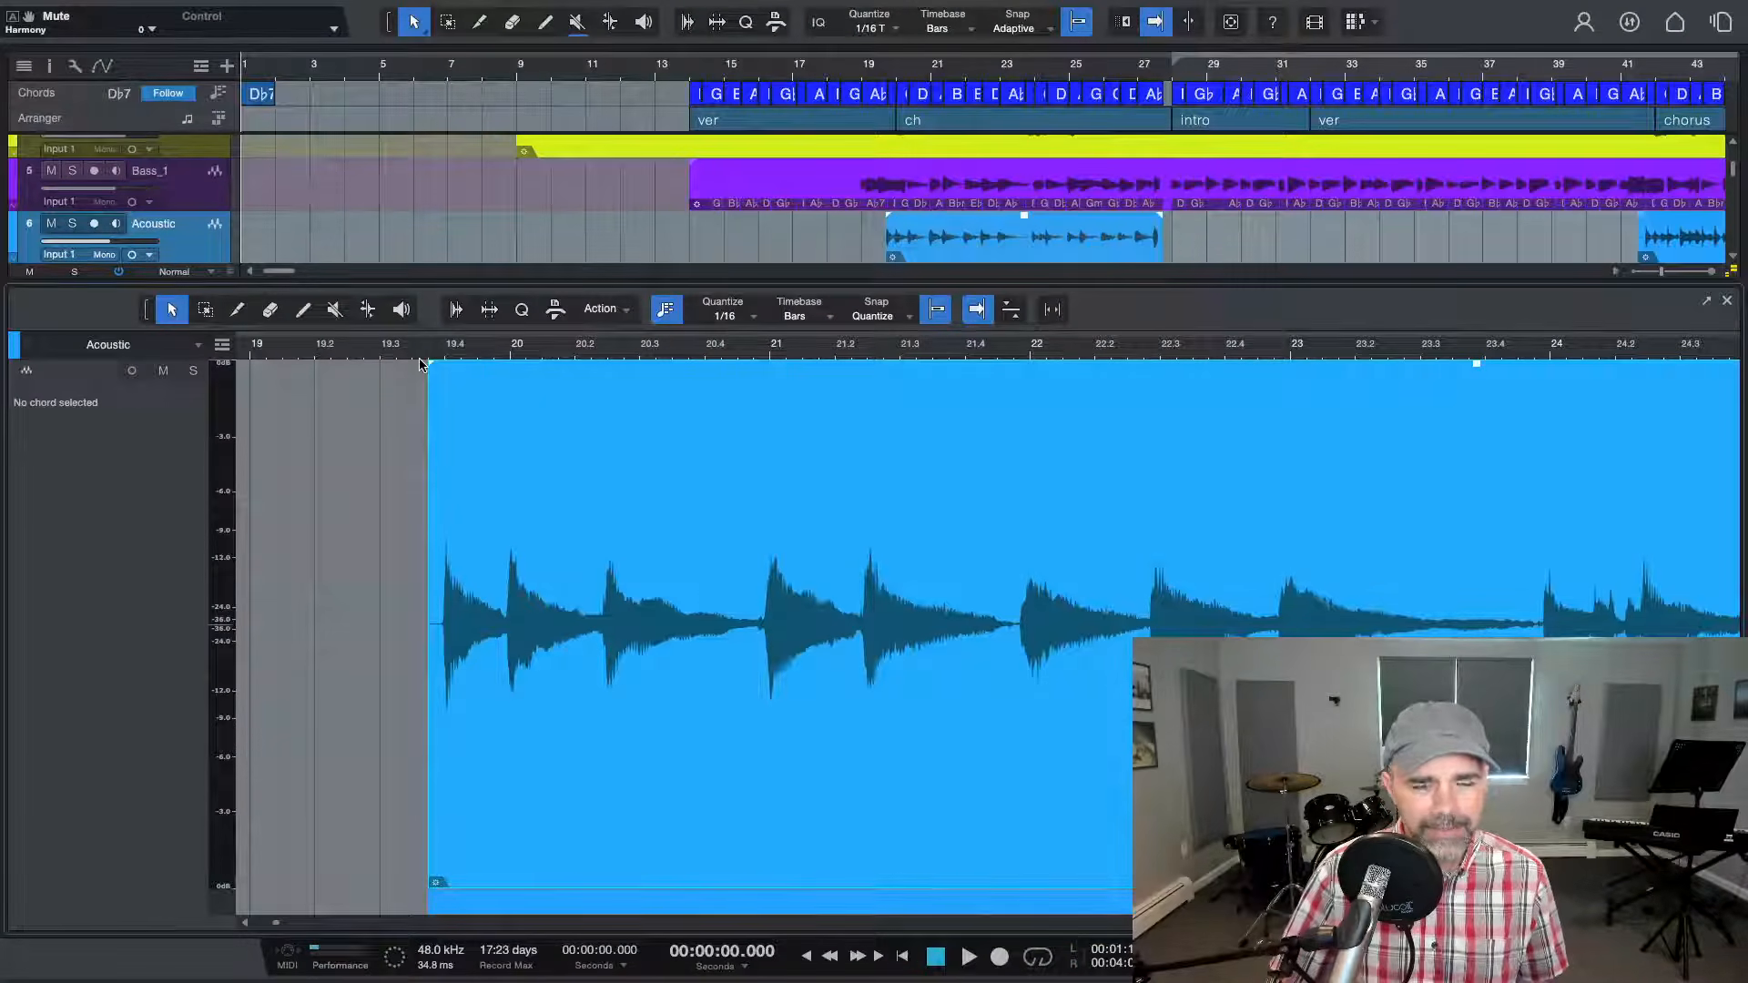
key("F2")
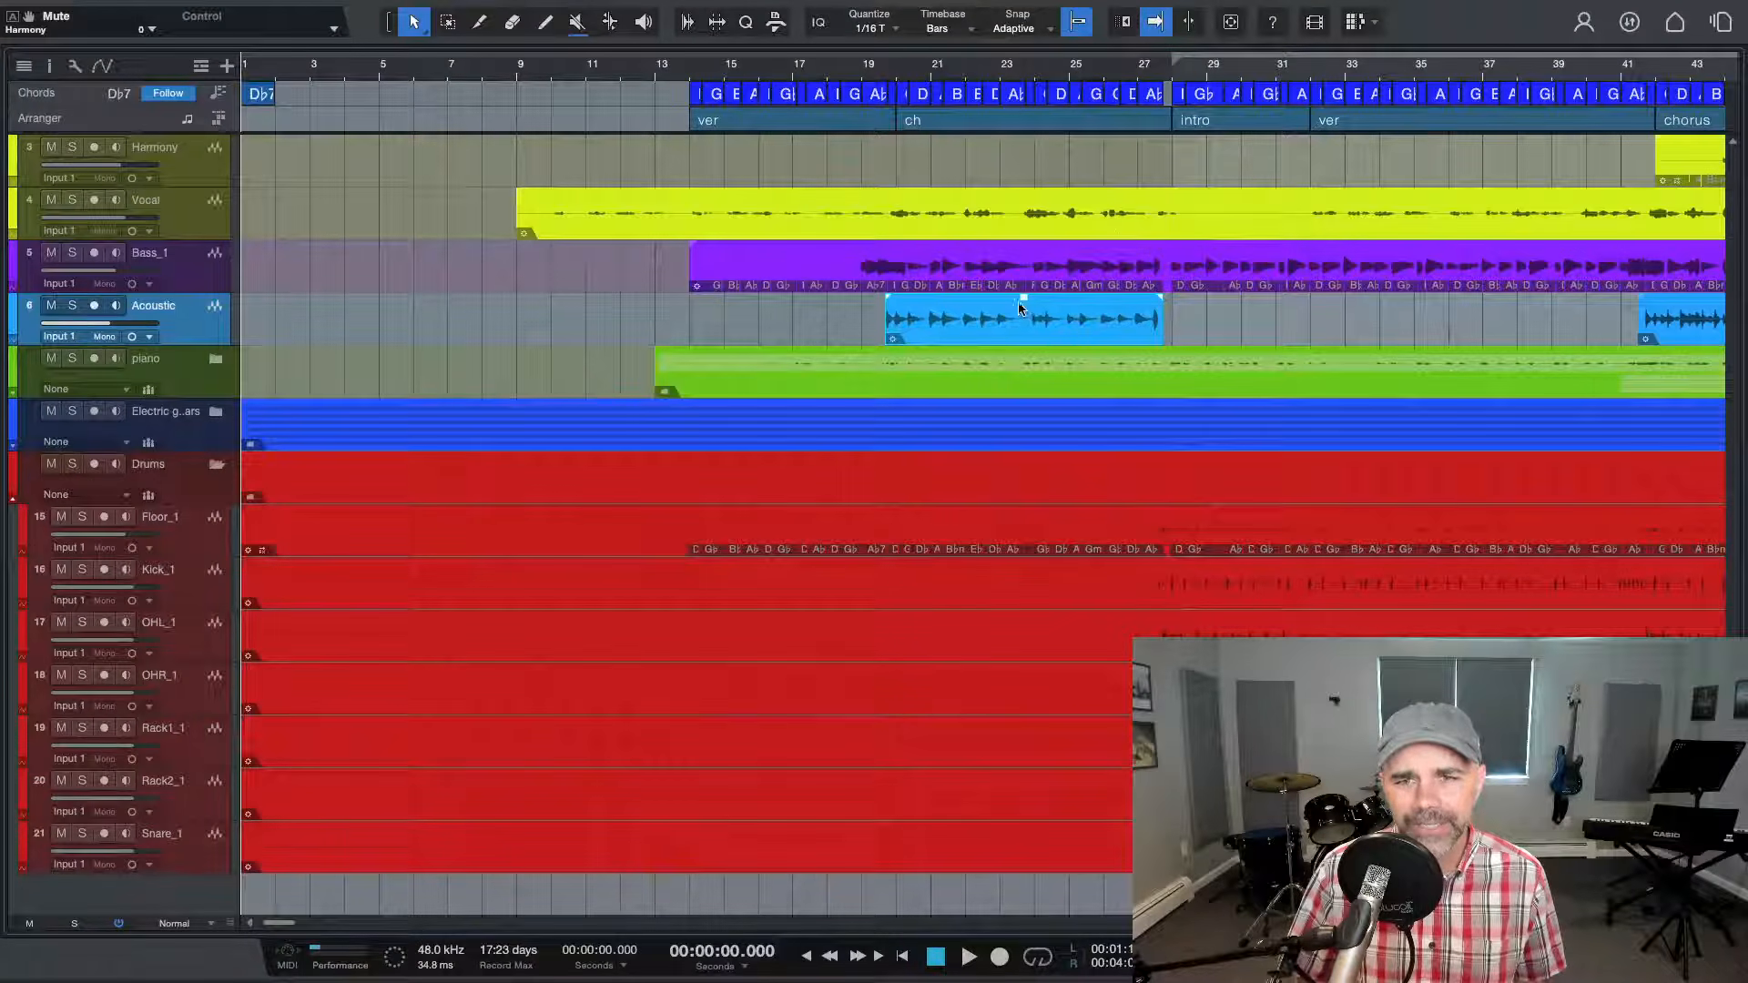
left_click_drag(1025, 306, 1025, 306)
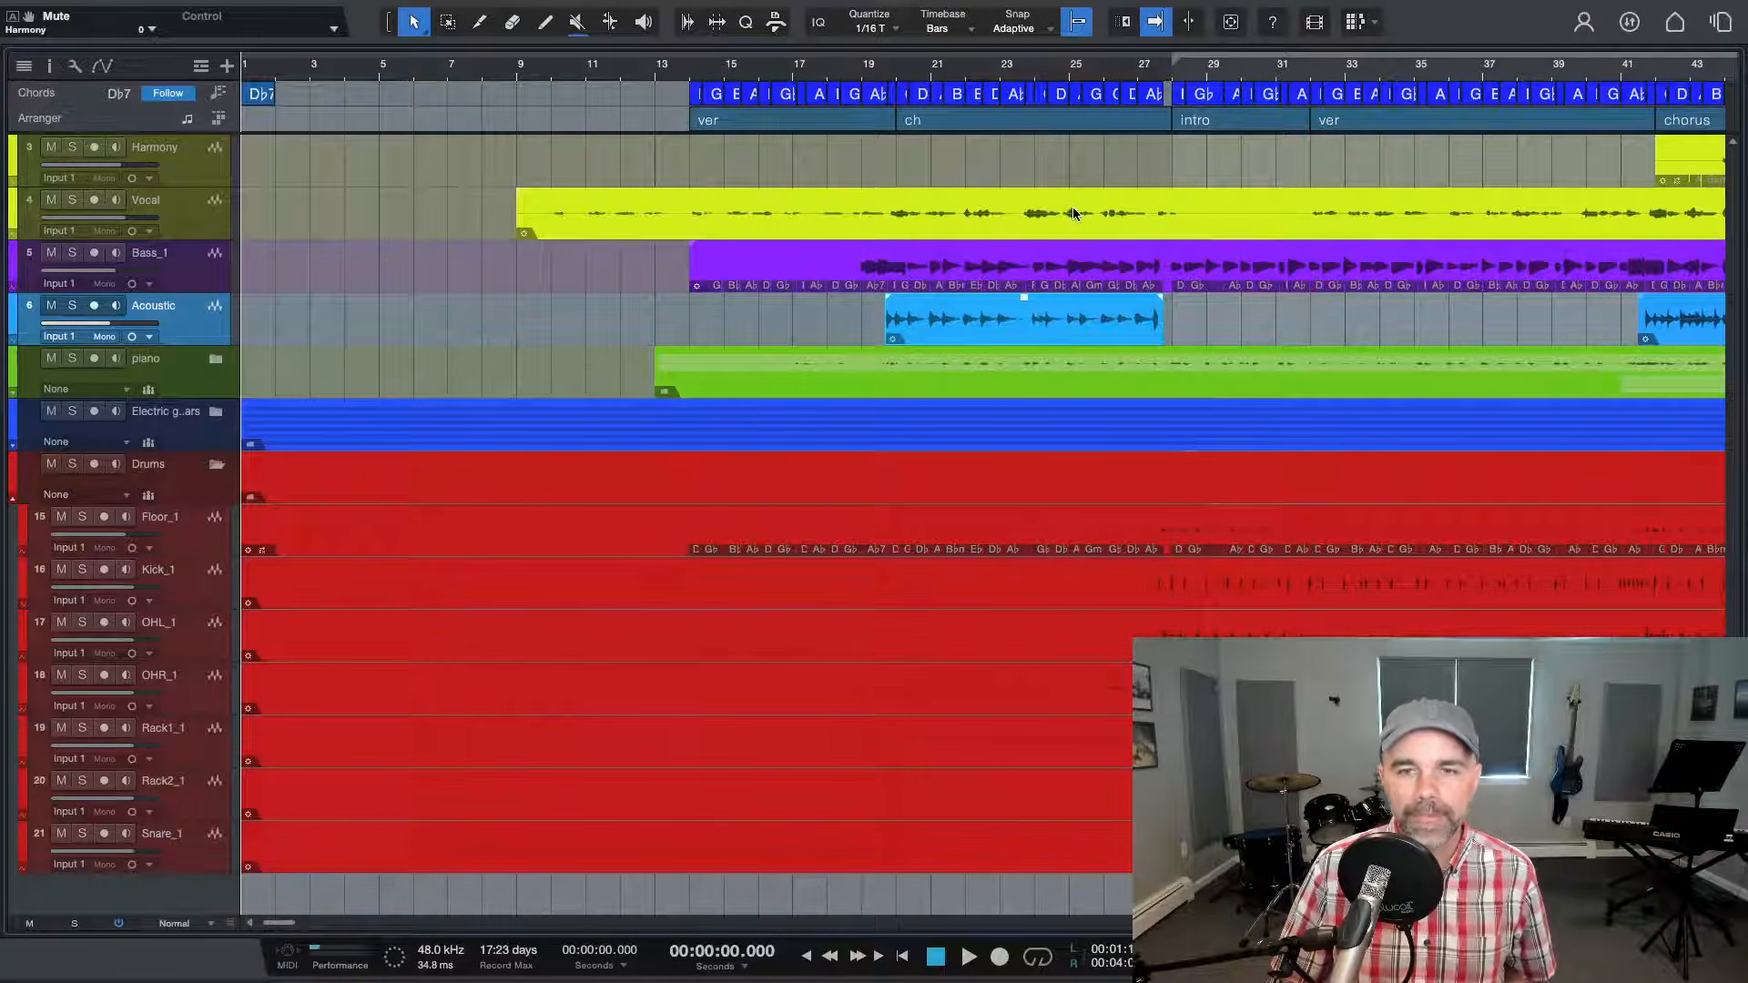
right_click(689, 226)
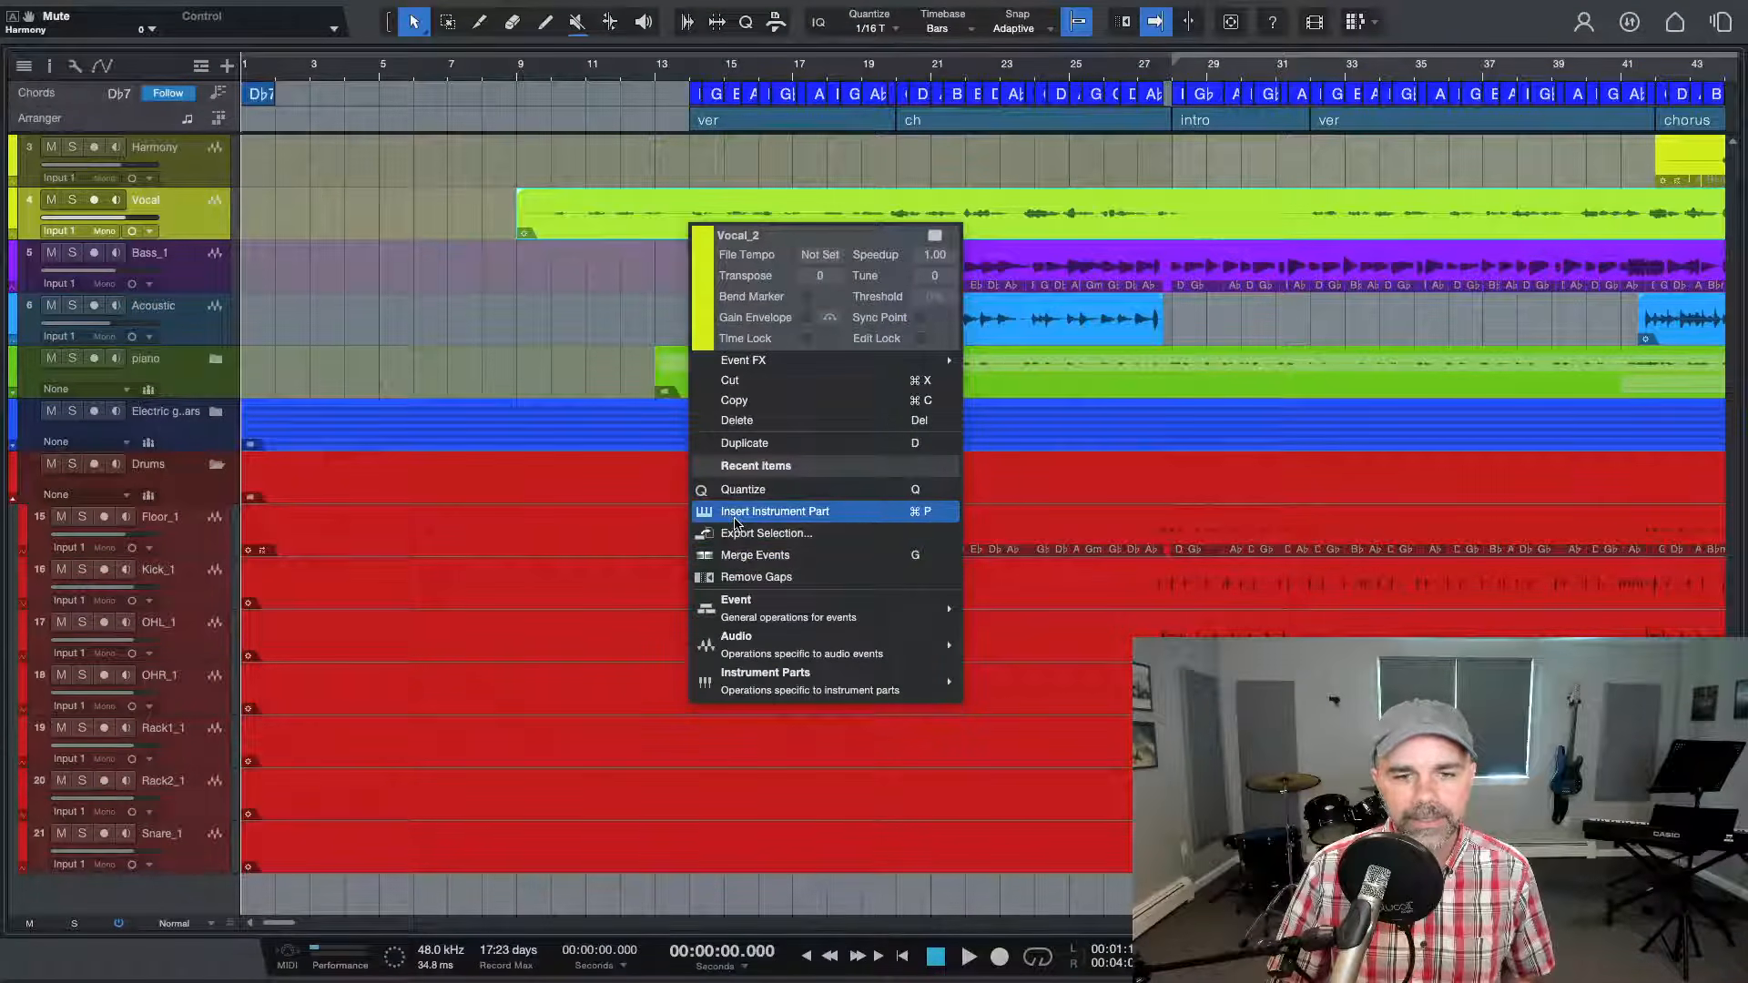
mouse_move(747, 612)
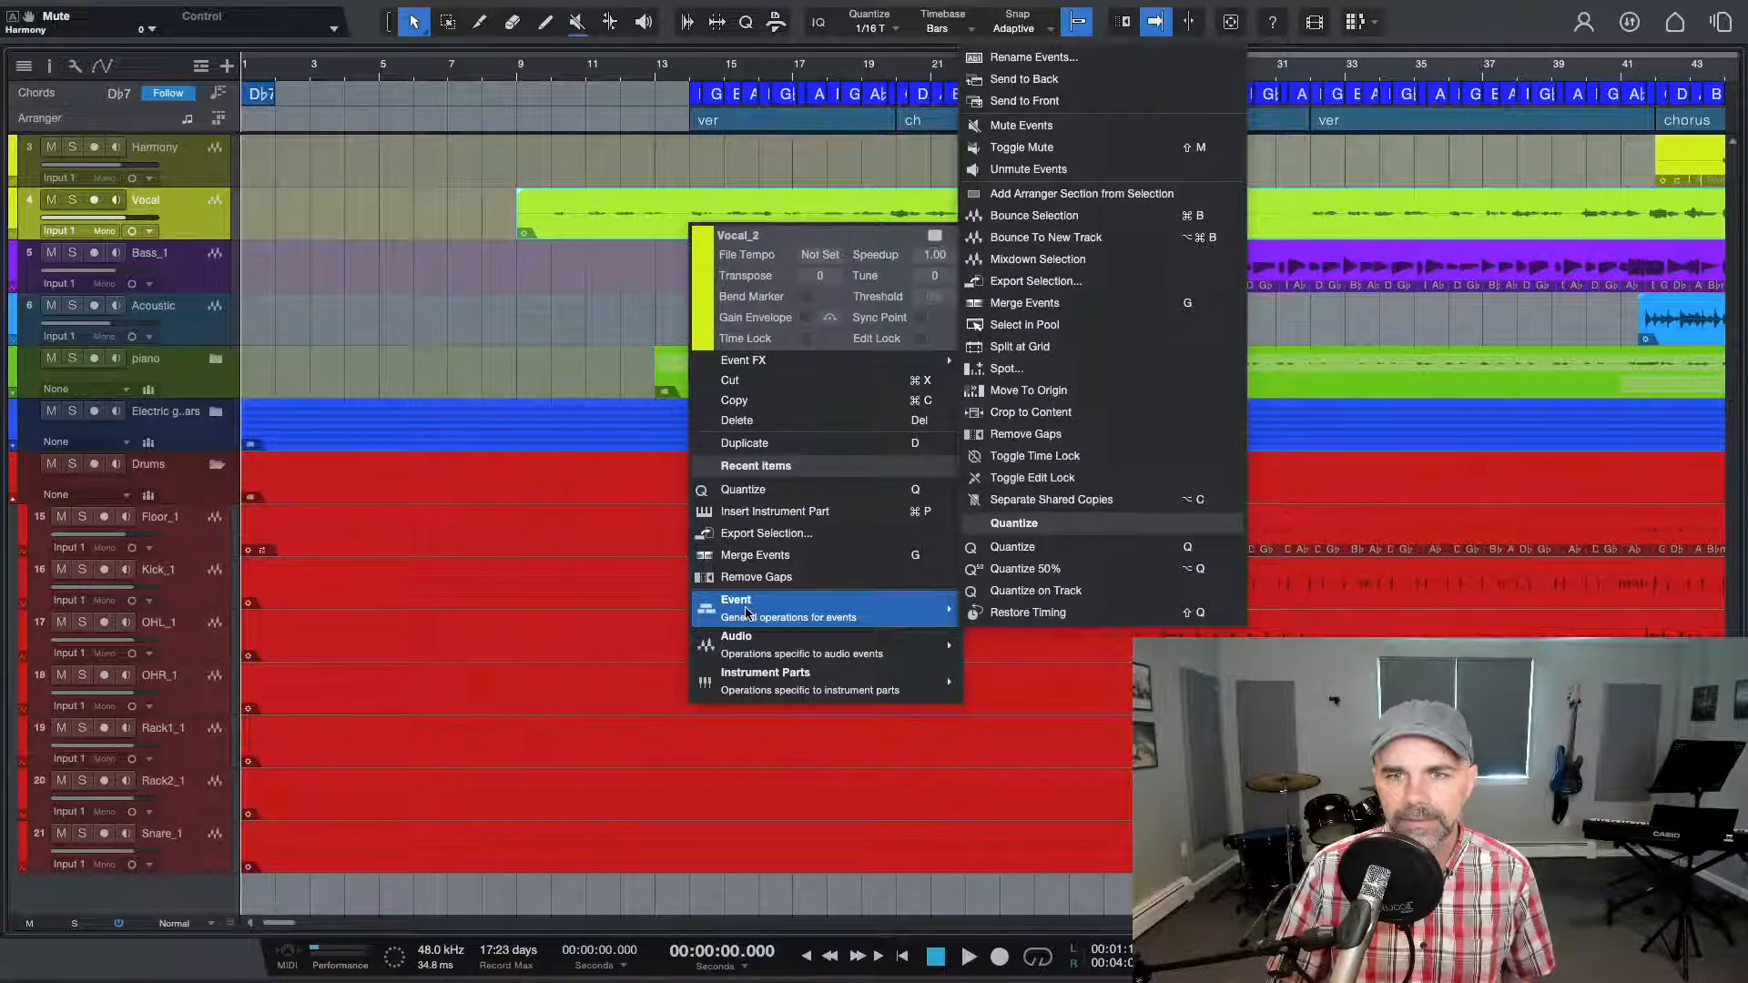
mouse_move(754, 657)
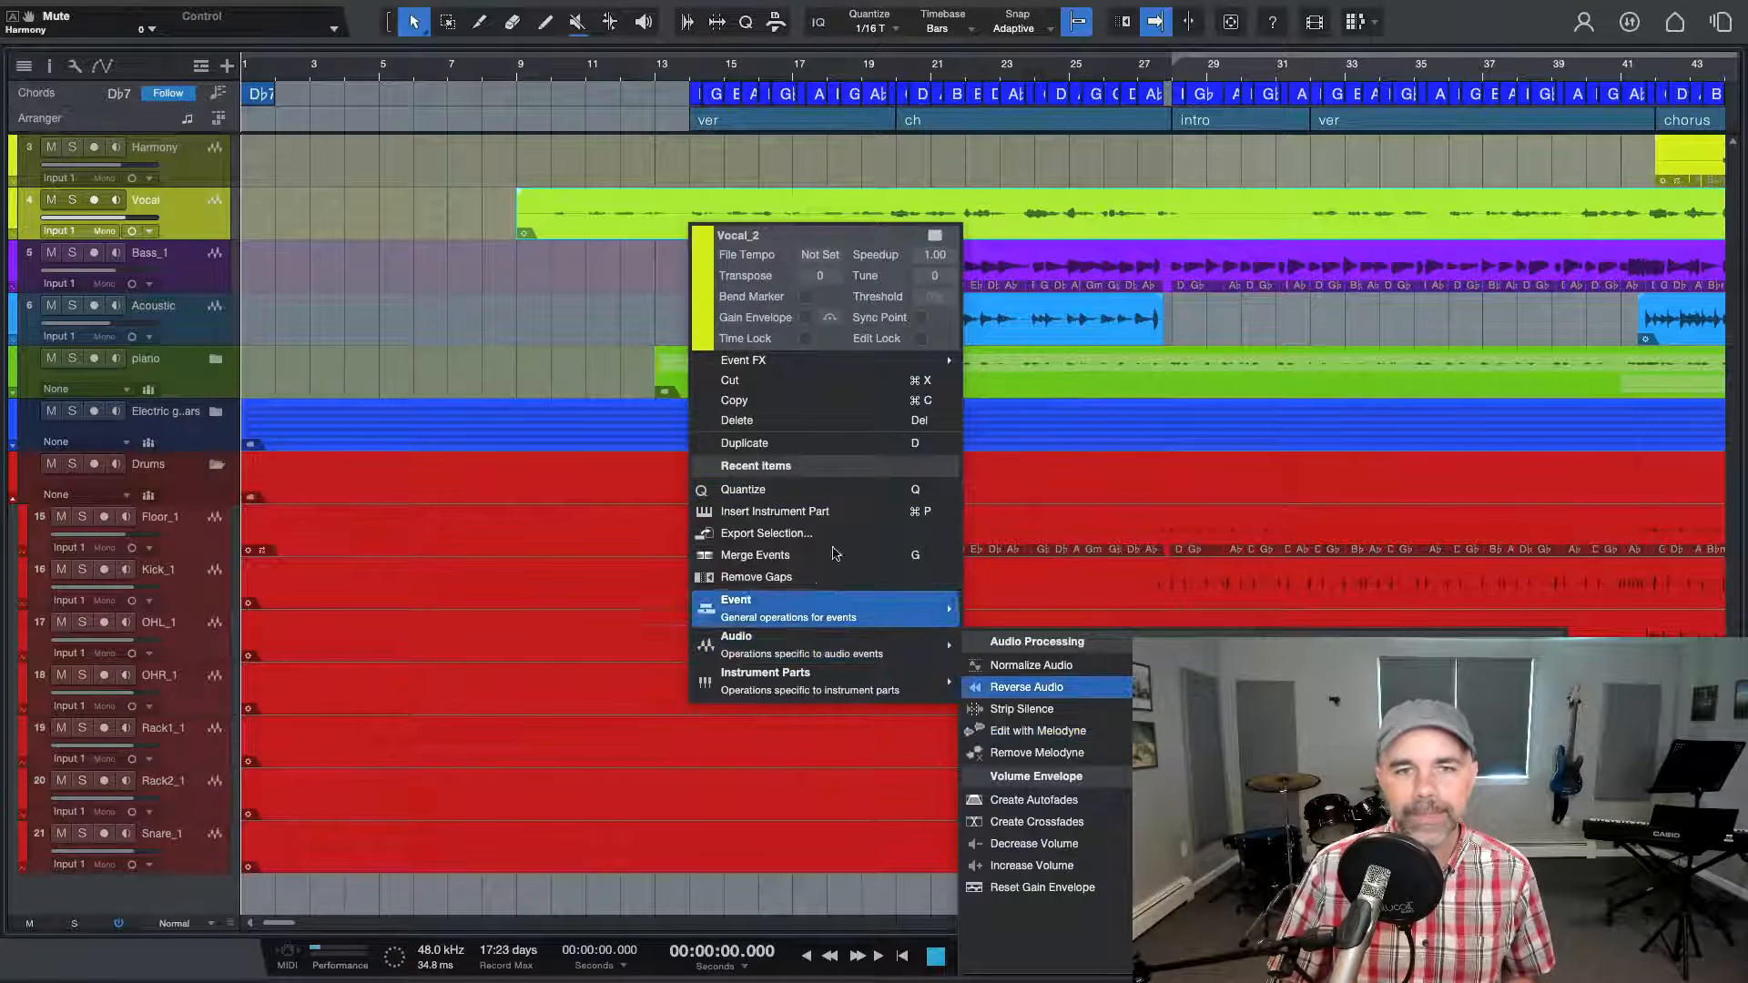
left_click(516, 264)
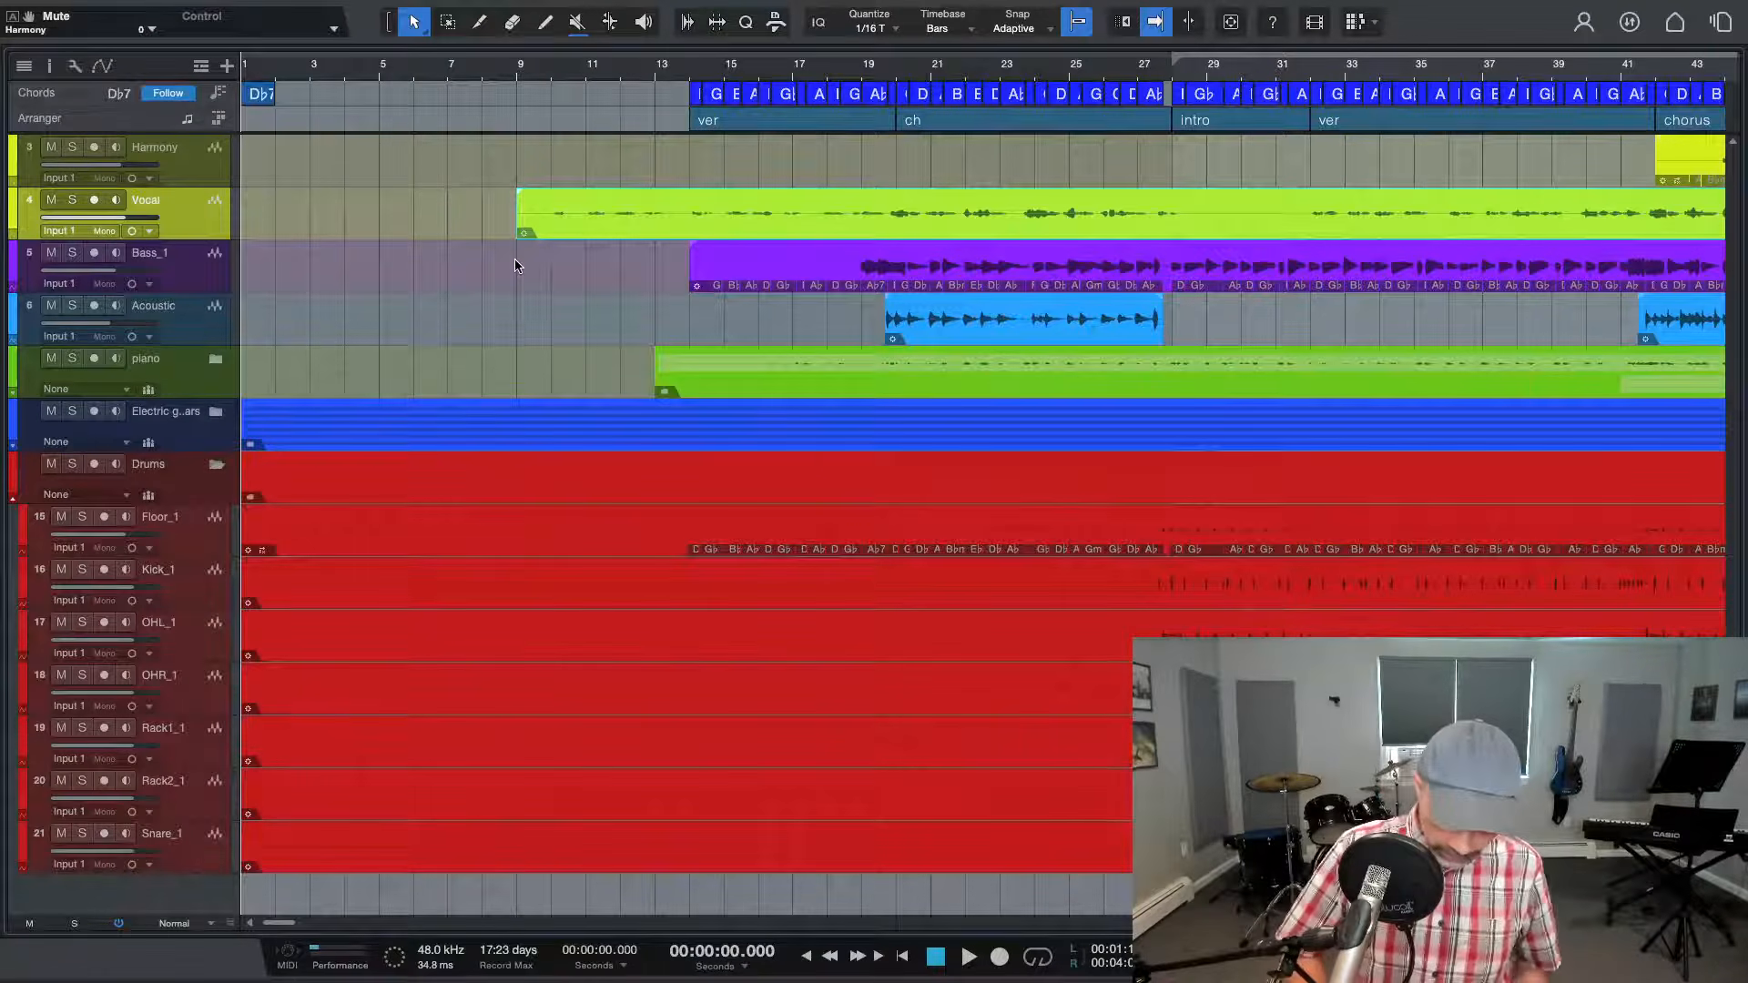
Bring the Harmony and Vocal channels into view in the console, check the Vocal event in the audio editor, and return to the console
key("F3")
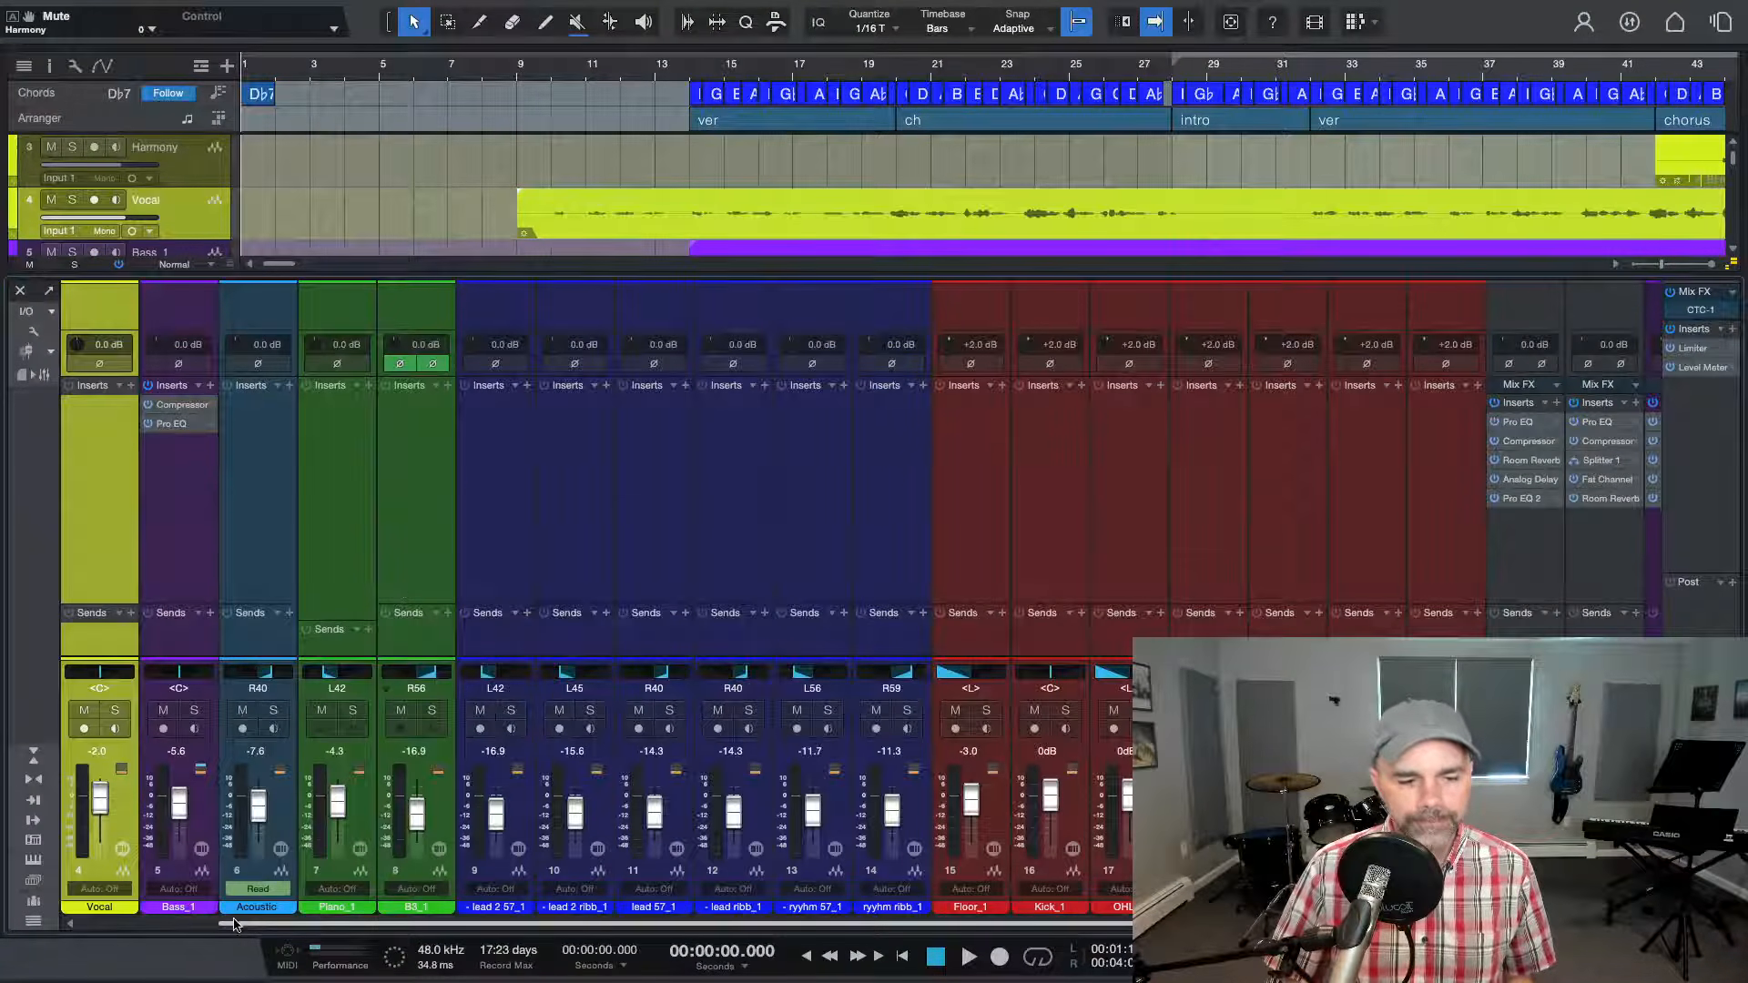
left_click_drag(234, 924, 132, 947)
key("F3")
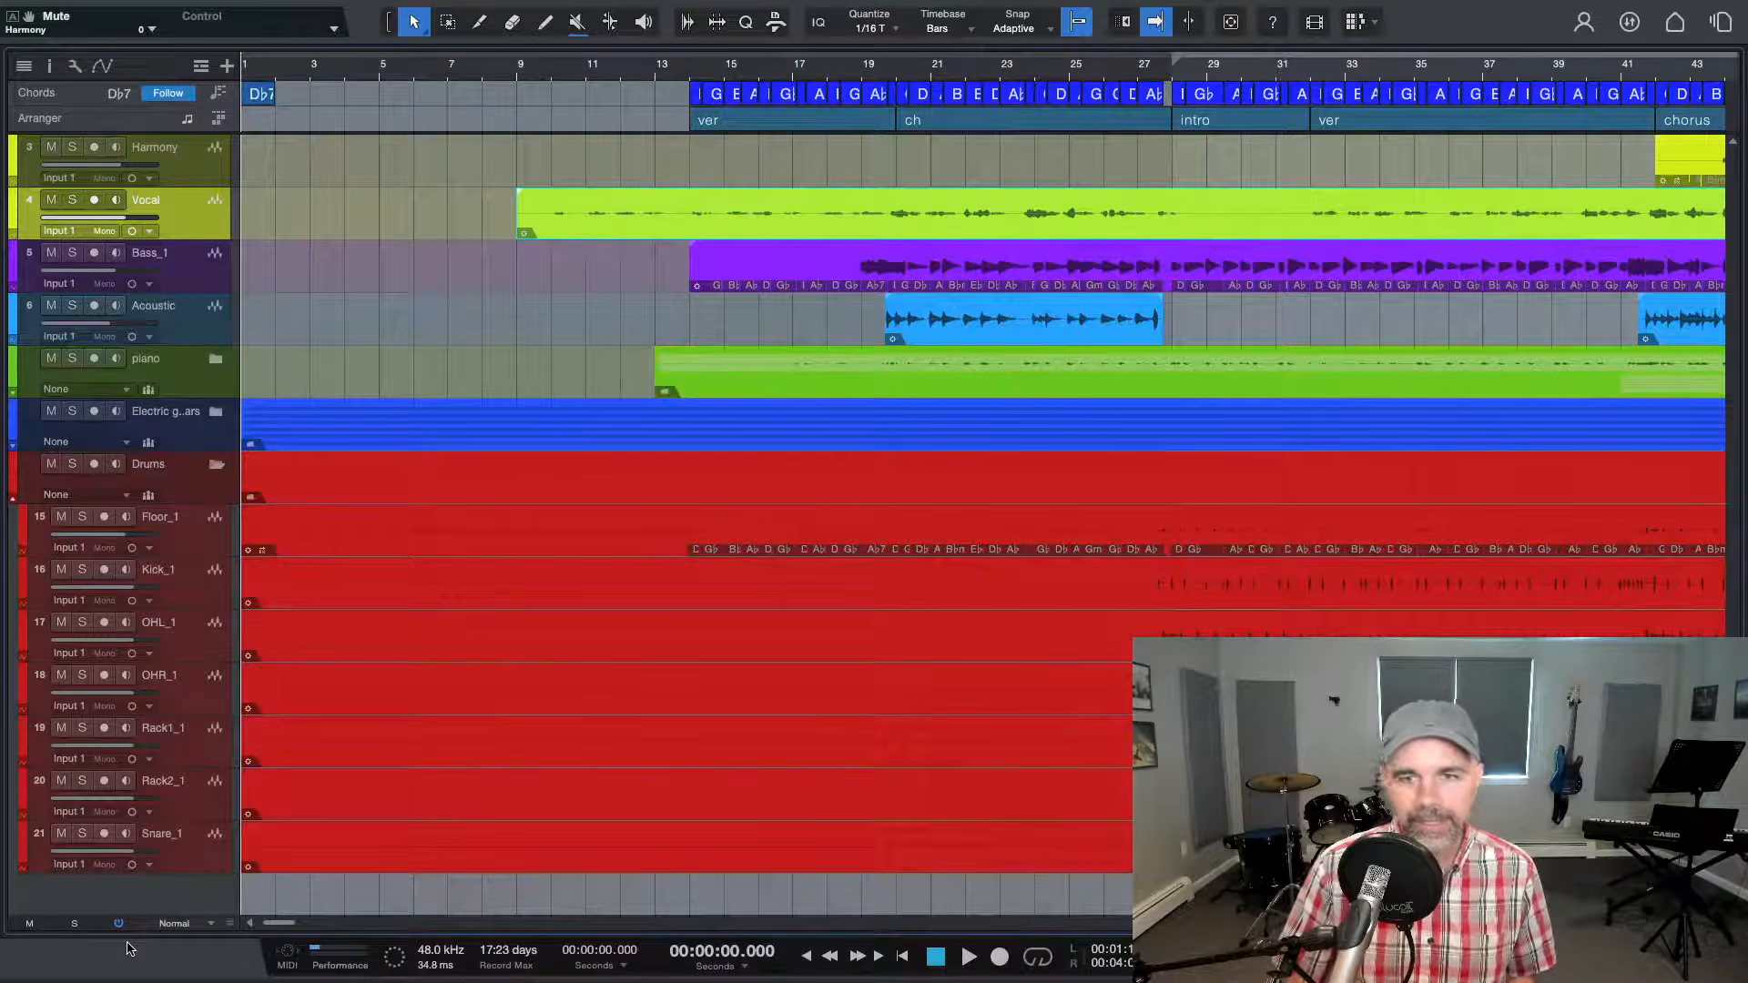
key("F3")
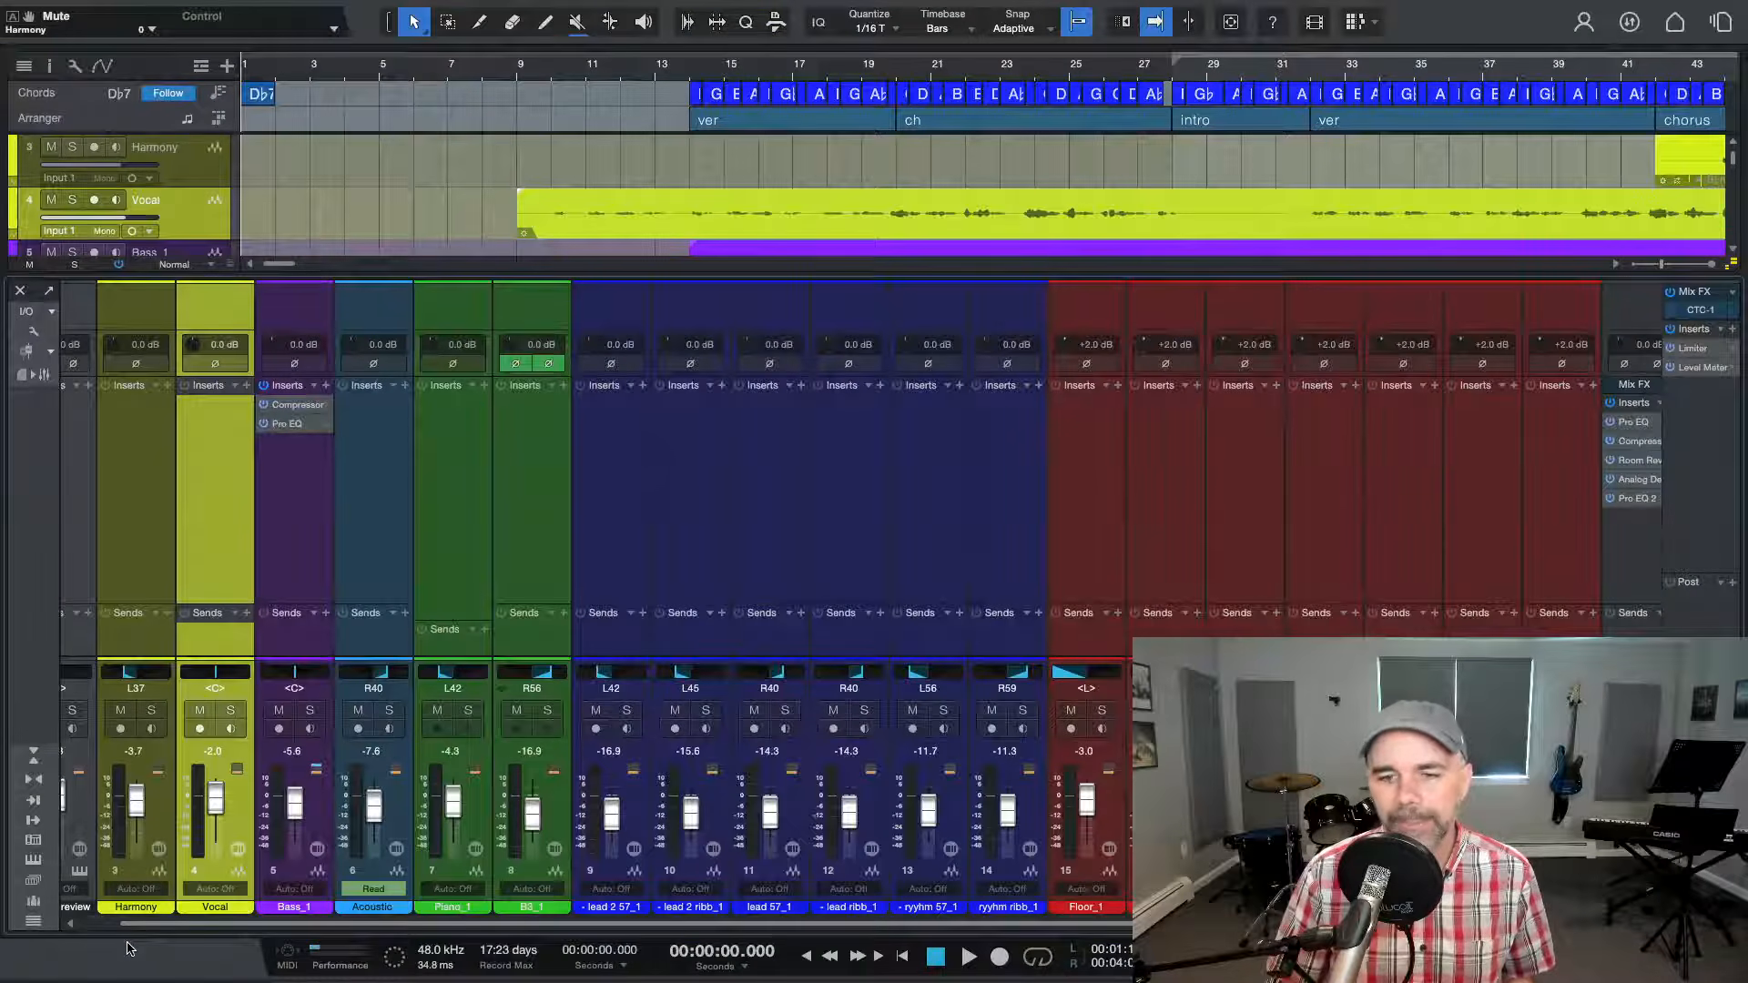
key("F2")
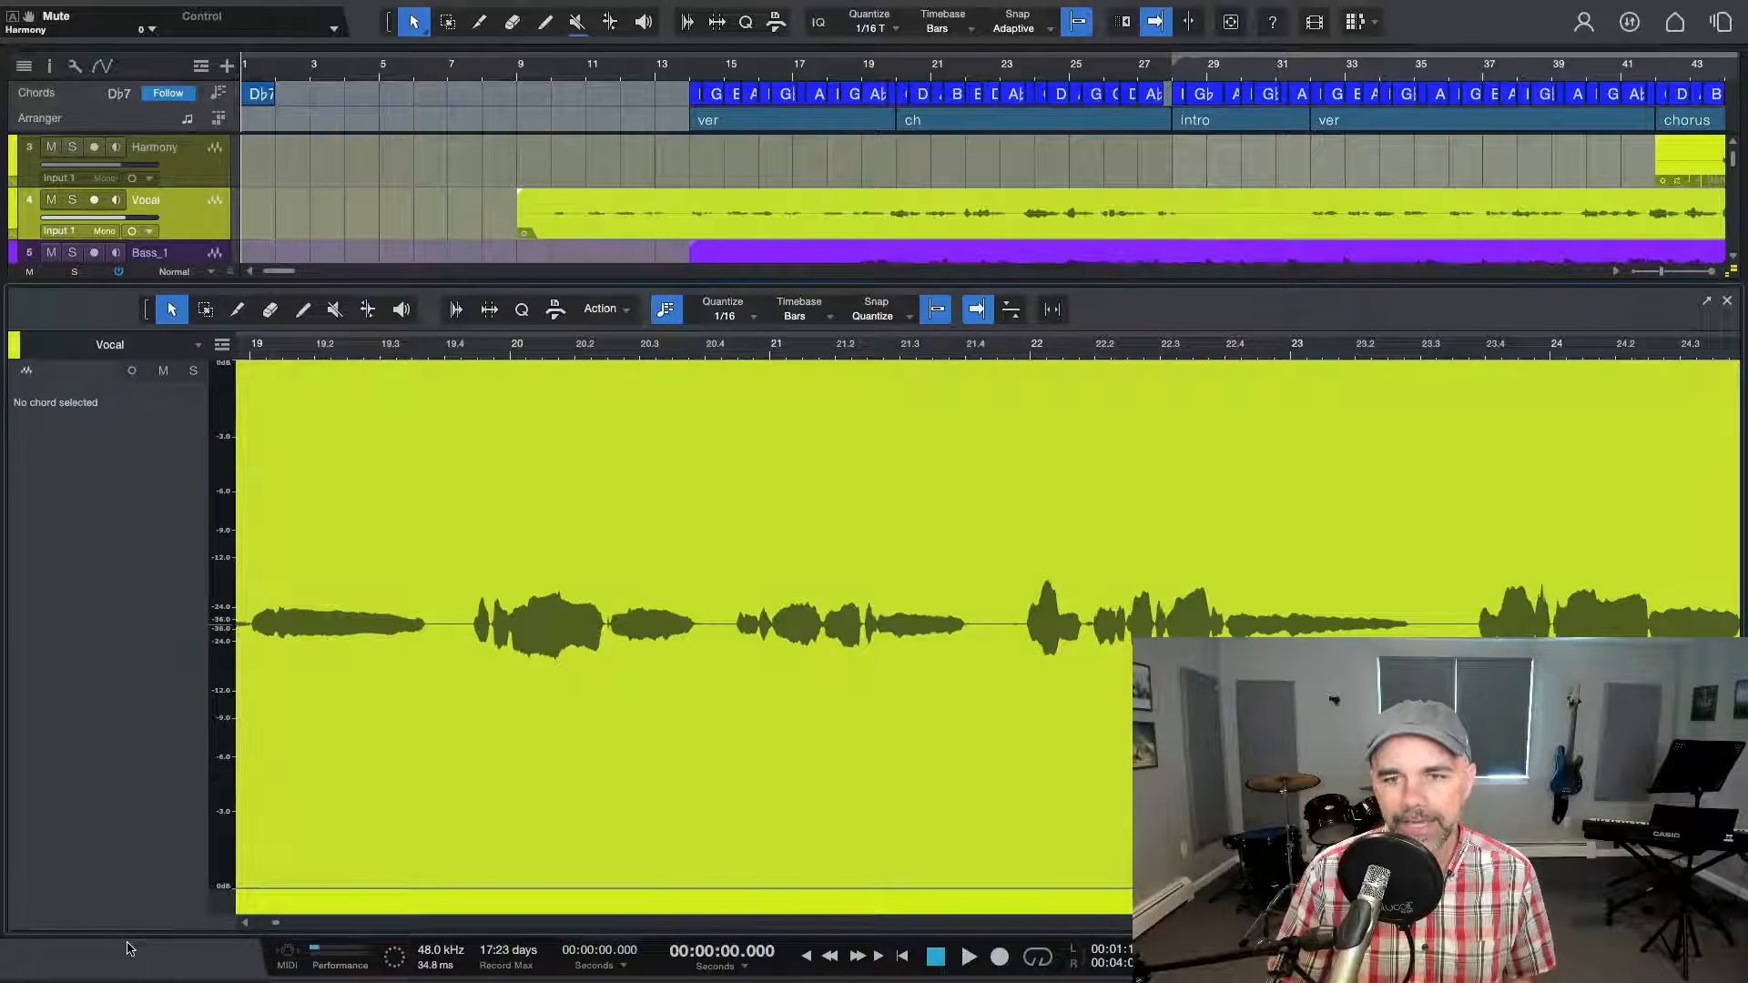
key("F2")
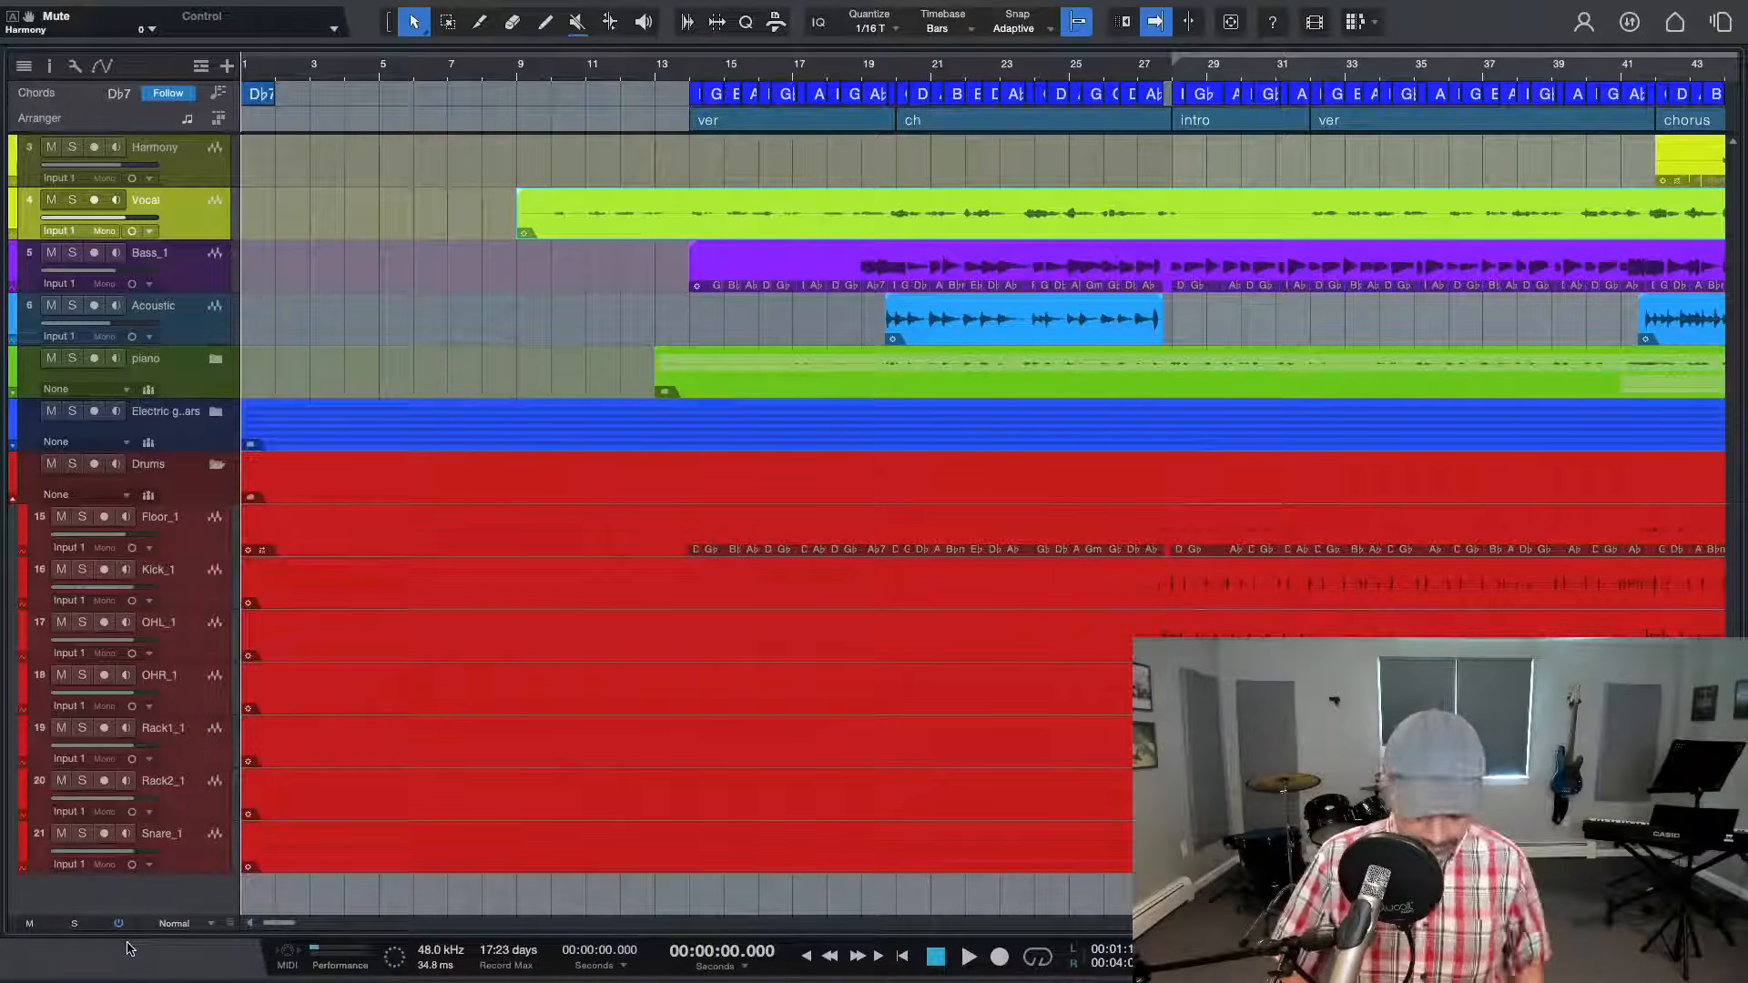
key("F3")
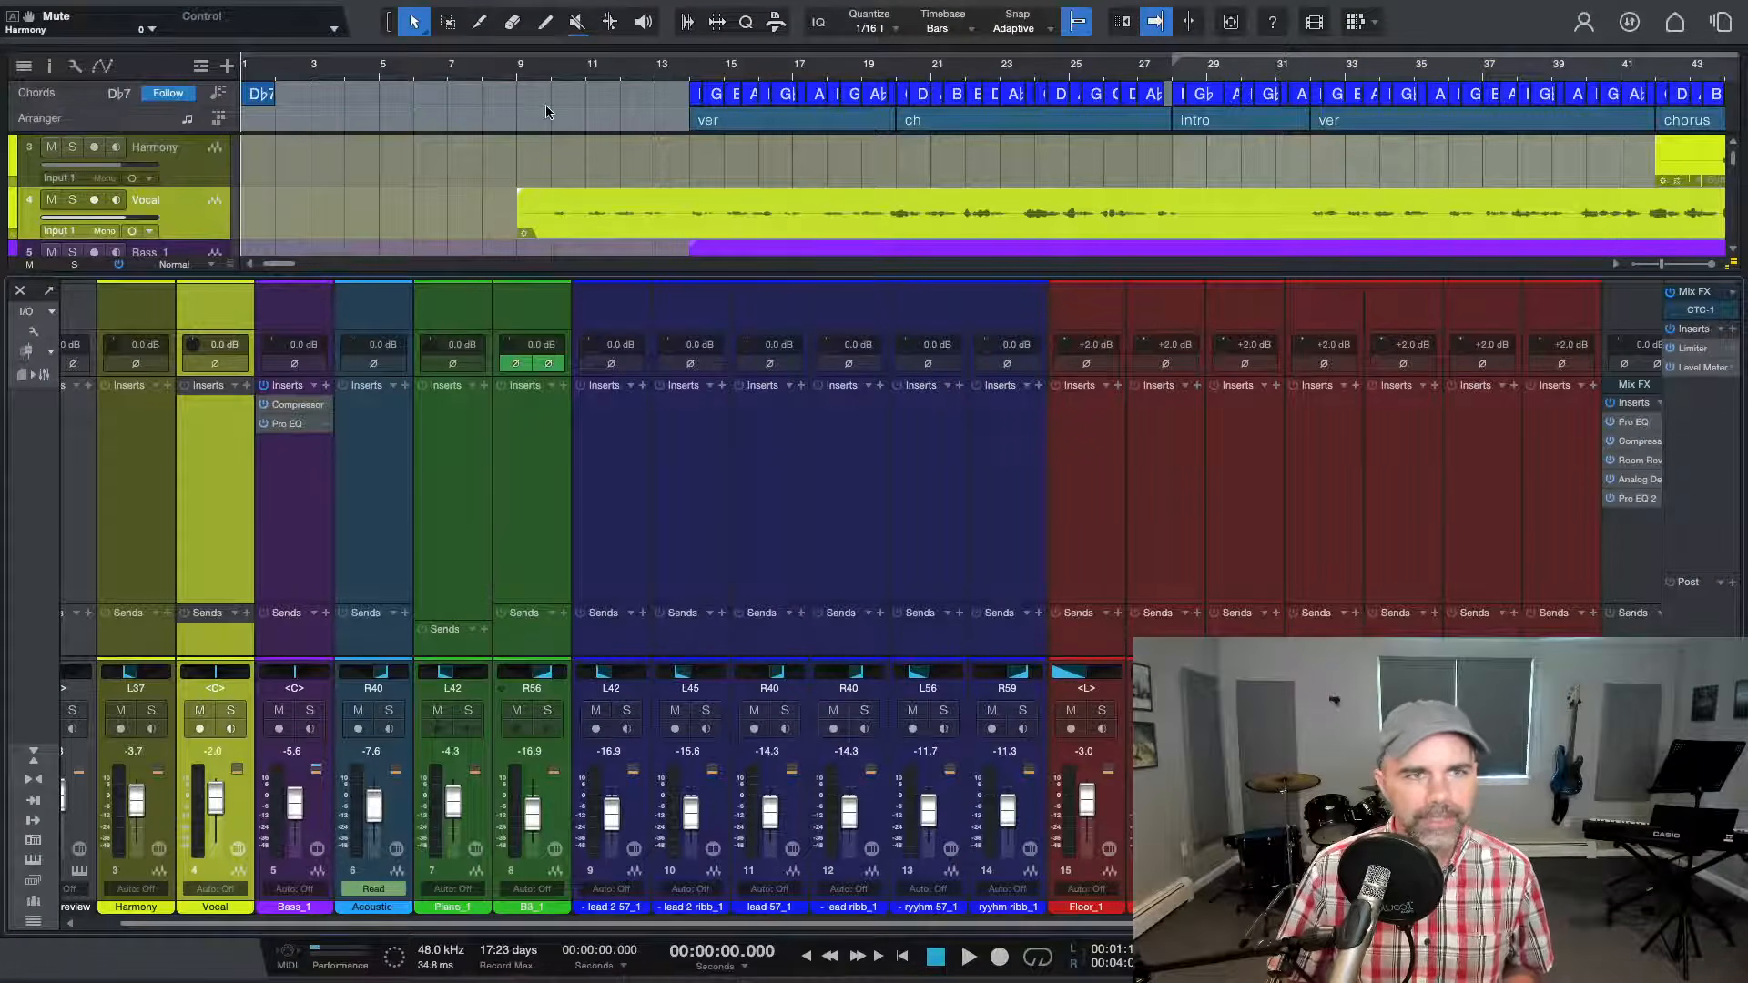
Play the song from bar 9 to listen to the vocal level, and stop playback
left_click(519, 70)
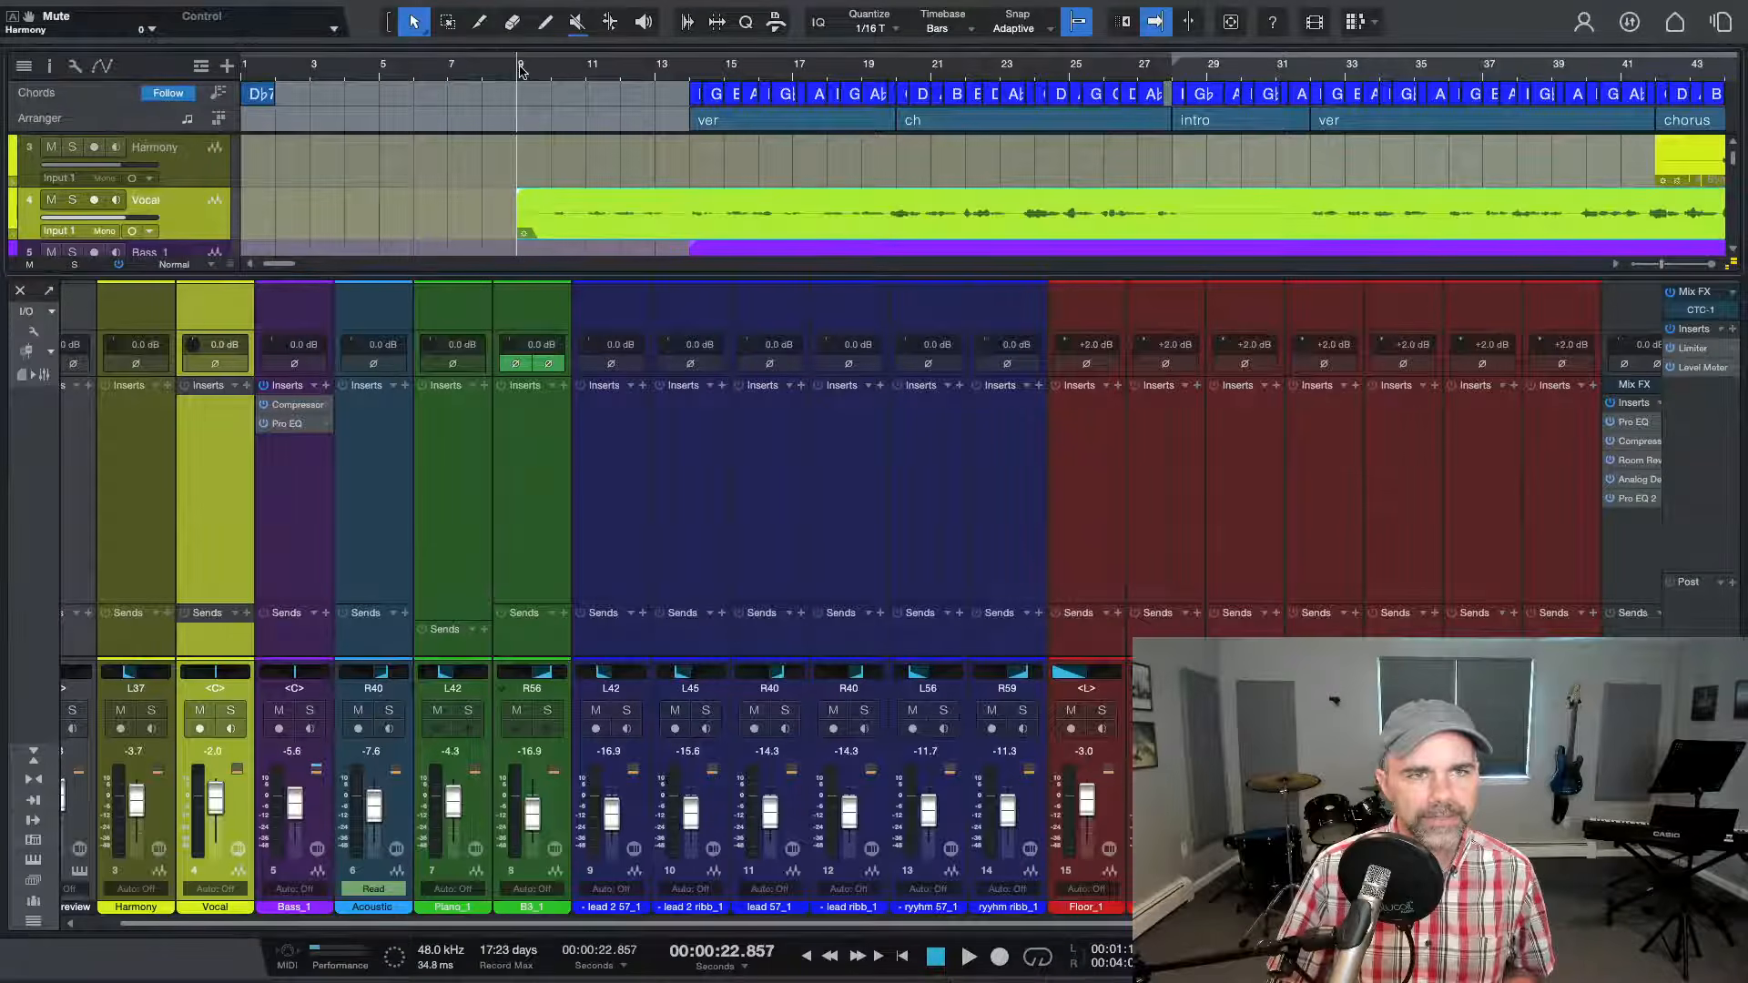
key("space")
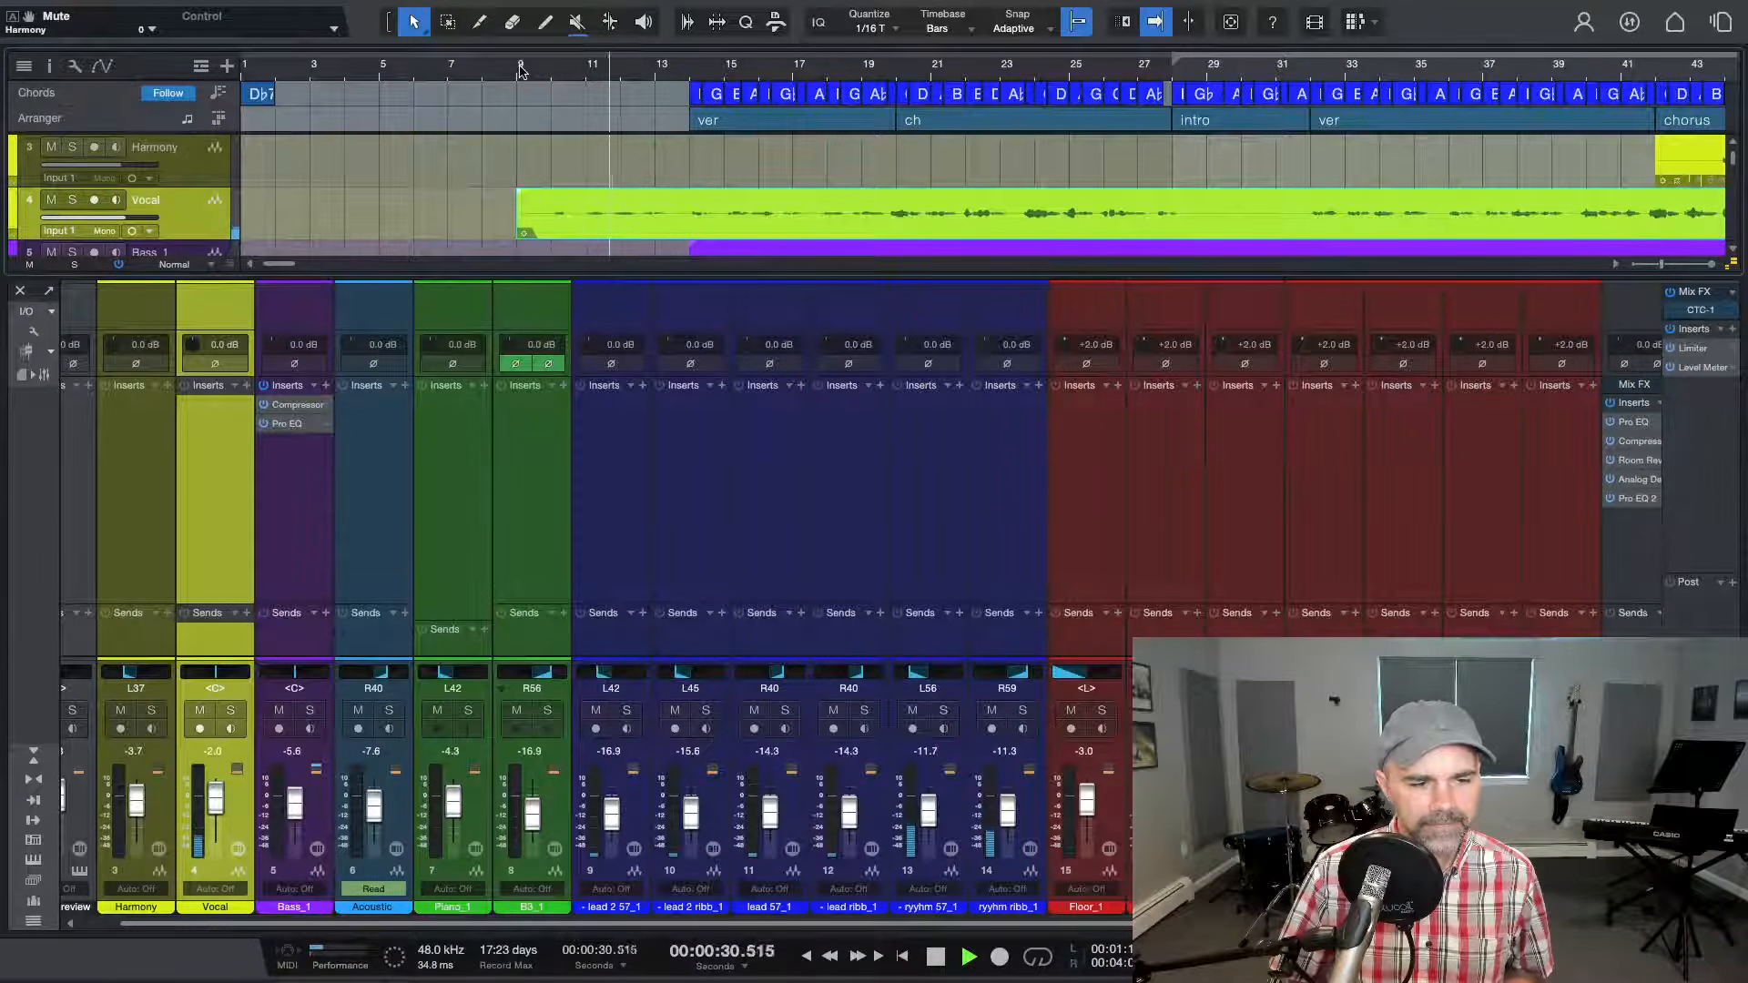
key("space")
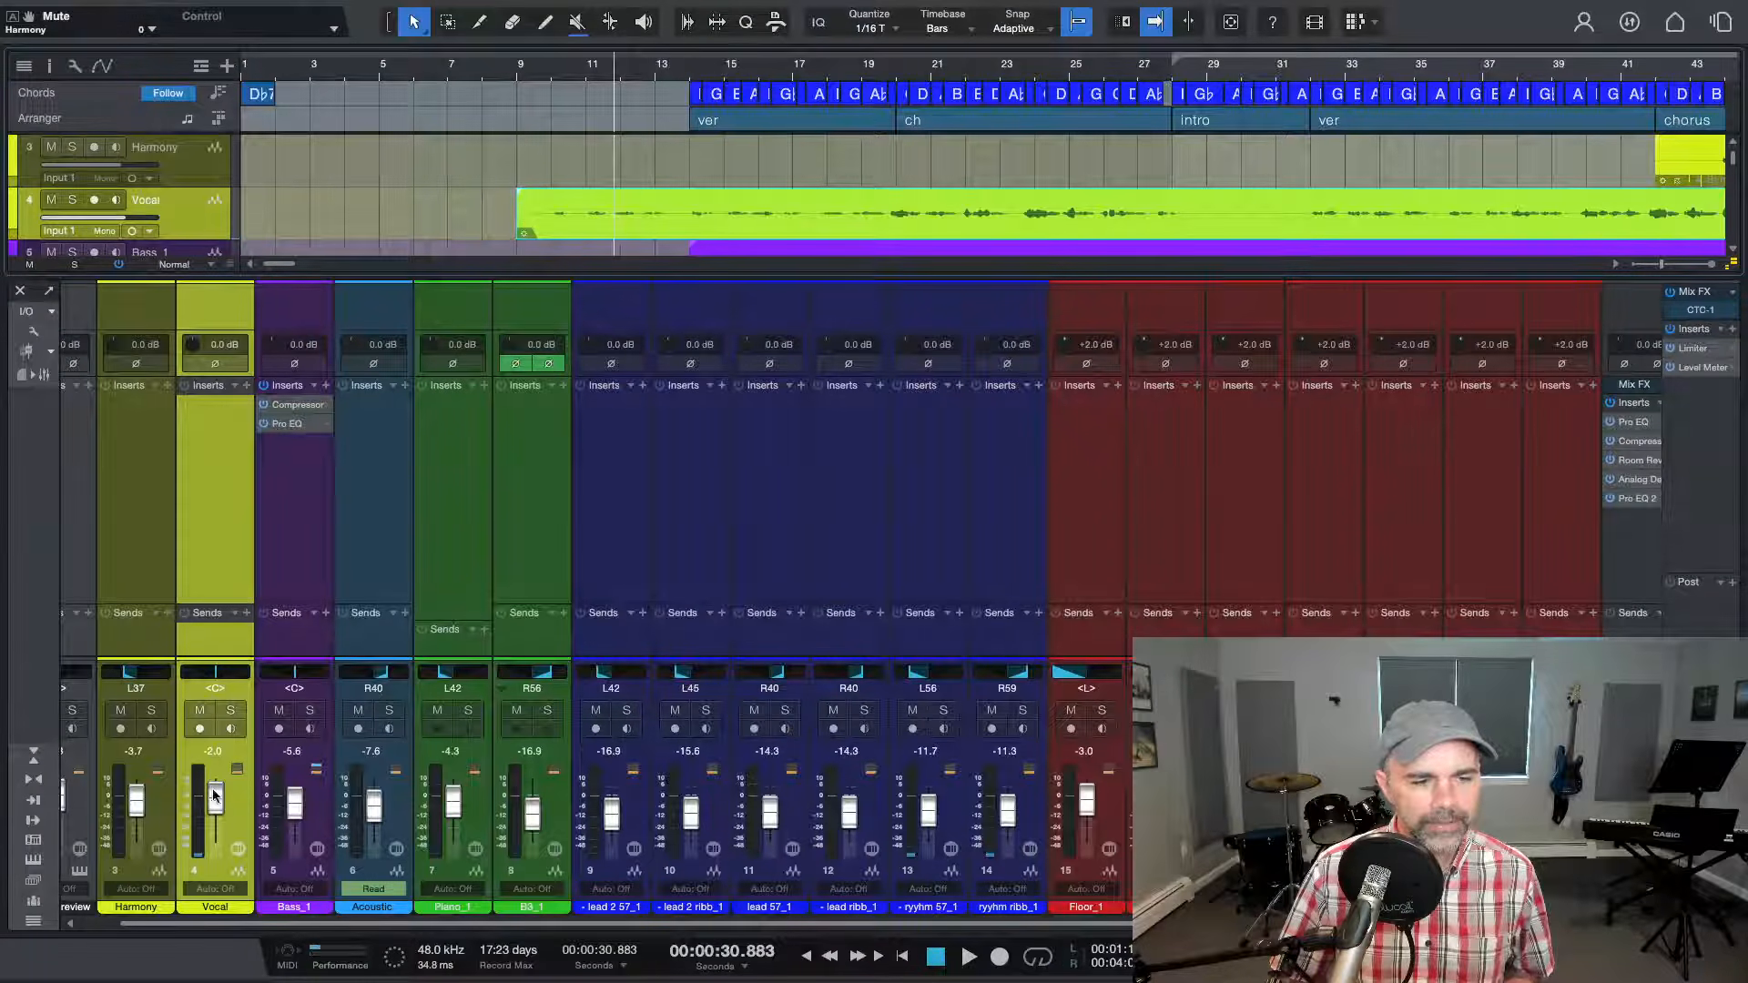
Raise the Vocal channel's volume to +4.1 dB during playback, and stop playback
key("space")
left_click_drag(215, 796, 211, 784)
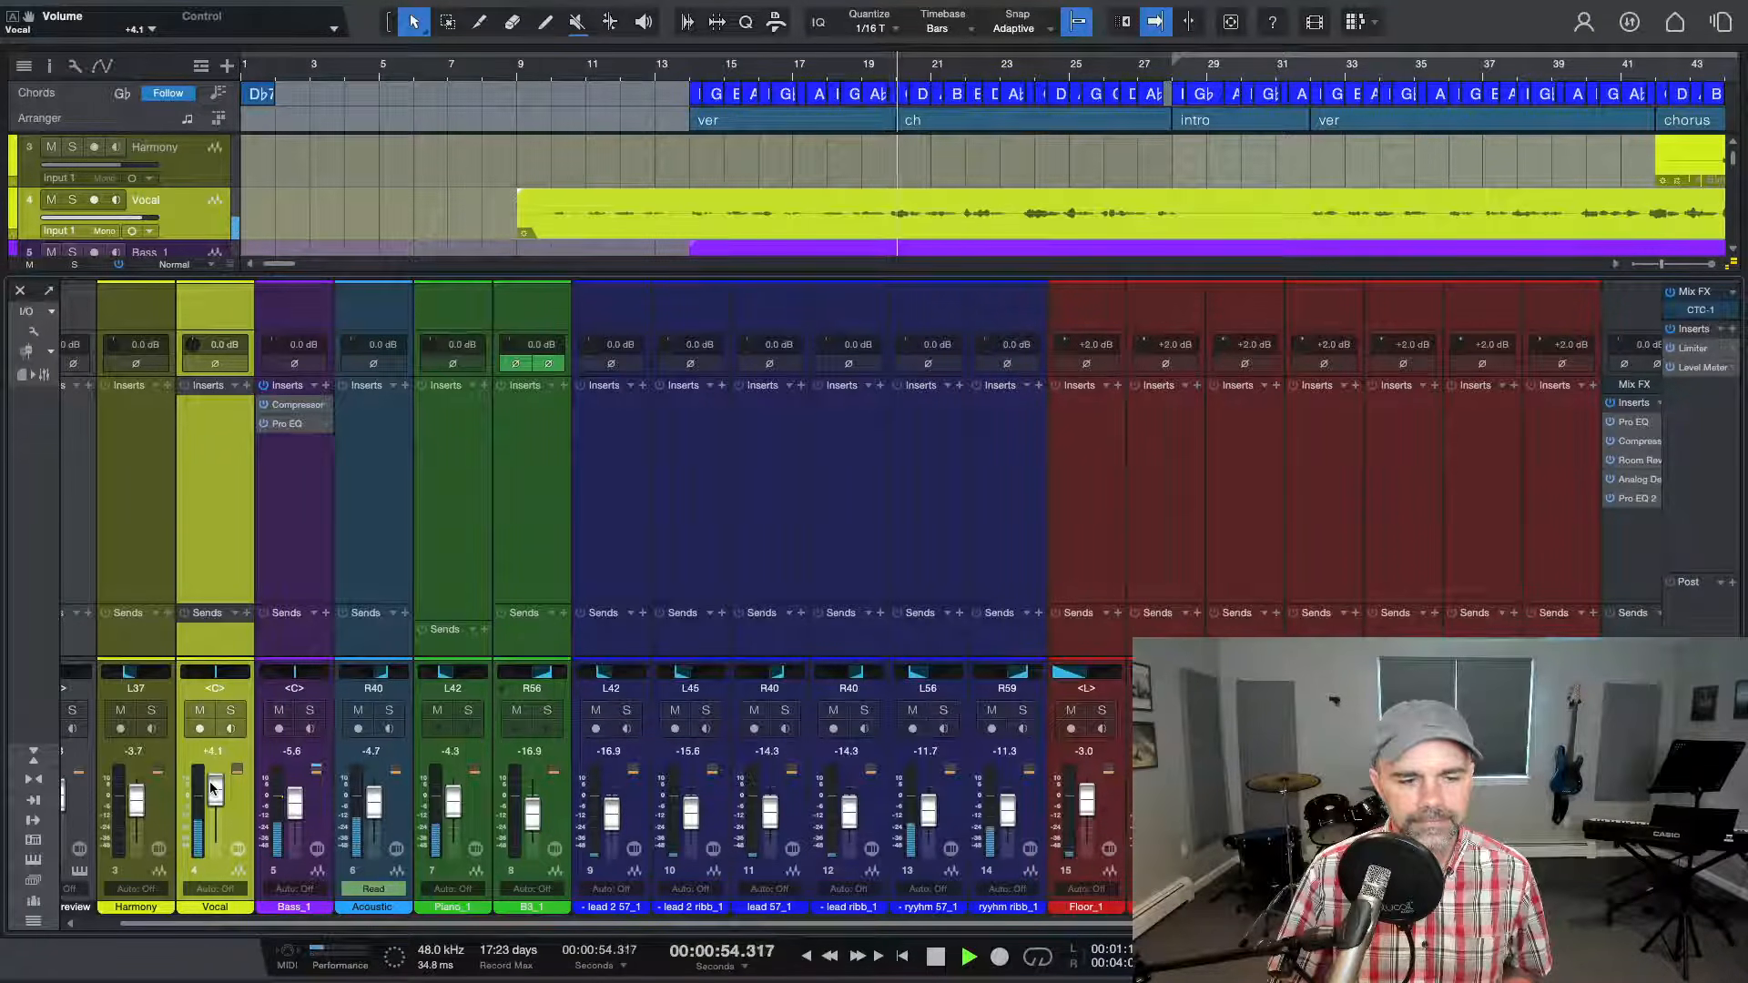
key("space")
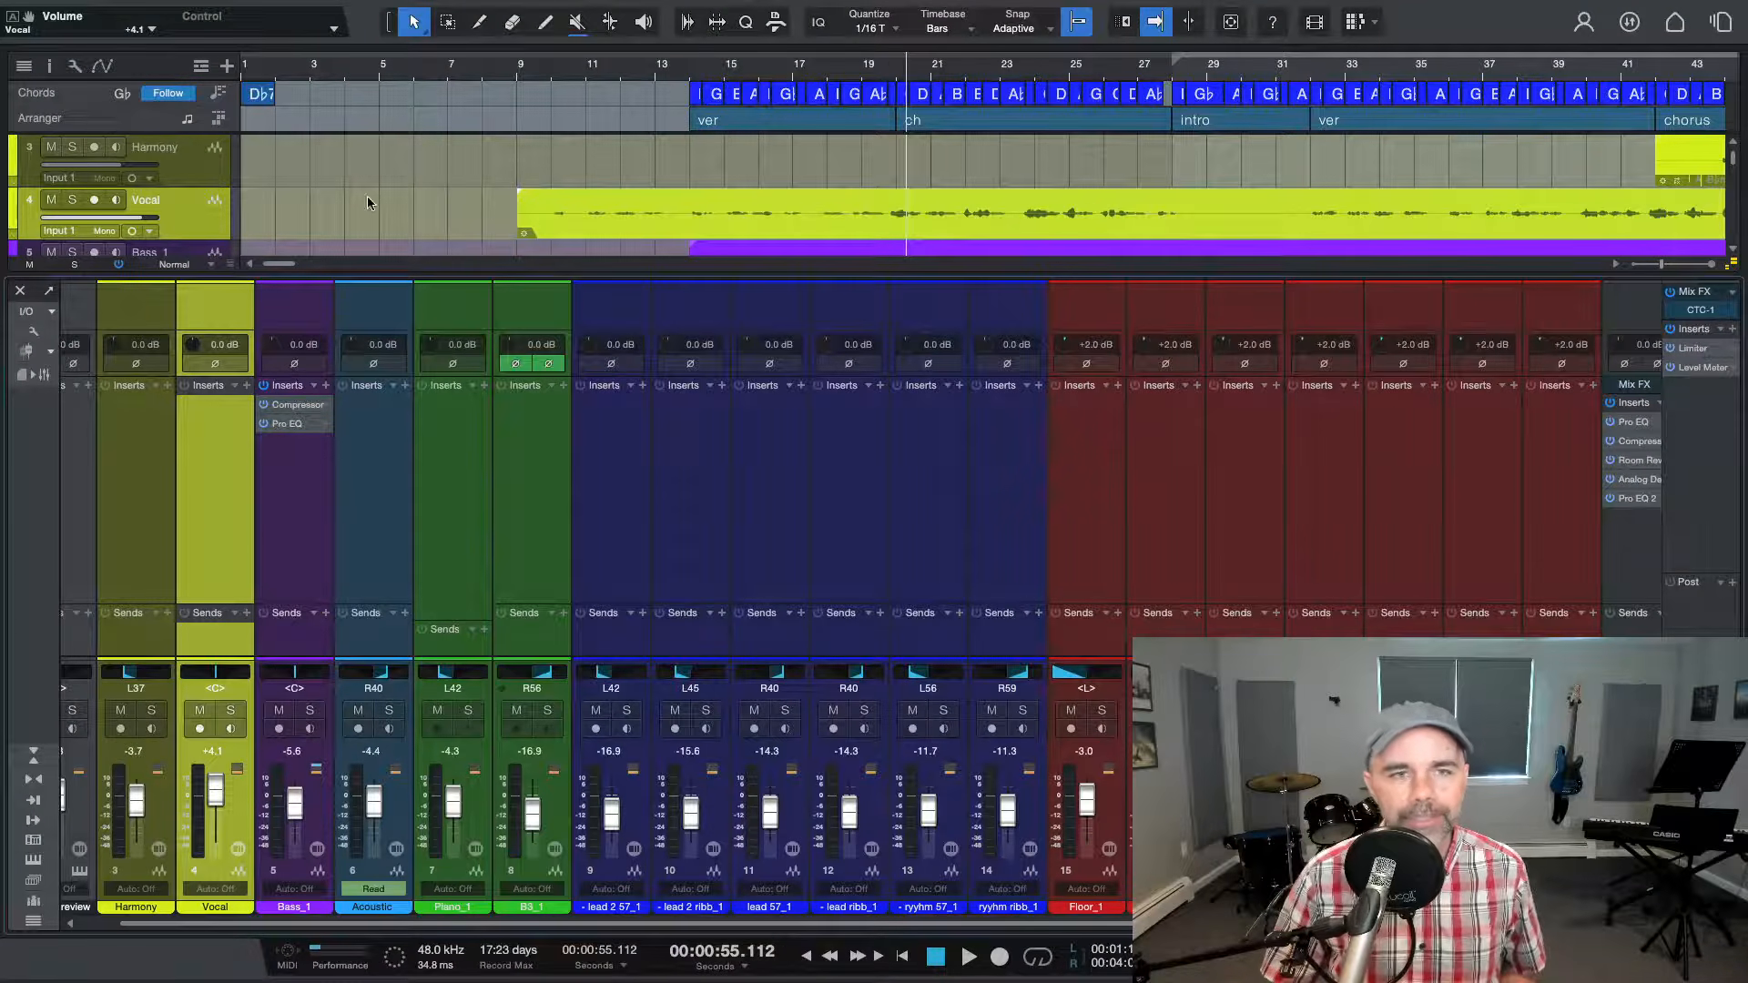
Play the song from the intro and the first verse, and lower the Vocal channel's volume to +2.2 dB while listening
left_click(381, 71)
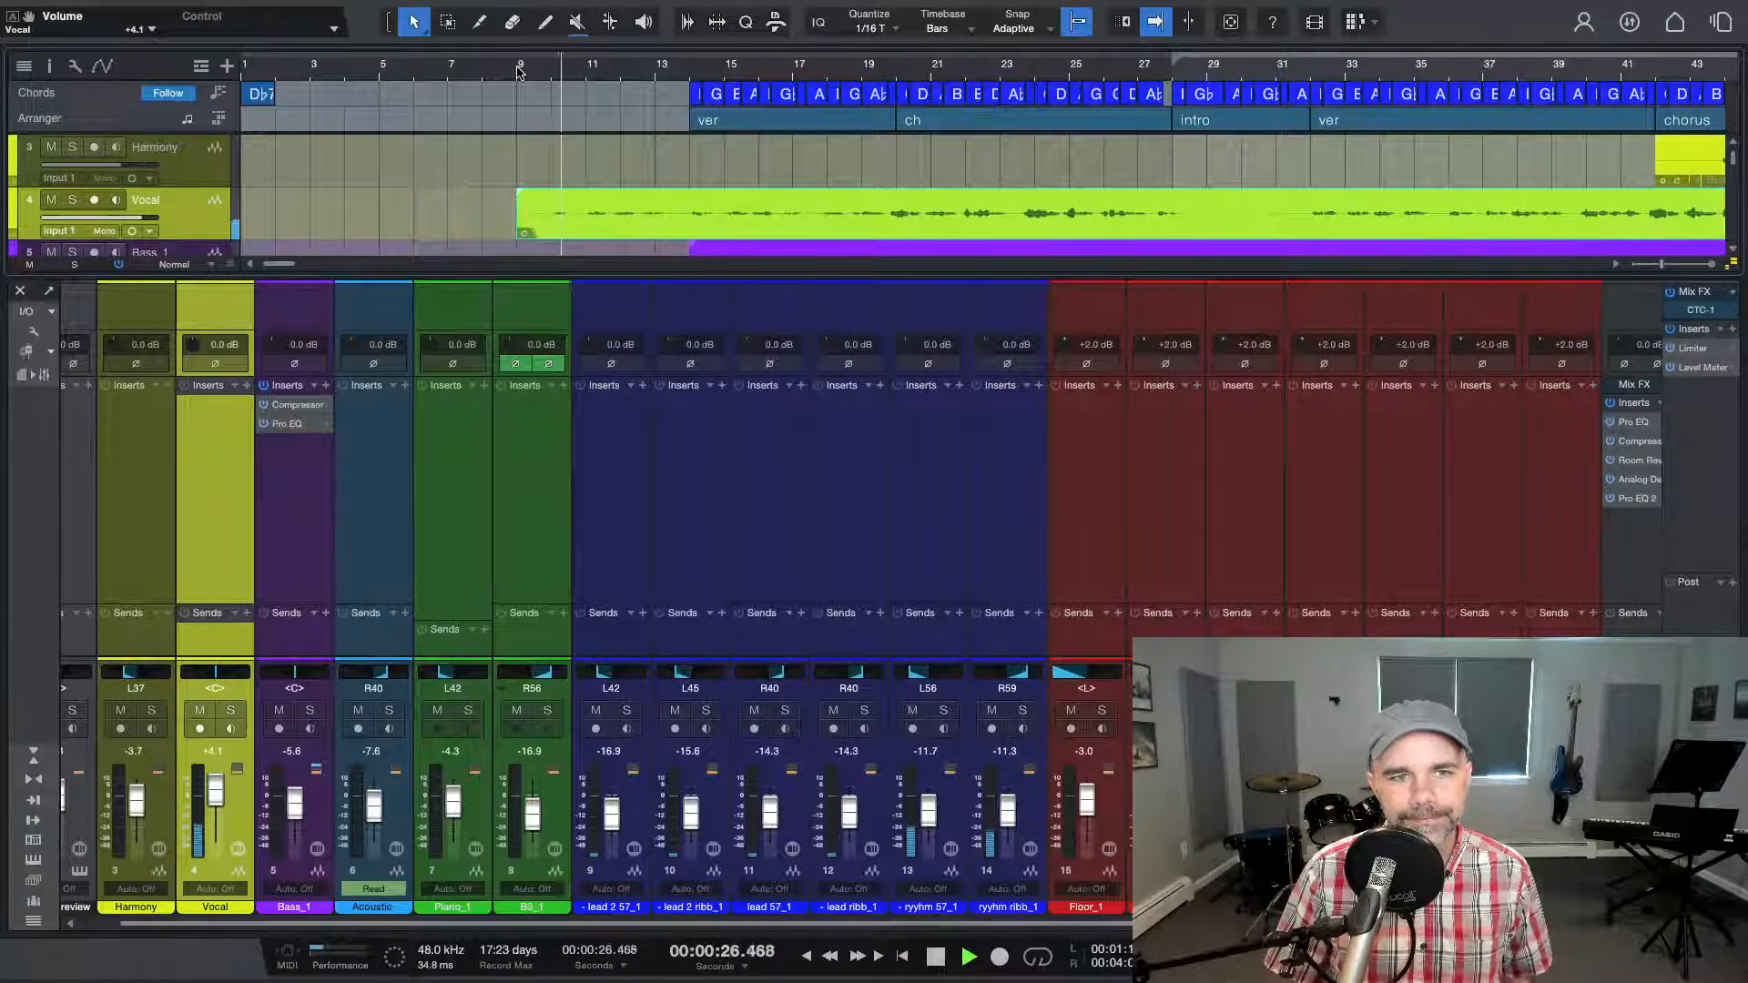
left_click(689, 73)
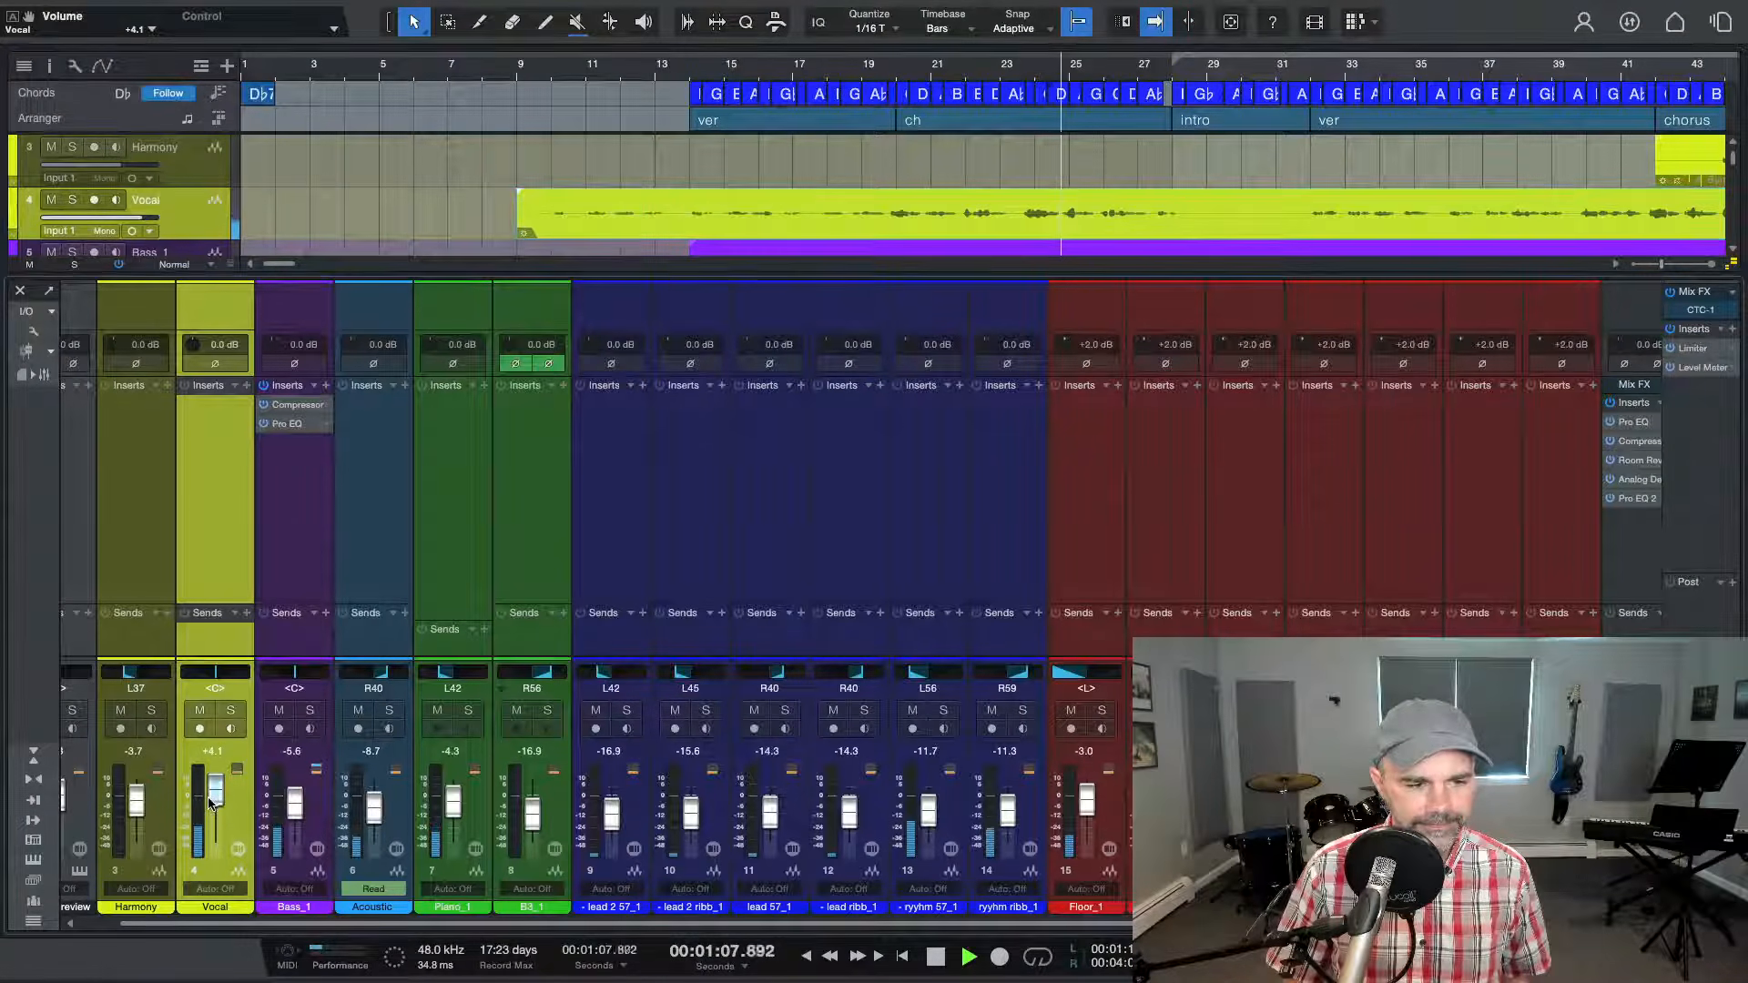
left_click_drag(205, 801, 210, 801)
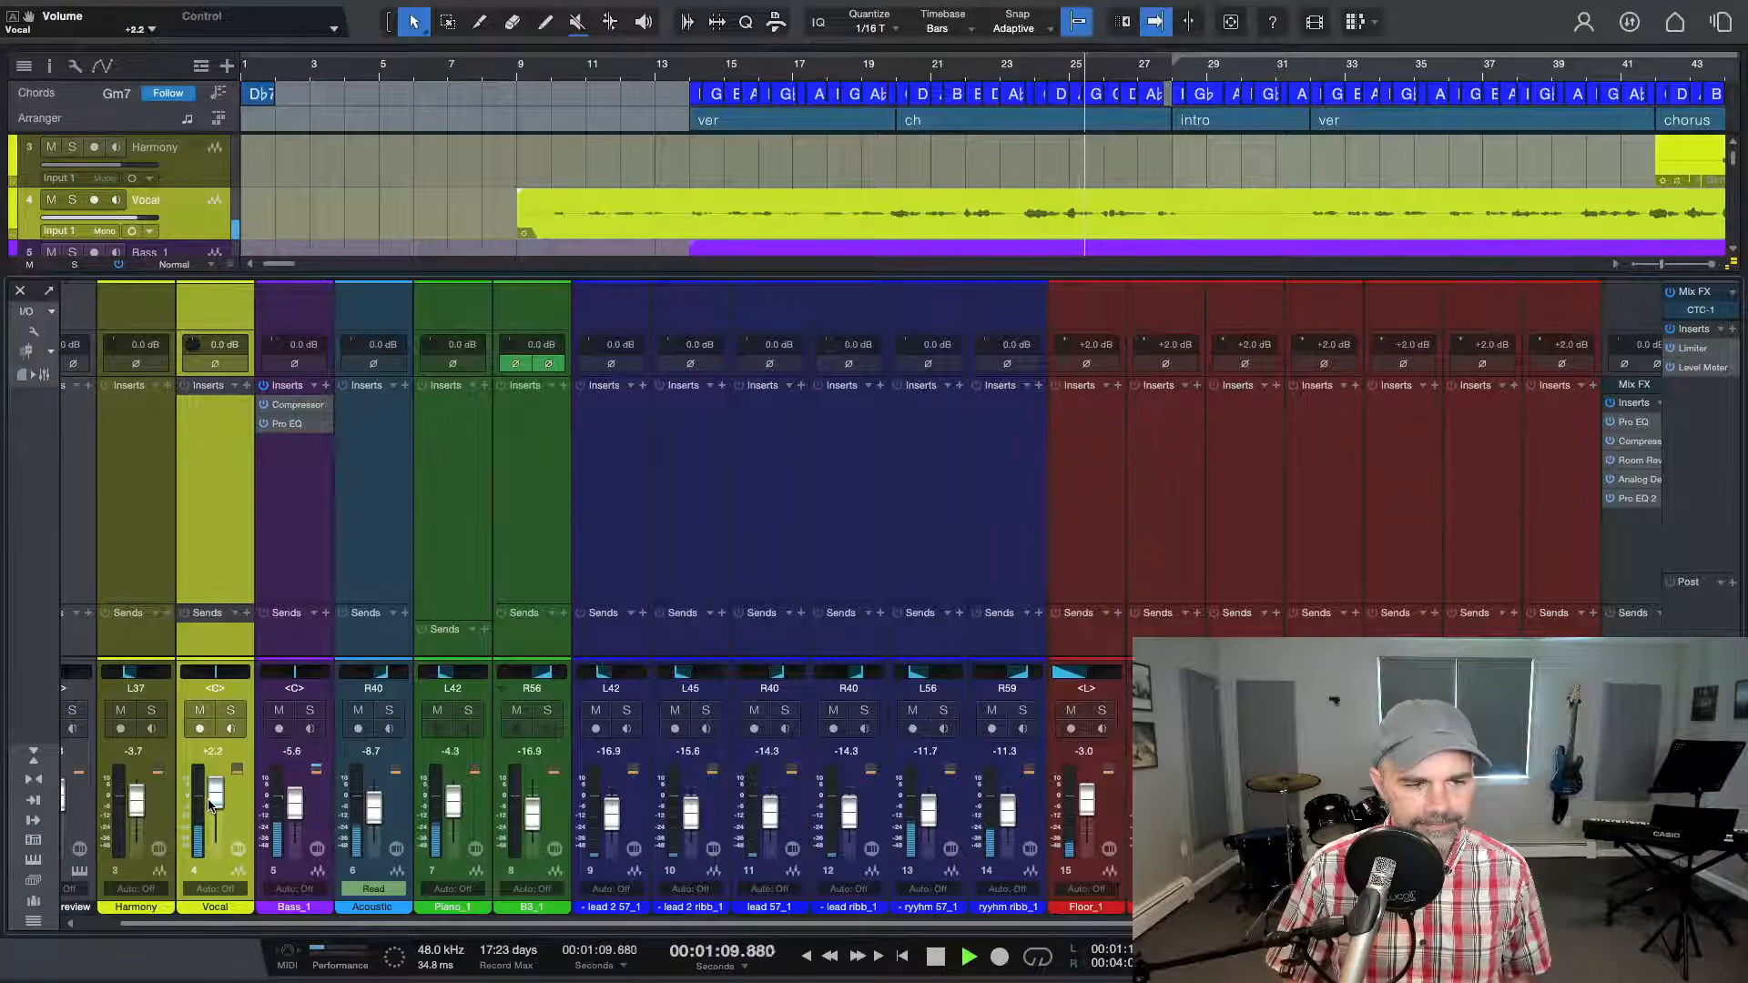
key("space")
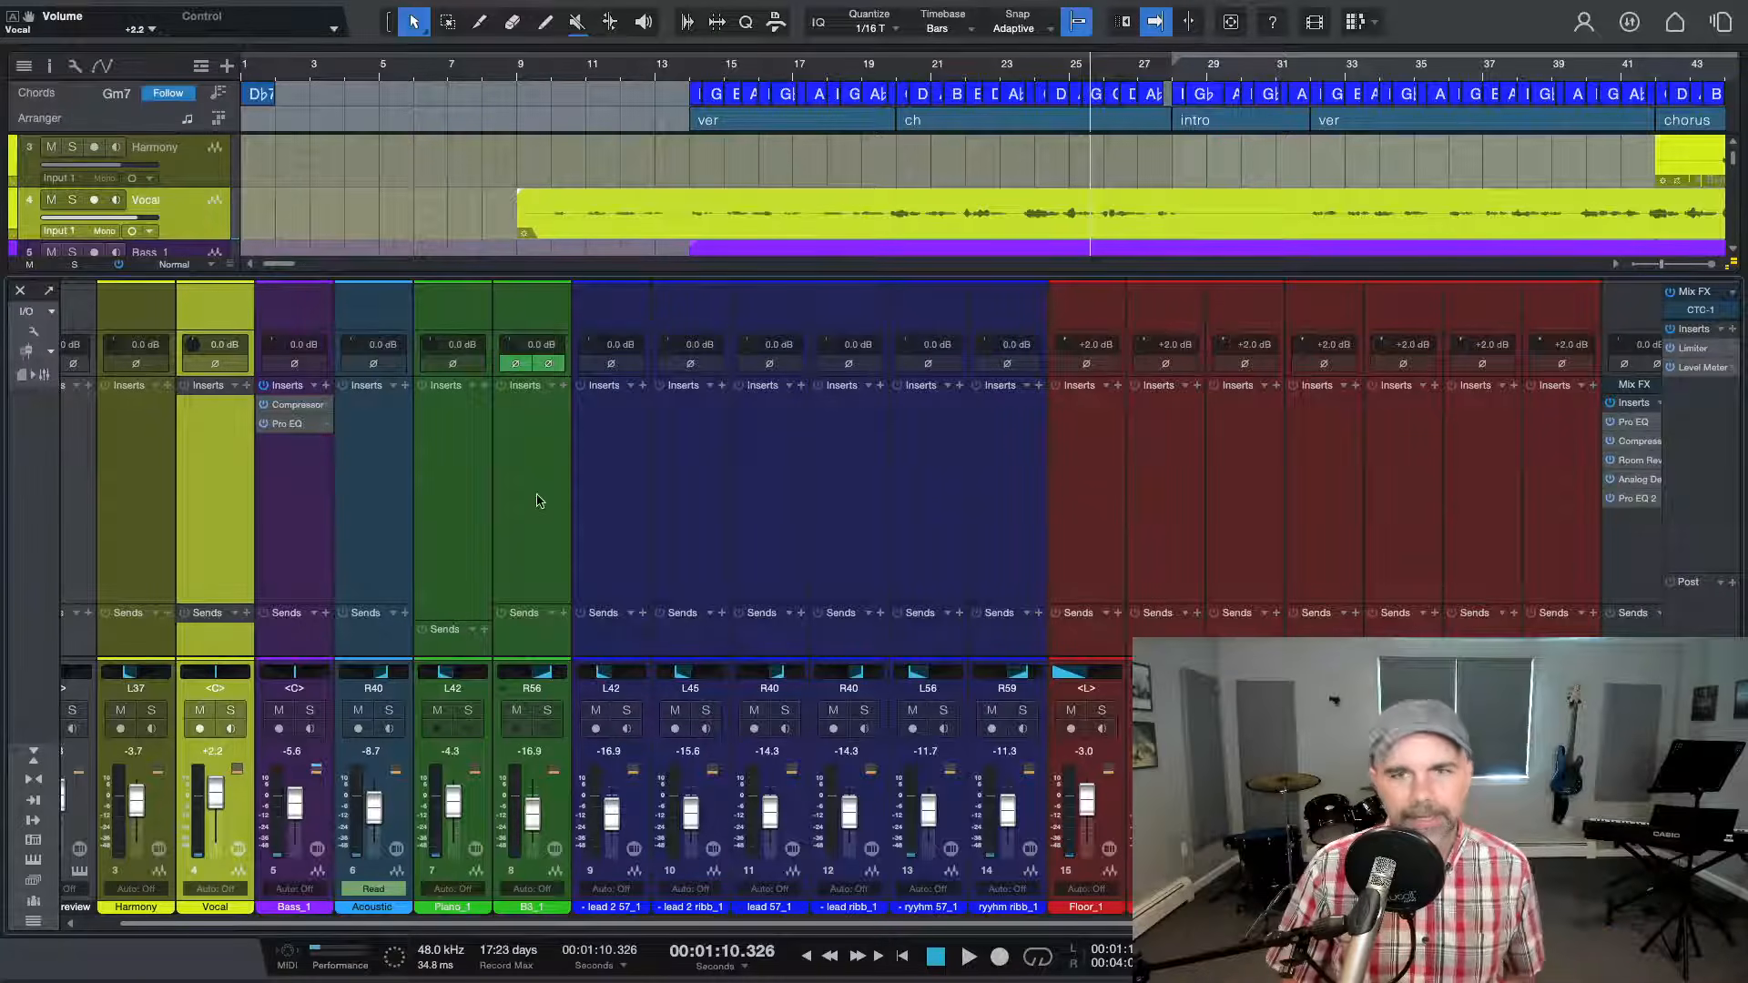
key("space")
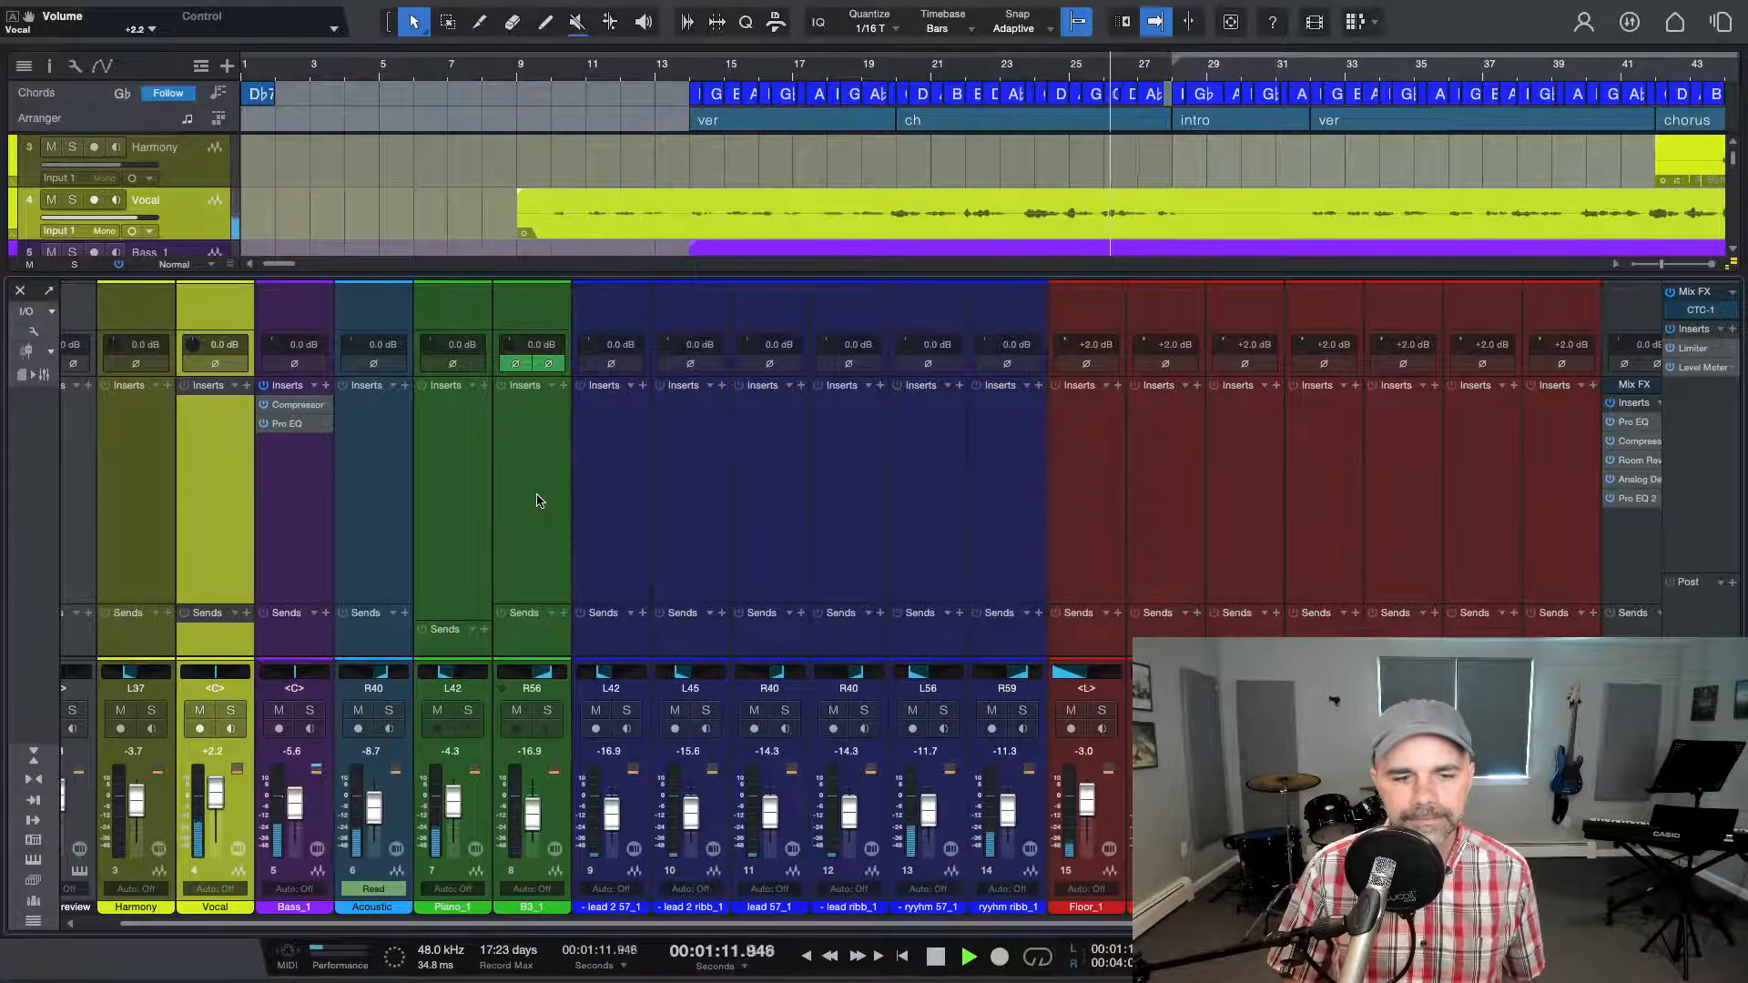
key("space")
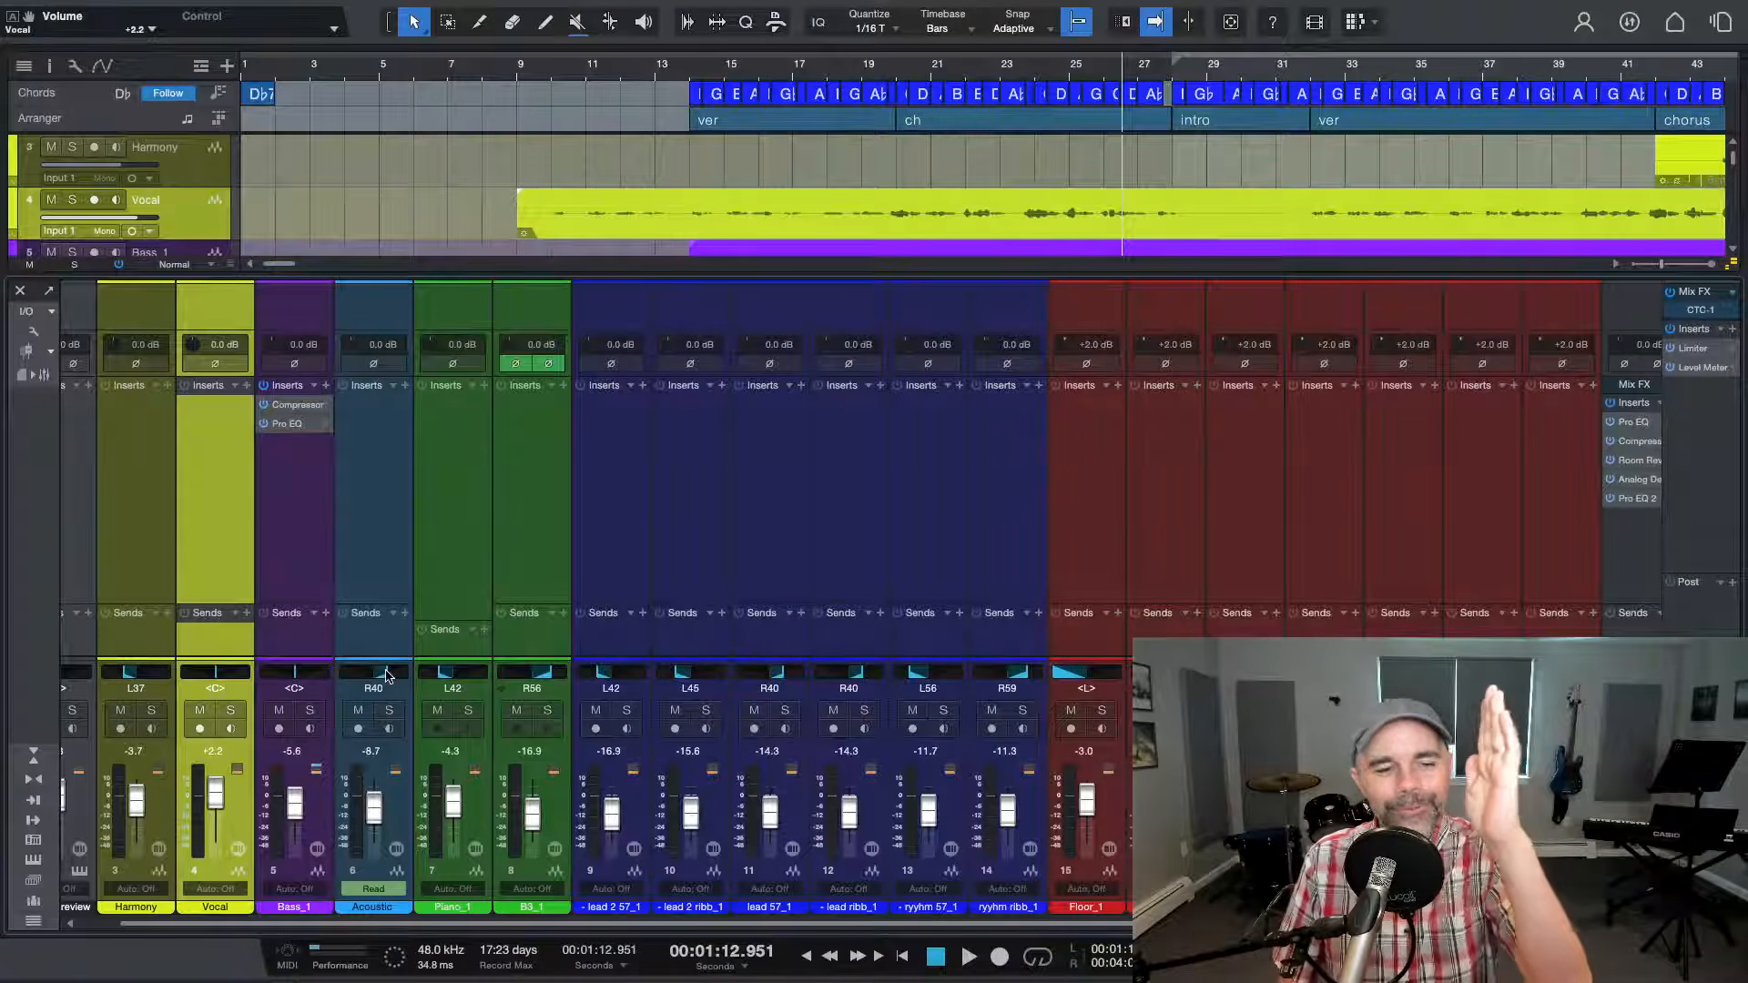
Solo the Acoustic and Piano channels and play them from the start of the first chorus at bar 20
left_click(389, 710)
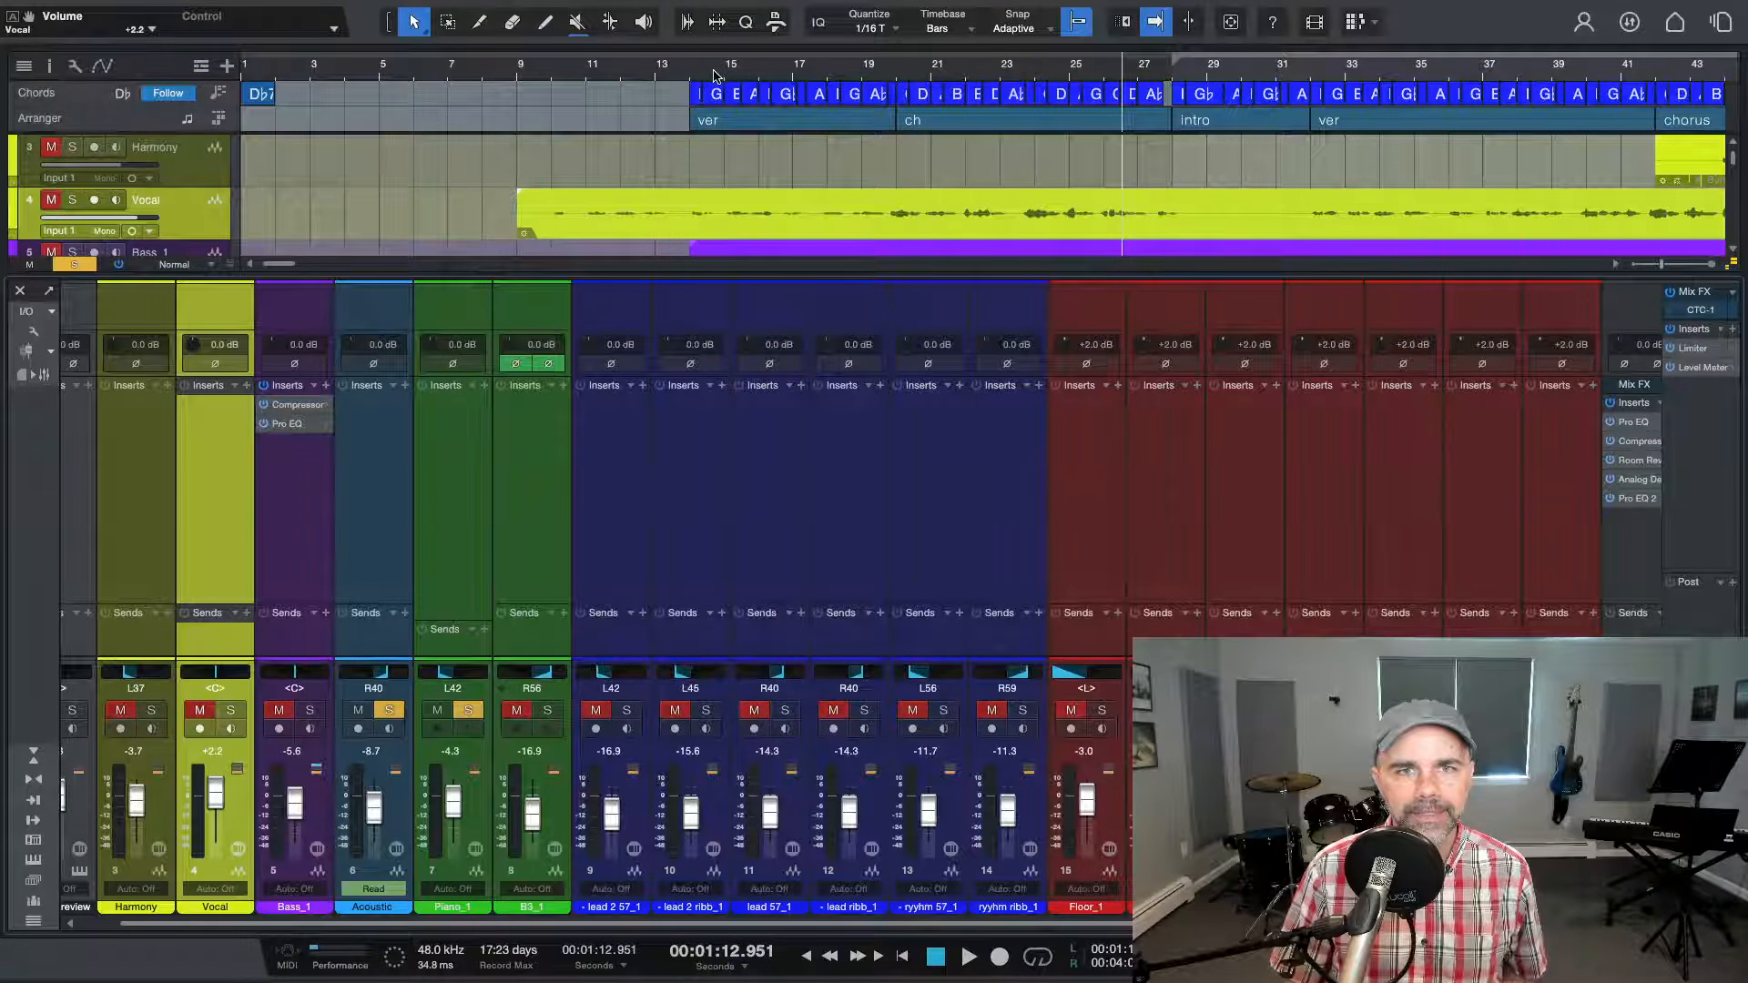
left_click(896, 71)
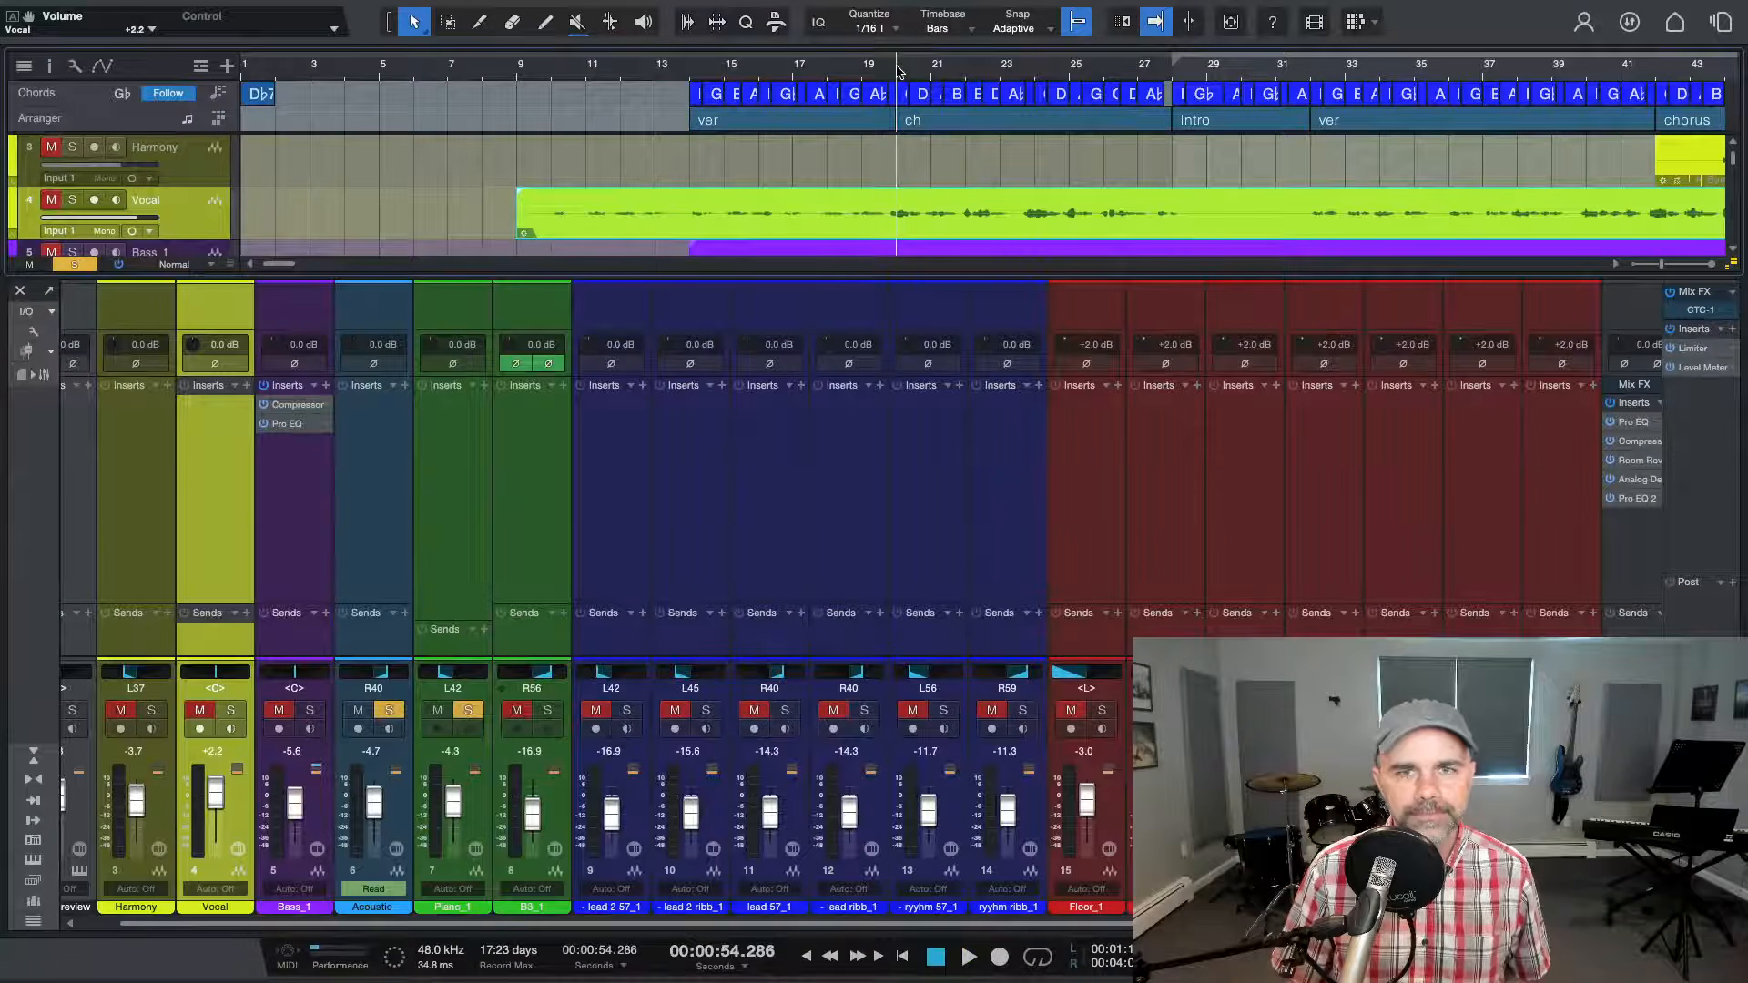
key("space")
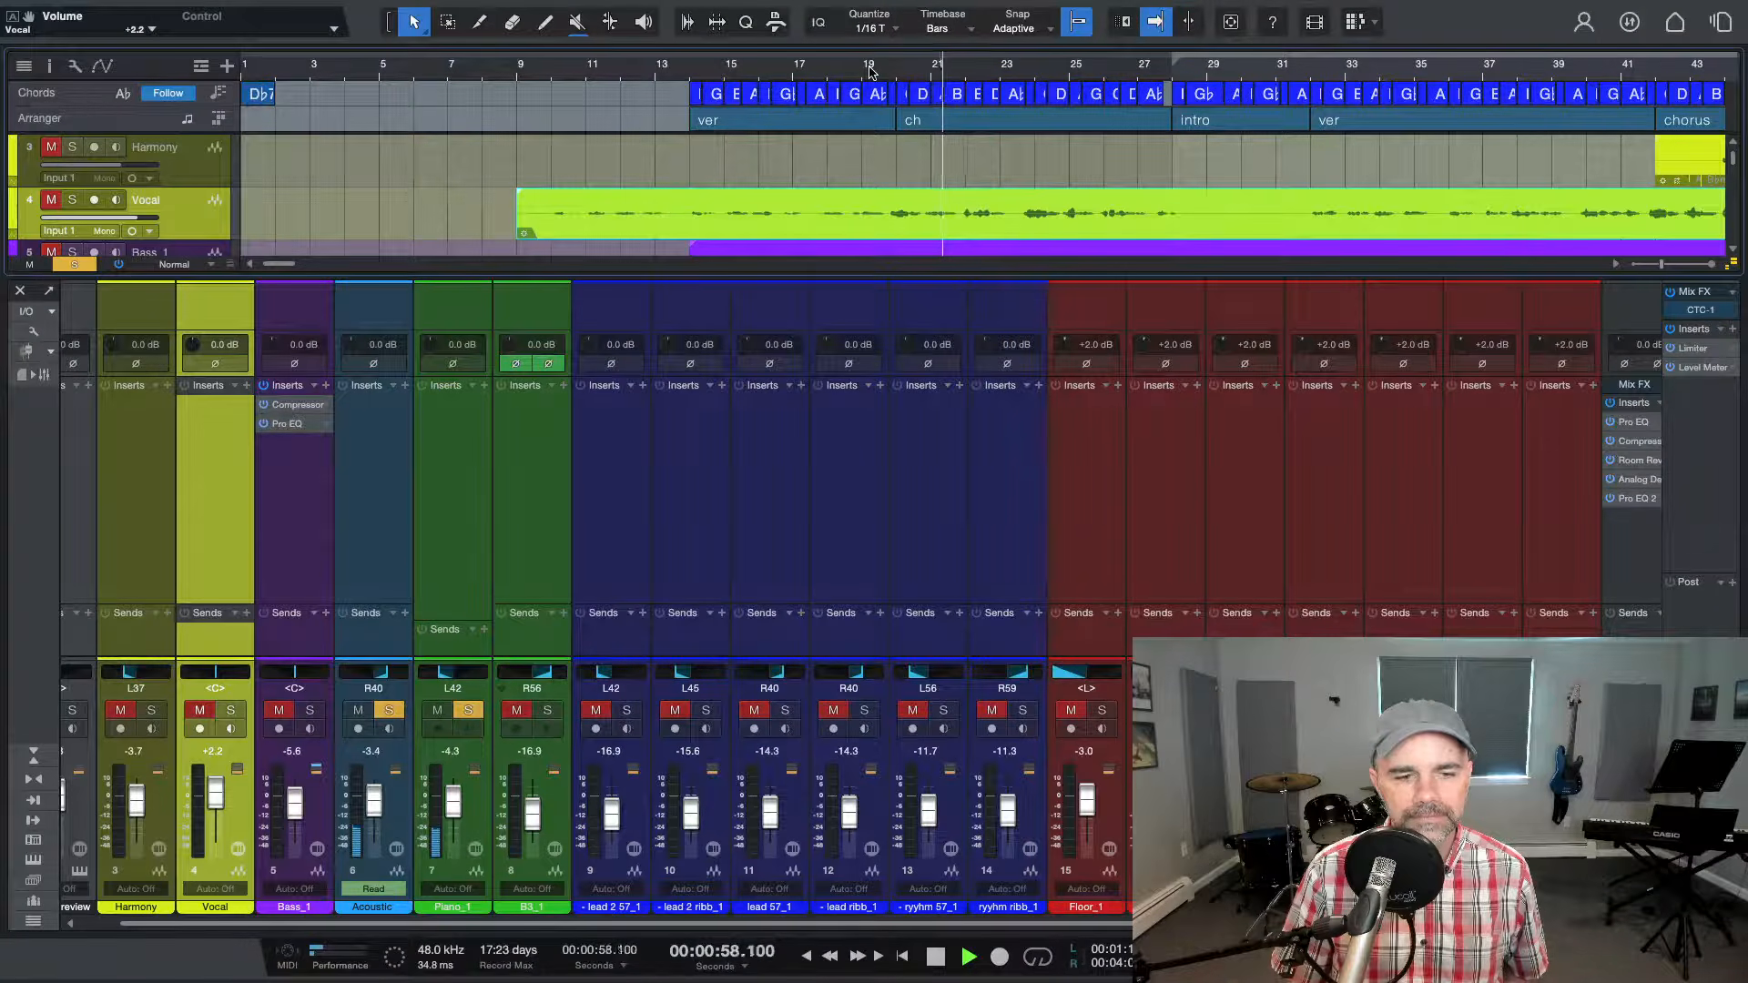
key("space")
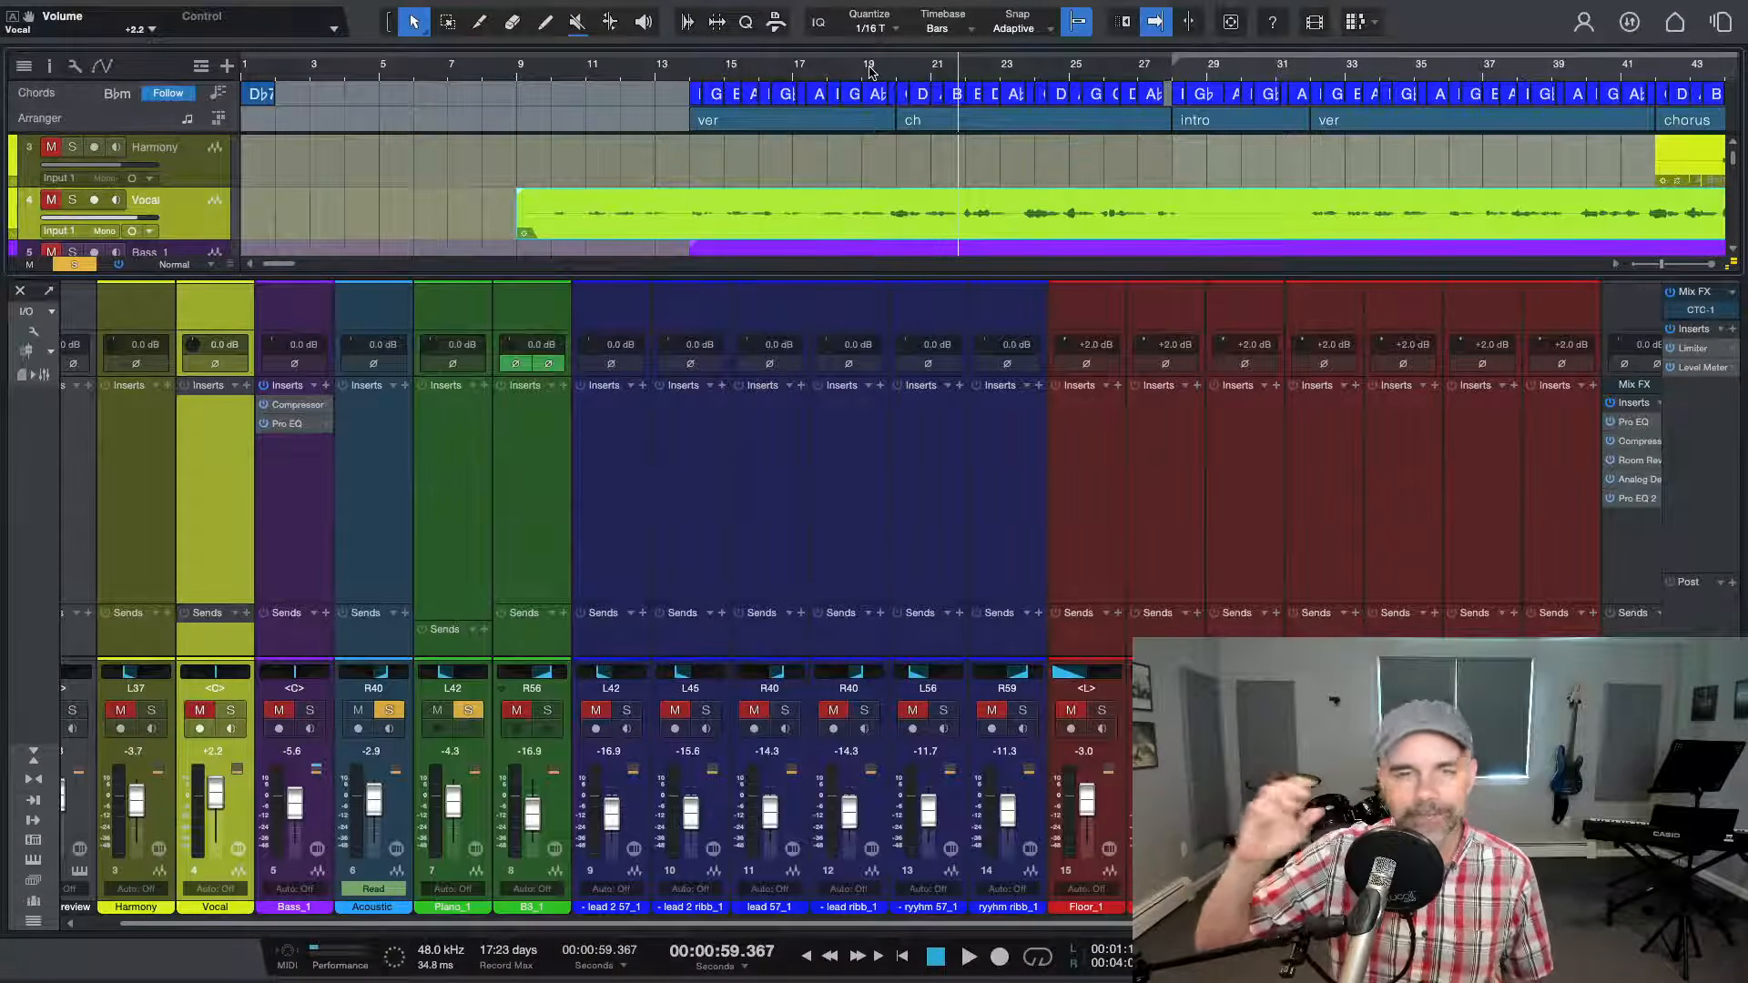
Try the Acoustic channel panned hard right against the Piano panned hard left during playback, and adjust the Acoustic volume
key("space")
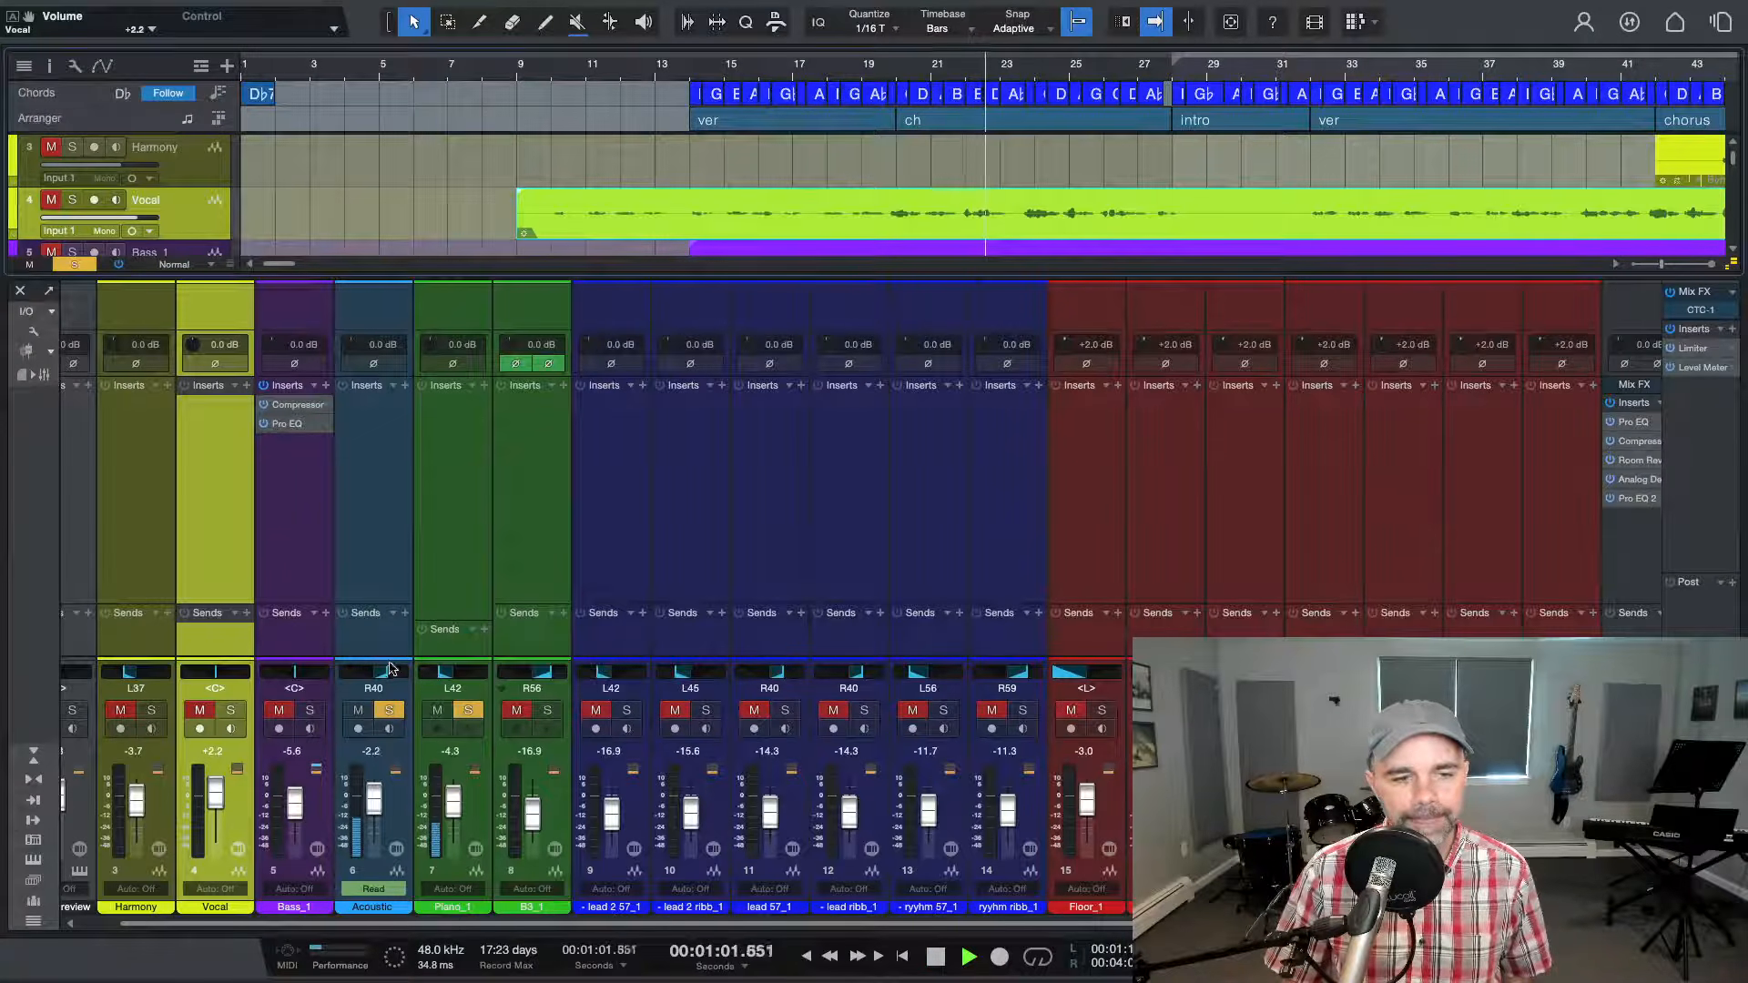
mouse_move(387, 673)
left_mouse_down()
mouse_move(437, 678)
mouse_move(393, 684)
left_mouse_up()
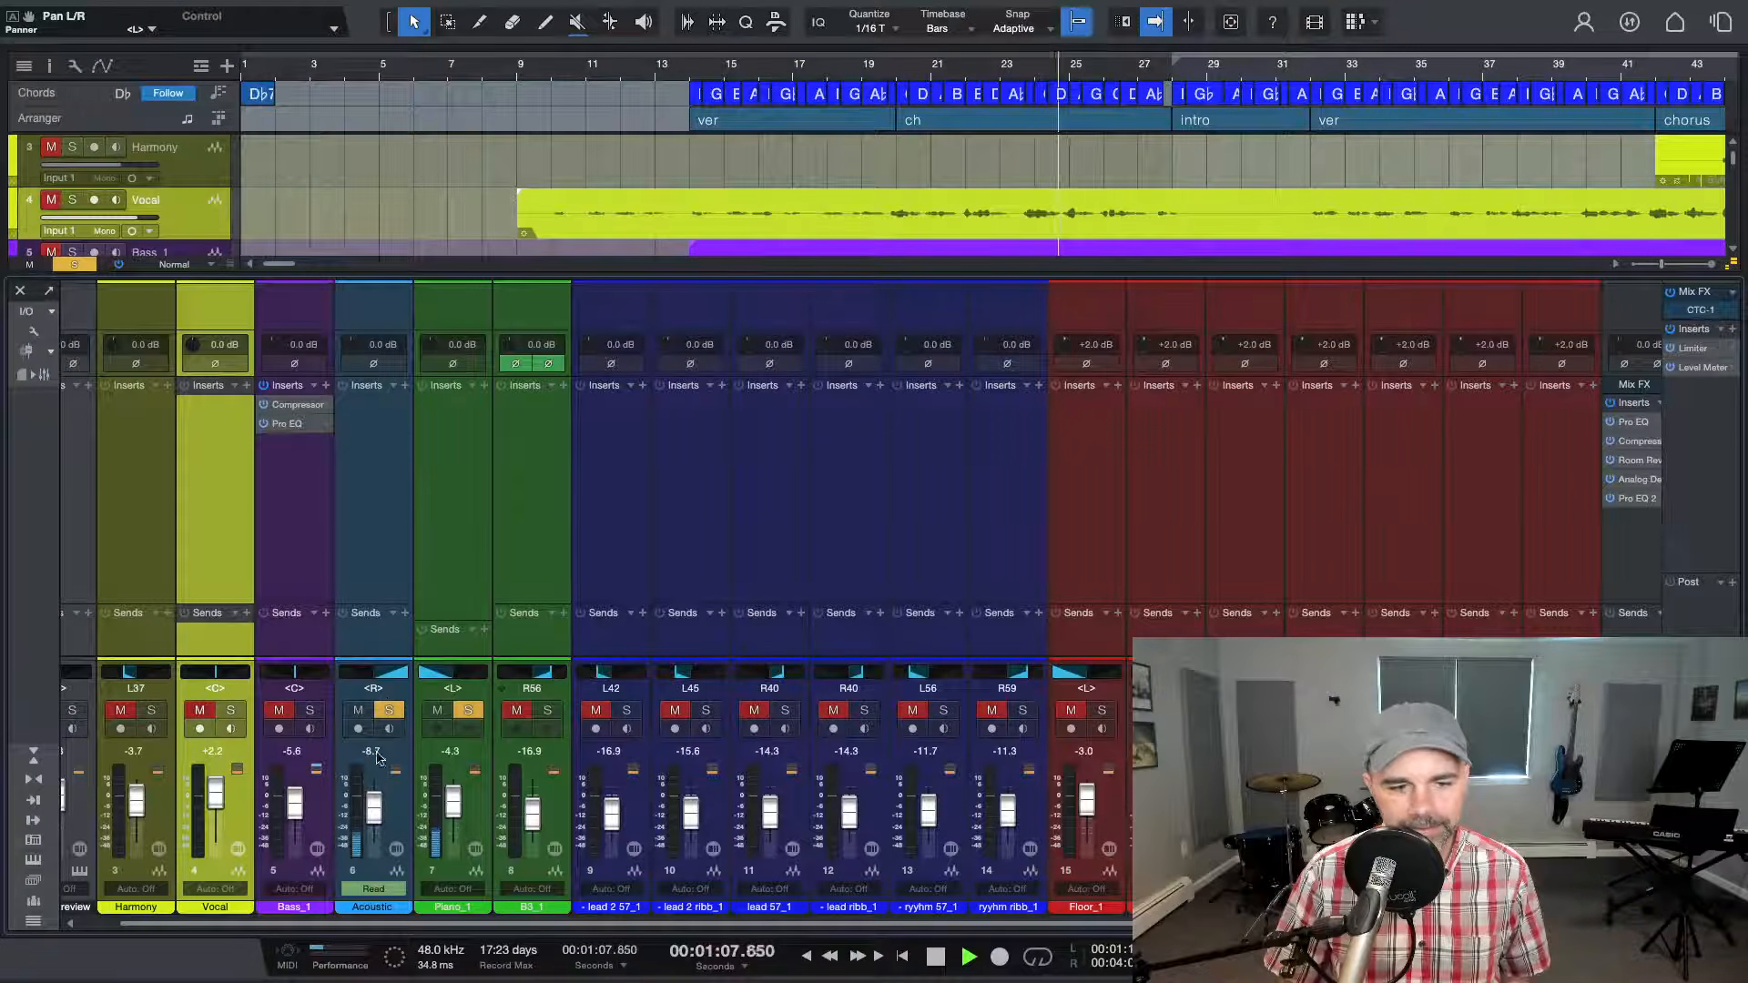
left_click_drag(374, 810, 375, 809)
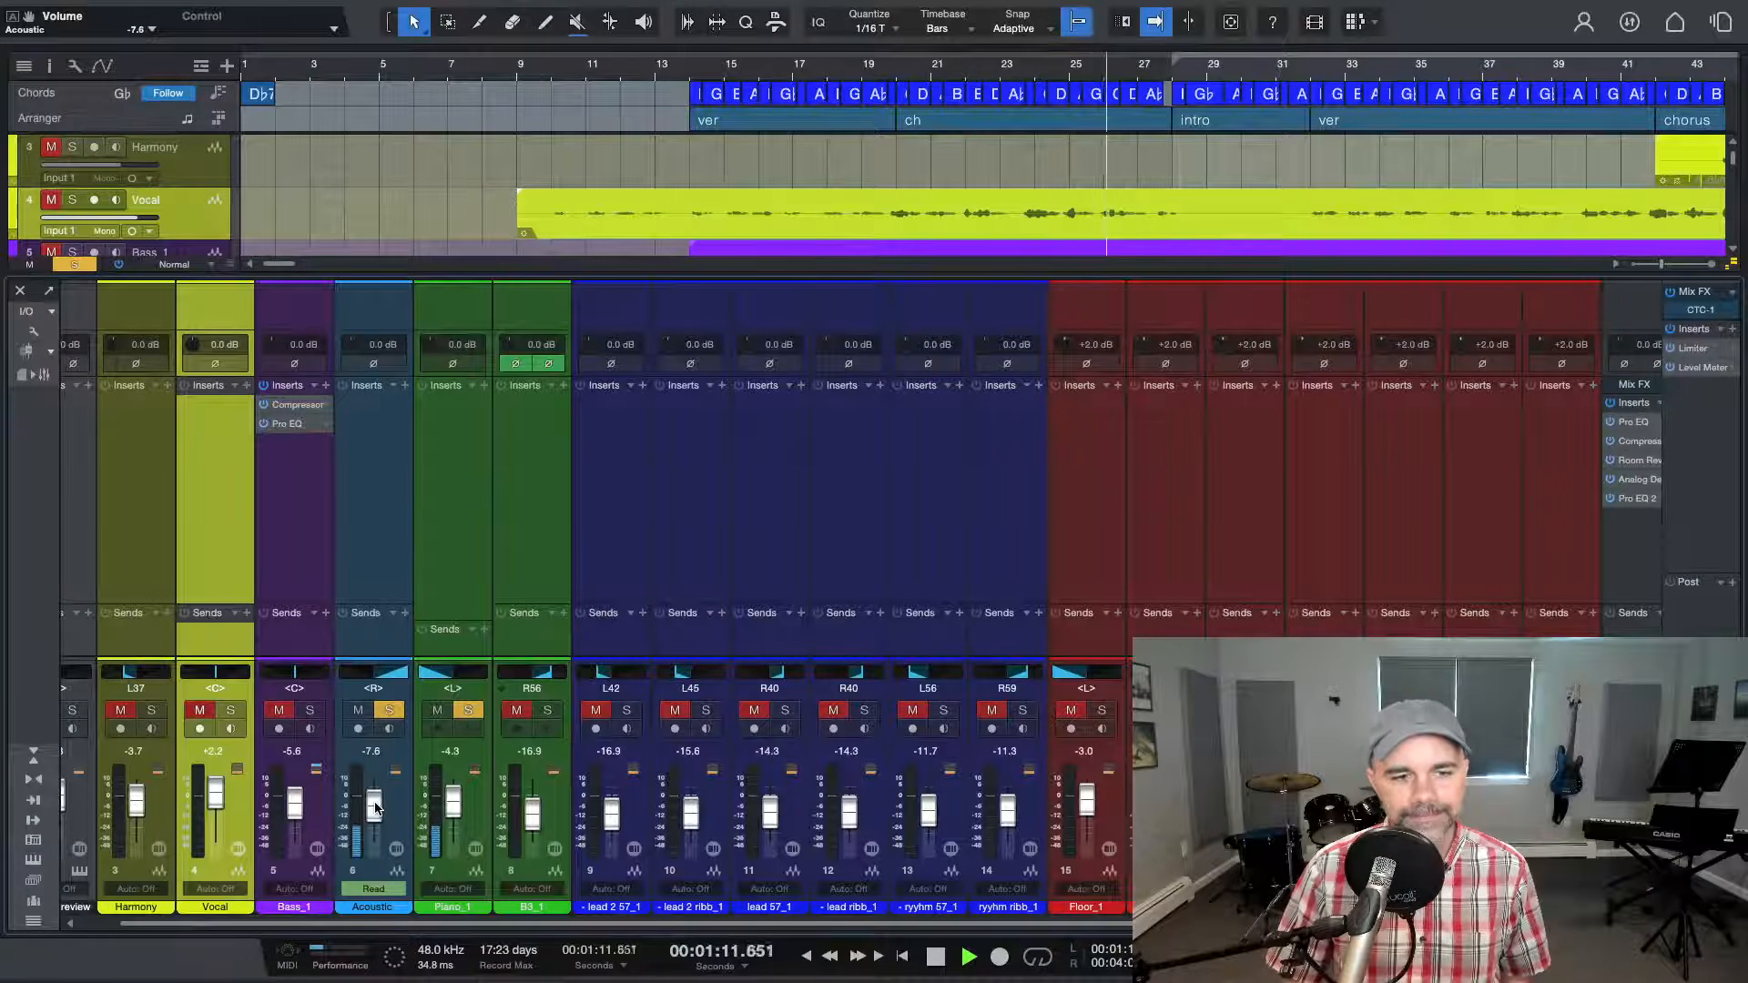
key("space")
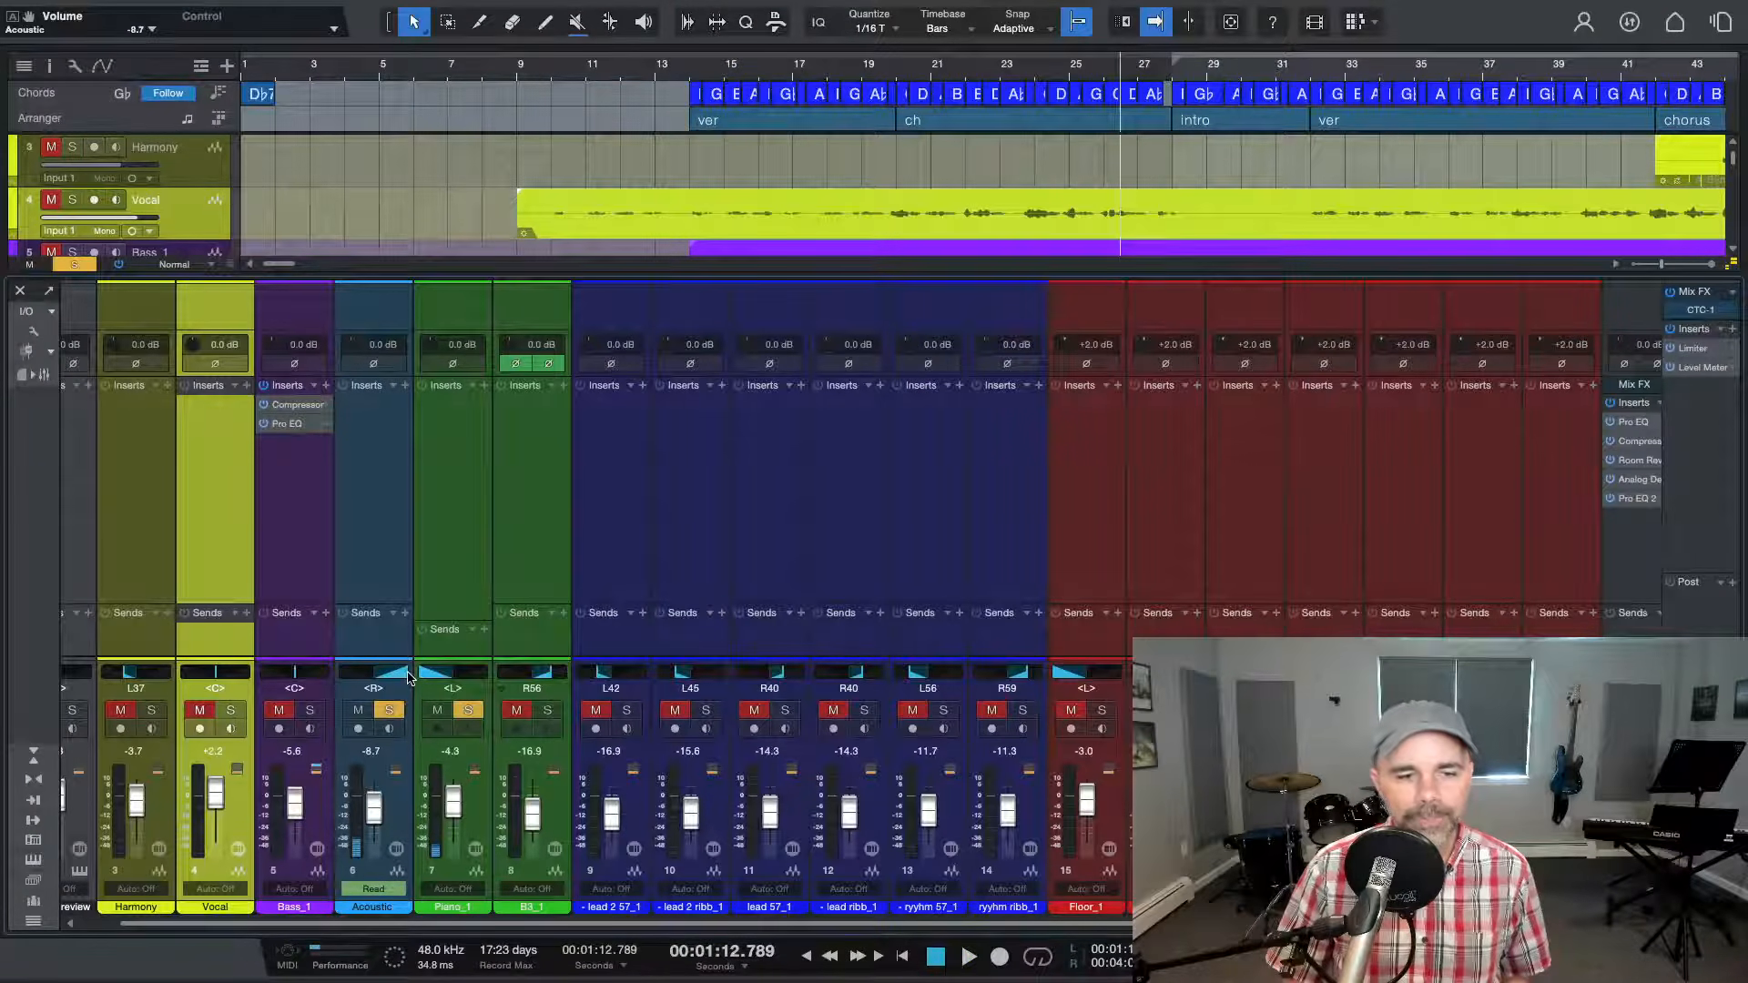
Pan the Acoustic channel to R51 and the Piano channel to L42, and take both channels out of solo
mouse_move(408, 676)
left_mouse_down()
mouse_move(393, 679)
mouse_move(435, 681)
left_mouse_up()
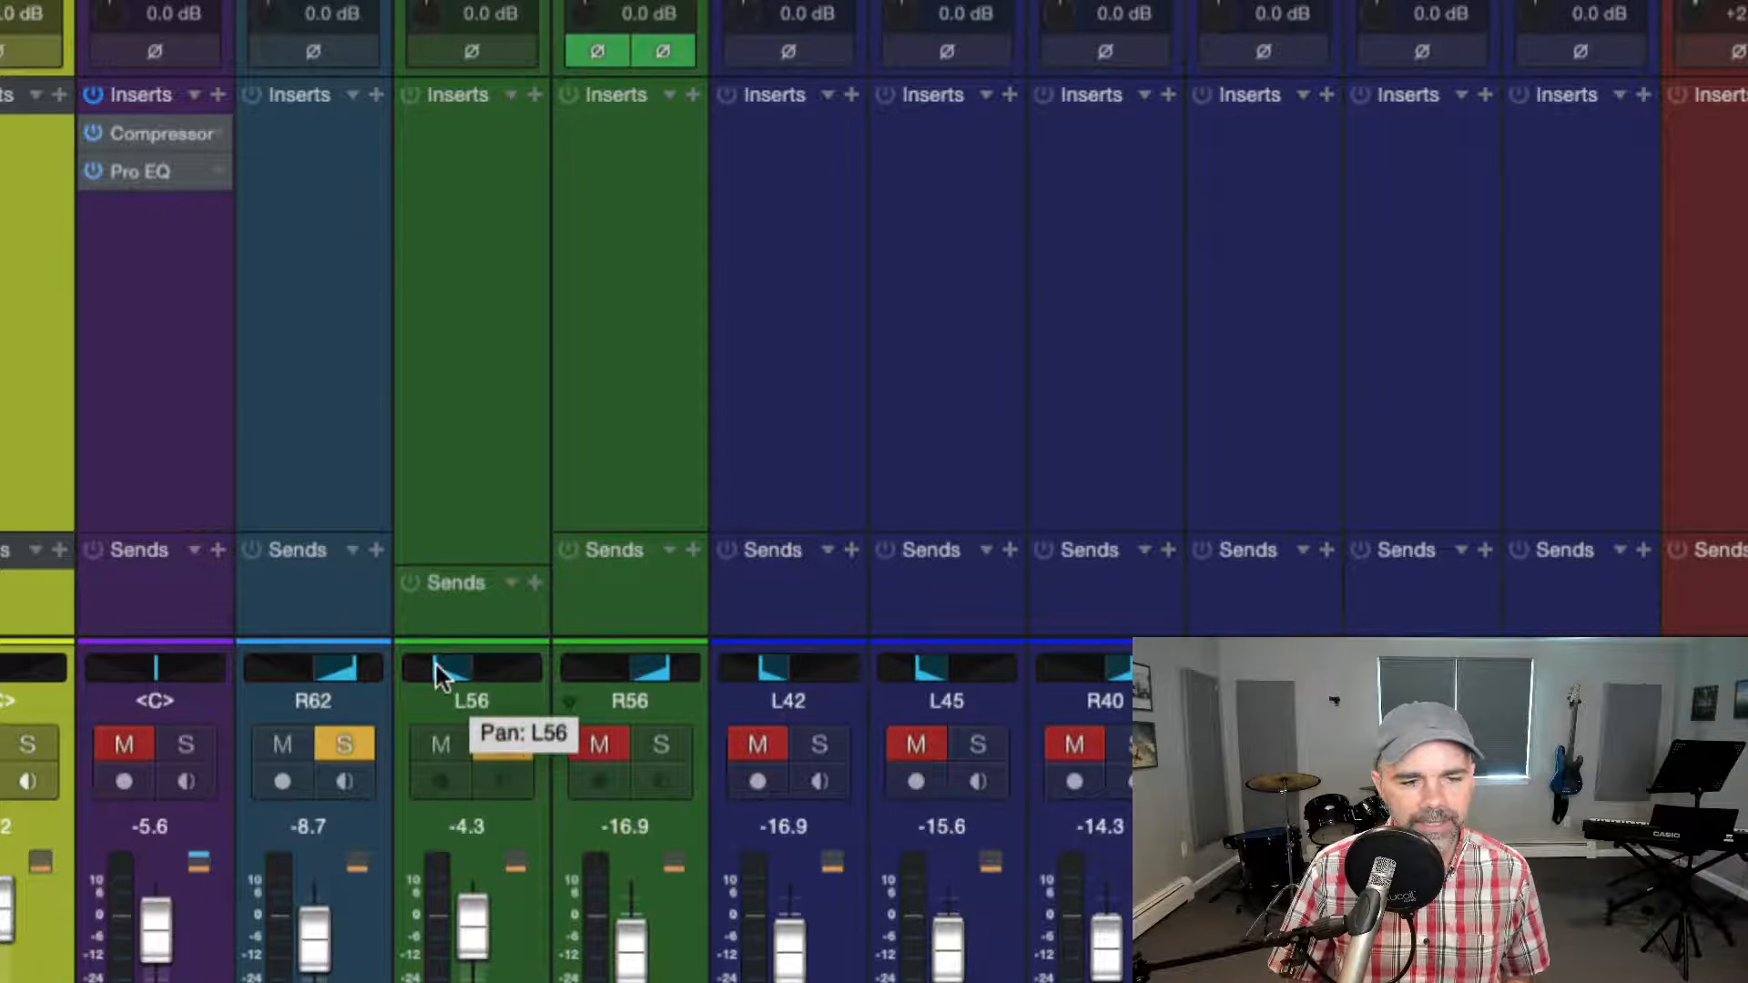
left_click_drag(435, 661, 349, 676)
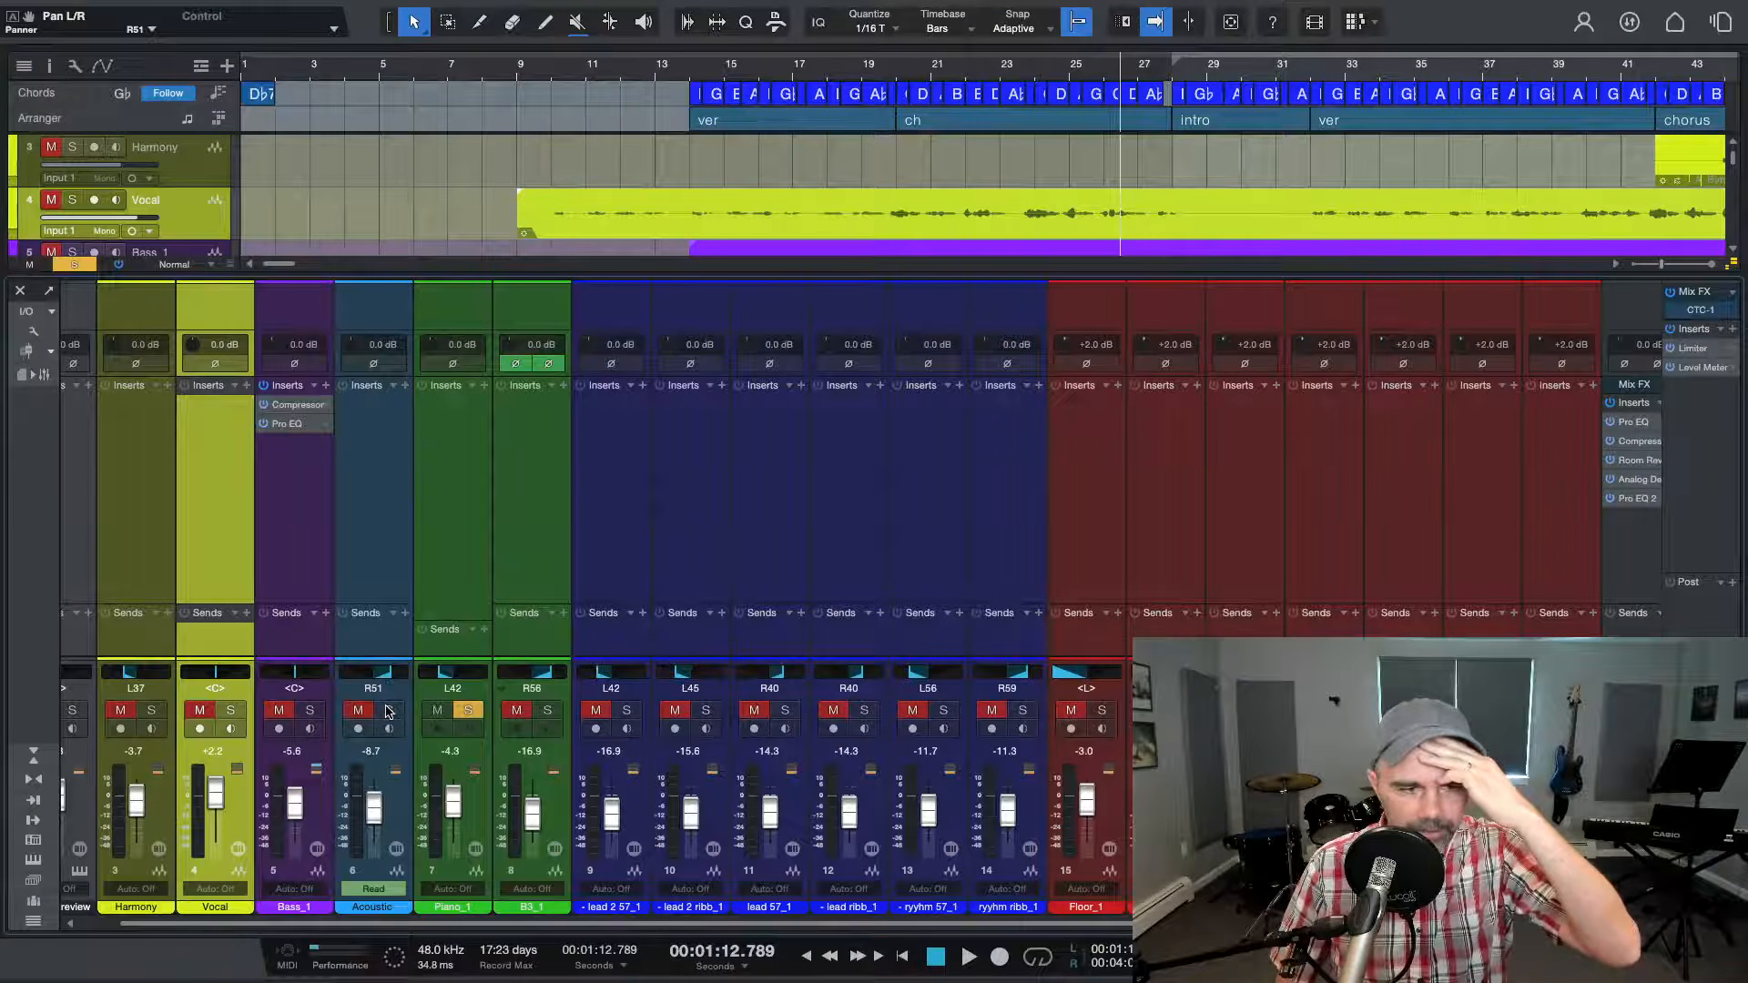
left_click(464, 710)
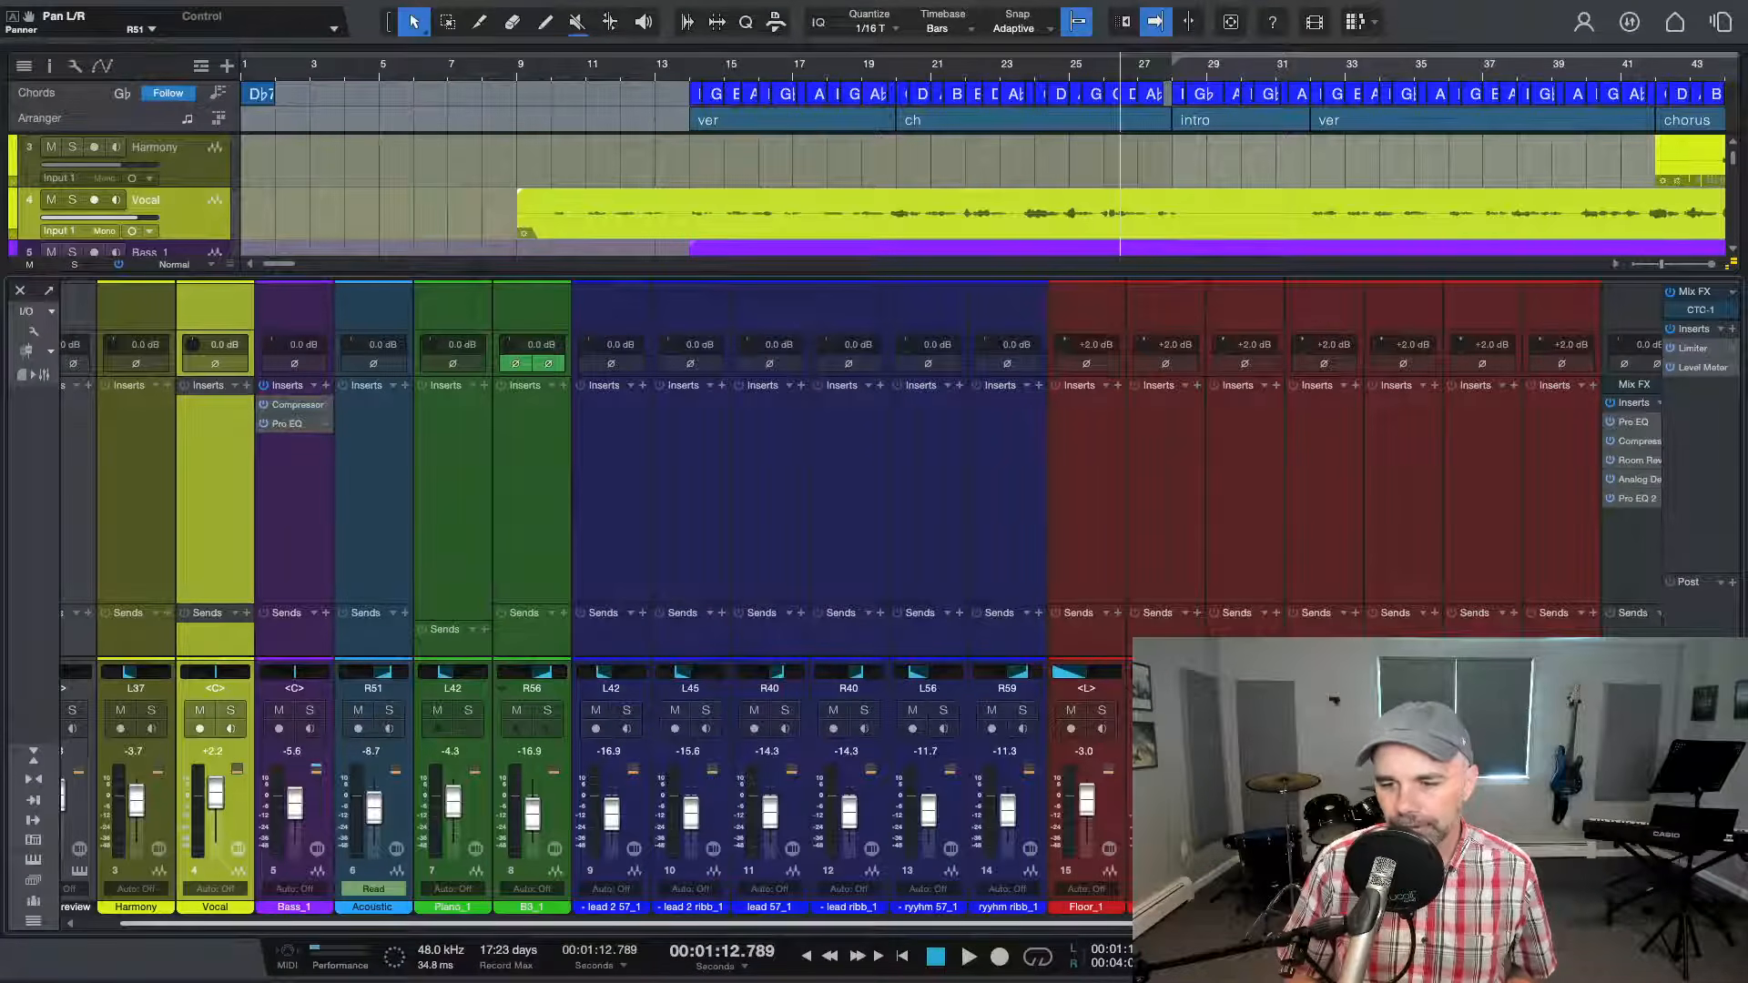
Play the full mix, briefly solo the drum channels to hear them alone, and stop playback
left_click_drag(1274, 923, 1349, 923)
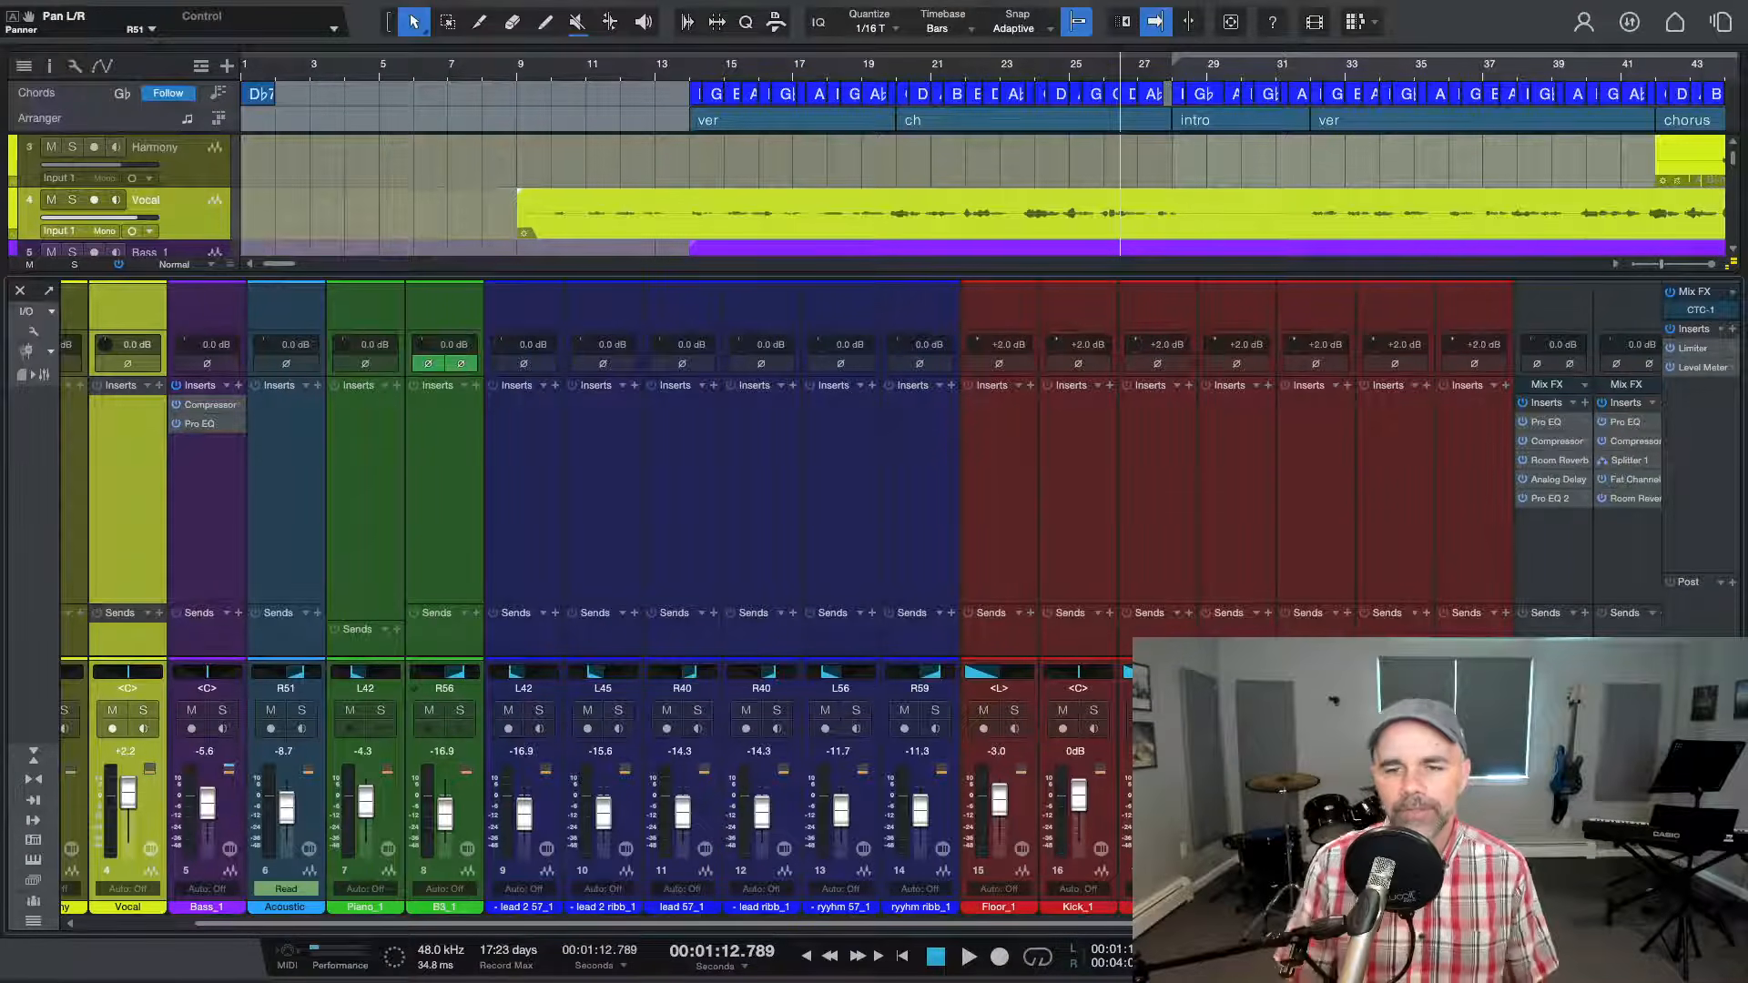
key("space")
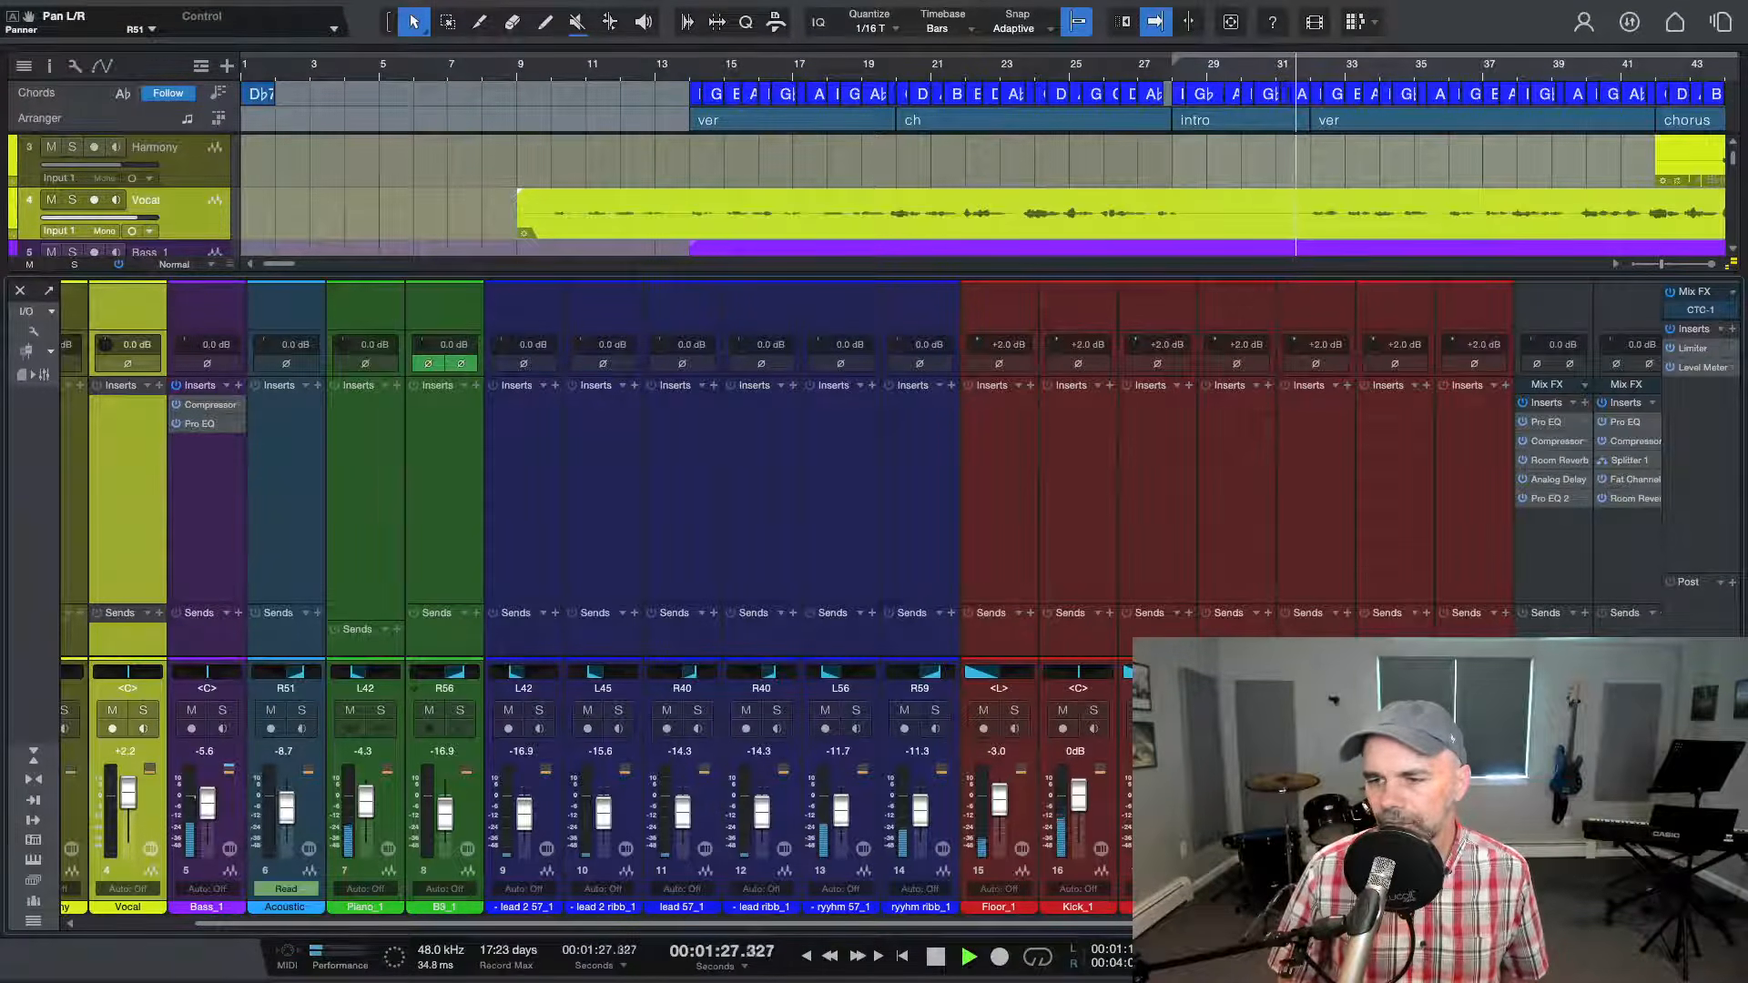
left_click(1173, 710)
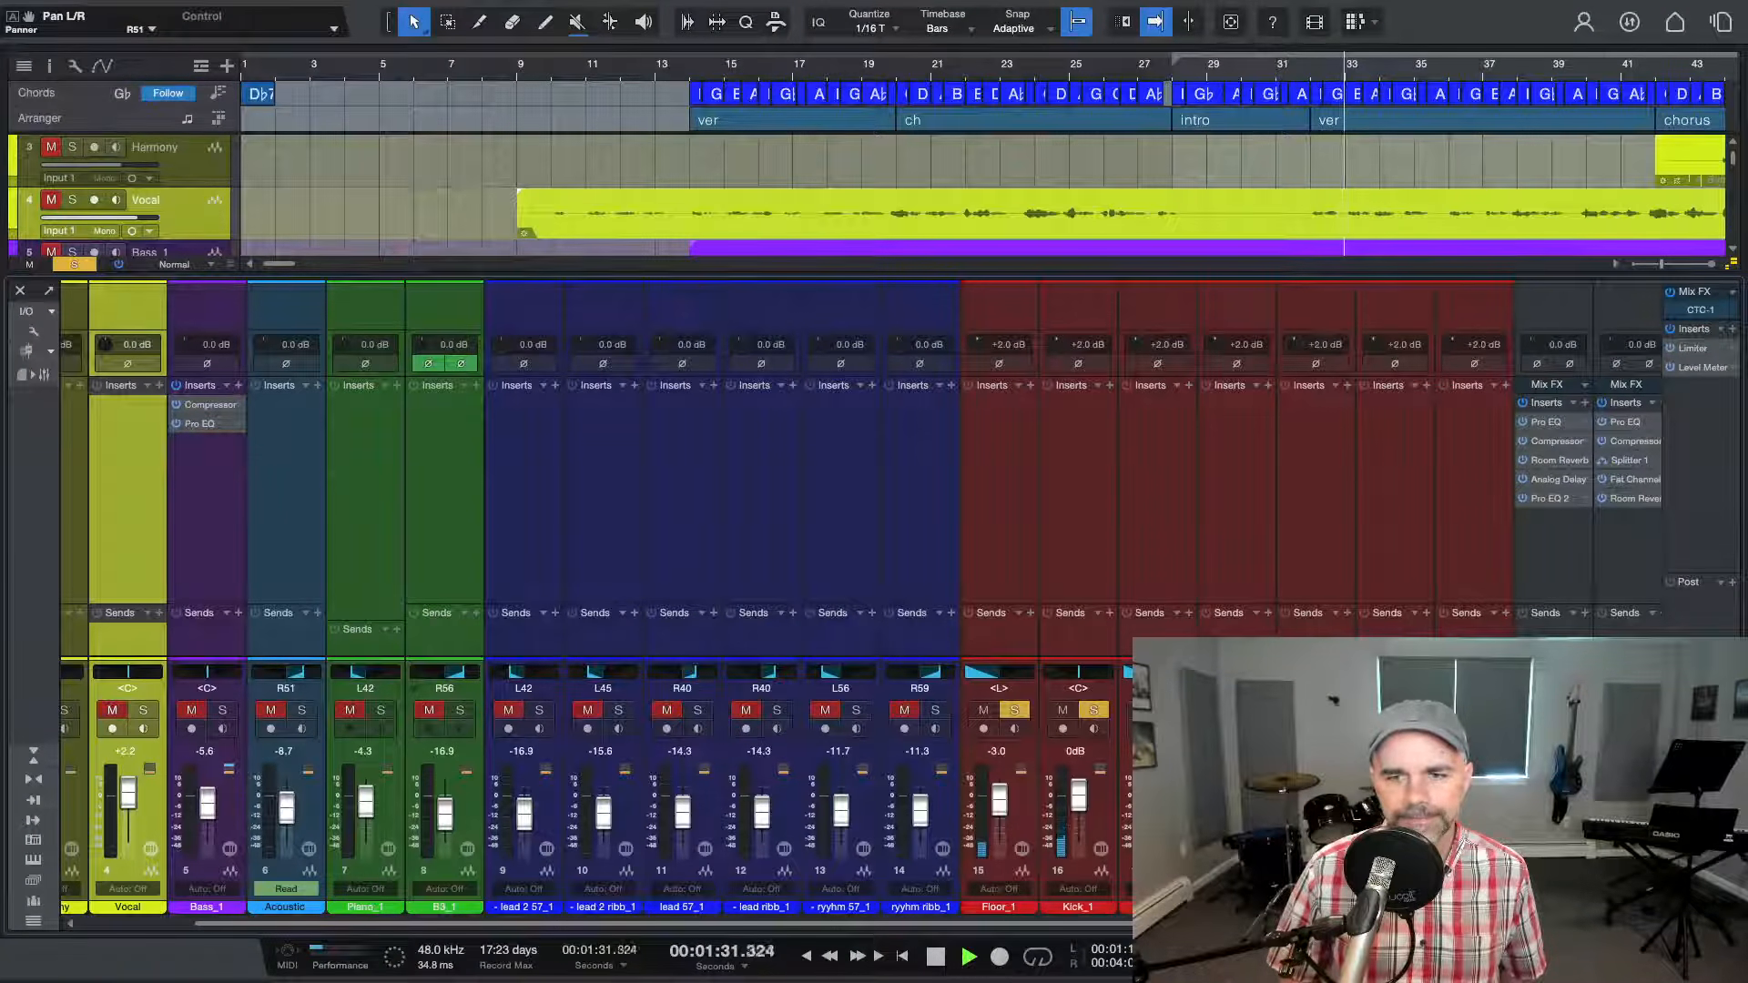
left_click(1172, 710)
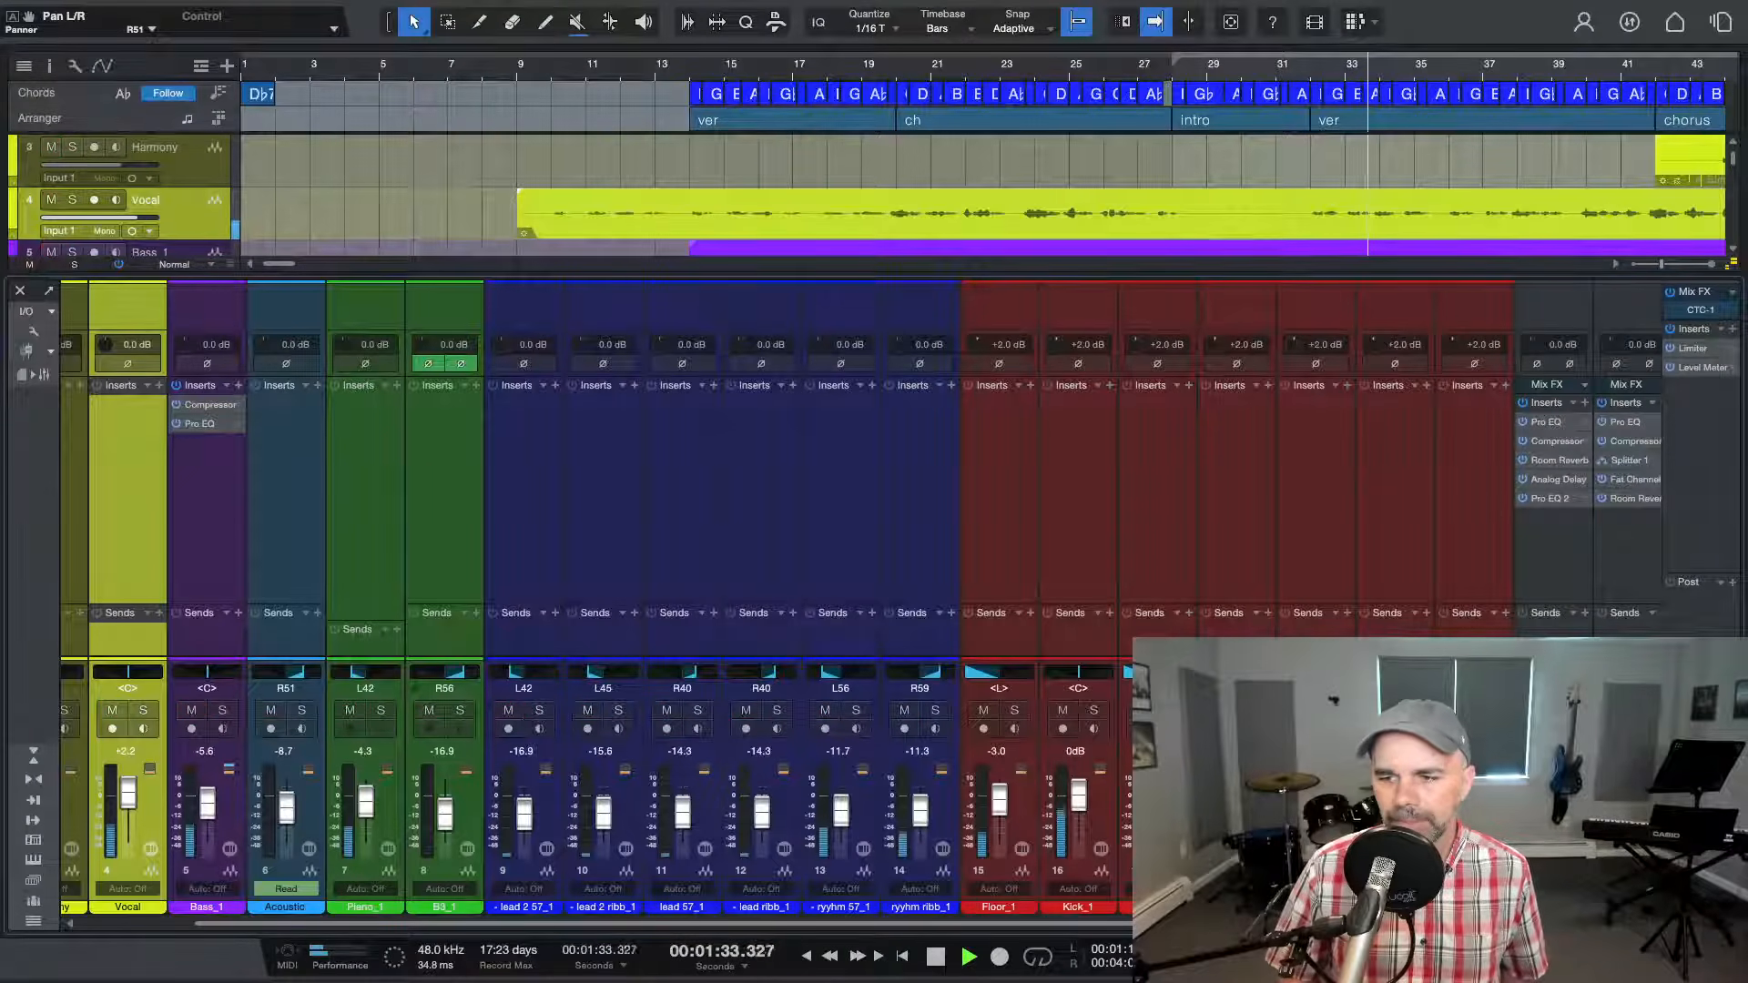
key("space")
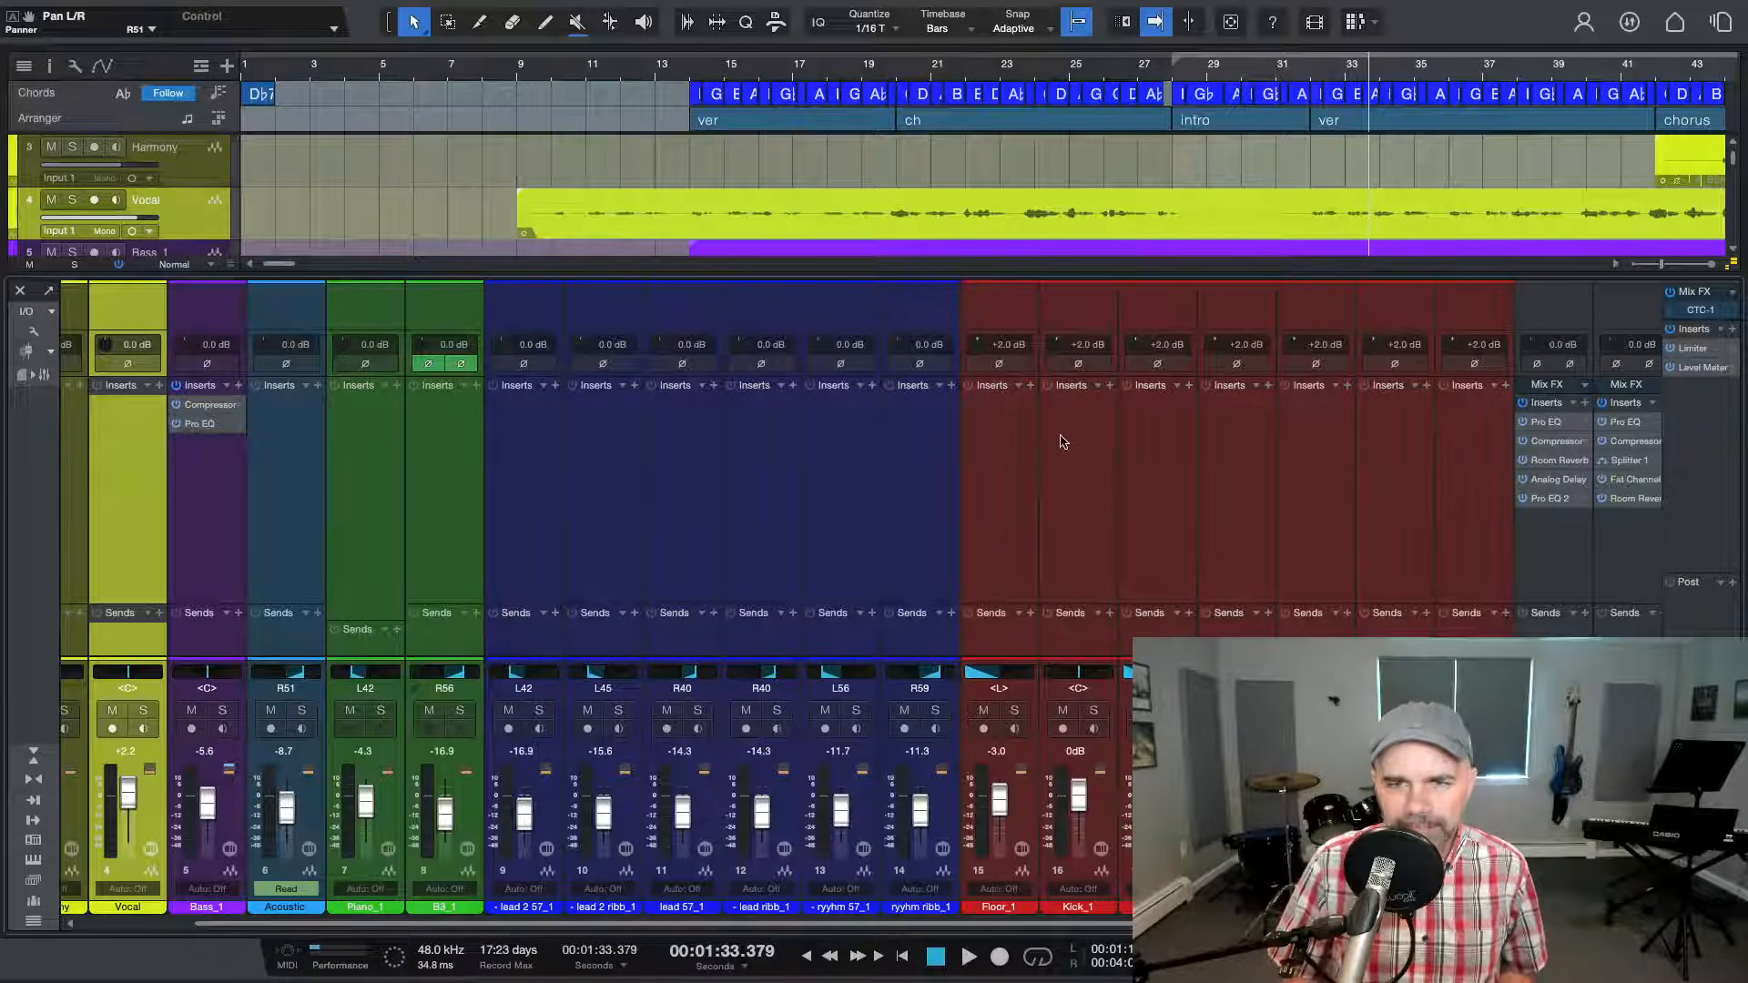
Select all drum channels from Floor_1 to Snare_1 and look over the console's grouping, visibility and channel component options
left_click(1002, 324)
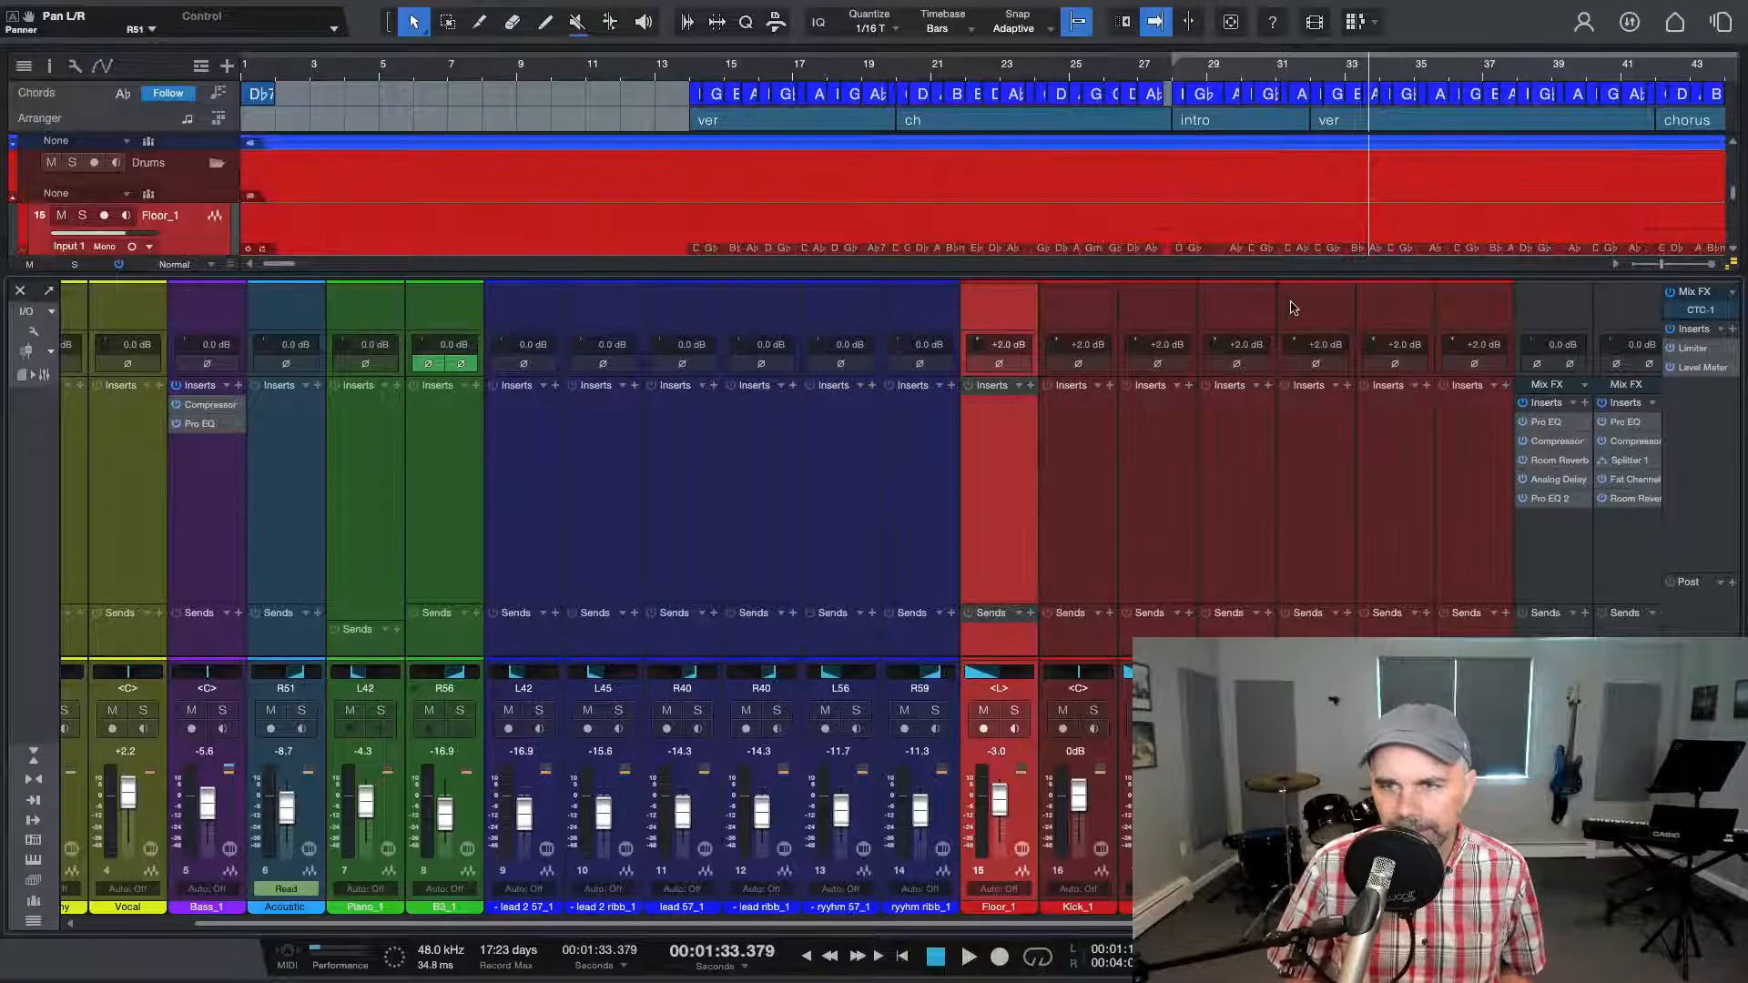
left_click(1483, 314, "shift")
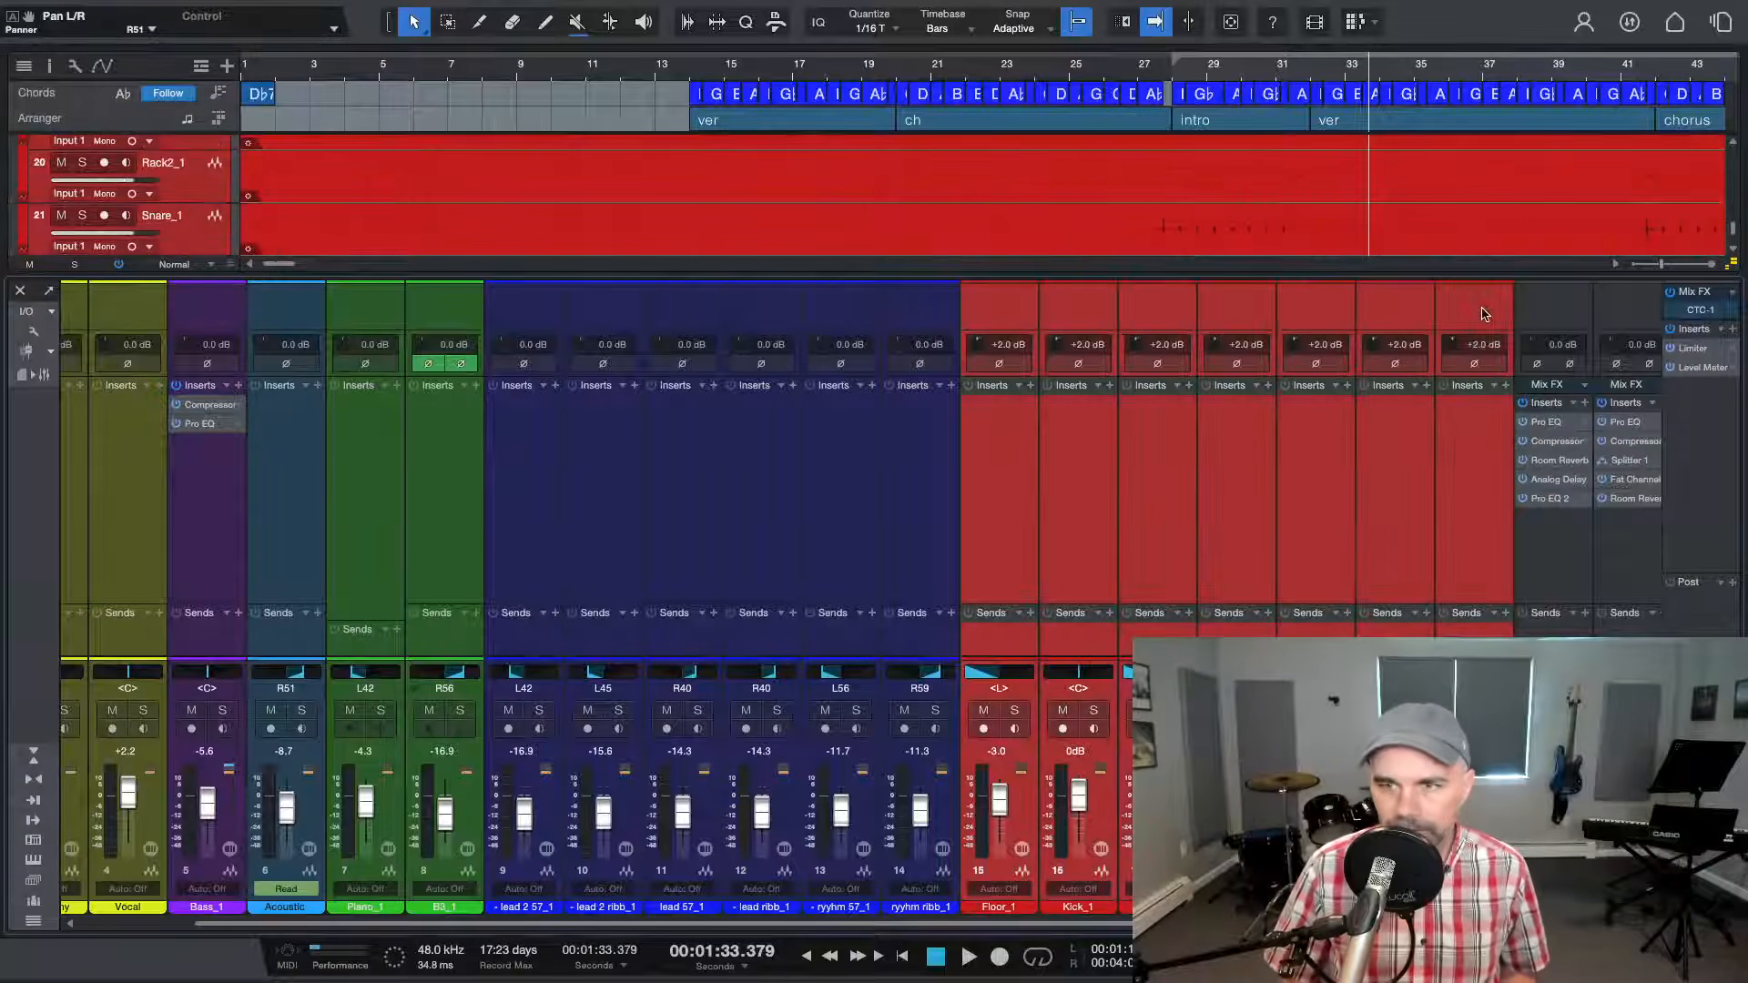
left_click(39, 335)
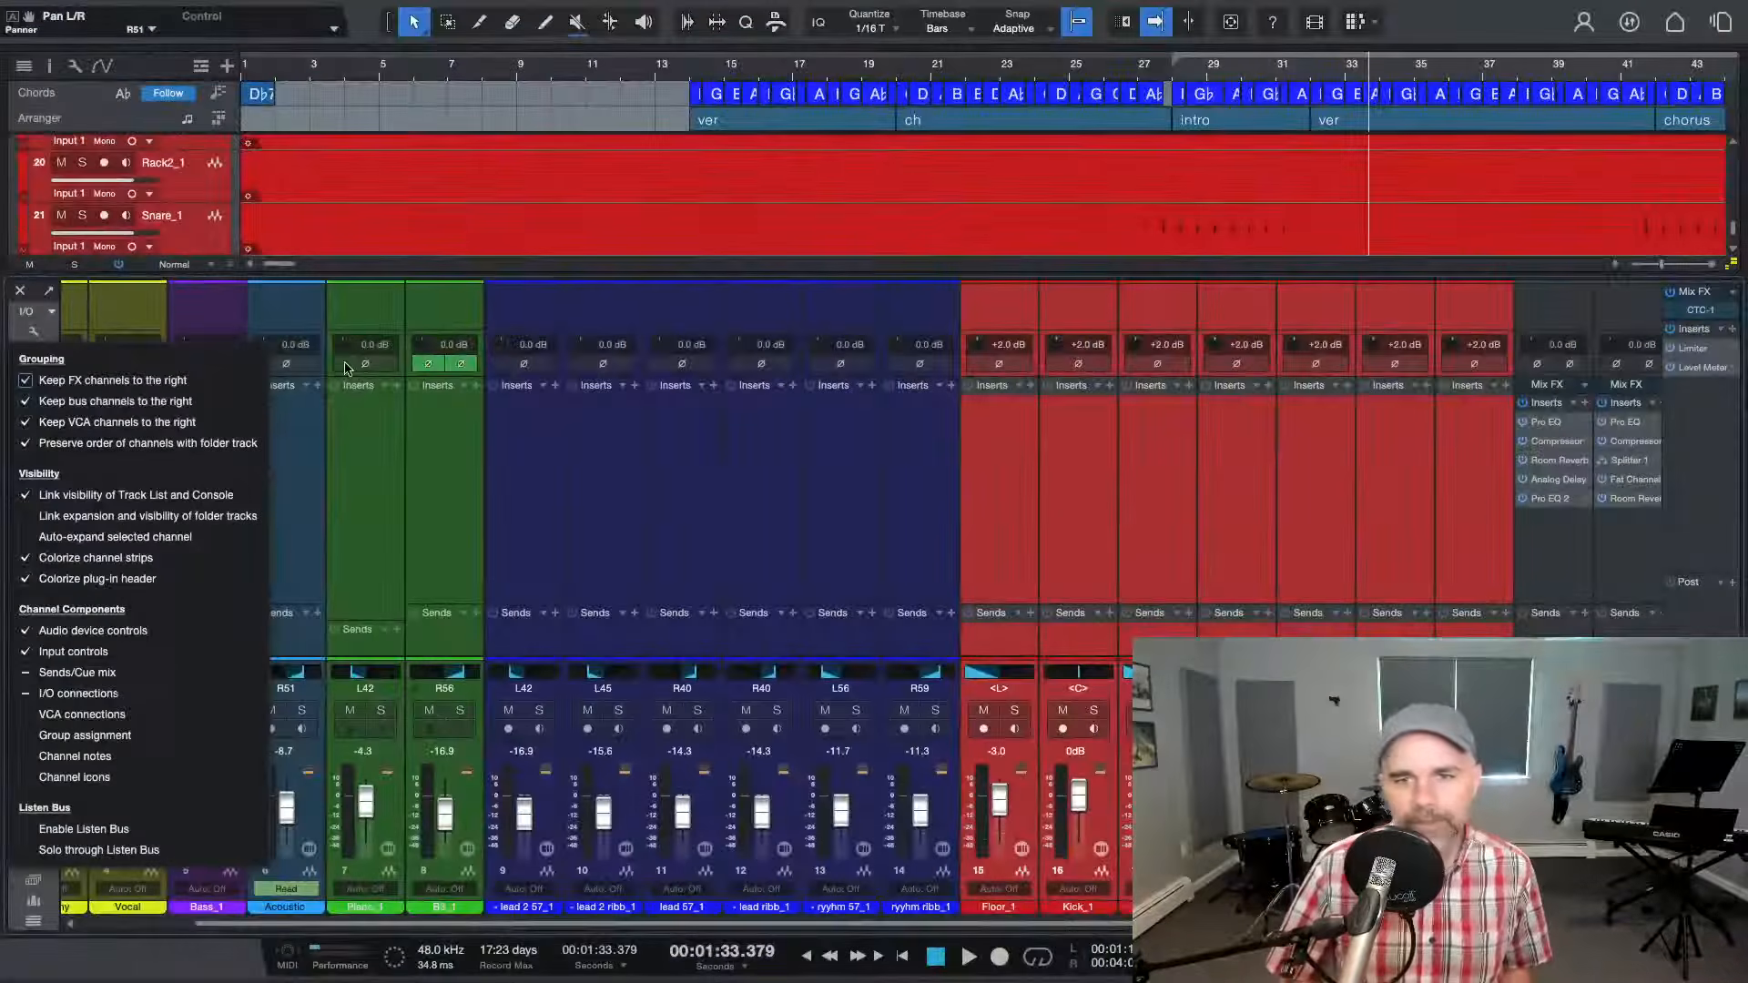
left_click(933, 446)
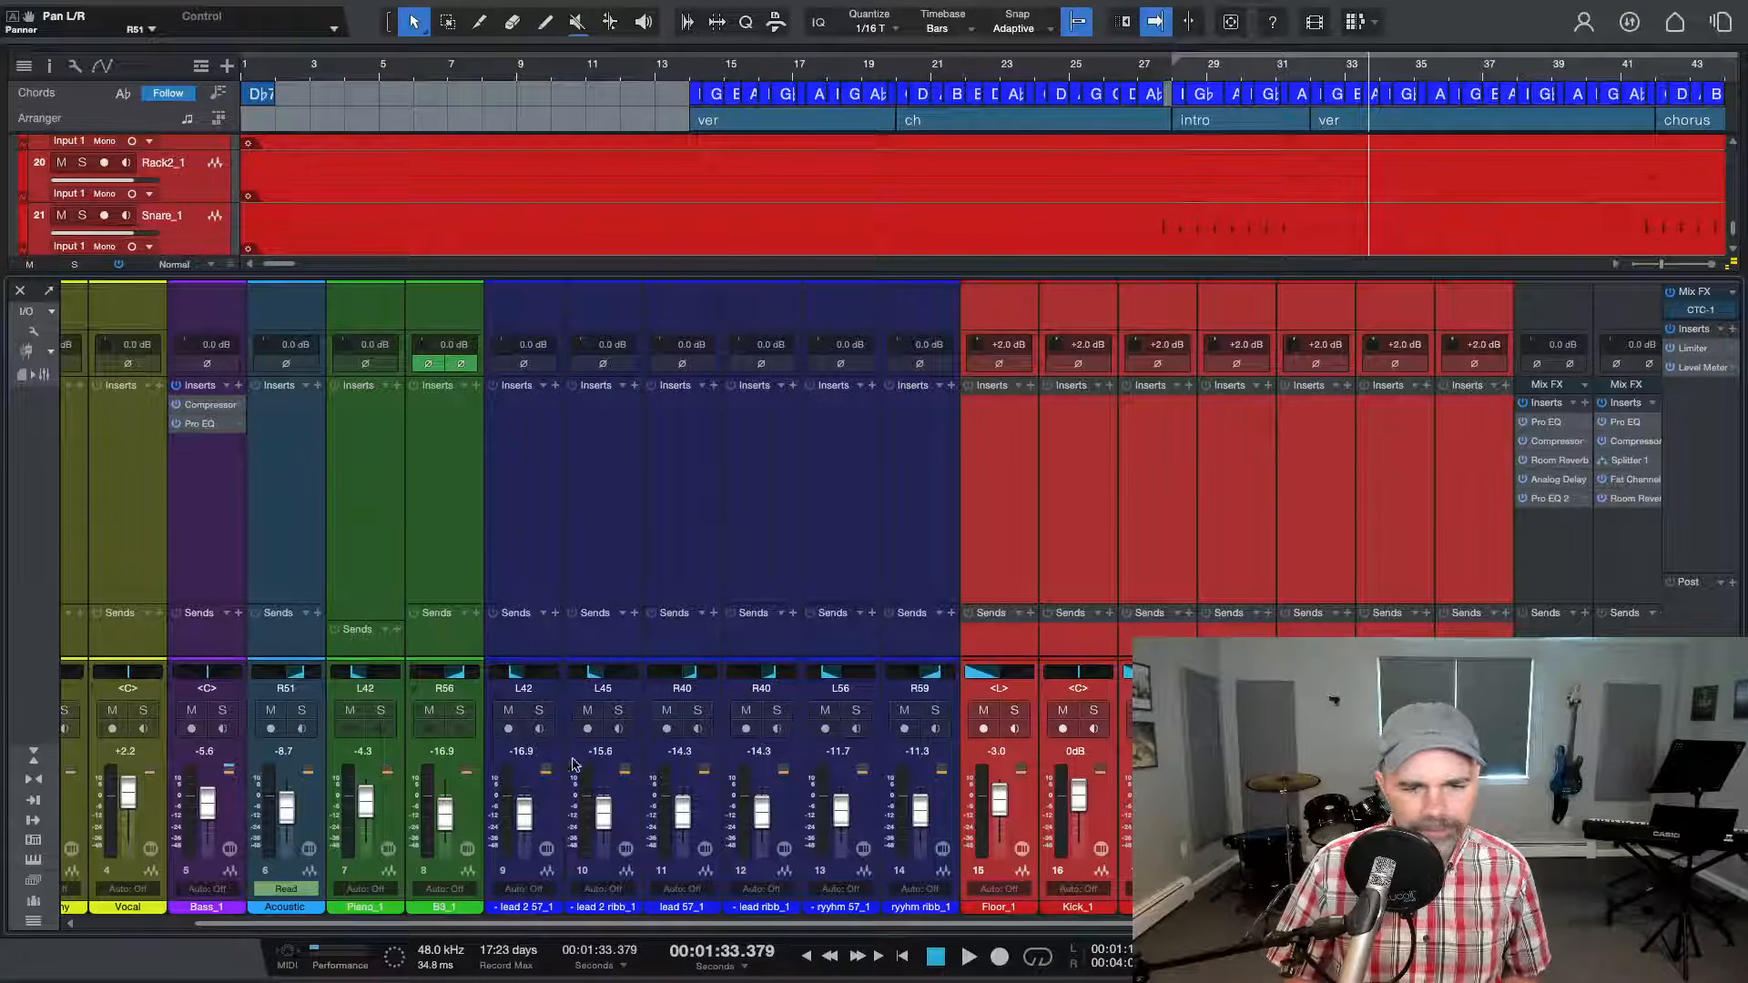
Solo the lead and rhythm guitar channels, play them from the chorus near bar 42, stop playback and clear the solo
left_click_drag(1275, 923, 1356, 923)
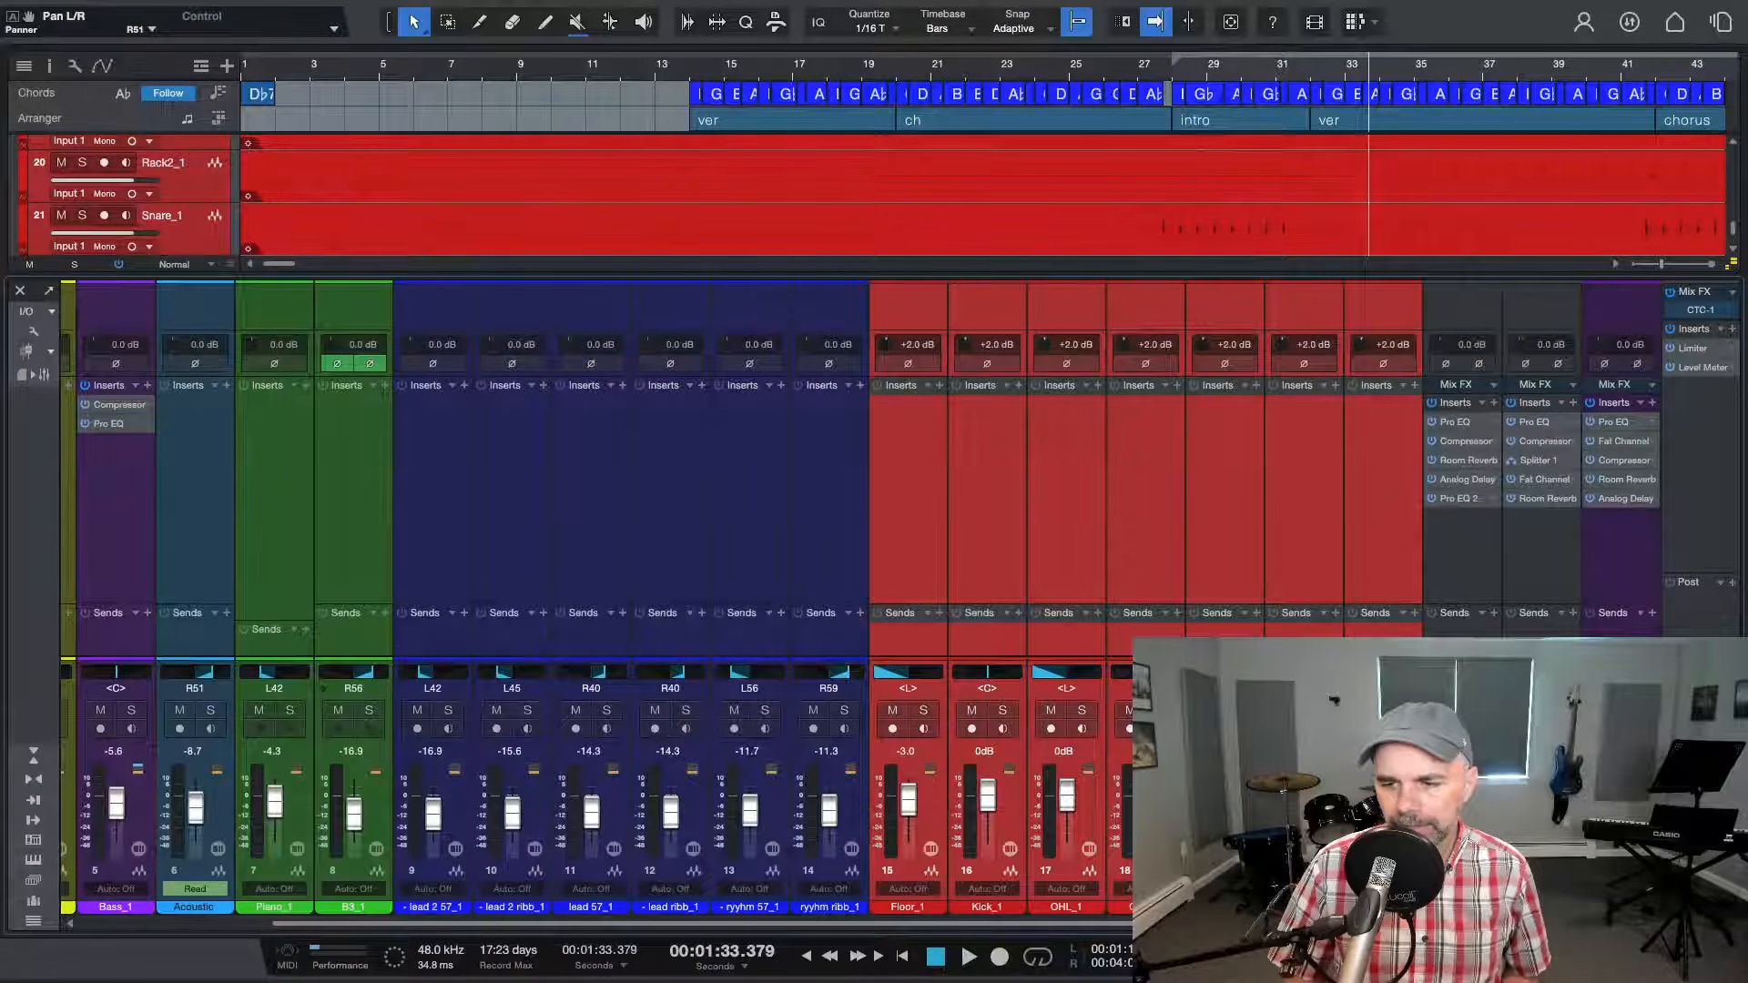
key("s")
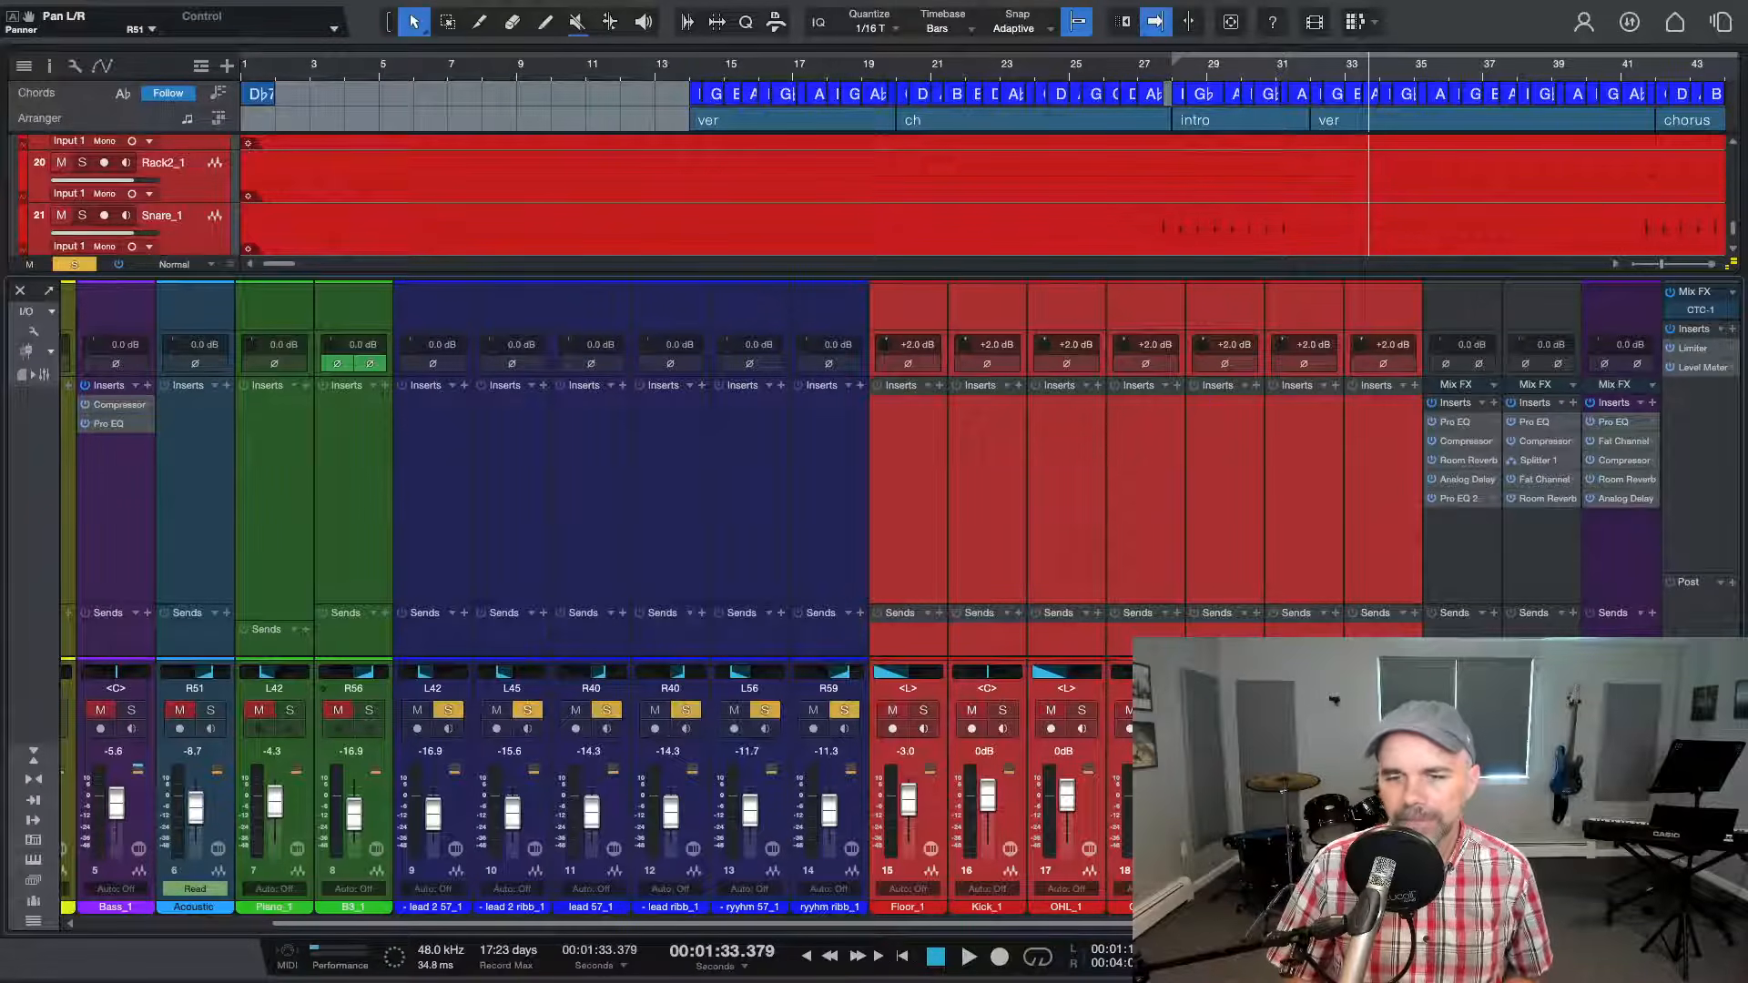
key("space")
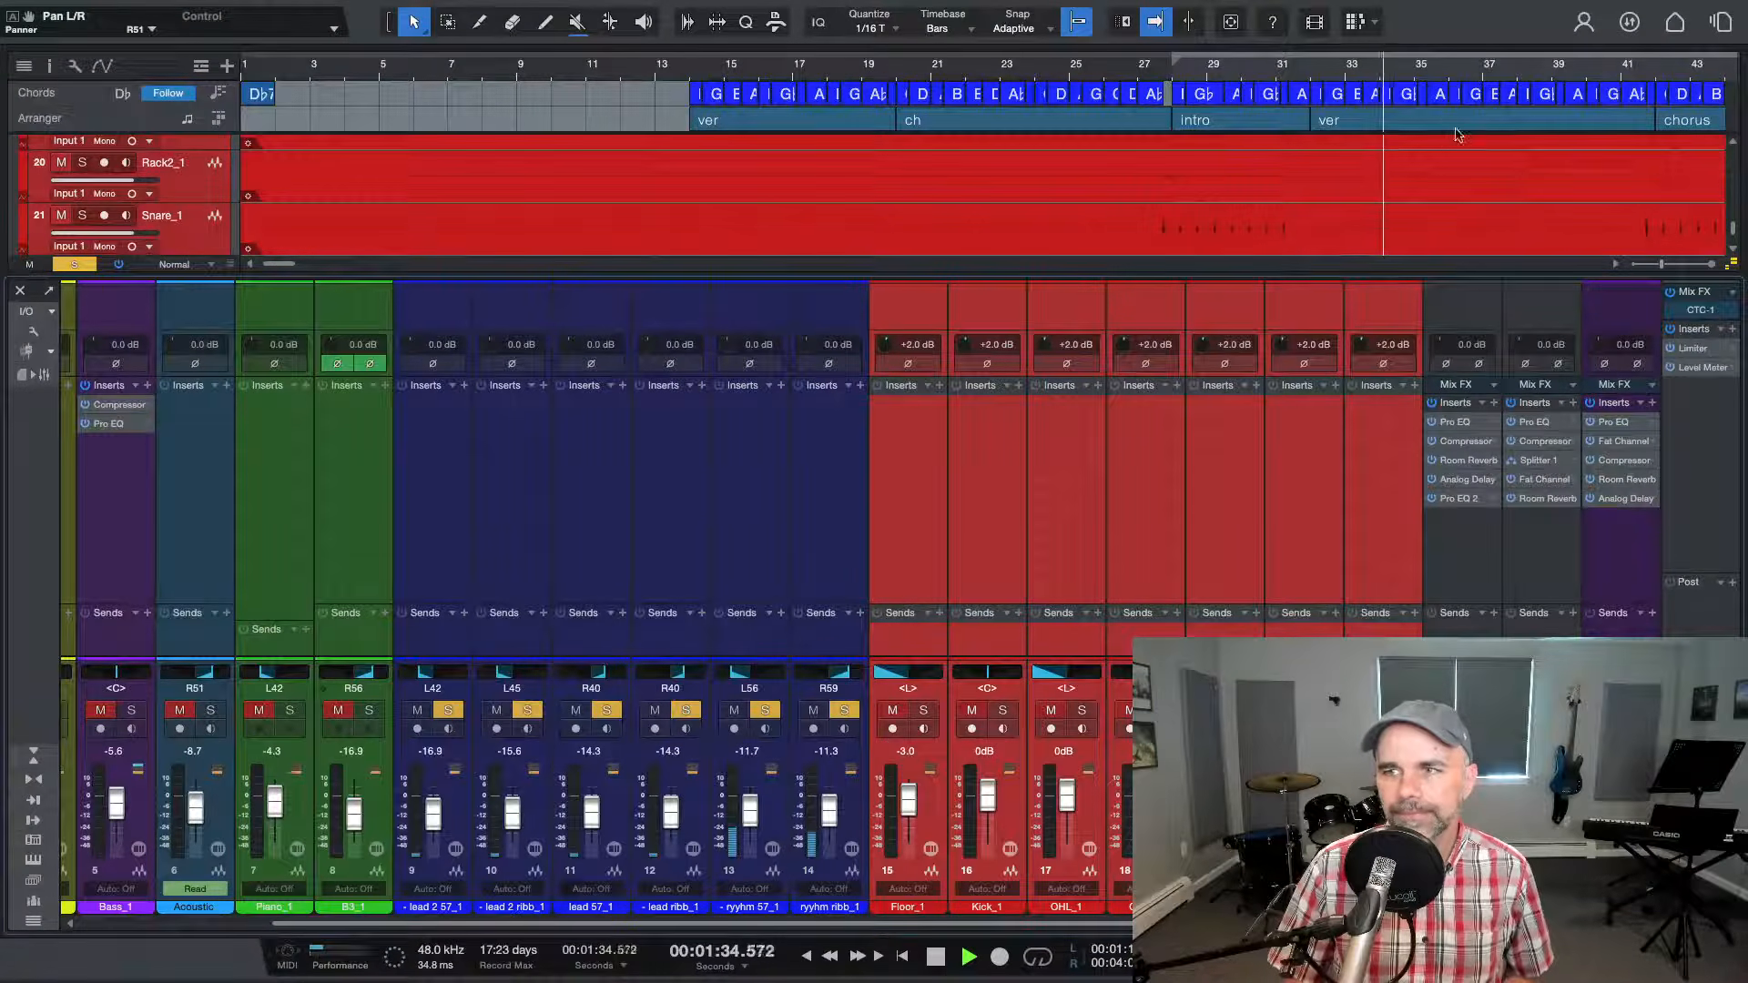
left_click(1673, 80)
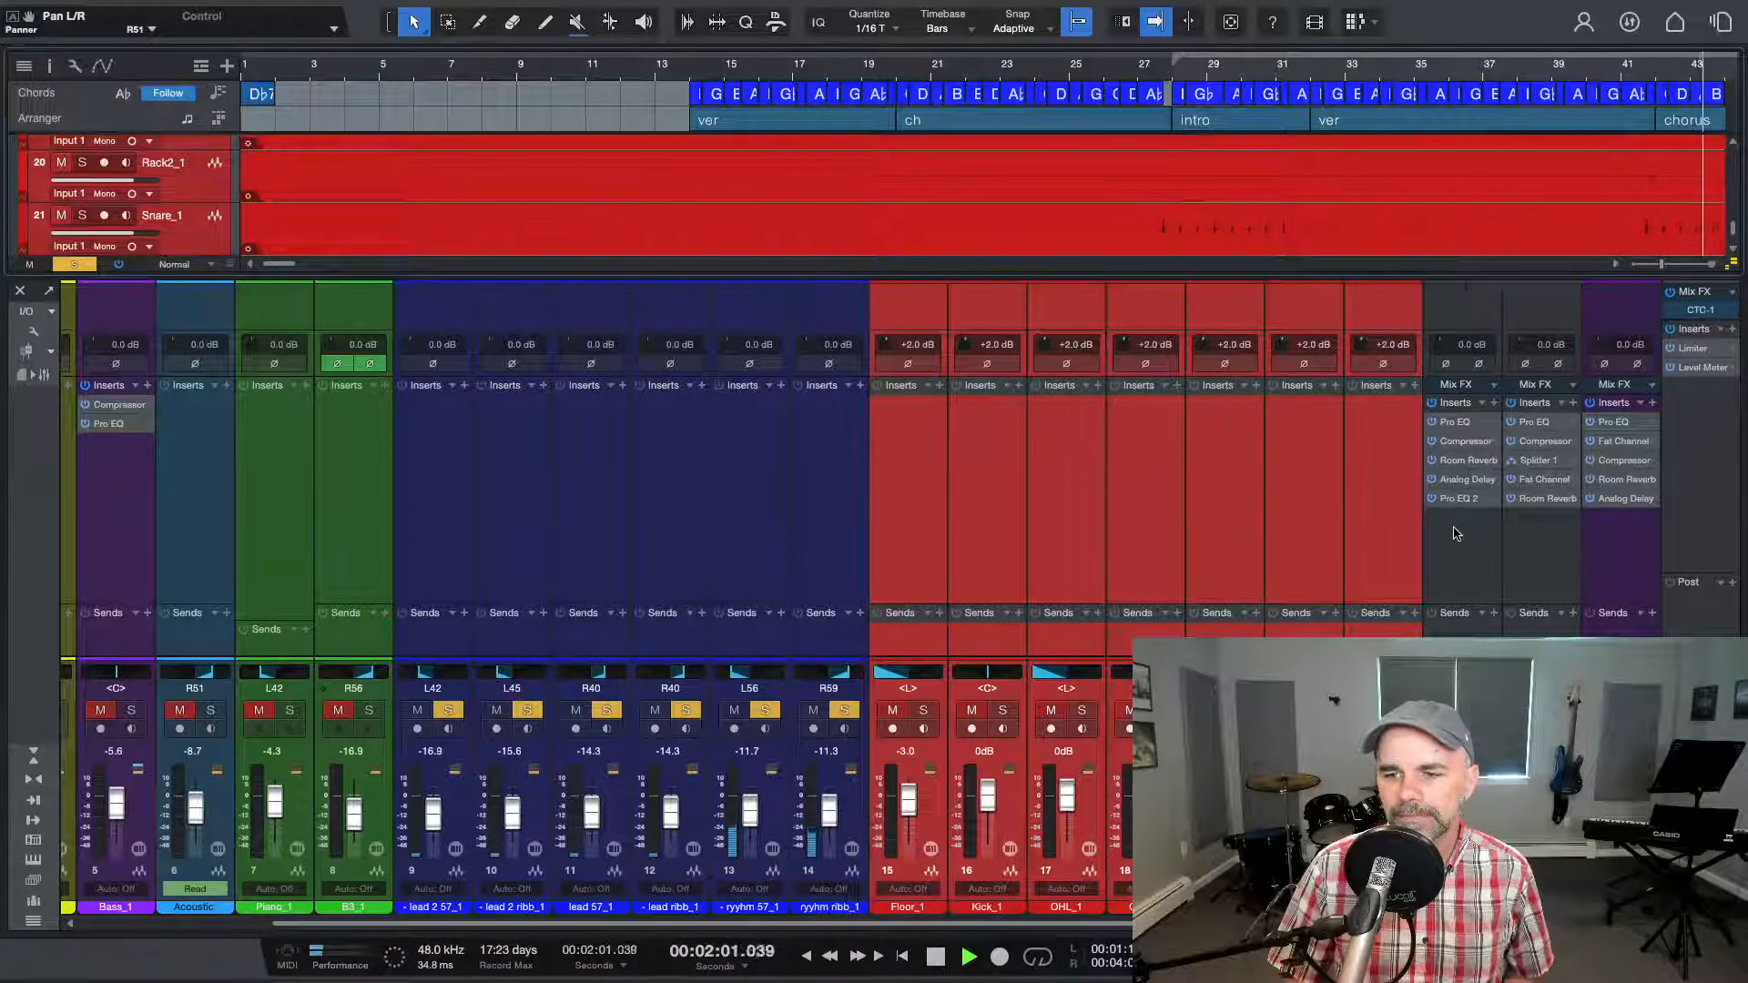
key("space")
left_click(1477, 710)
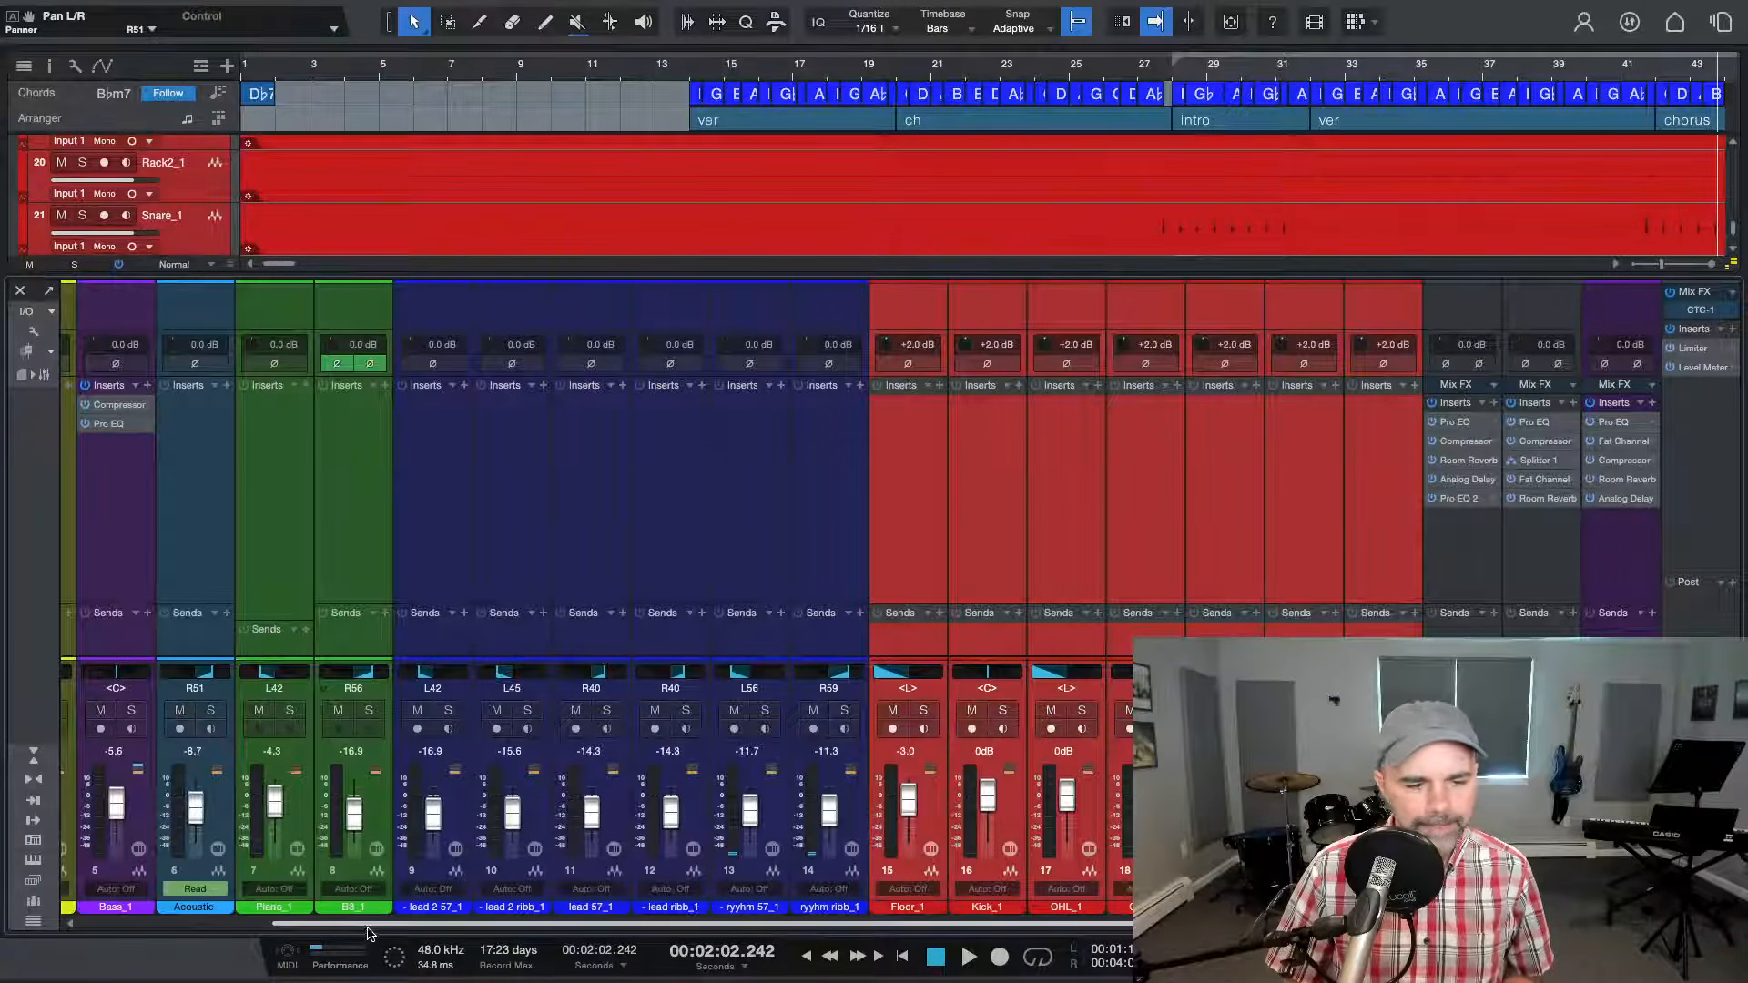
Look across the console from Chord Preview to the bus channels, and play the full mix from the chorus to check its balance
left_click_drag(371, 928, 172, 924)
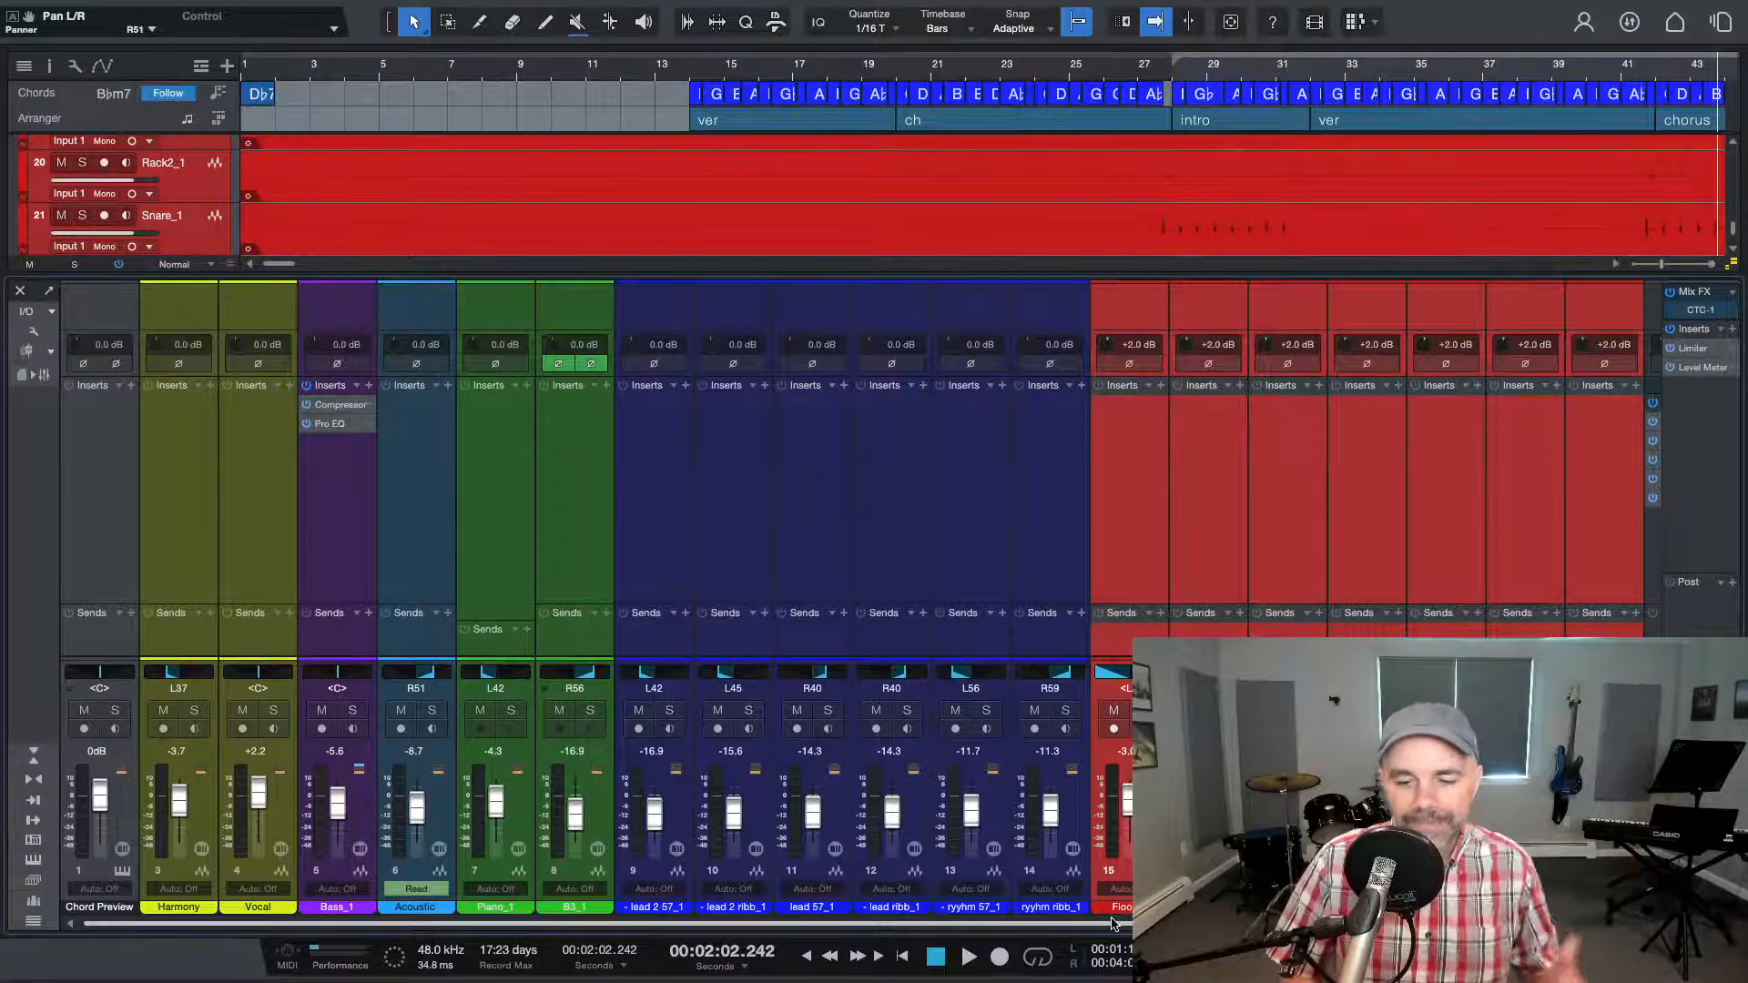
left_click_drag(1112, 924, 1297, 924)
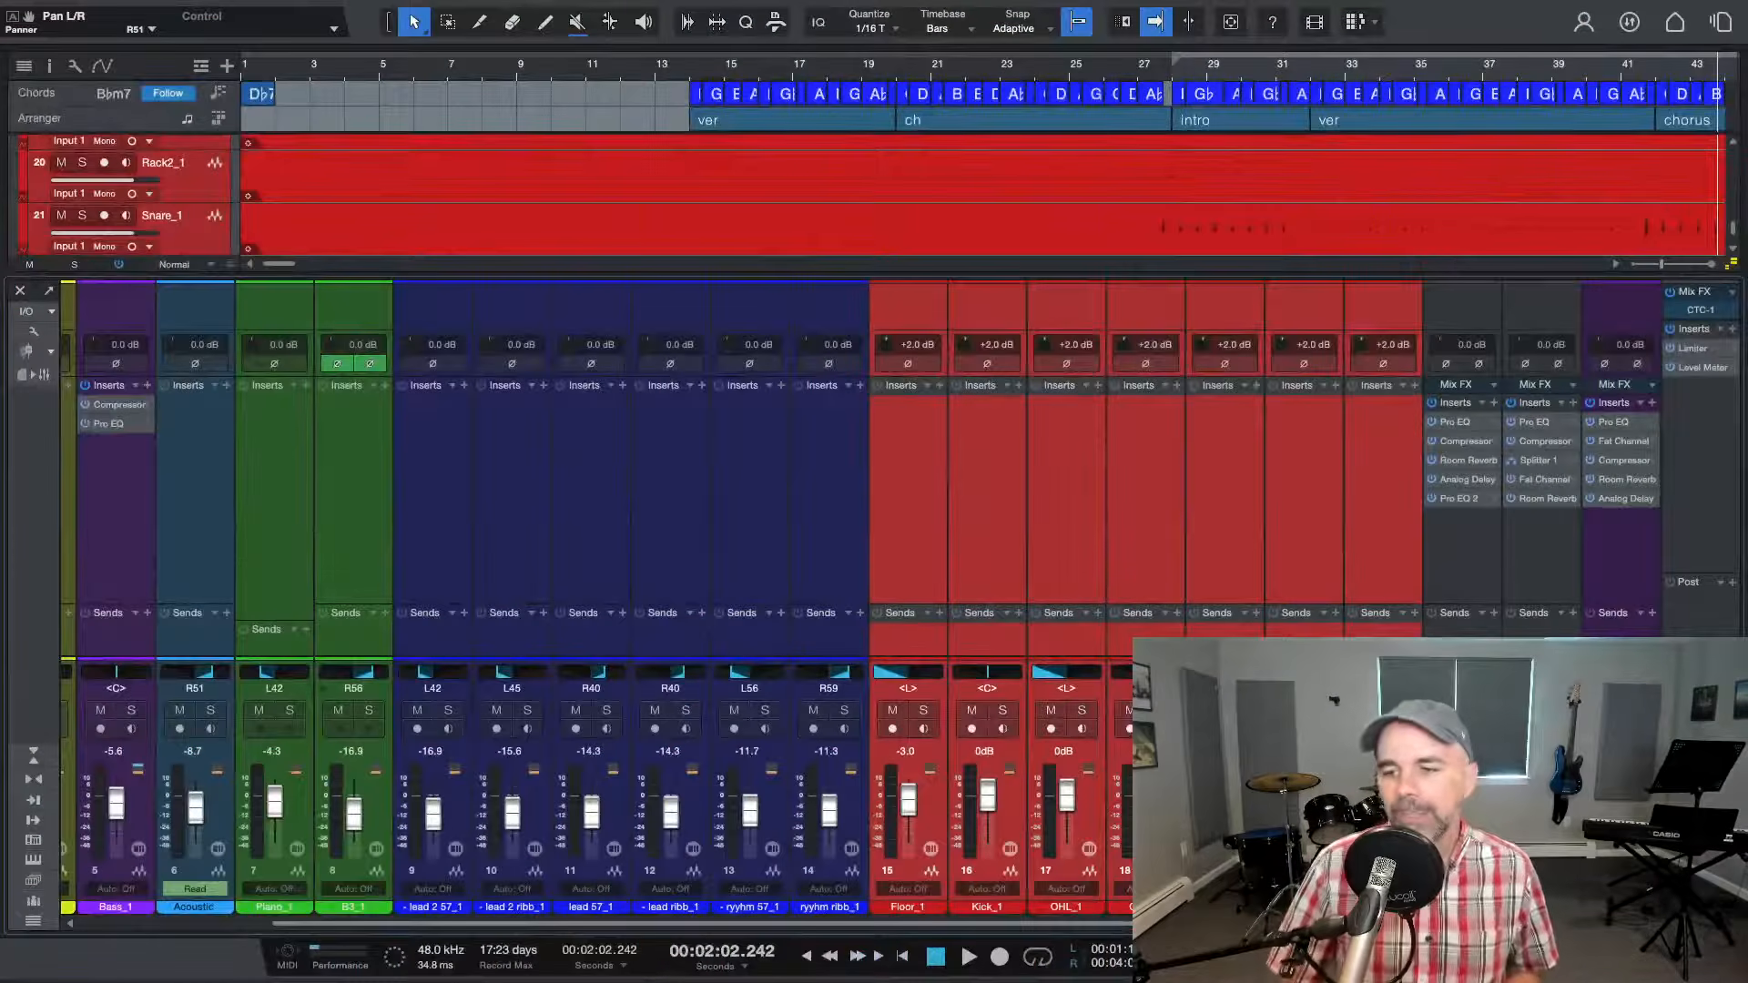
key("space")
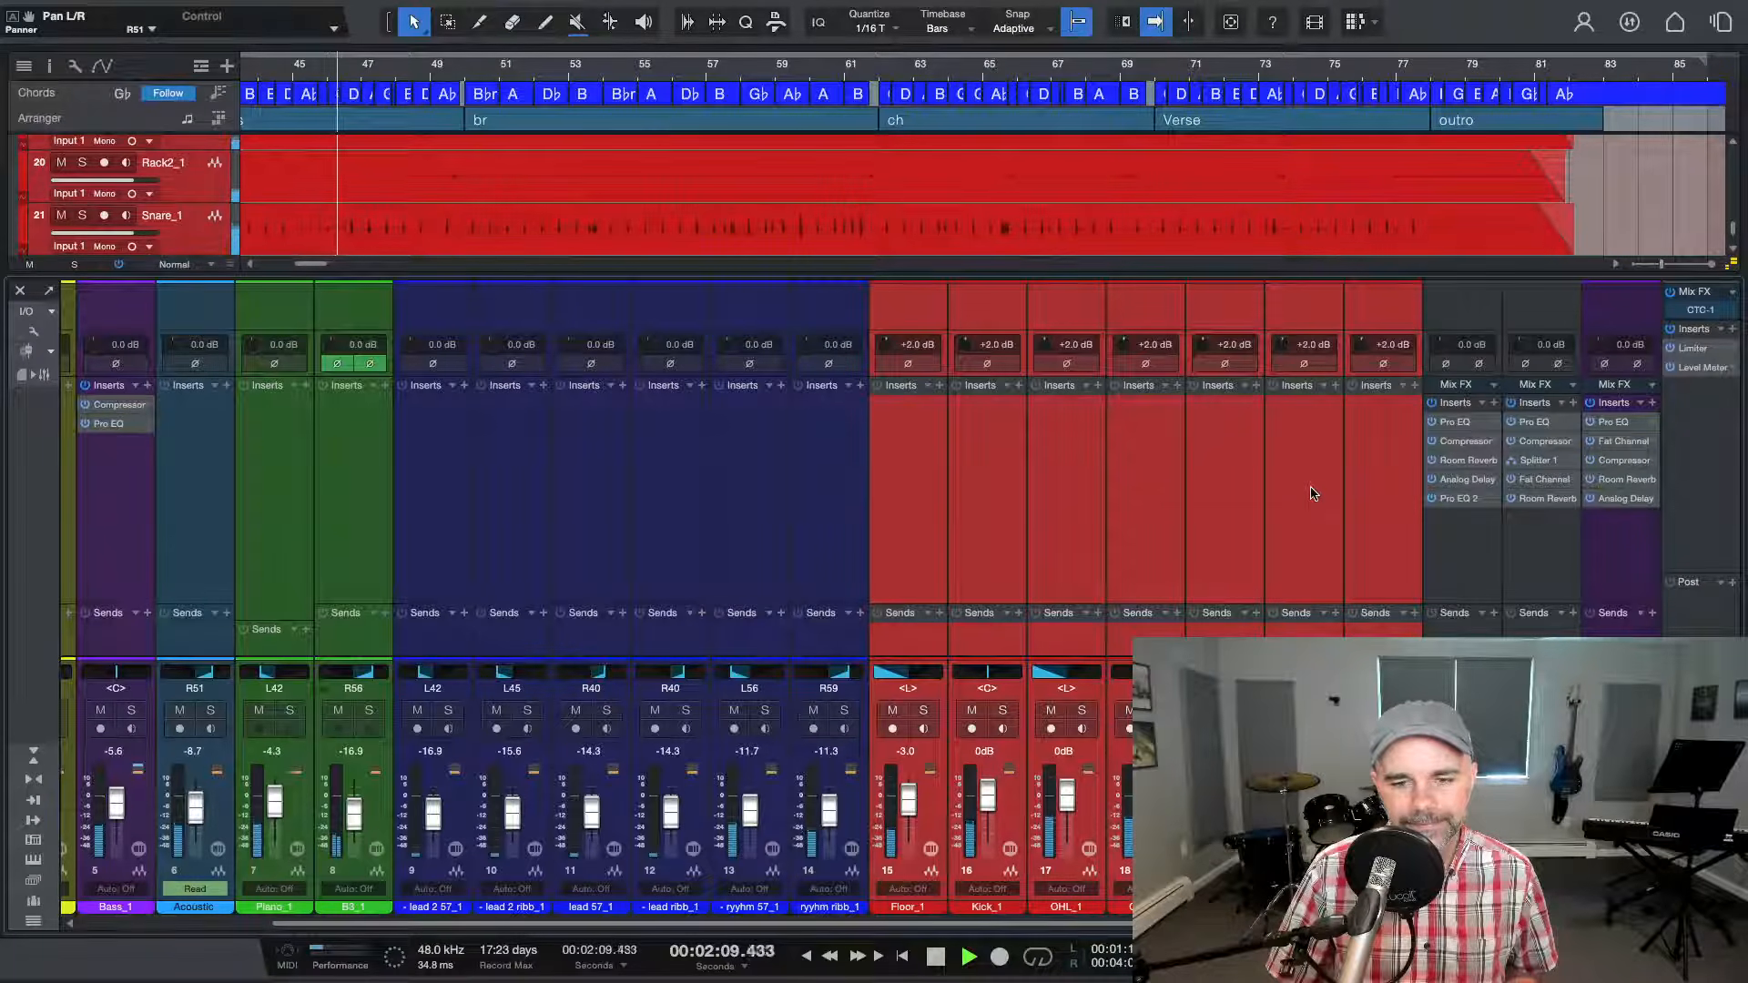
key("space")
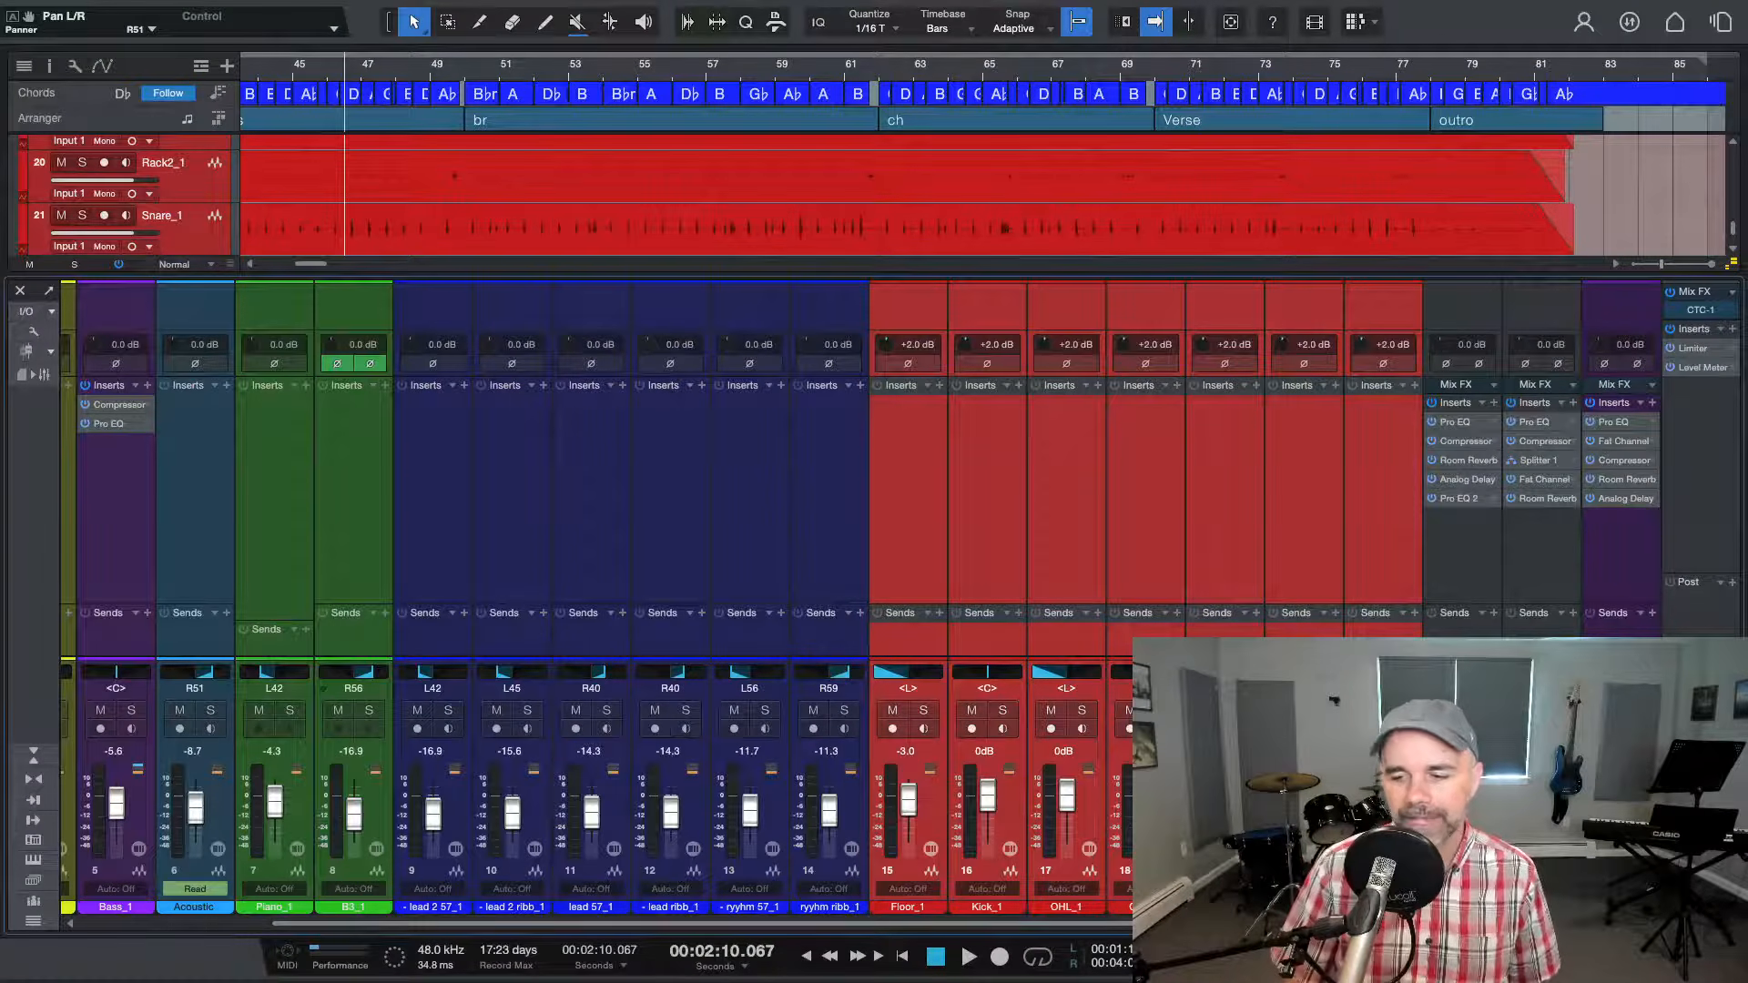
Look across the console, select all drum channels again, and review the options for adding a bus or VCA for them
left_click_drag(1044, 926, 819, 928)
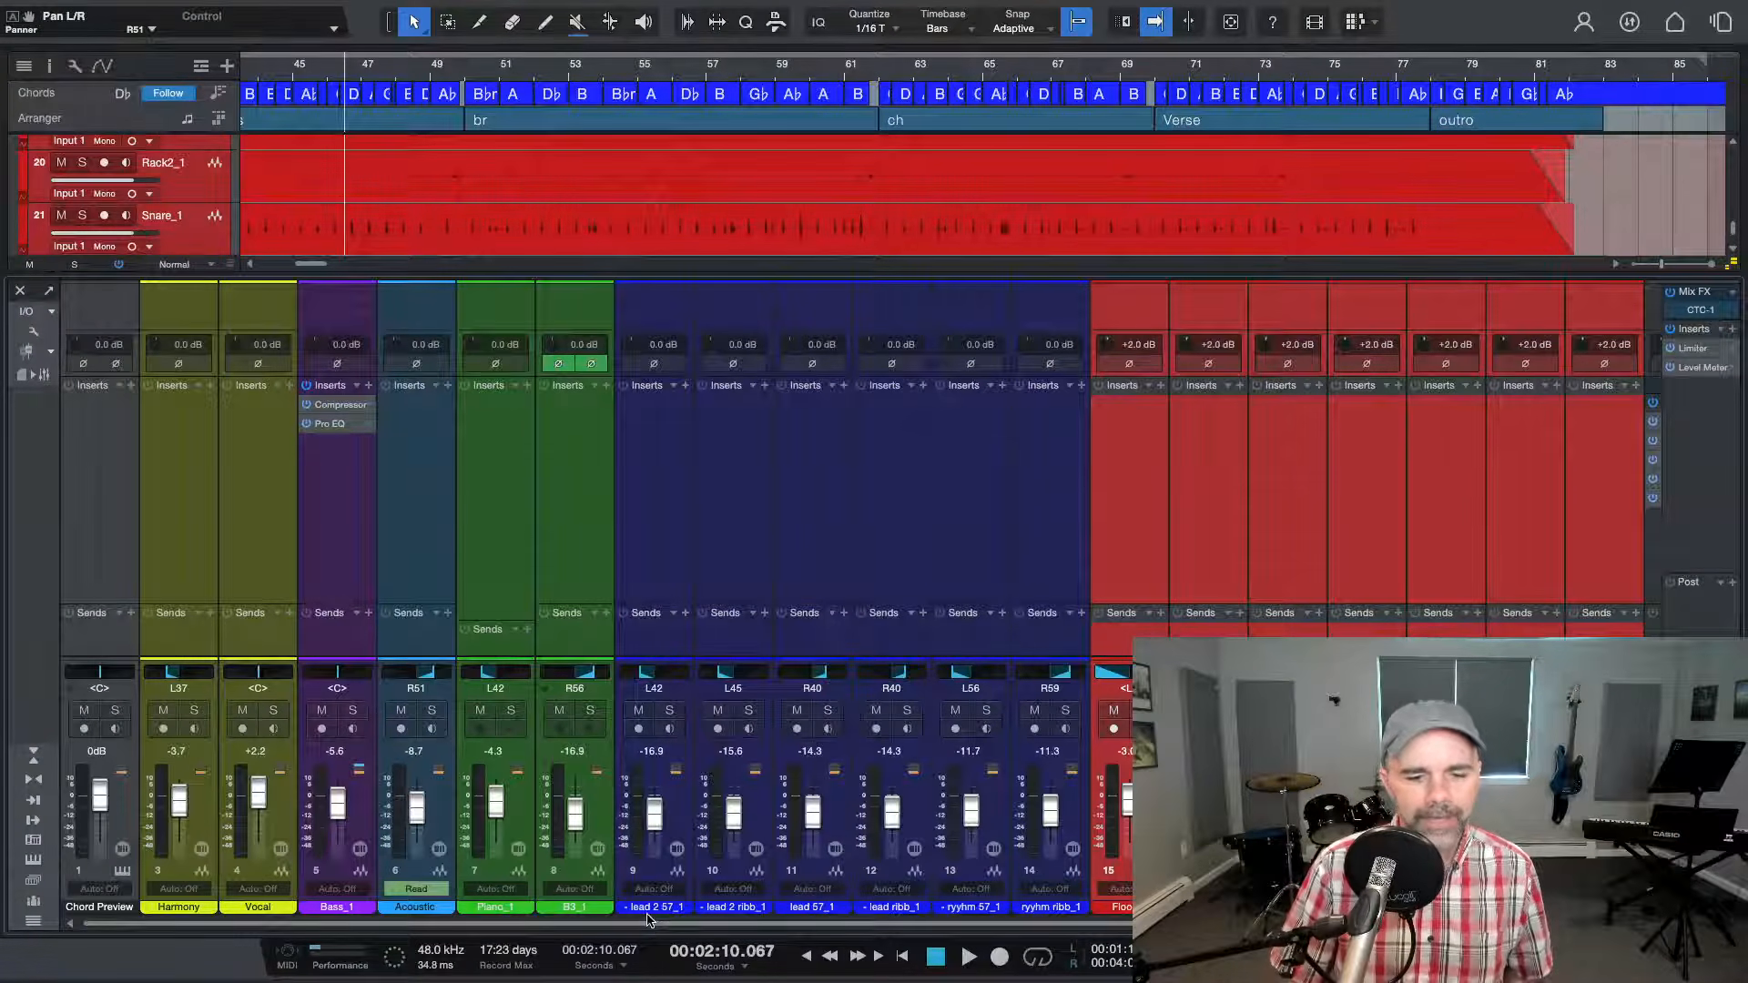
left_click_drag(653, 922, 902, 922)
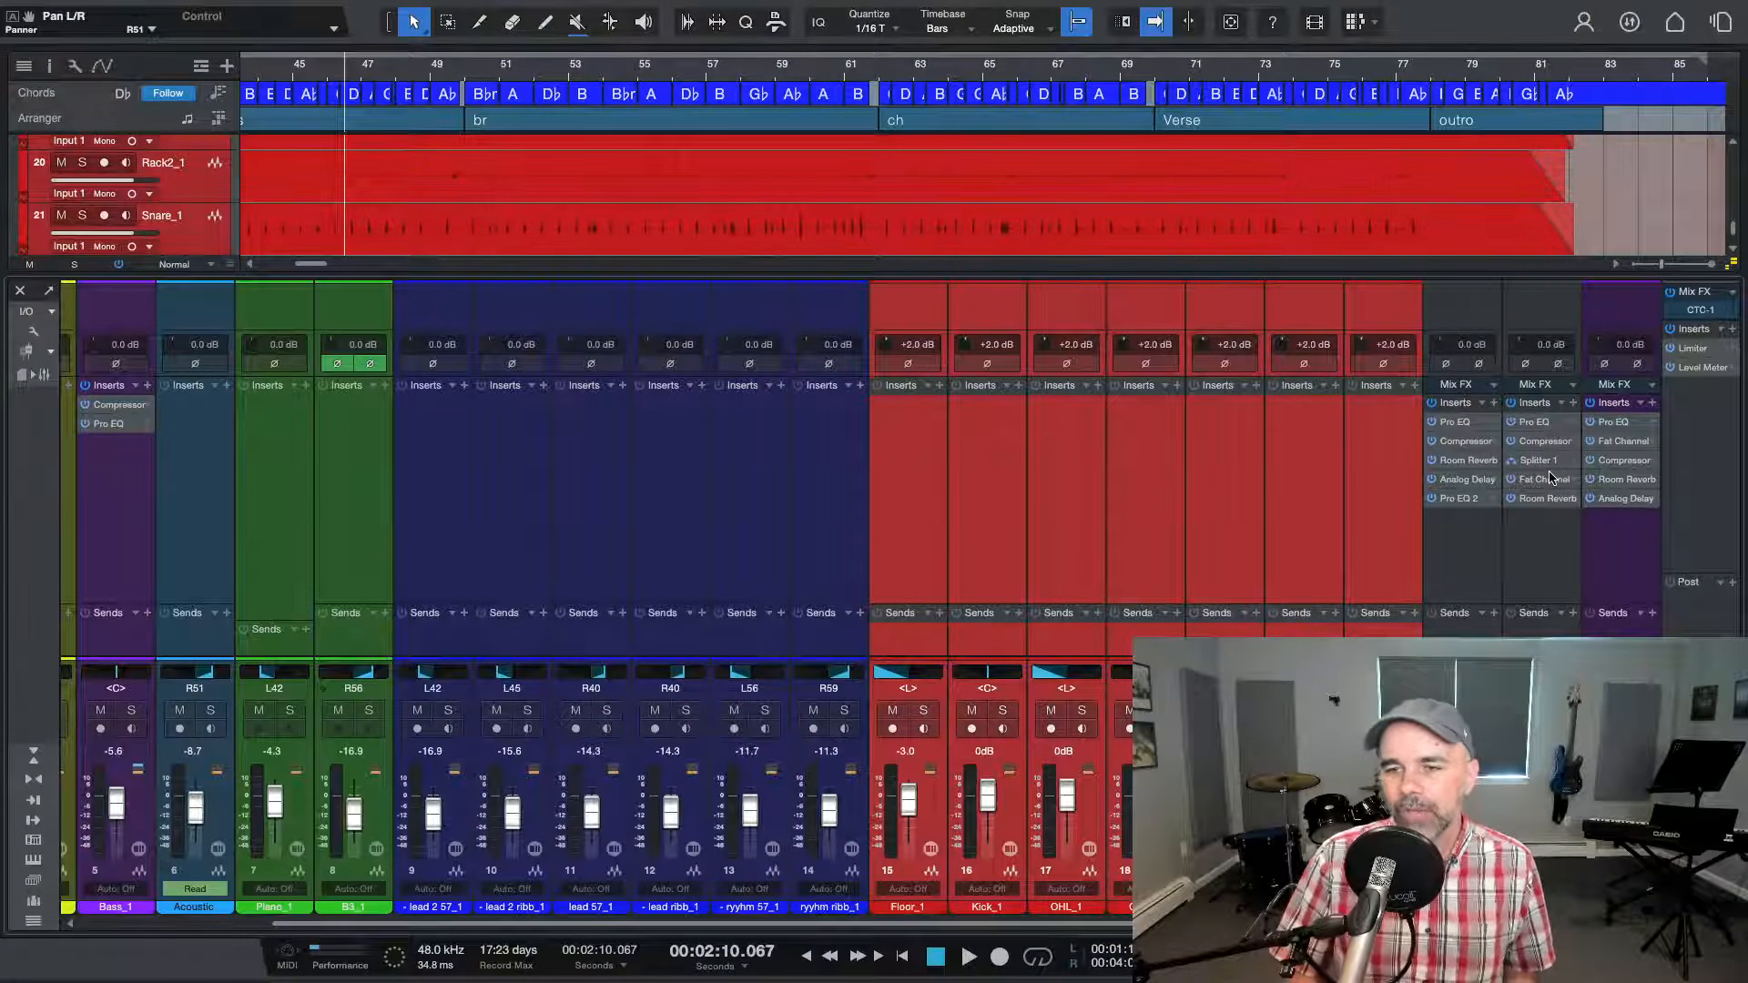
left_click(1397, 484)
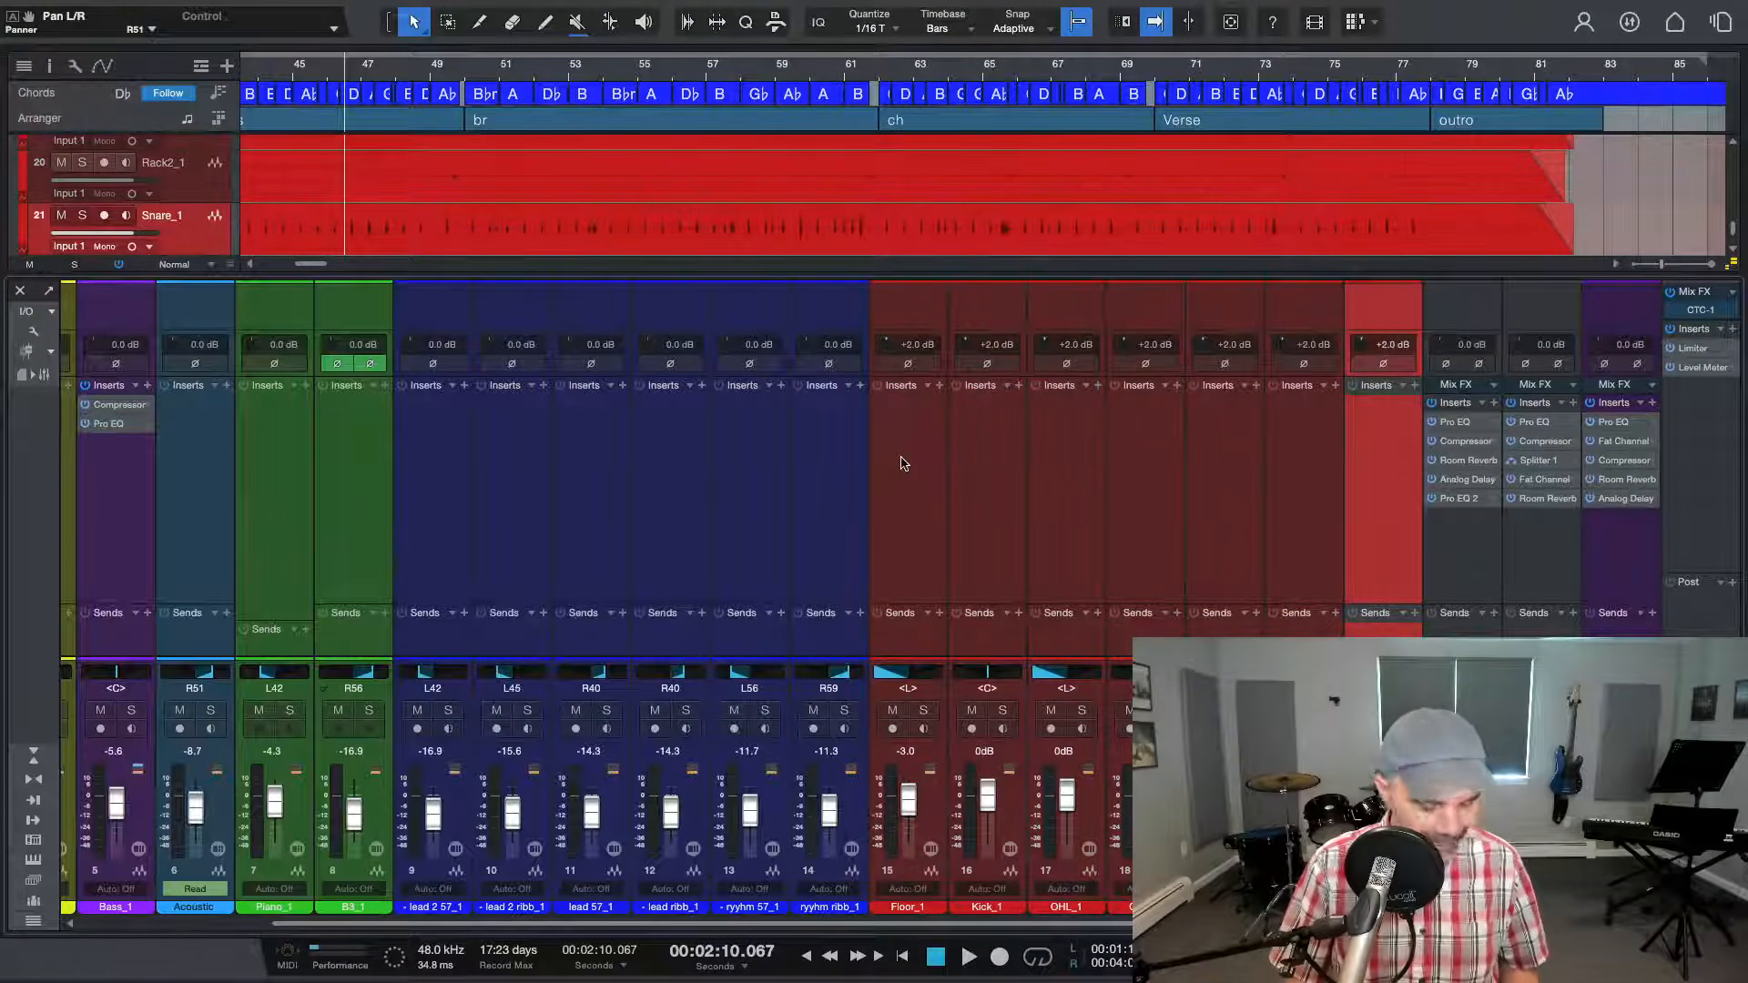
left_click(901, 463, "shift")
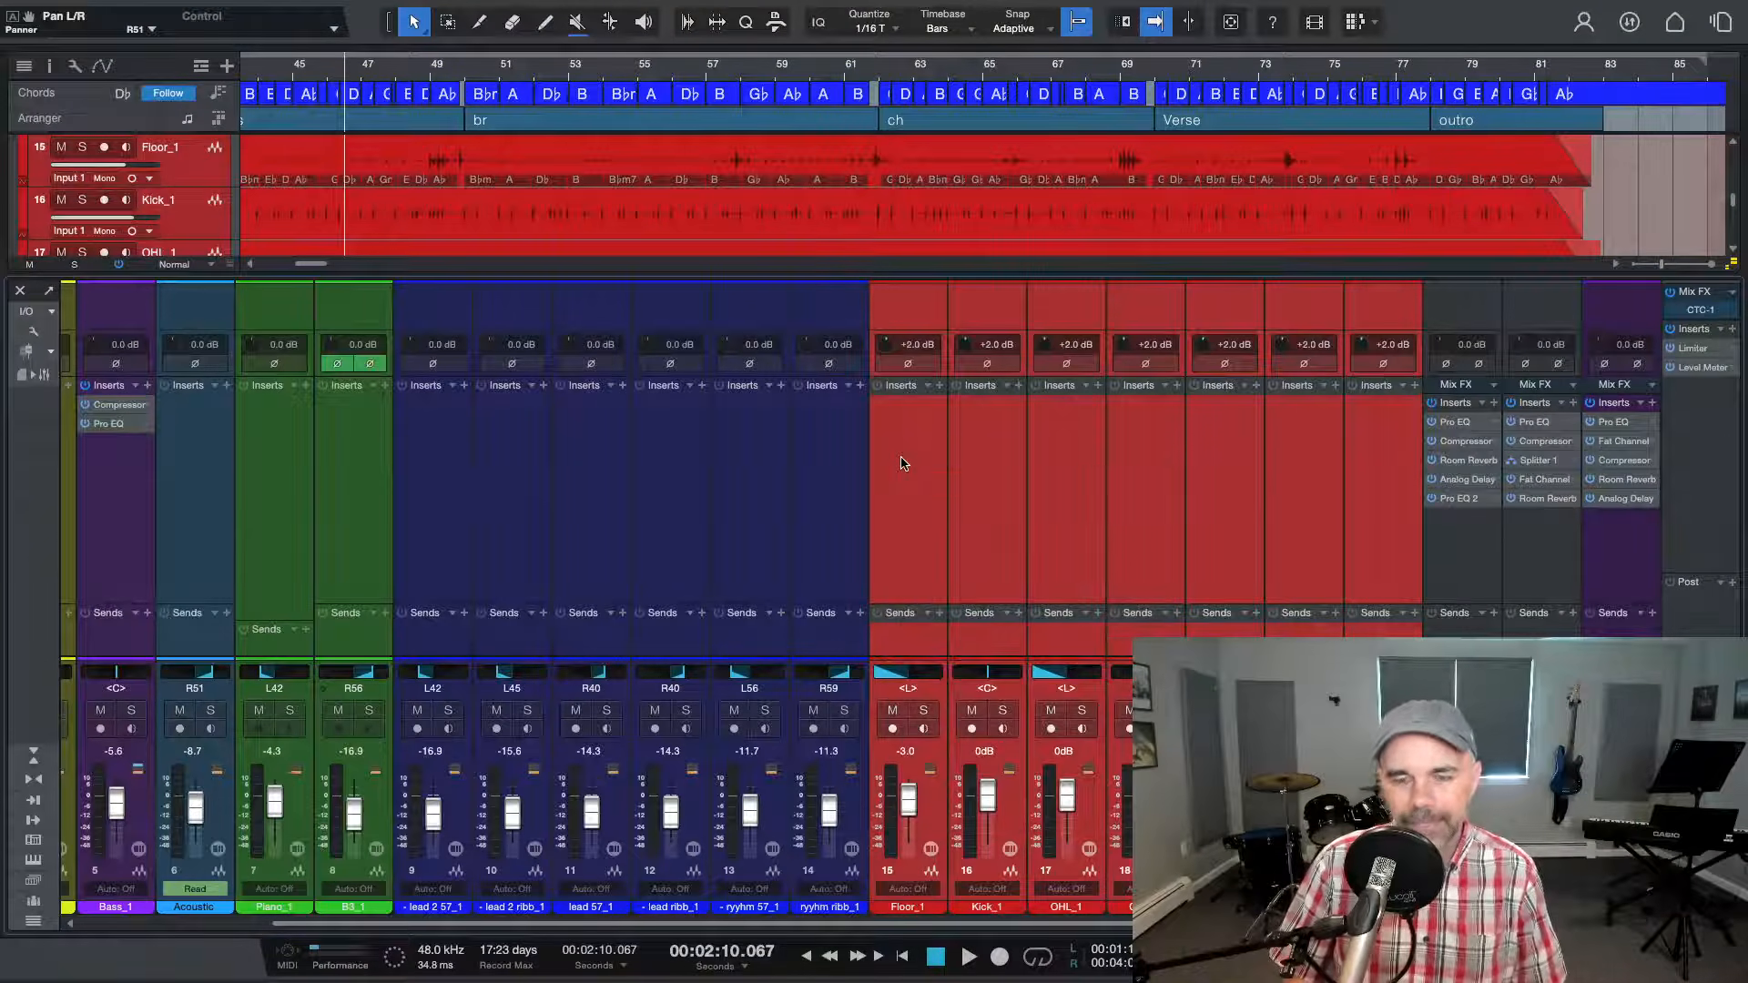
right_click(901, 463)
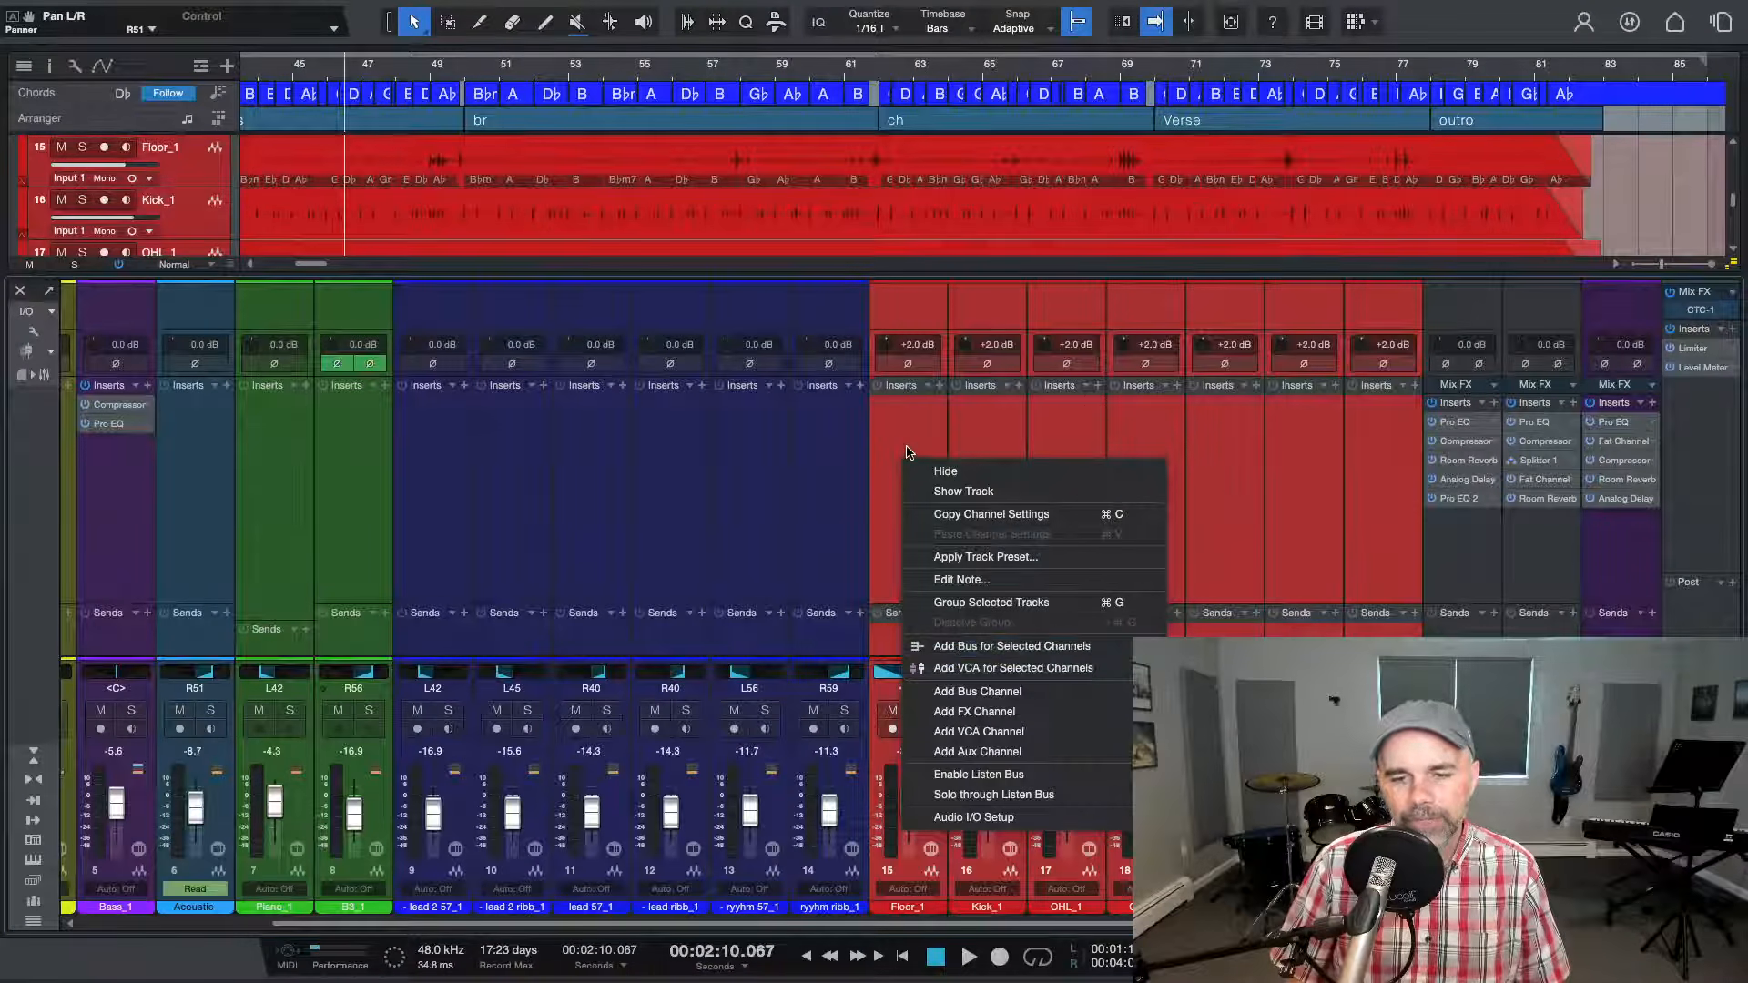
left_click(892, 411)
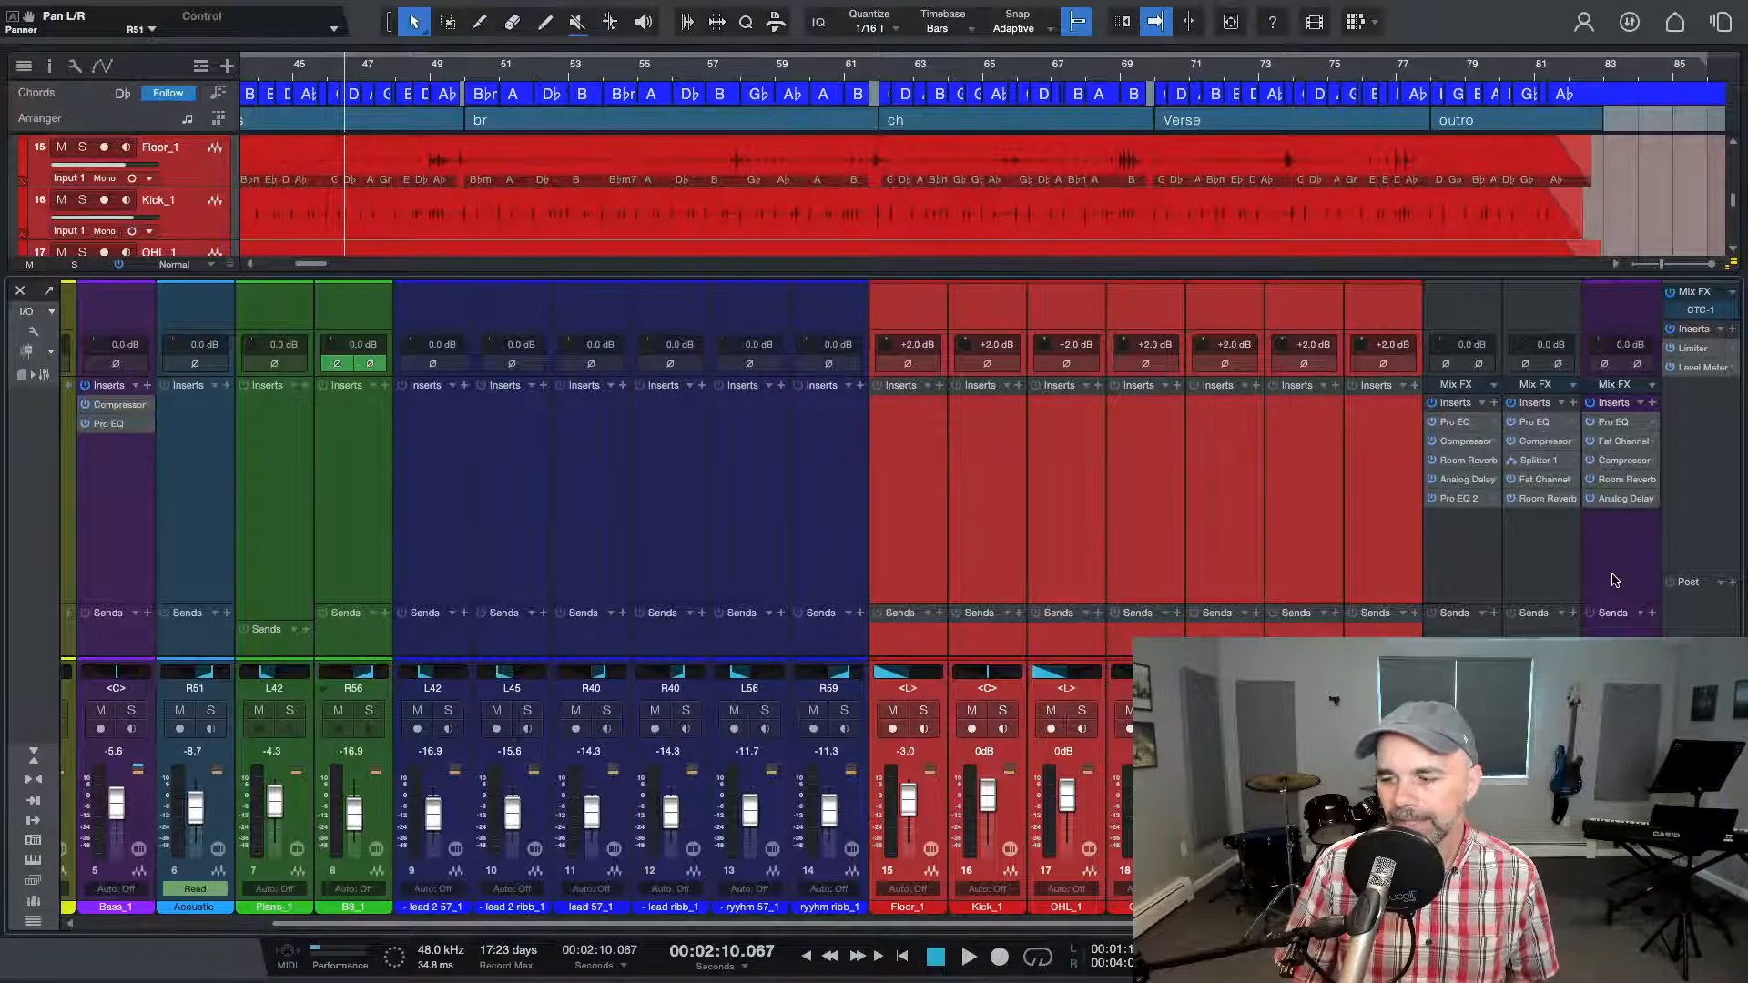
Play the mix from near bar 46, solo the drum bus and add the guitars, hear the guitars alone, clear the solos and stop
left_click(1520, 569)
left_click(1468, 568)
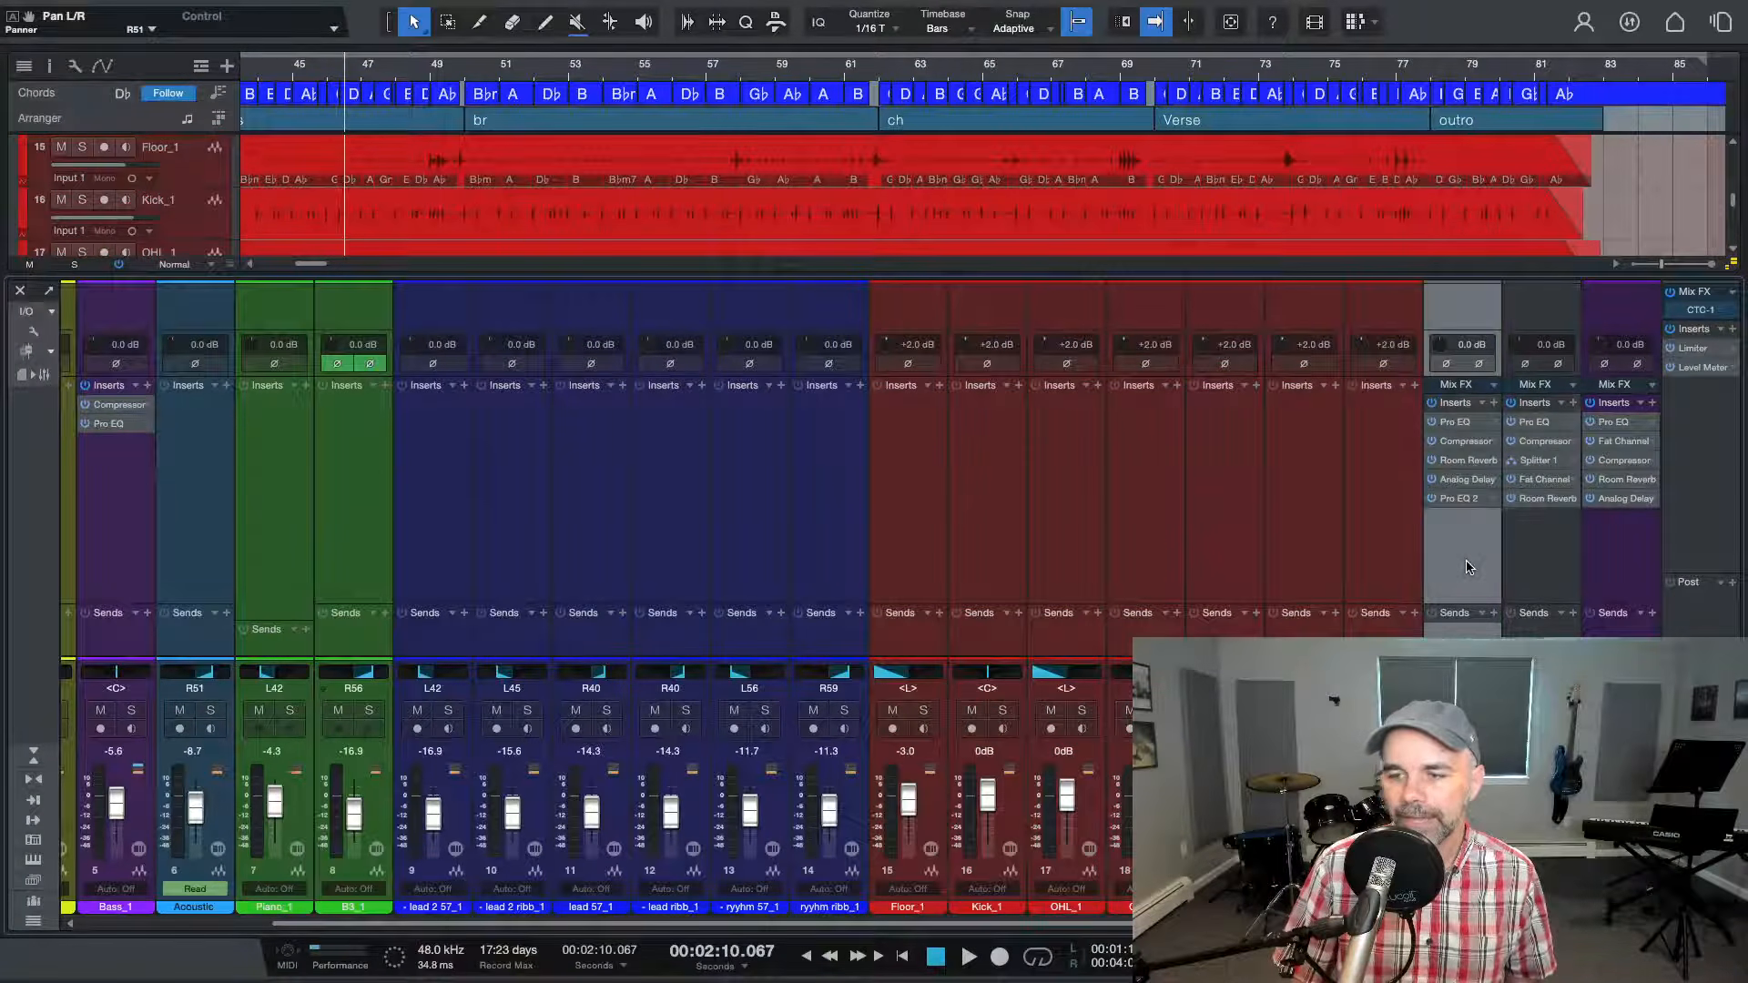
key("space")
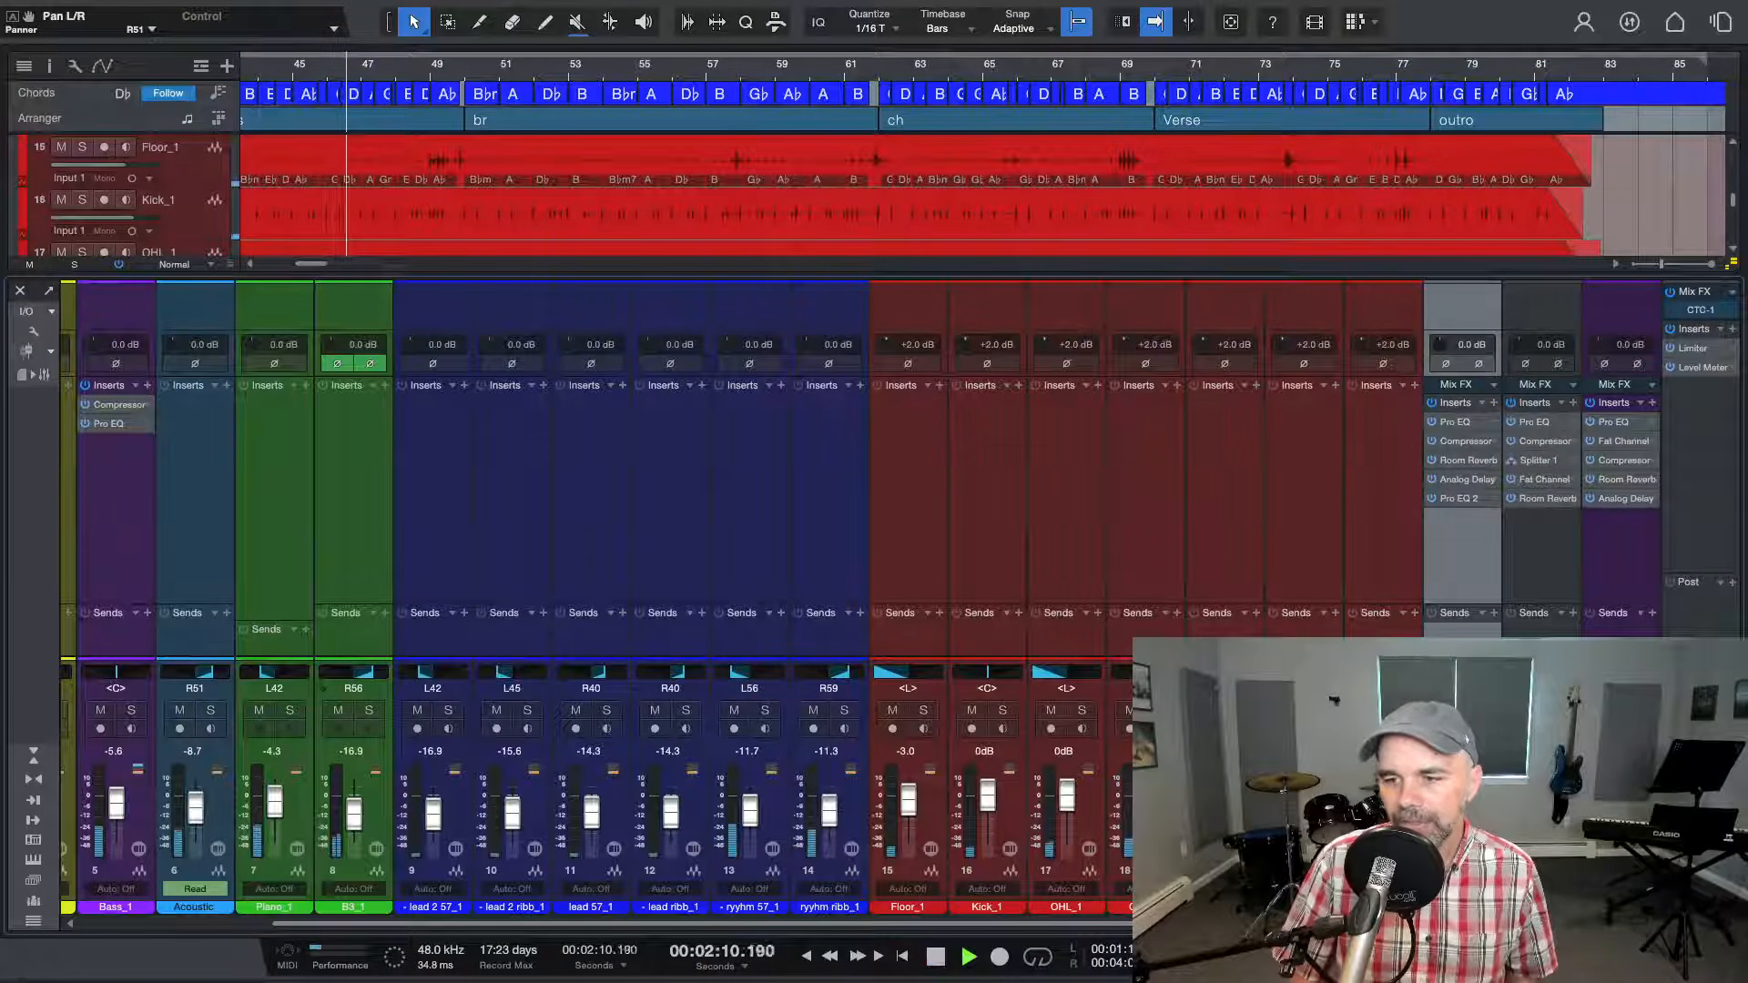
key("s")
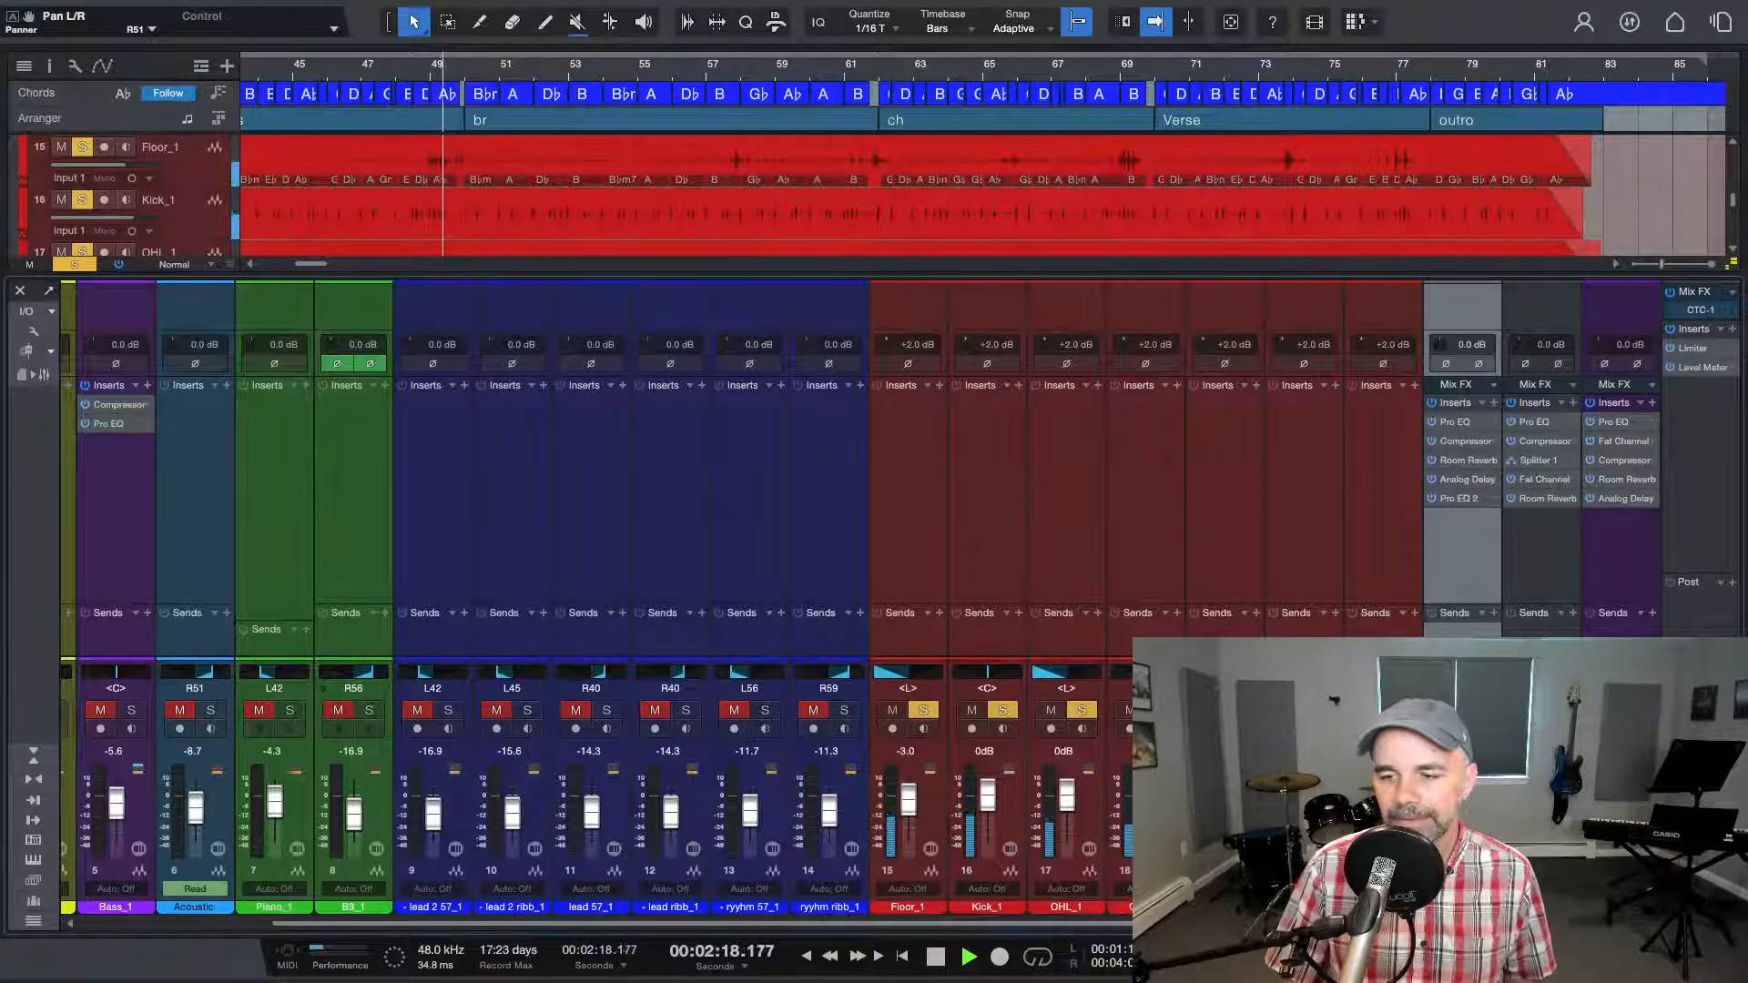
key("s")
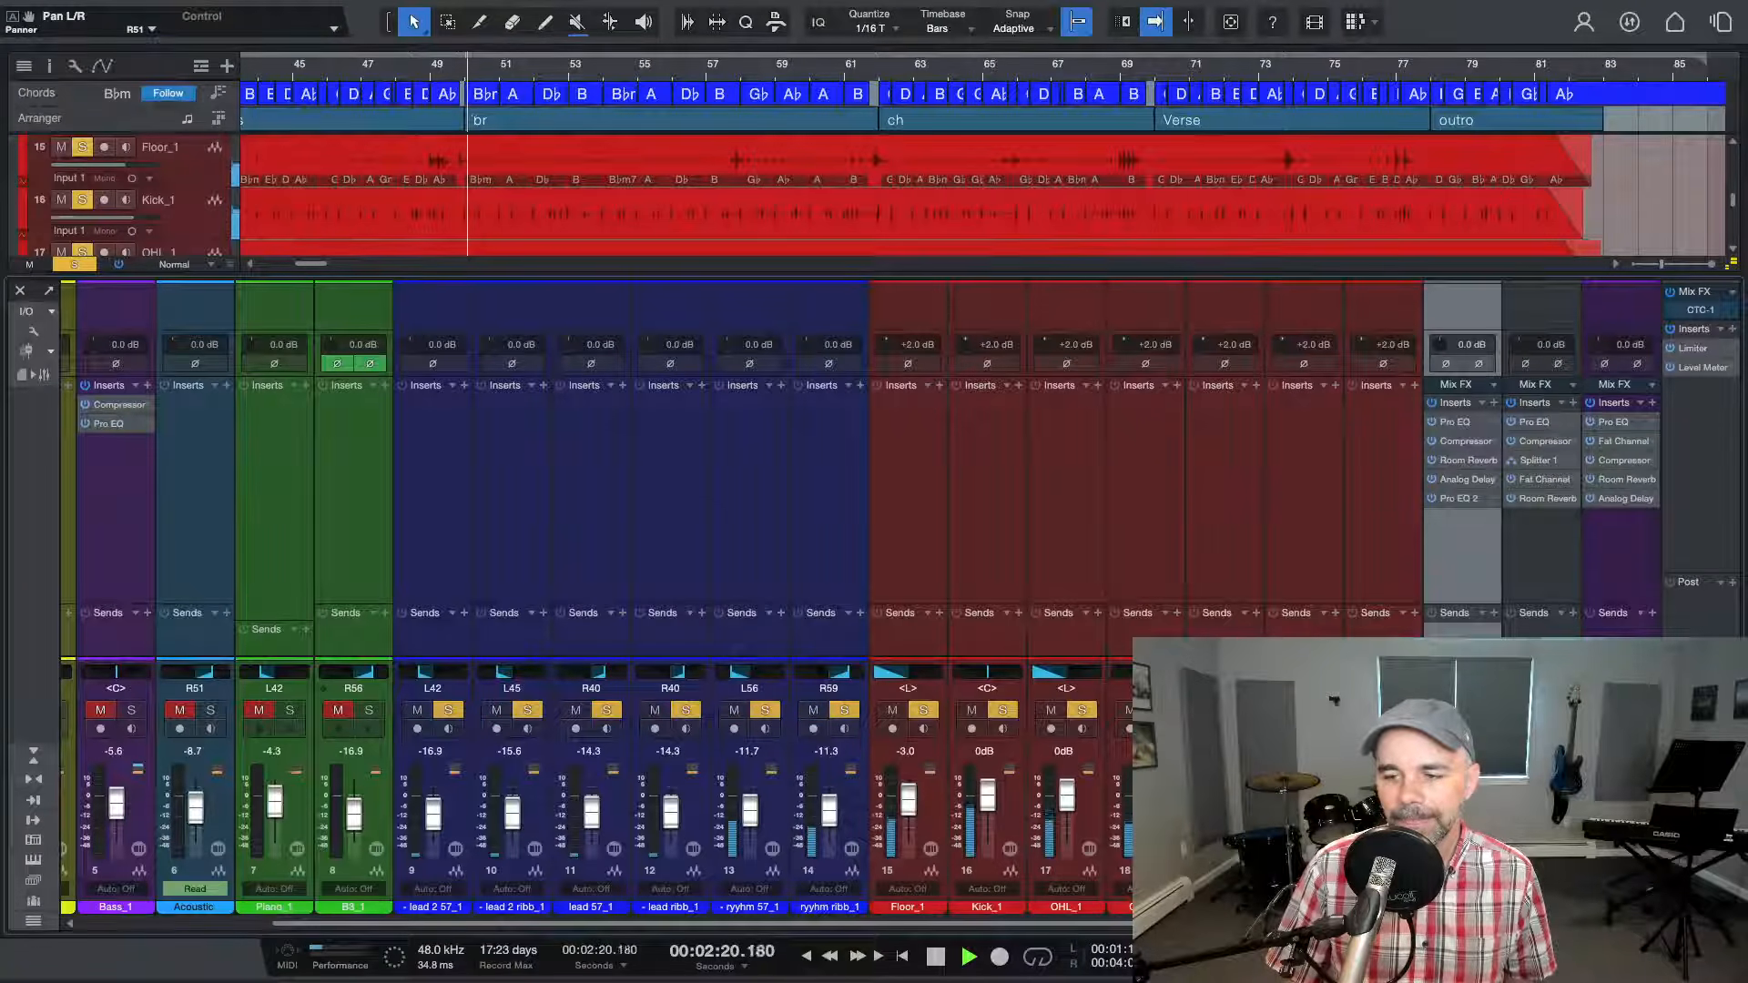
key("m")
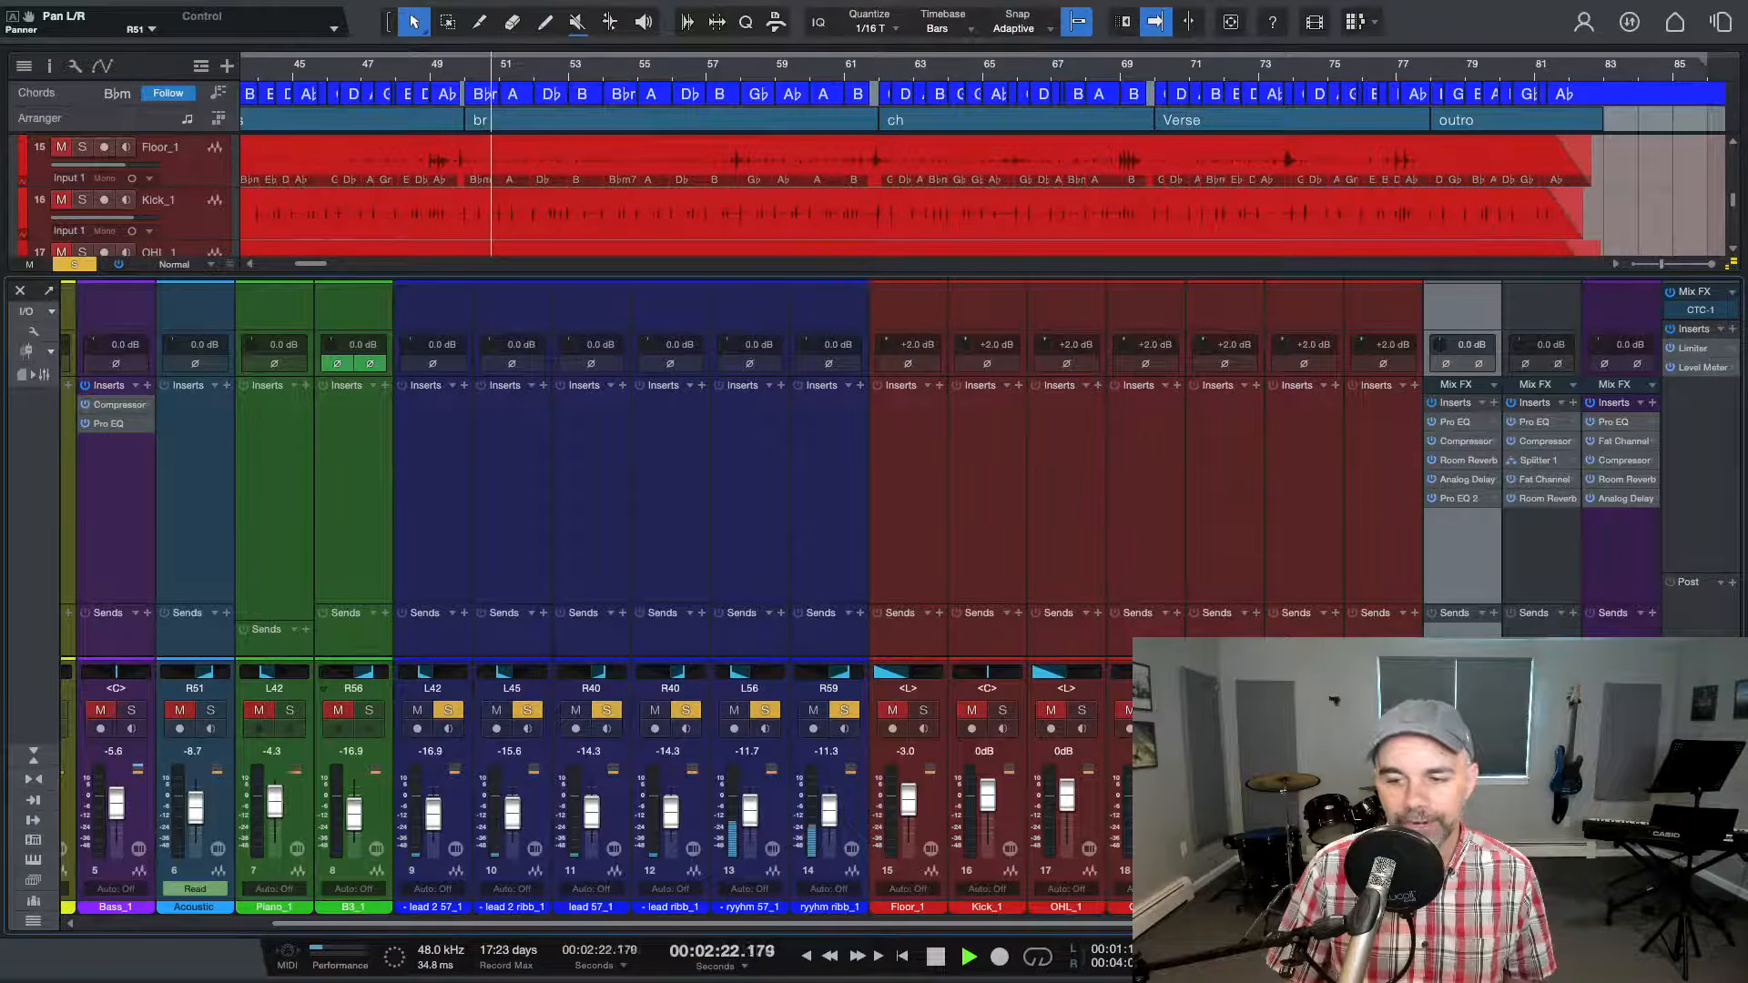
key("s")
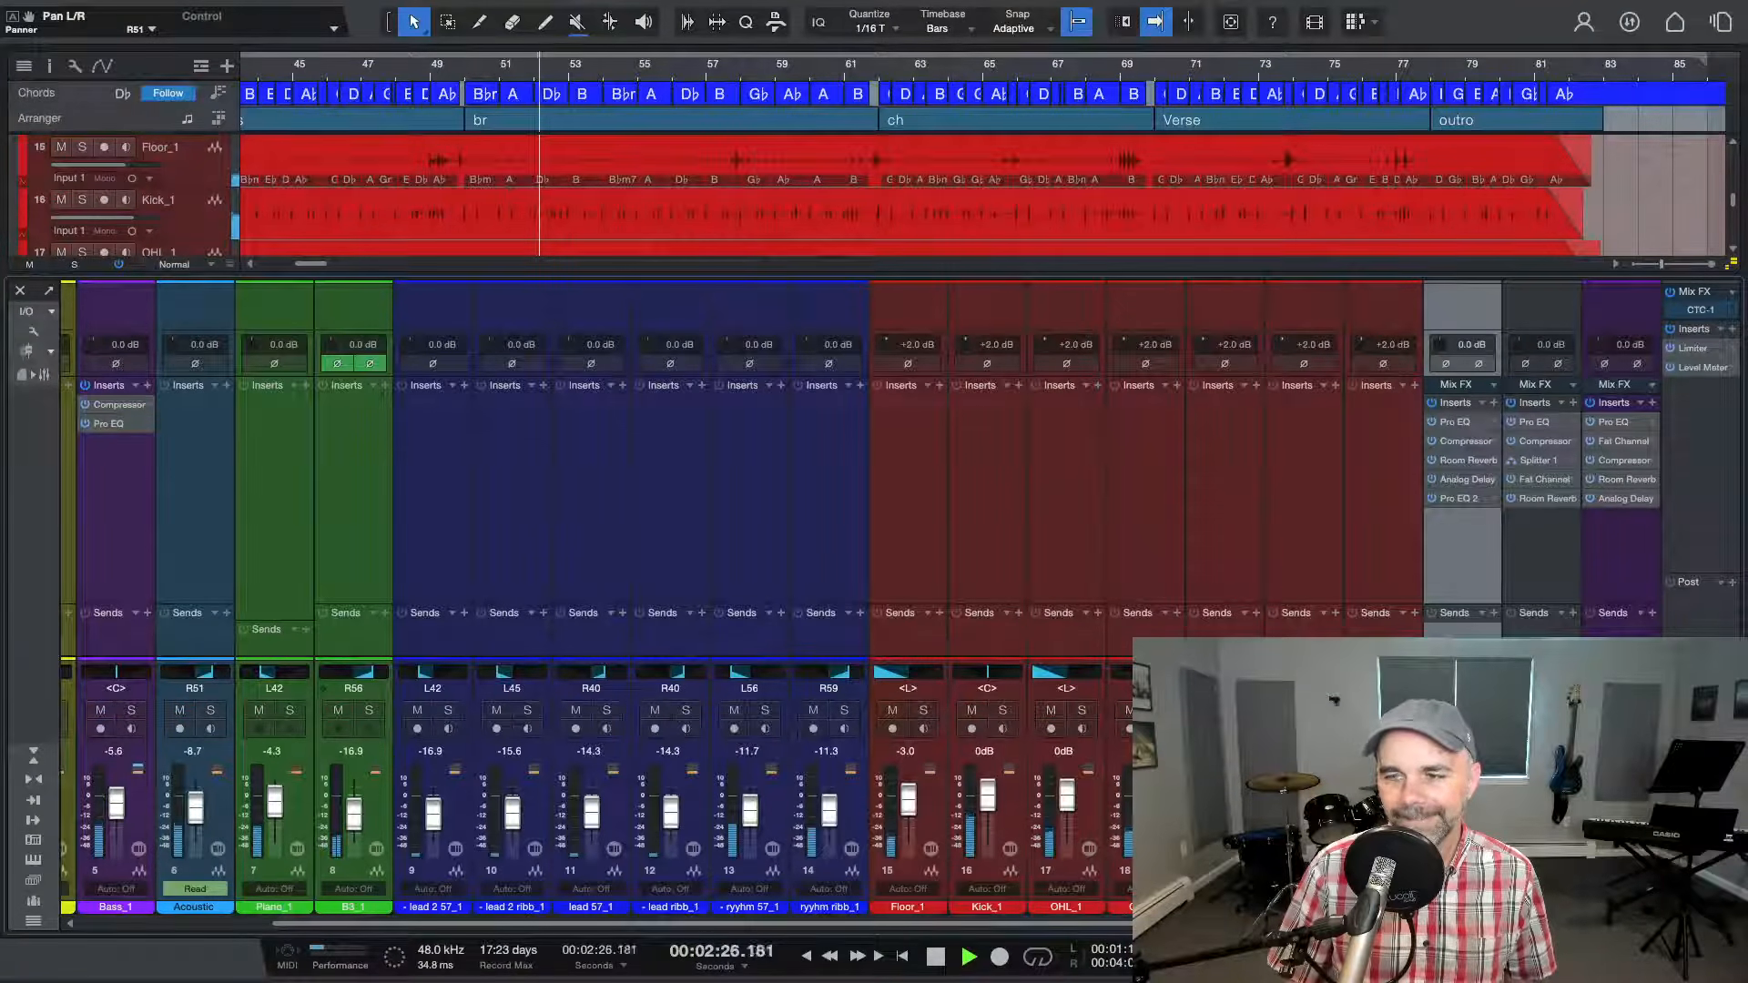
key("space")
Solo the vocals, play them from around bar 59 into the chorus, stop playback and clear the solo
key("s")
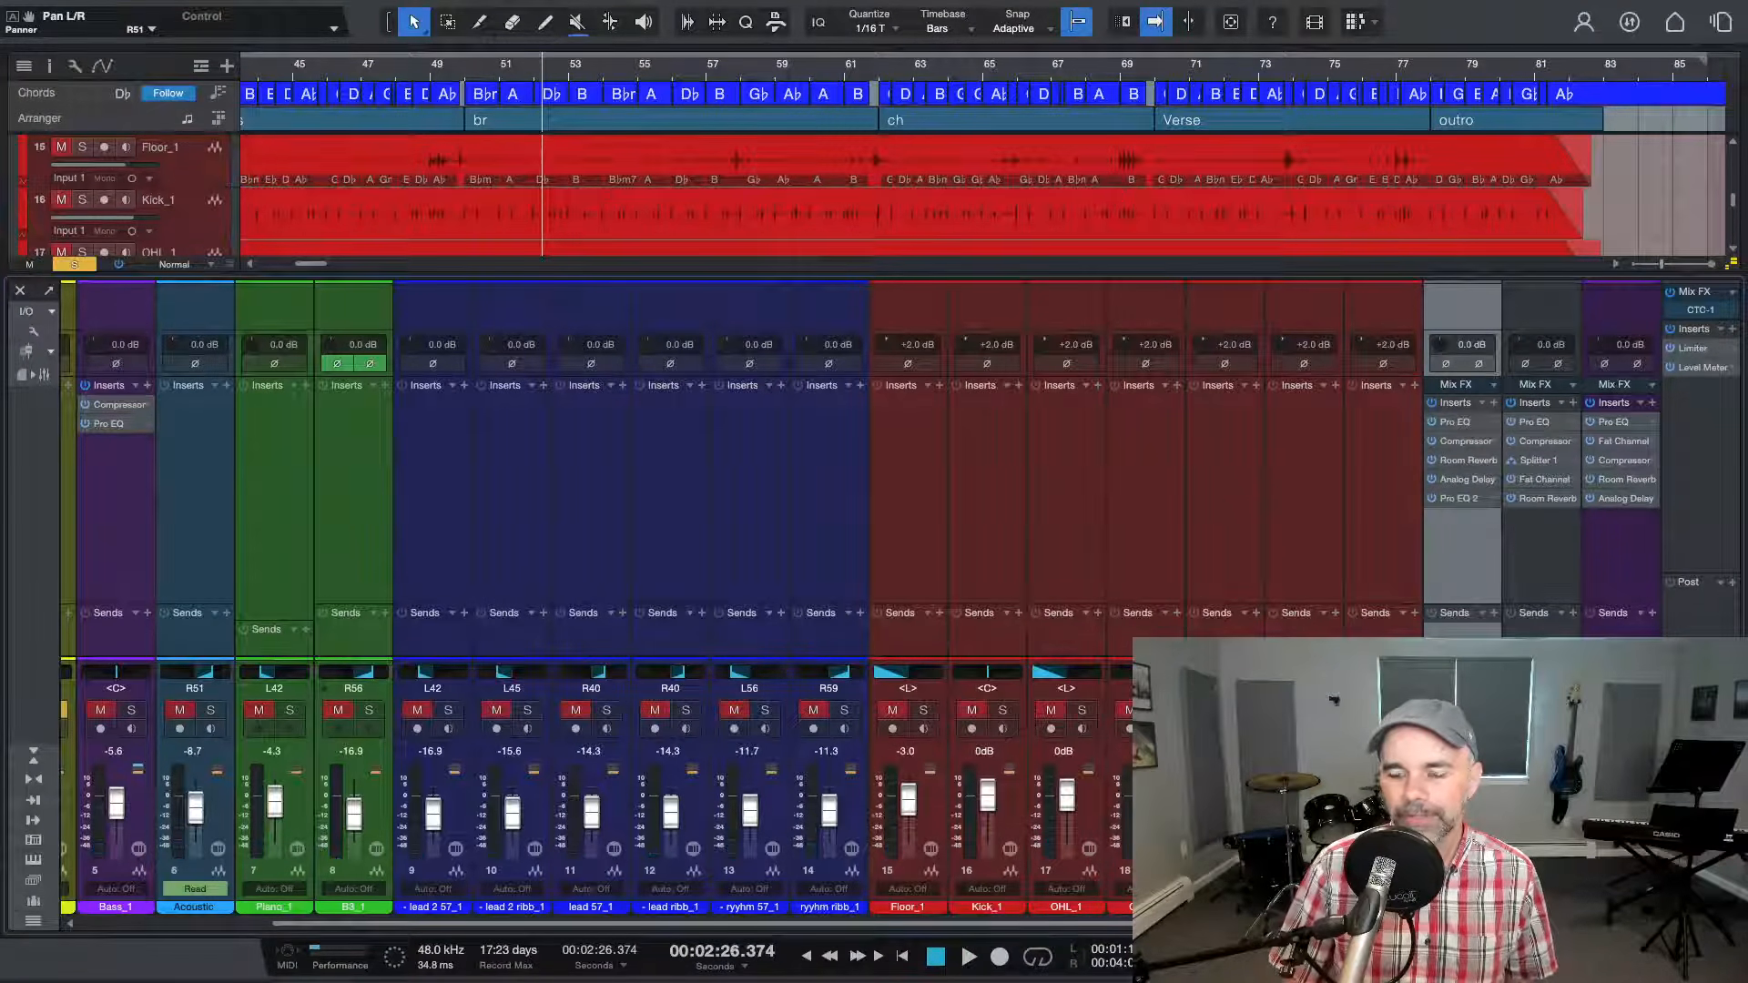
key("space")
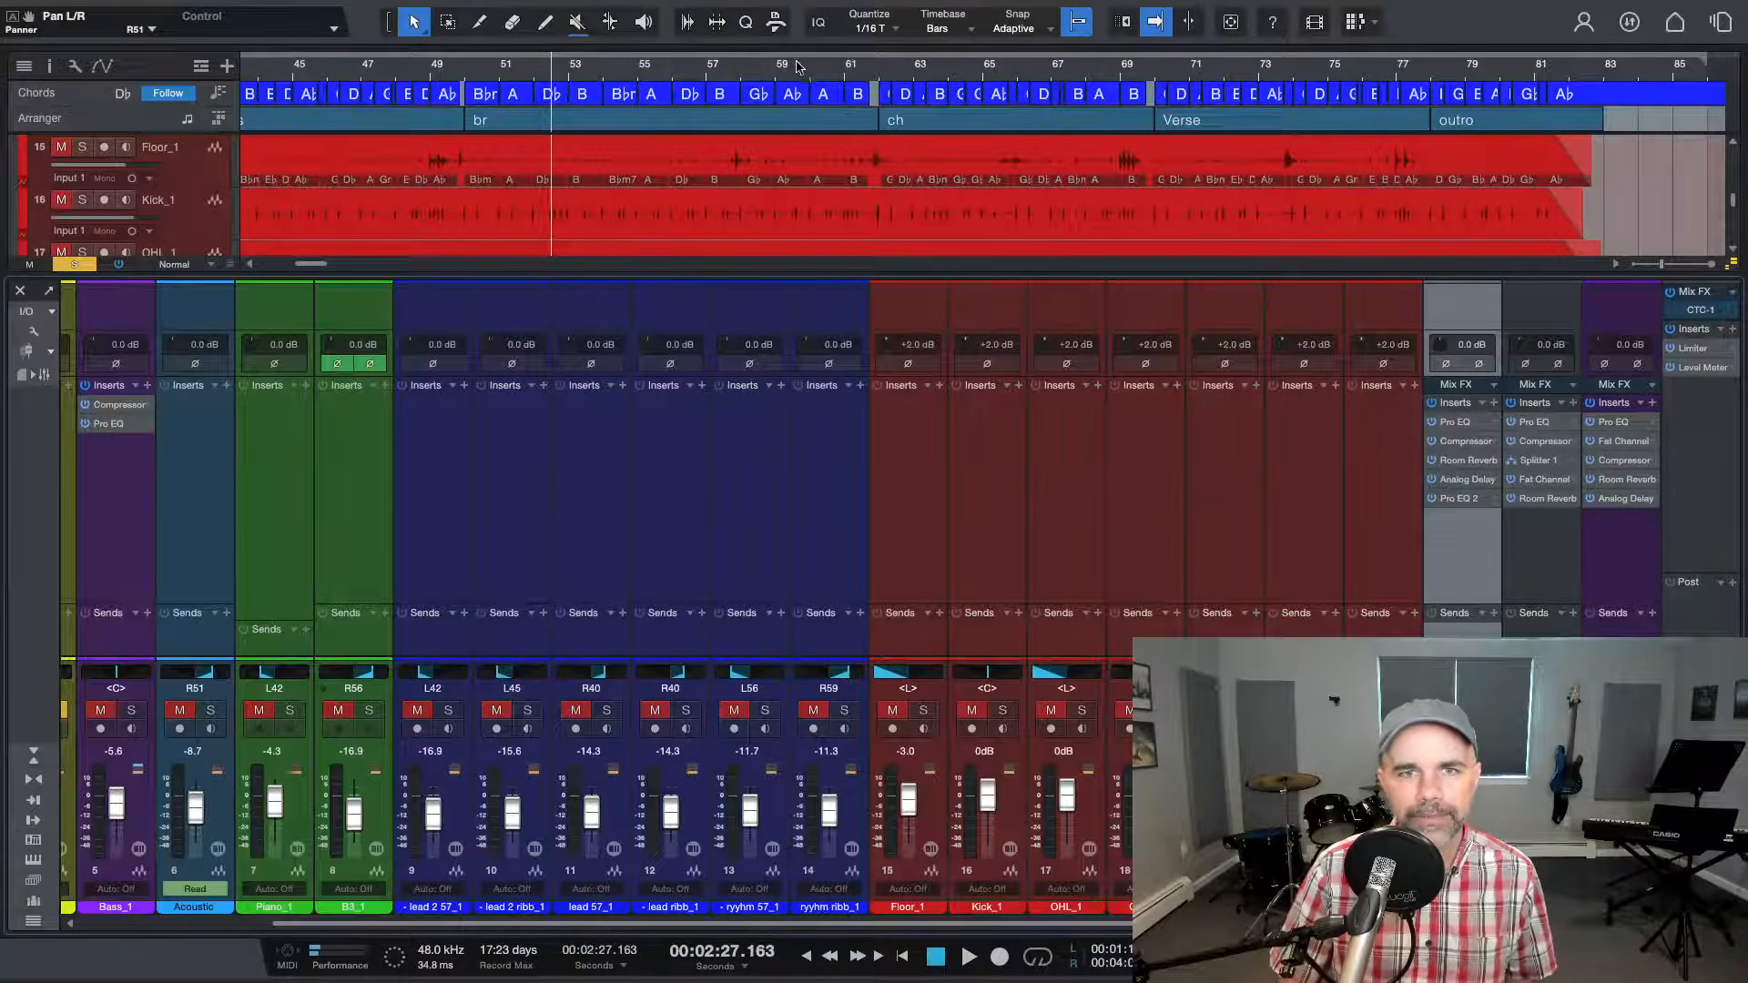
left_click(794, 64)
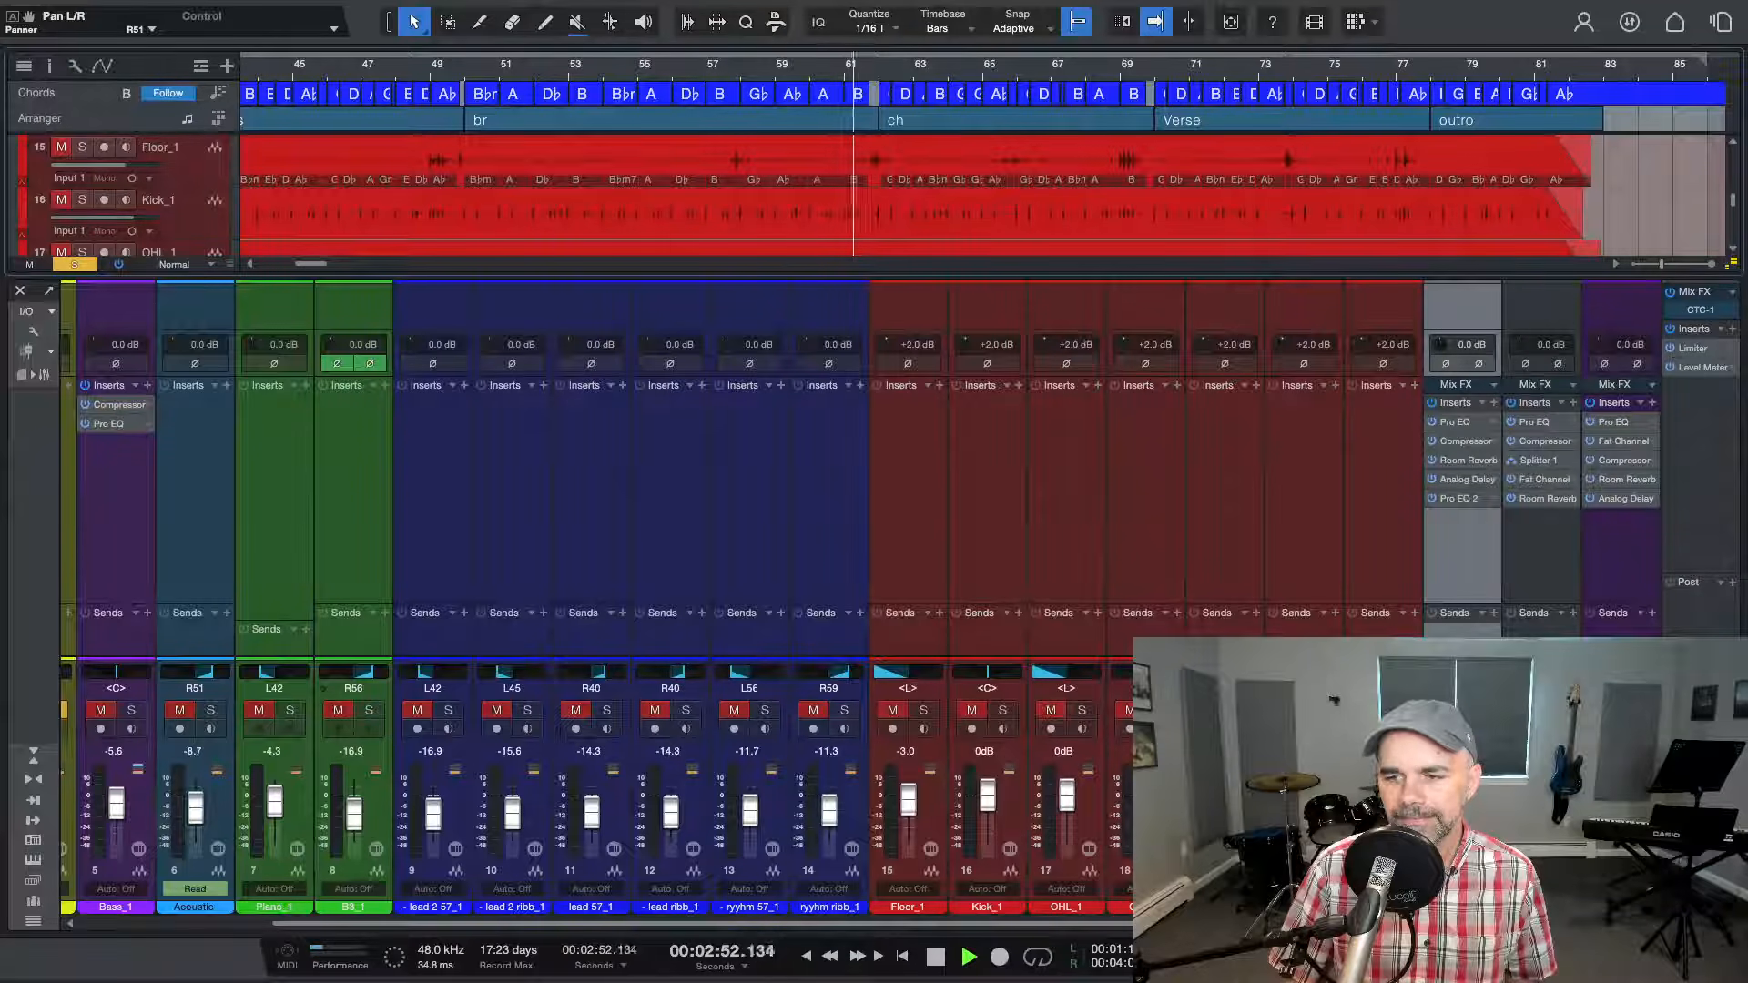
key("space")
left_click(65, 710)
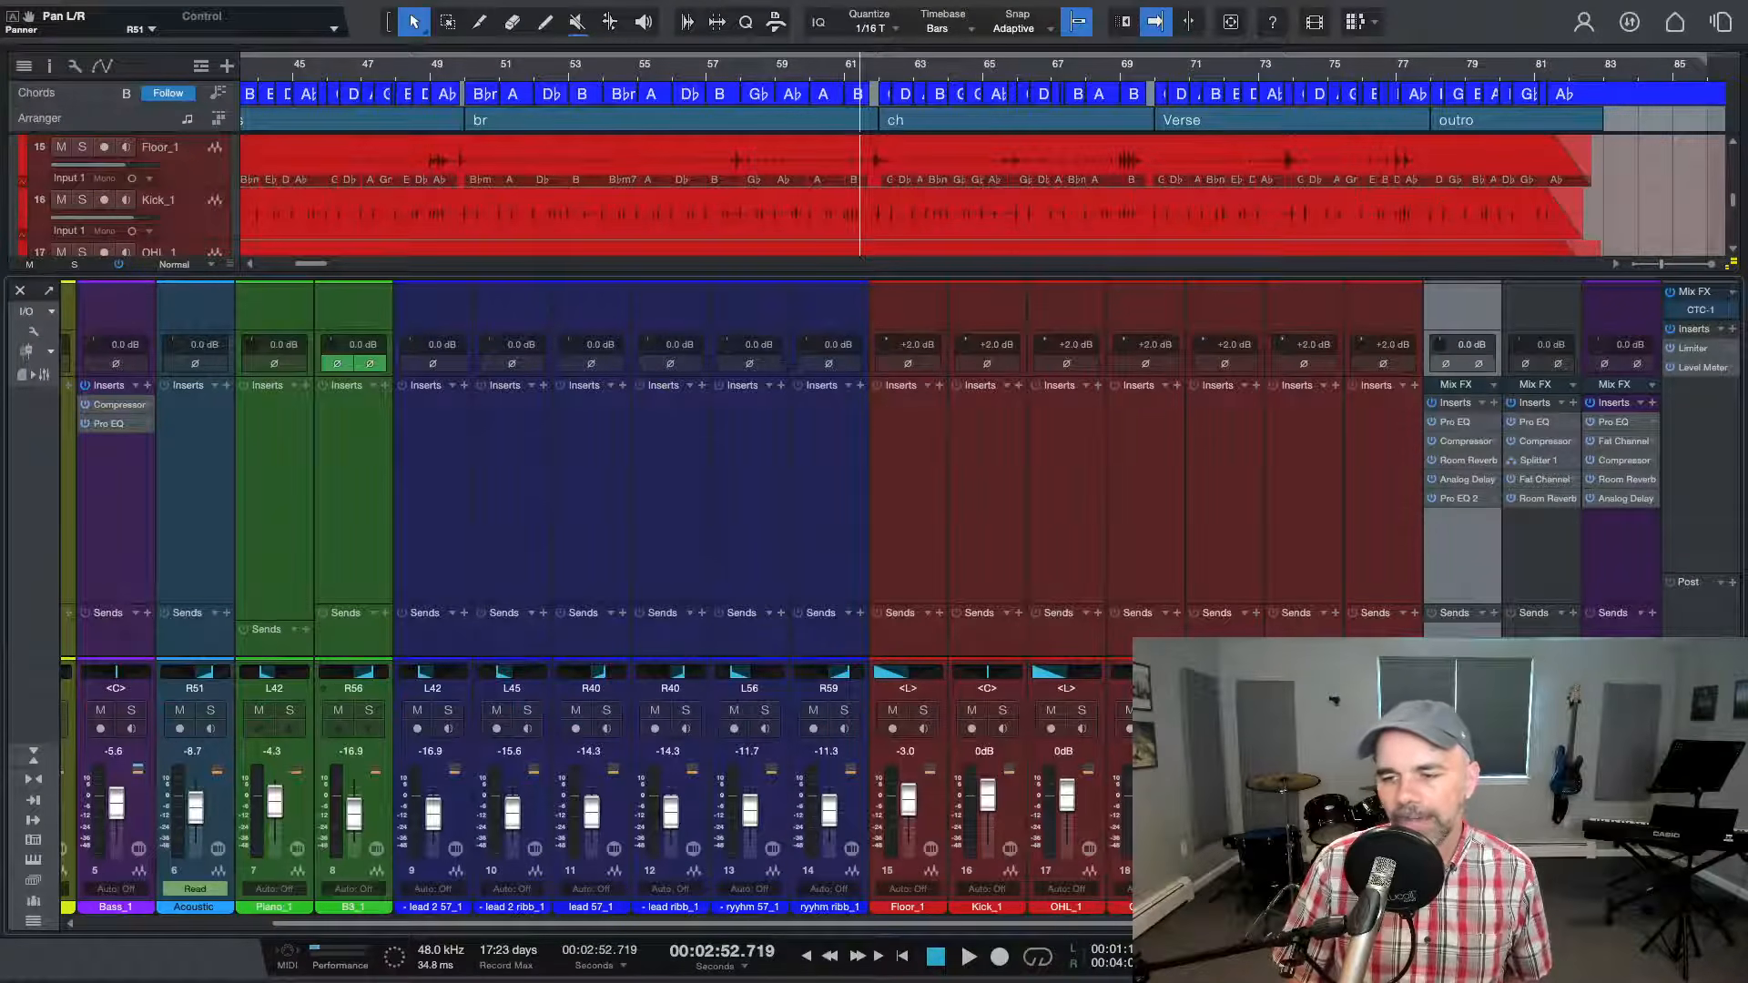
Solo the drums, open the drum bus's Pro EQ, and play the chorus briefly to view their frequency spectrum
key("s")
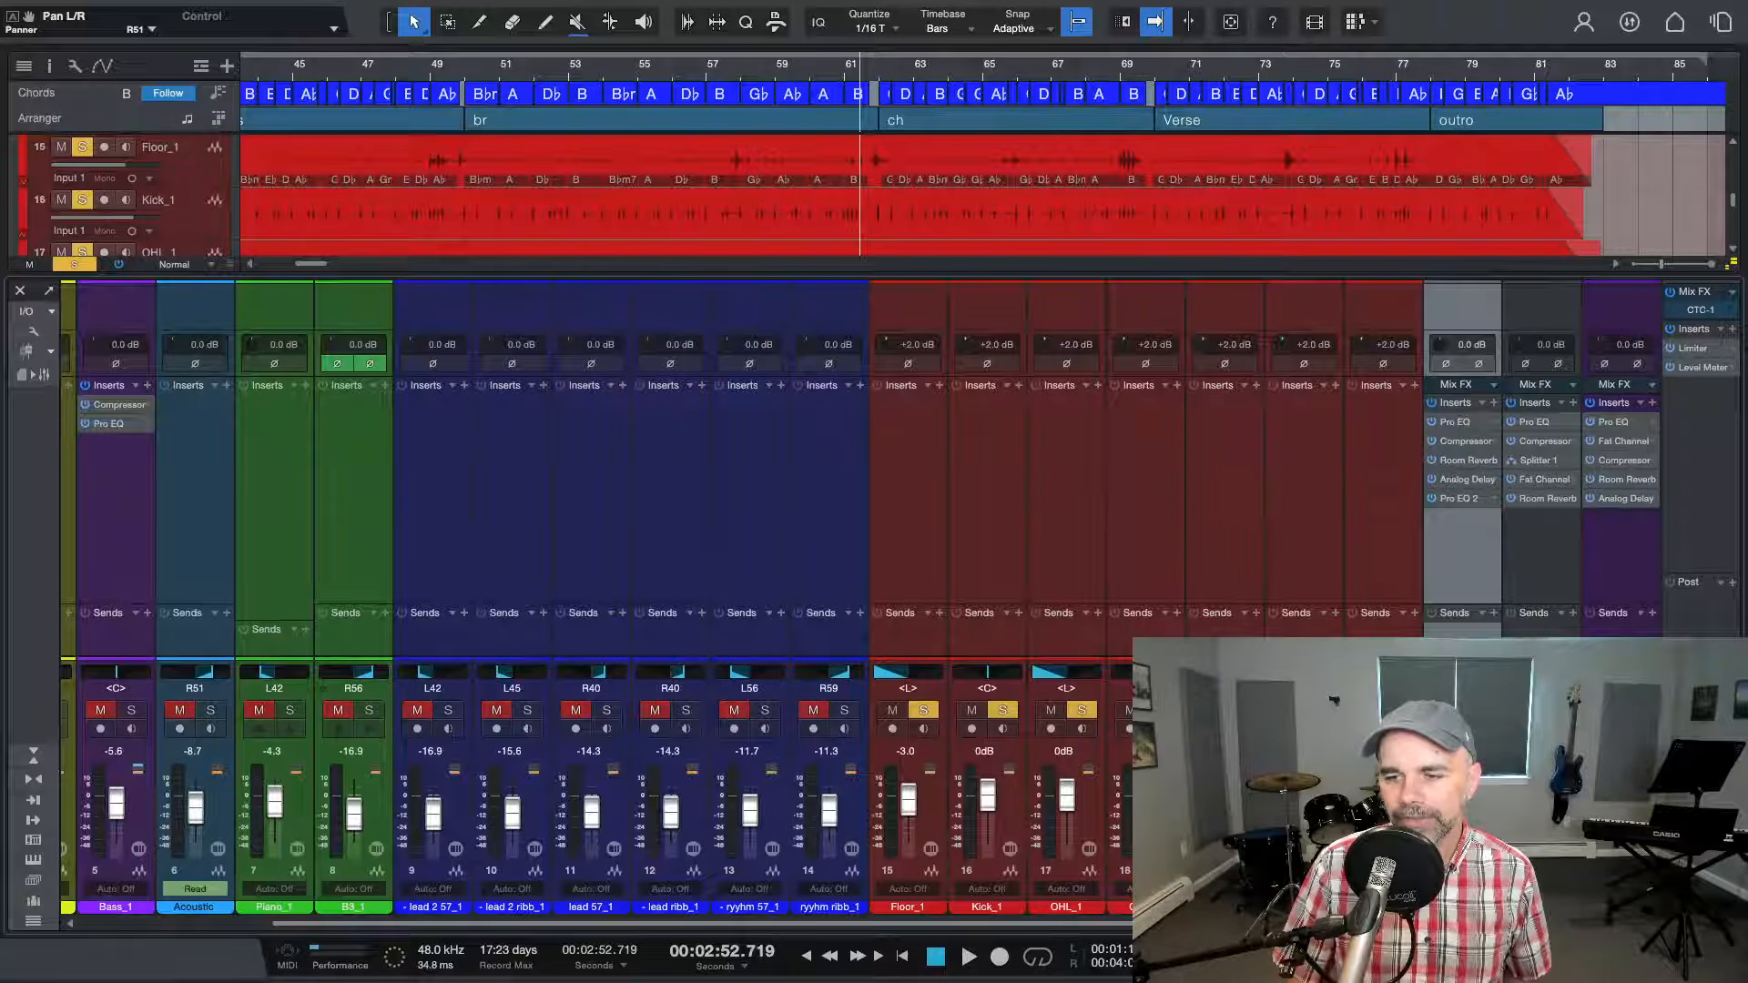
right_click(1572, 424)
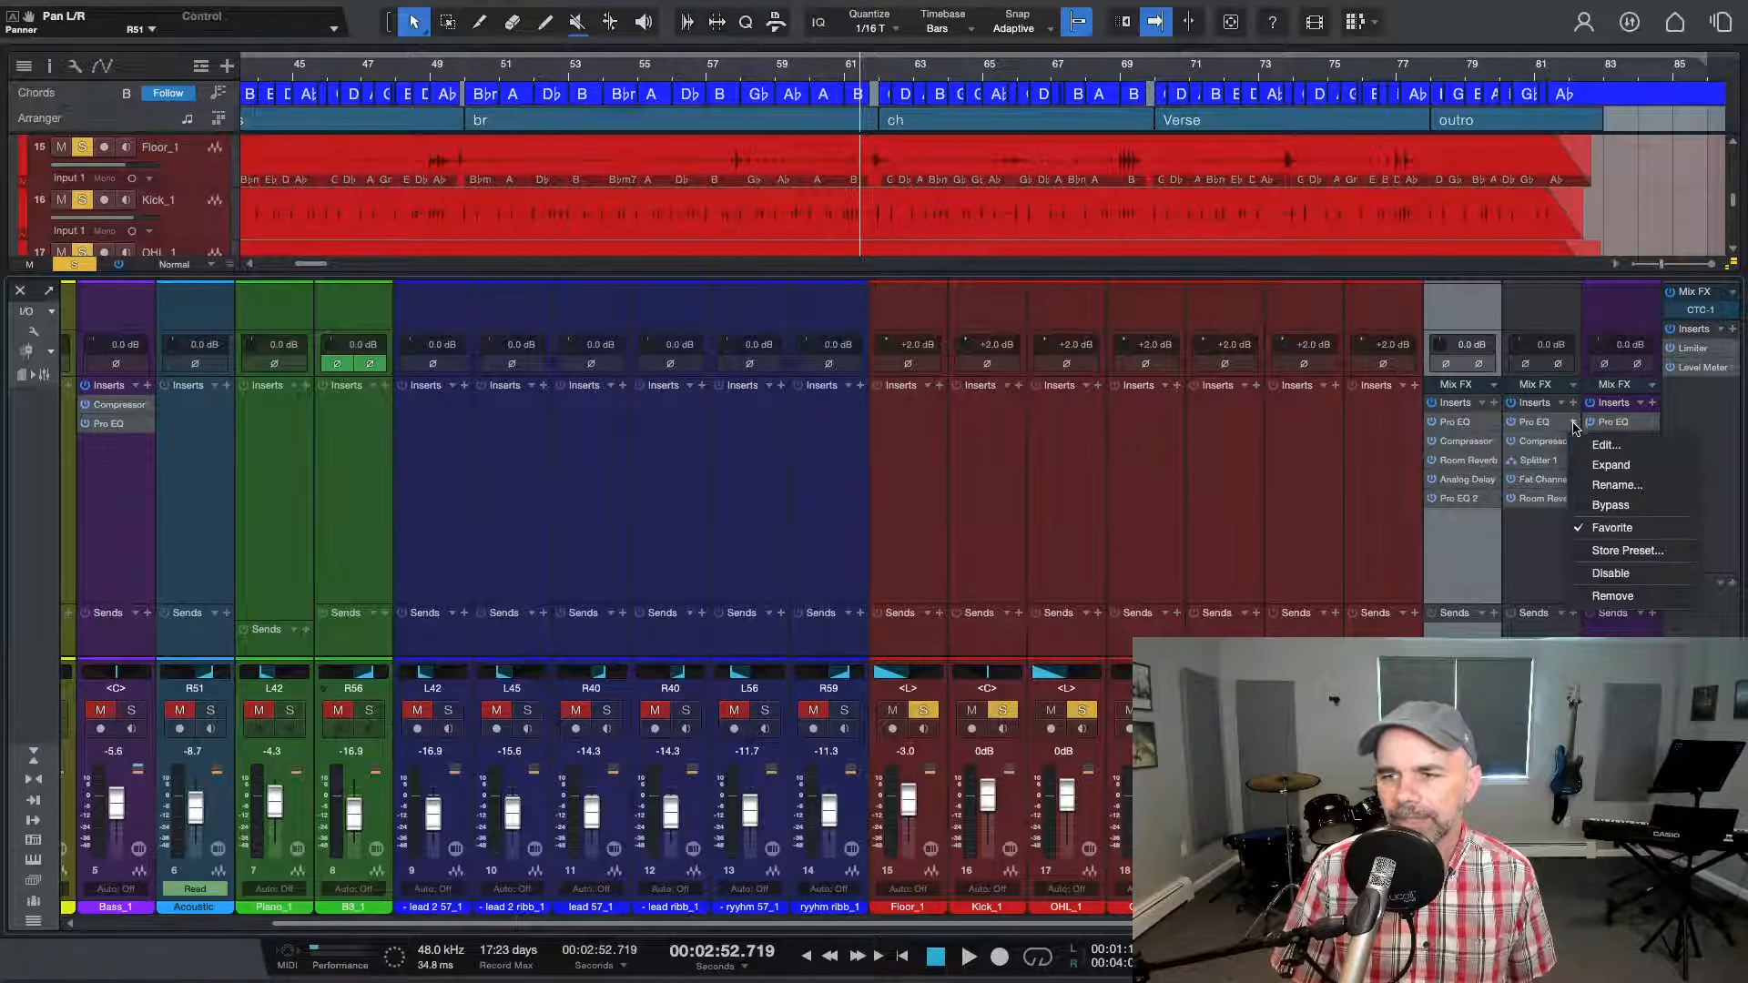
left_click(1588, 445)
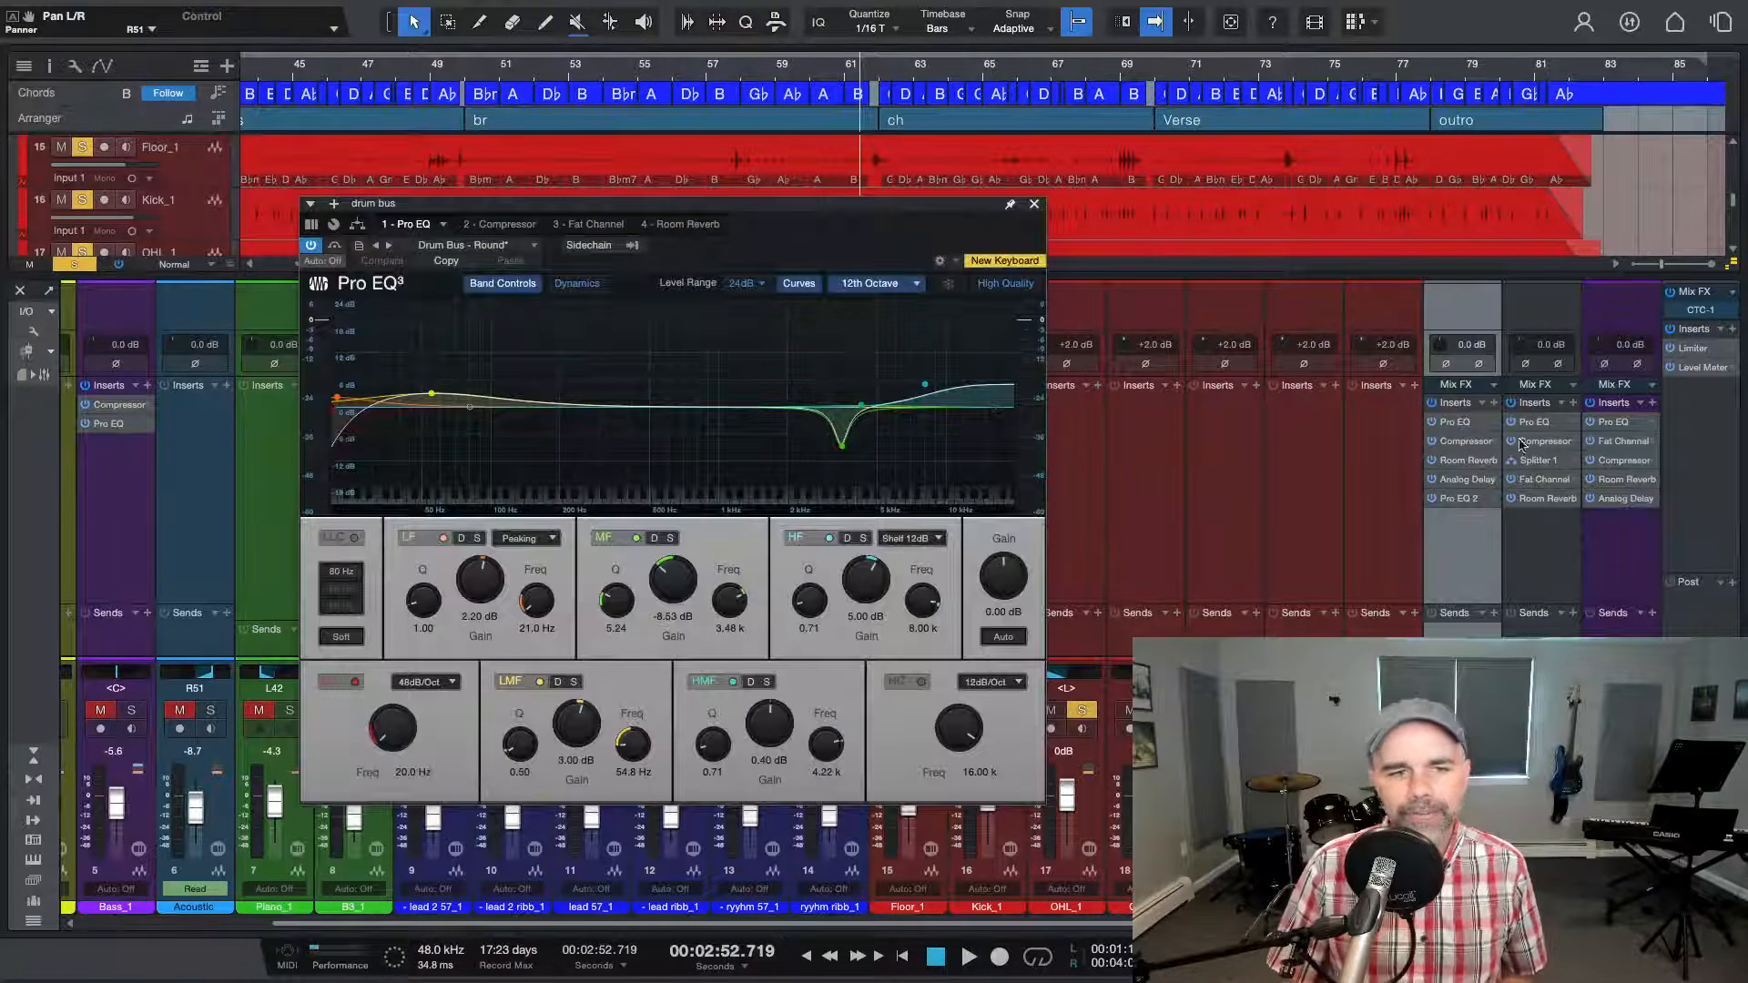
key("space")
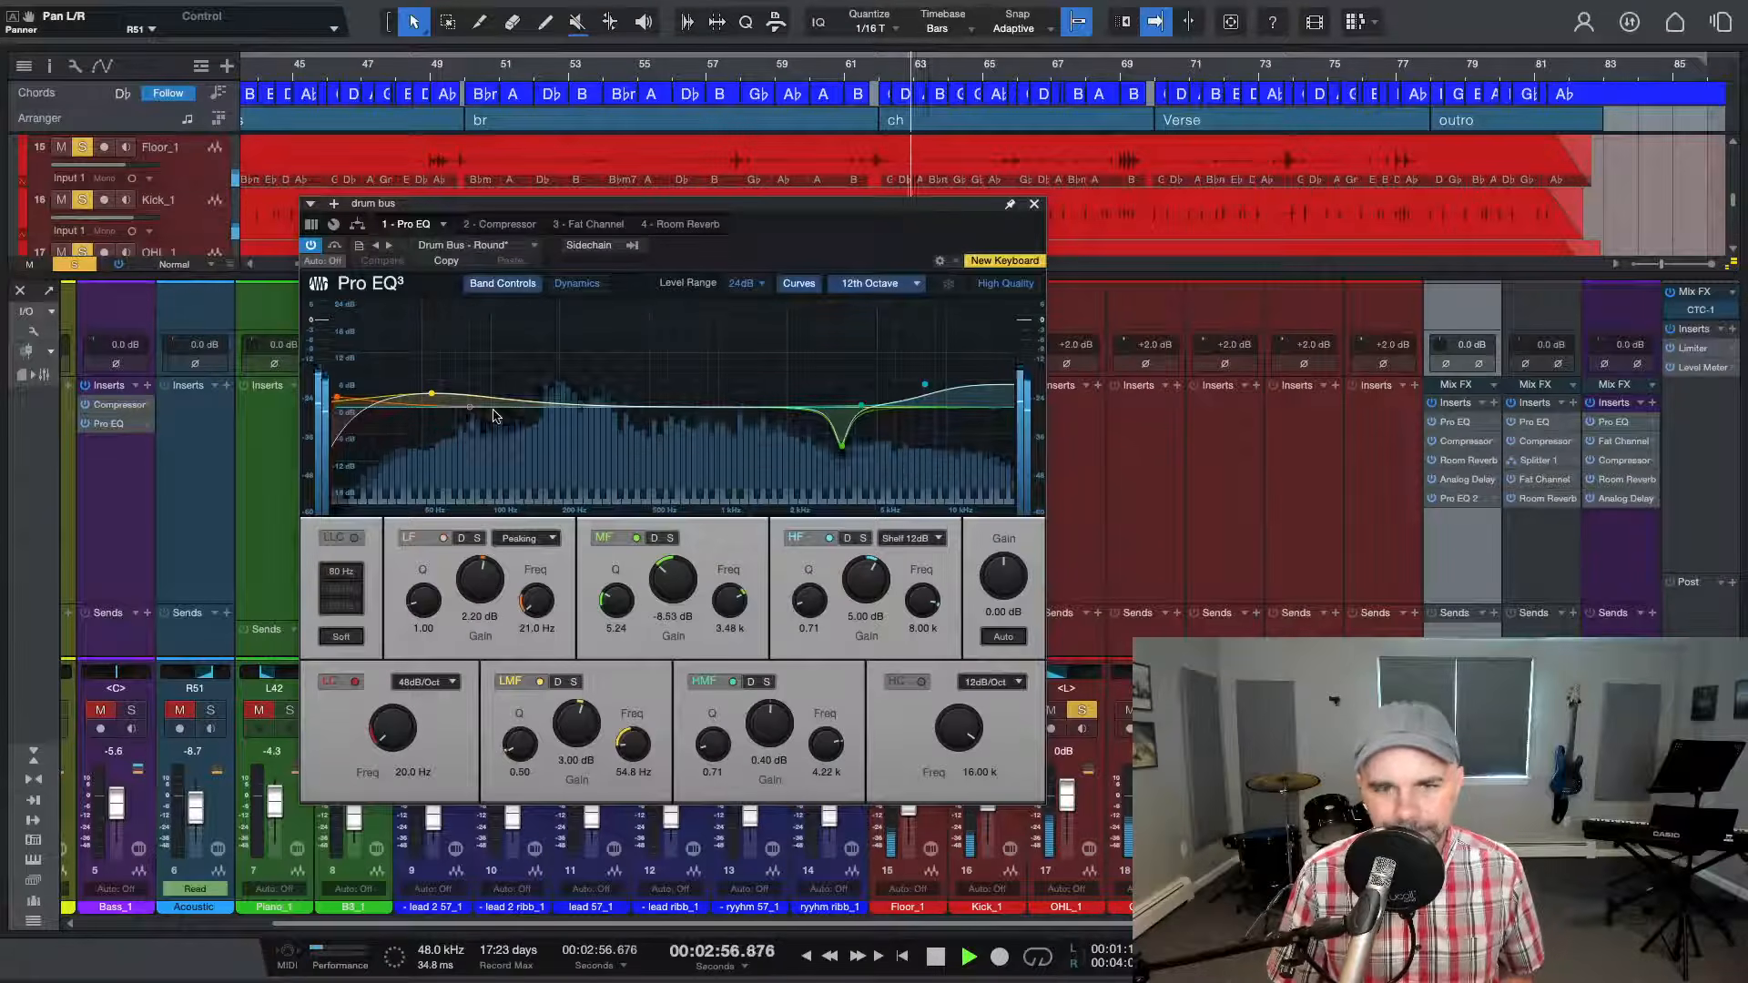
key("space")
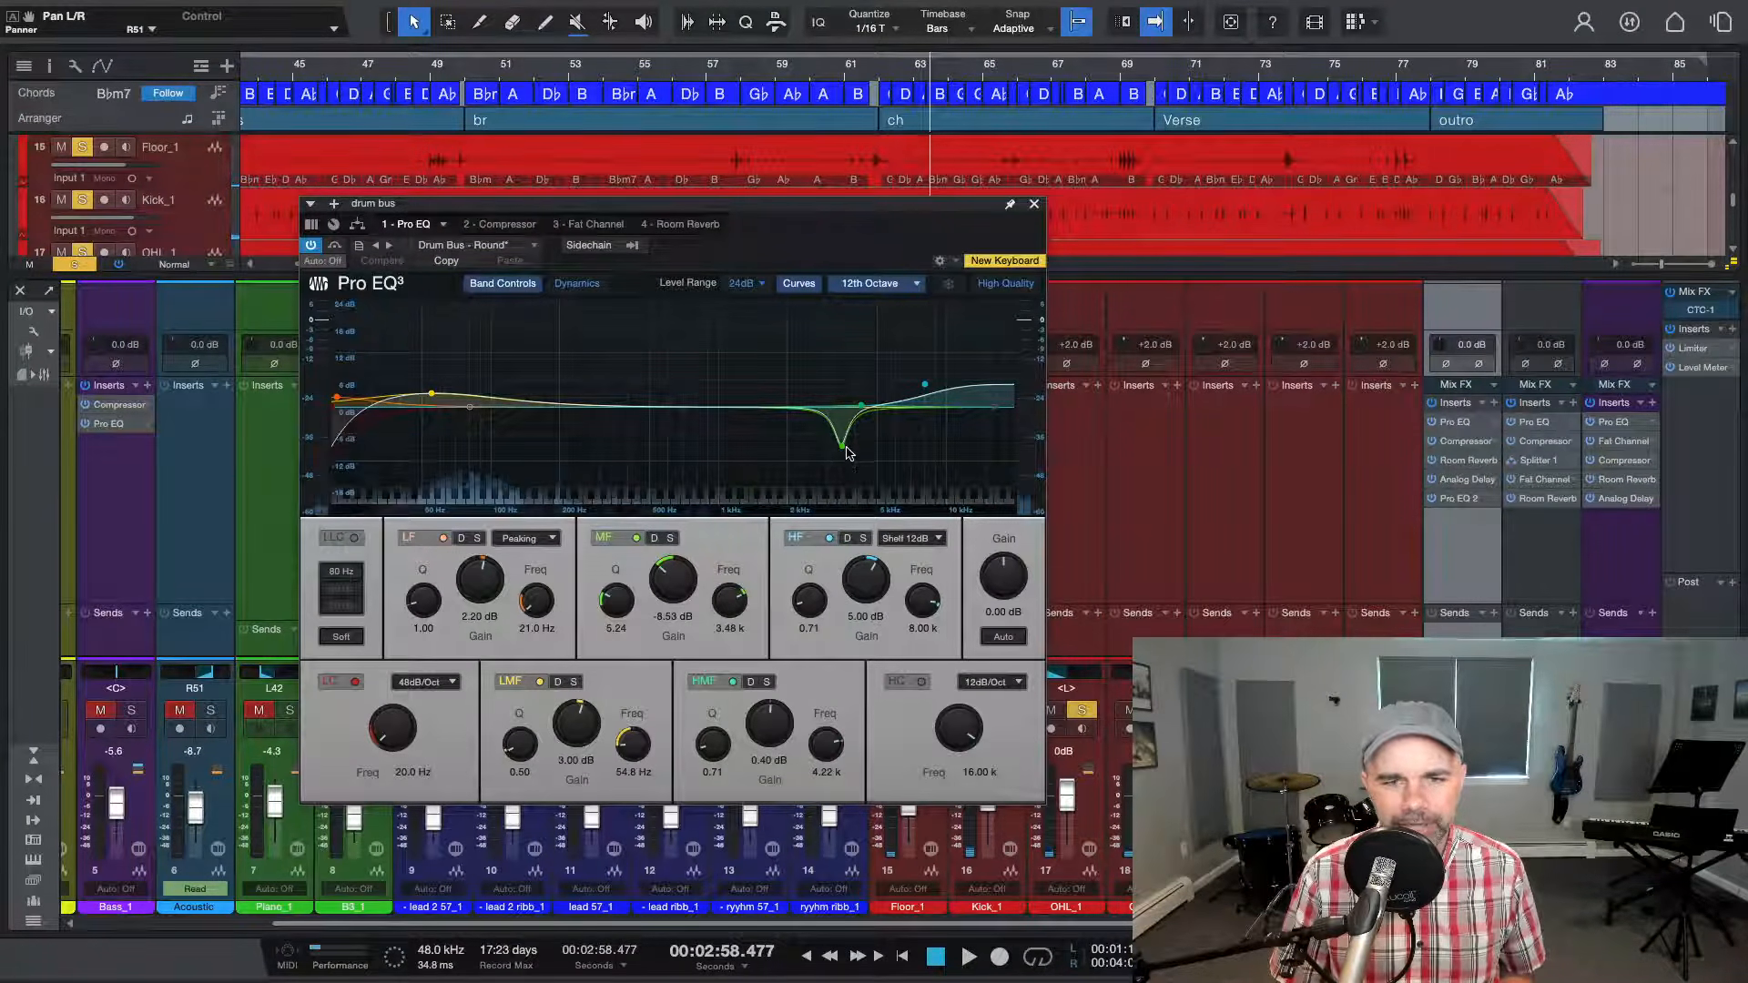
Compare the soloed drums with the EQ's mid-frequency cut switched off and on during playback, leave it on and stop
key("space")
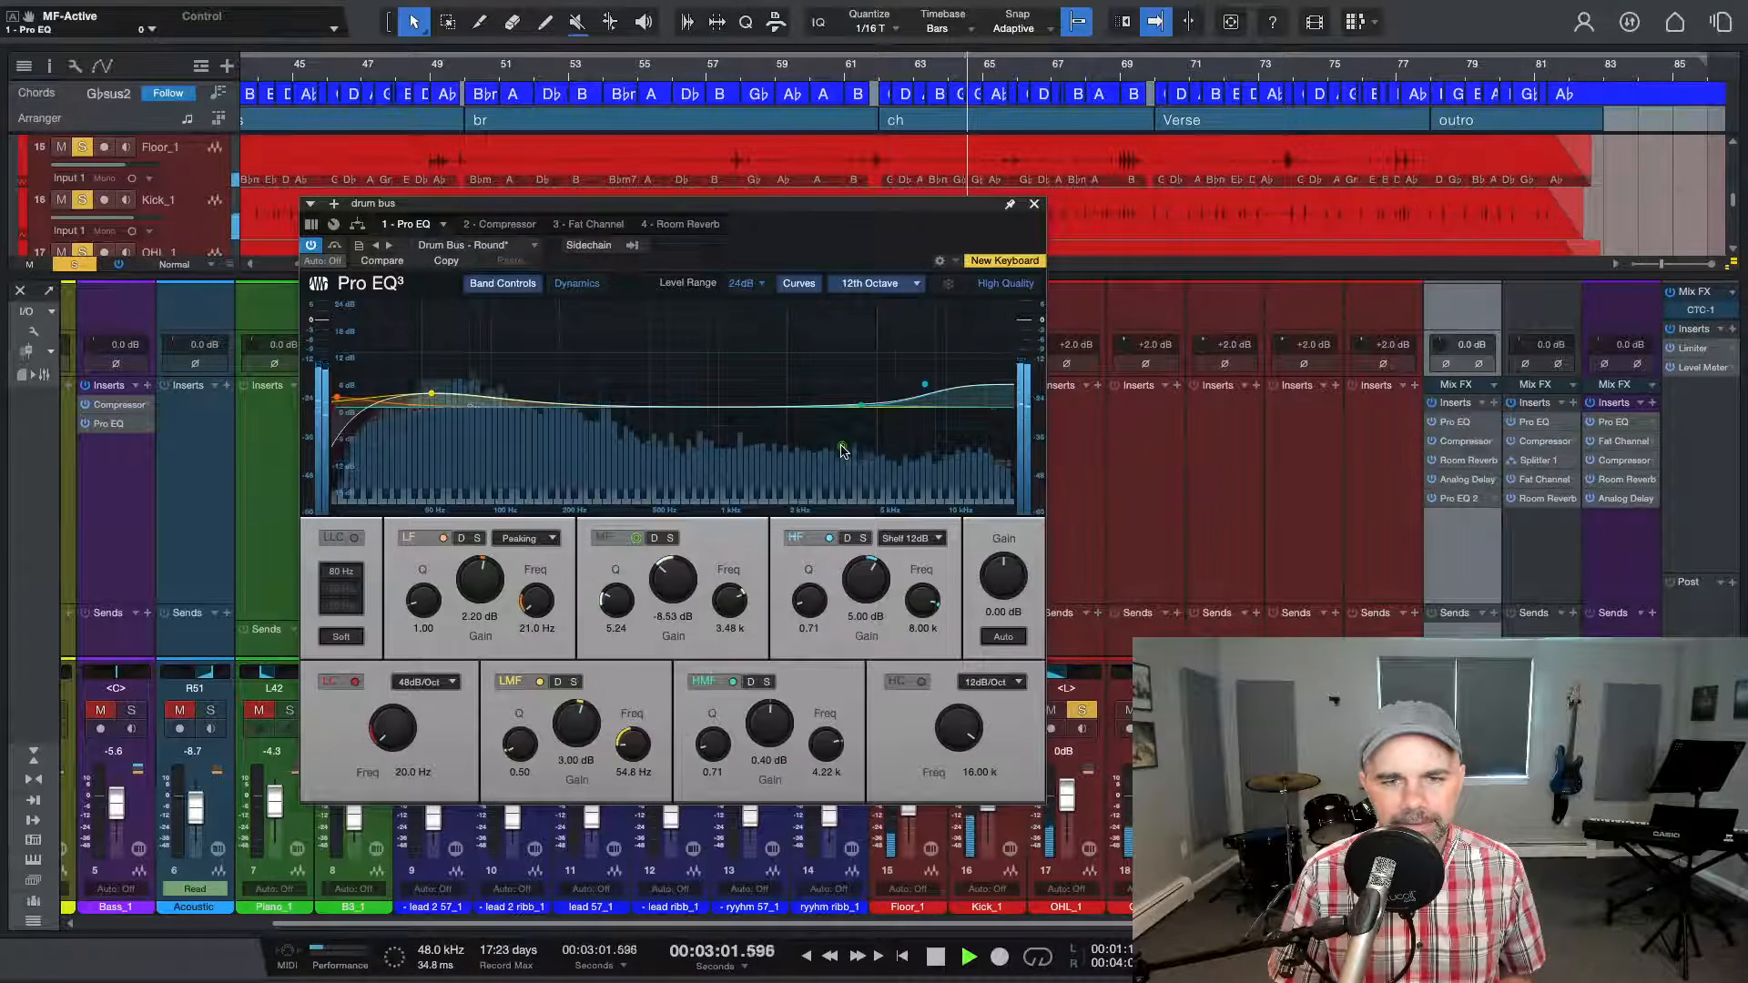
key("space")
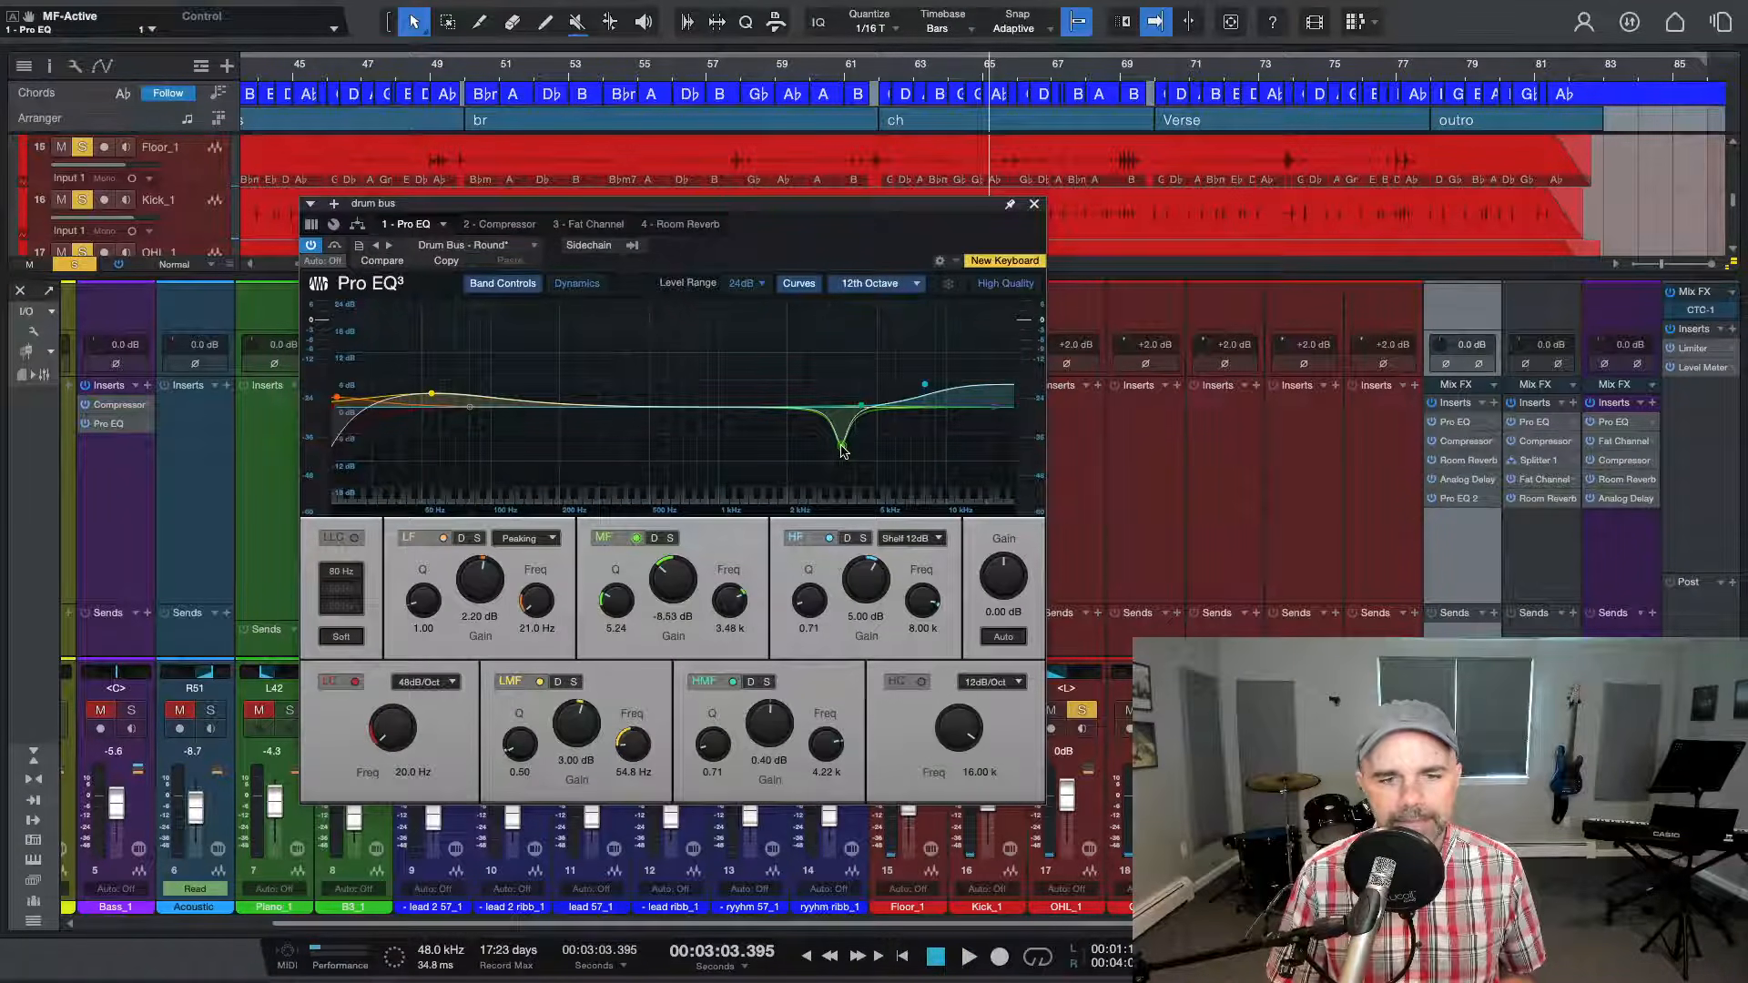
key("space")
double_click(842, 447)
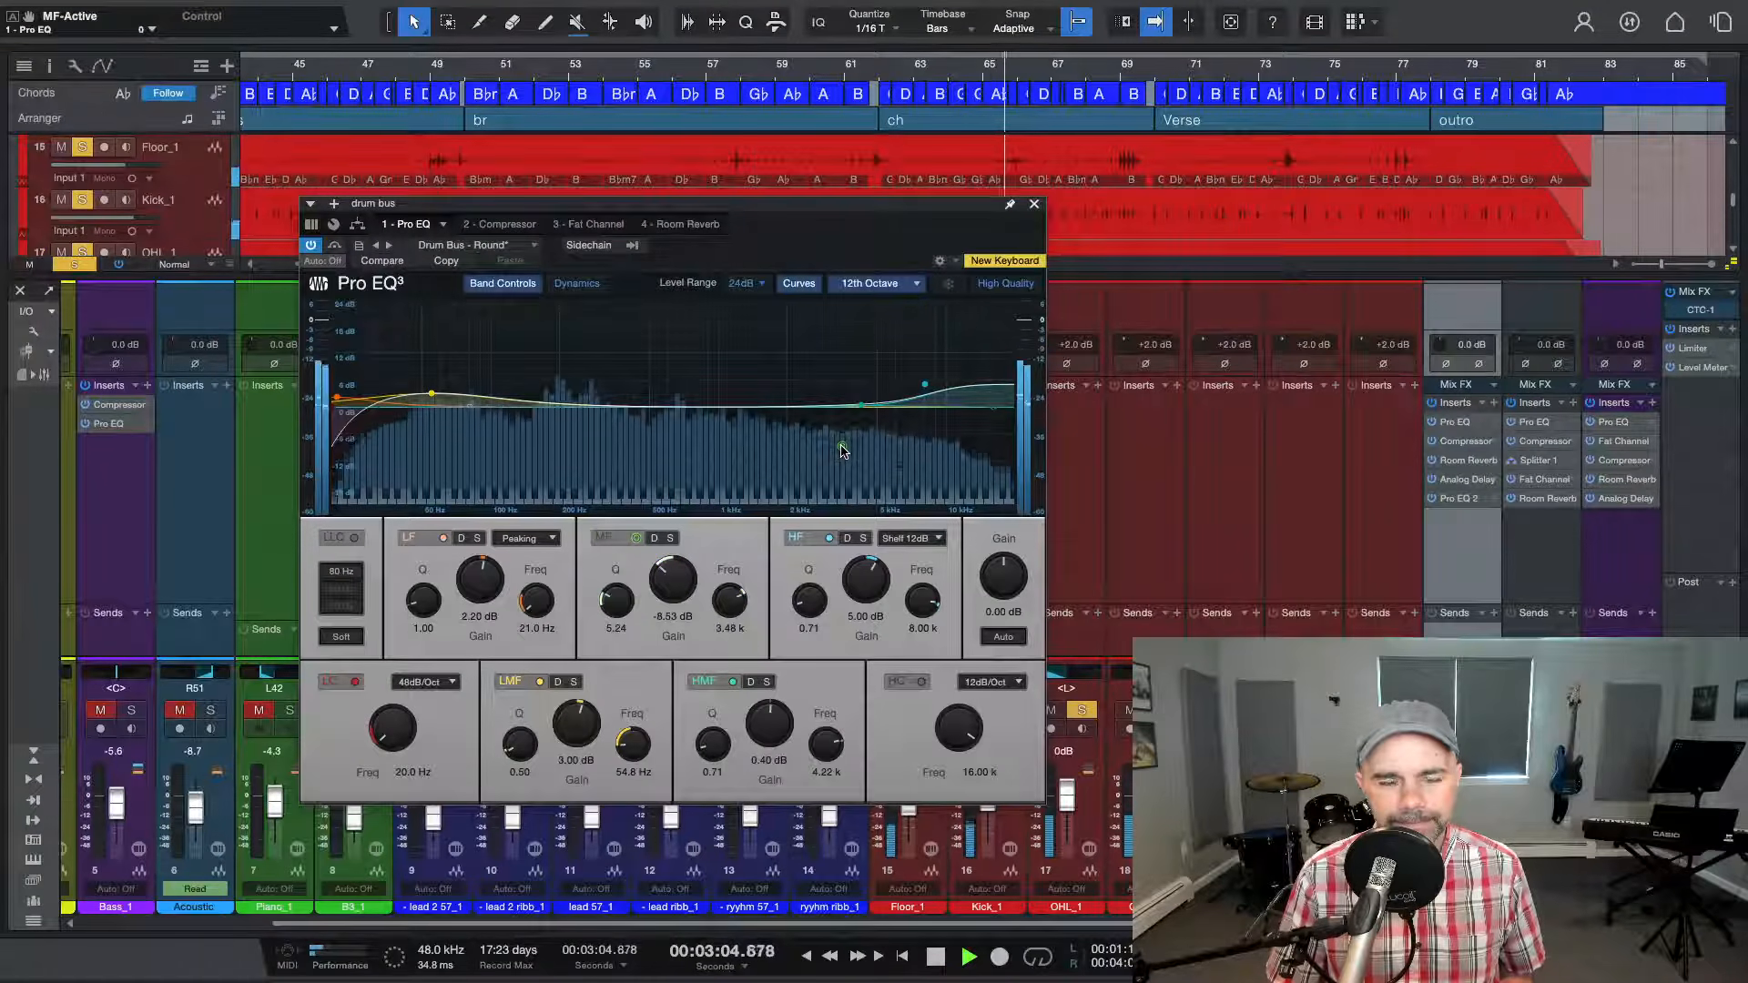
double_click(842, 448)
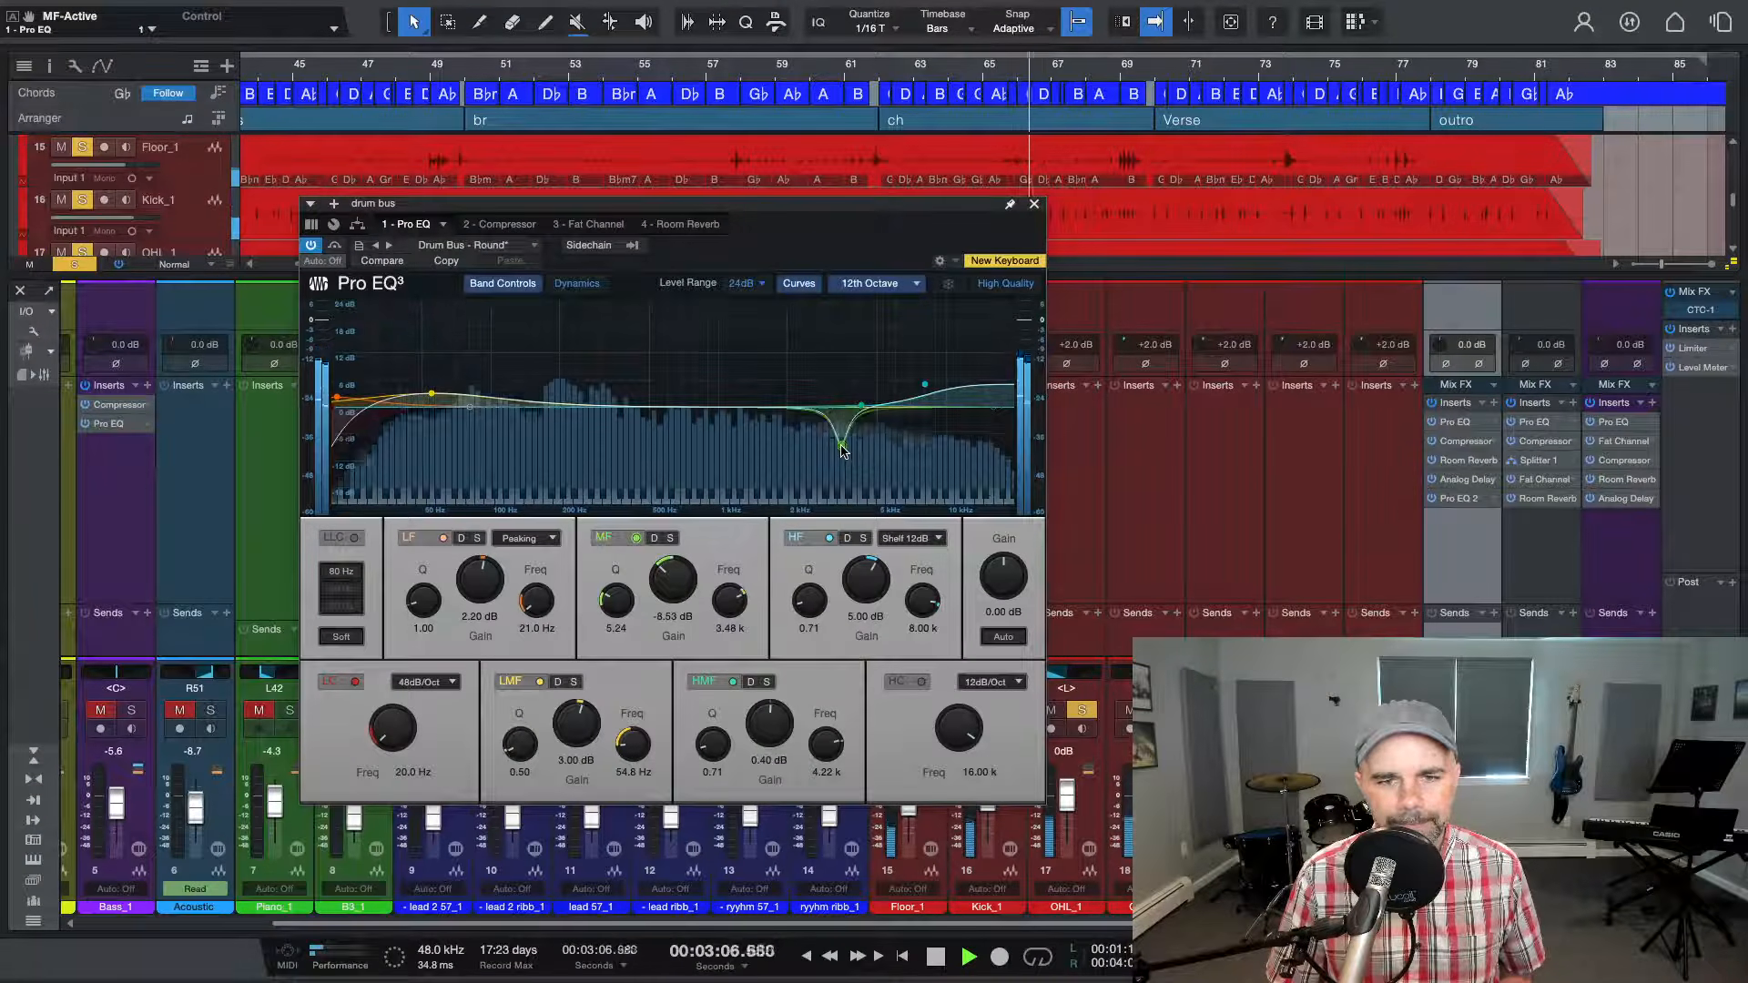
key("space")
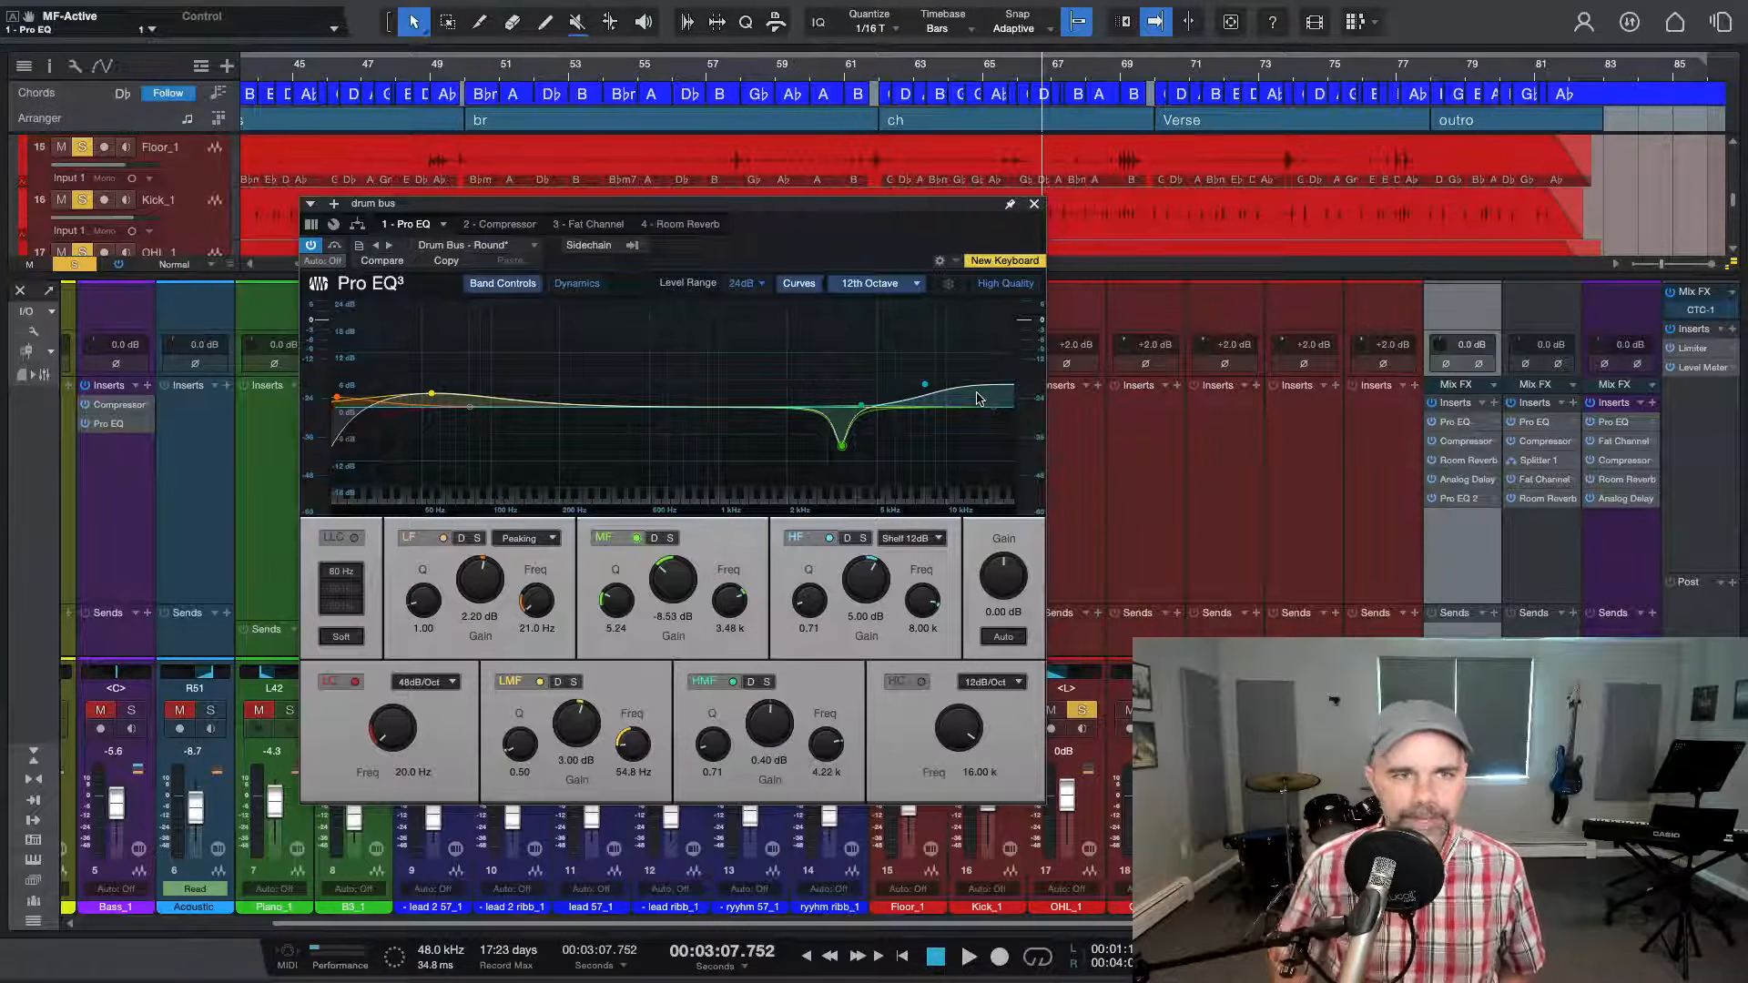
Open the drum bus's Compressor and play the soloed drums in short passages to check levels and gain reduction
left_click(490, 225)
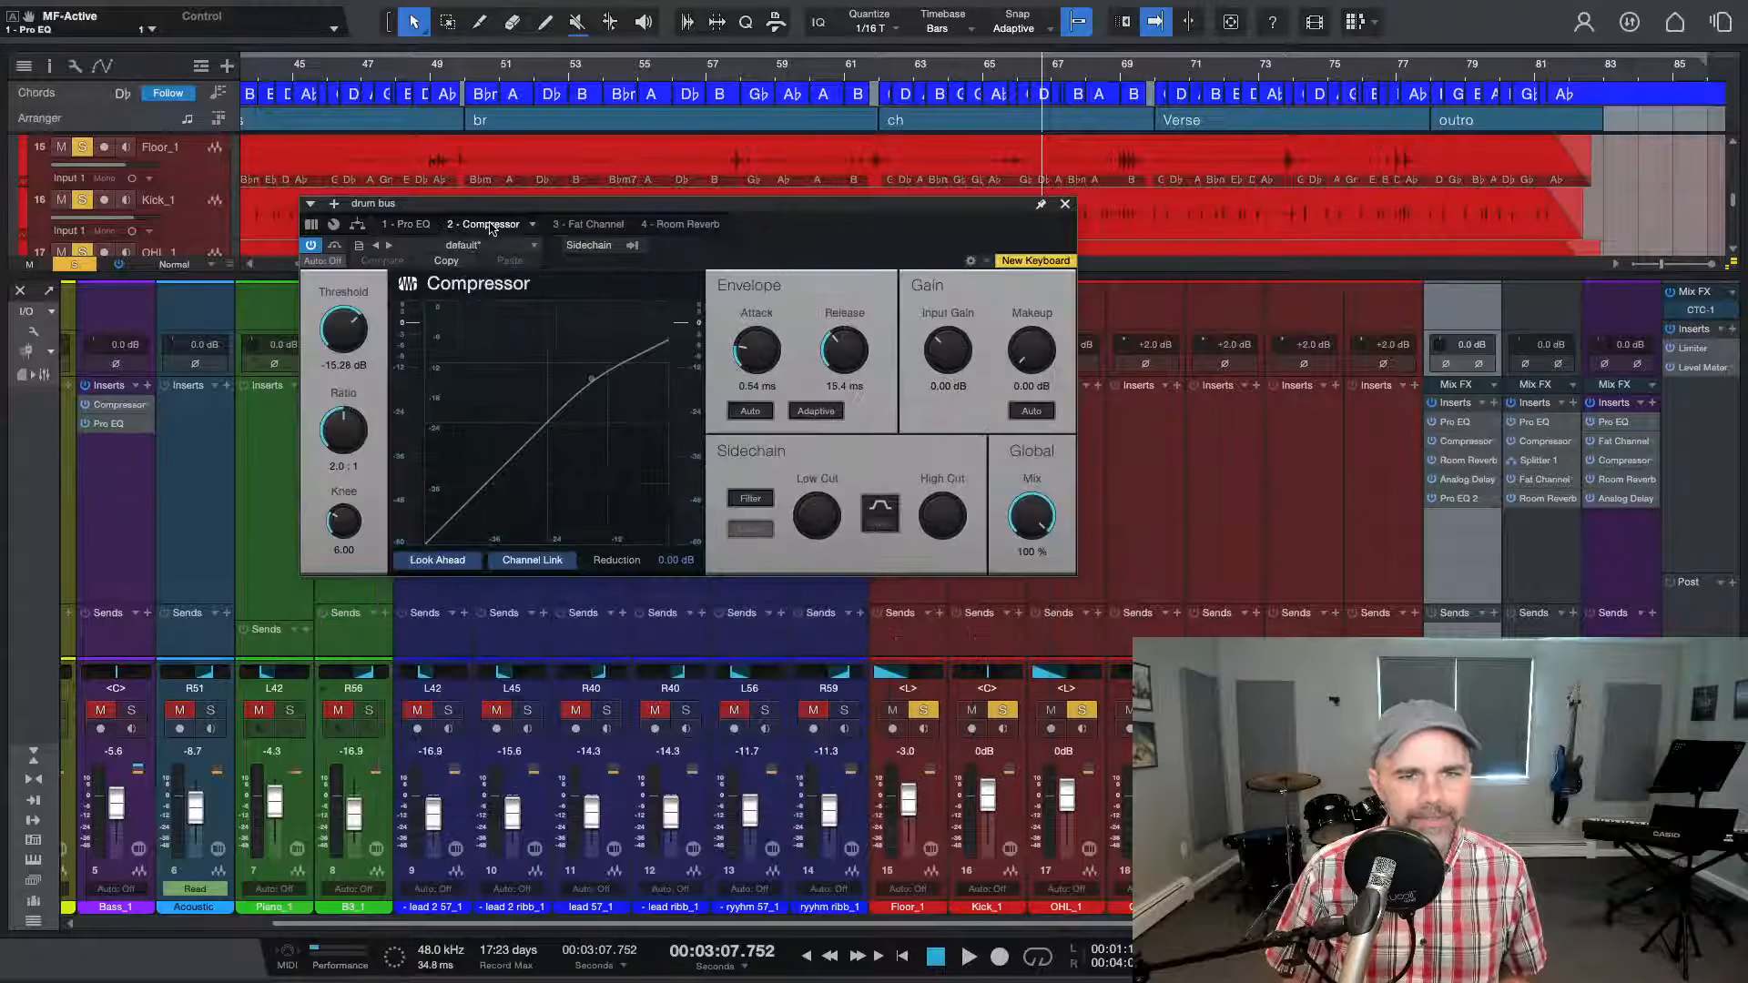
key("space")
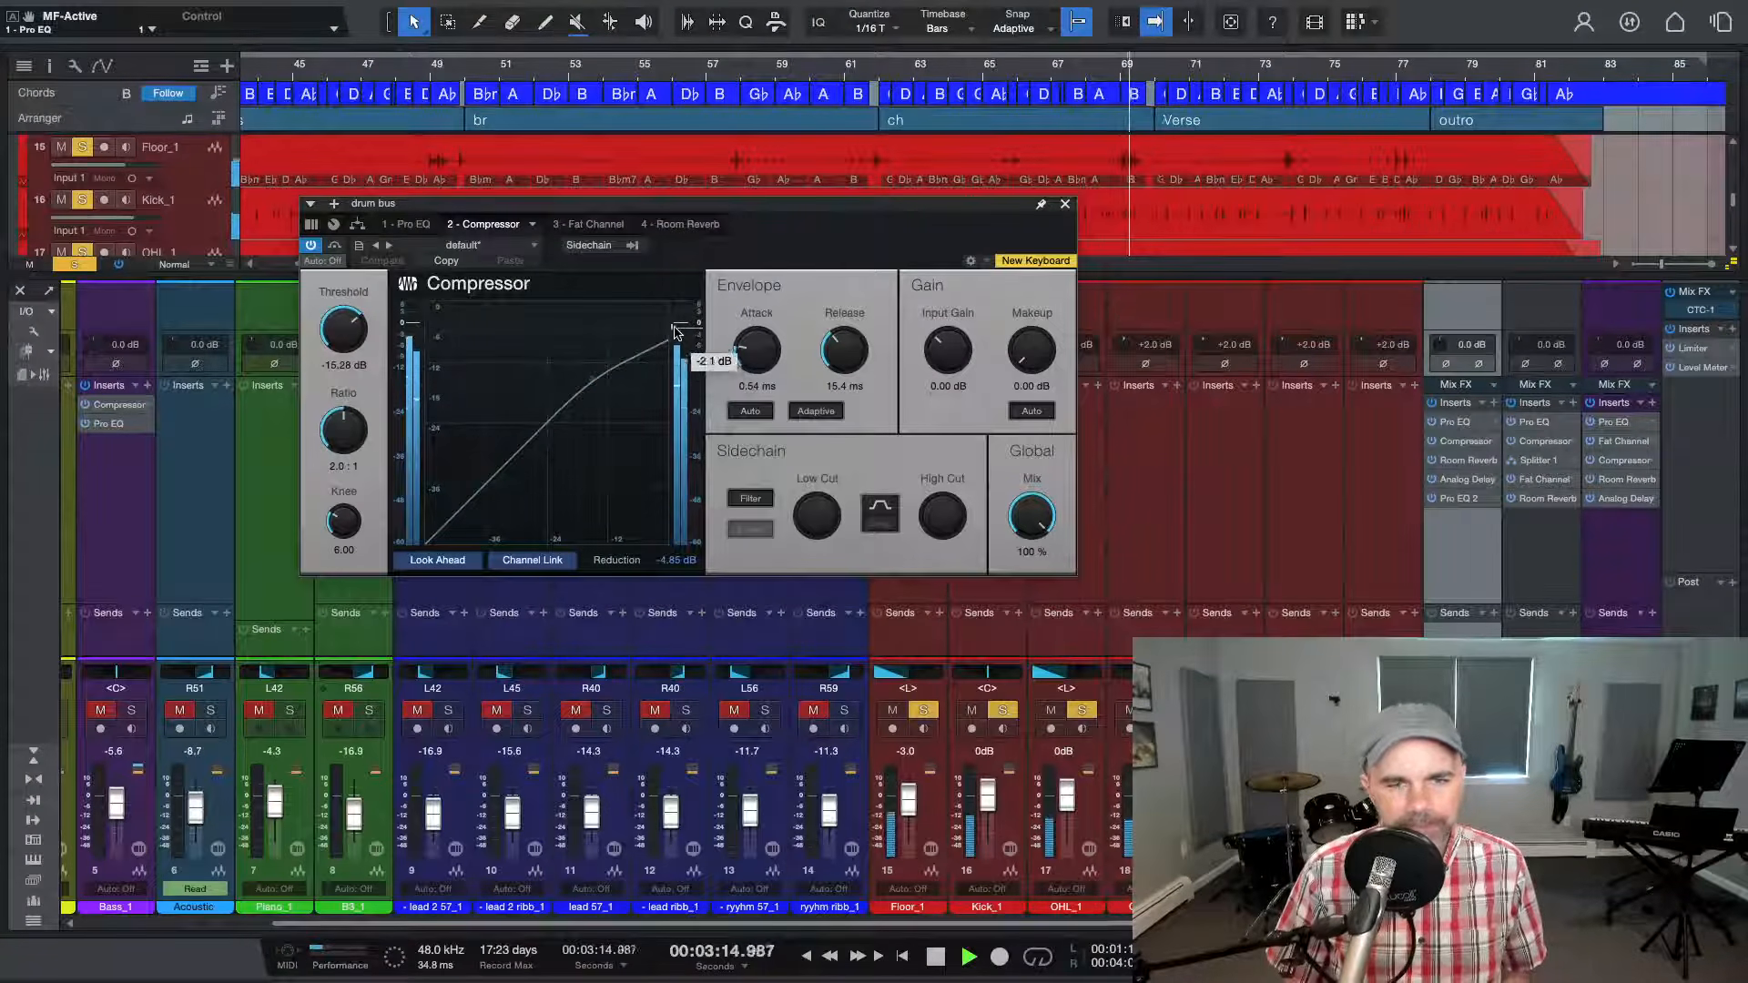
key("space")
key("space")
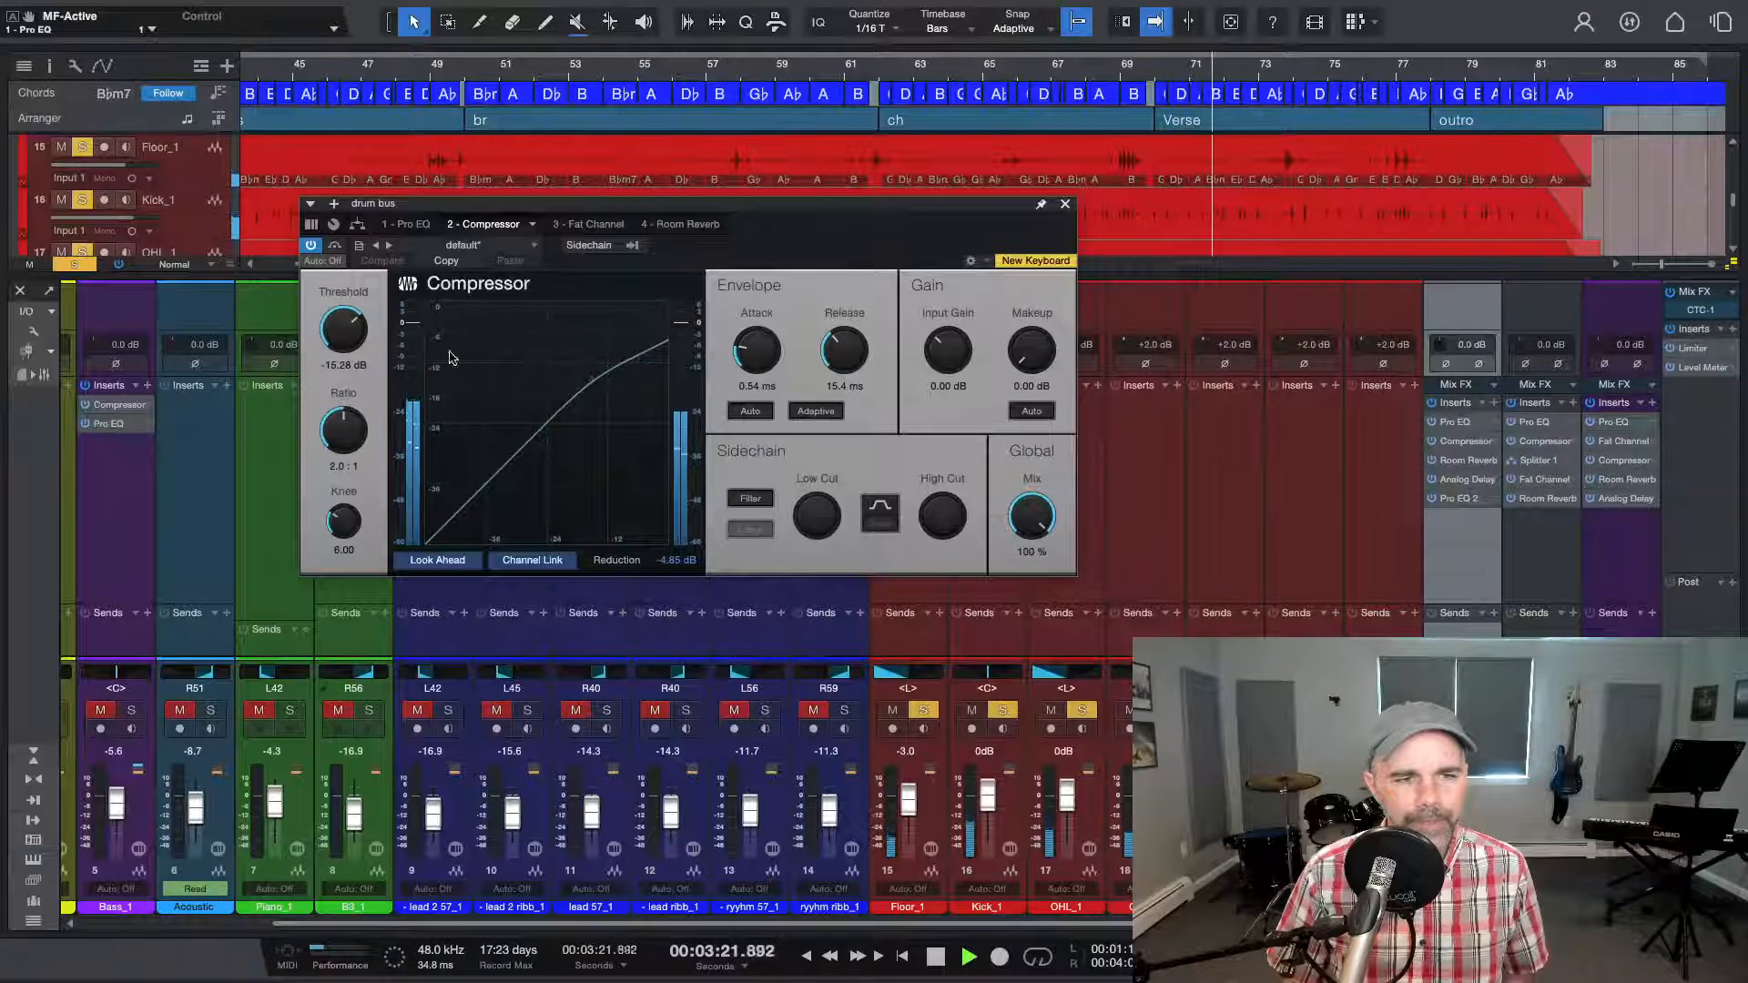
key("space")
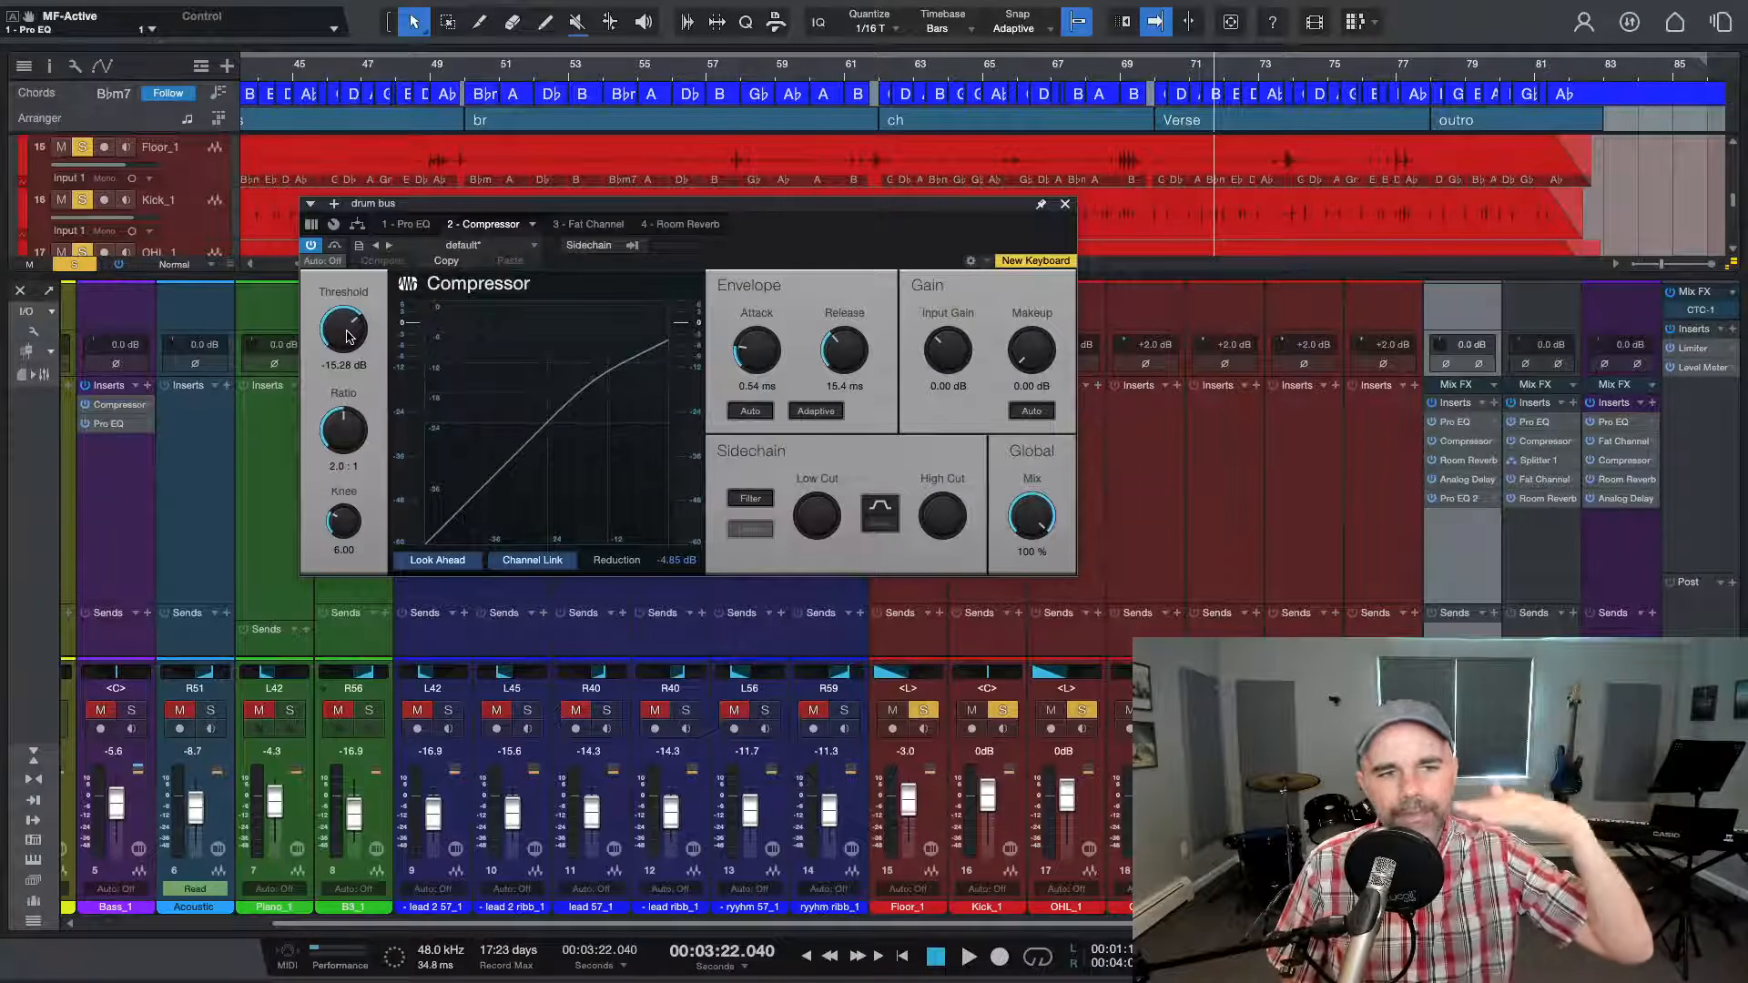
Try the compressor's threshold at -31.36 dB while the drums play, then set it to -16.48 dB and the ratio to 14.2:1
key("space")
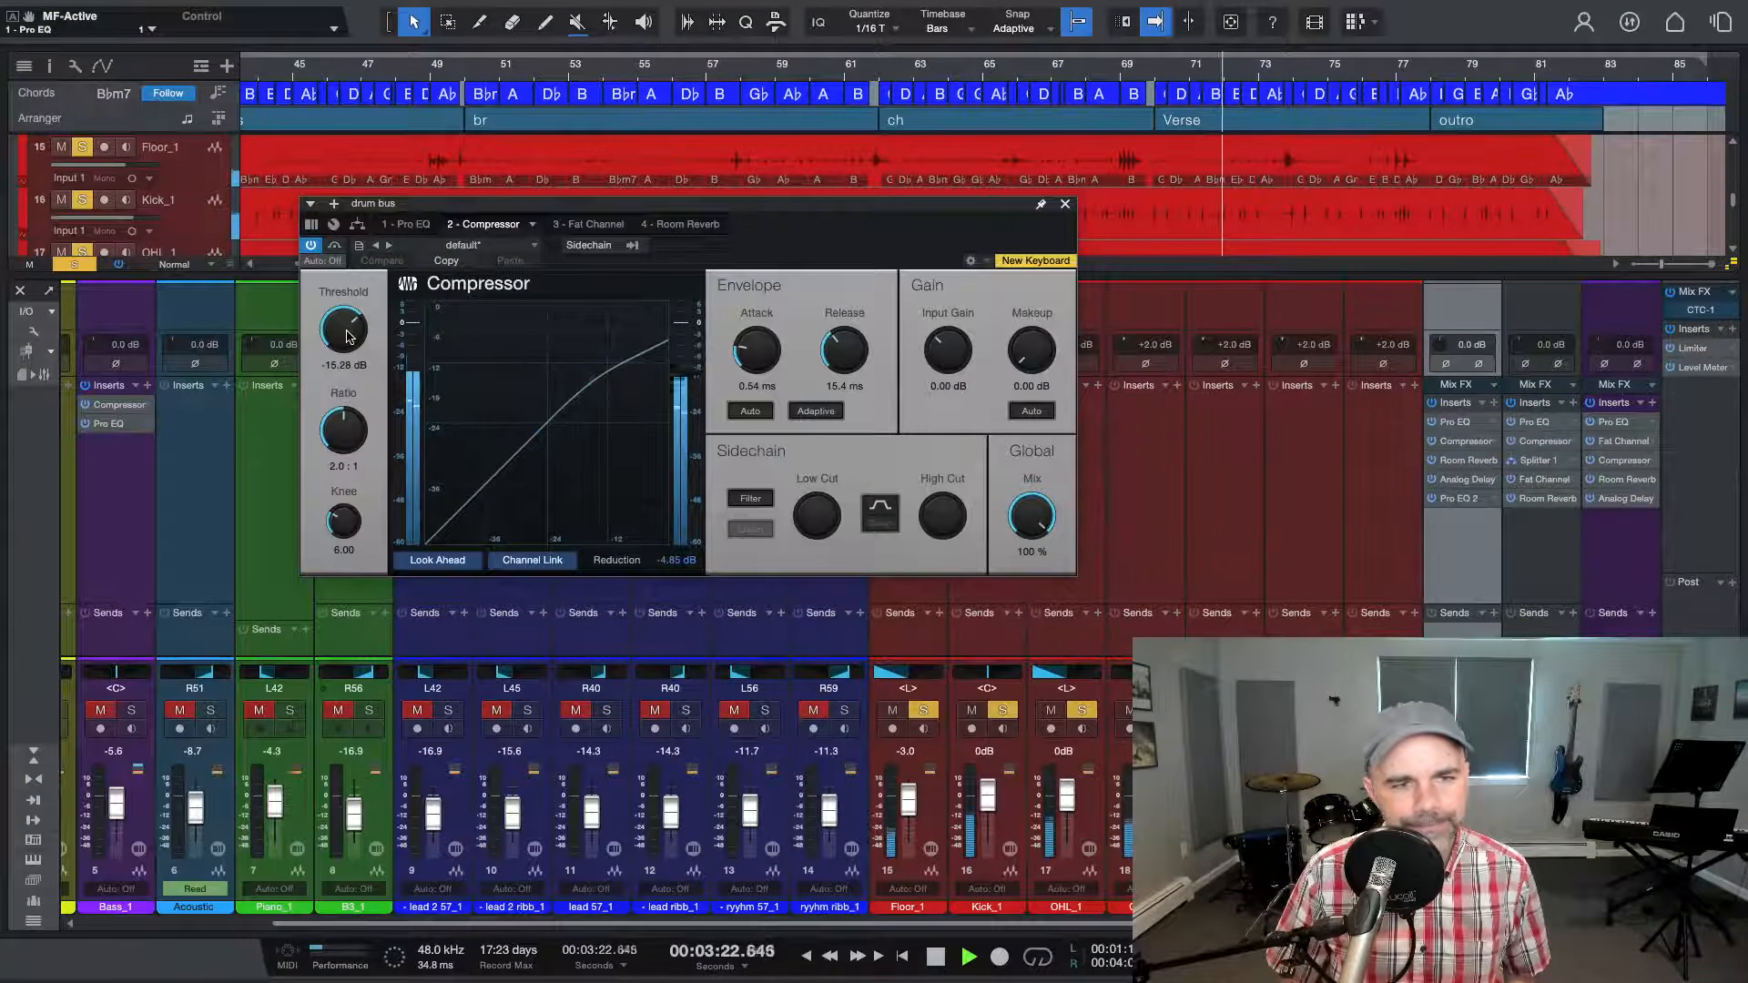
left_click_drag(347, 337, 350, 394)
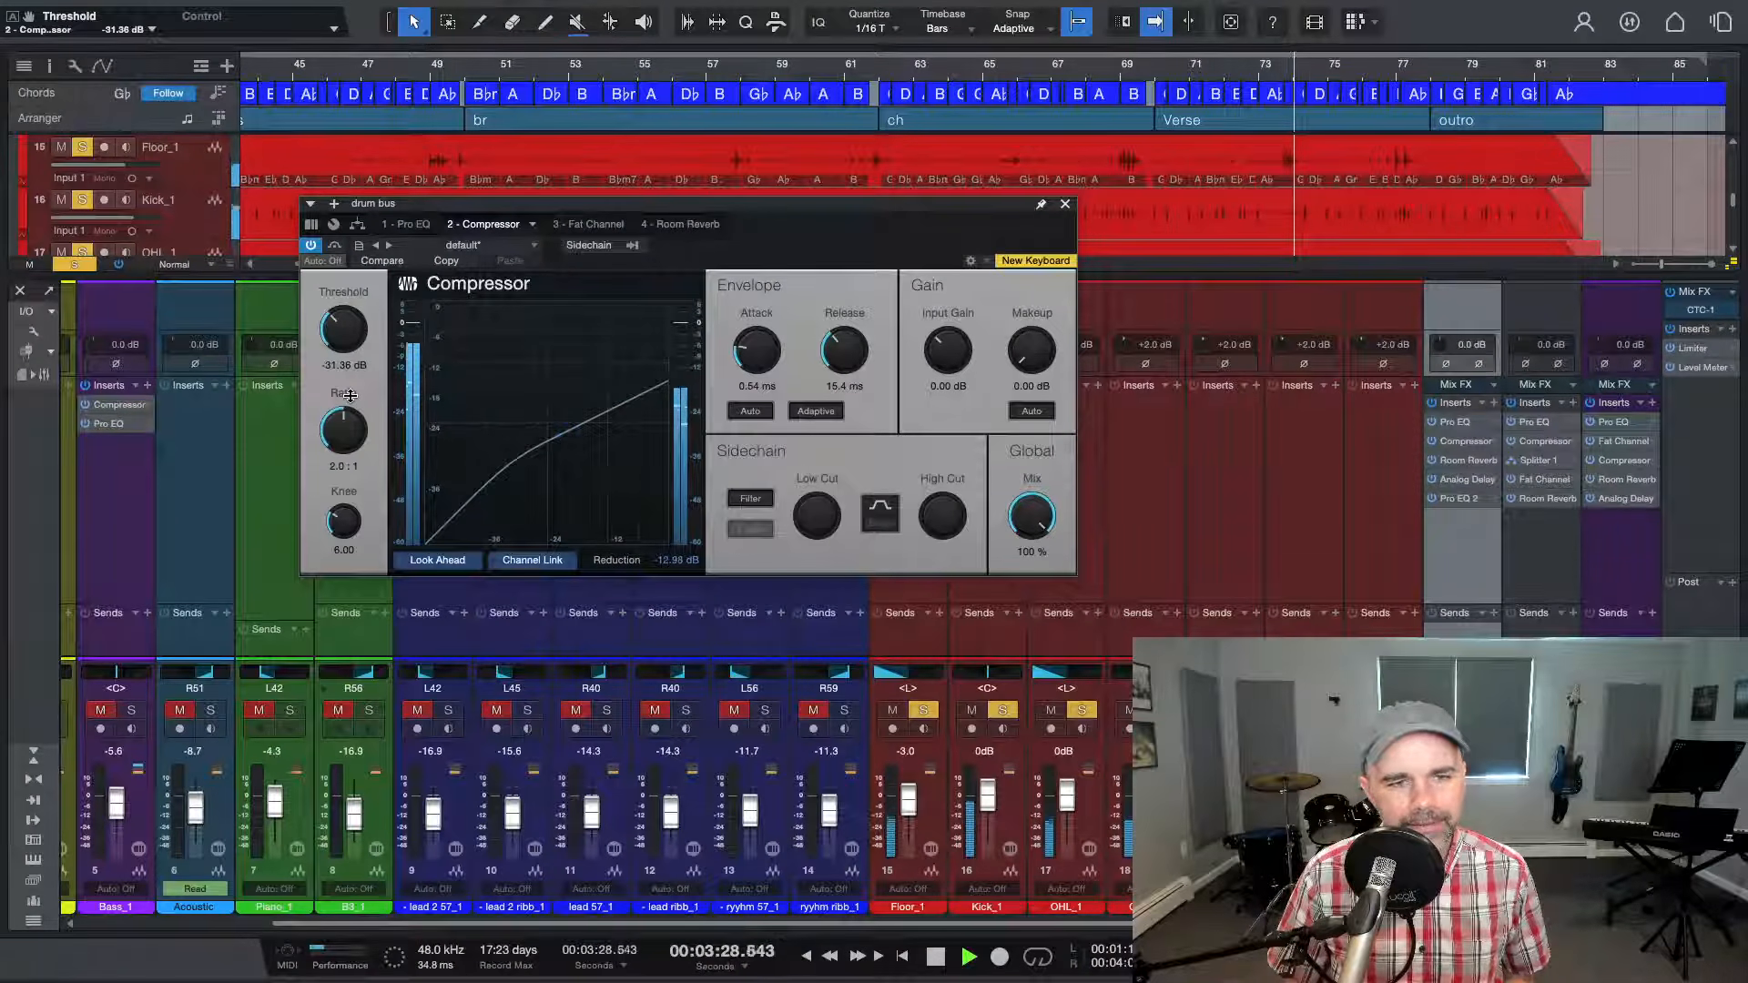
left_click_drag(350, 394, 332, 320)
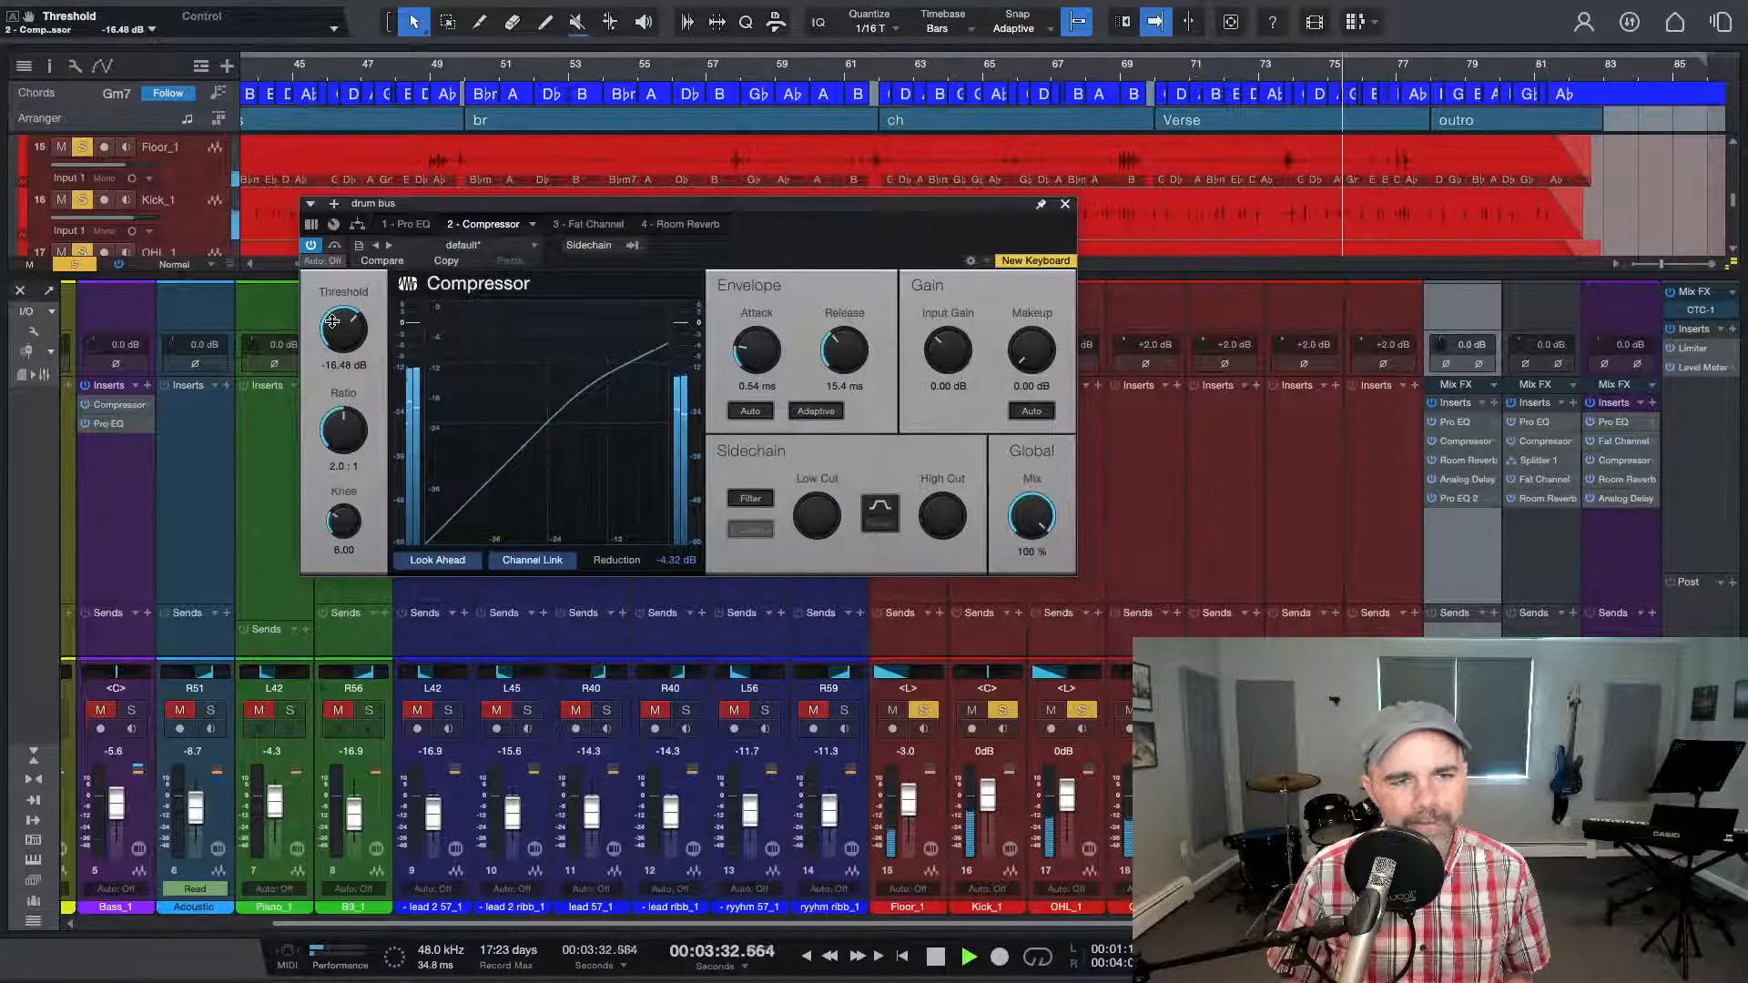
key("space")
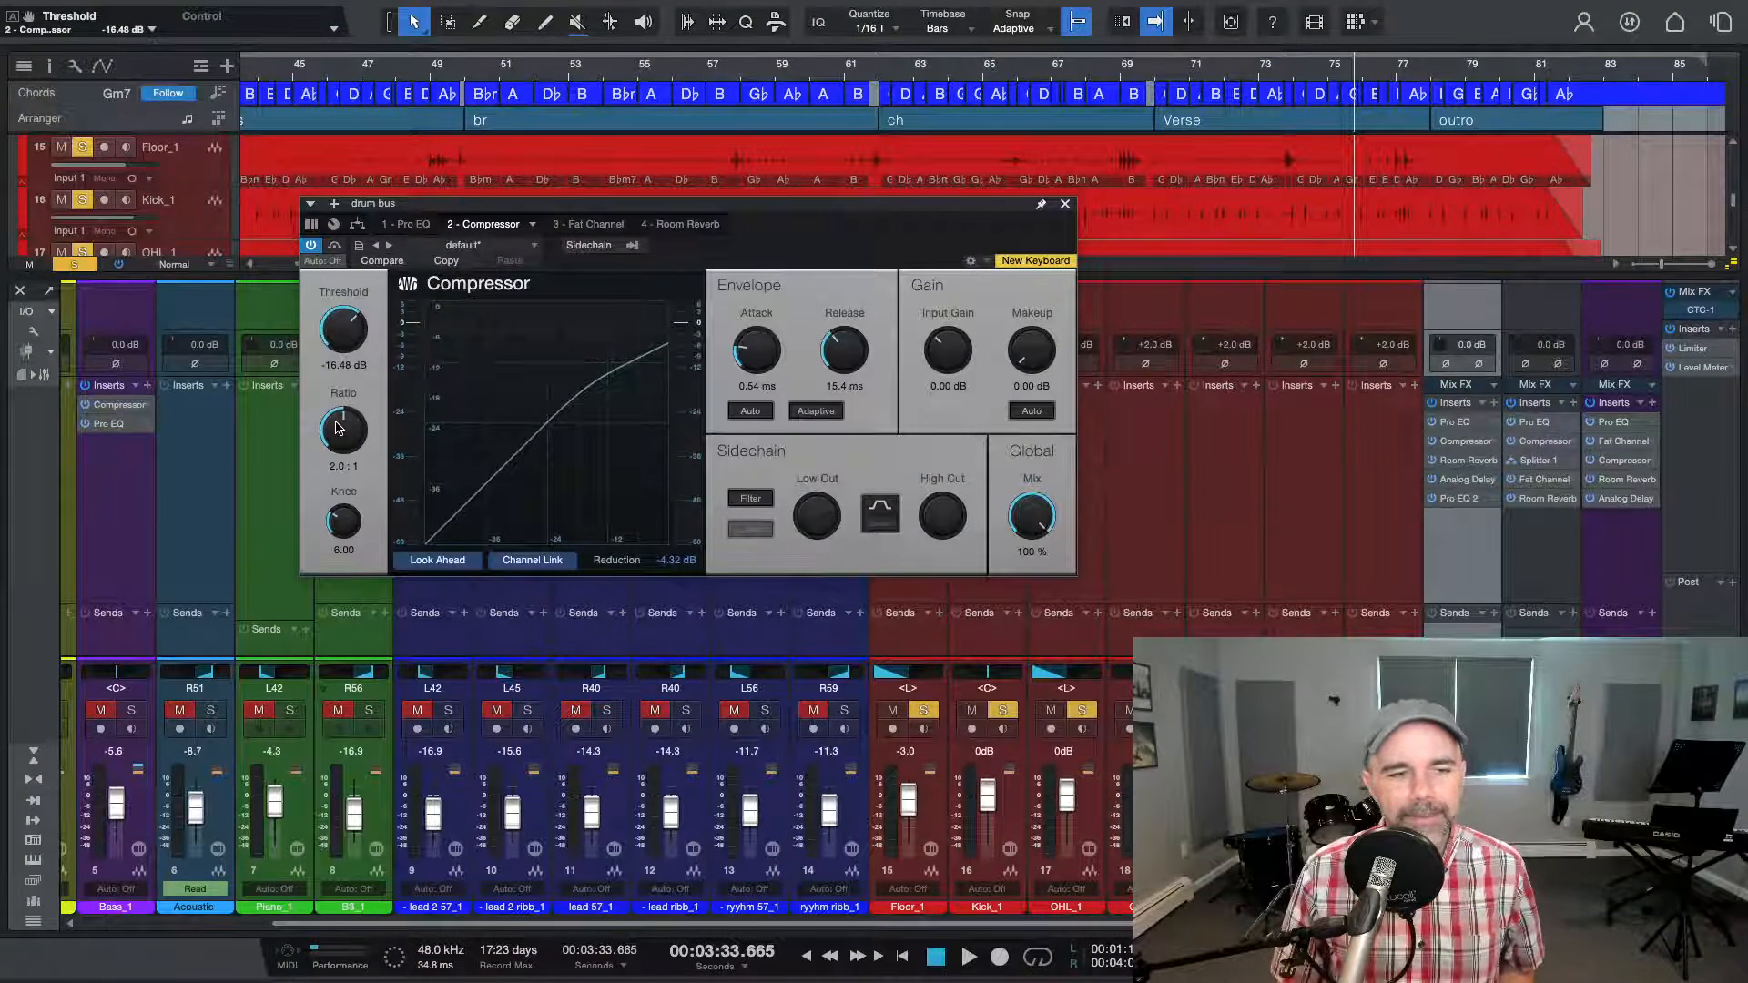
left_click_drag(336, 427, 347, 358)
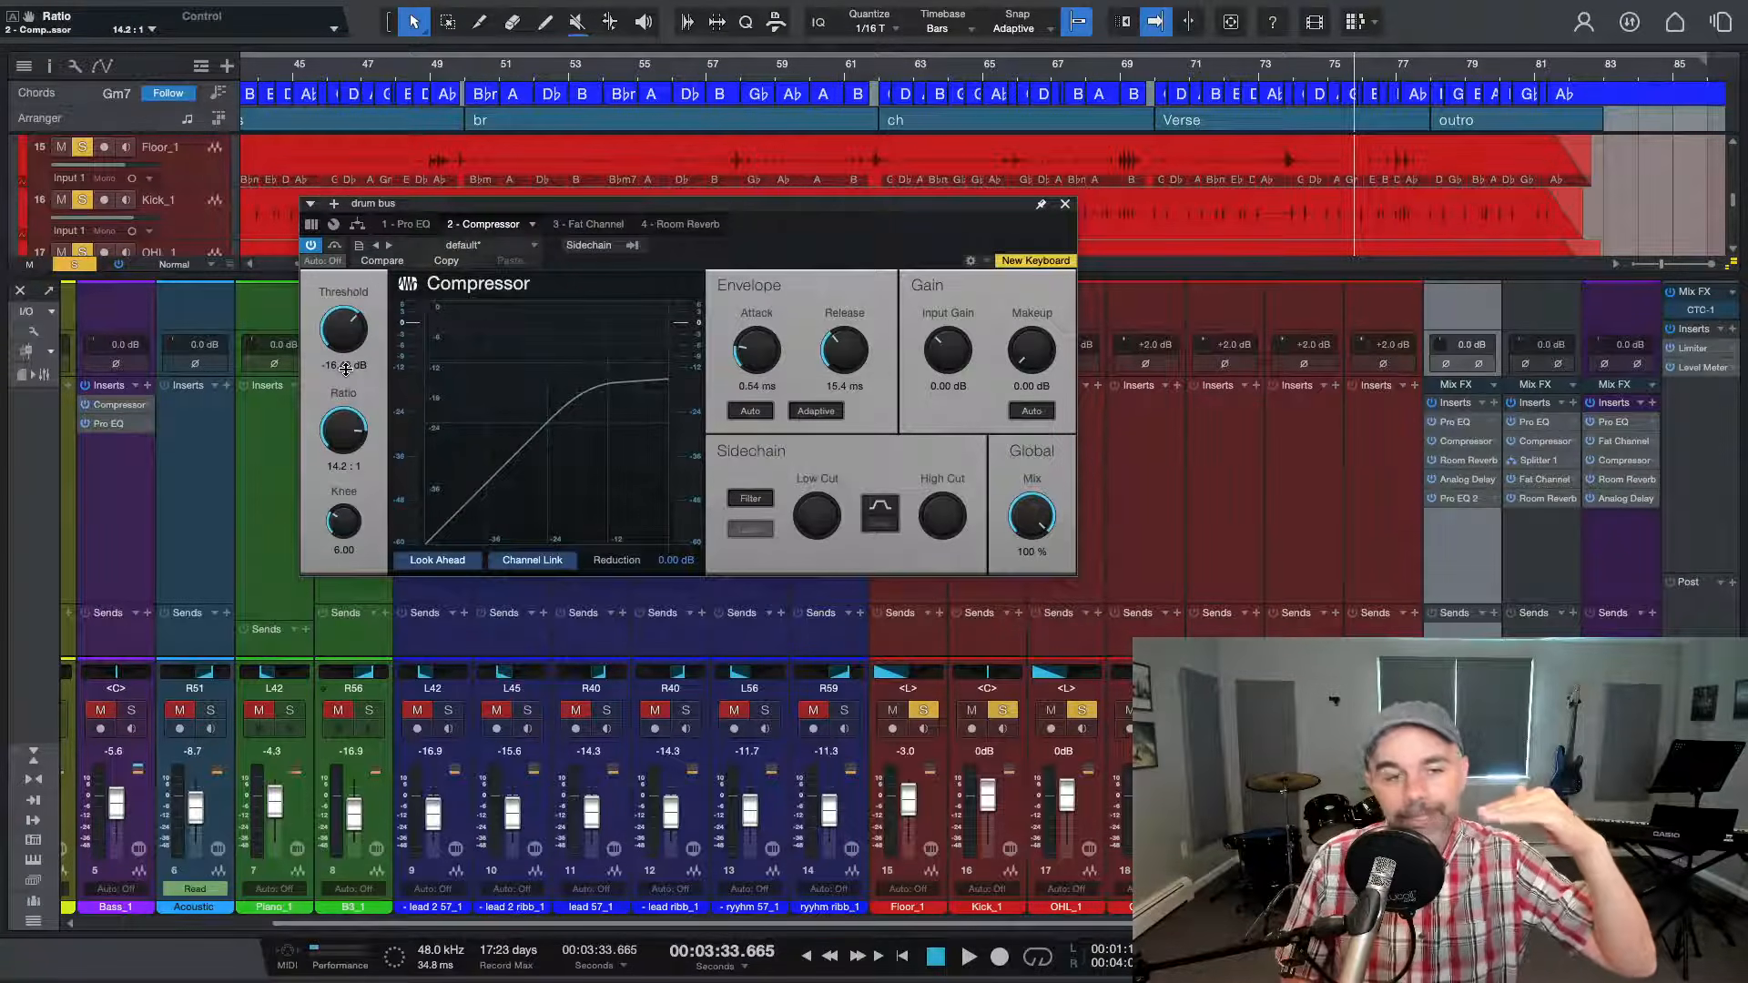
Set the drum bus compressor's ratio to 2.0:1 and briefly play the soloed drums with that ratio
left_click_drag(345, 368, 338, 425)
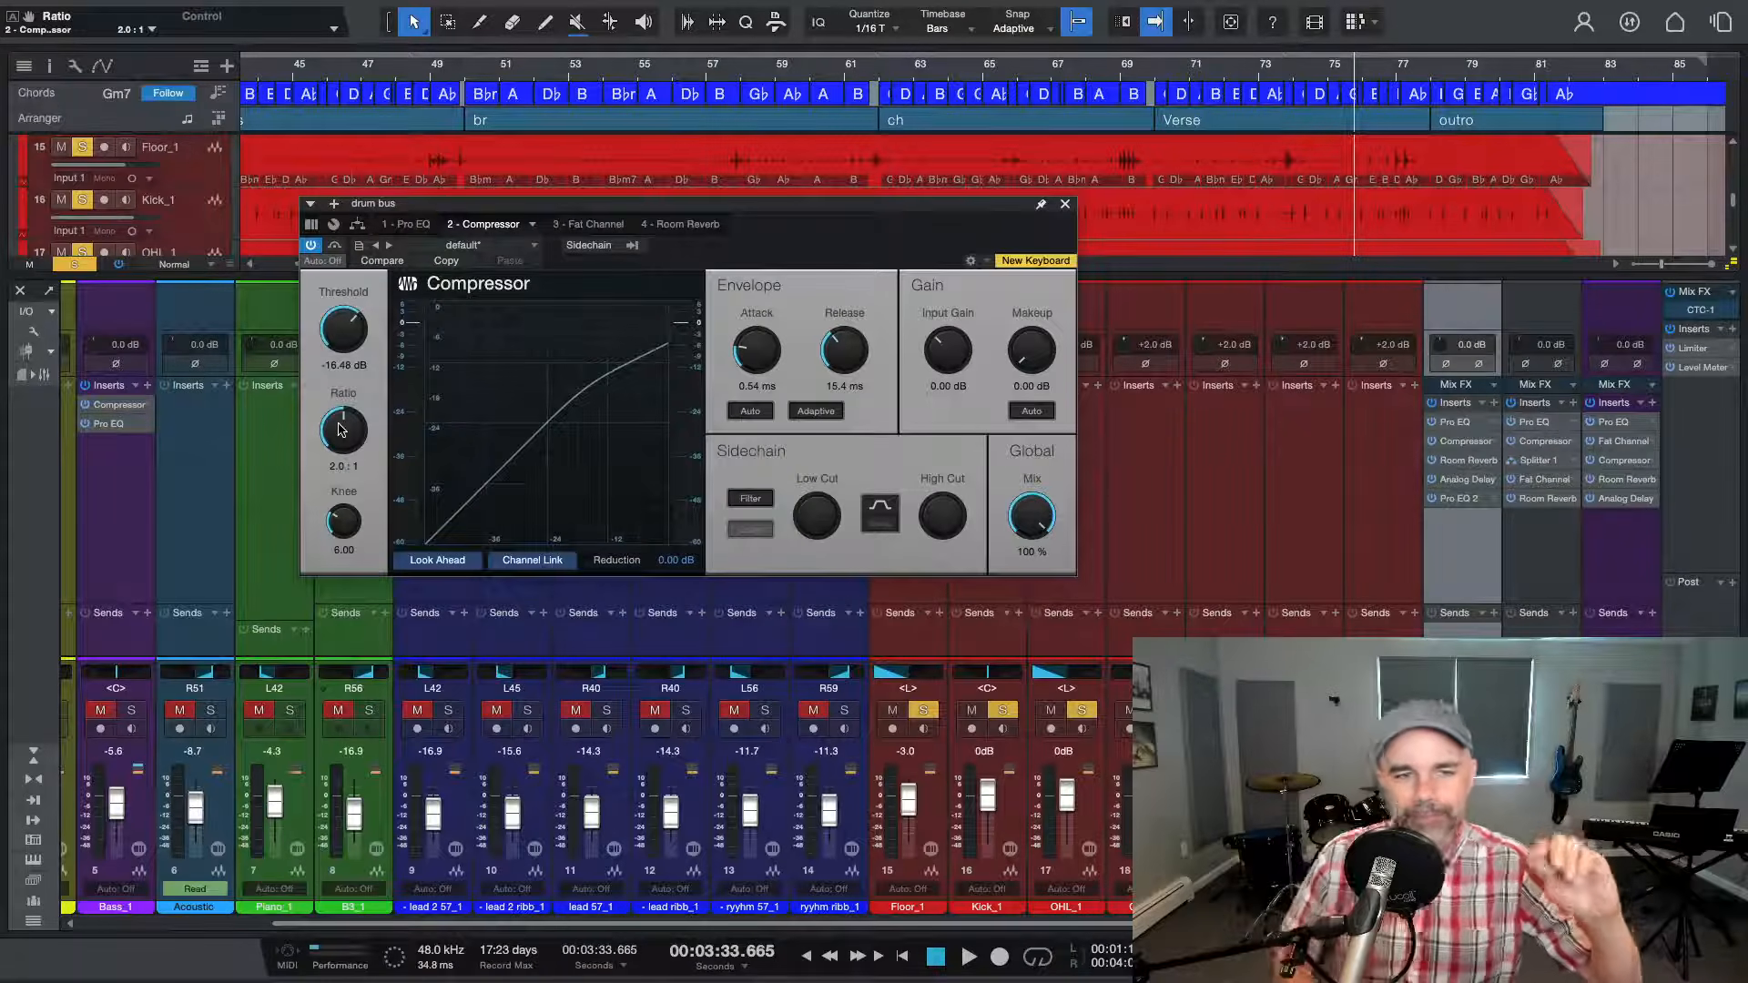
key("space")
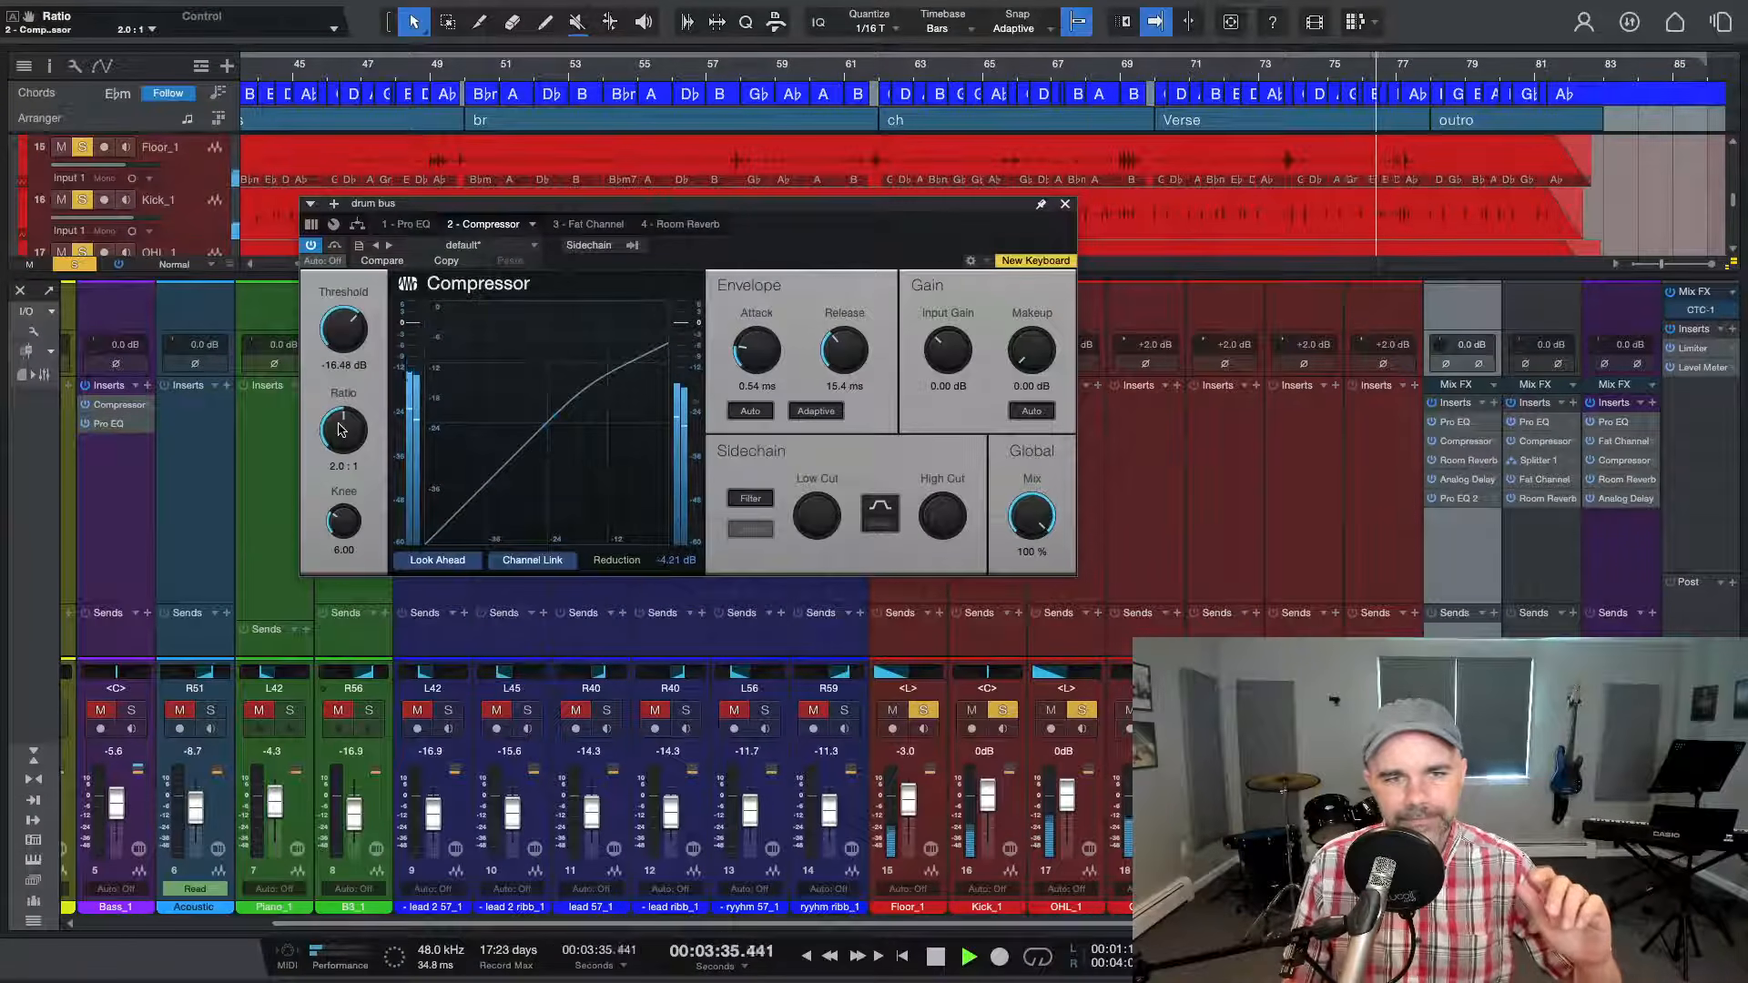
key("space")
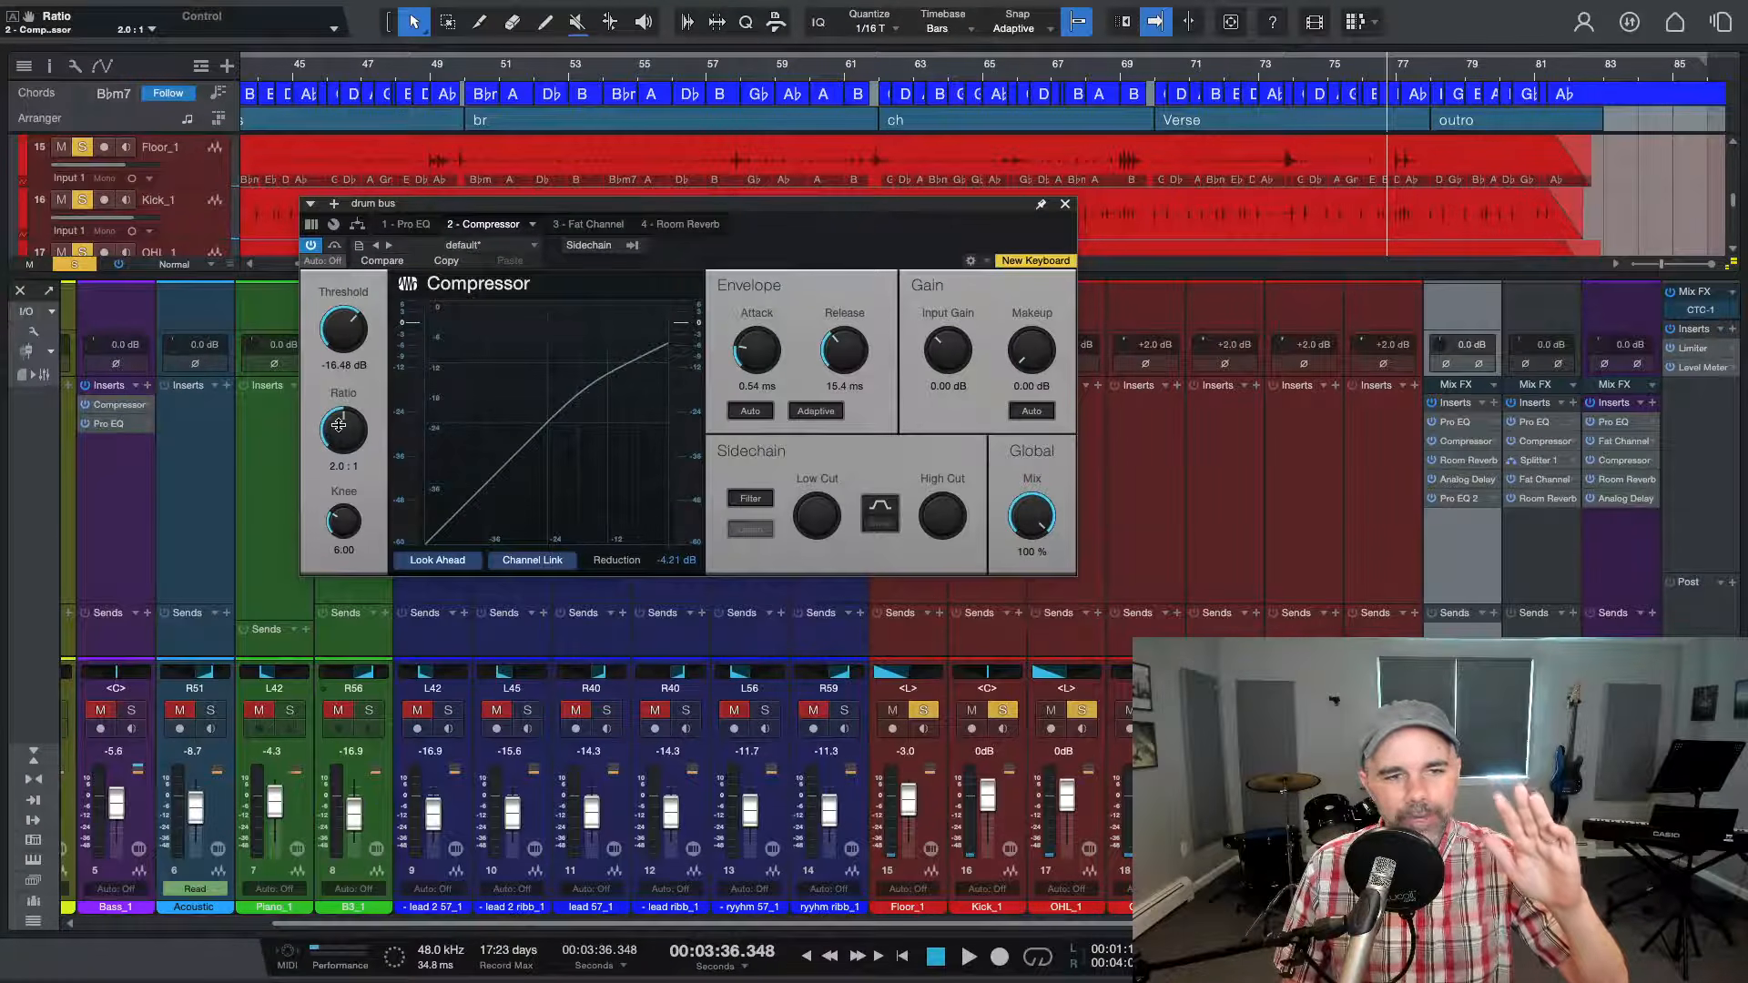
mouse_move(338, 425)
left_mouse_down()
mouse_move(318, 442)
mouse_move(337, 412)
mouse_move(329, 429)
left_mouse_up()
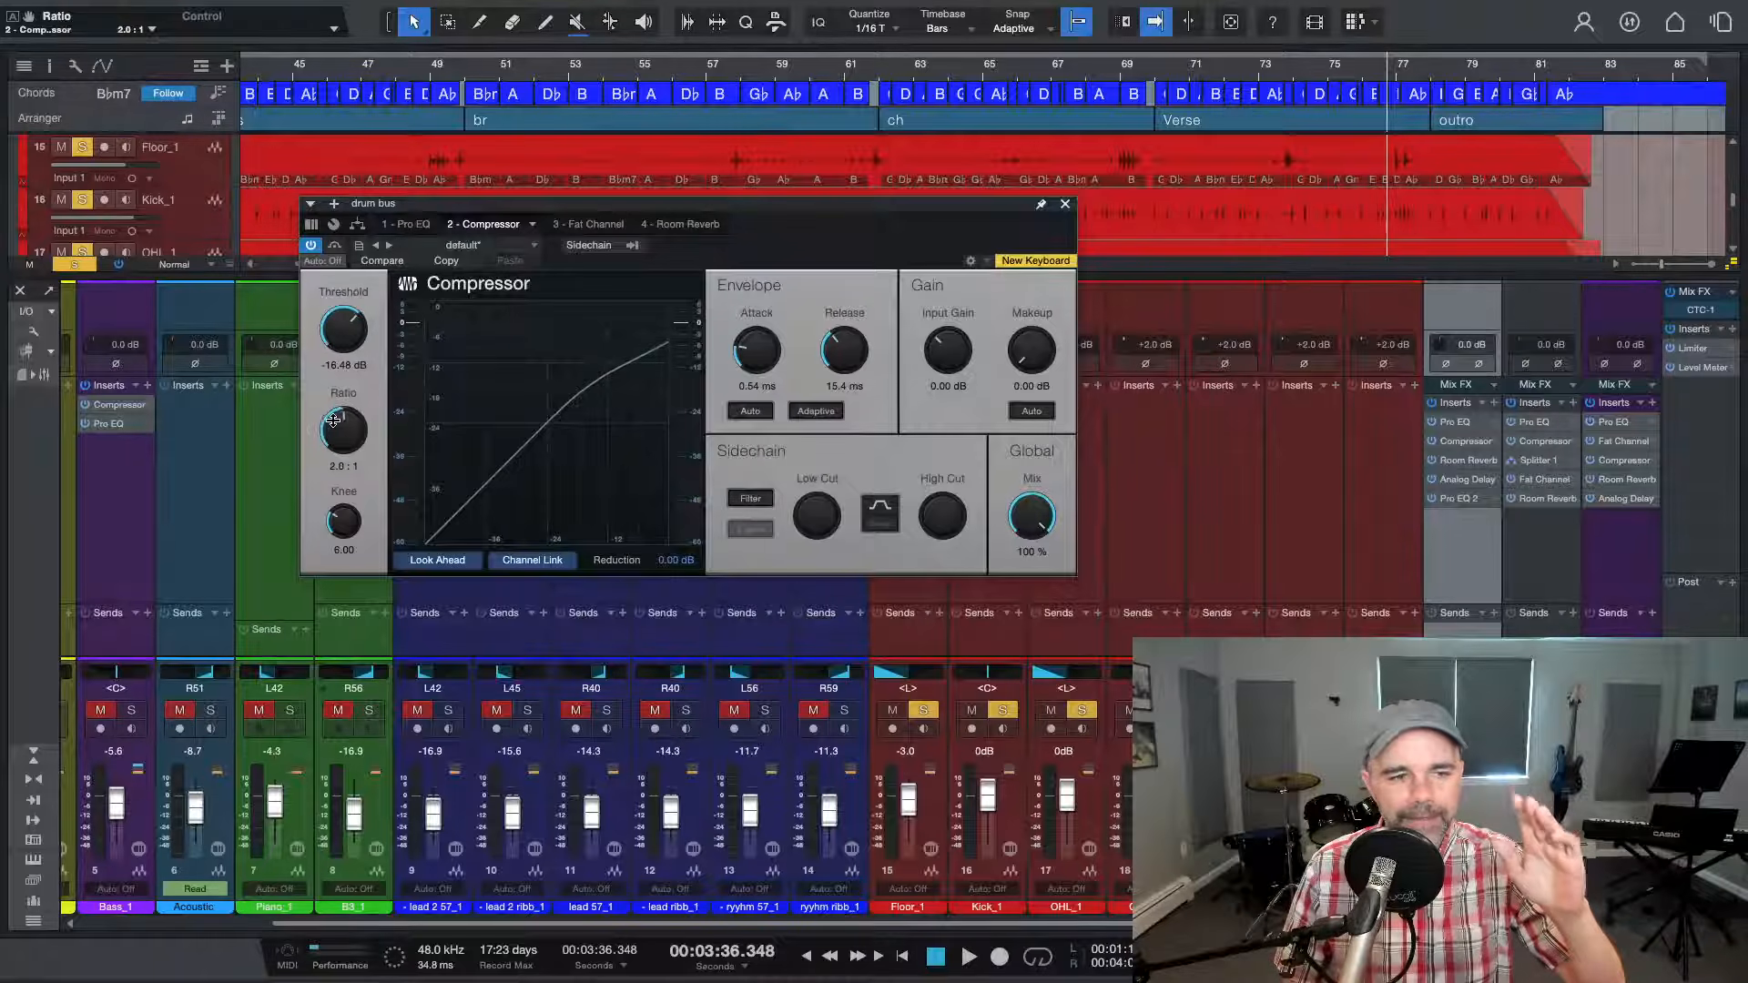
left_click_drag(333, 420, 335, 421)
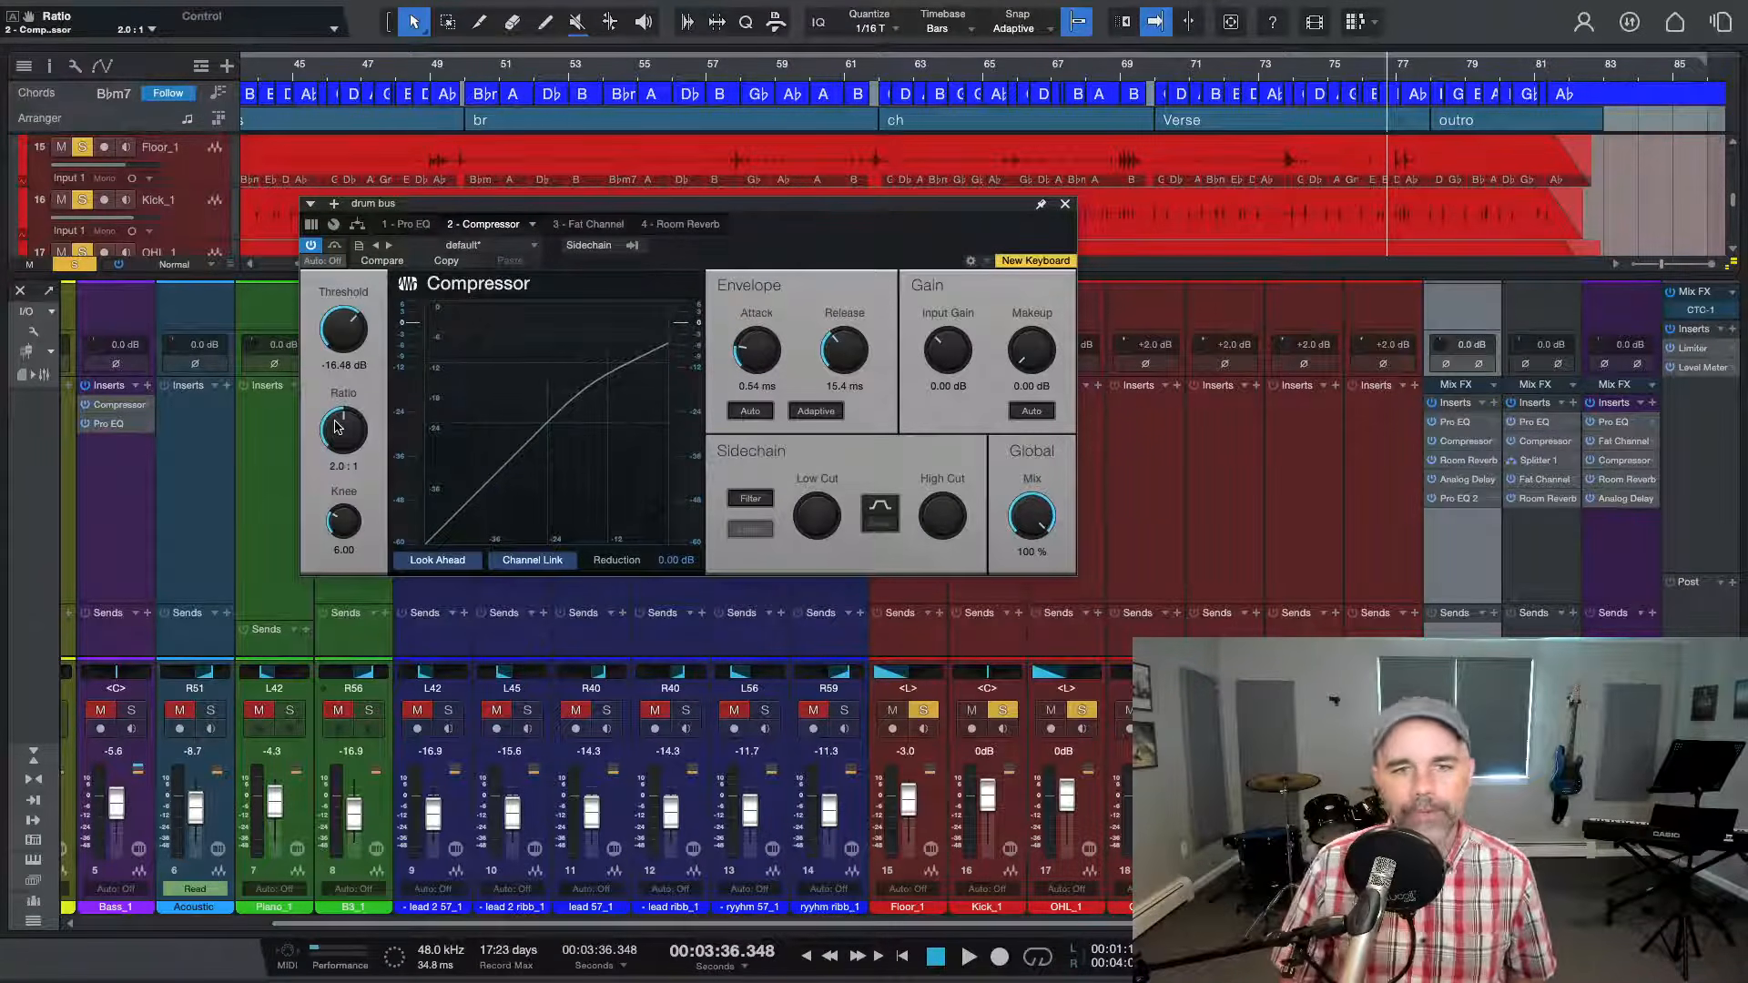
Play two more short passages of the soloed drums to check the compressor's levels and gain reduction
key("space")
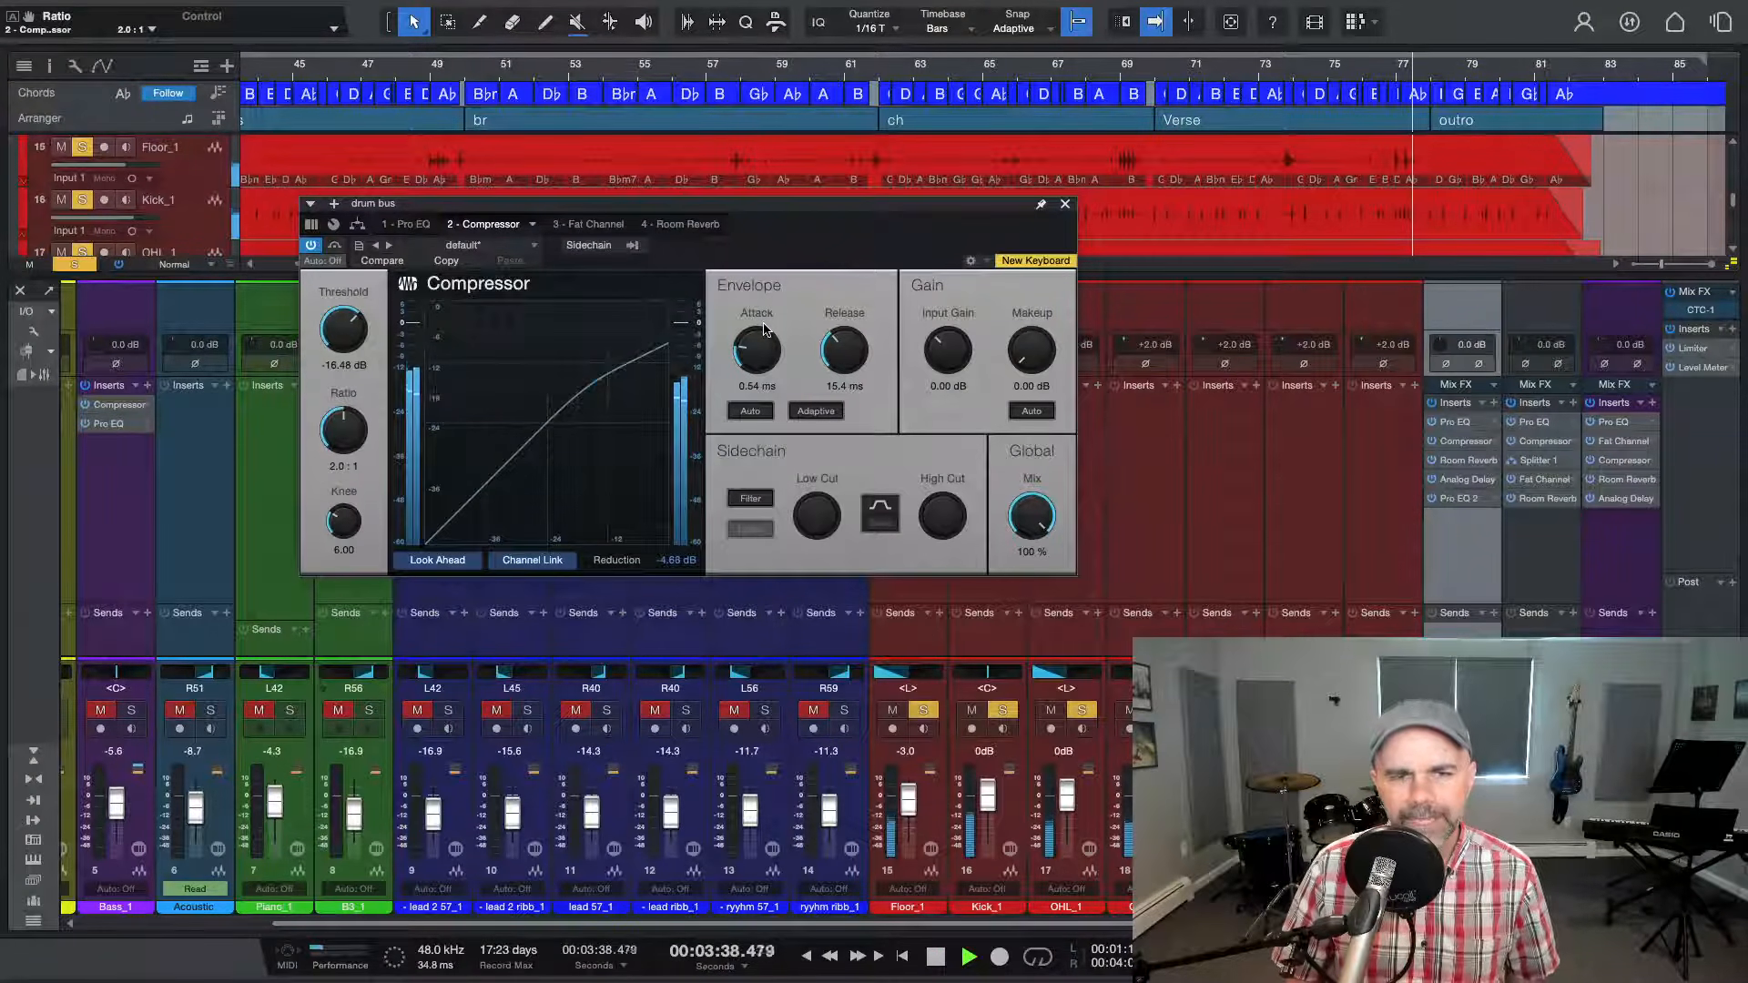
key("space")
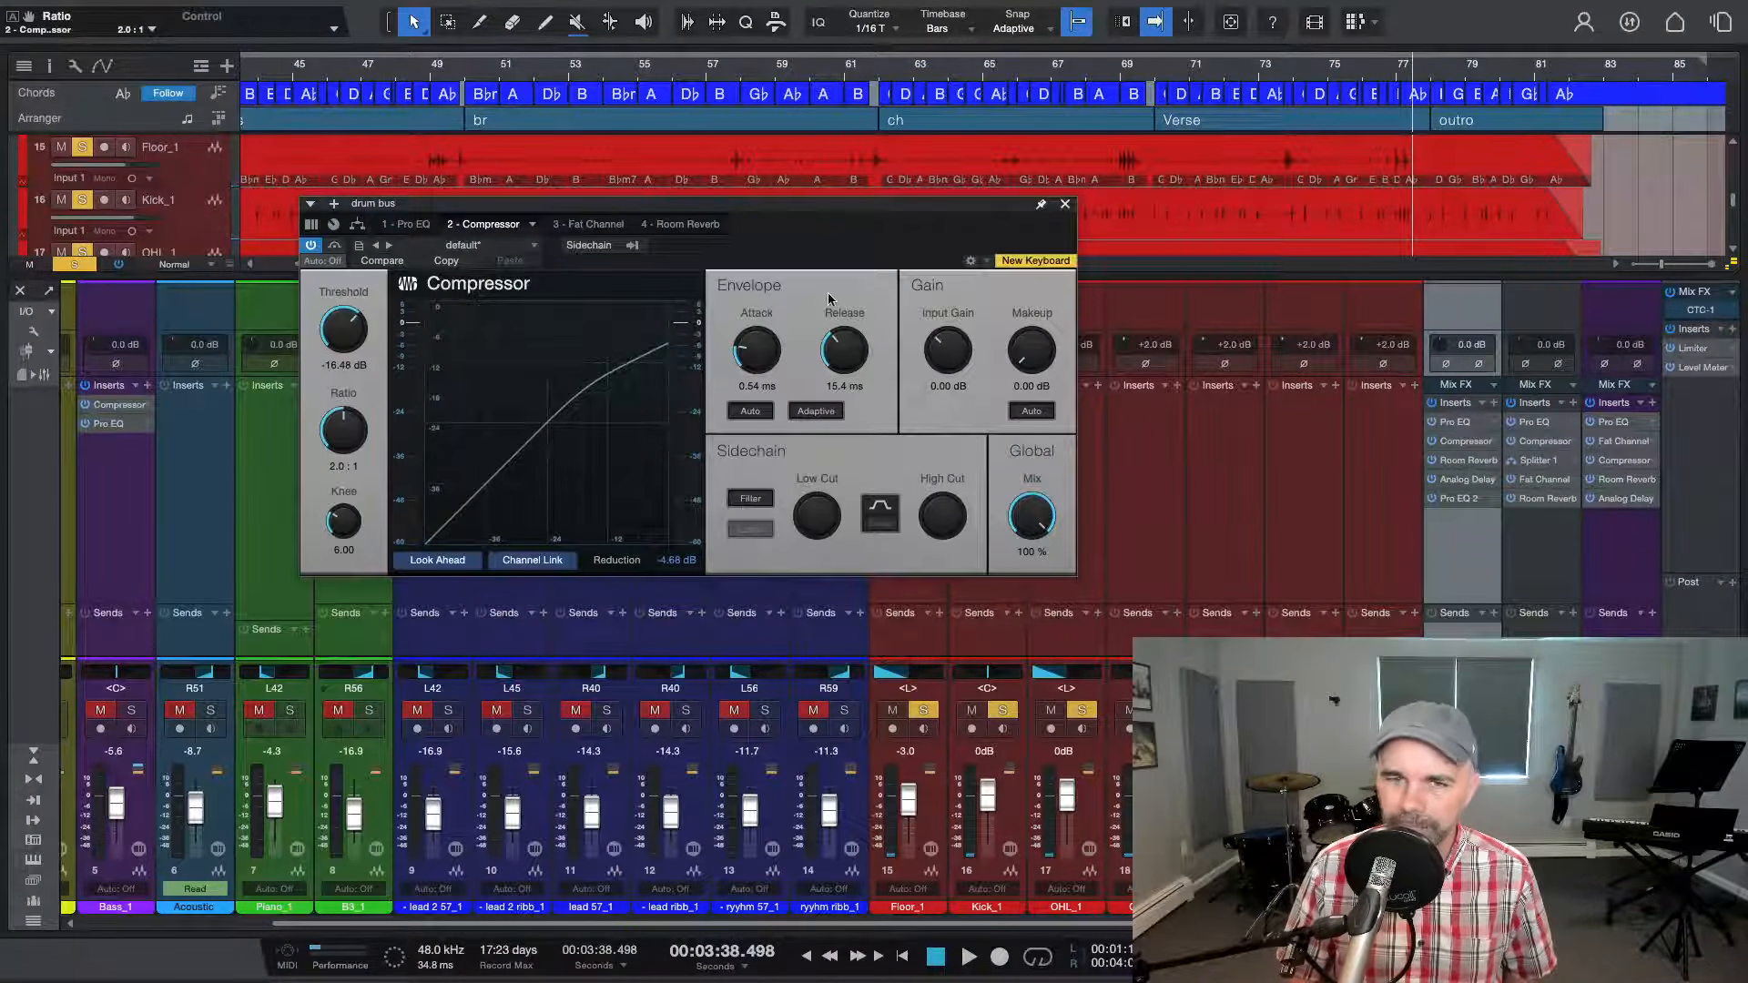
key("space")
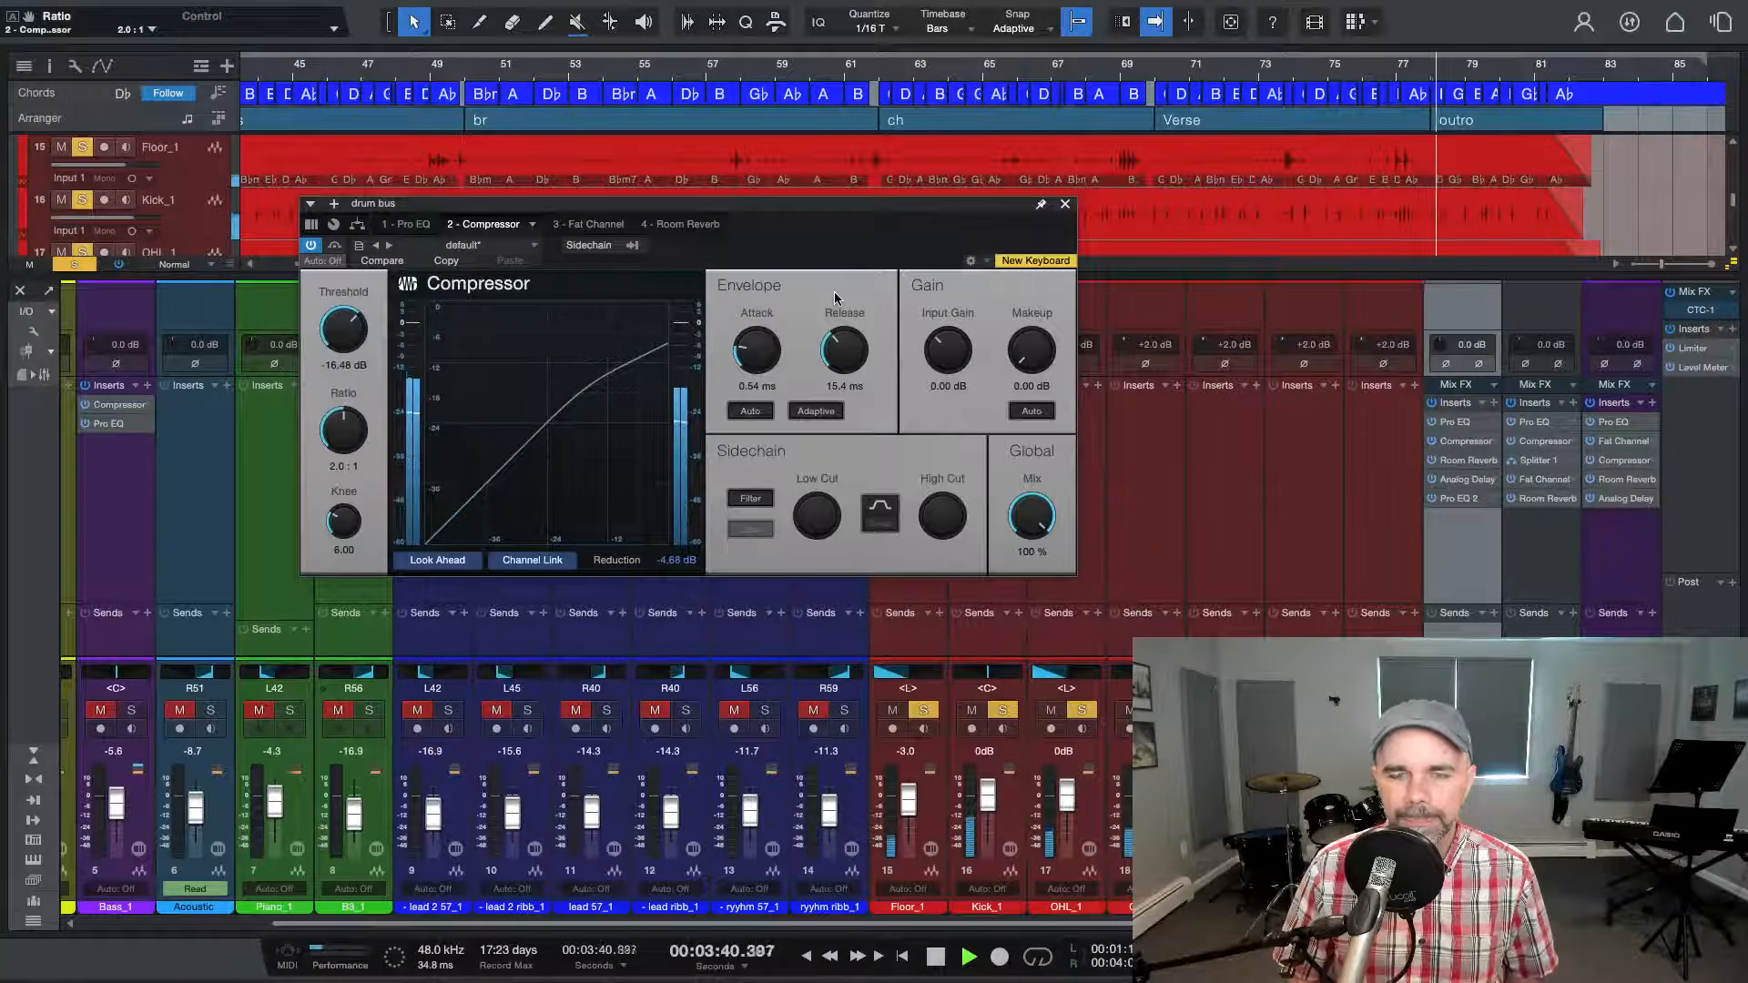
key("space")
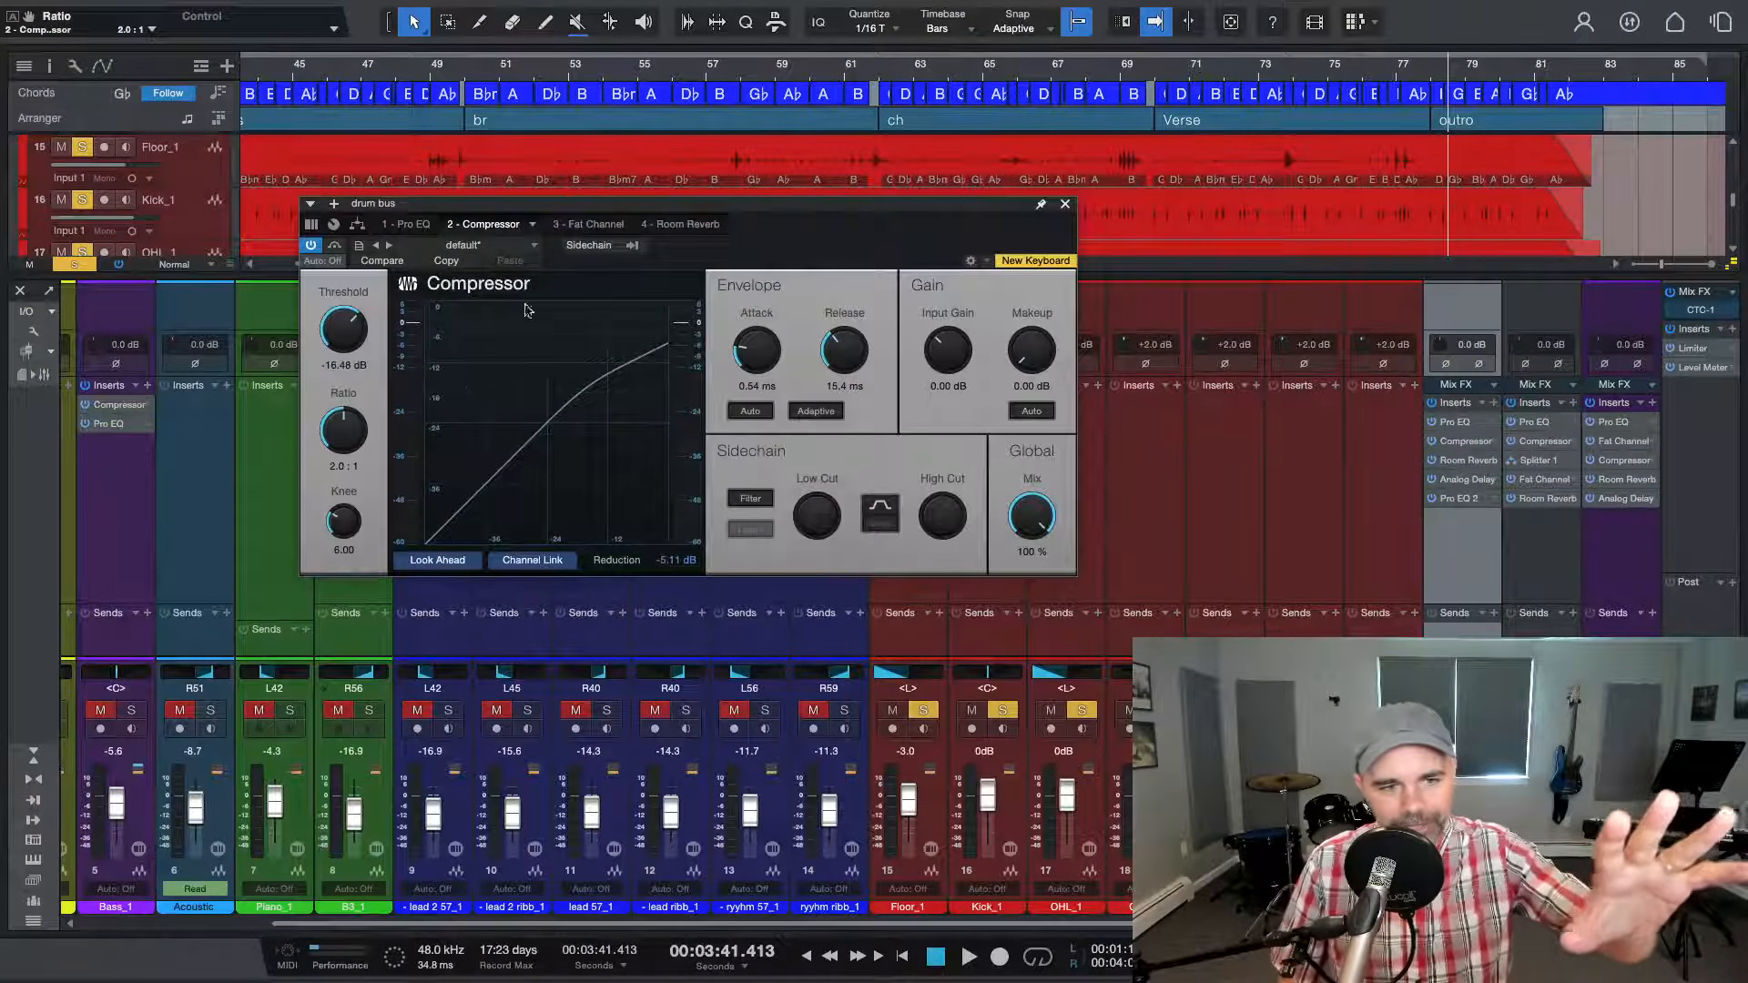
Open the drum bus's Fat Channel and compare the playing drums with its compressor switched off and back on
left_click(599, 225)
key("space")
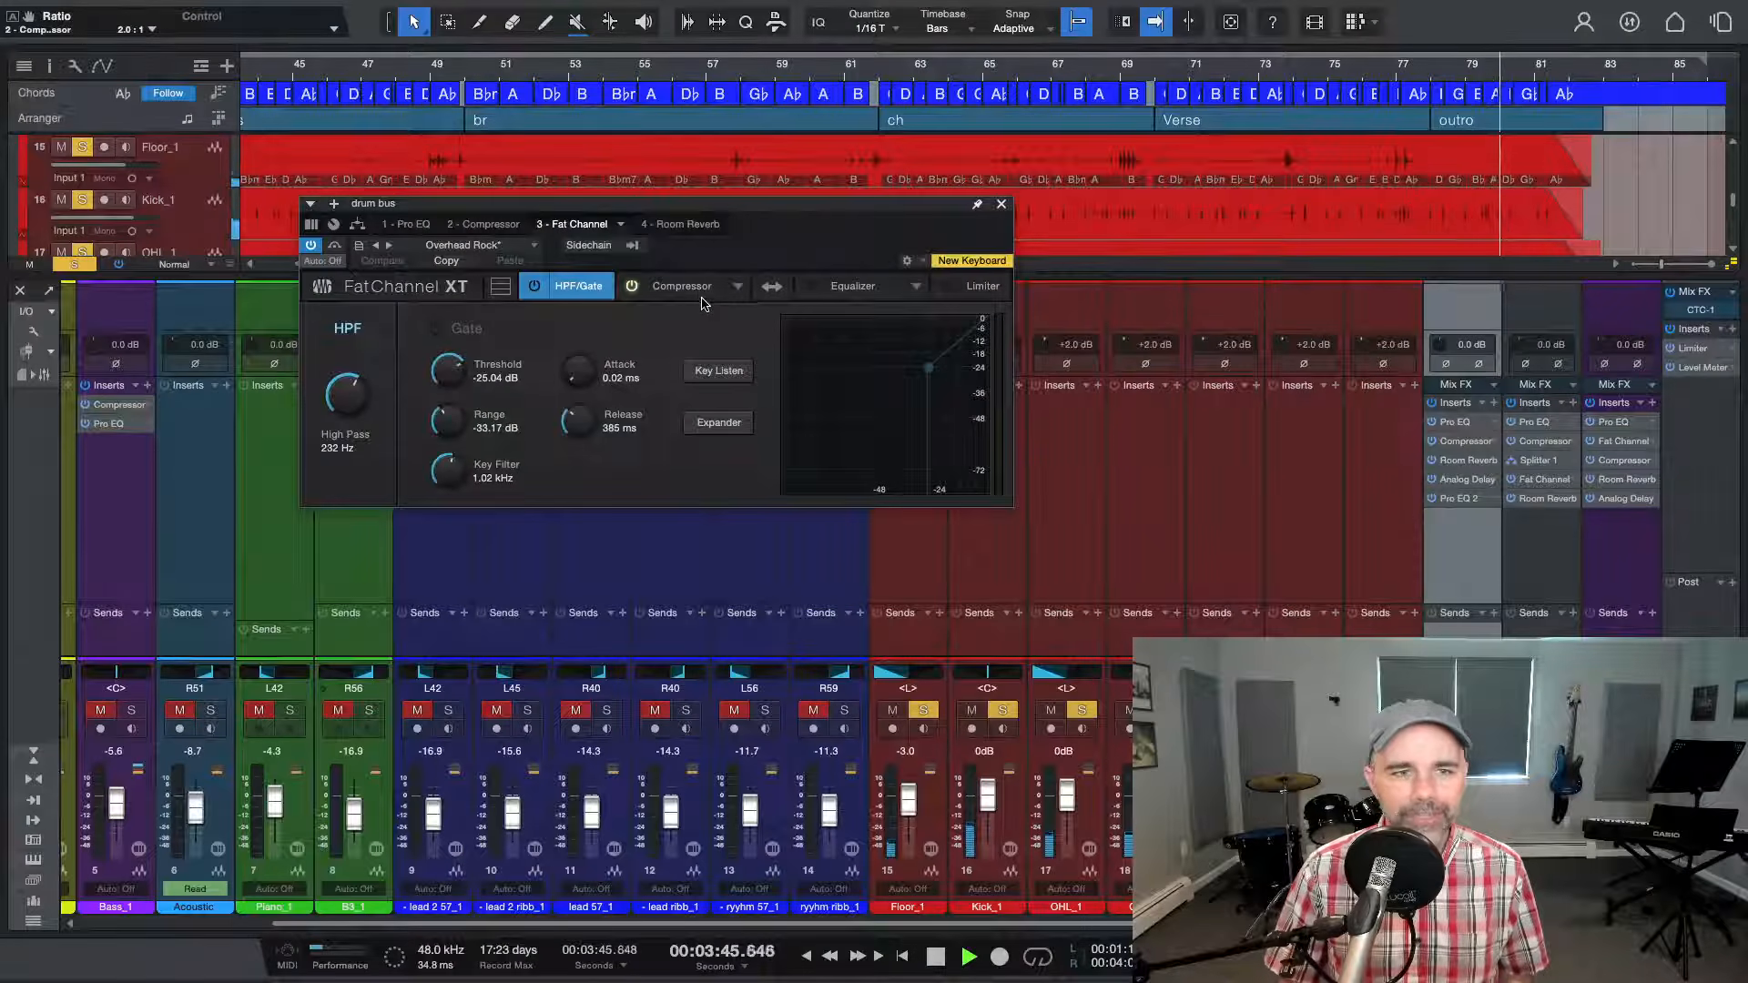
left_click(631, 287)
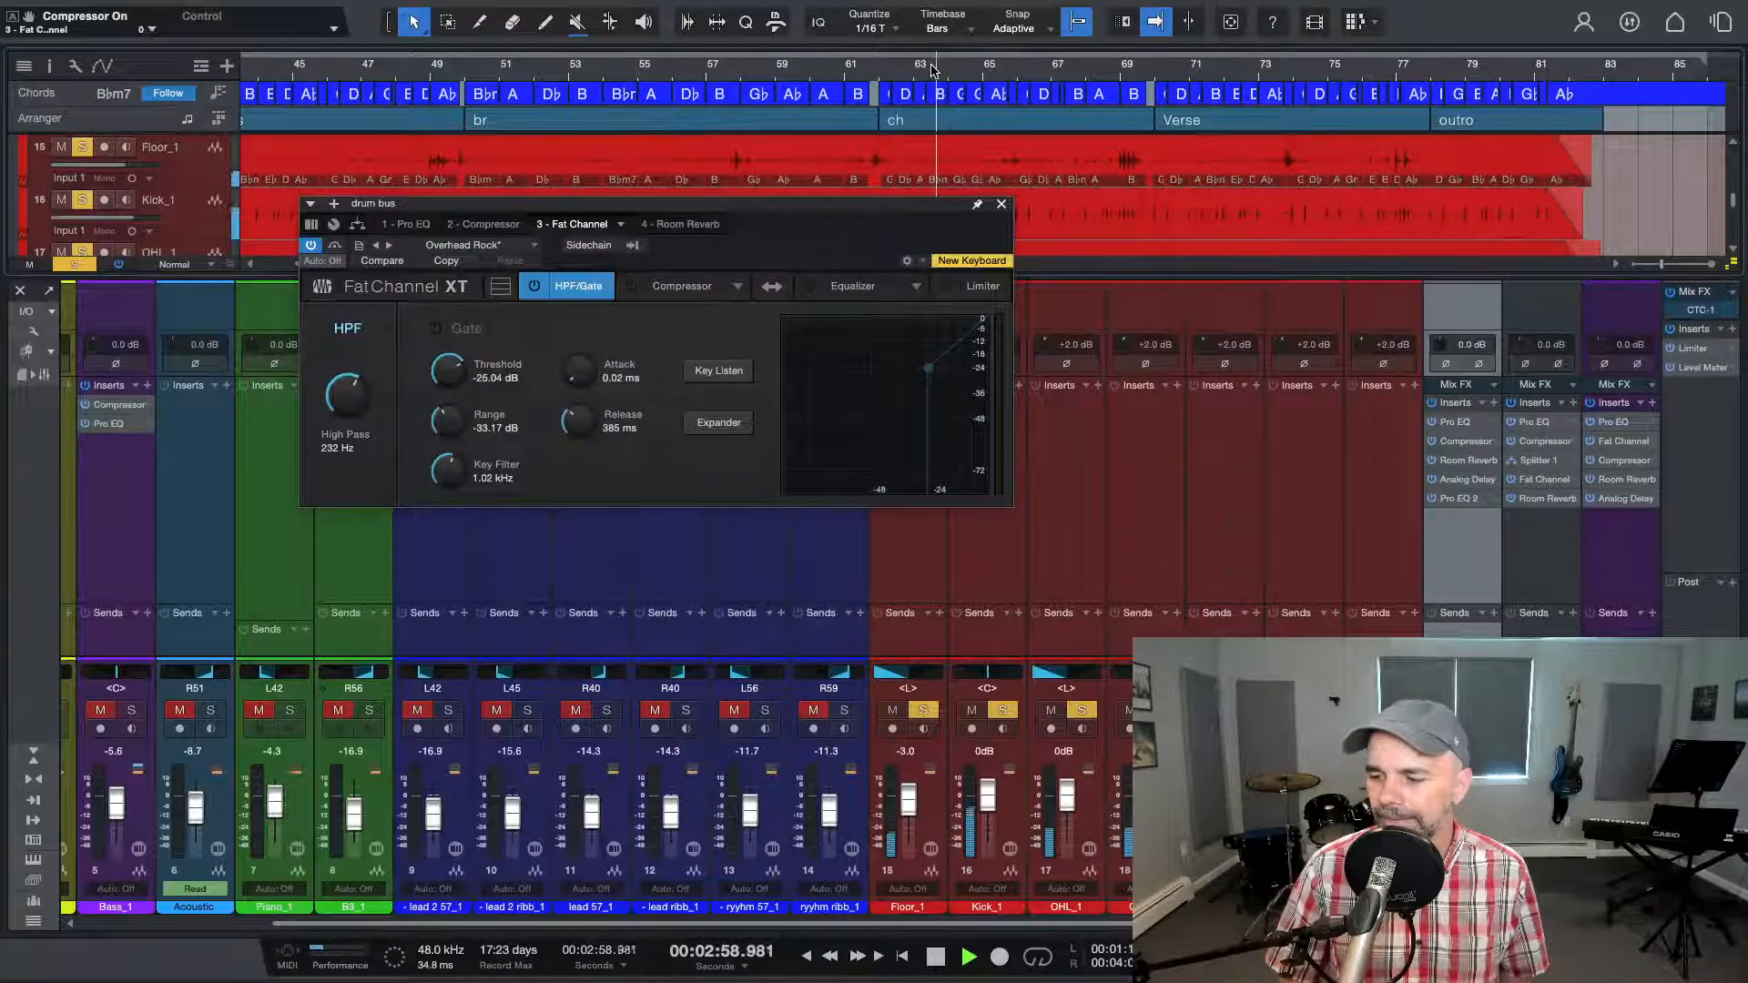
left_click(632, 287)
key("space")
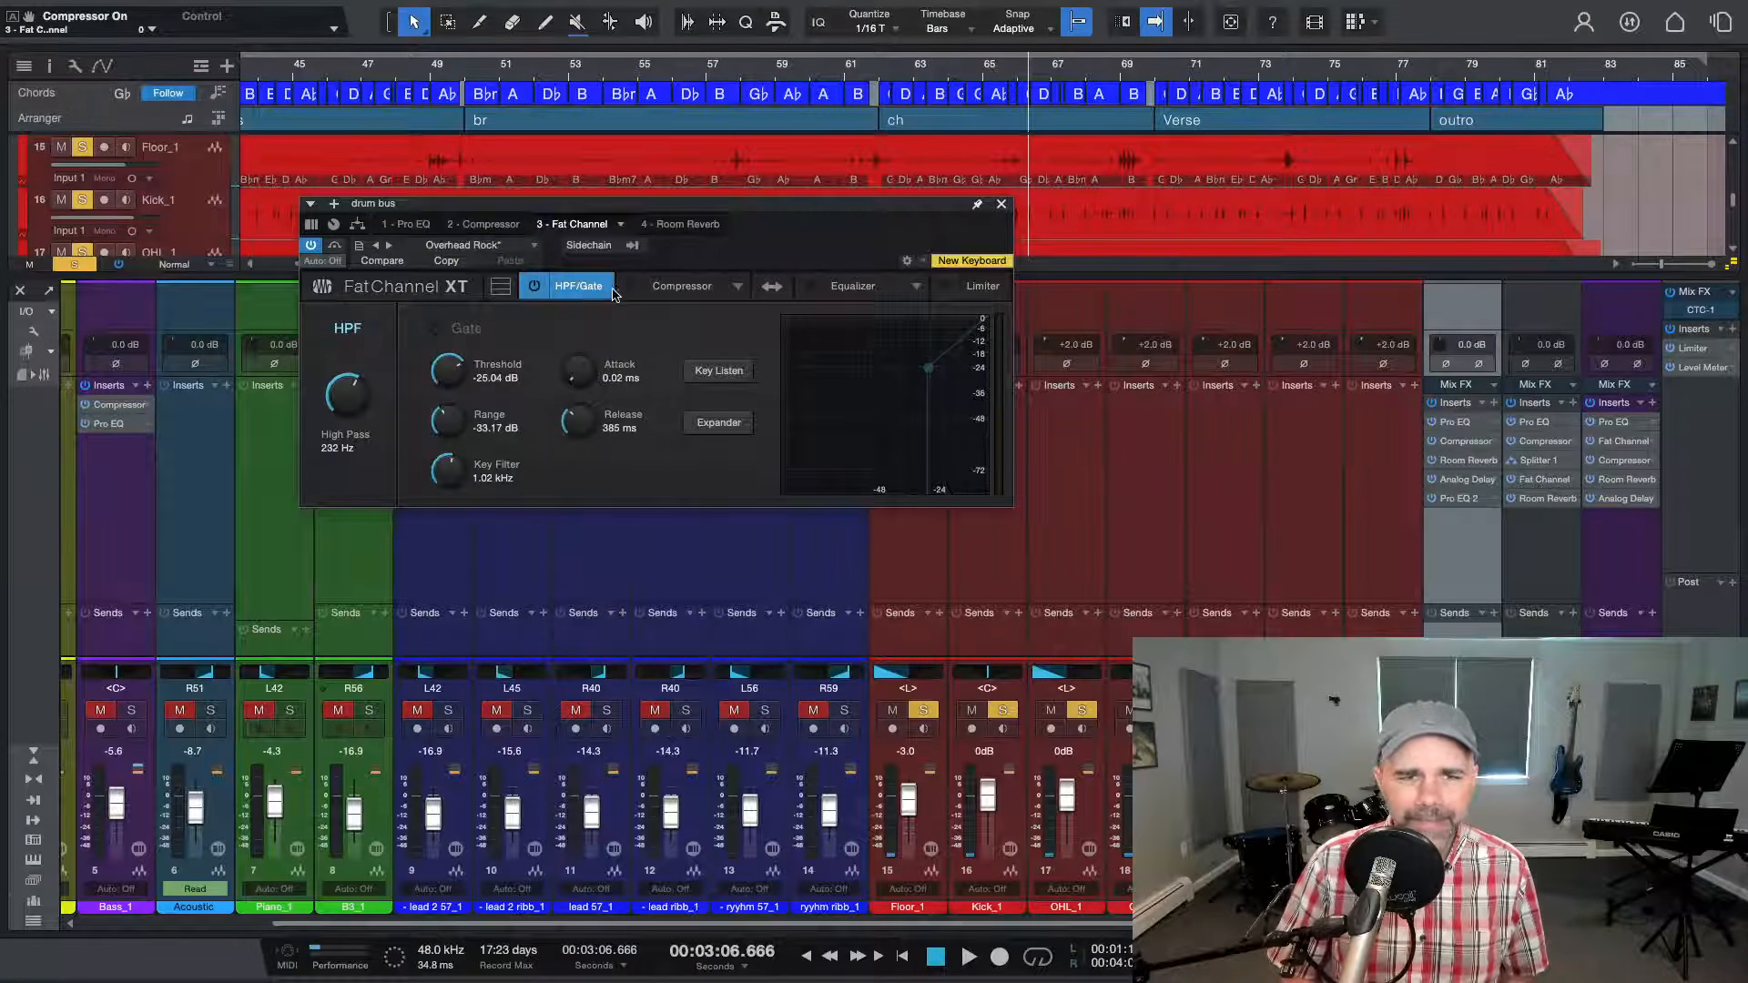
Open the drum bus's Room Reverb, compare the drums with it bypassed and re-enabled during playback, and close the effect window
left_click(686, 224)
key("space")
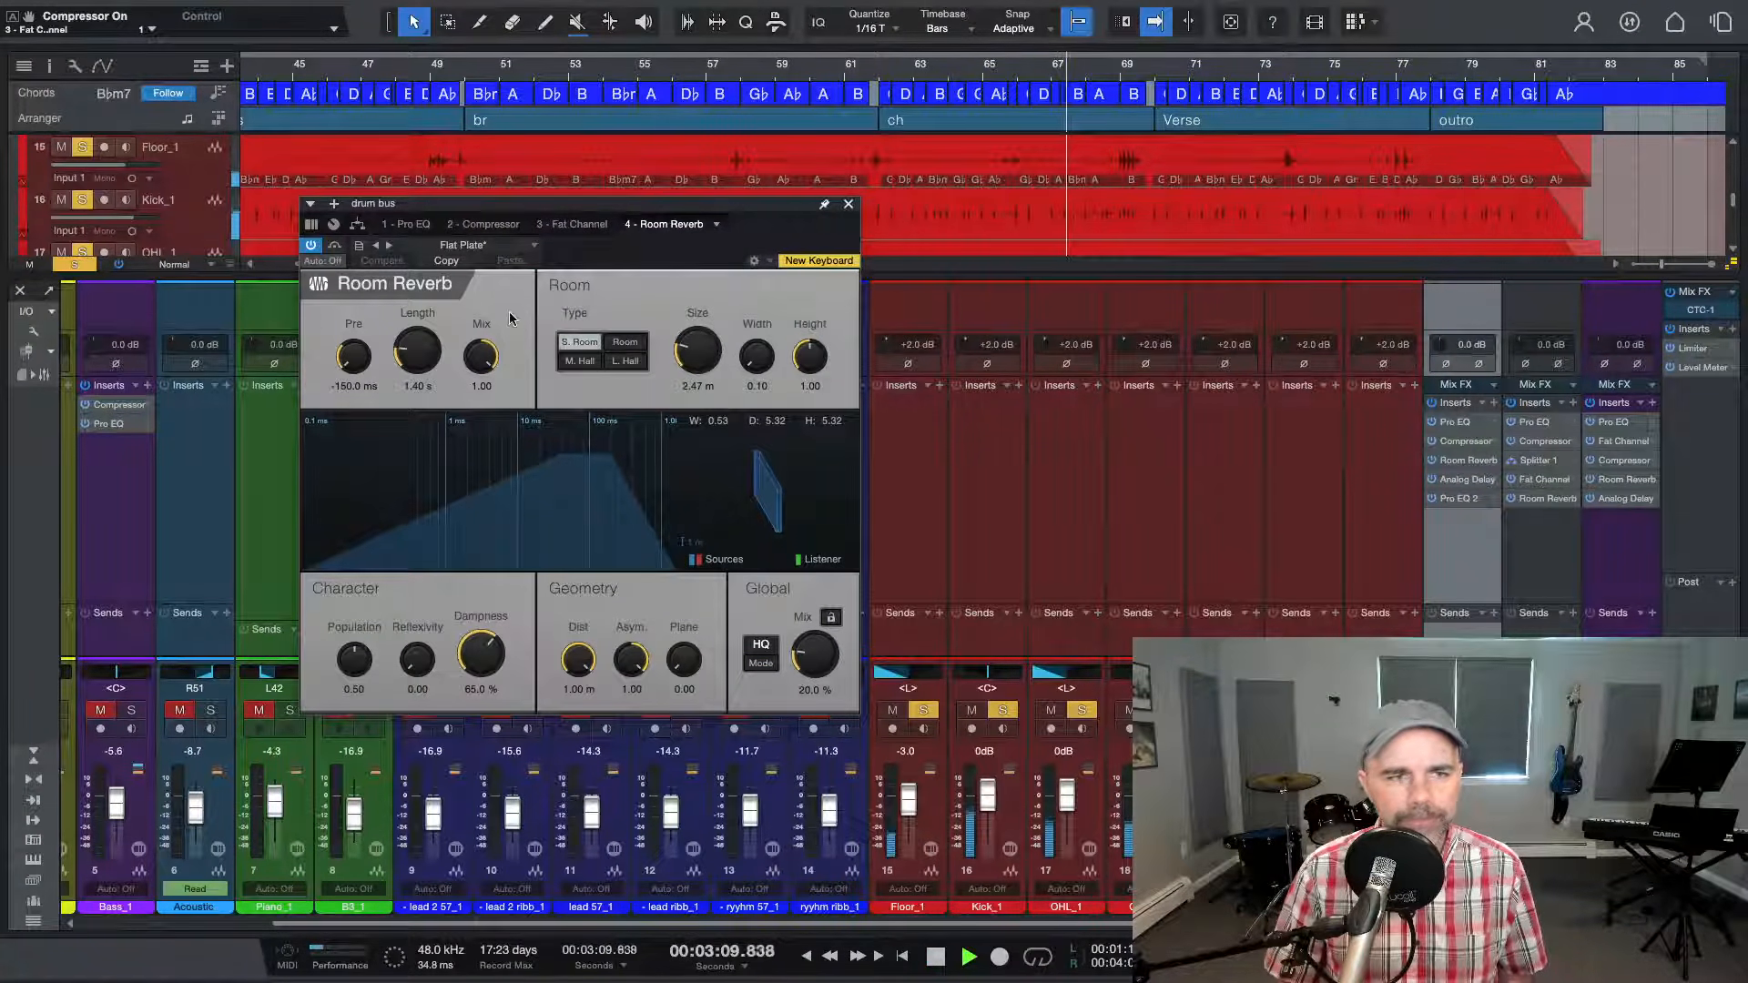
left_click(311, 246)
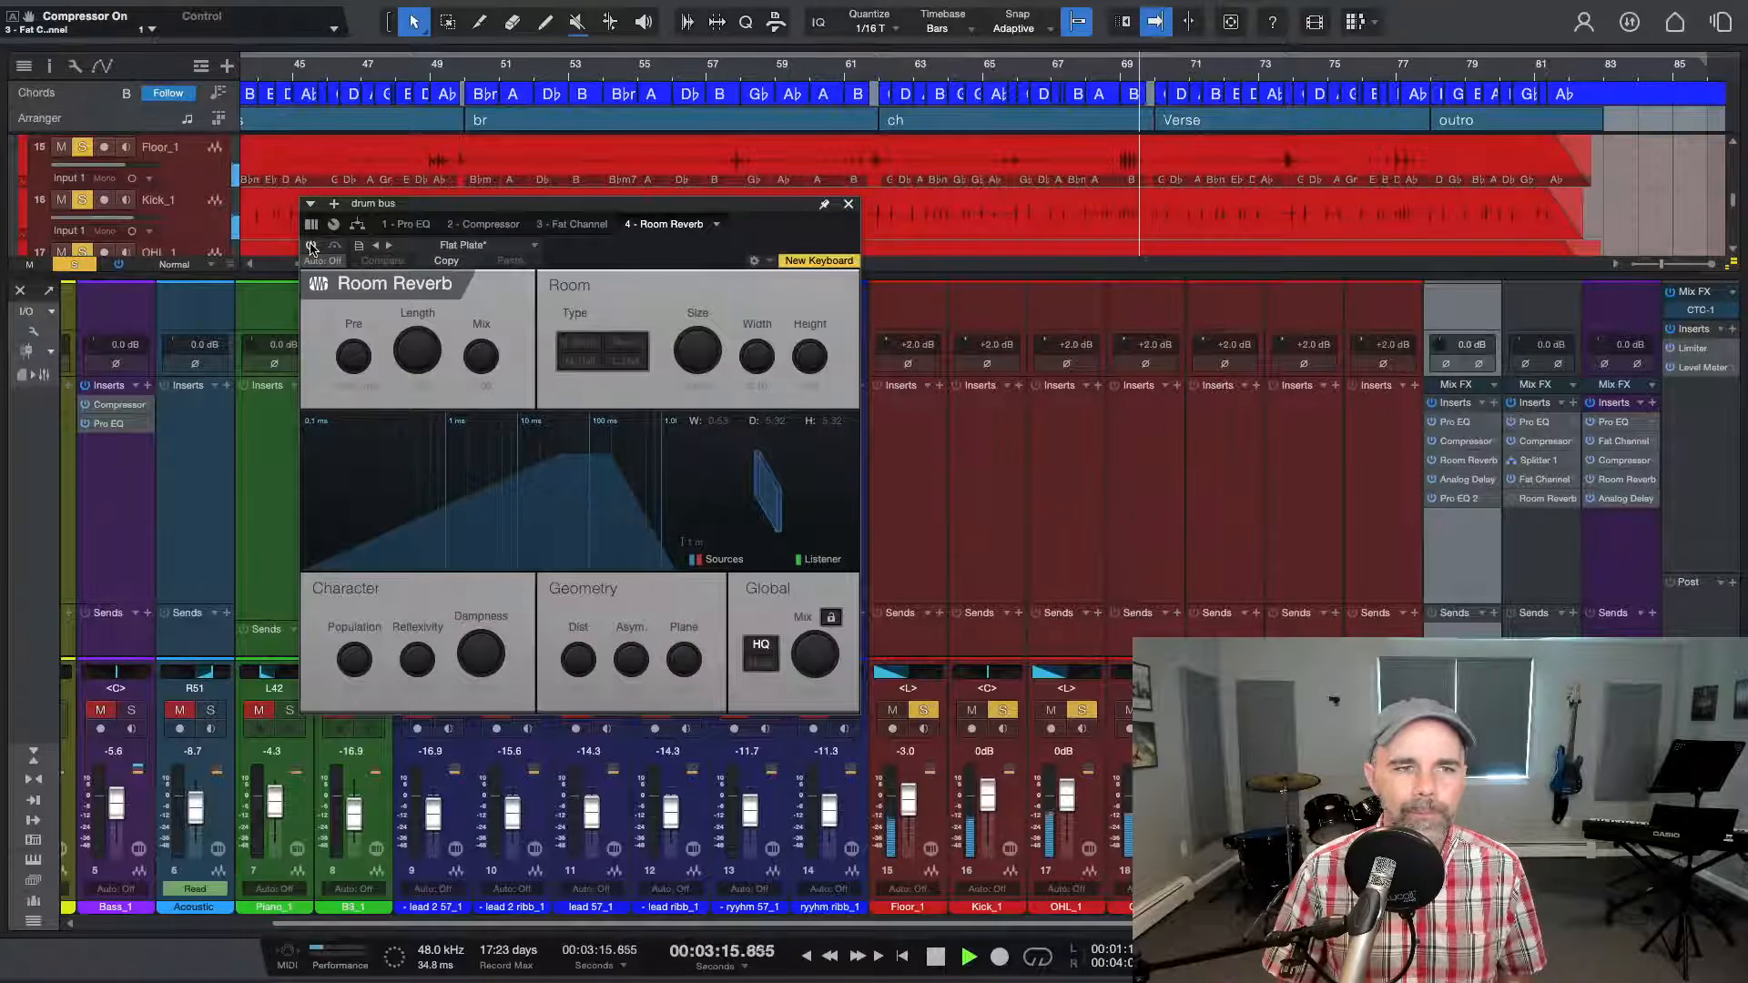
left_click(311, 245)
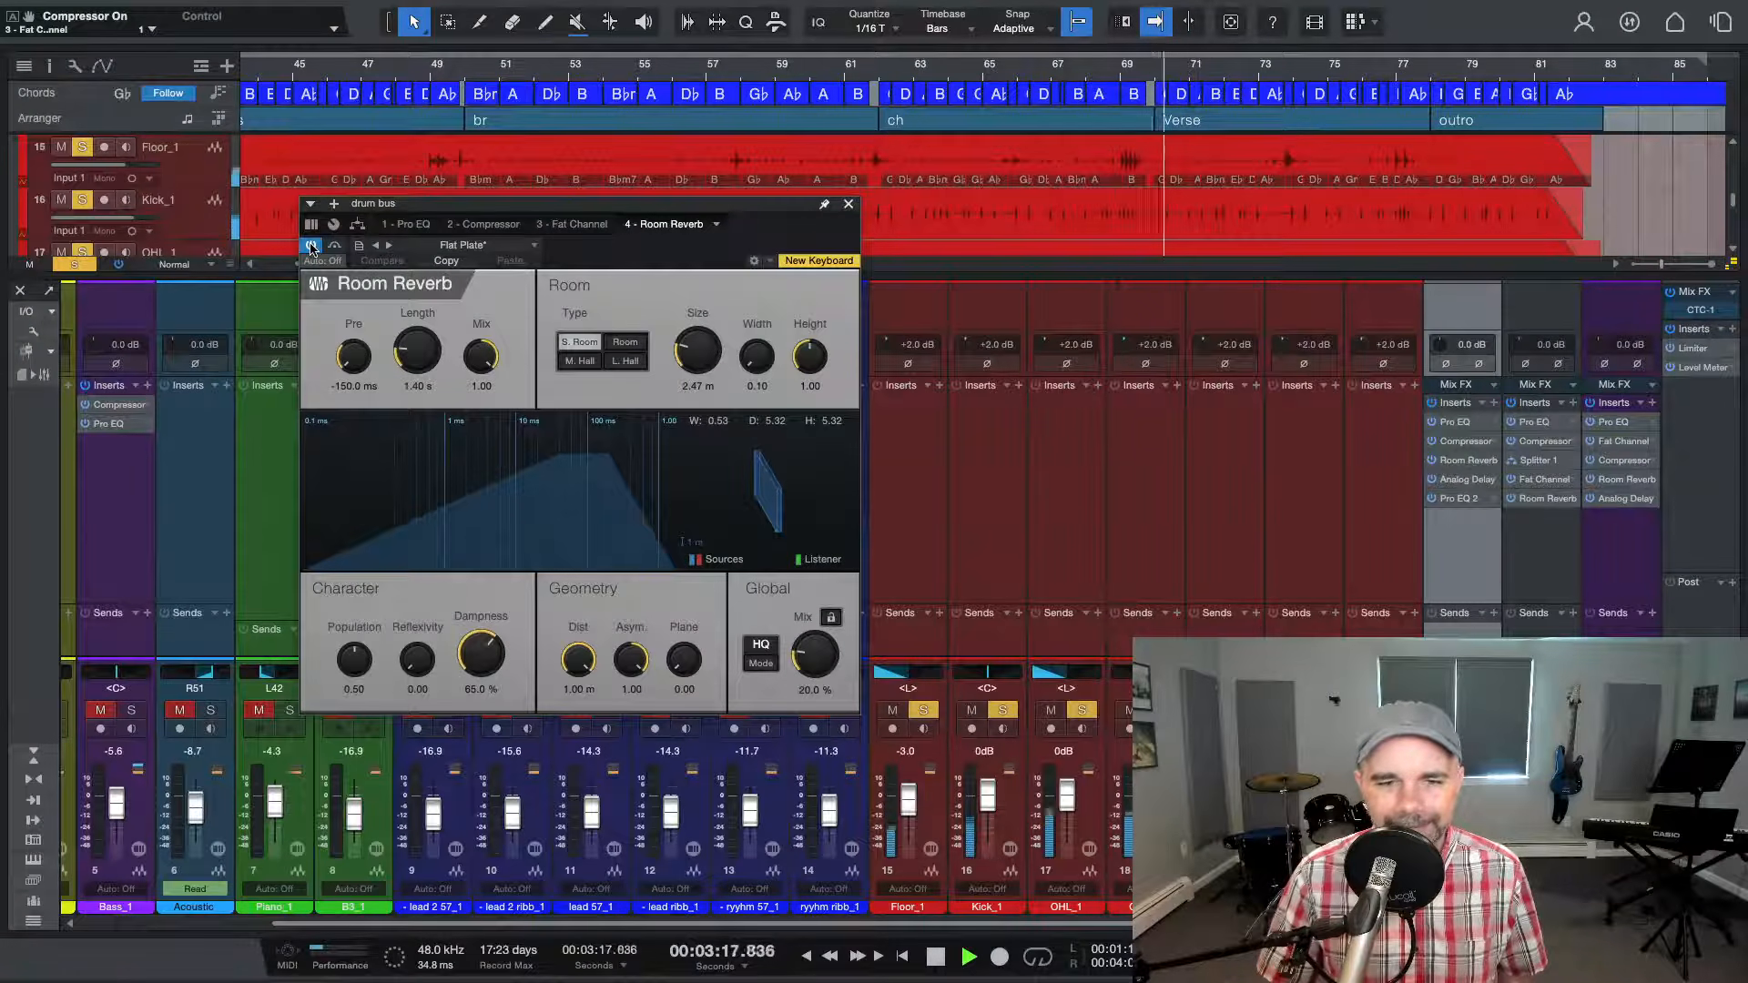
left_click(847, 207)
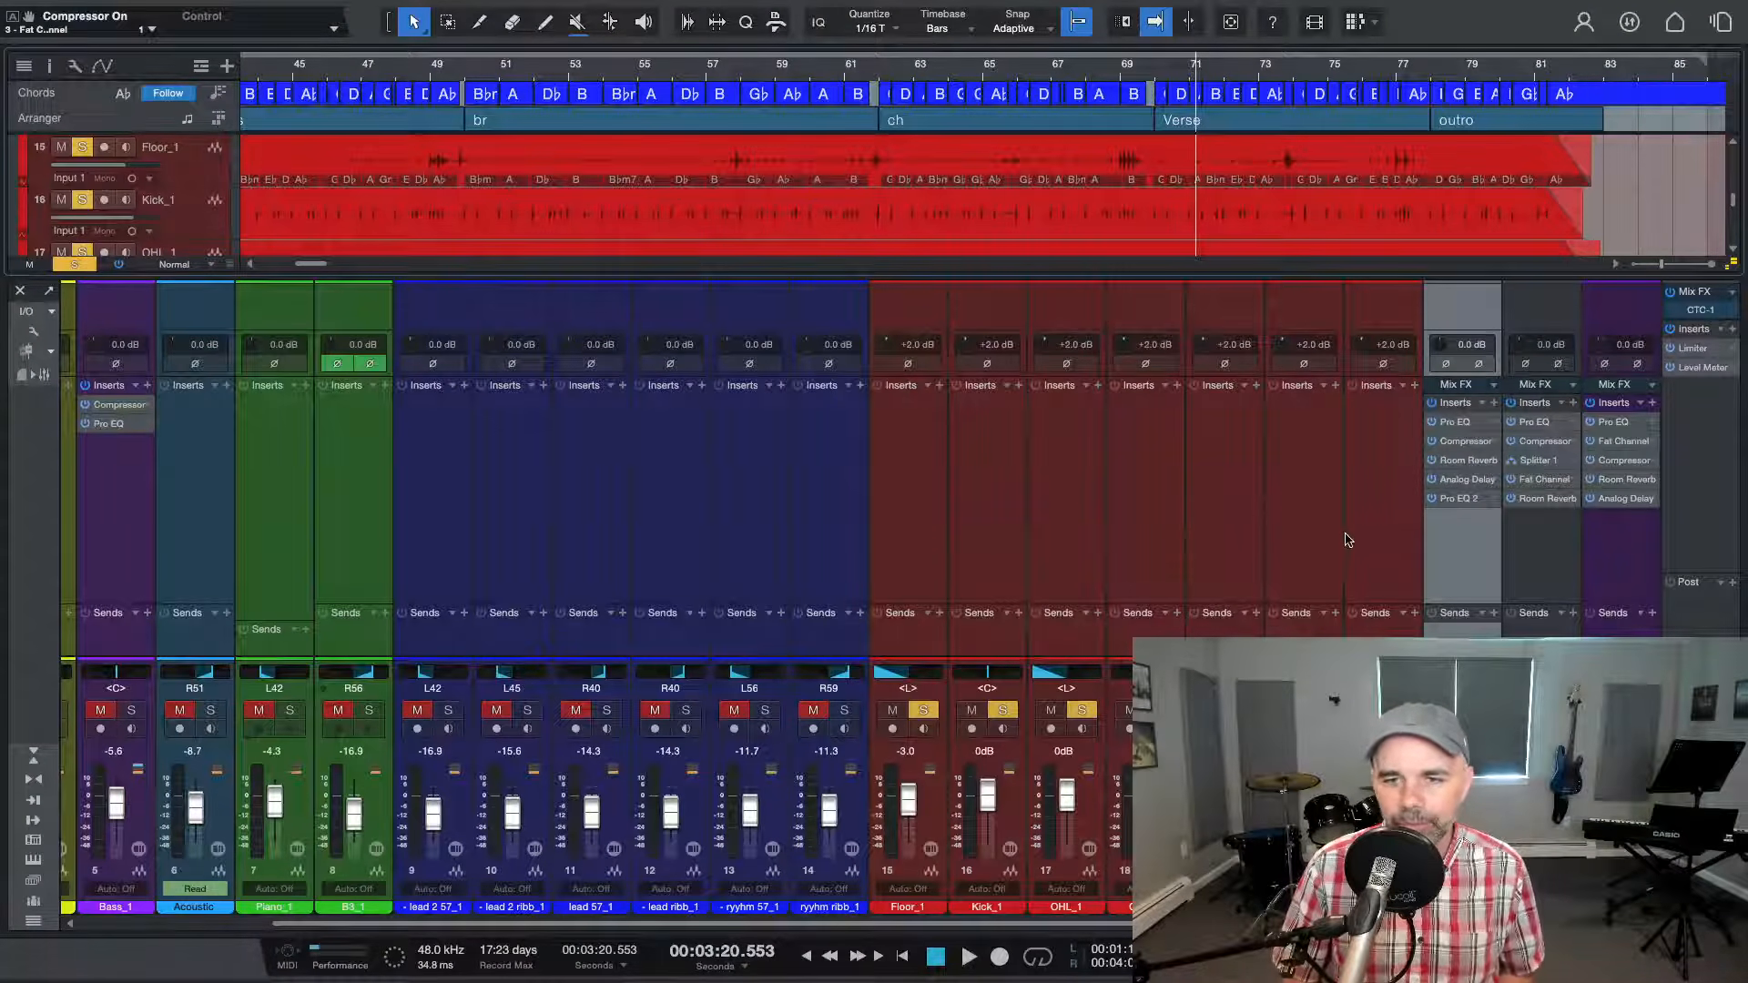
Remove the solo from the drums, solo the guitar bus instead and play the guitars from within the chorus
left_click(1478, 710)
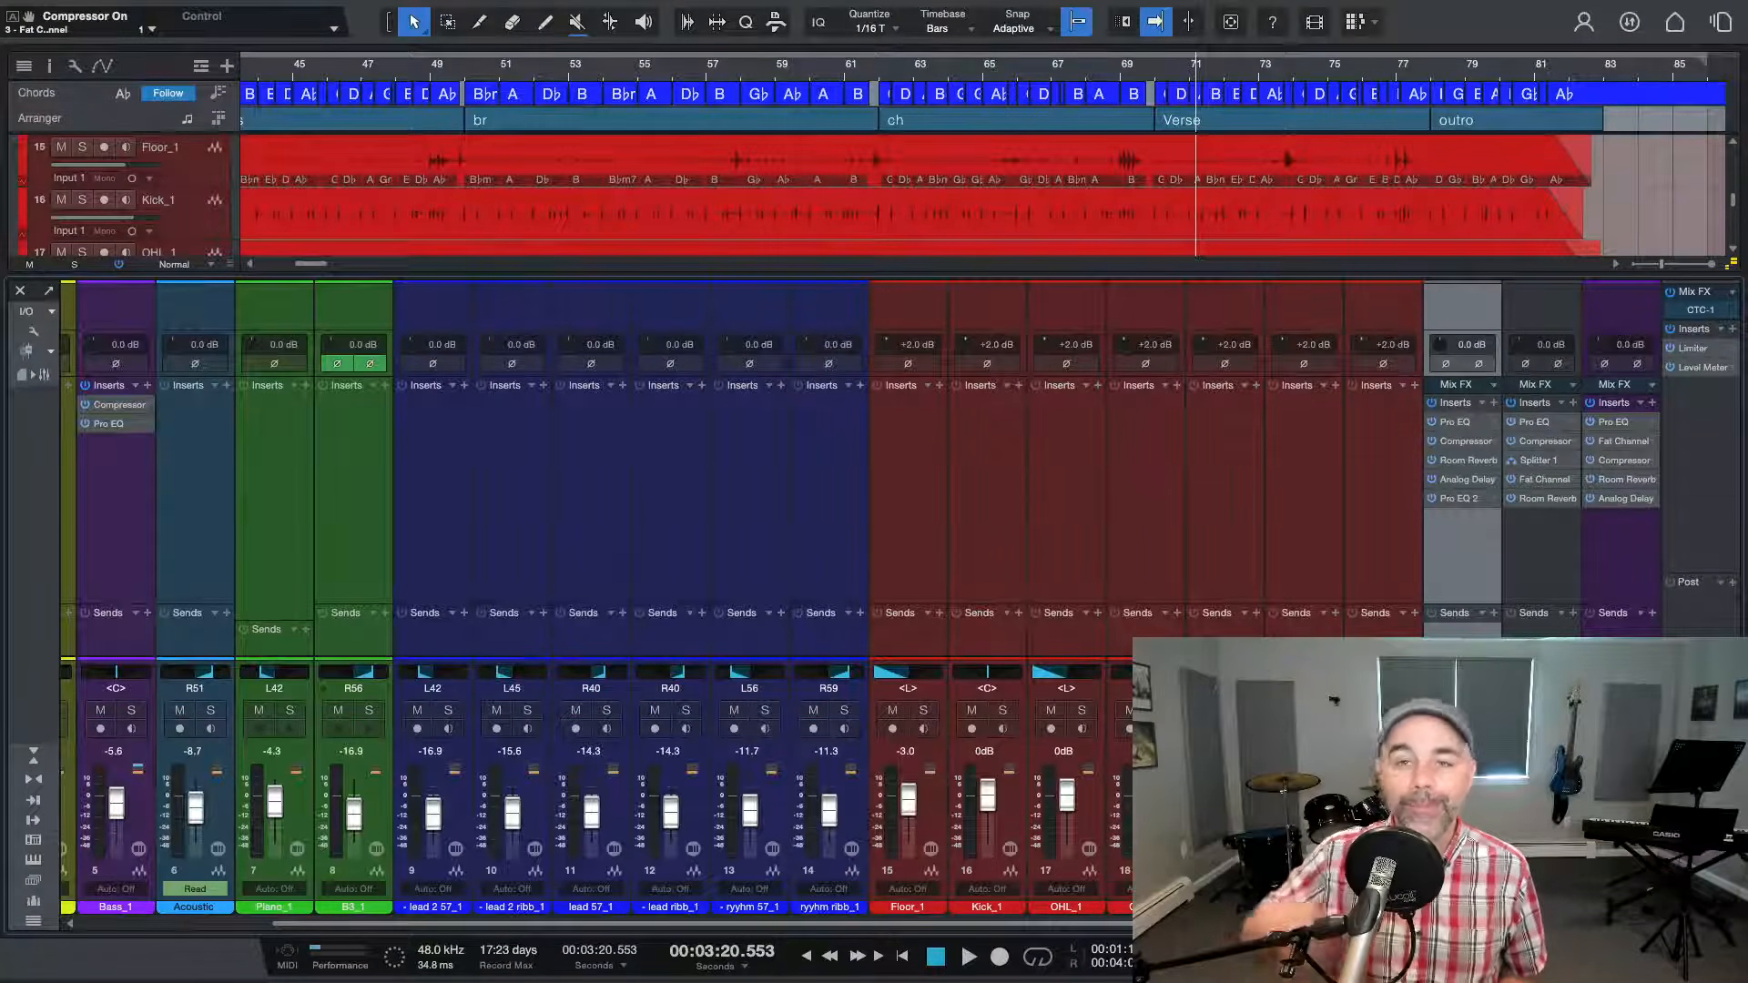
left_click(1477, 710)
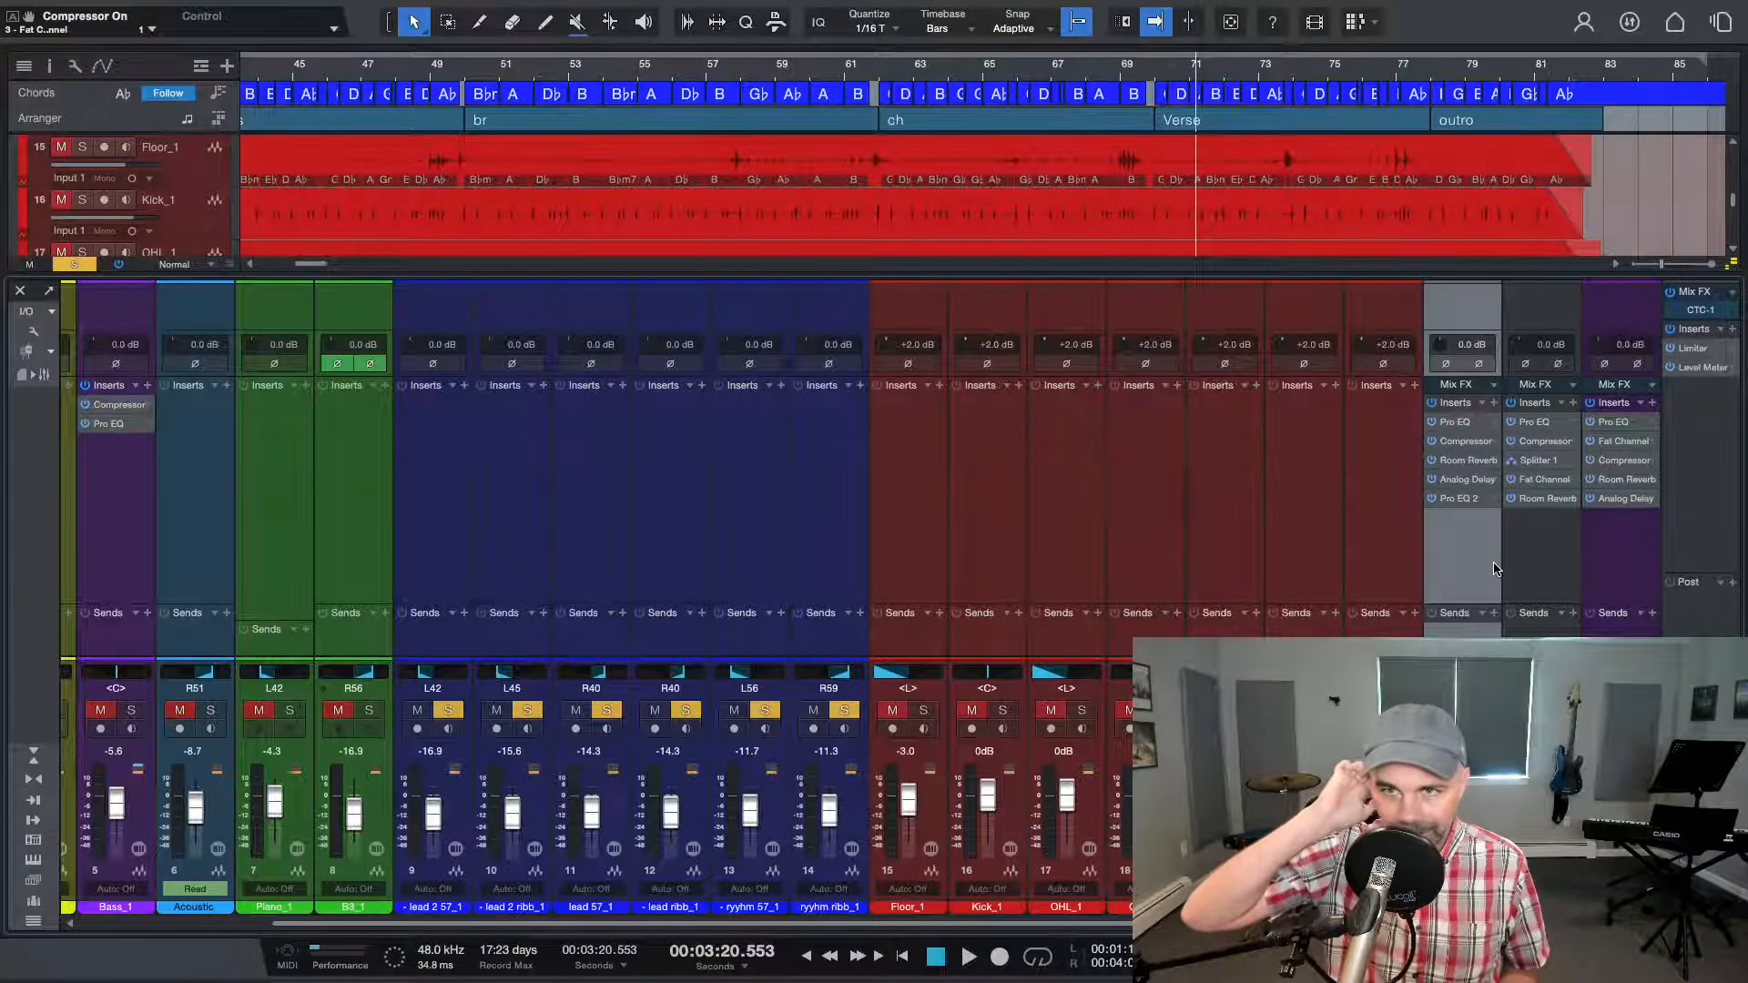
left_click(1034, 78)
key("space")
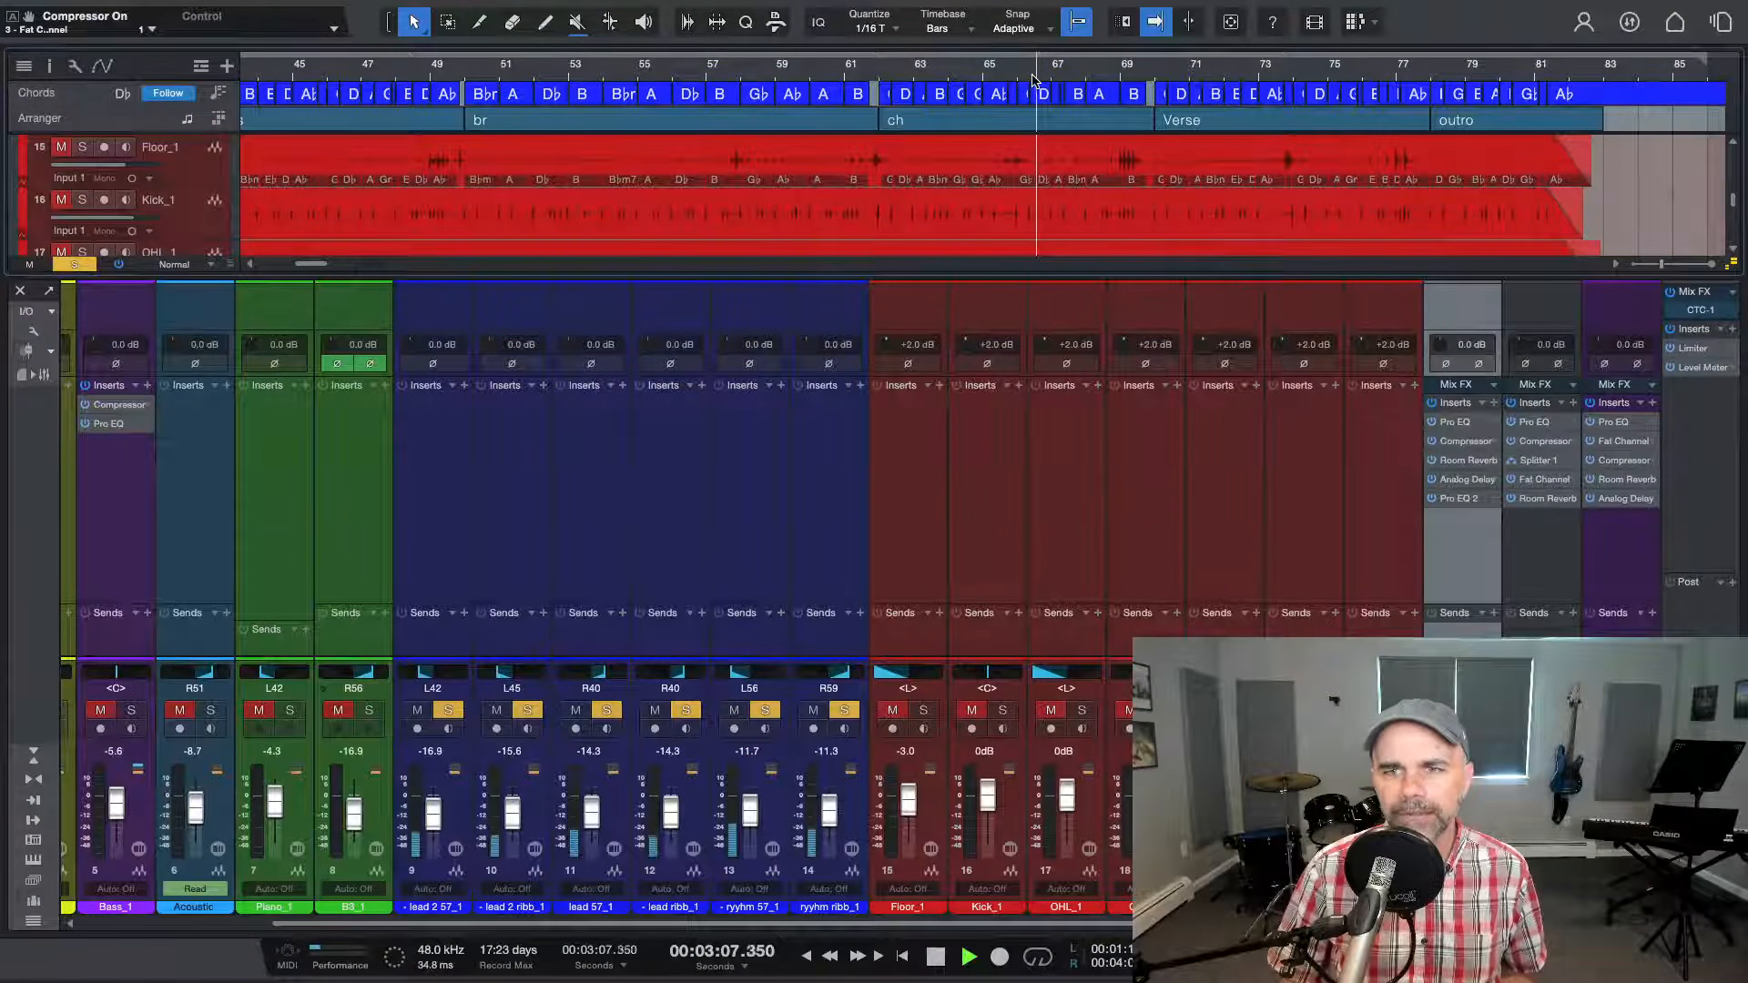
left_click(1495, 403)
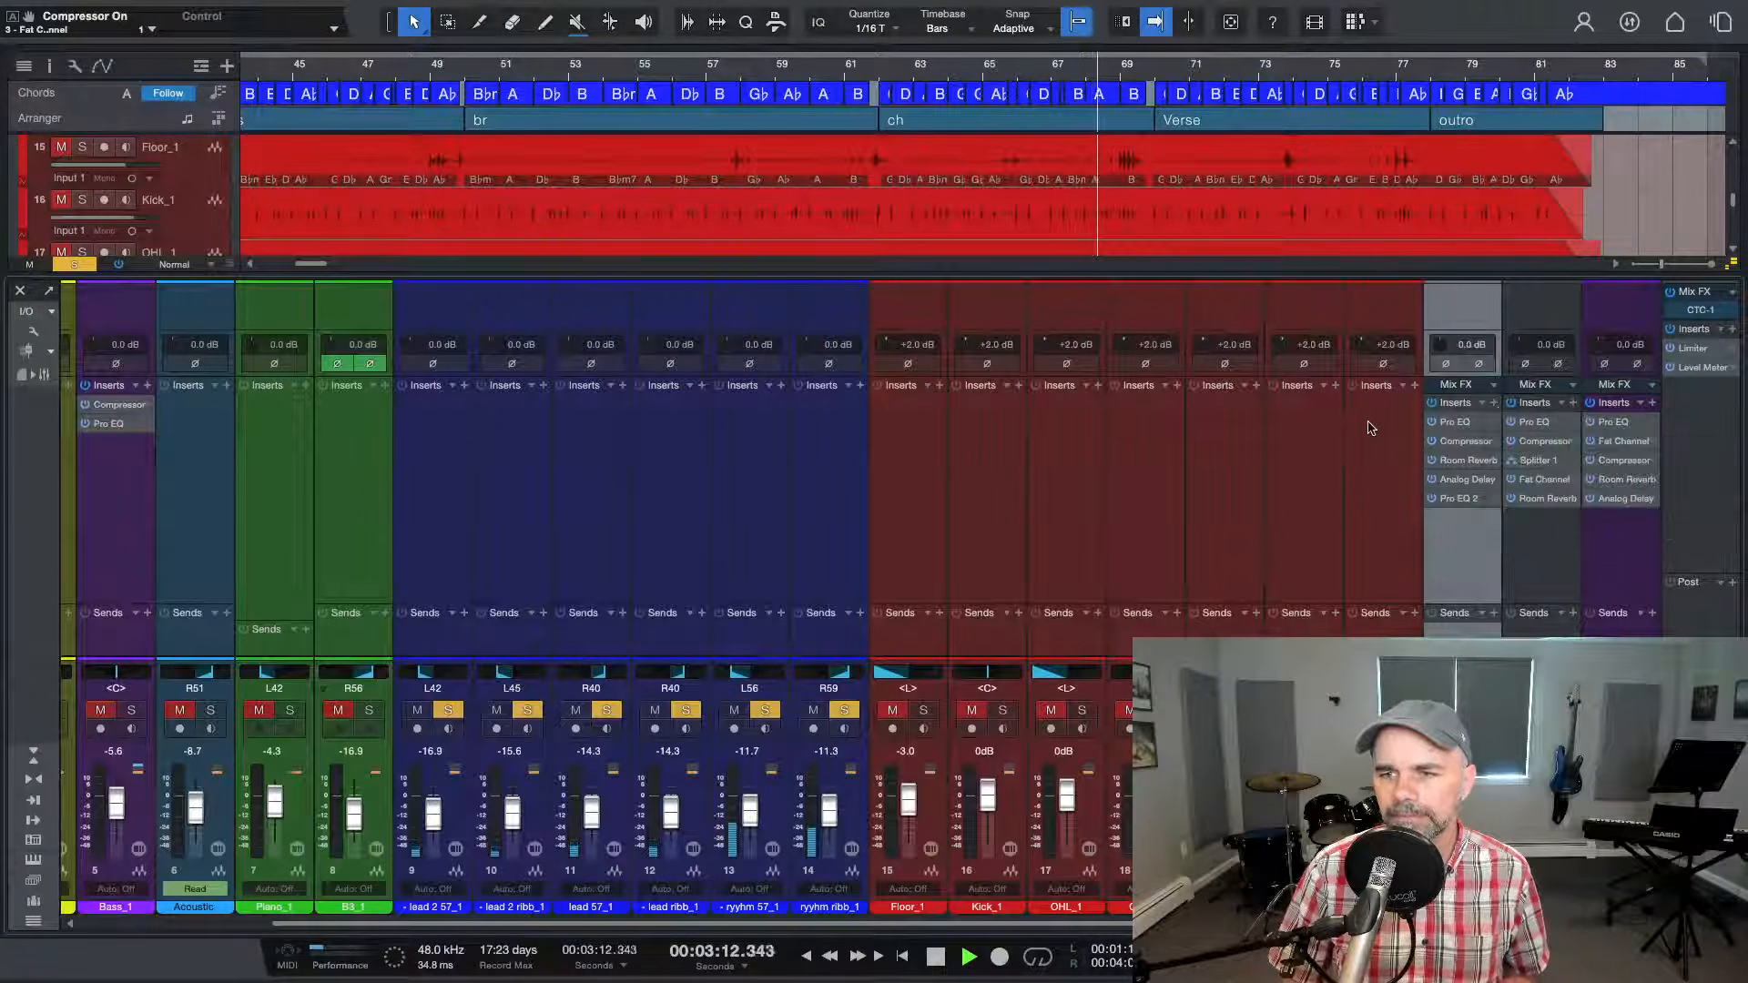
left_click(1493, 403)
left_click(1457, 433)
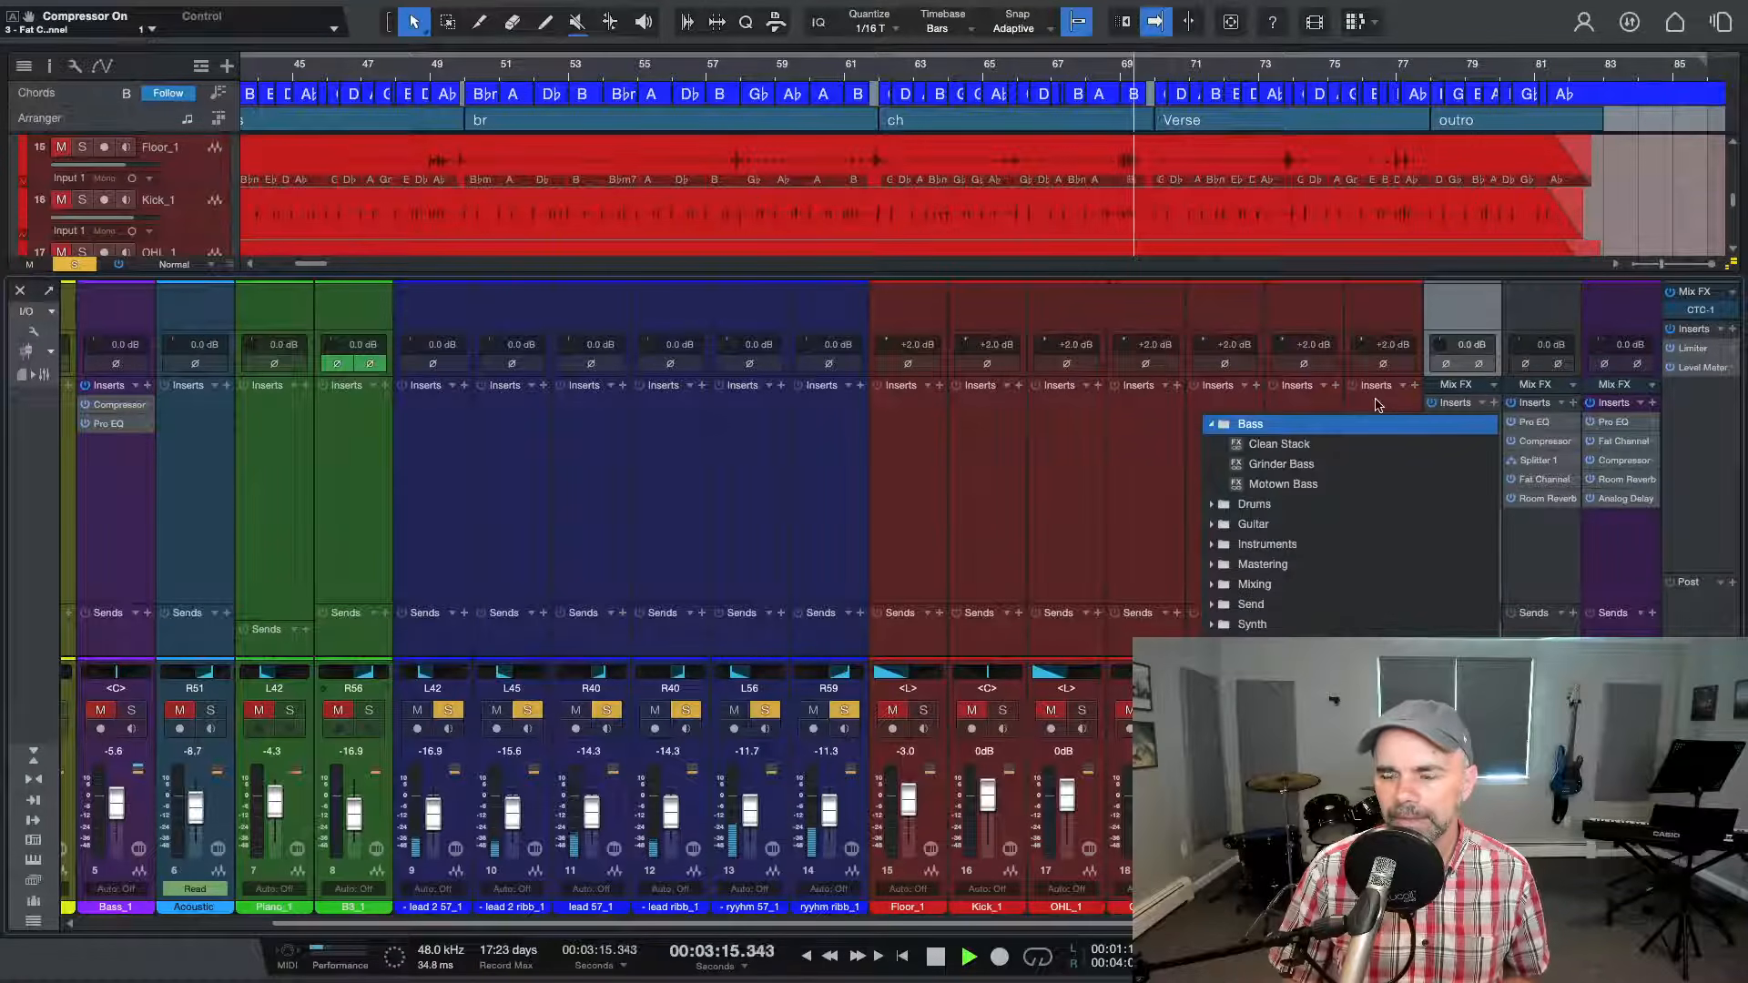
left_click(1376, 400)
Open the guitar bus's Pro EQ and play the soloed guitars in short chorus passages to view their frequency spectrum
right_click(1495, 421)
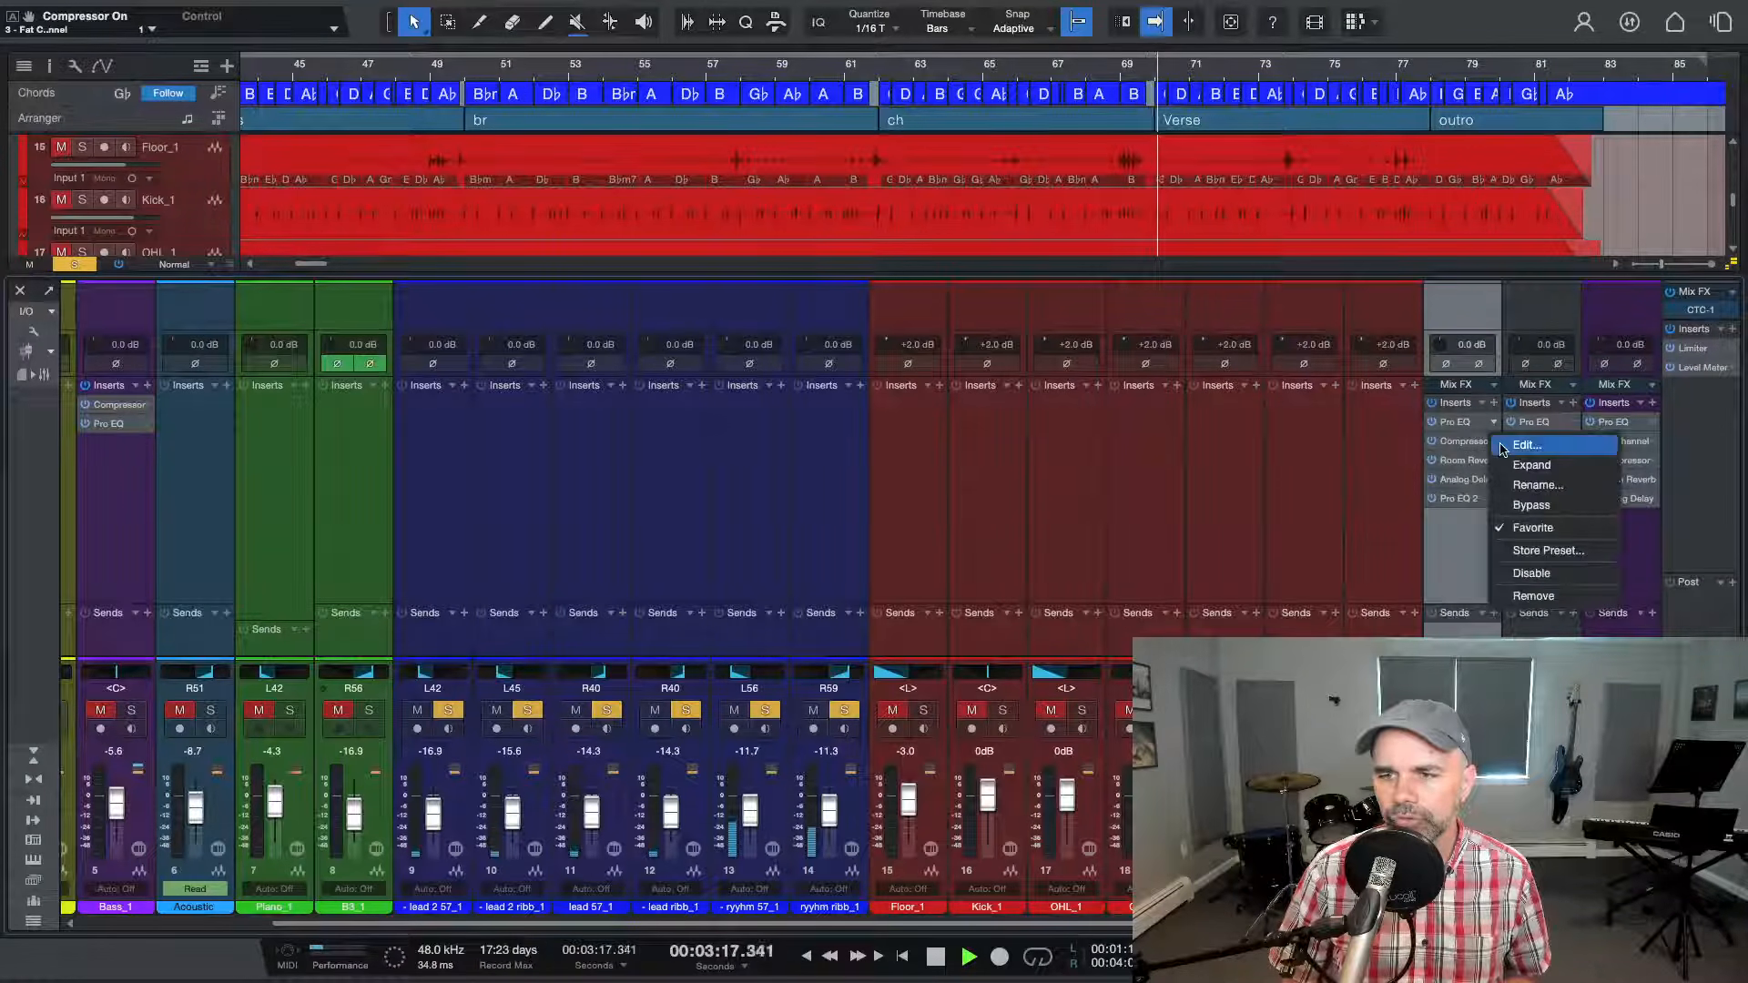
left_click(1516, 440)
key("space")
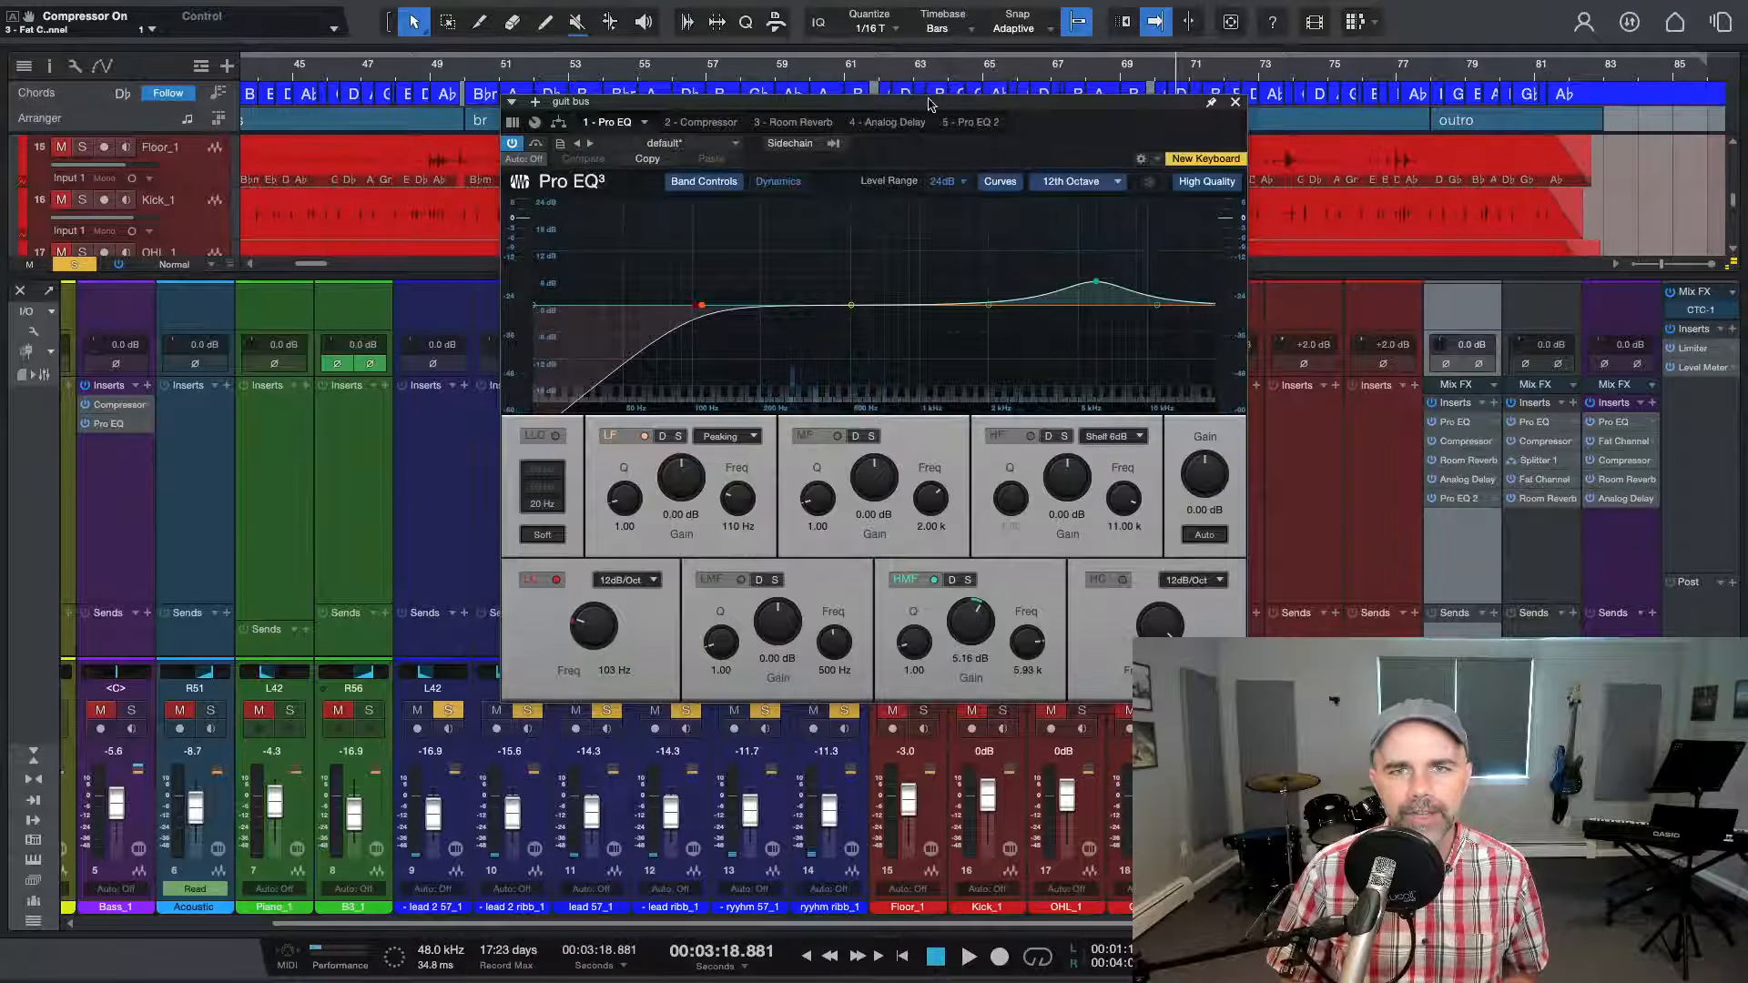
left_click_drag(928, 103, 780, 156)
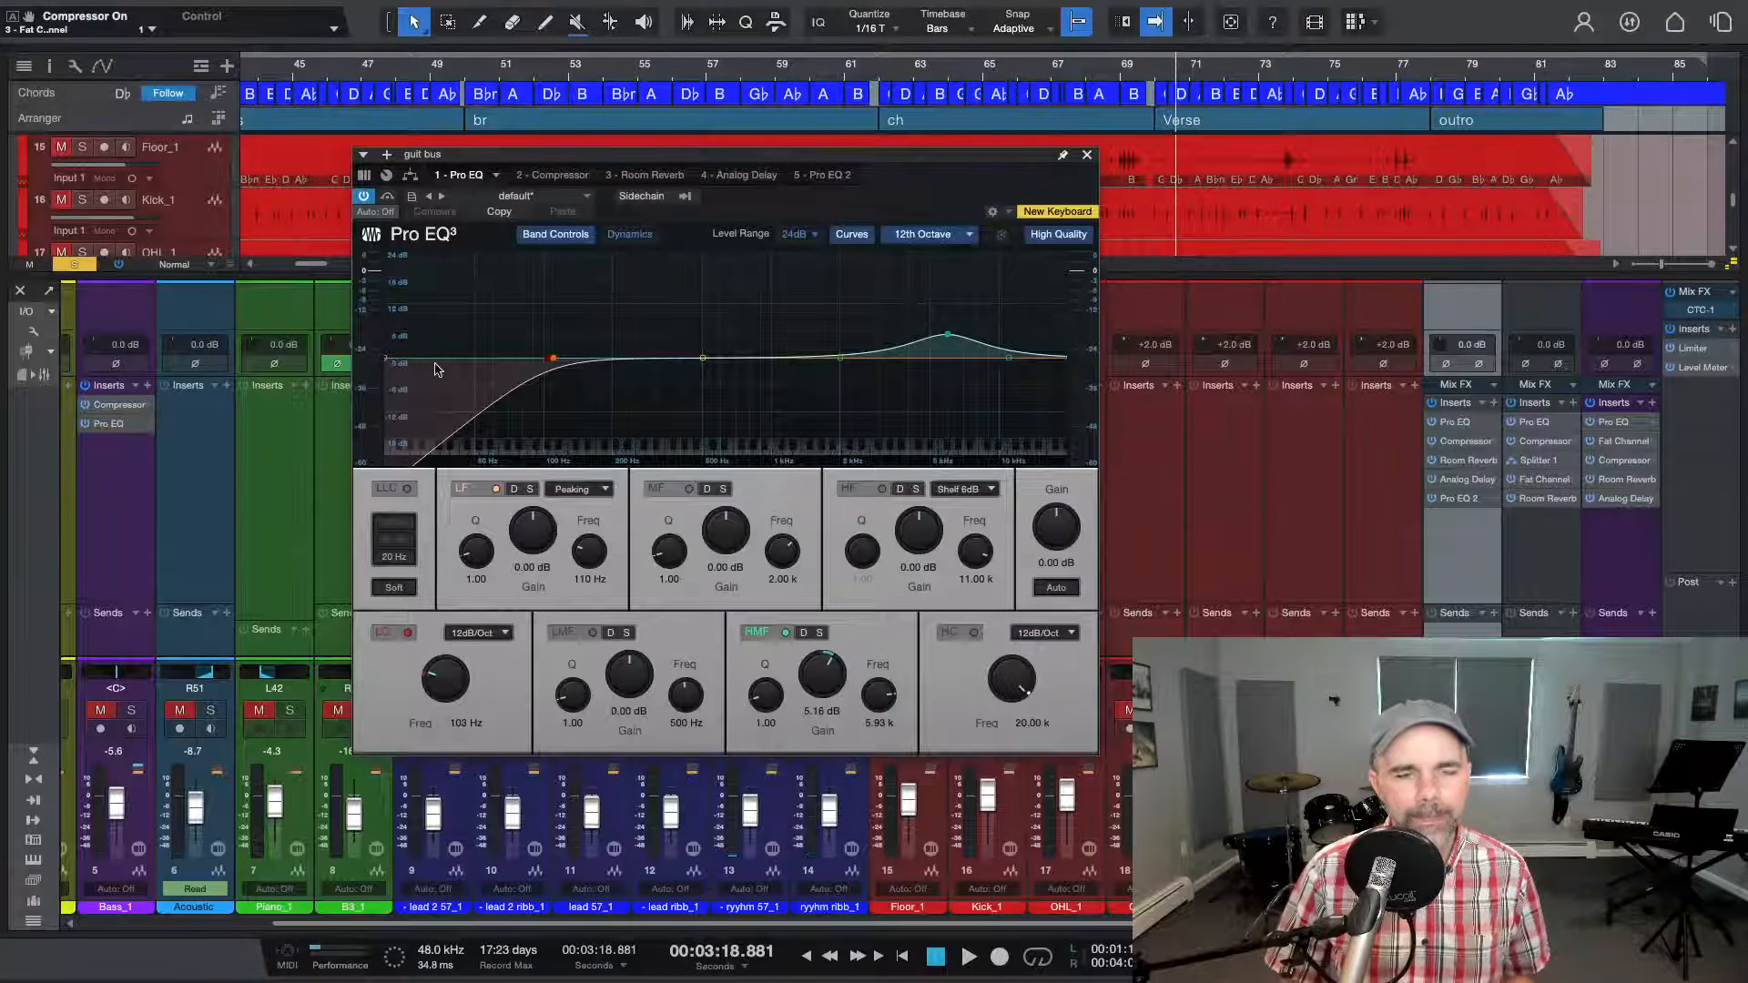
left_click(1021, 73)
key("space")
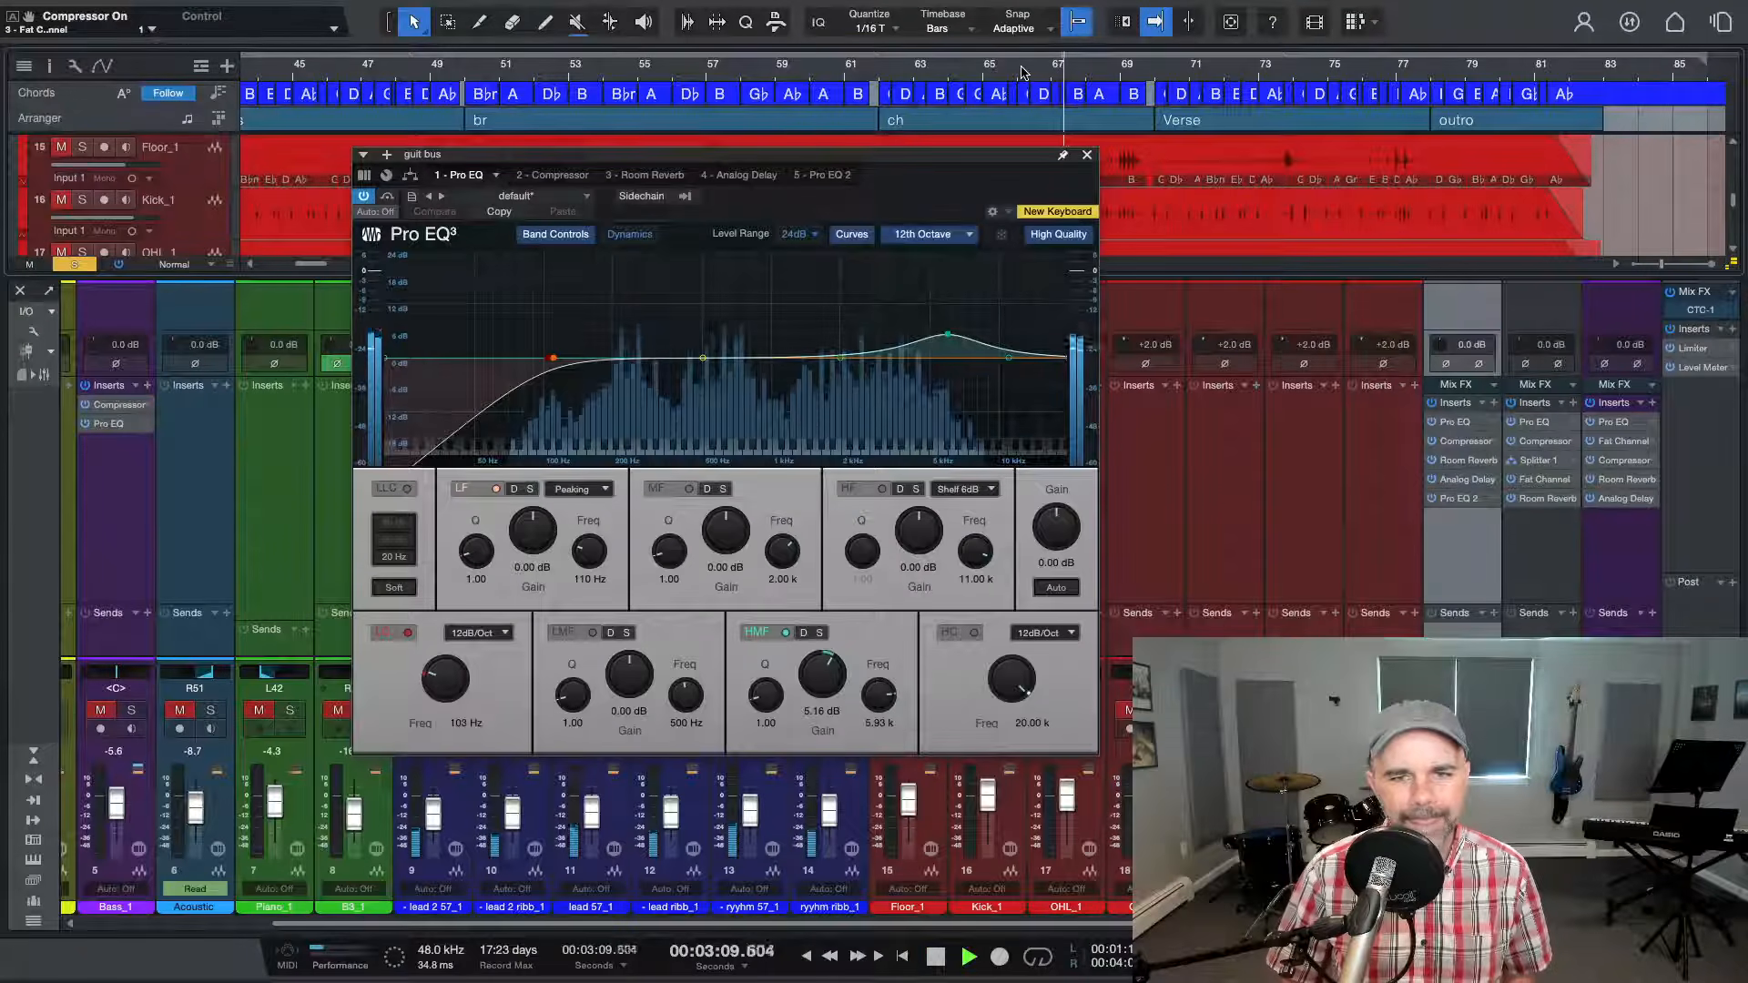
key("space")
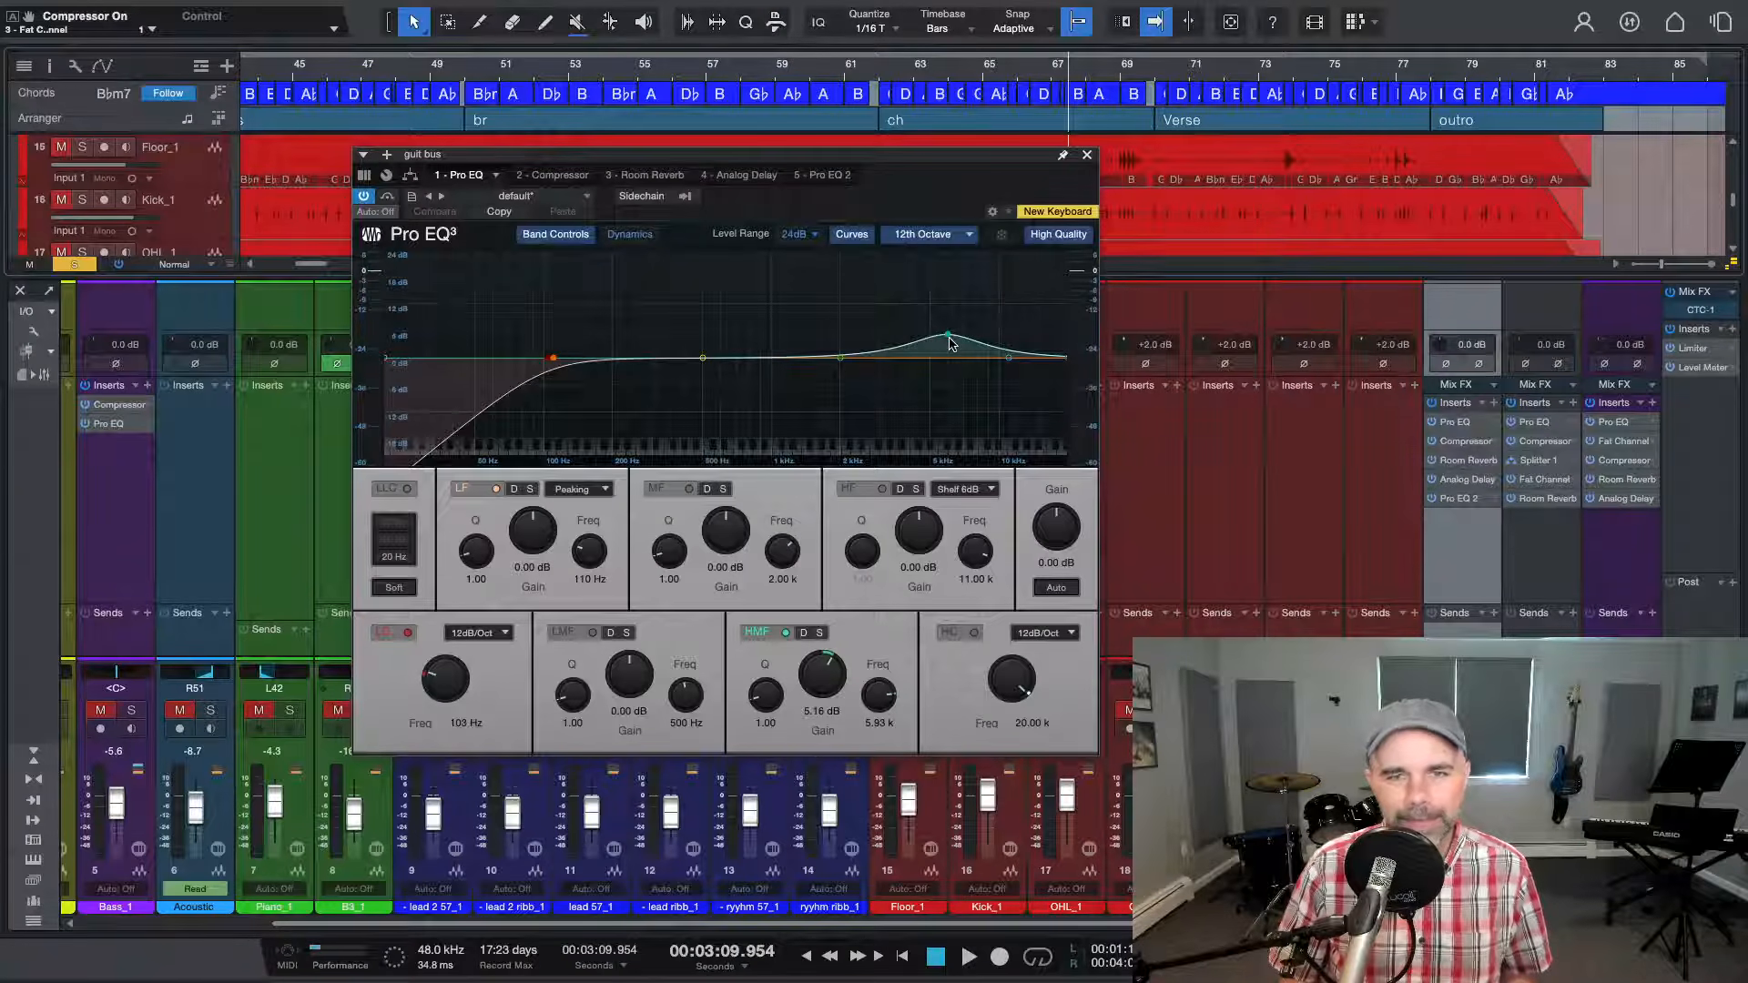
key("space")
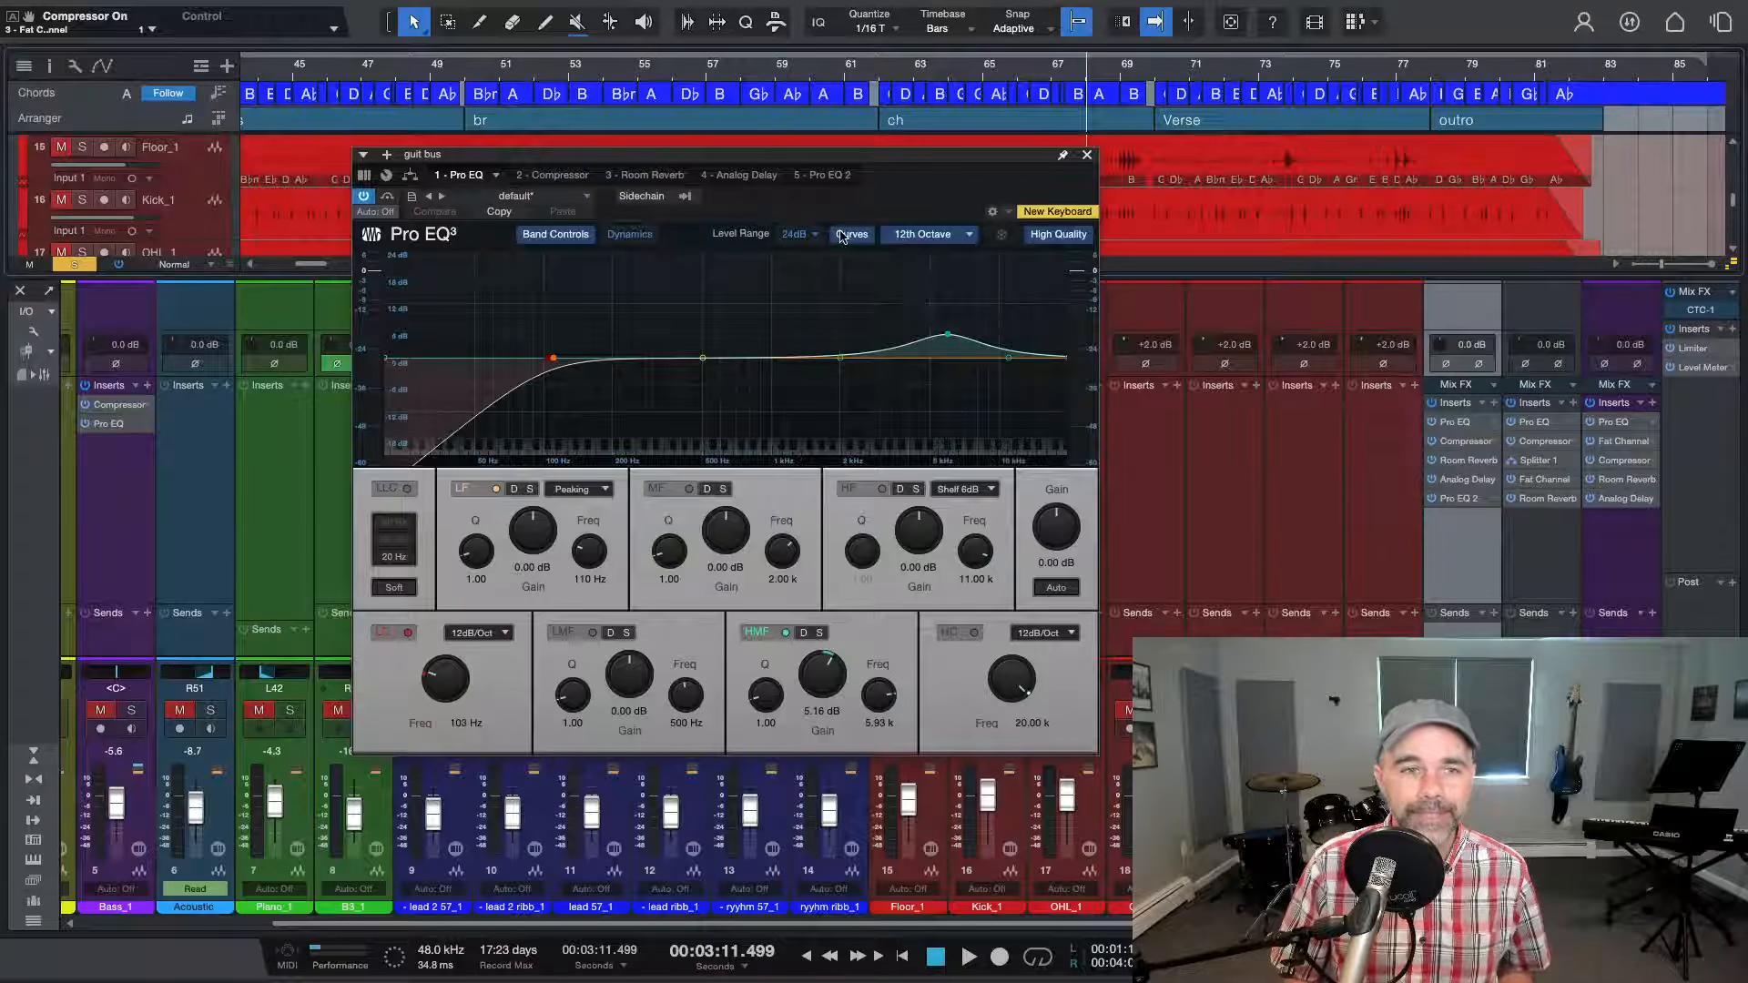
Open the guitar bus's Compressor and play the chorus guitars to check levels and gain reduction
left_click(560, 176)
key("space")
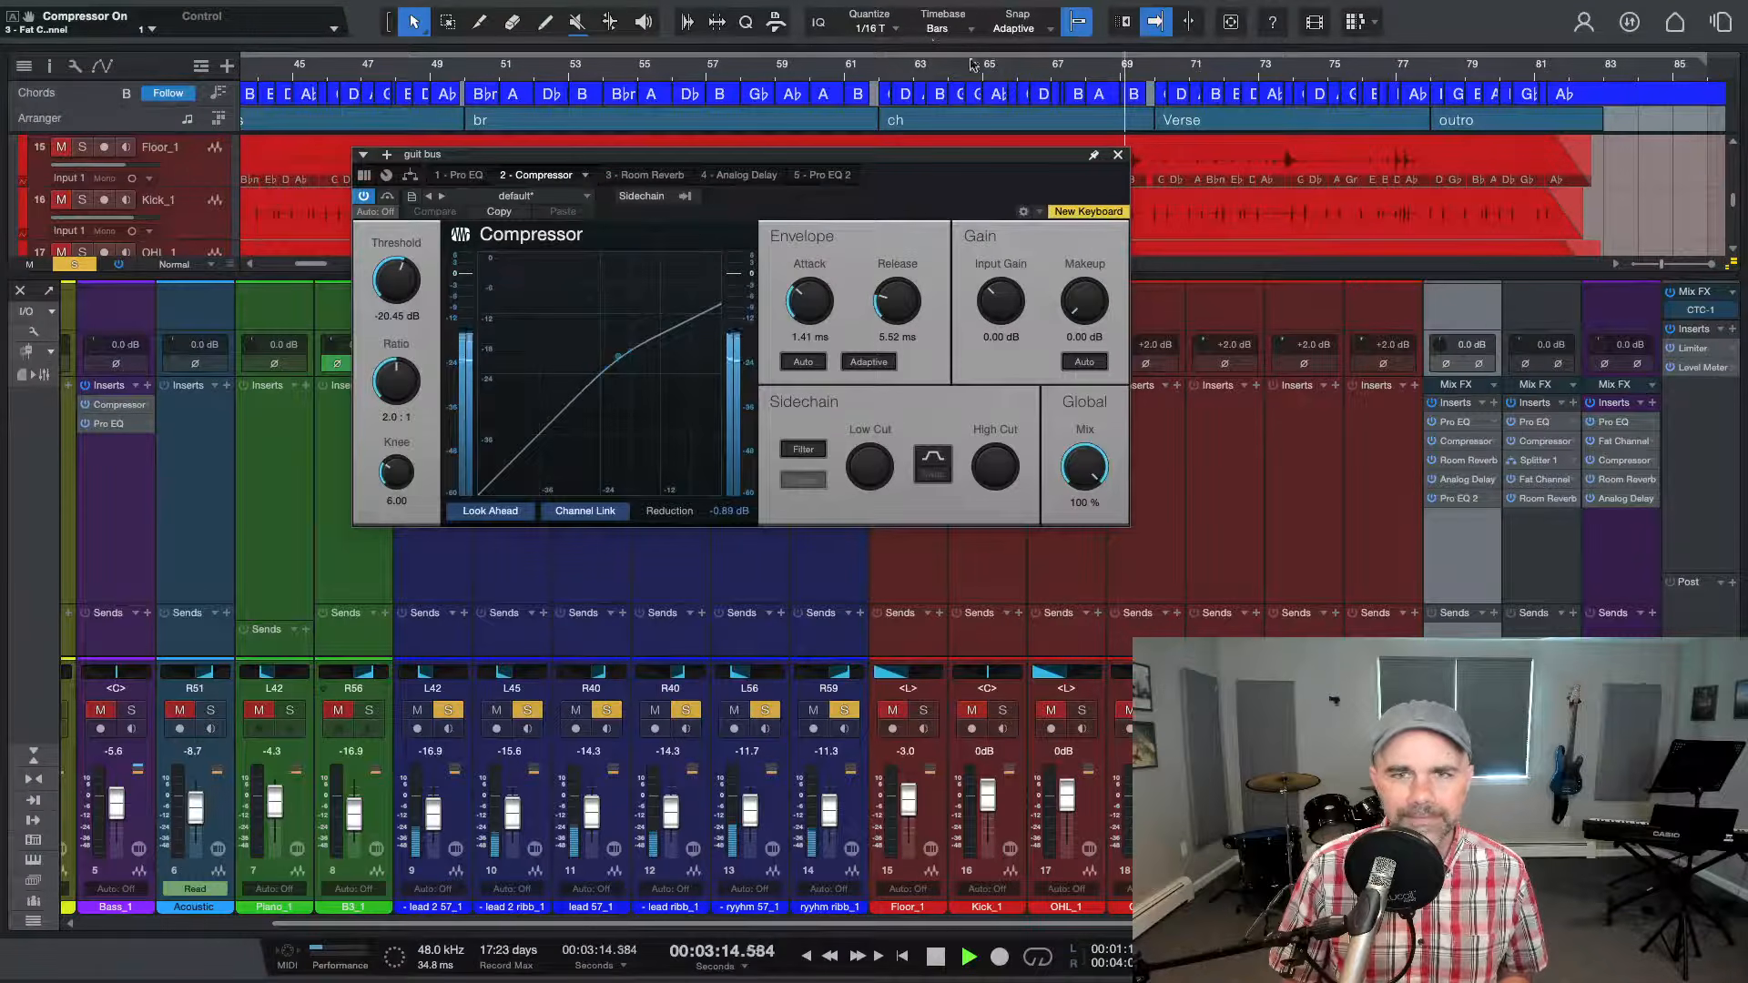
left_click(1009, 79)
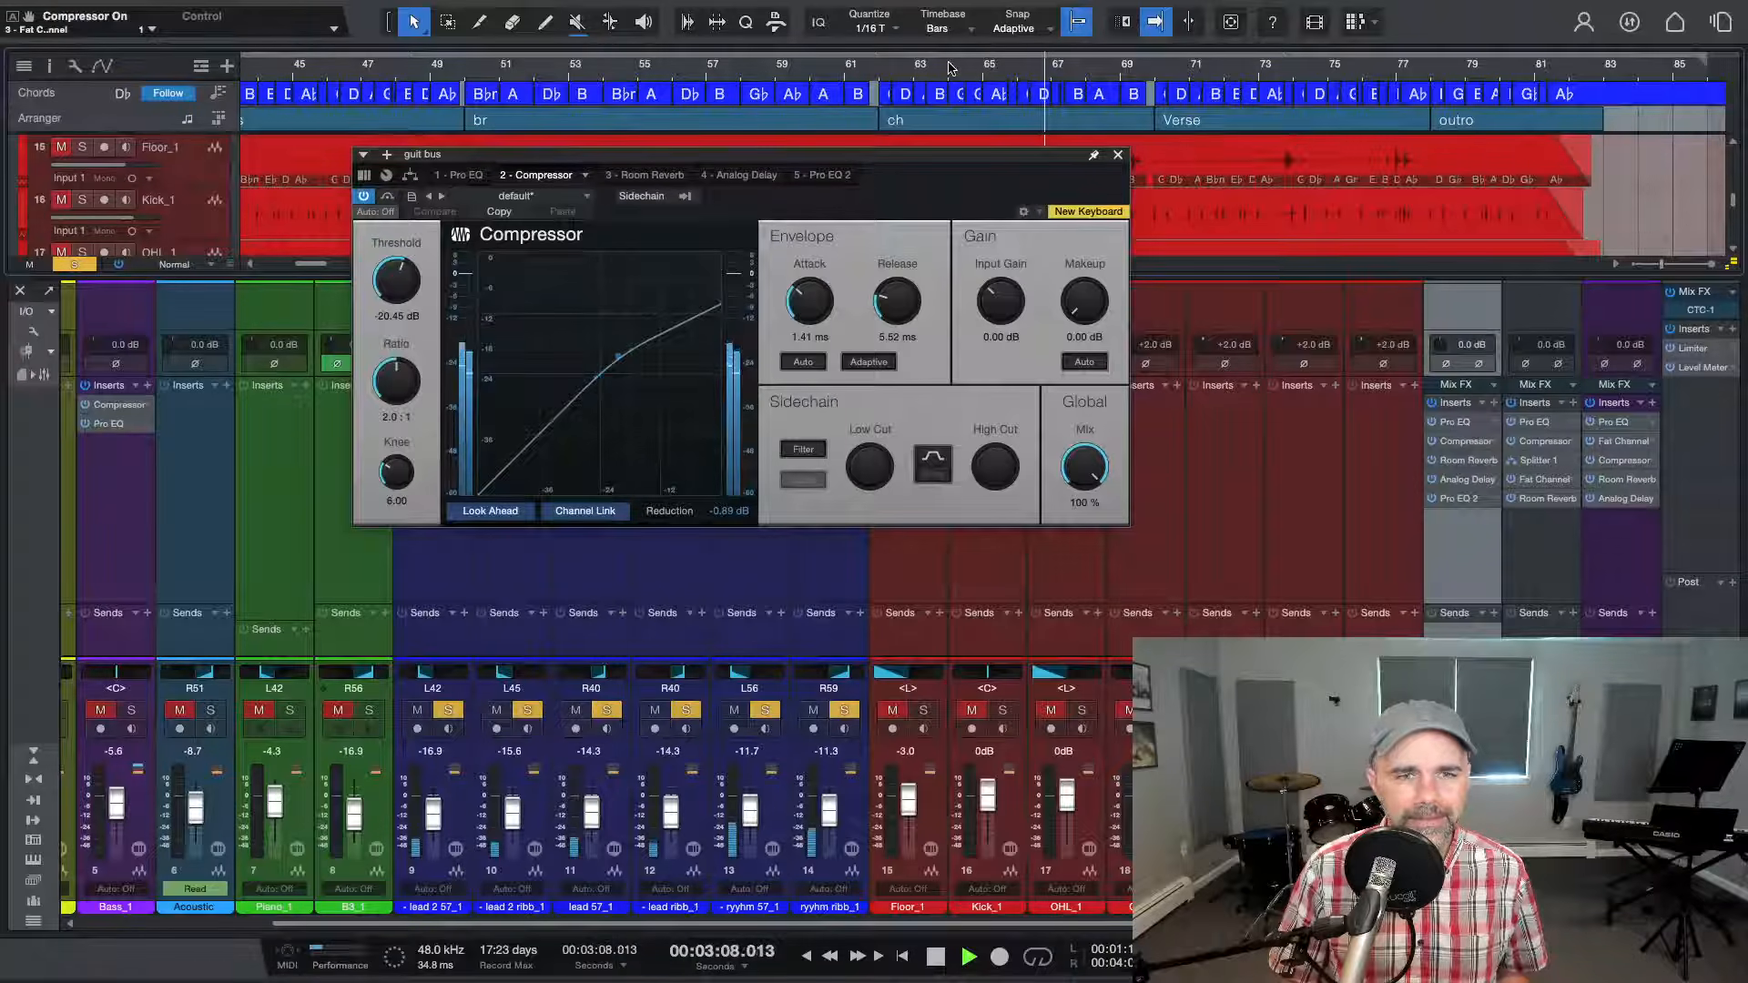
key("space")
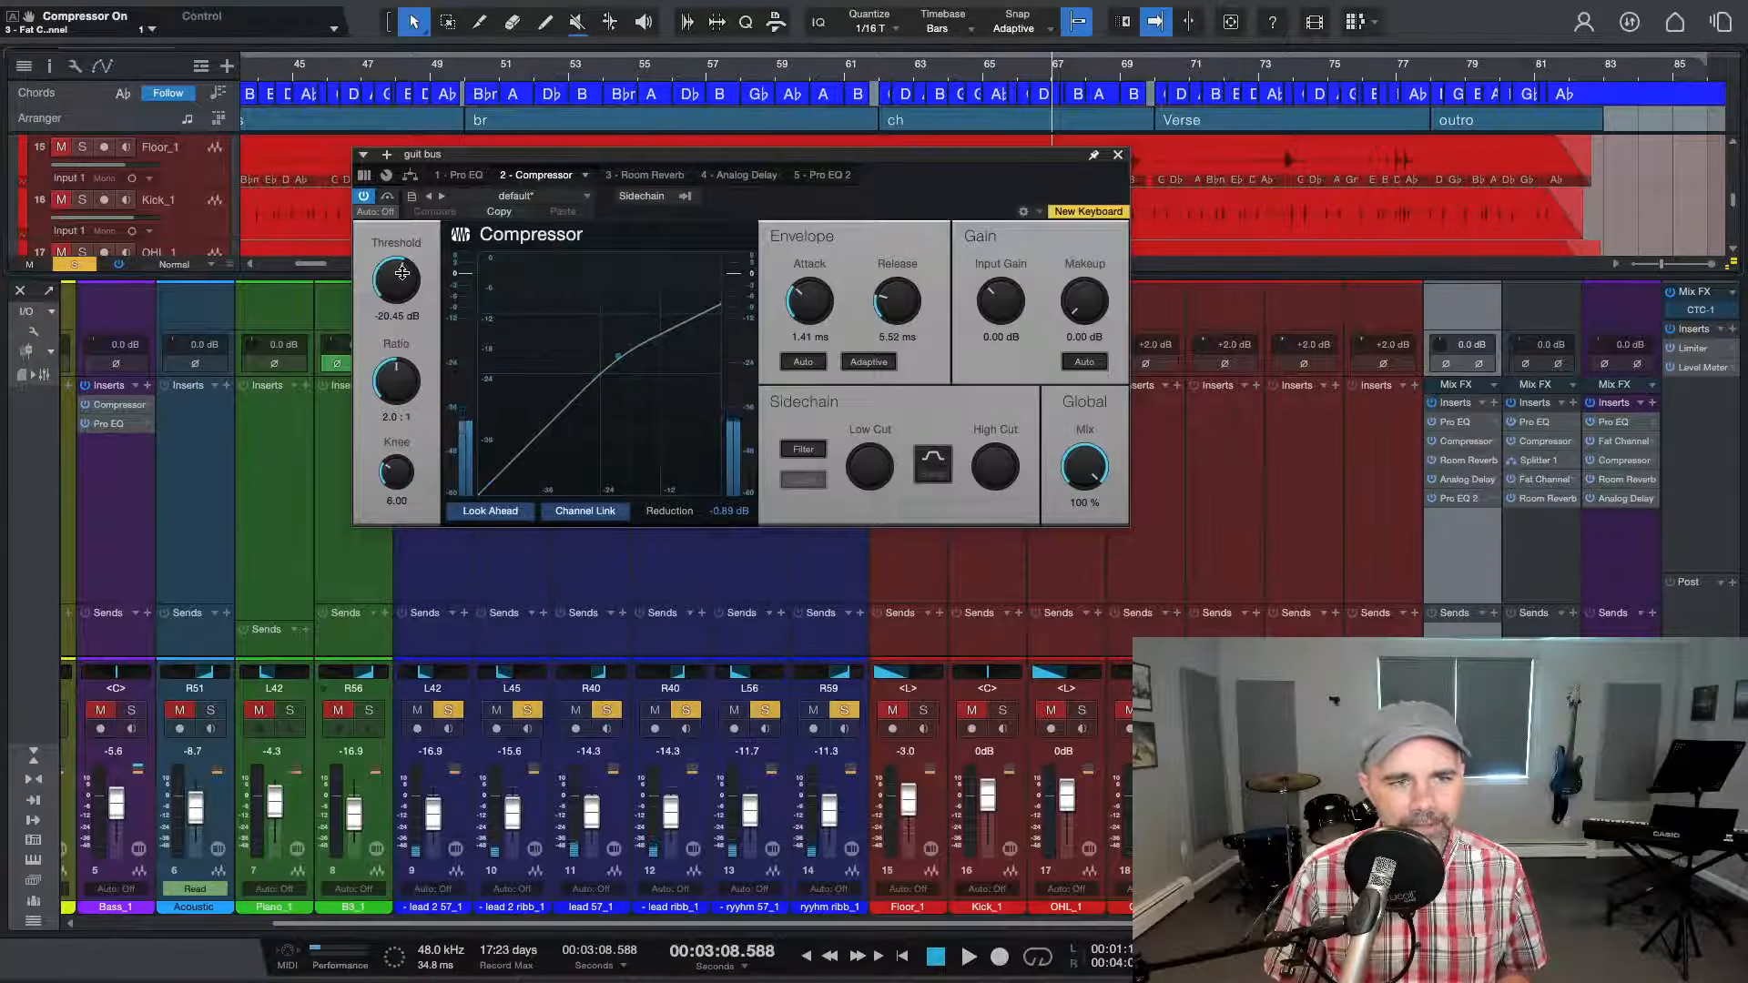
Try the guitar bus compressor's threshold at -44.89 dB while the guitars play, then set it to -22.13 dB
left_click_drag(401, 273, 360, 326)
key("space")
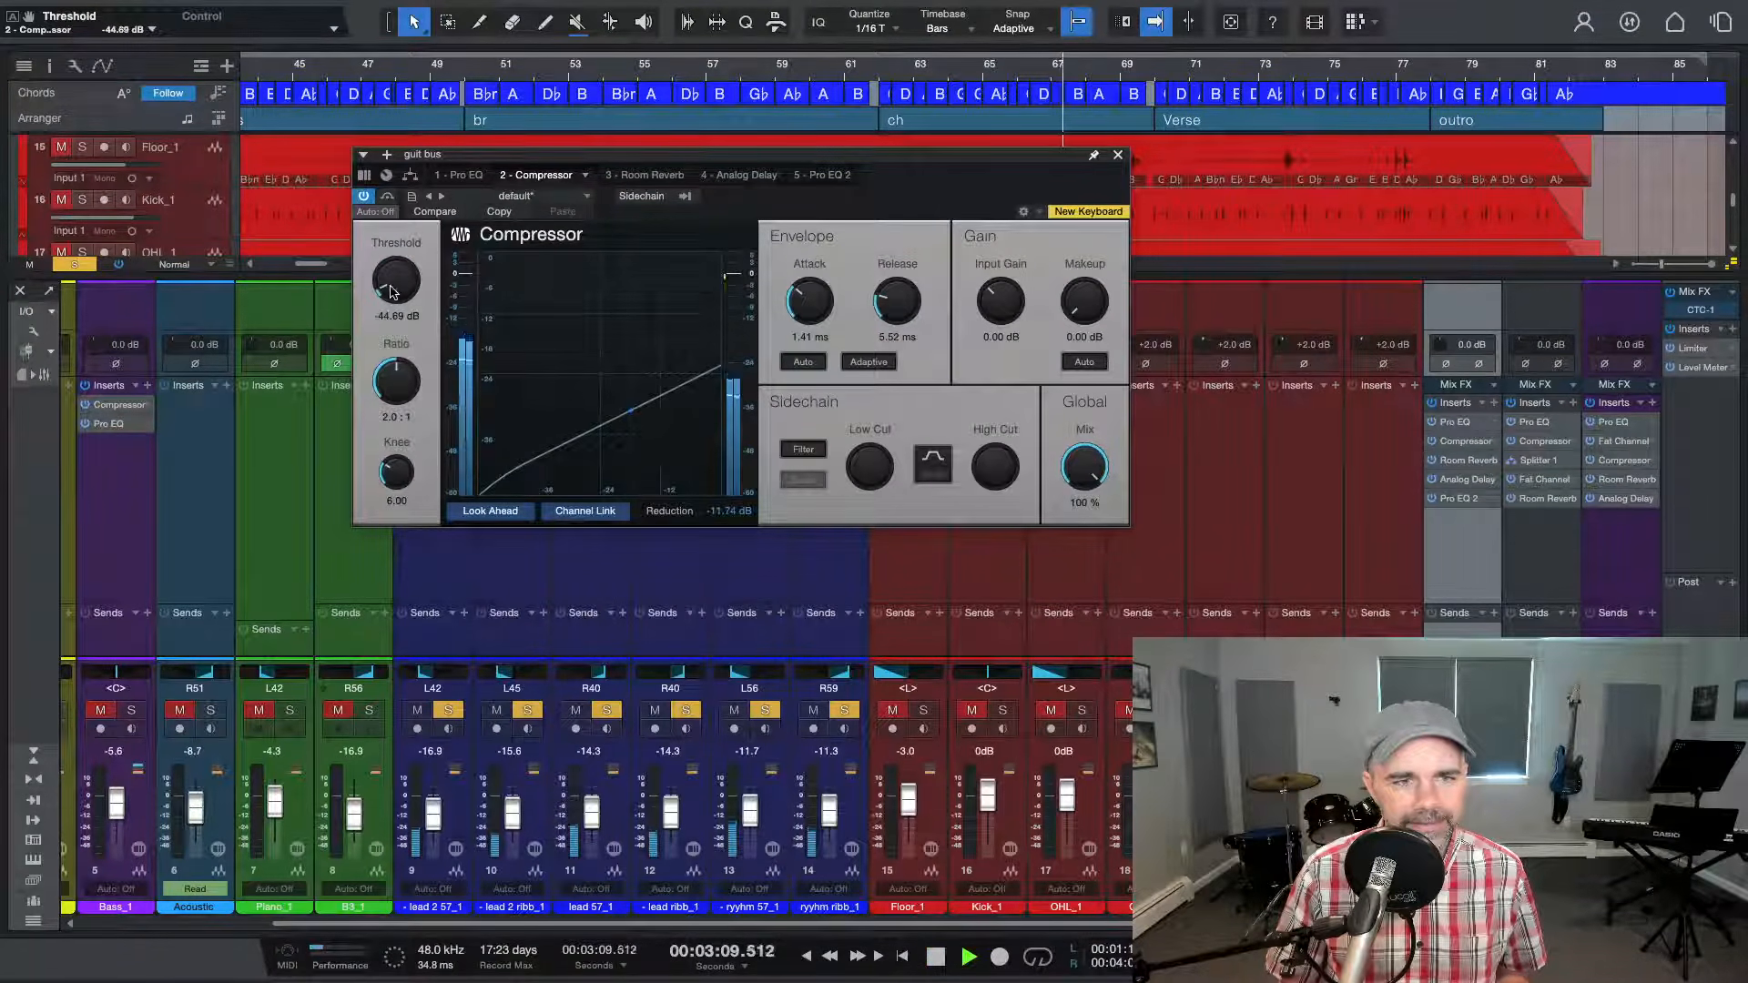
left_click_drag(390, 291, 417, 226)
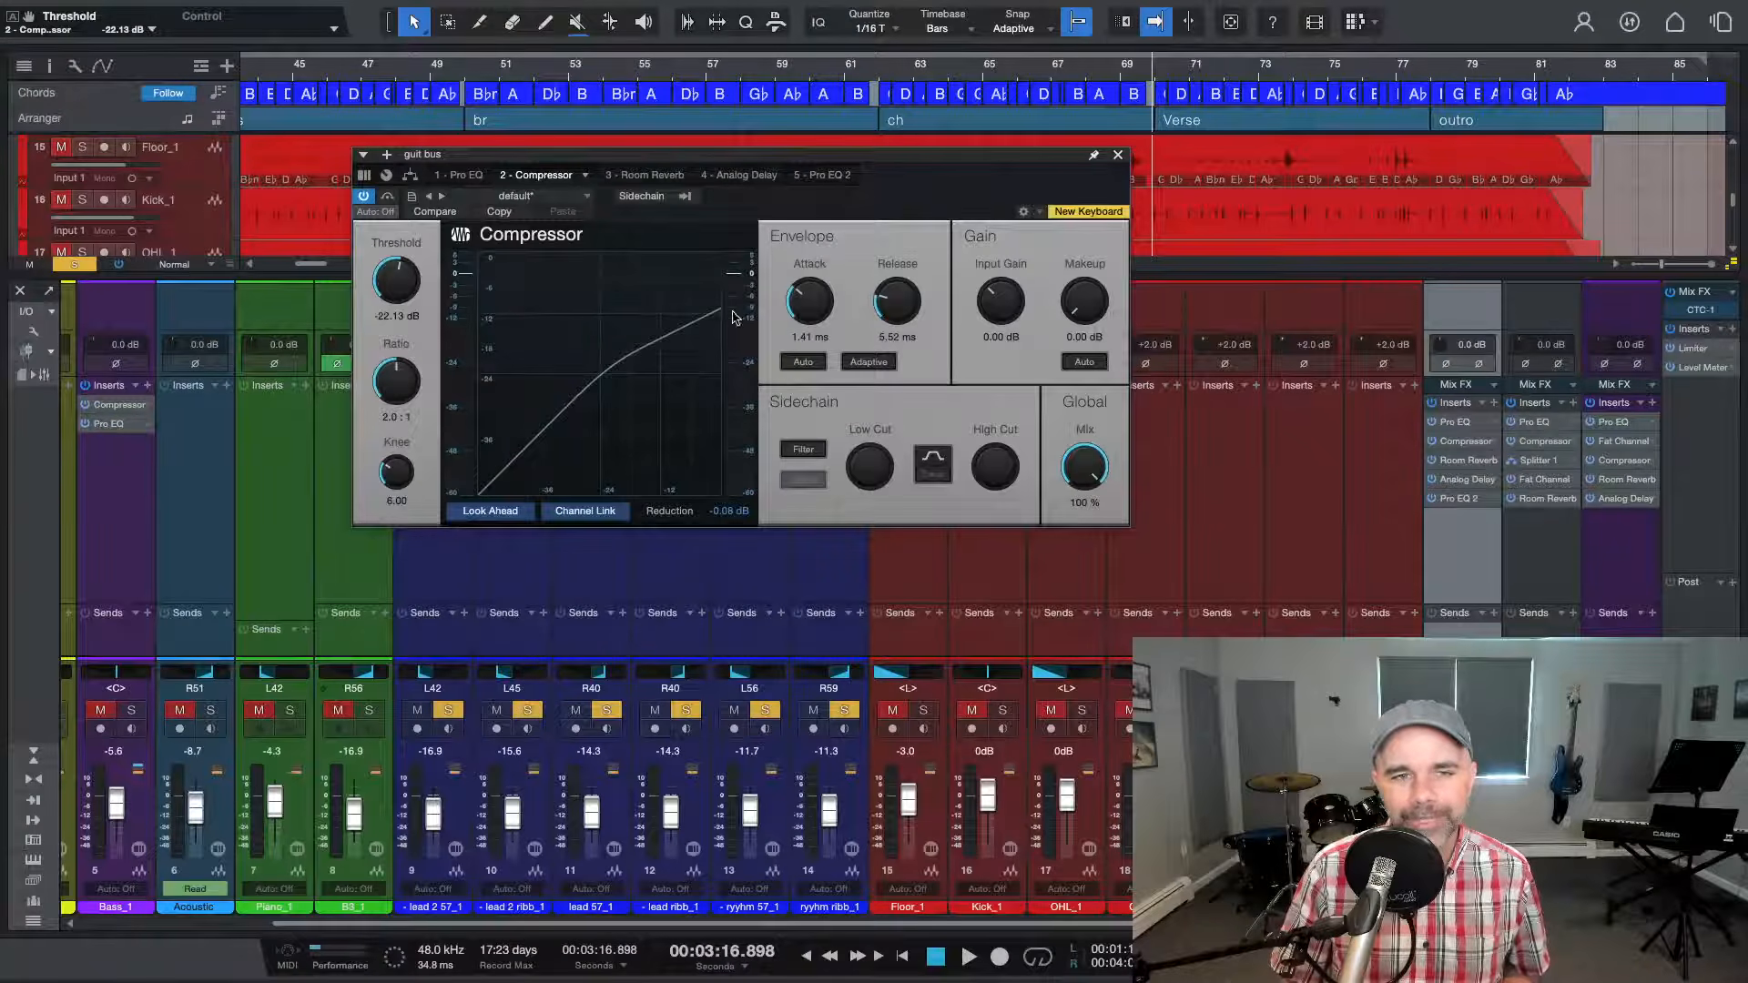
Compare the guitar bus's Room Reverb bypassed and enabled while the chorus guitars play, leaving it enabled
left_click(641, 175)
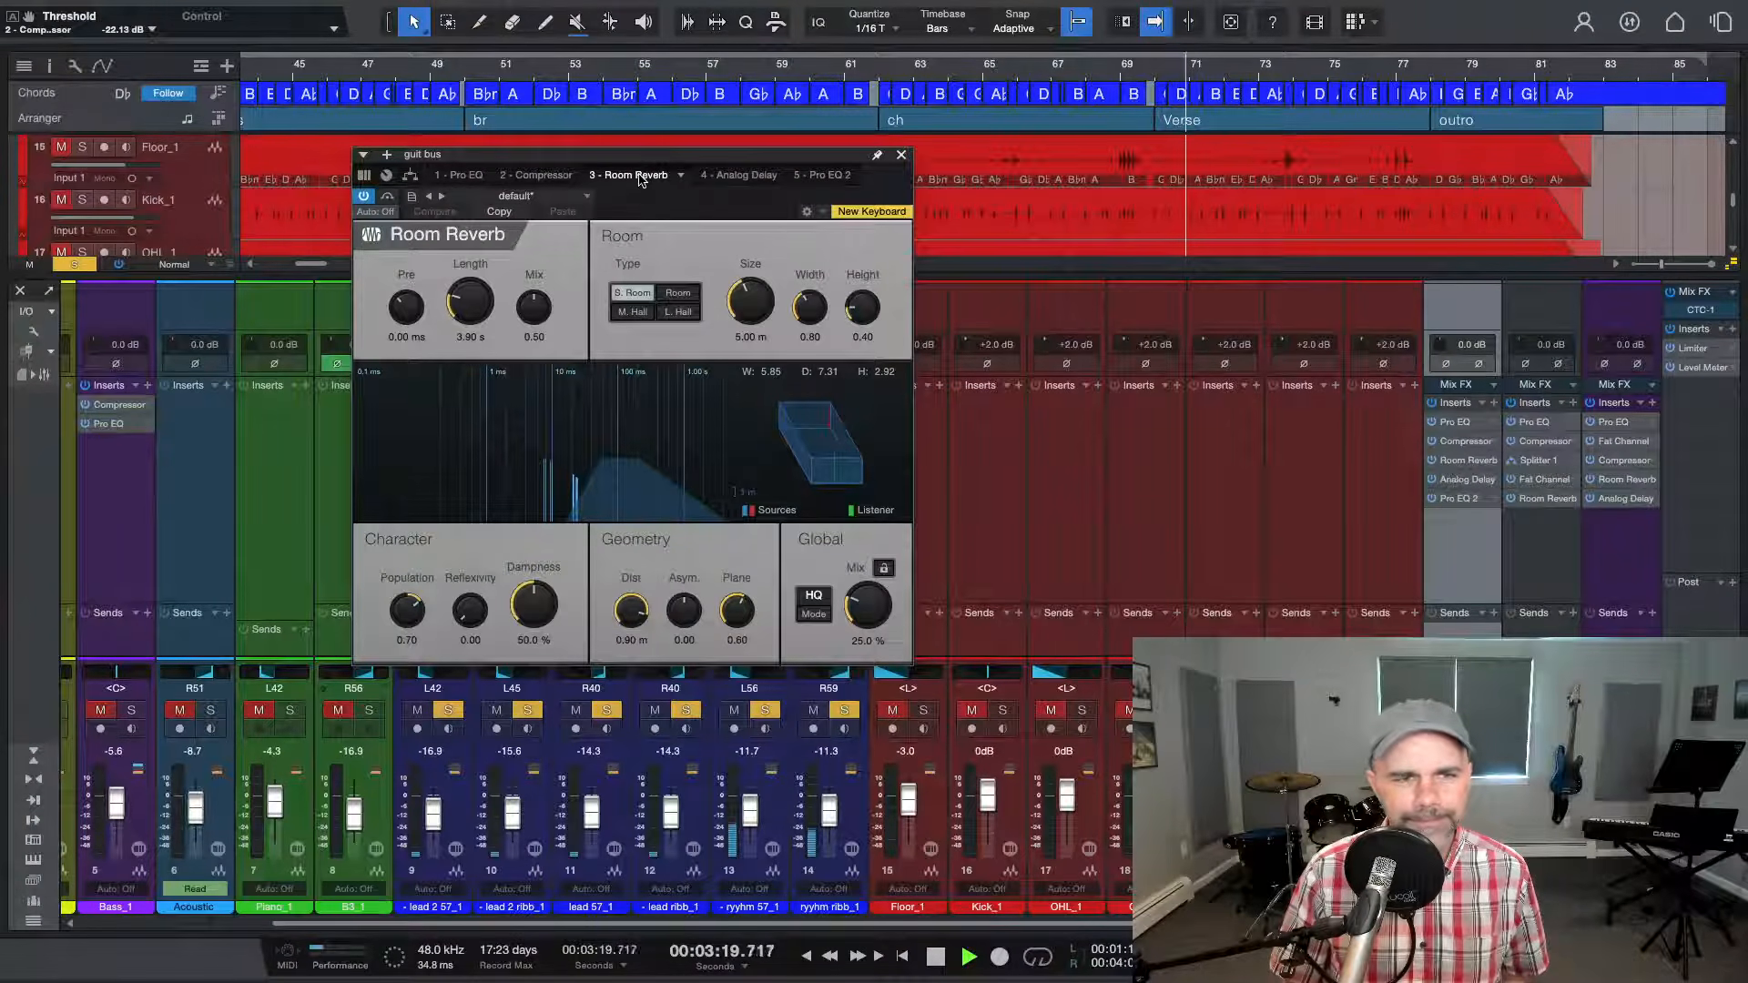
left_click(367, 197)
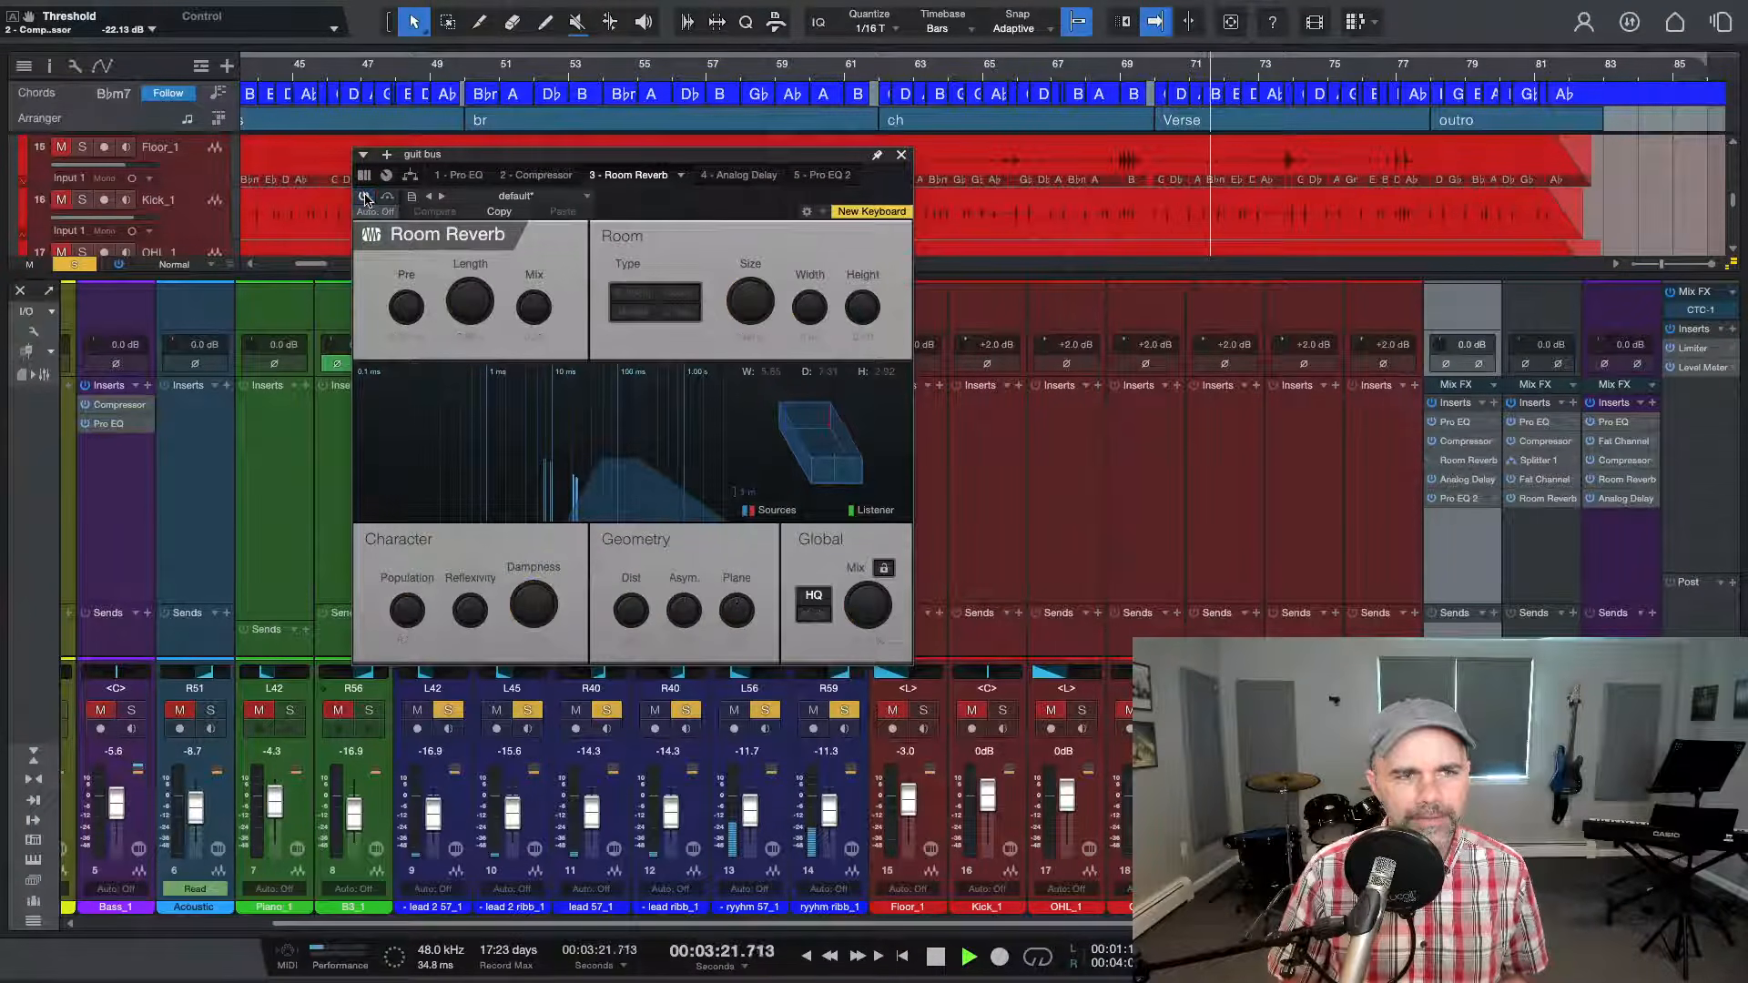
left_click(991, 64)
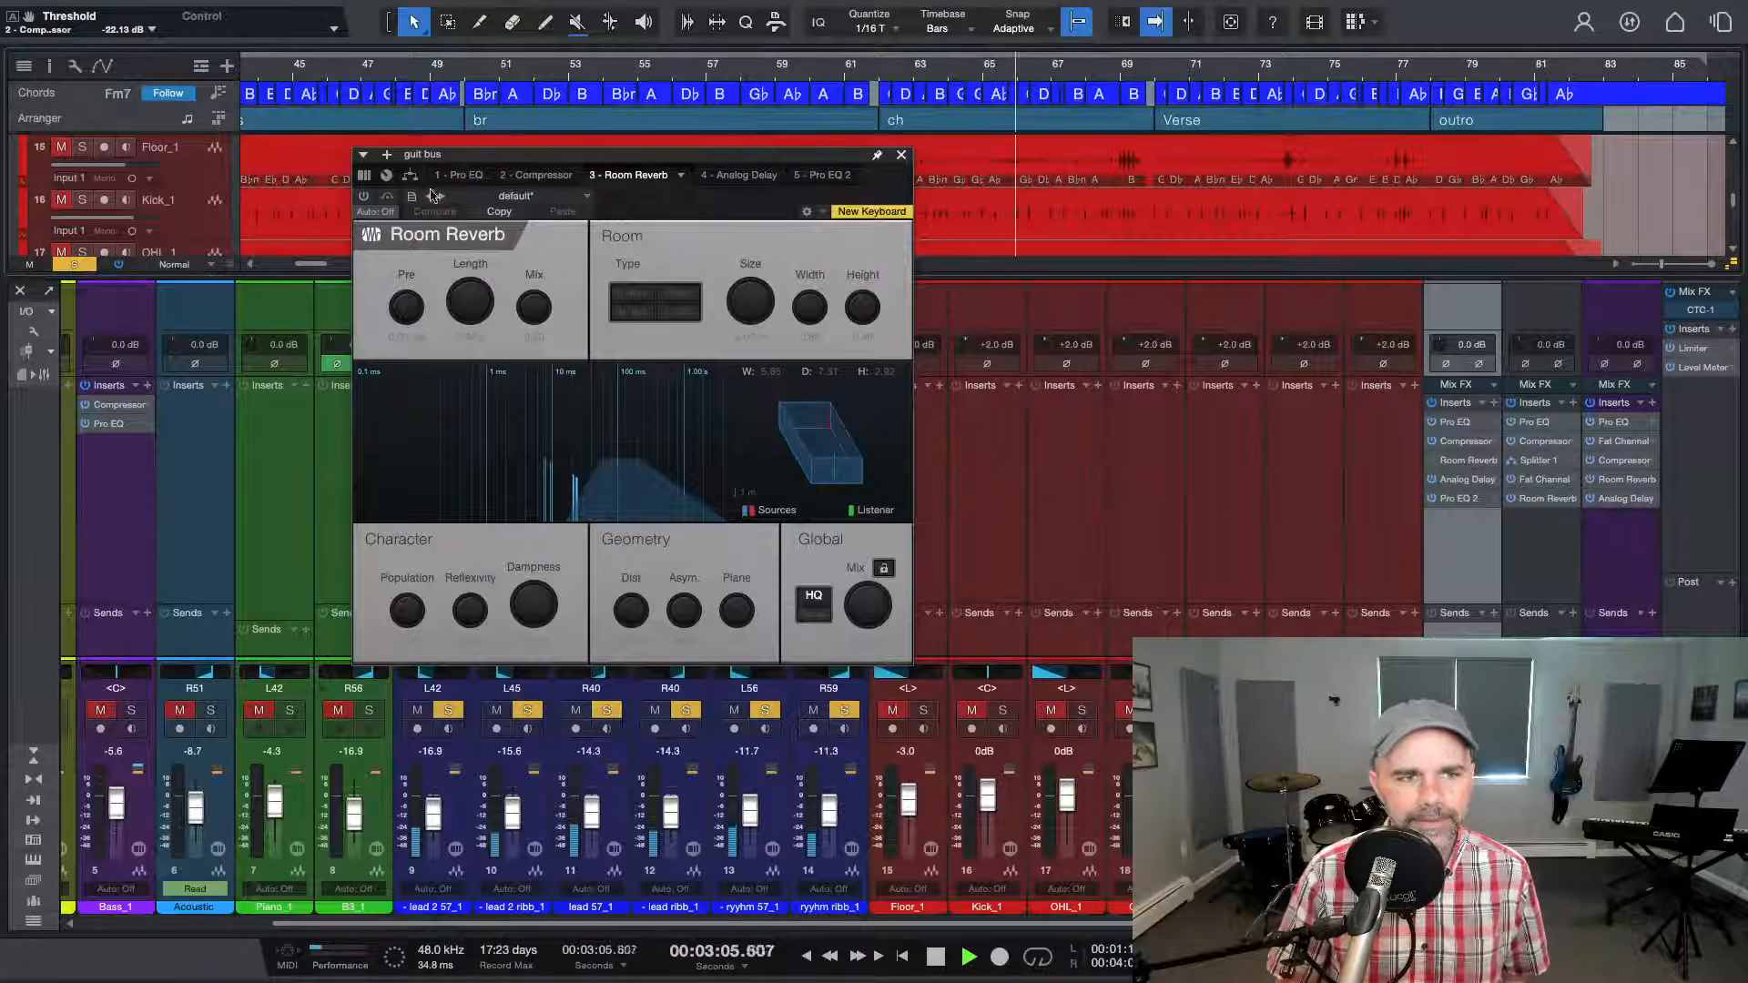
left_click(363, 198)
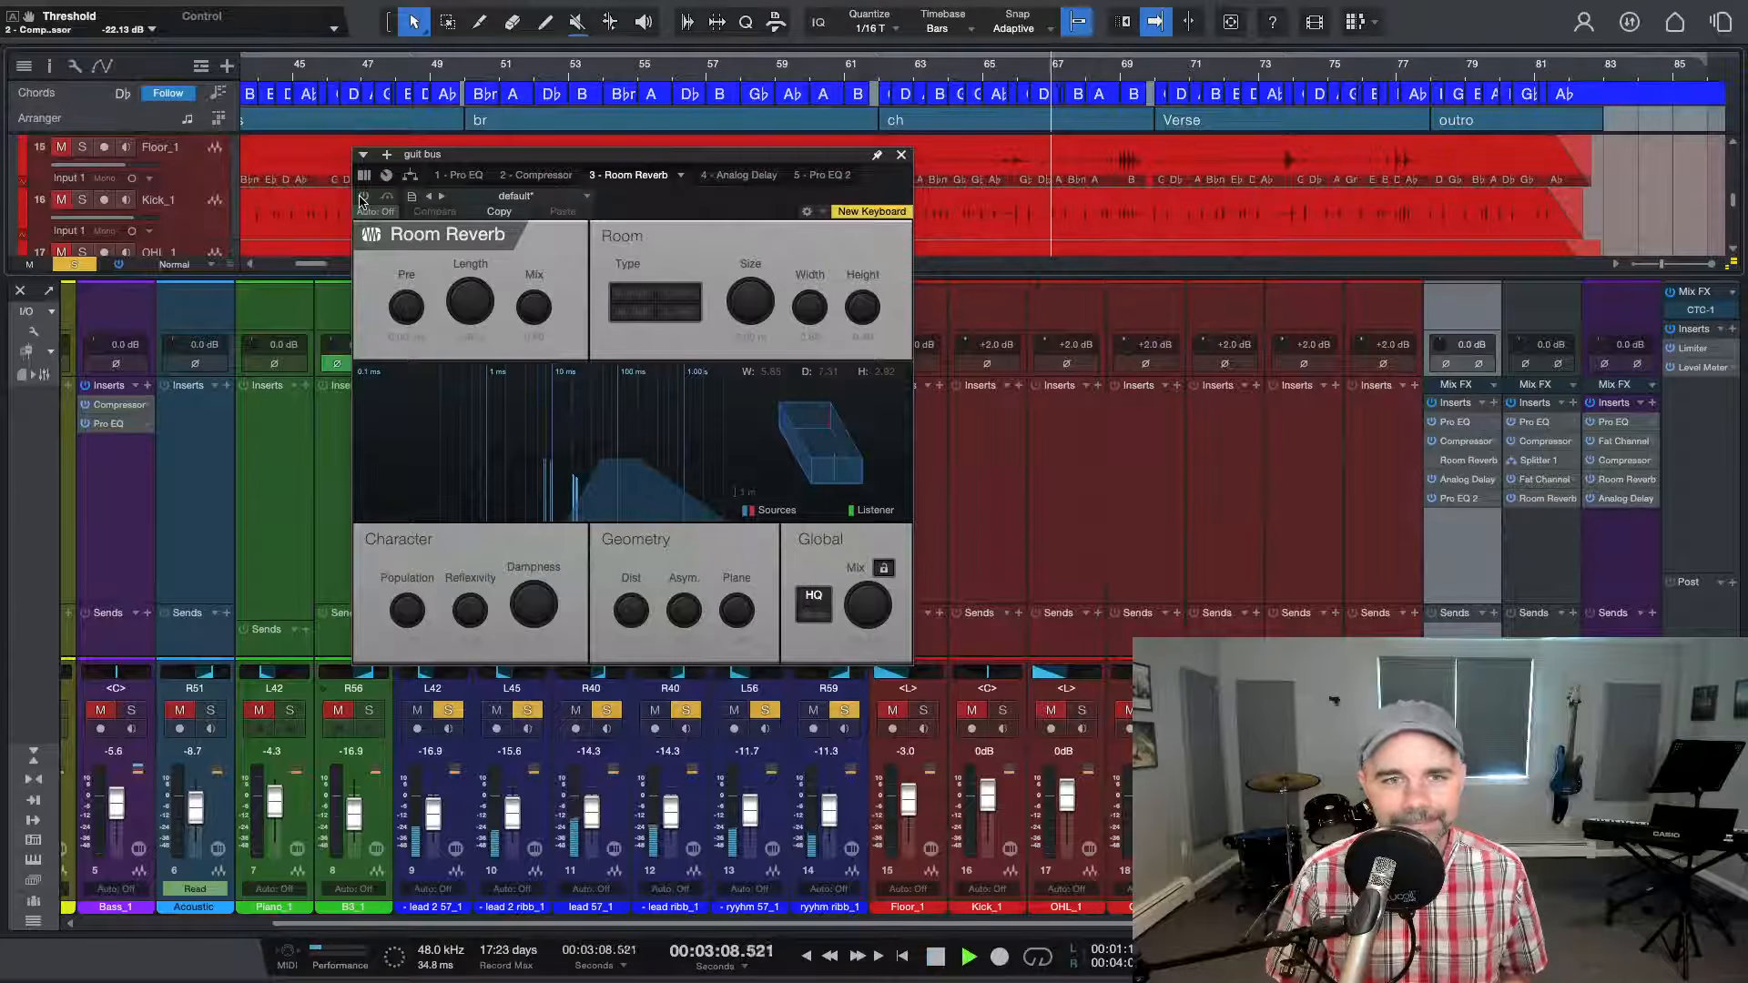
left_click(363, 198)
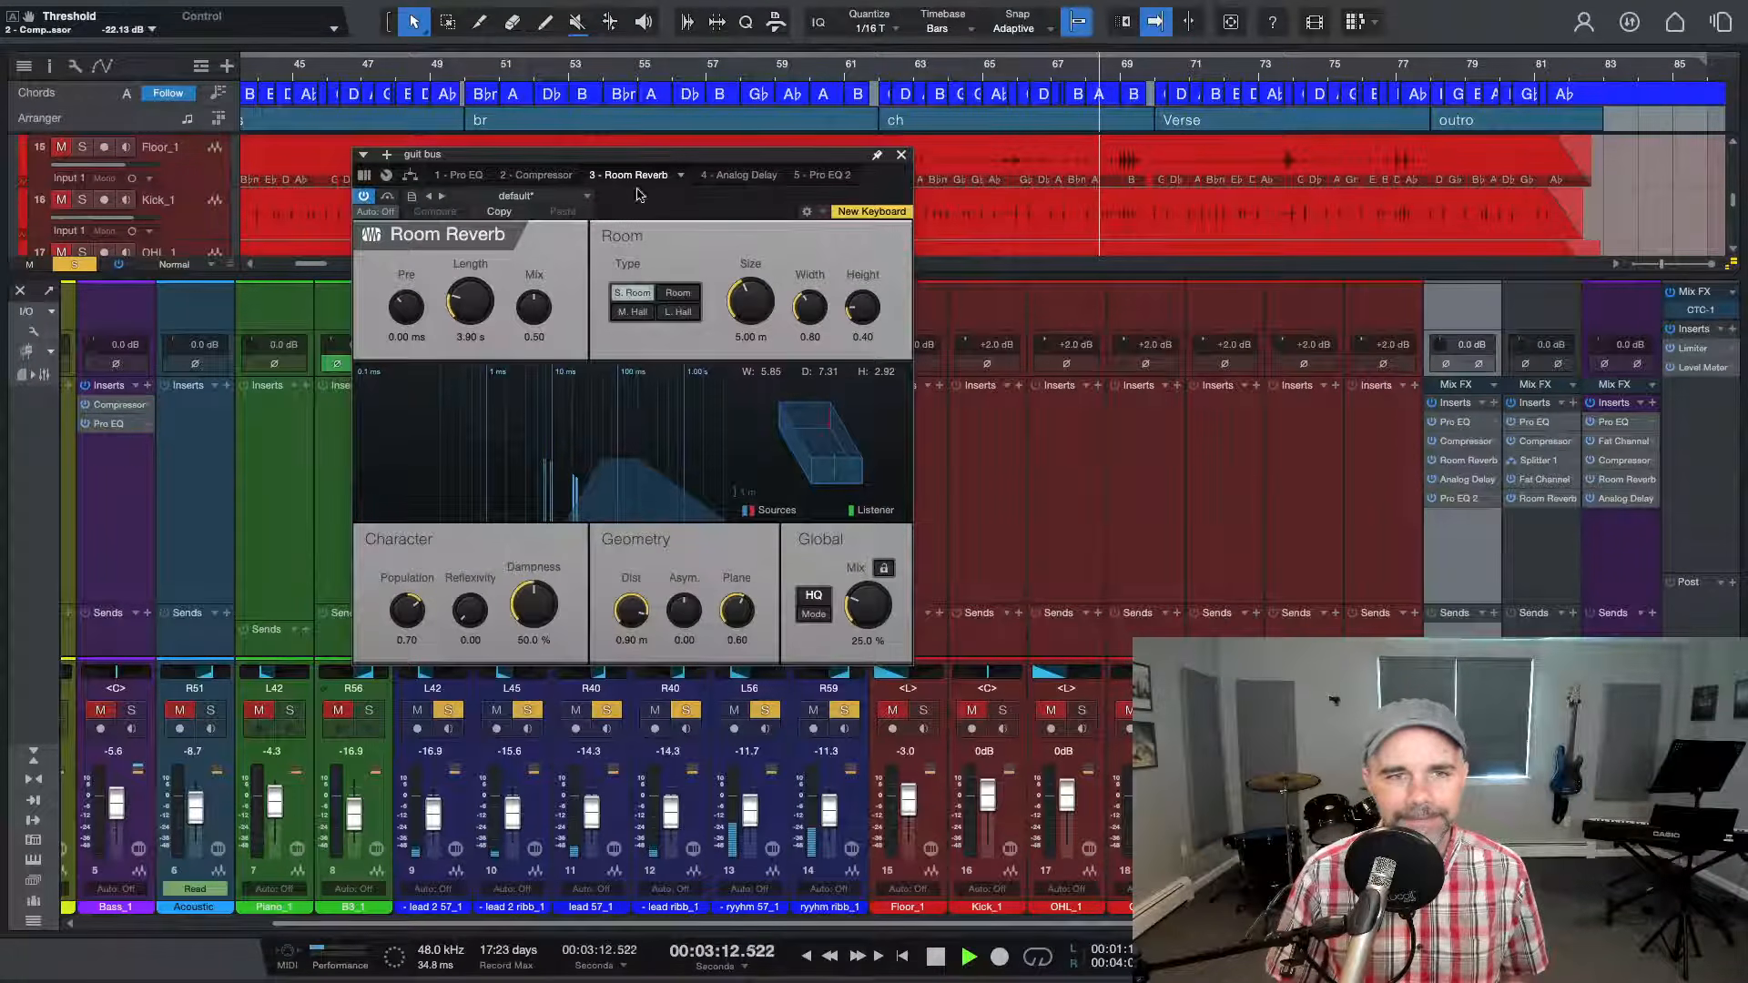
key("space")
Compare the guitar bus's Analog Delay enabled and bypassed while the chorus guitars play, then leave it enabled and close the plug-in window
left_click(744, 175)
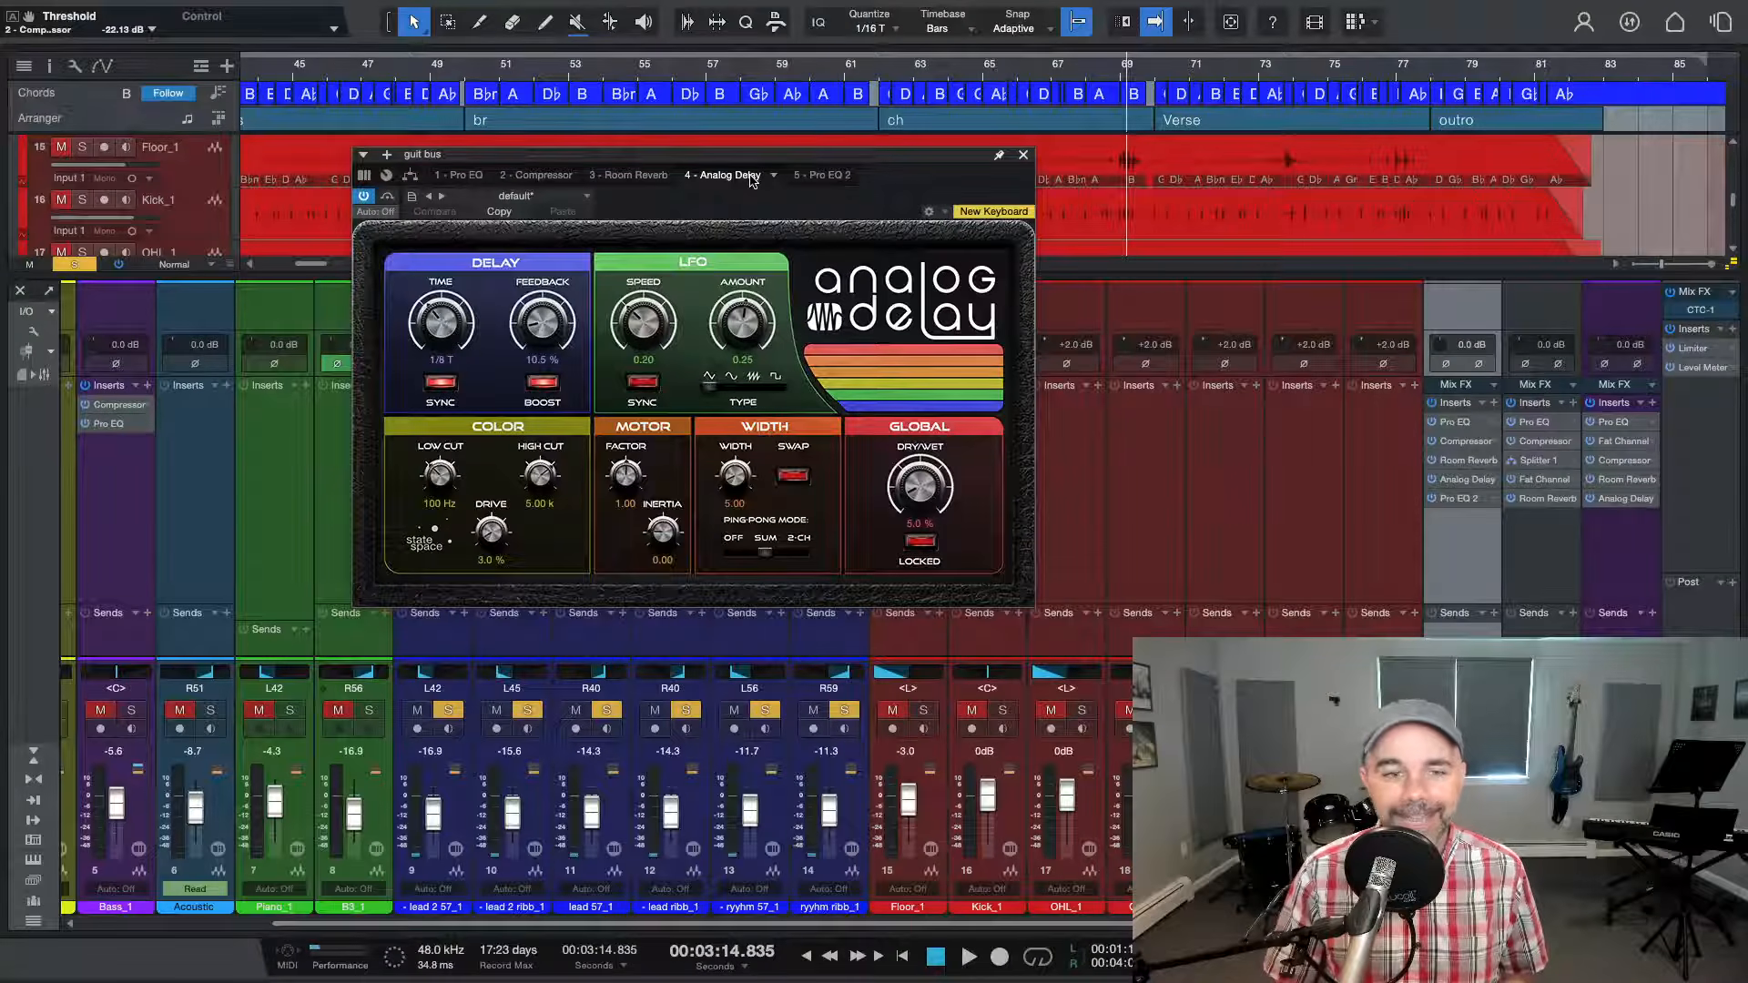
key("space")
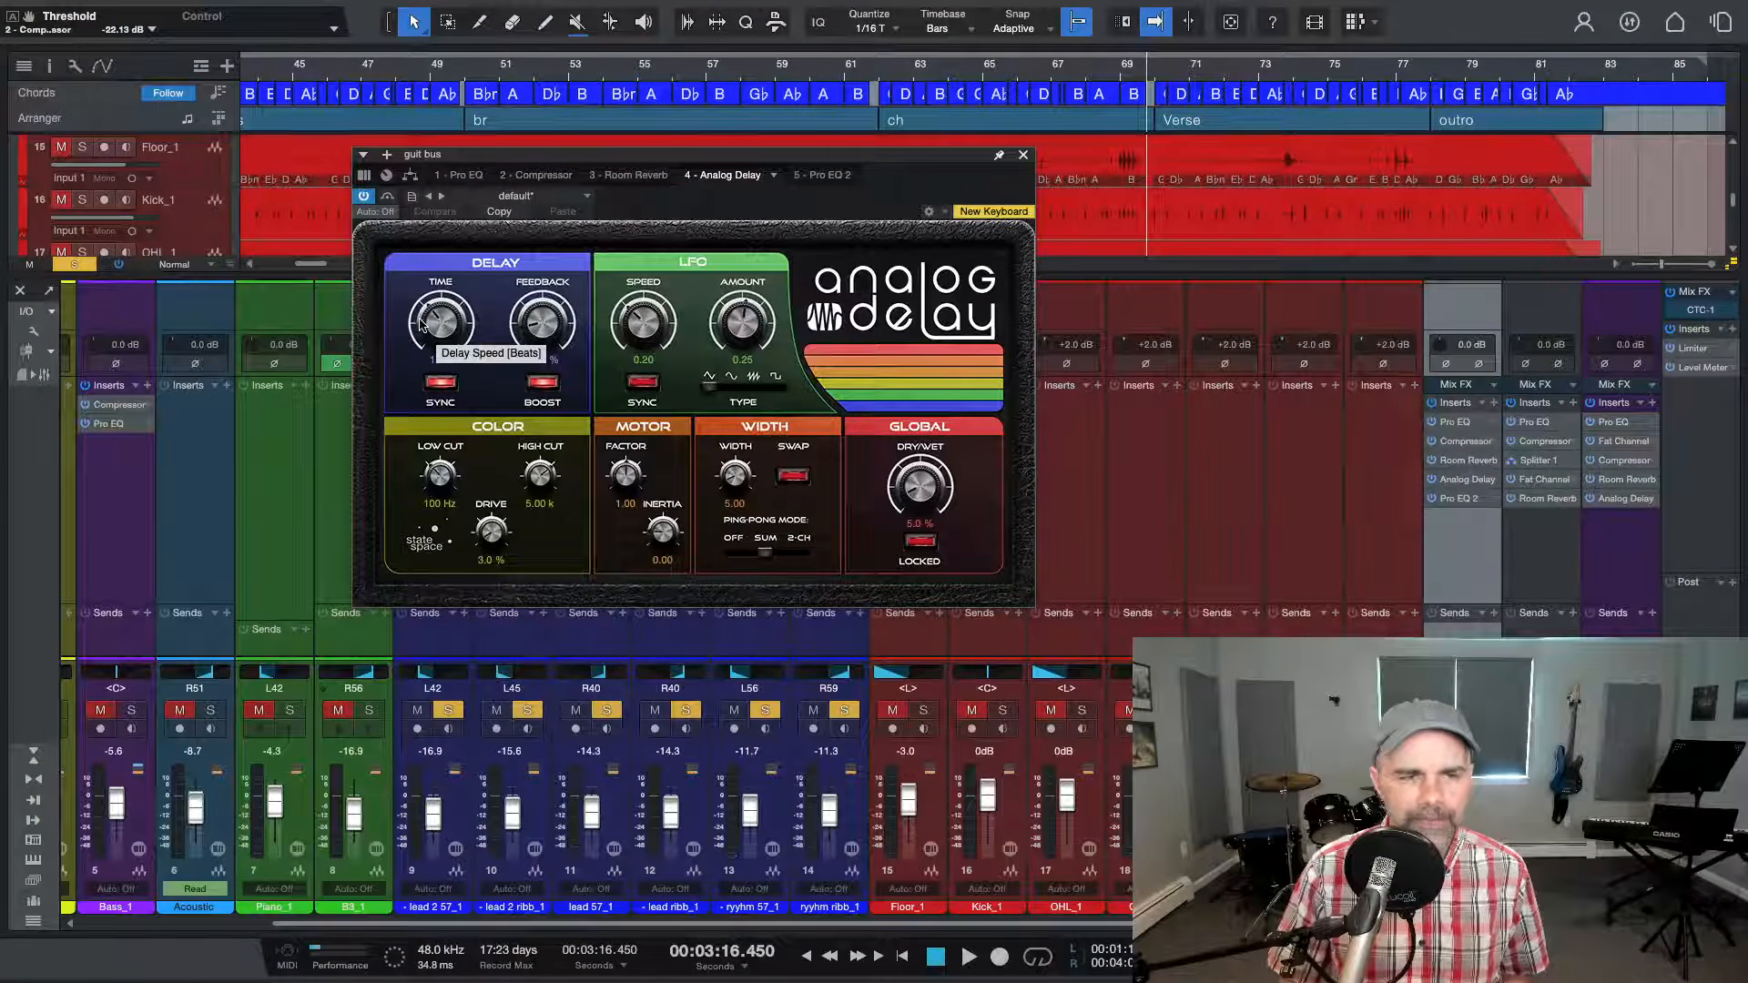
key("space")
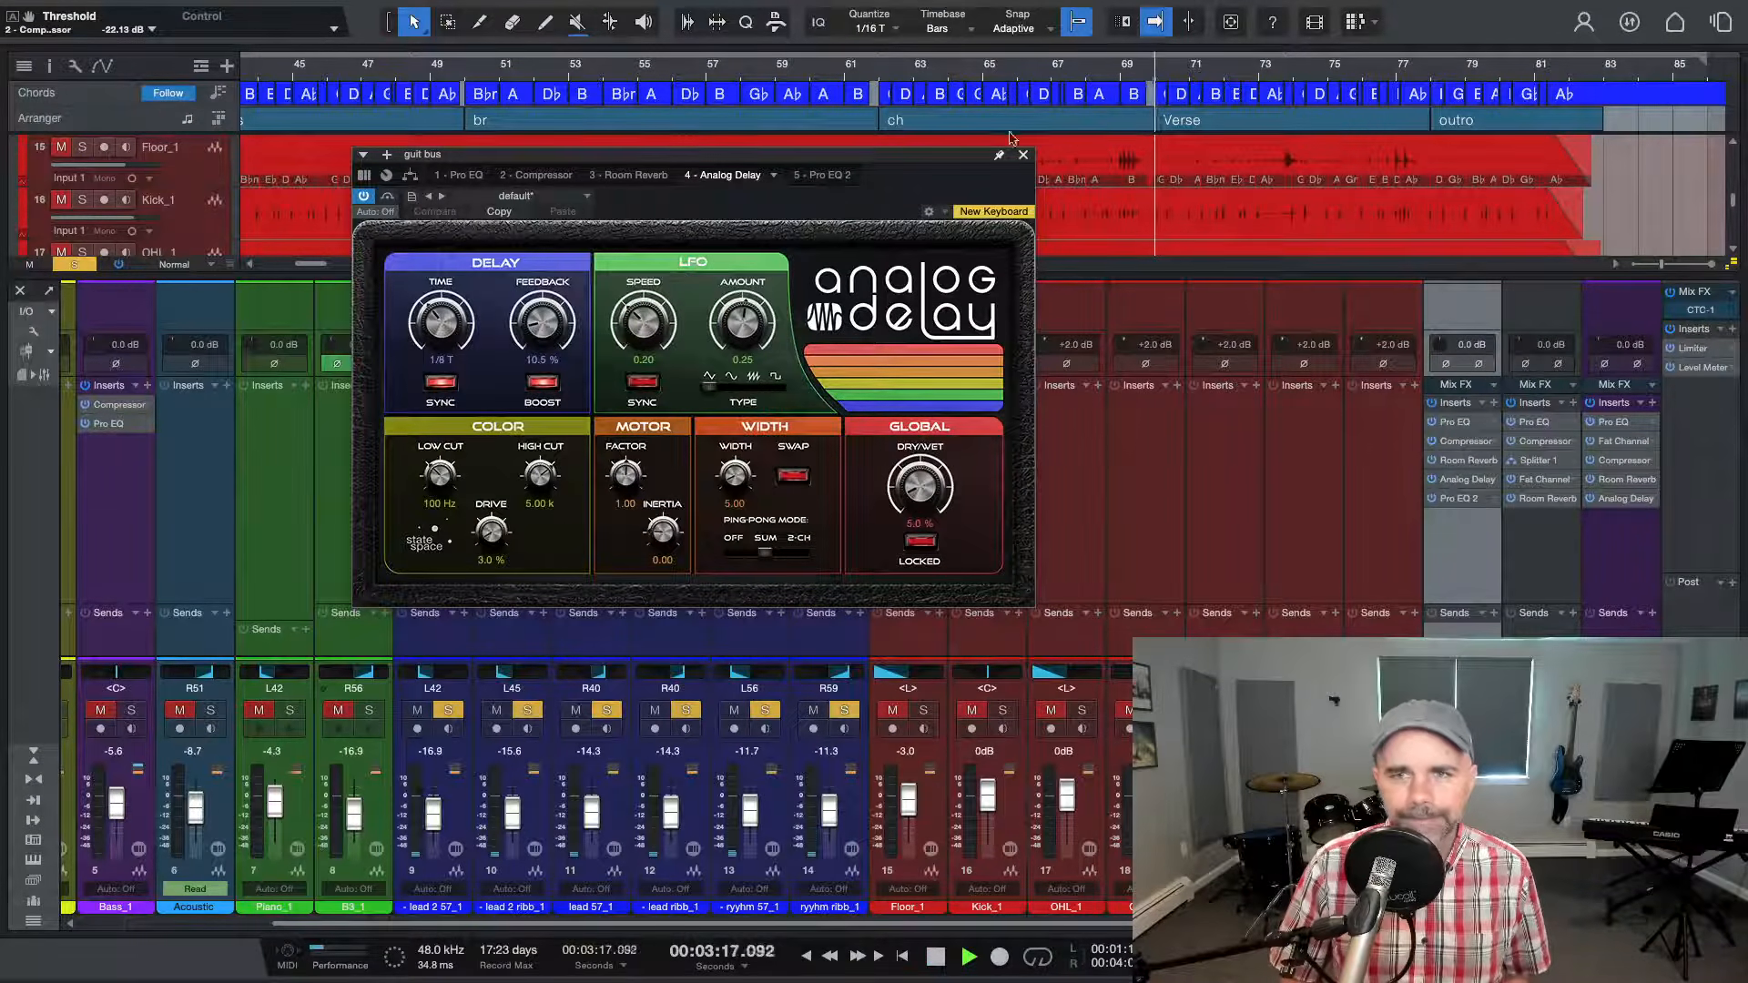
left_click(1065, 62)
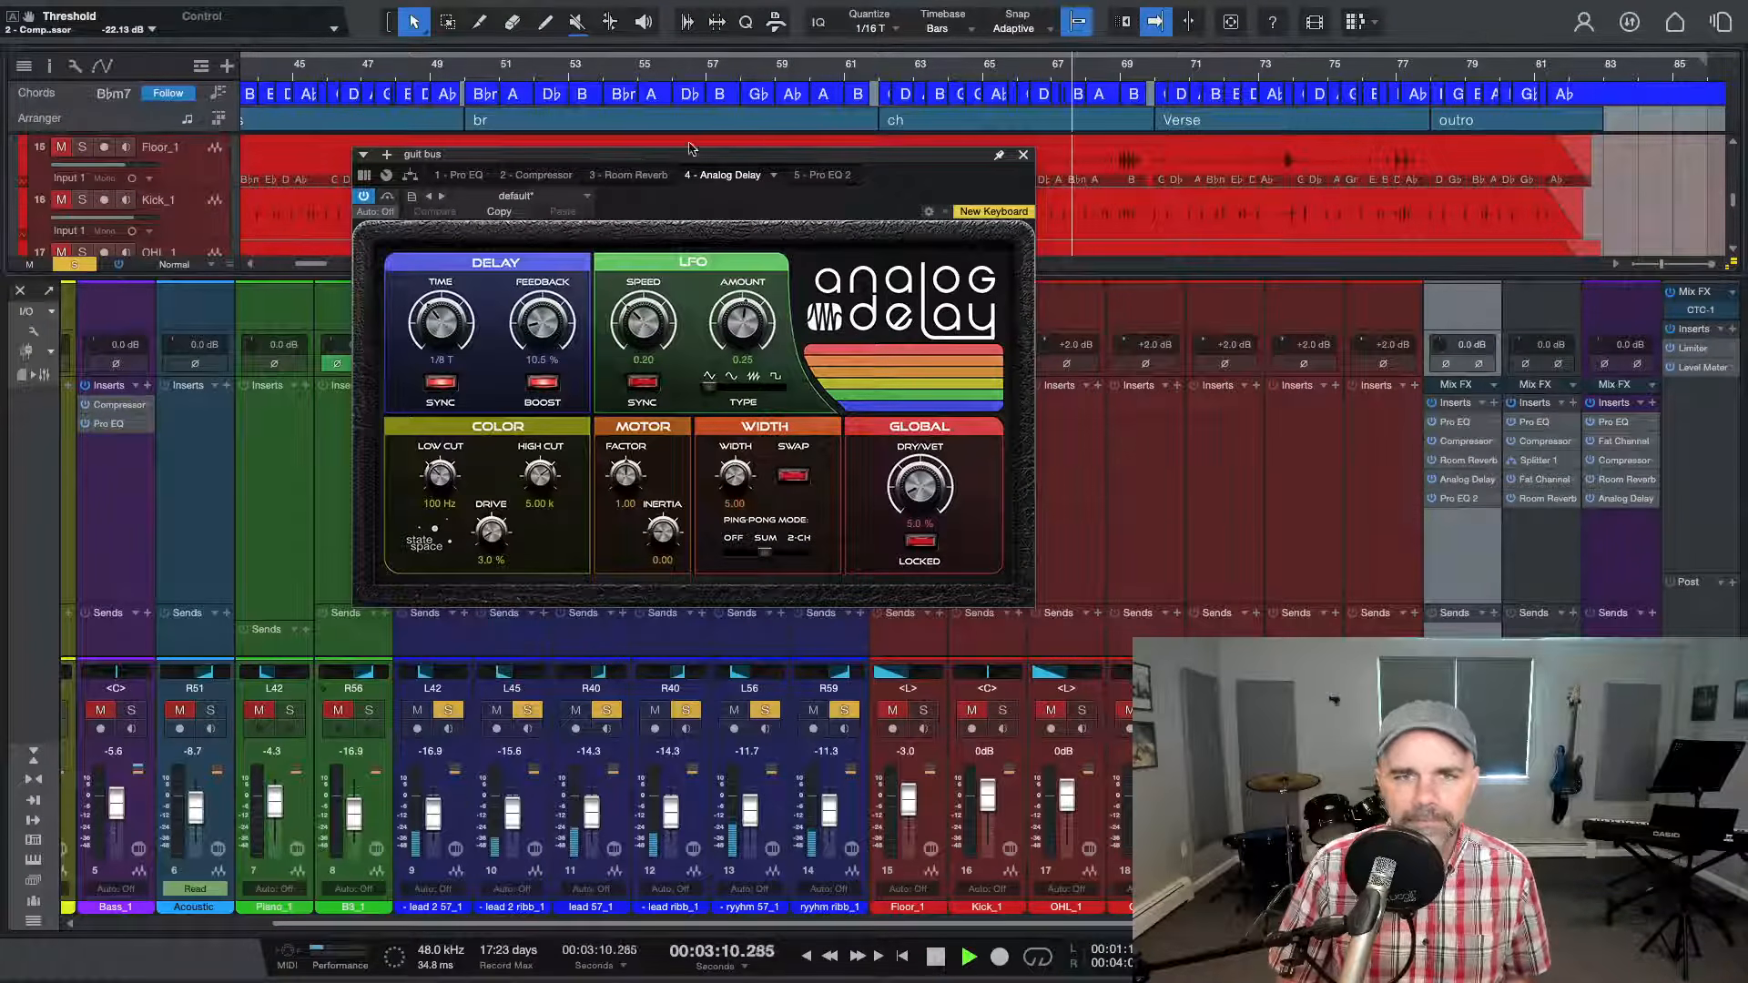
left_click(363, 198)
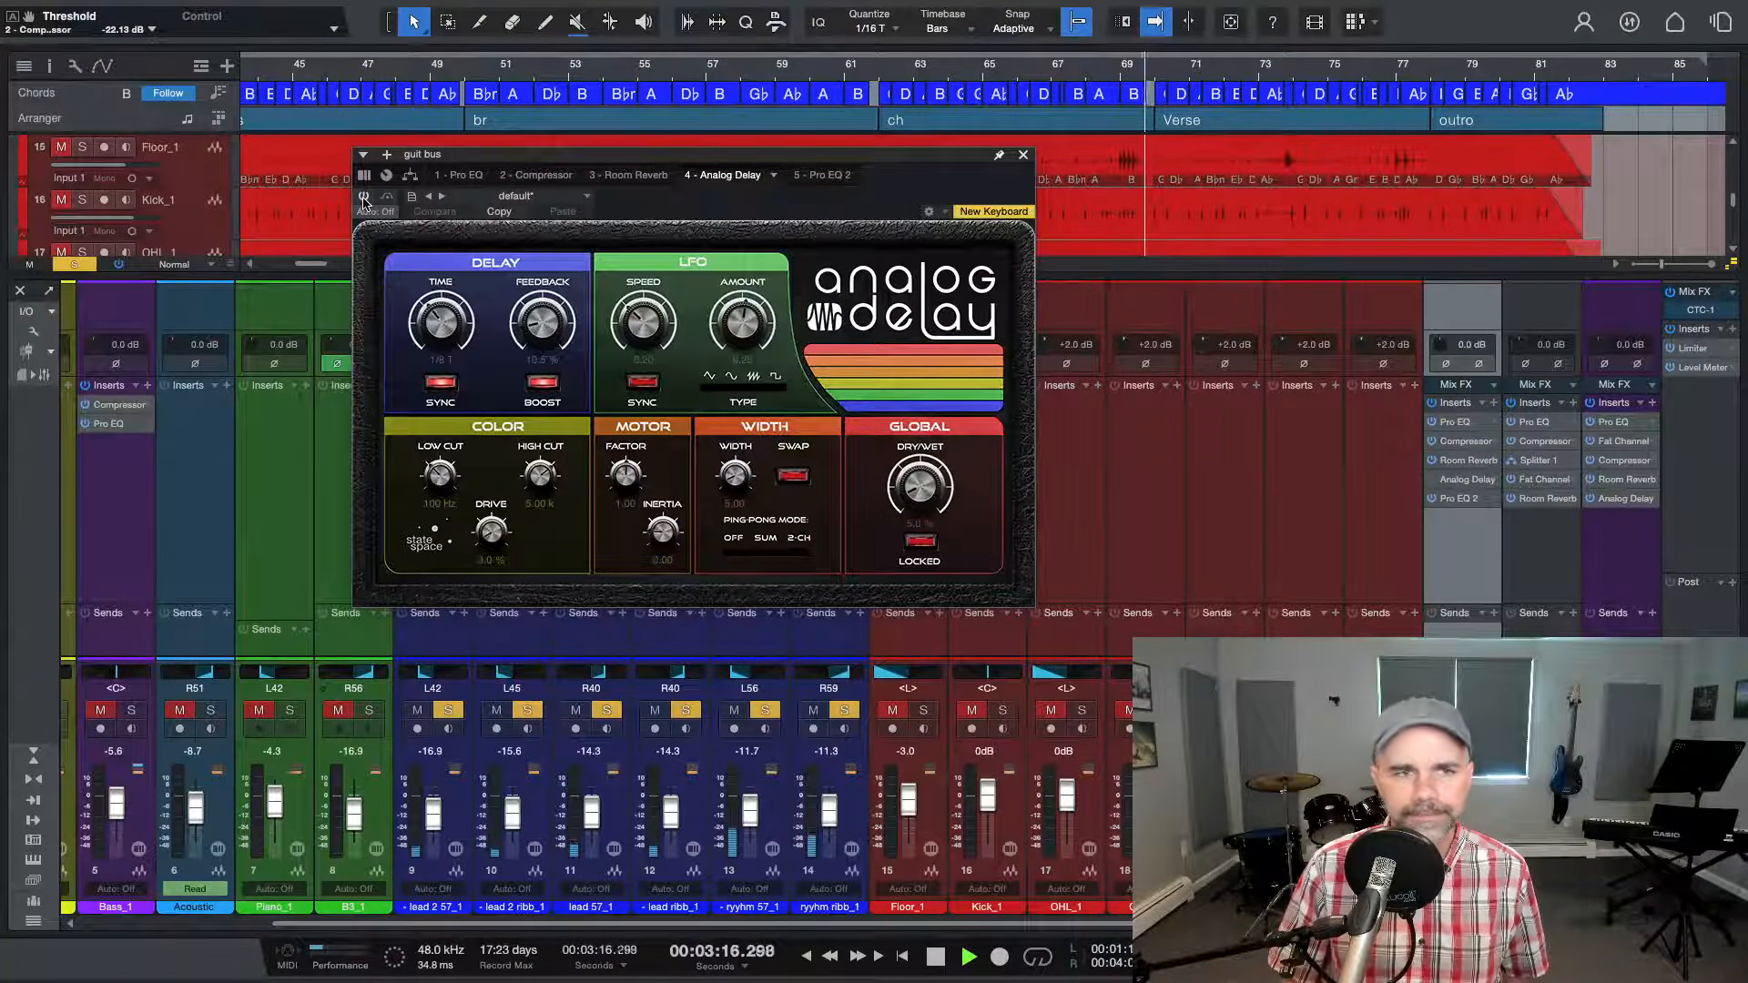
key("space")
left_click(363, 197)
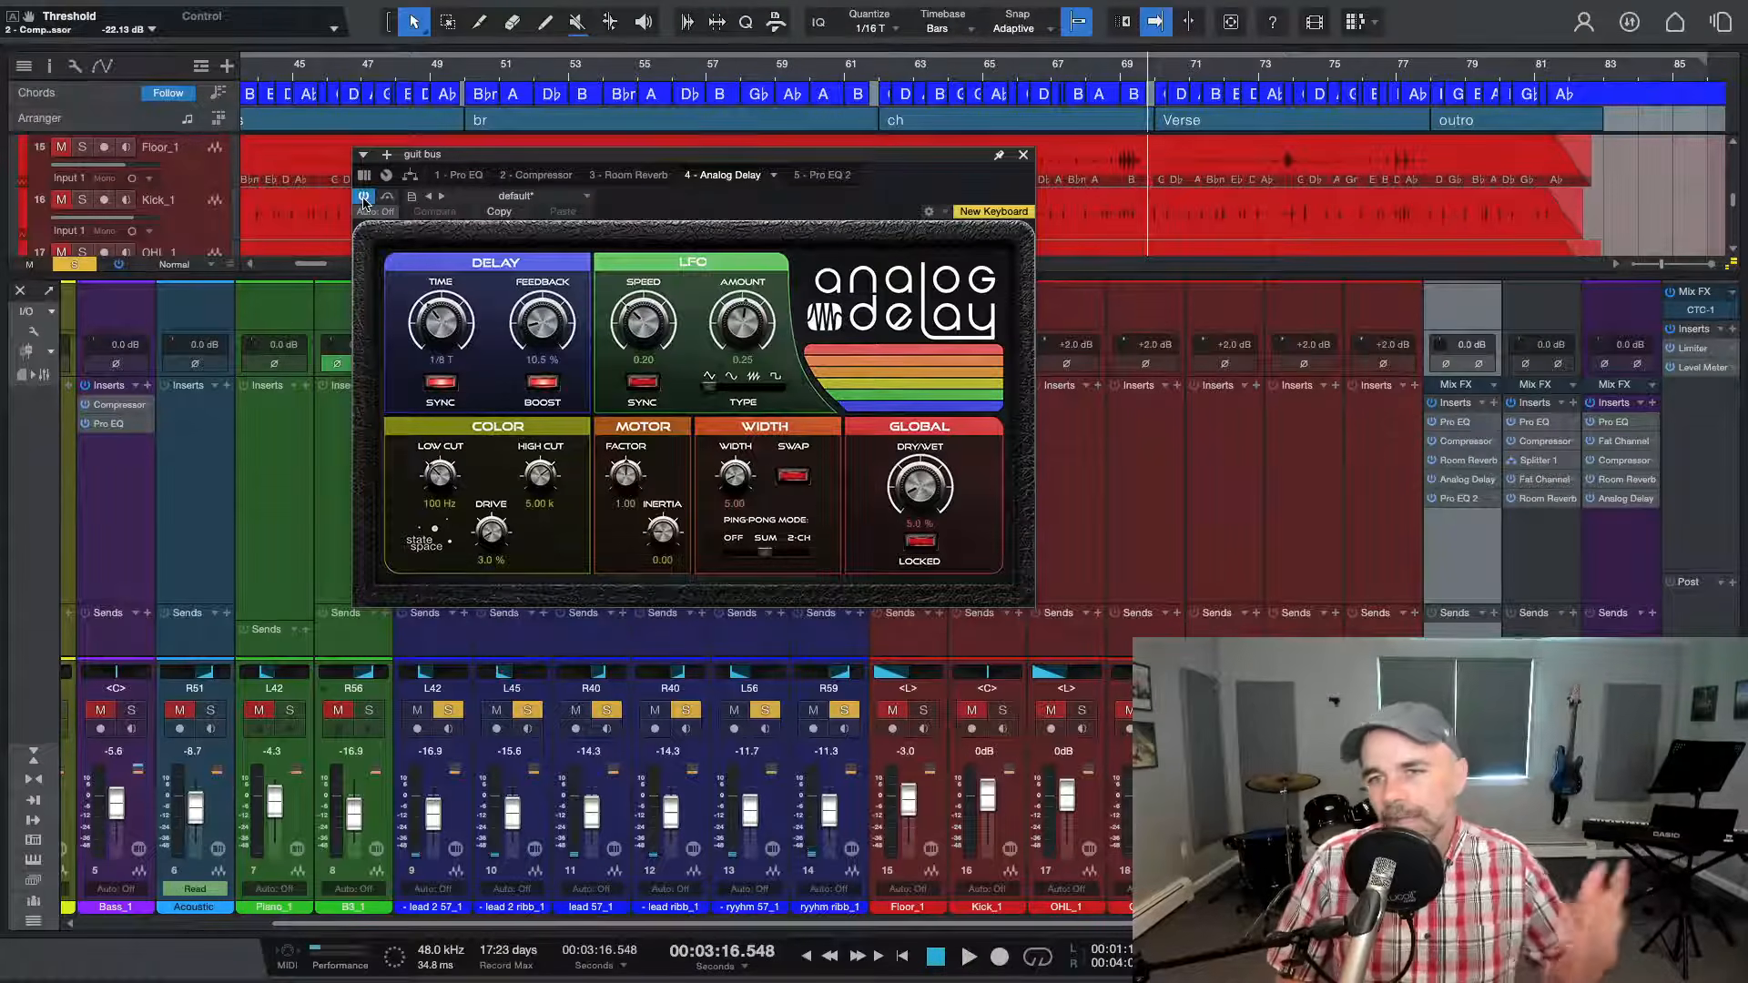
left_click(1023, 156)
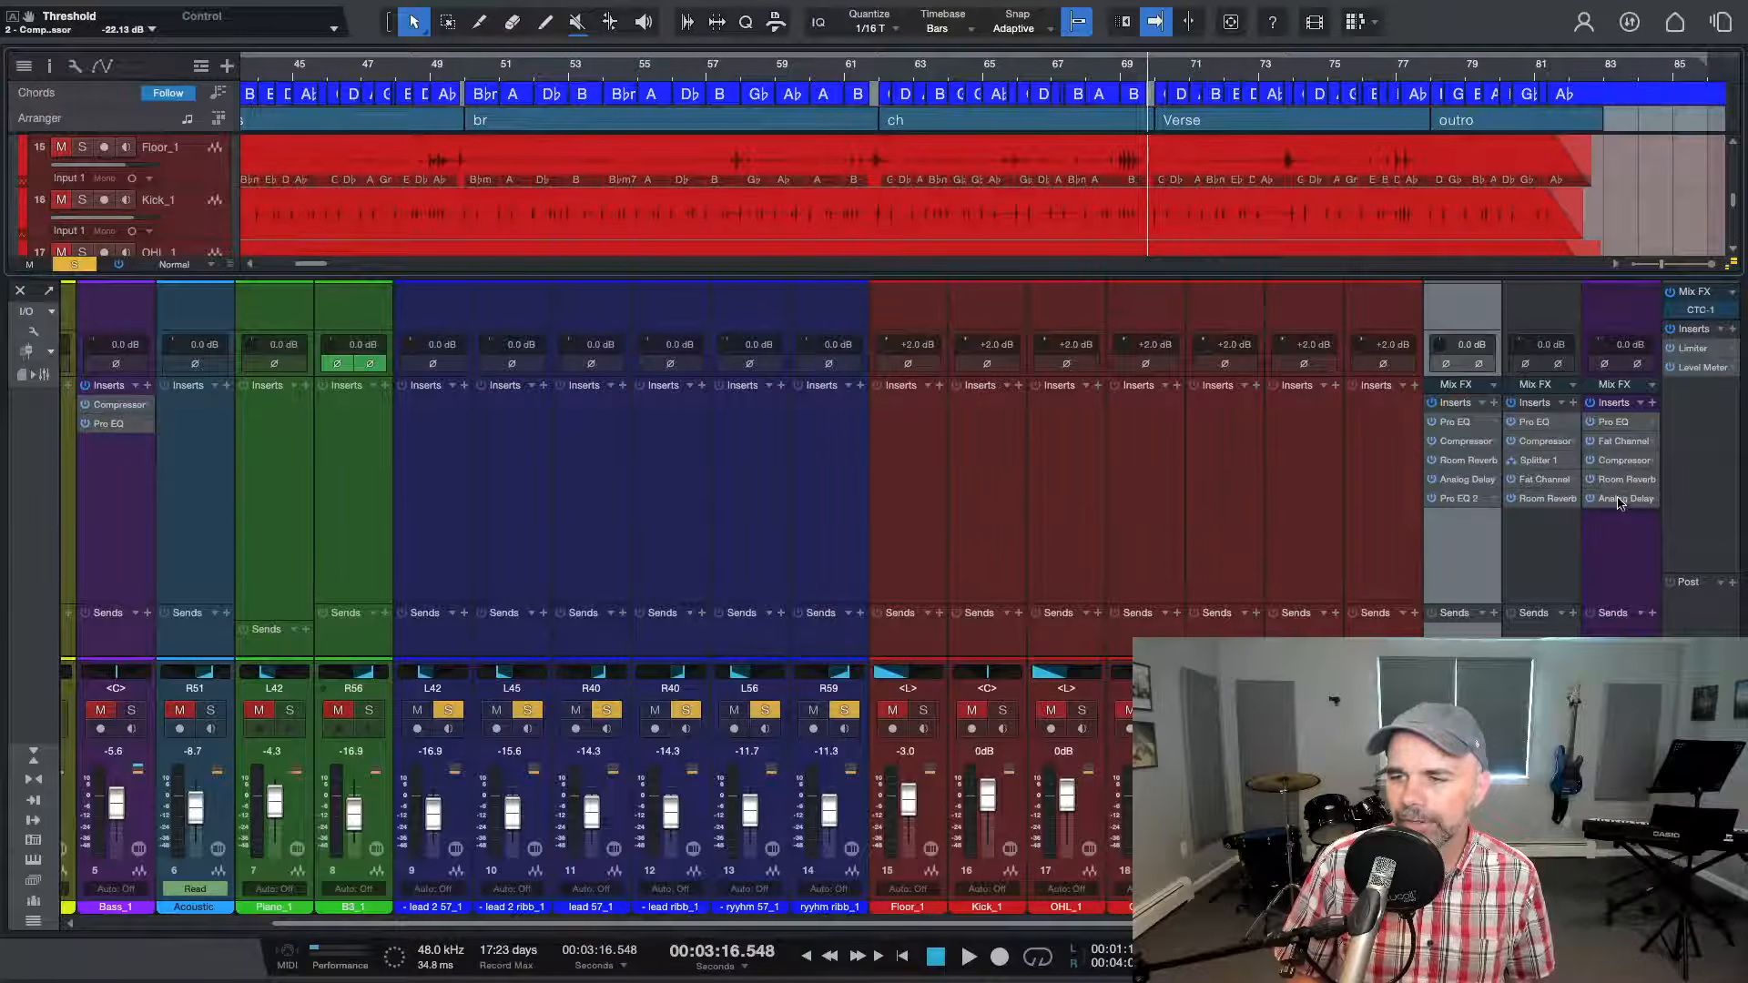
Replace the guitar bus solo with the vocal bus solo and play the bridge vocals with all vocal bus inserts bypassed
left_click(1652, 387)
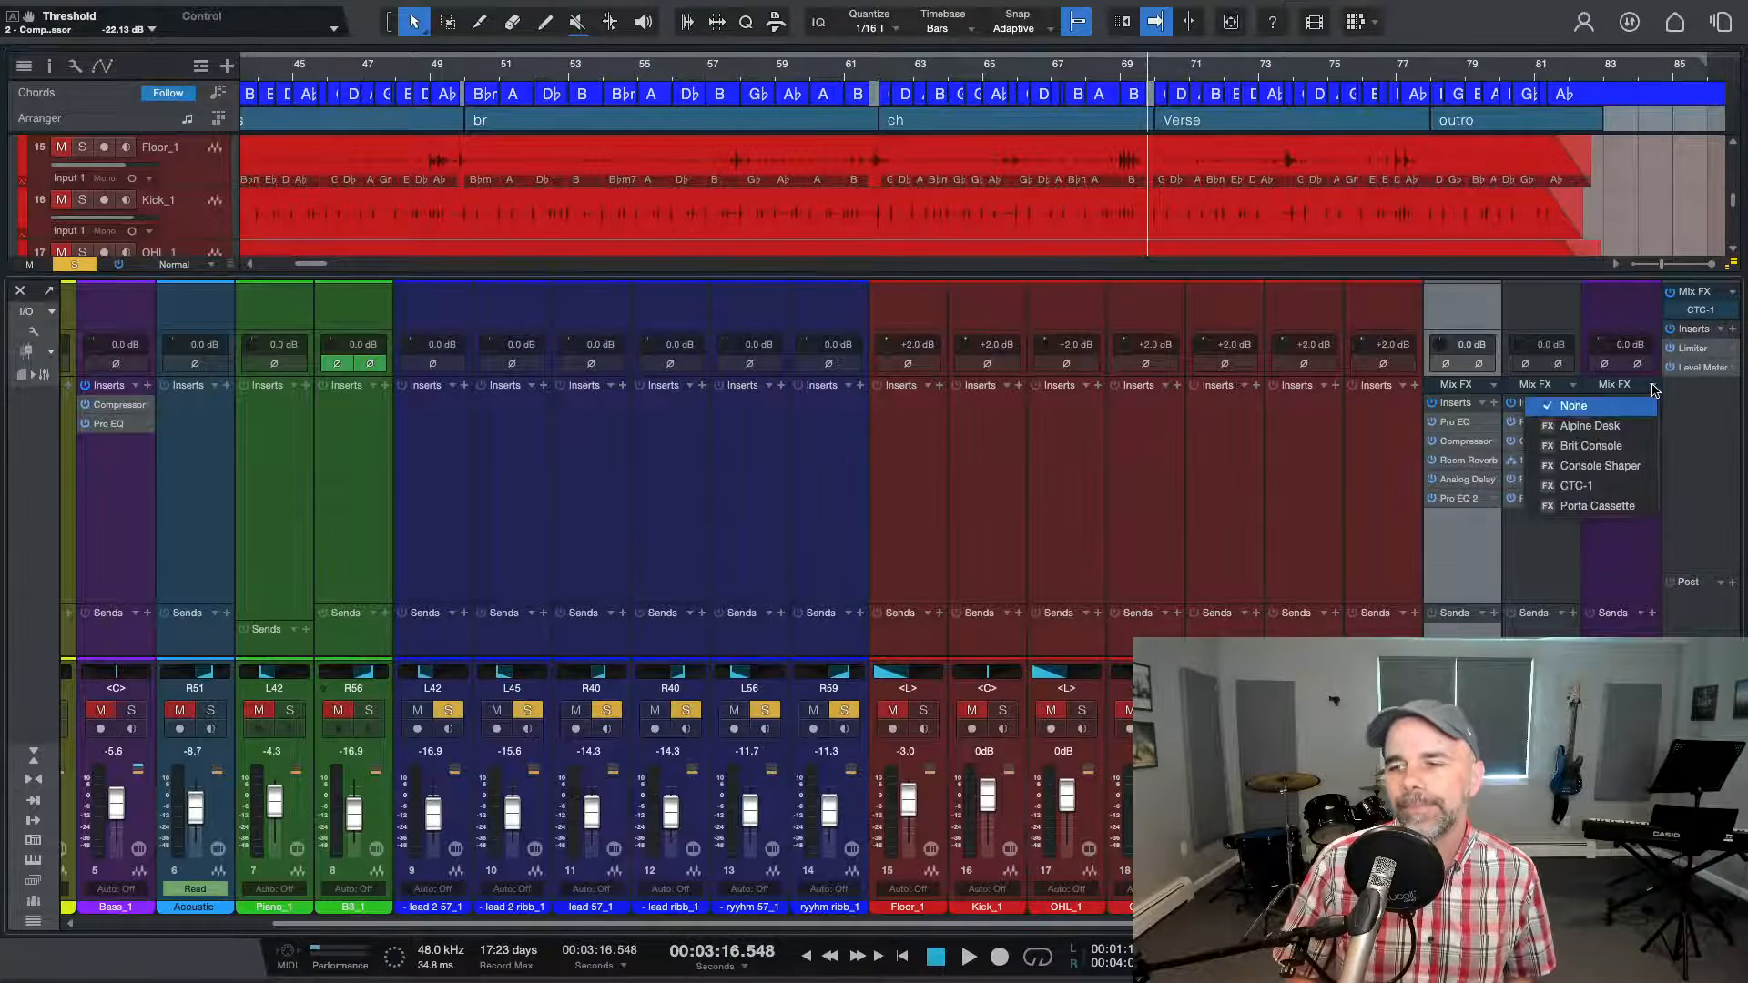
left_click(1604, 311)
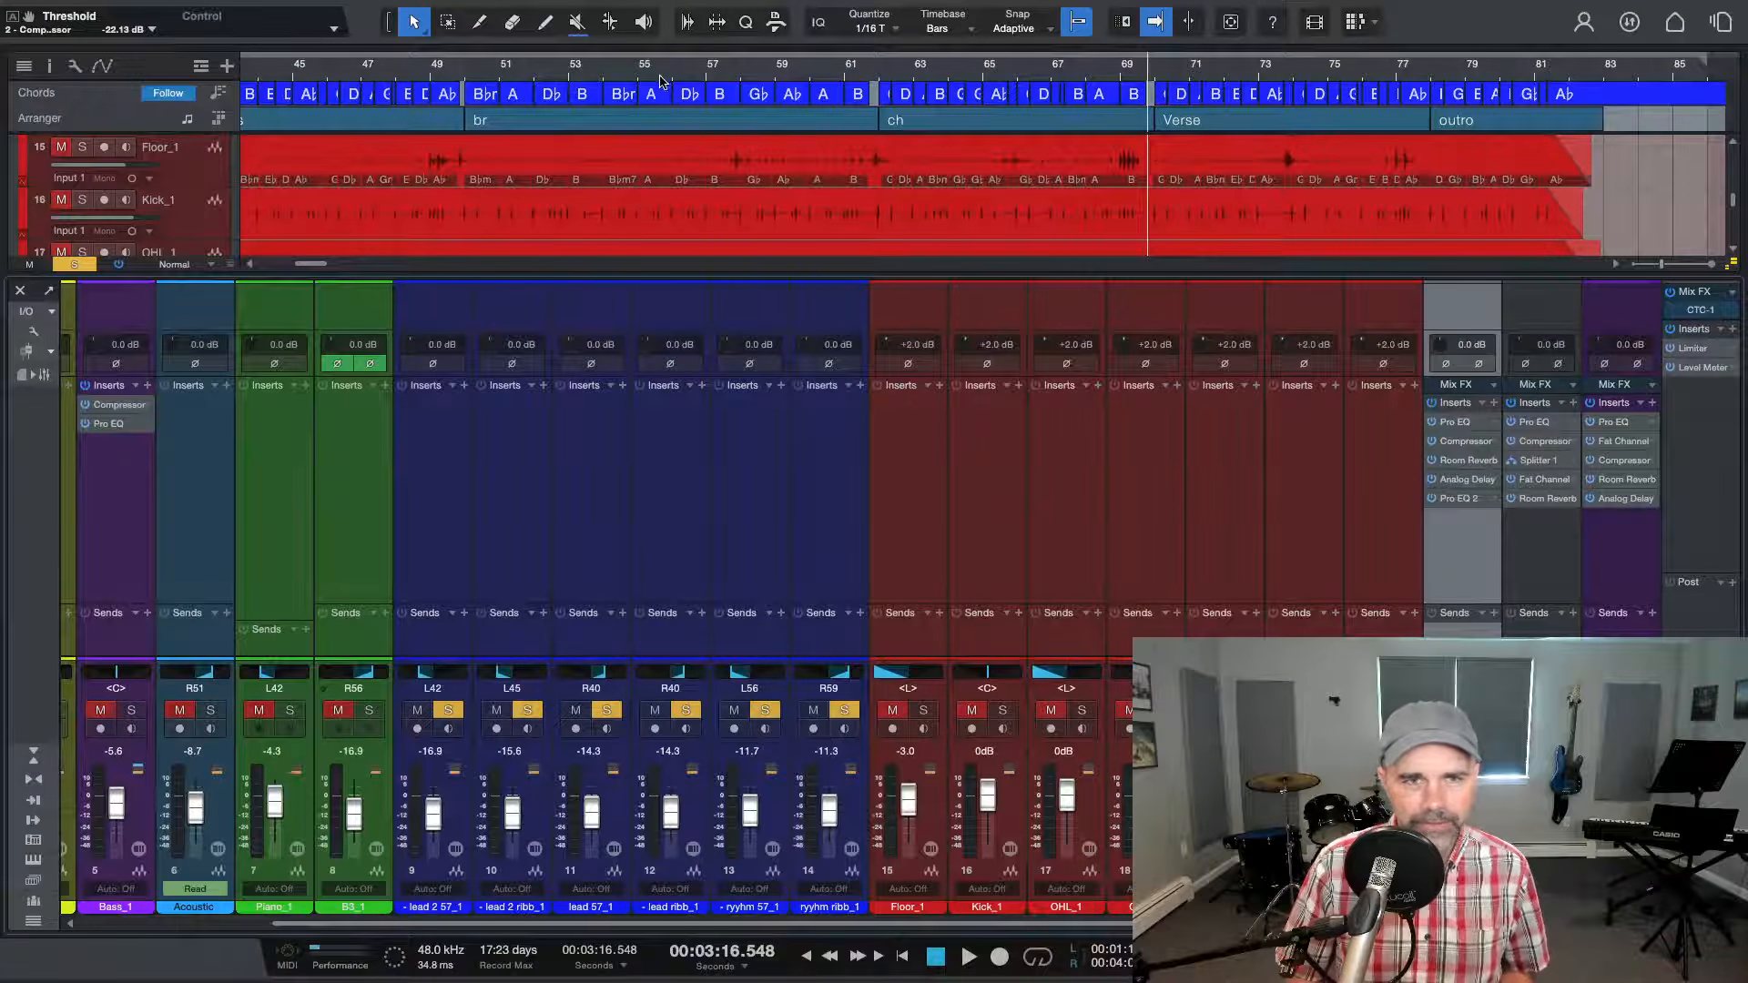
left_click(629, 70)
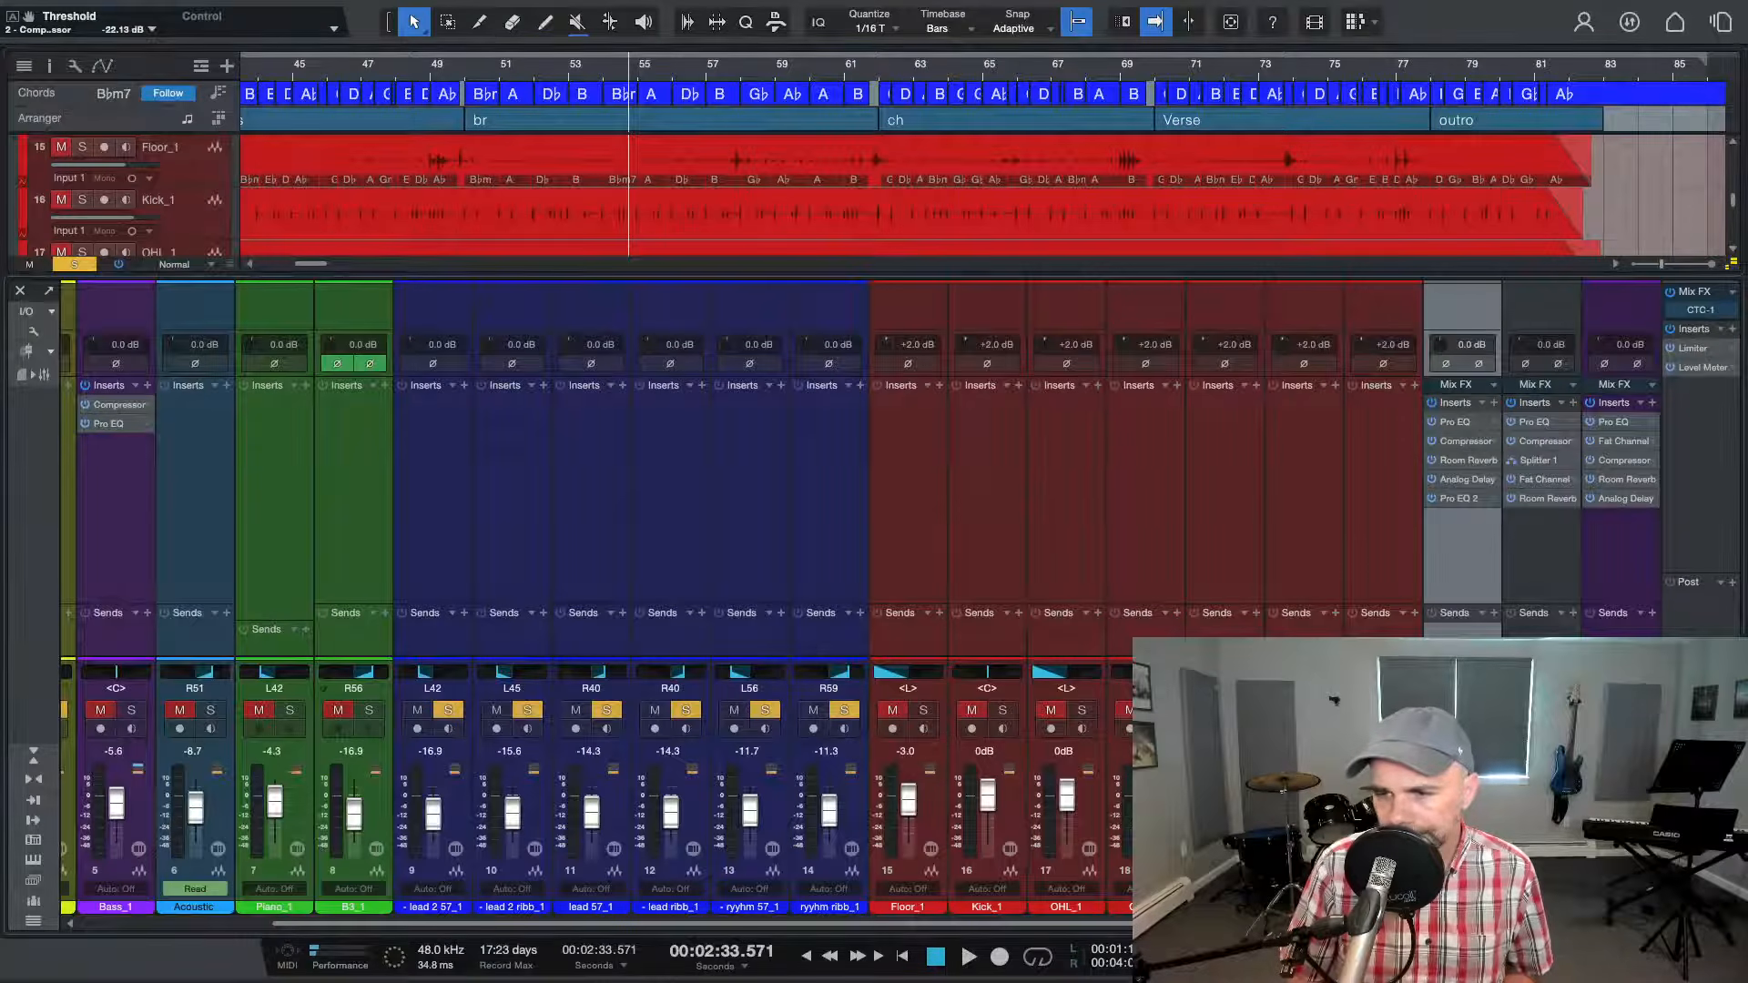
left_click(765, 710)
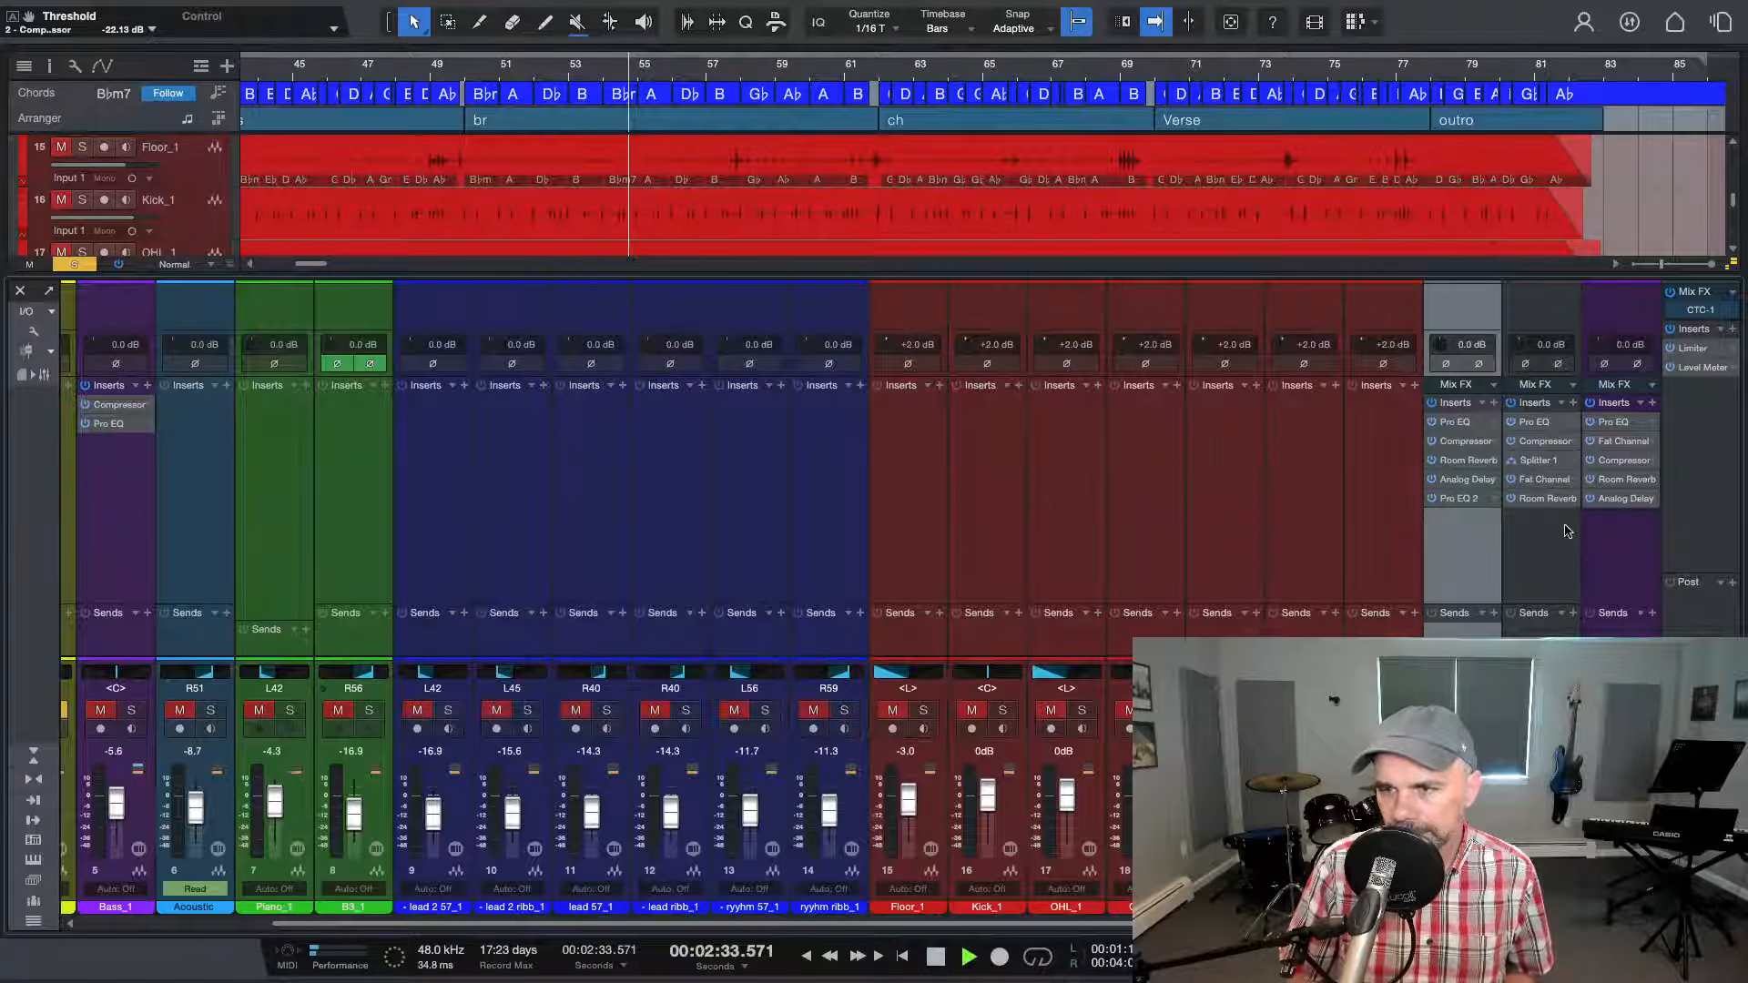
left_click(1591, 403)
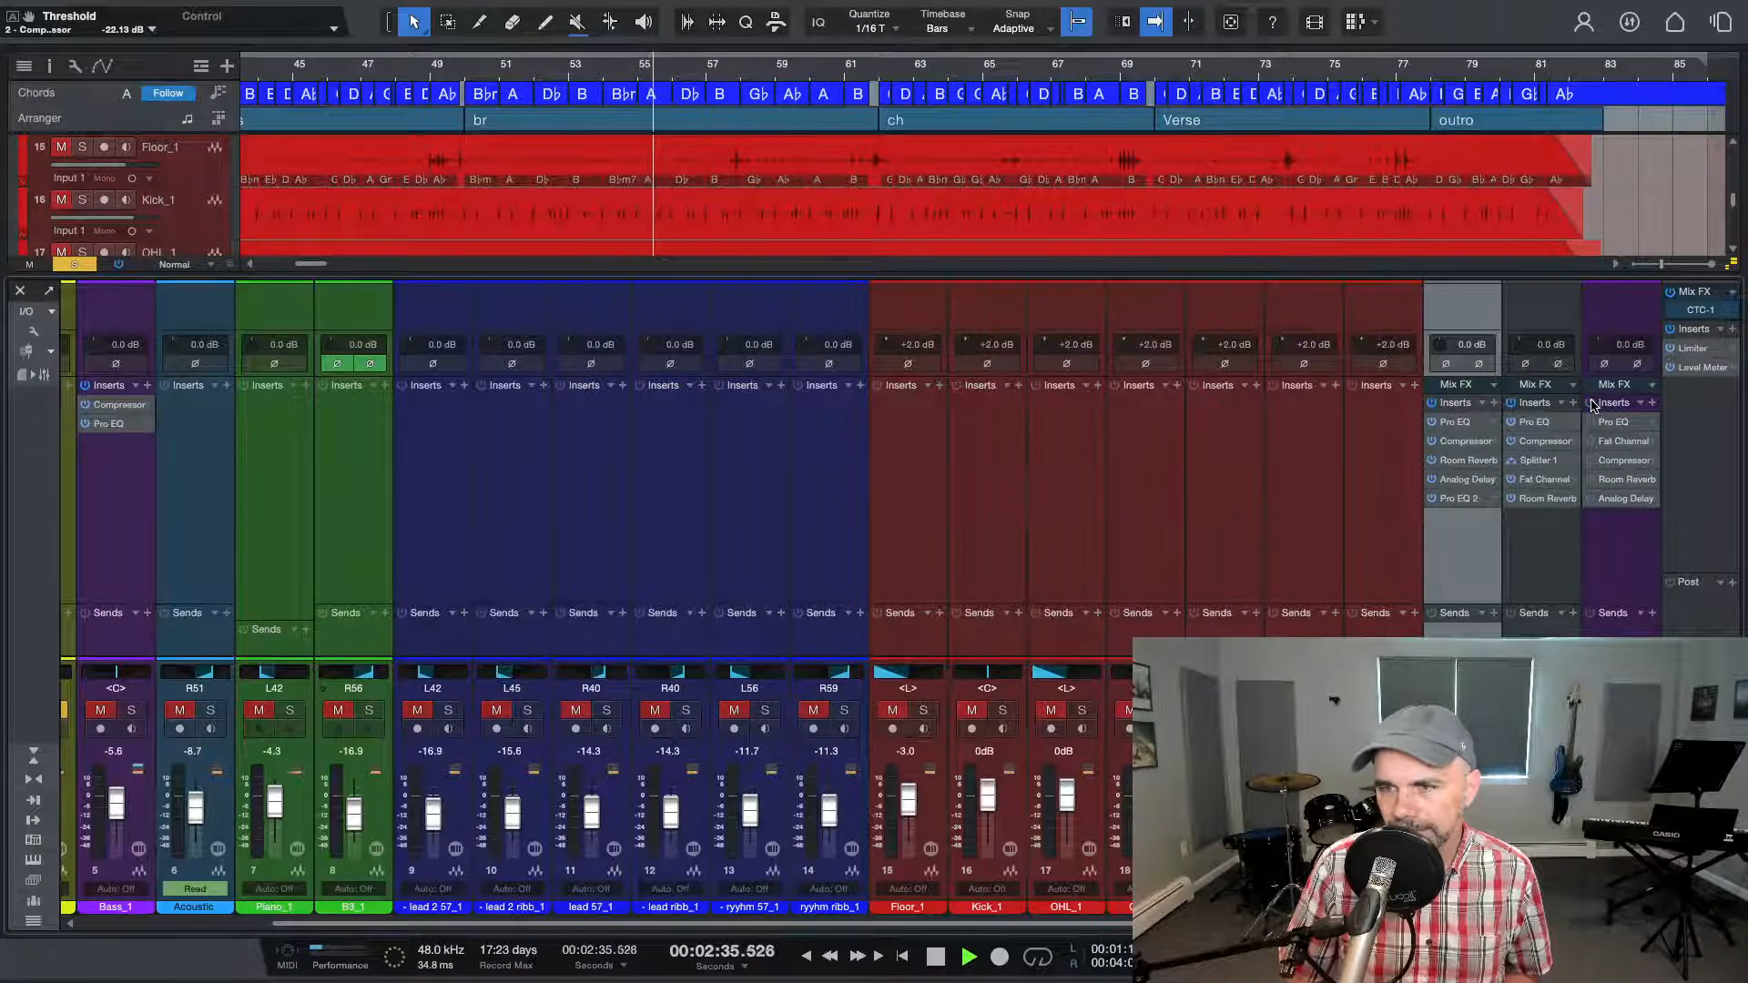
key("space")
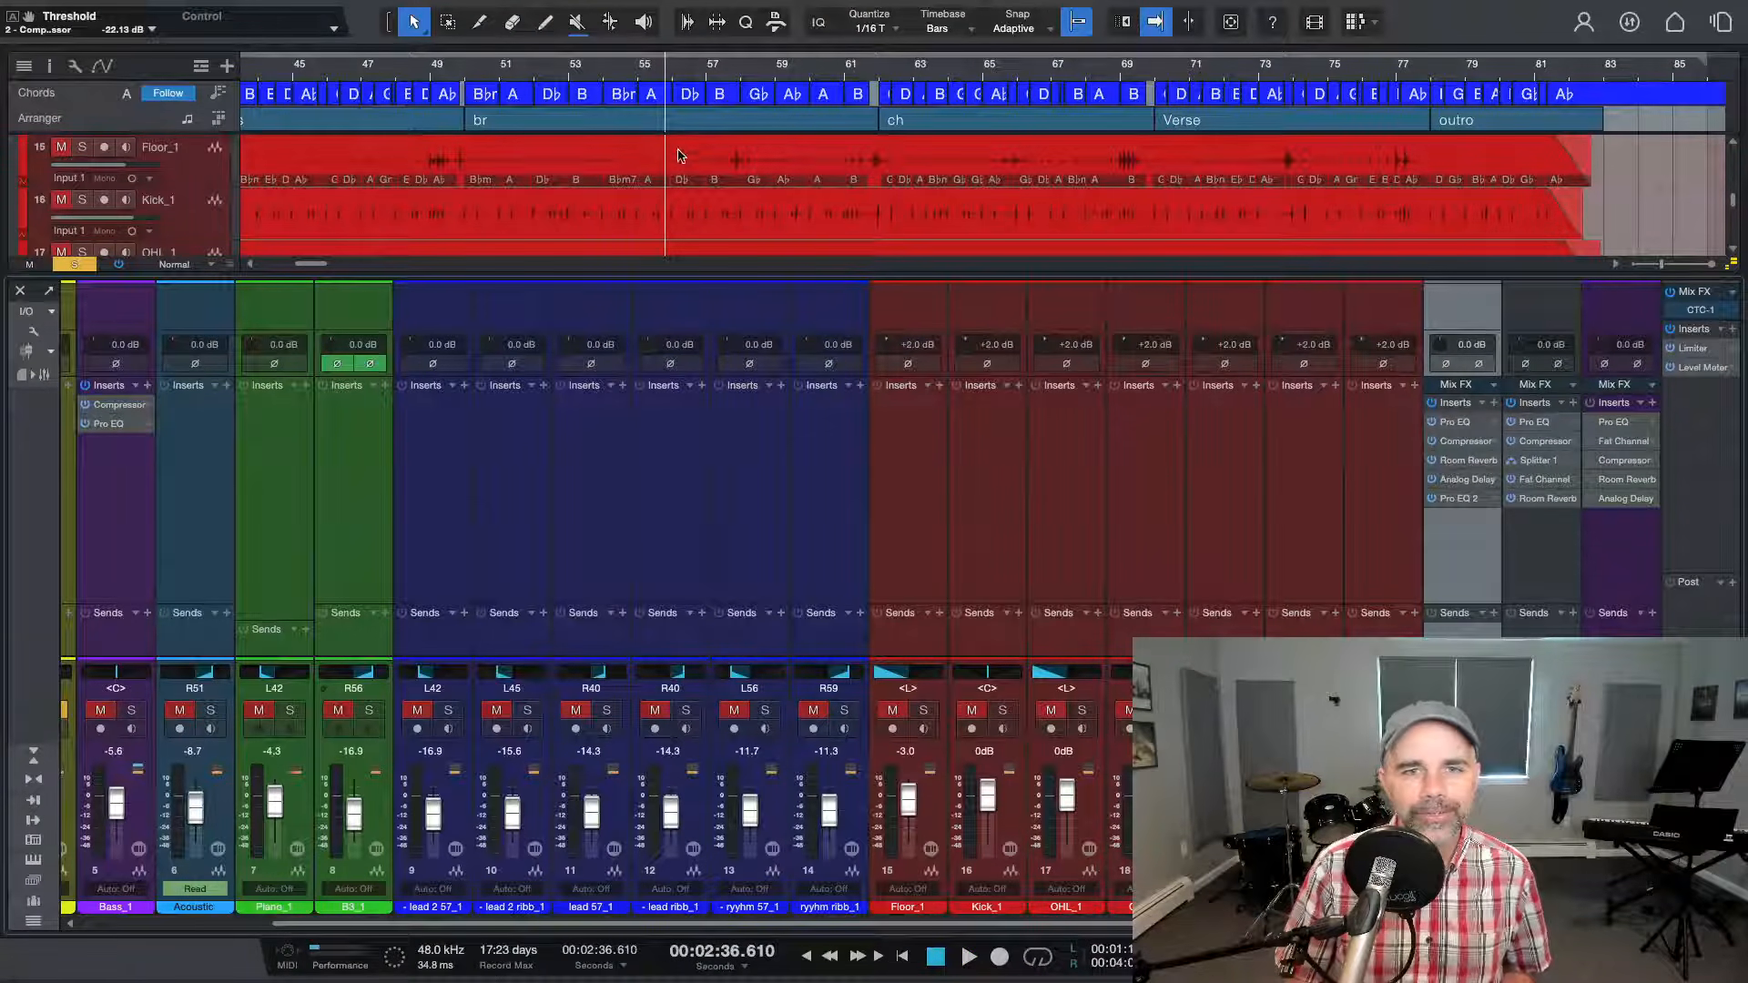
Play the chorus vocals with the vocal bus inserts bypassed, then re-enable all the inserts and play from around bar 45 to compare
left_click(876, 66)
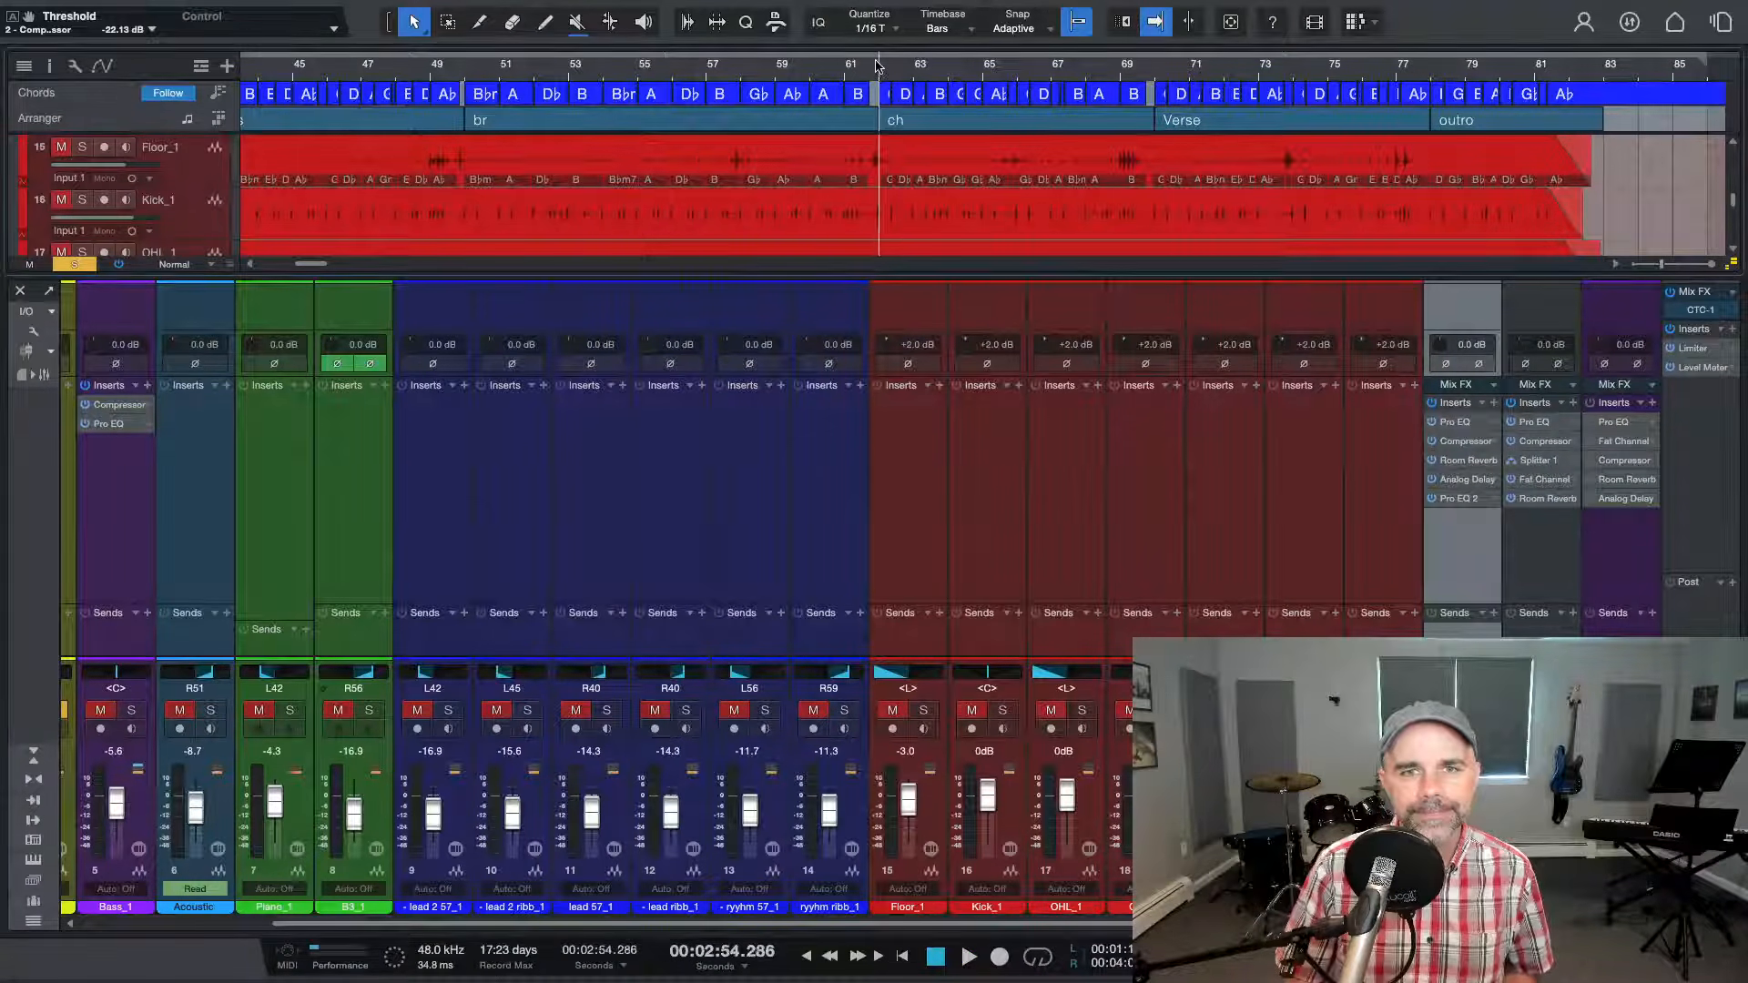
key("space")
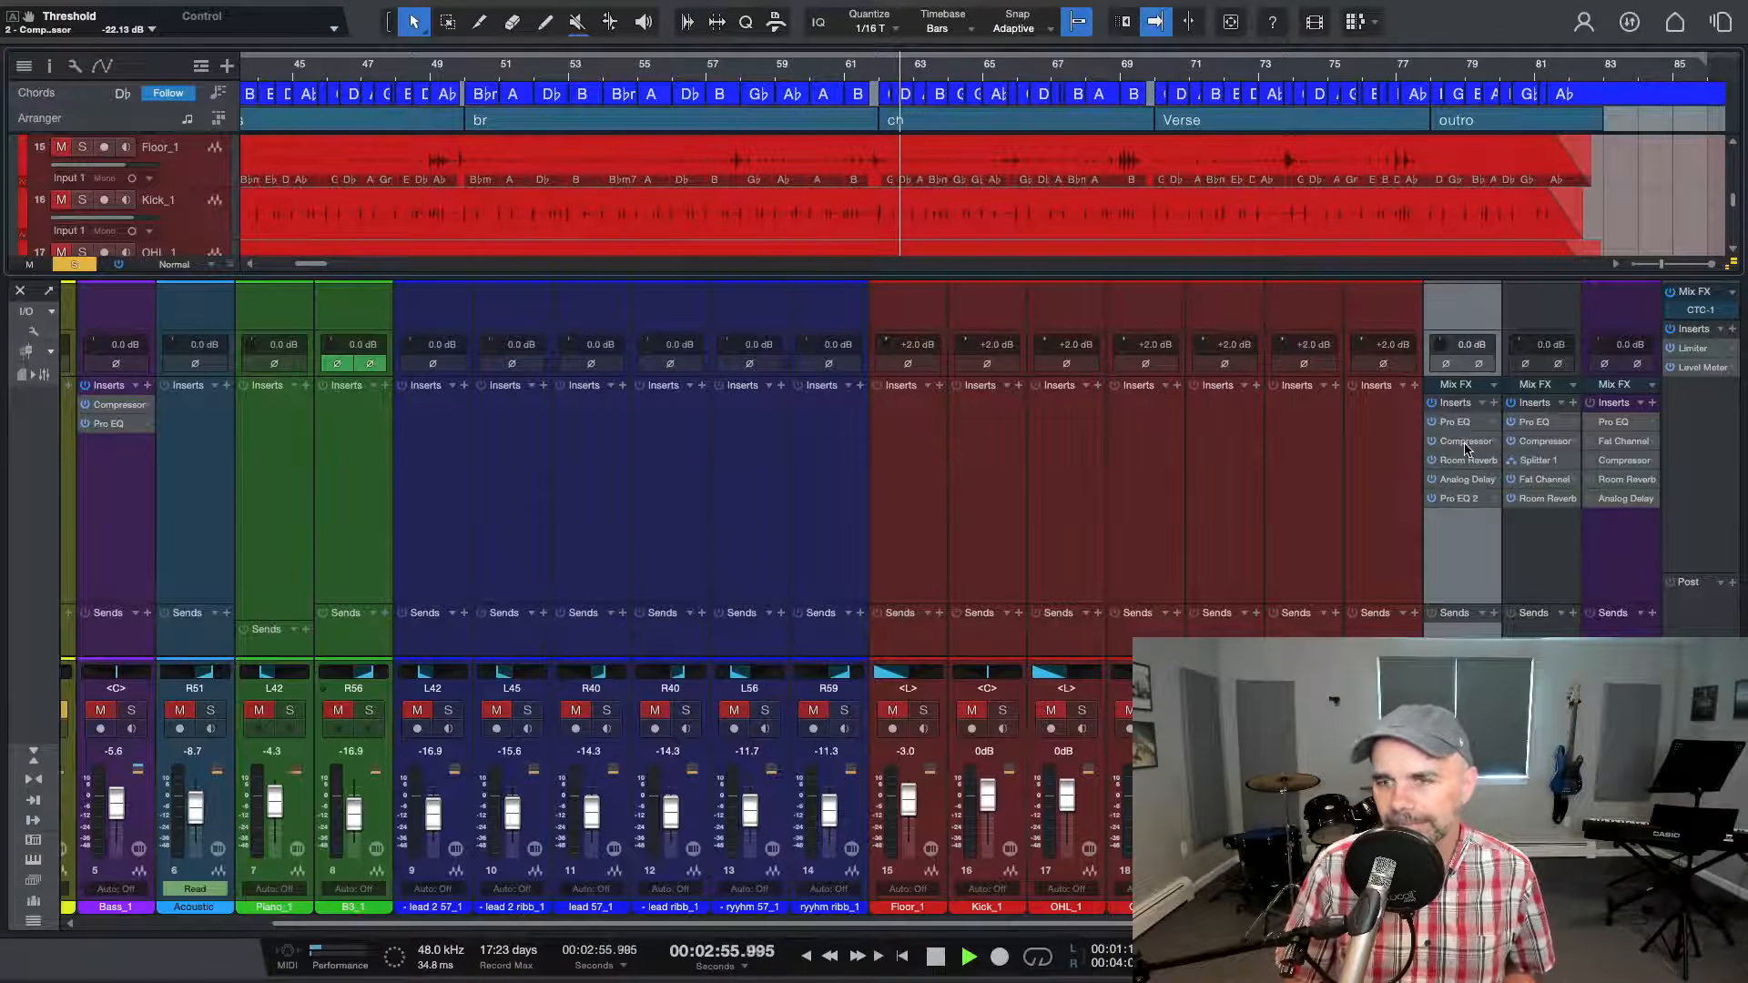
left_click(1000, 70)
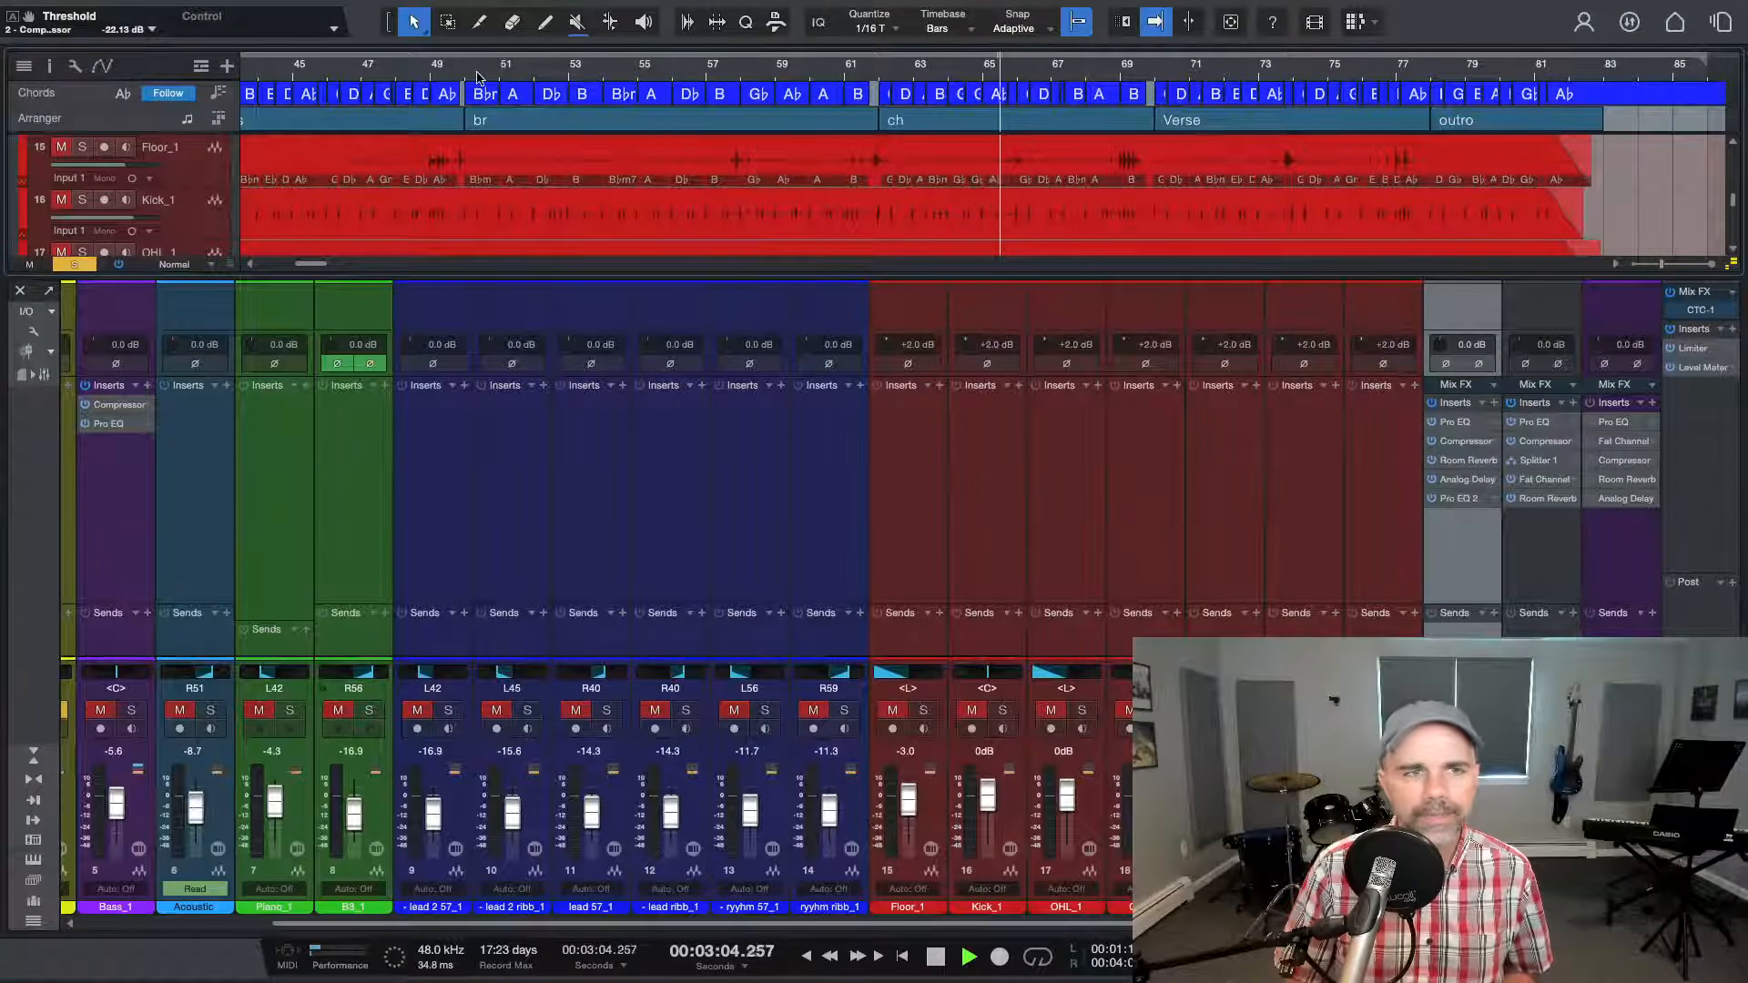
left_click(309, 72)
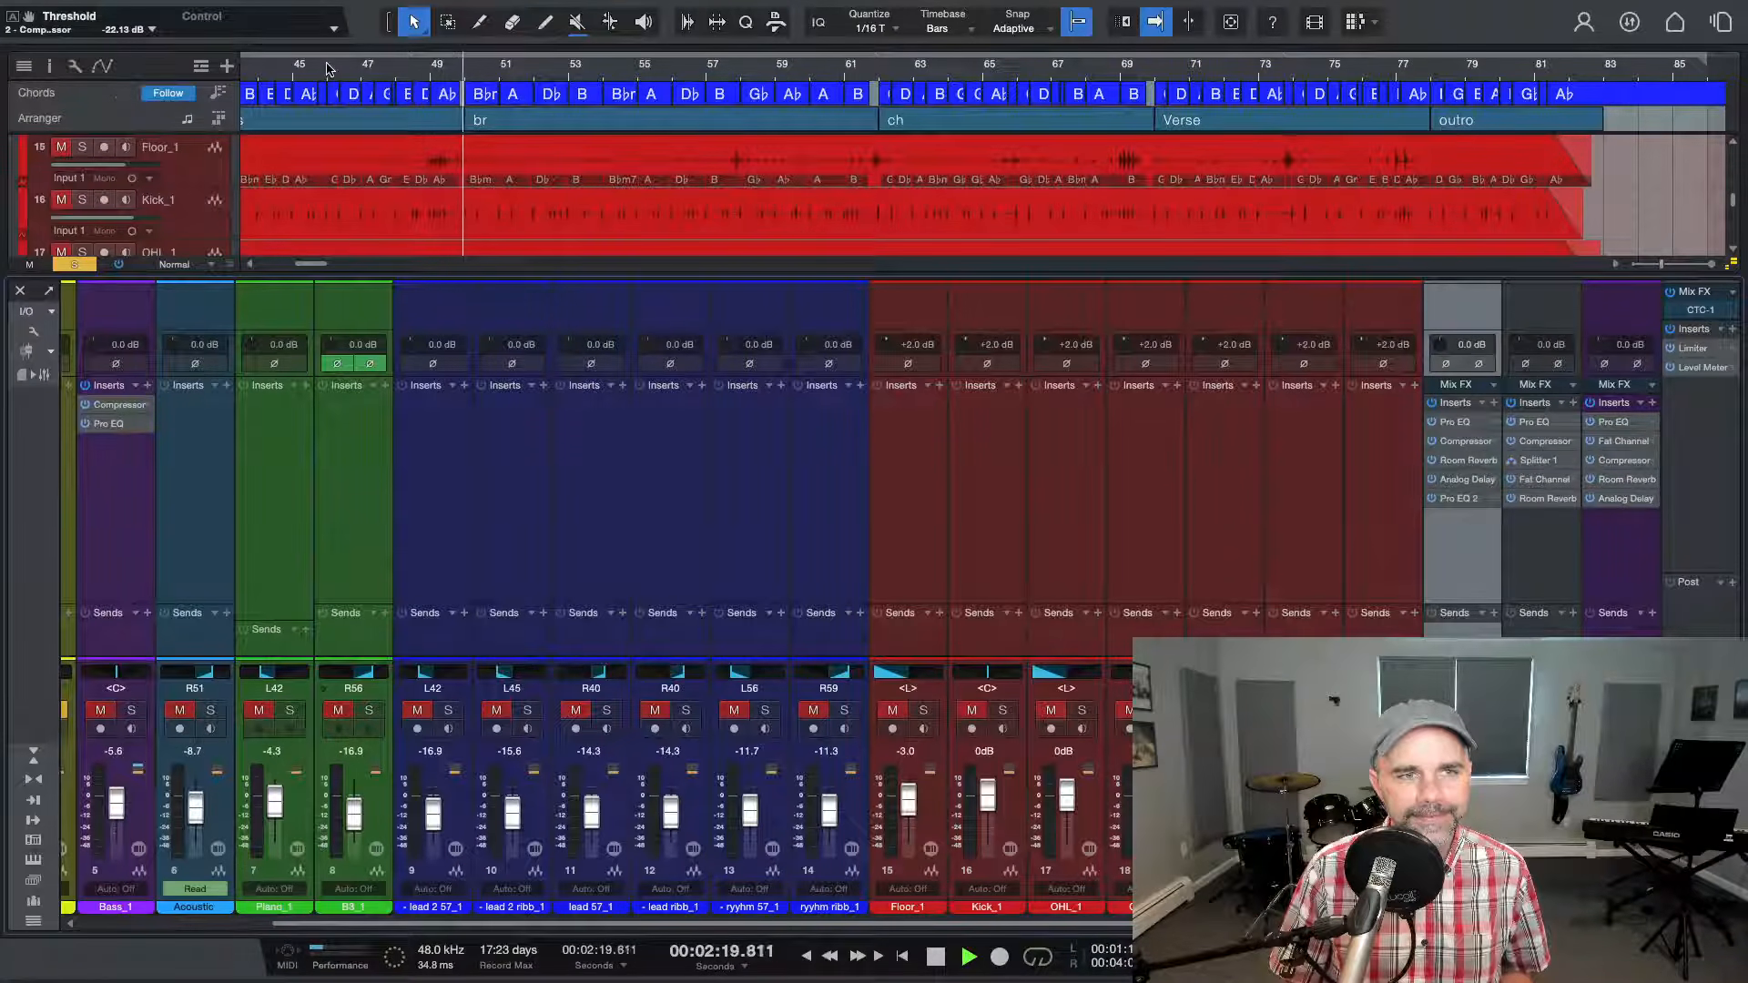
key("space")
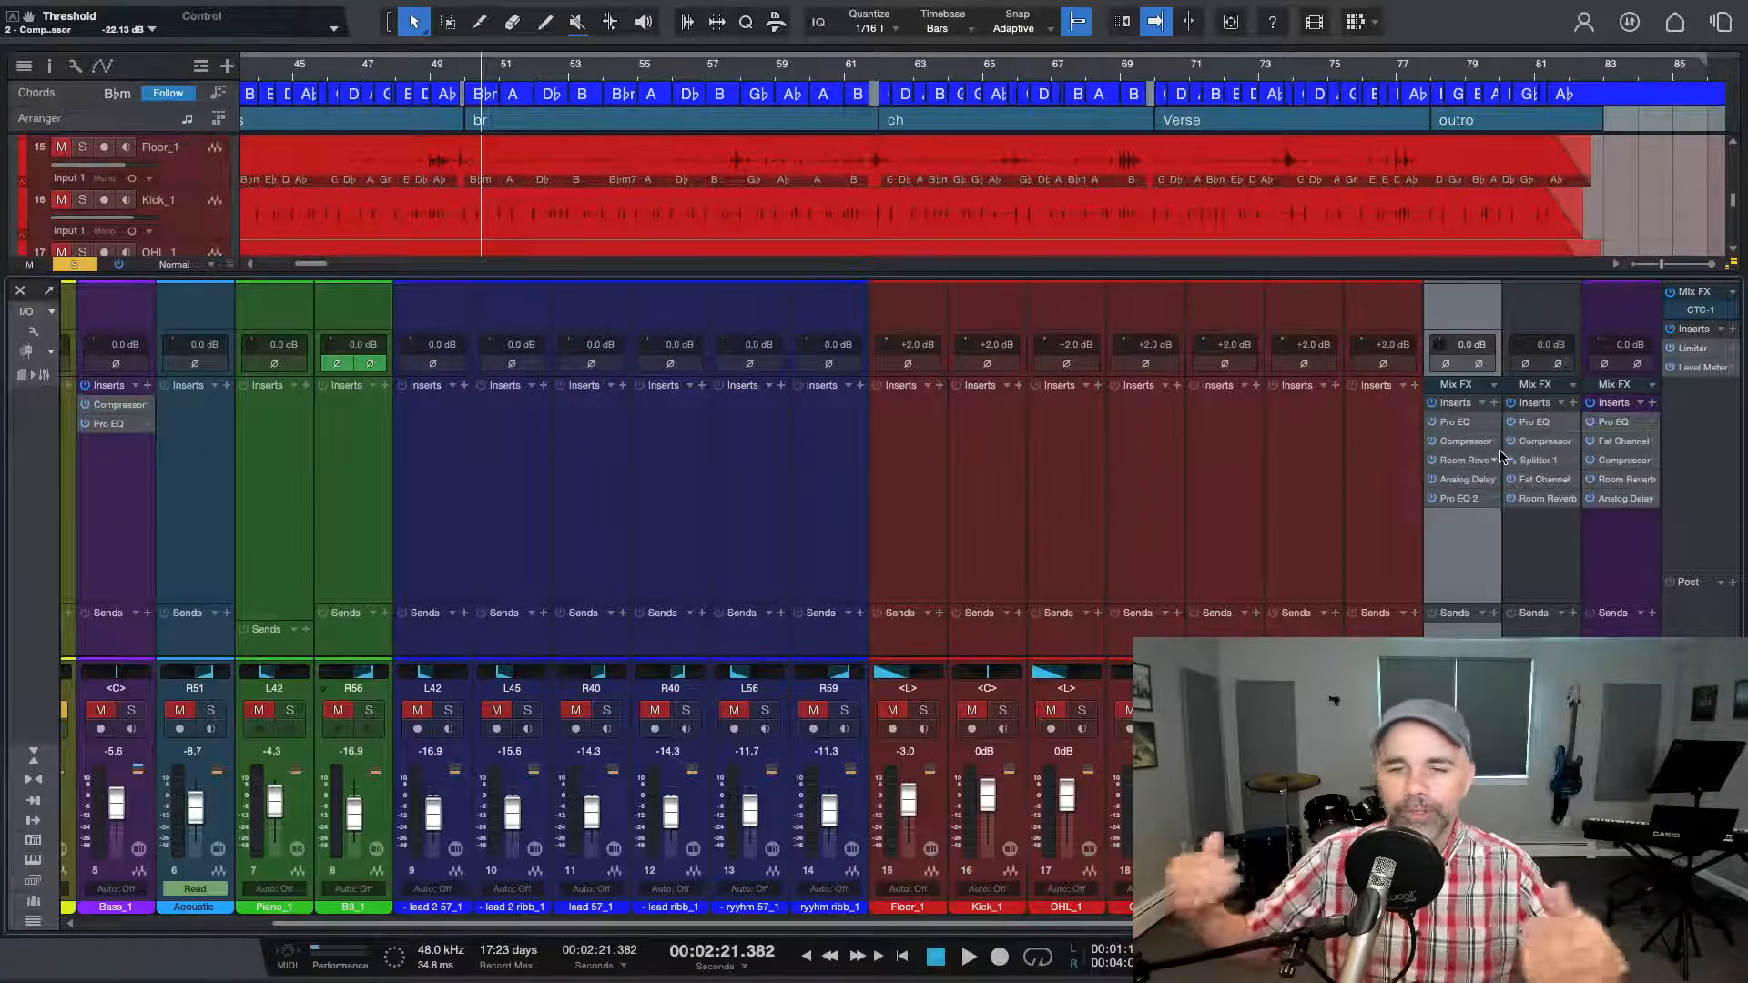
Open the vocal bus's Pro EQ and play the vocals from around bar 45 to examine their frequency spectrum
left_click(1651, 421)
left_click(1630, 446)
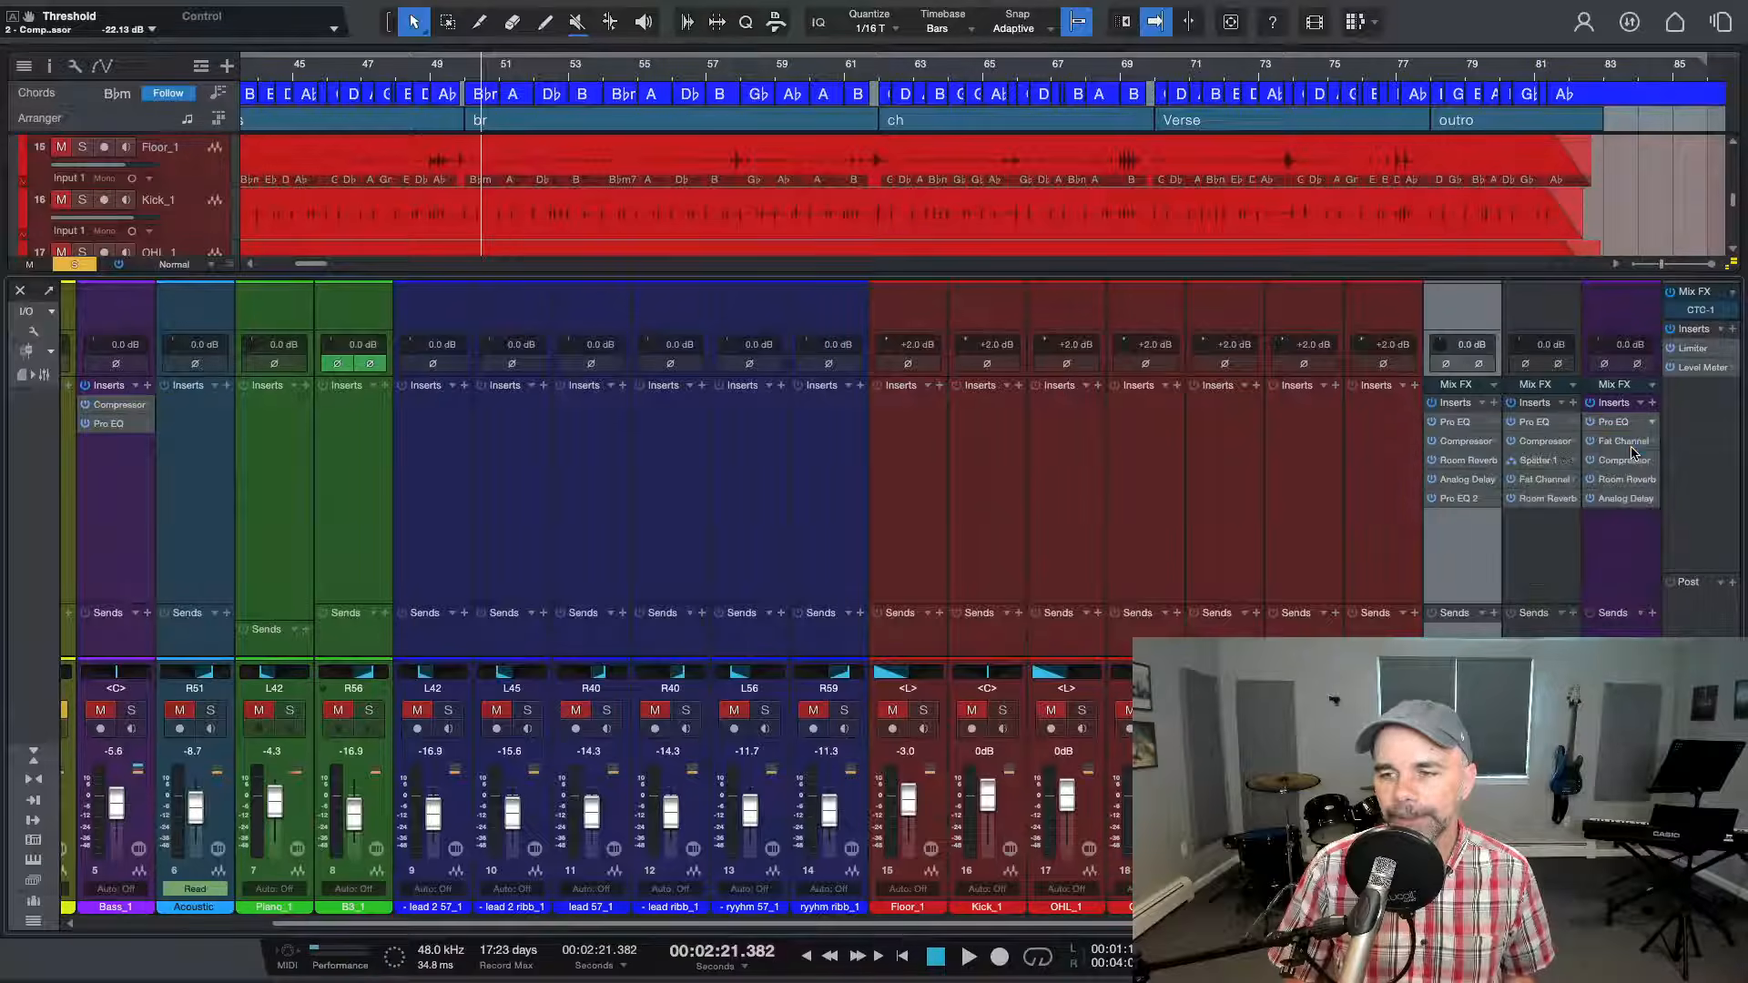
key("space")
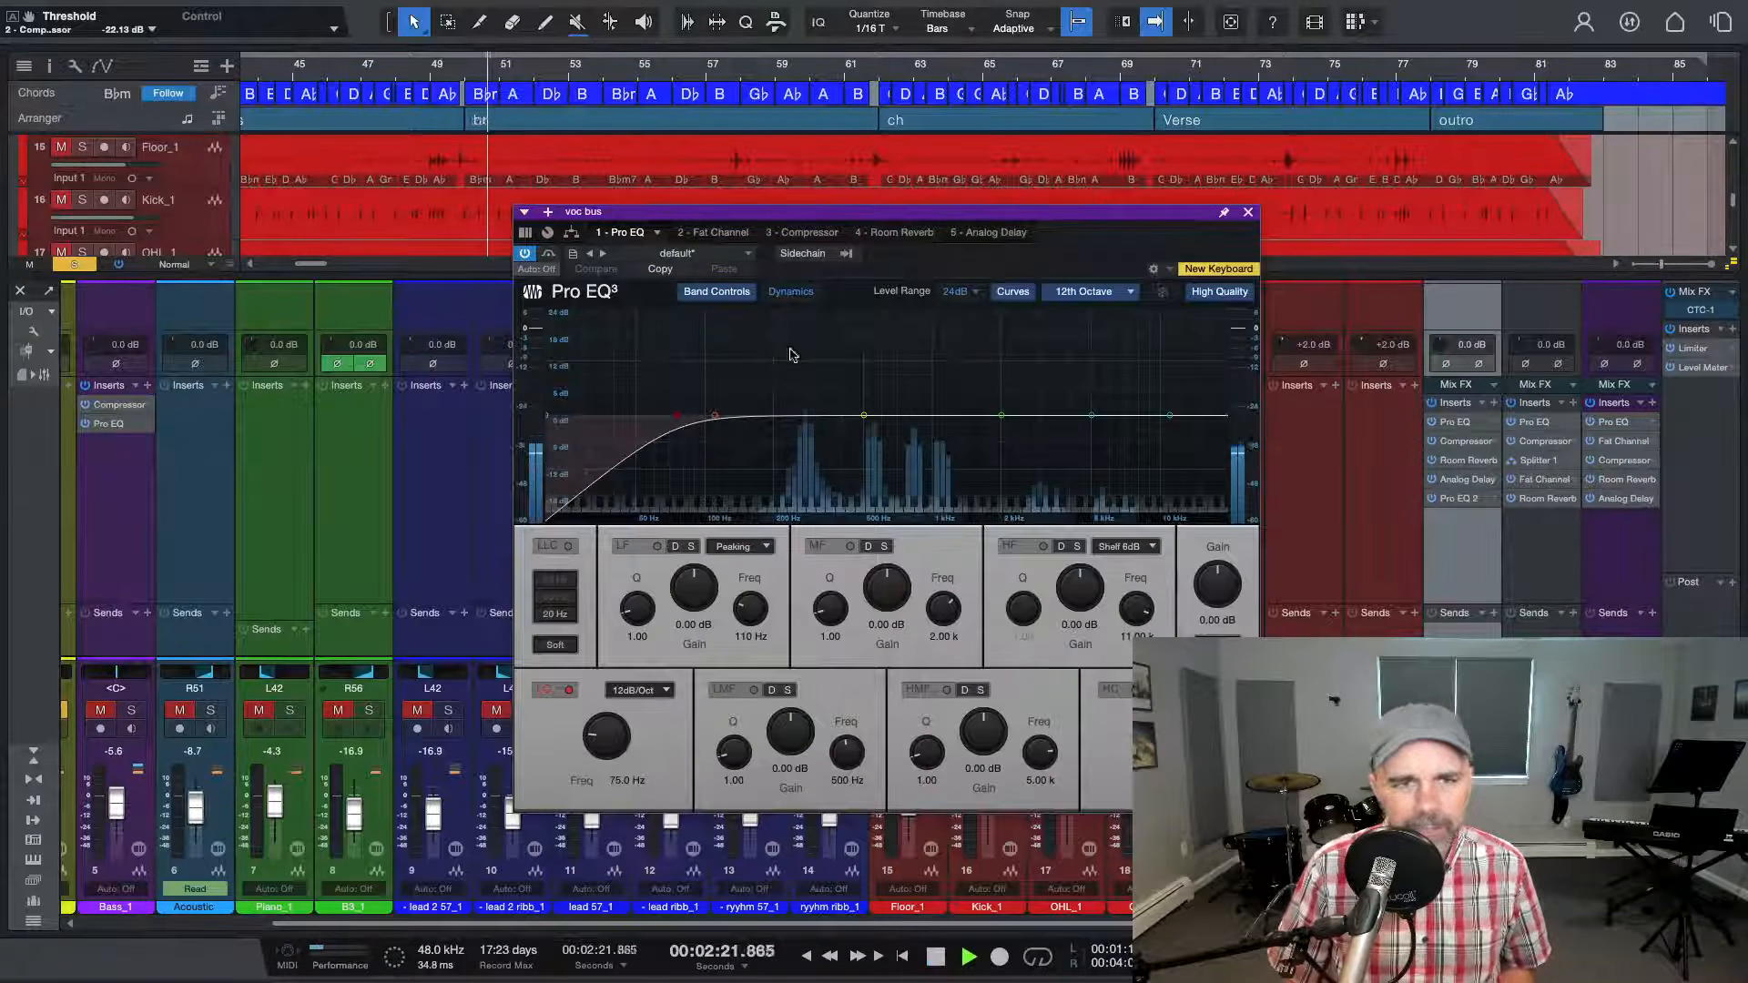
left_click(310, 71)
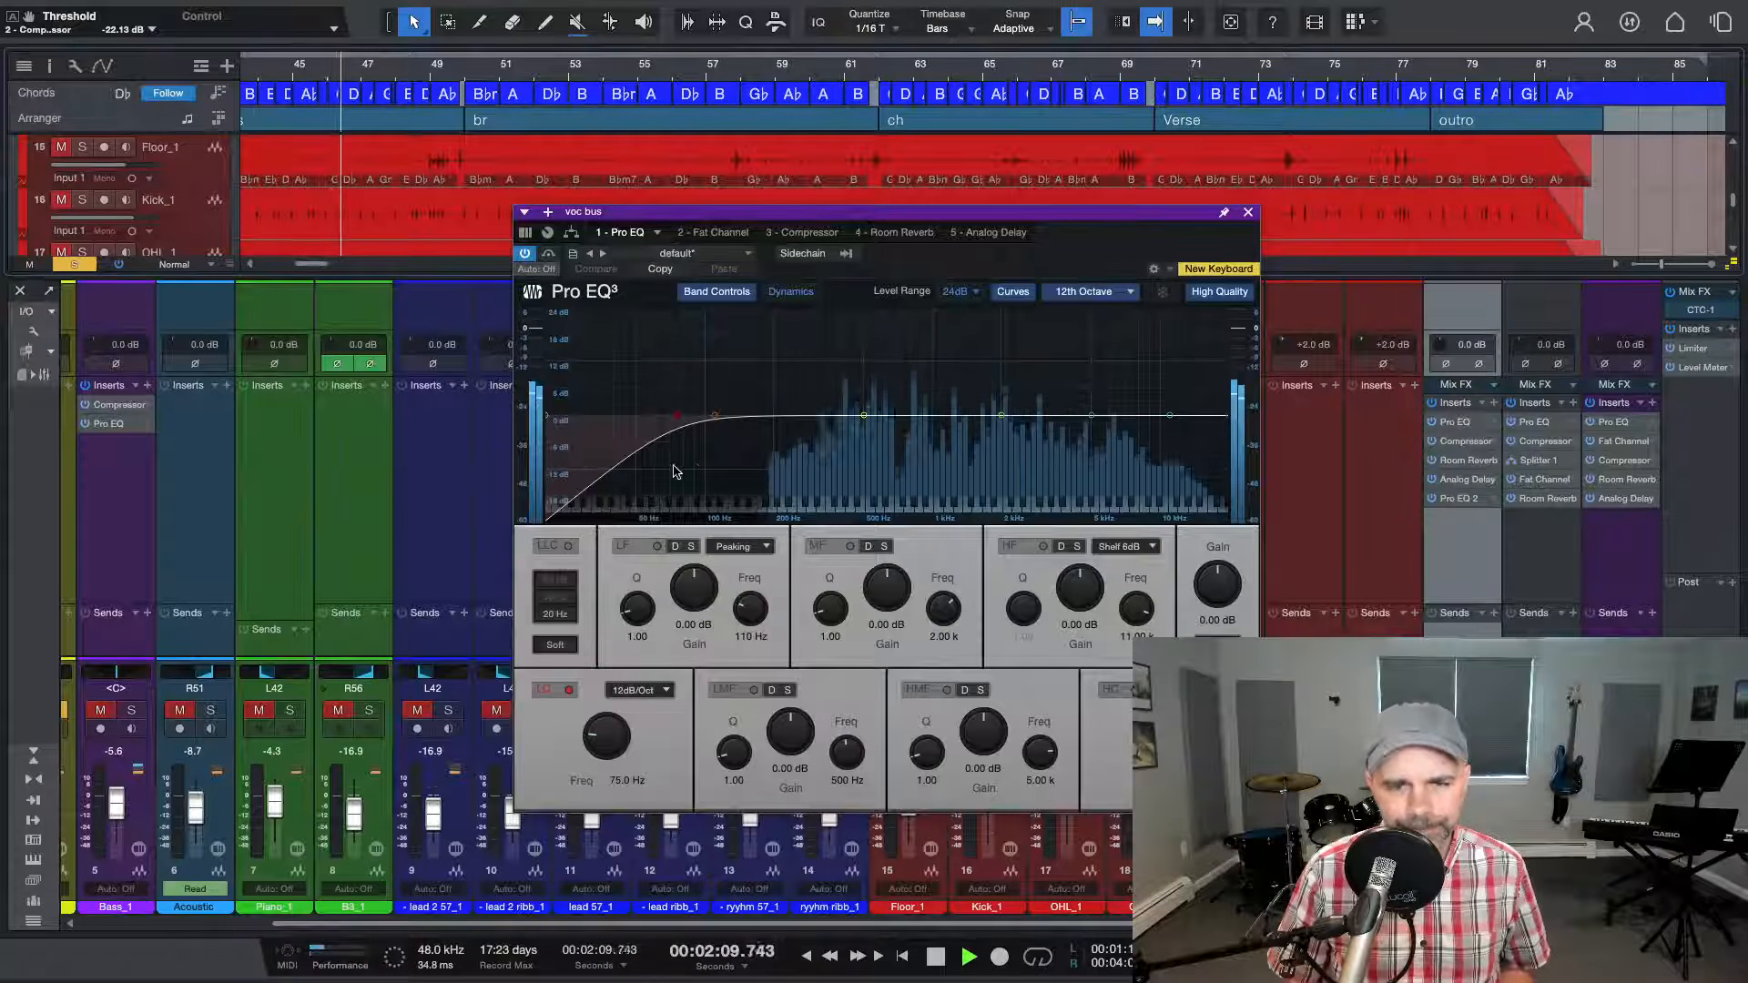
Open the vocal bus's Fat Channel, stop playback, view the available compressor models and select the Tube compressor
left_click(712, 233)
key("space")
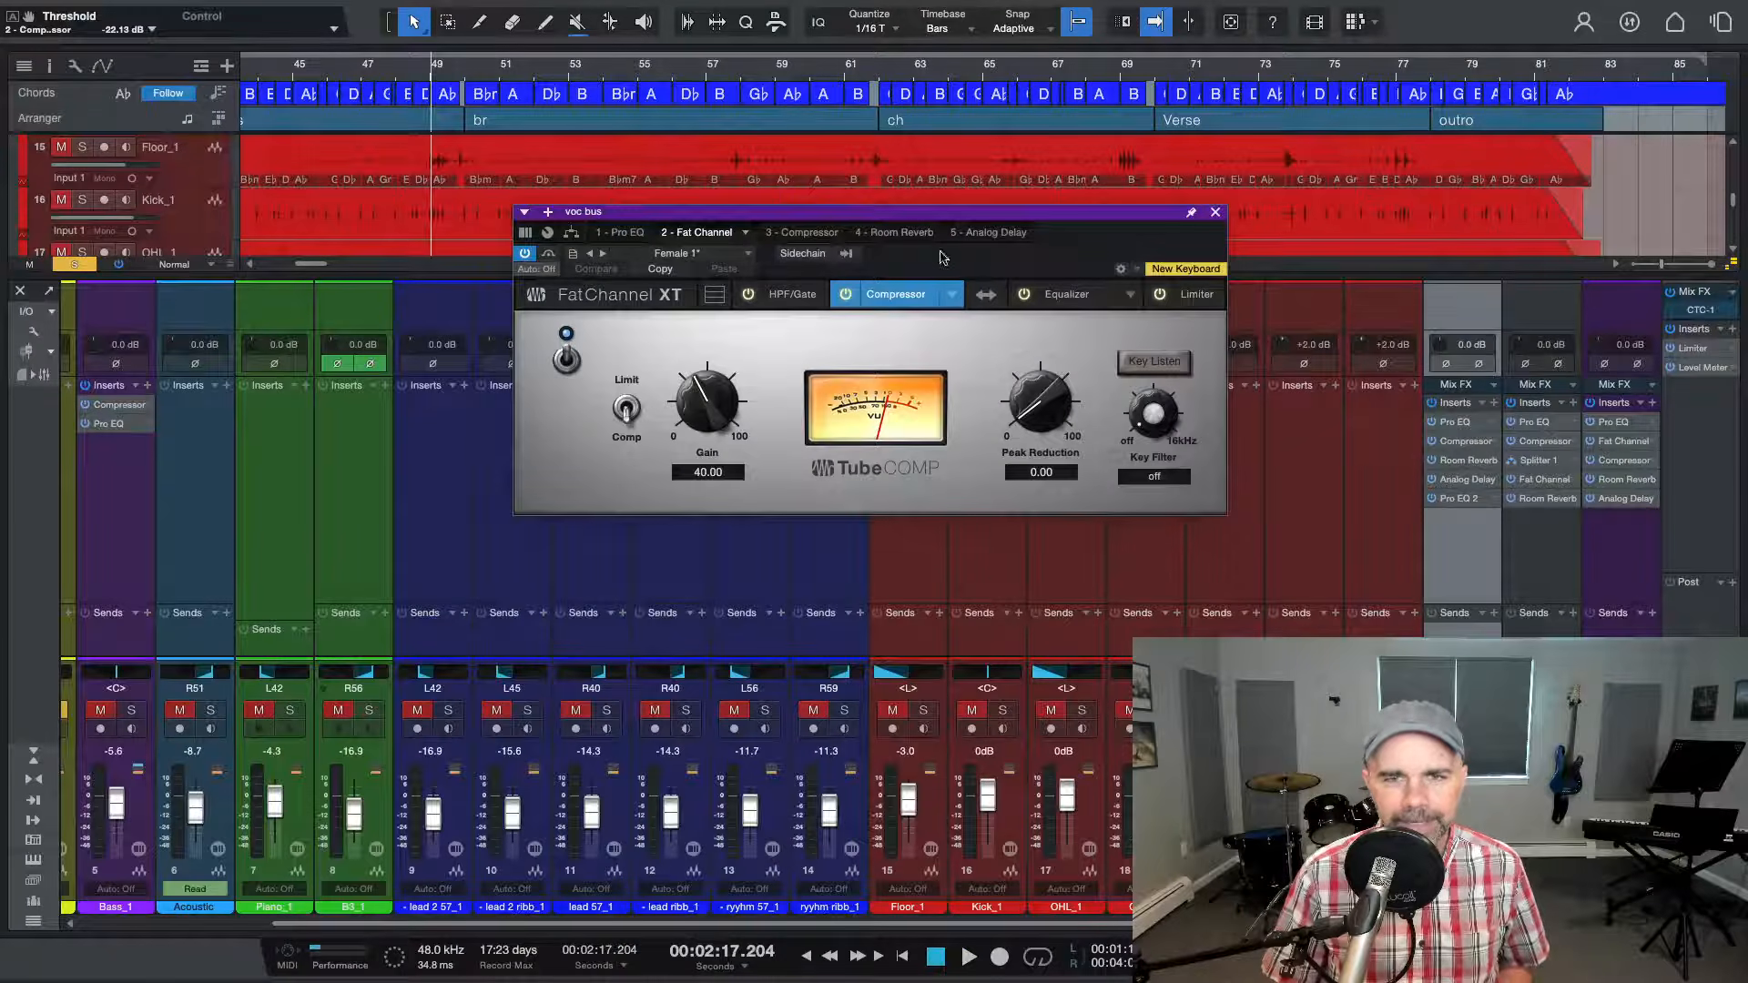
left_click(953, 297)
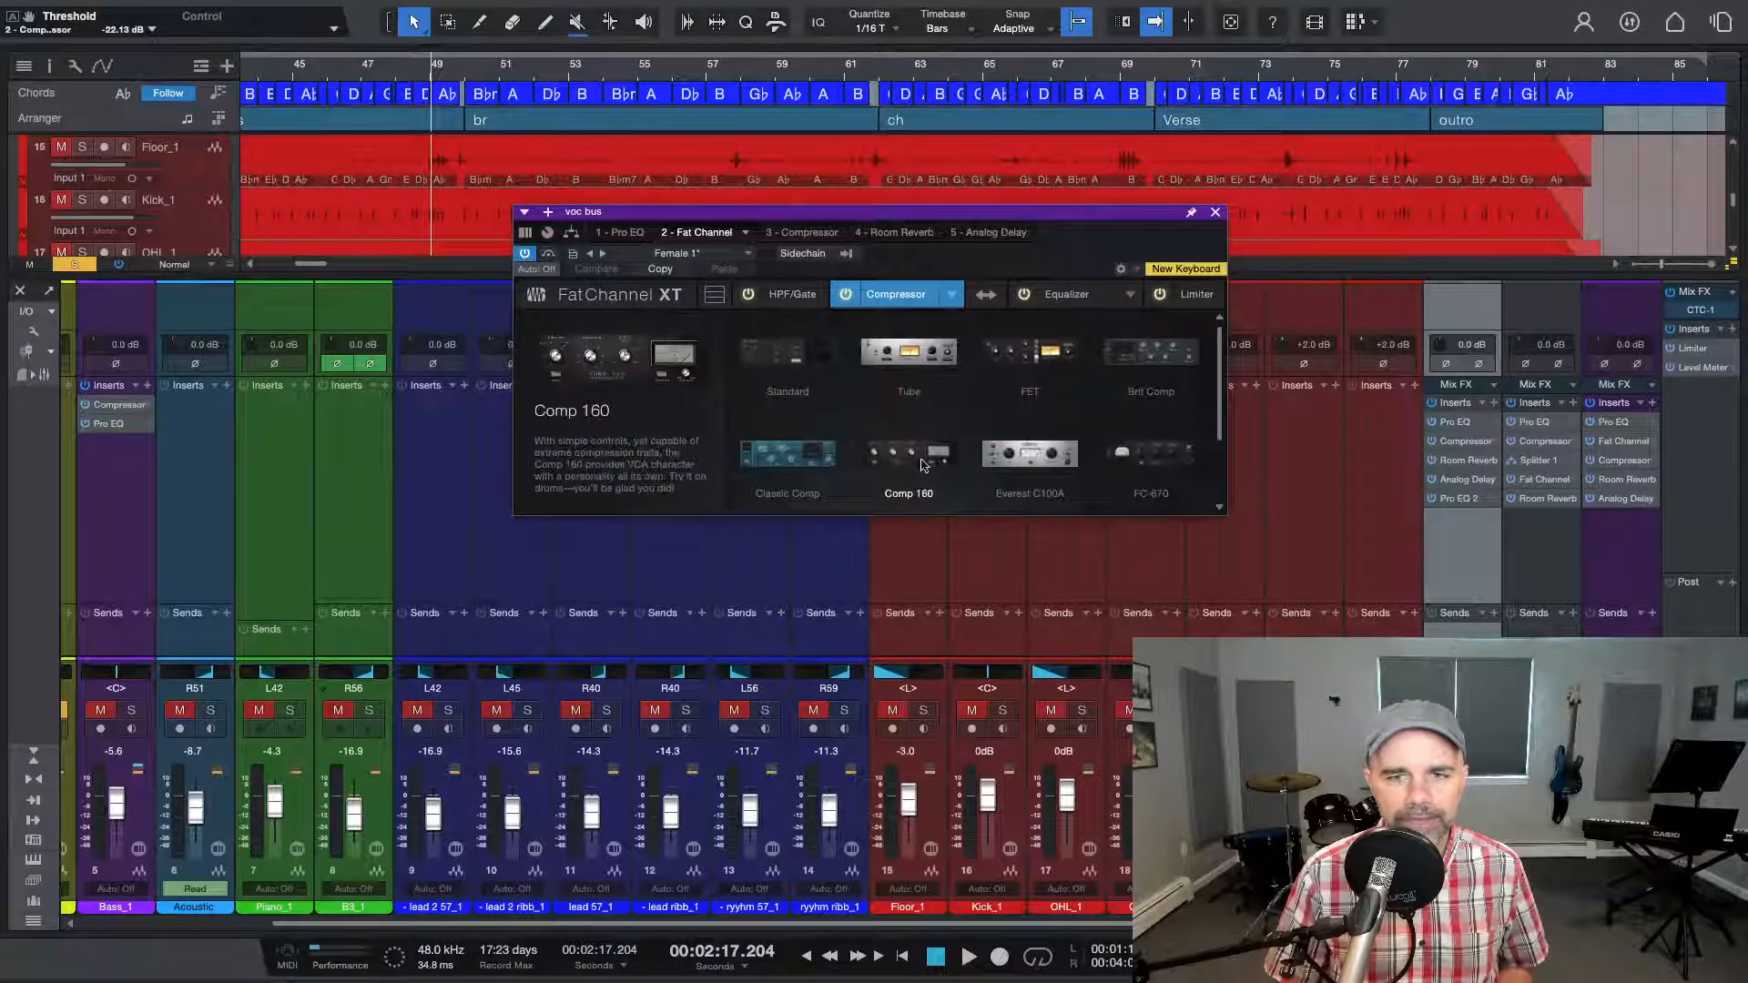
left_click(912, 350)
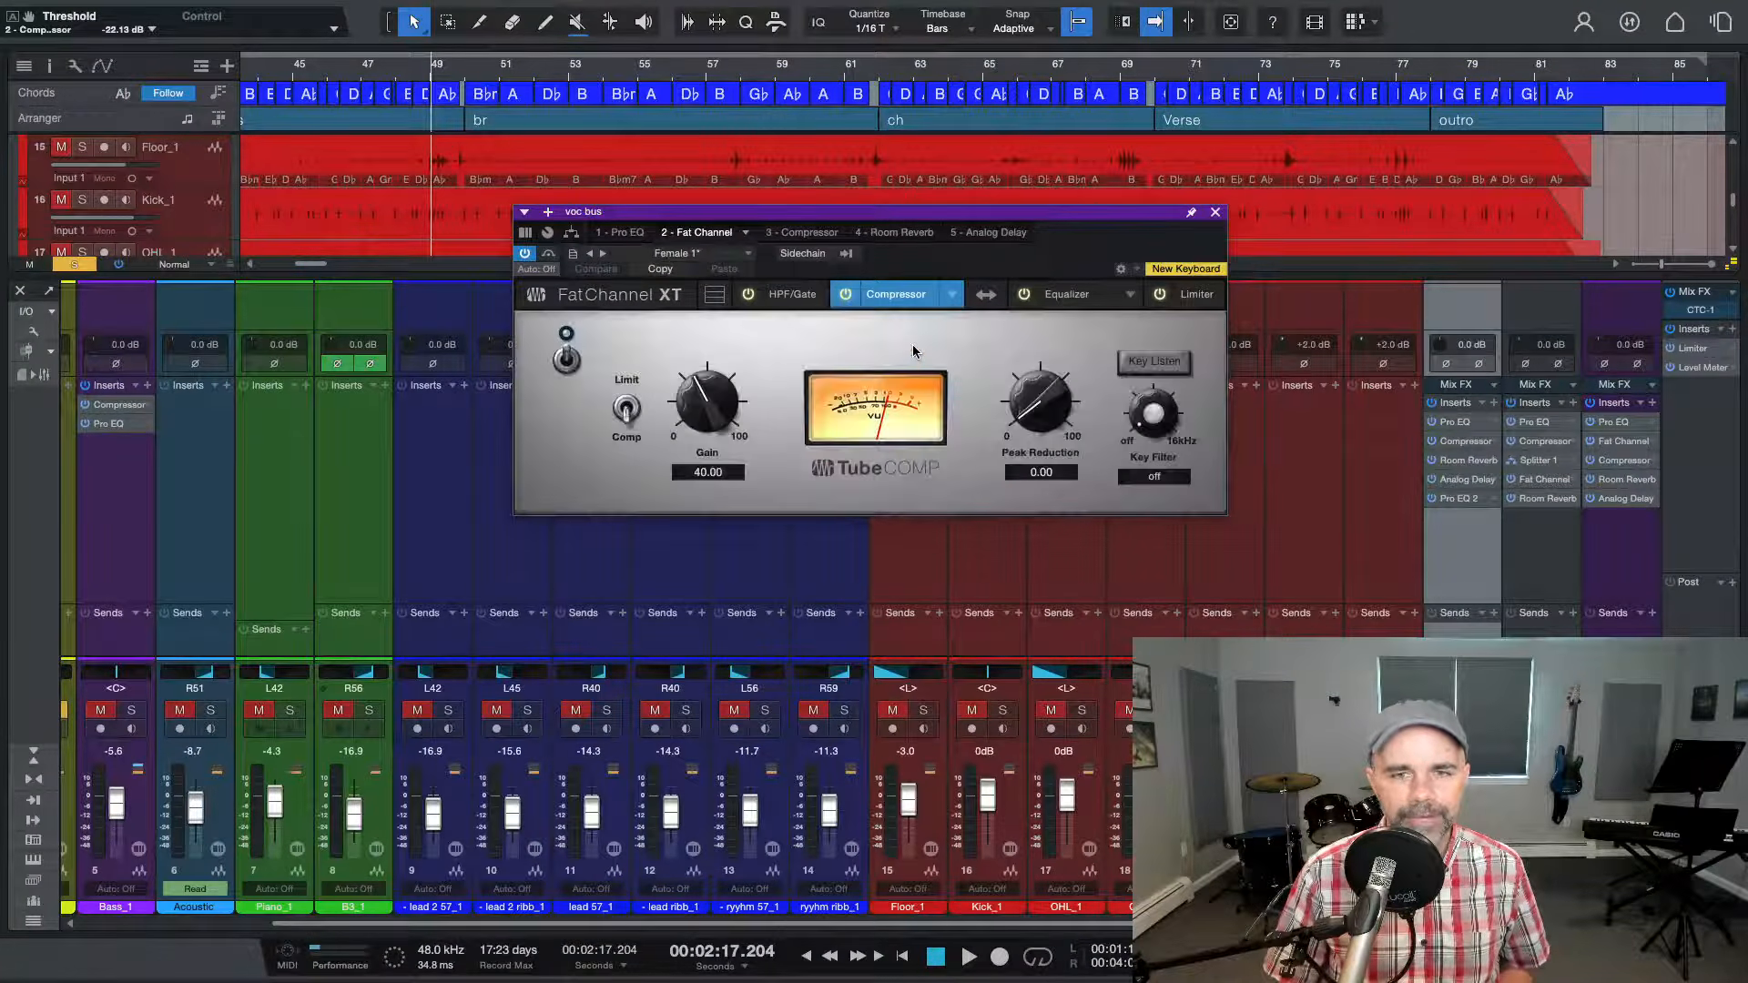
Compare the vocal bus's Compressor enabled and bypassed while the vocals play from around bar 47, leaving it enabled
left_click(800, 237)
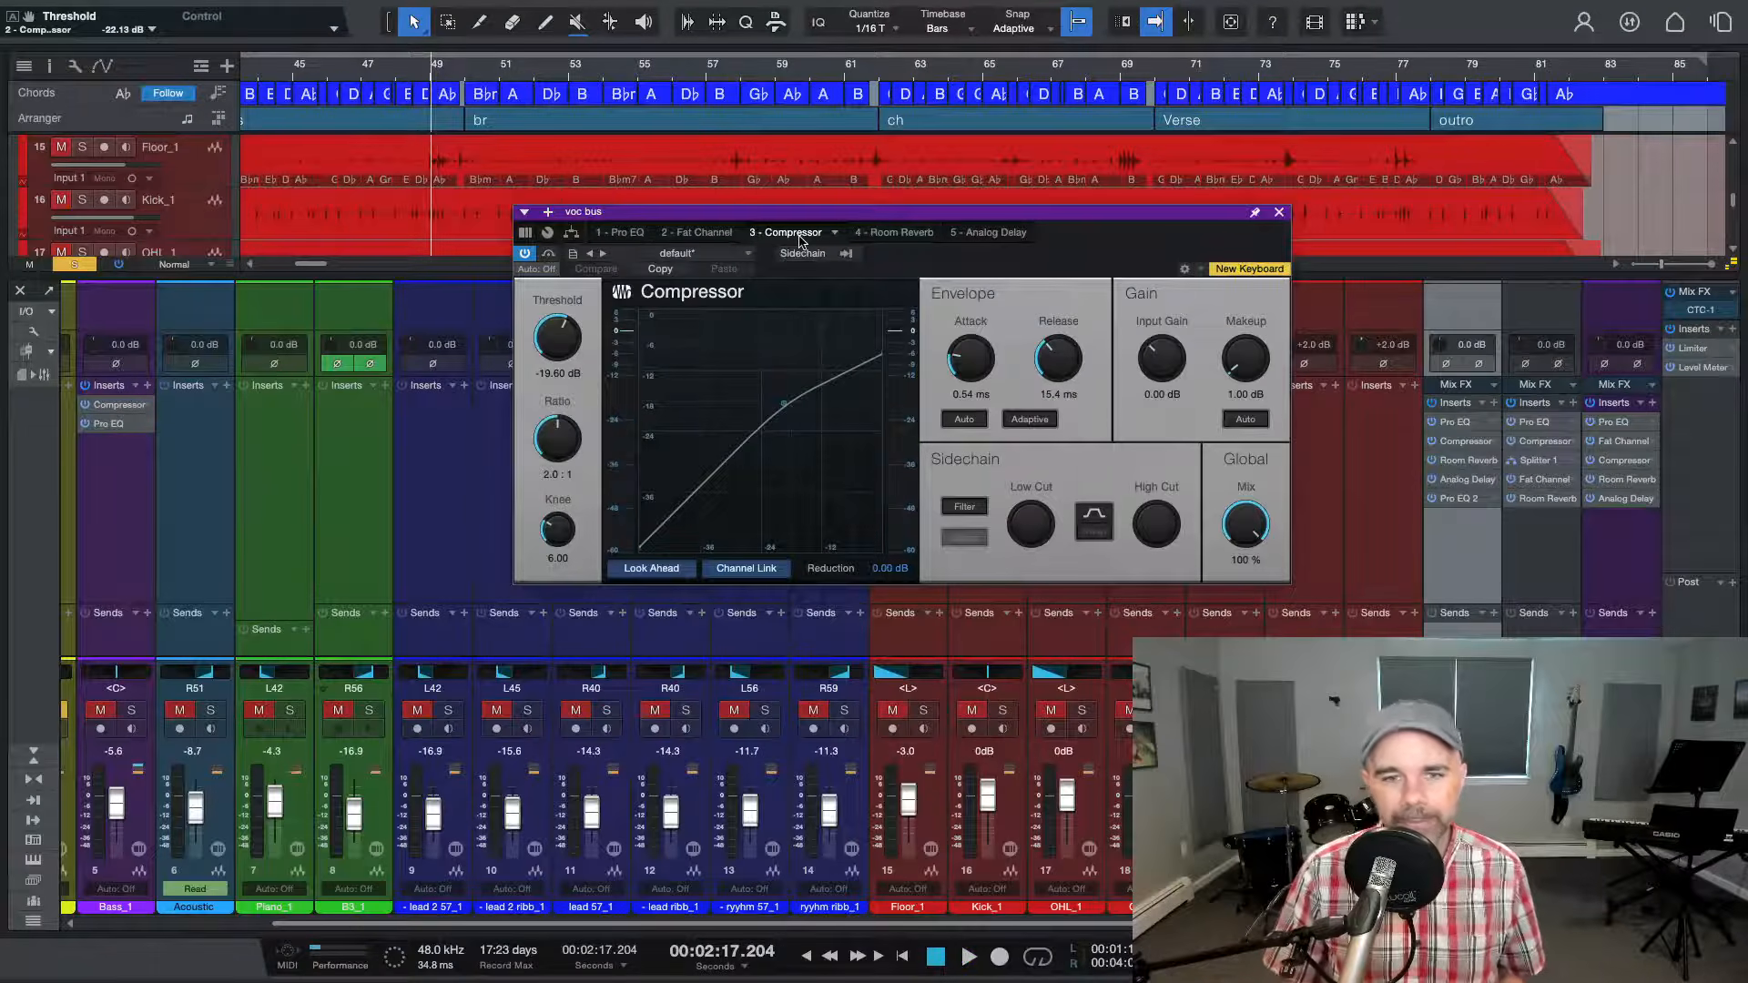
key("space")
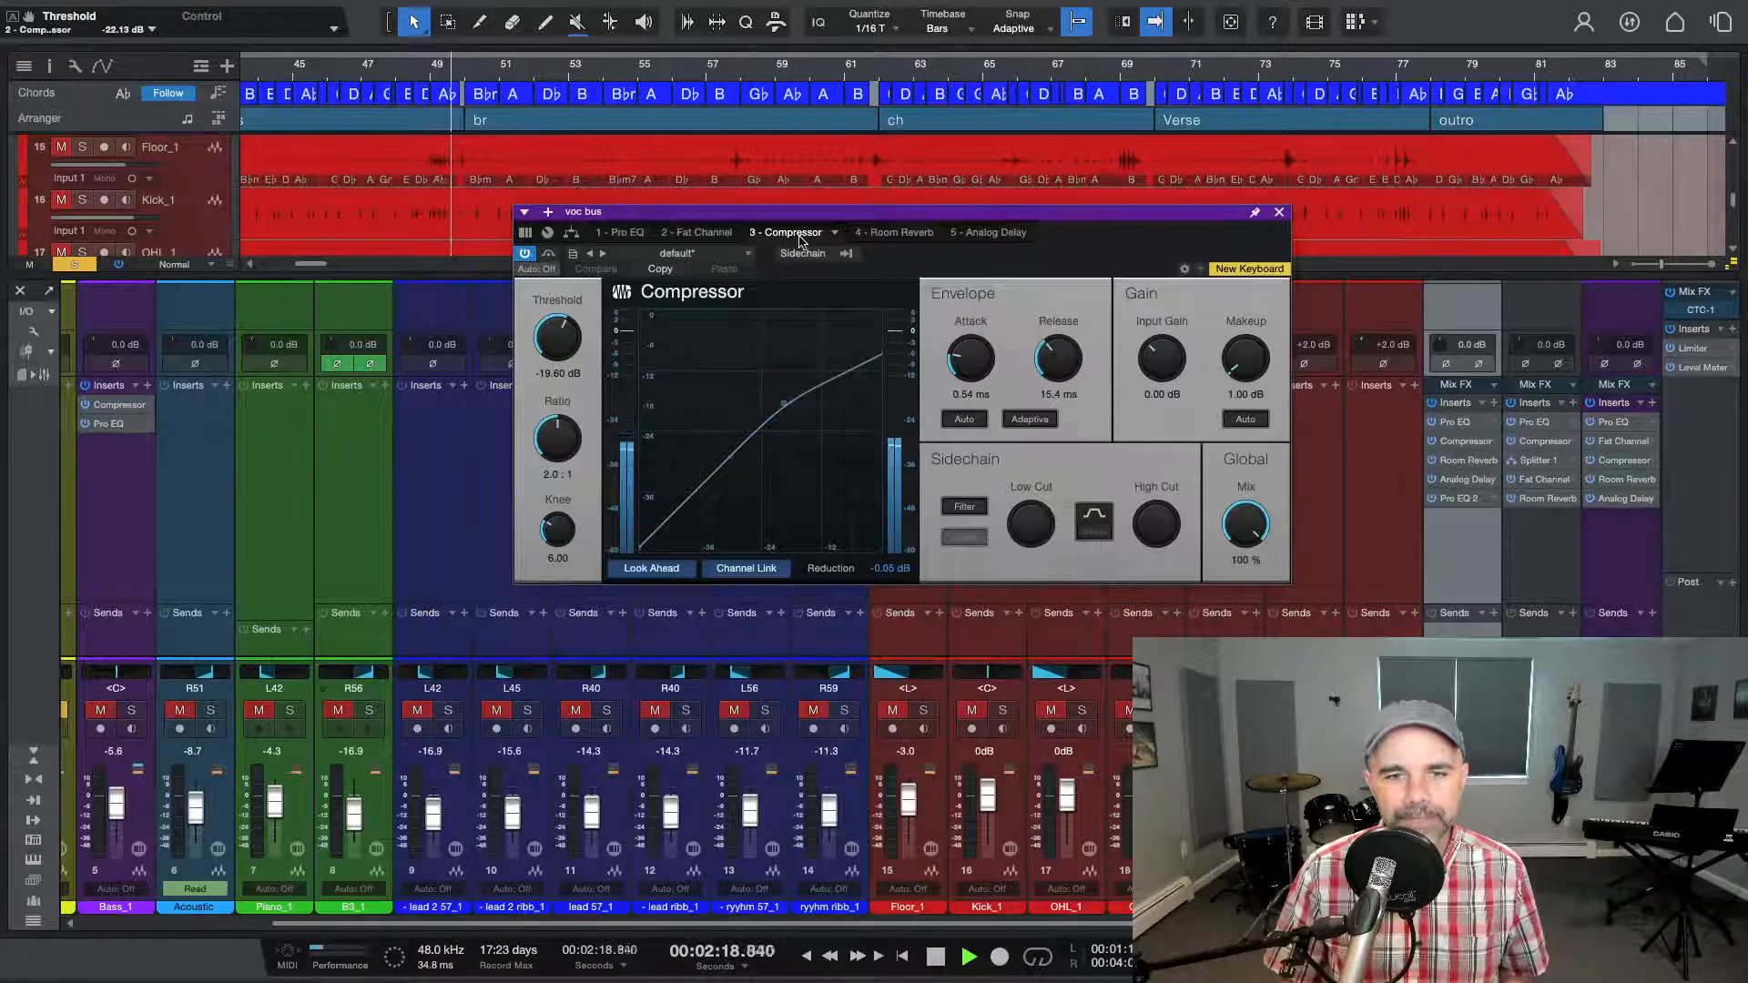
left_click(524, 254)
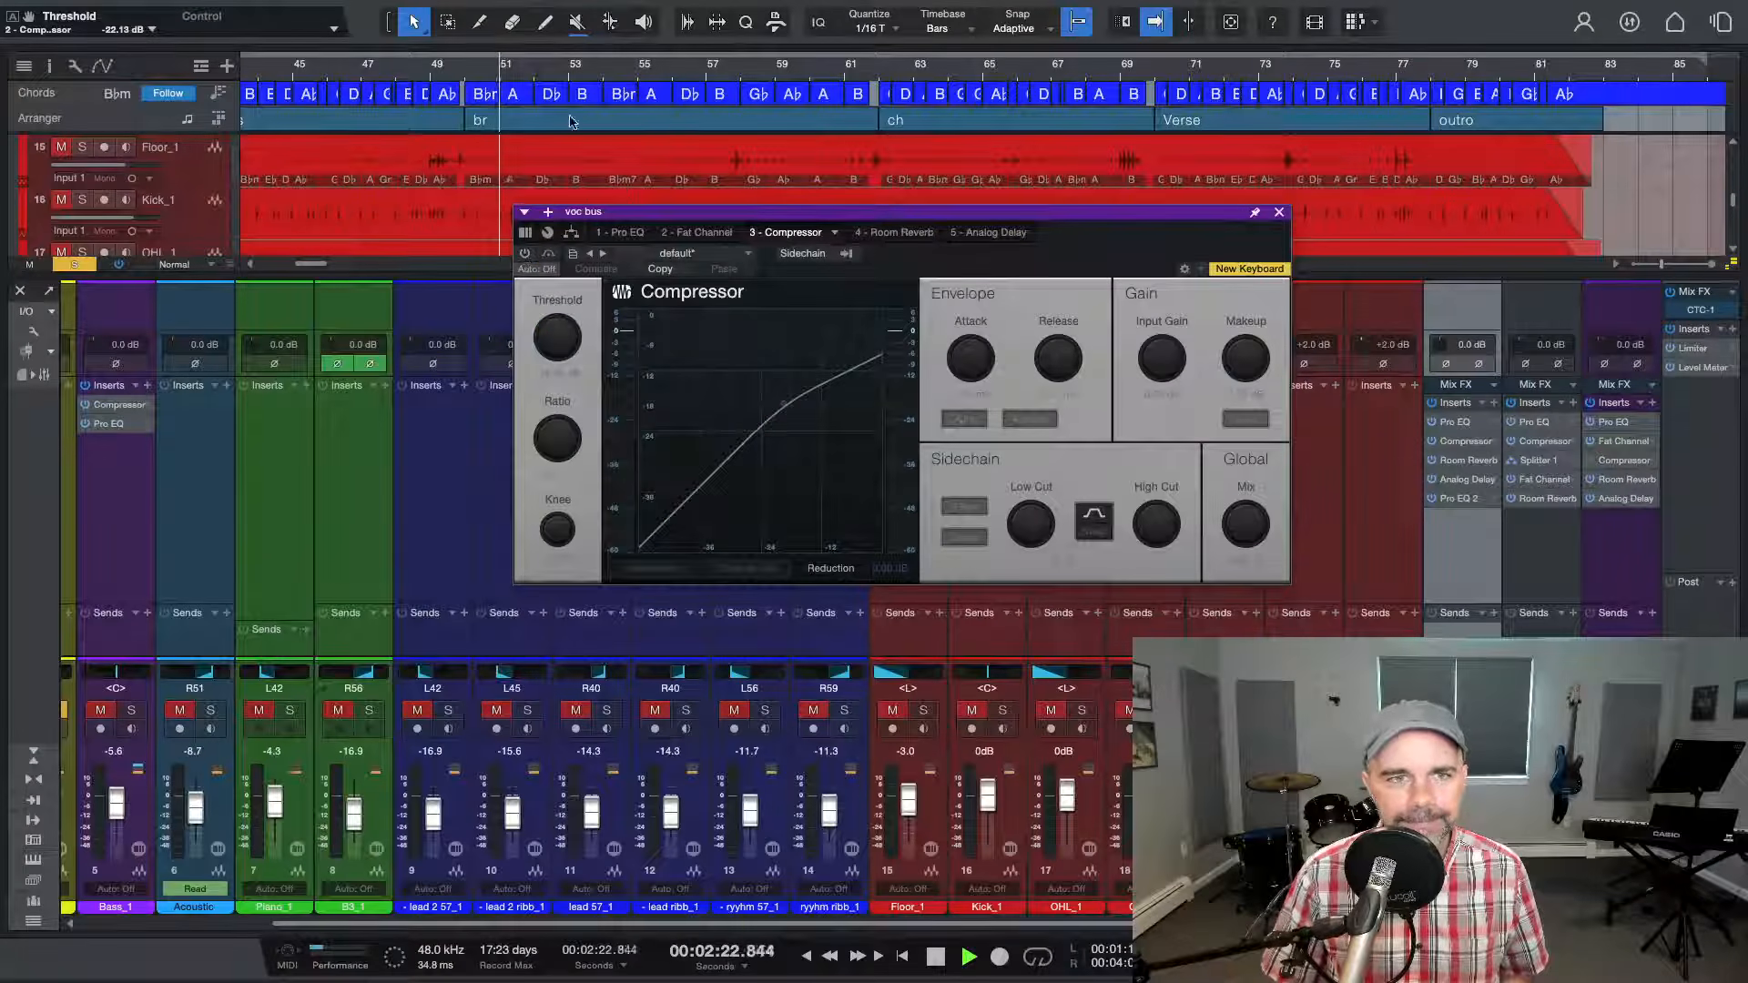
left_click(354, 68)
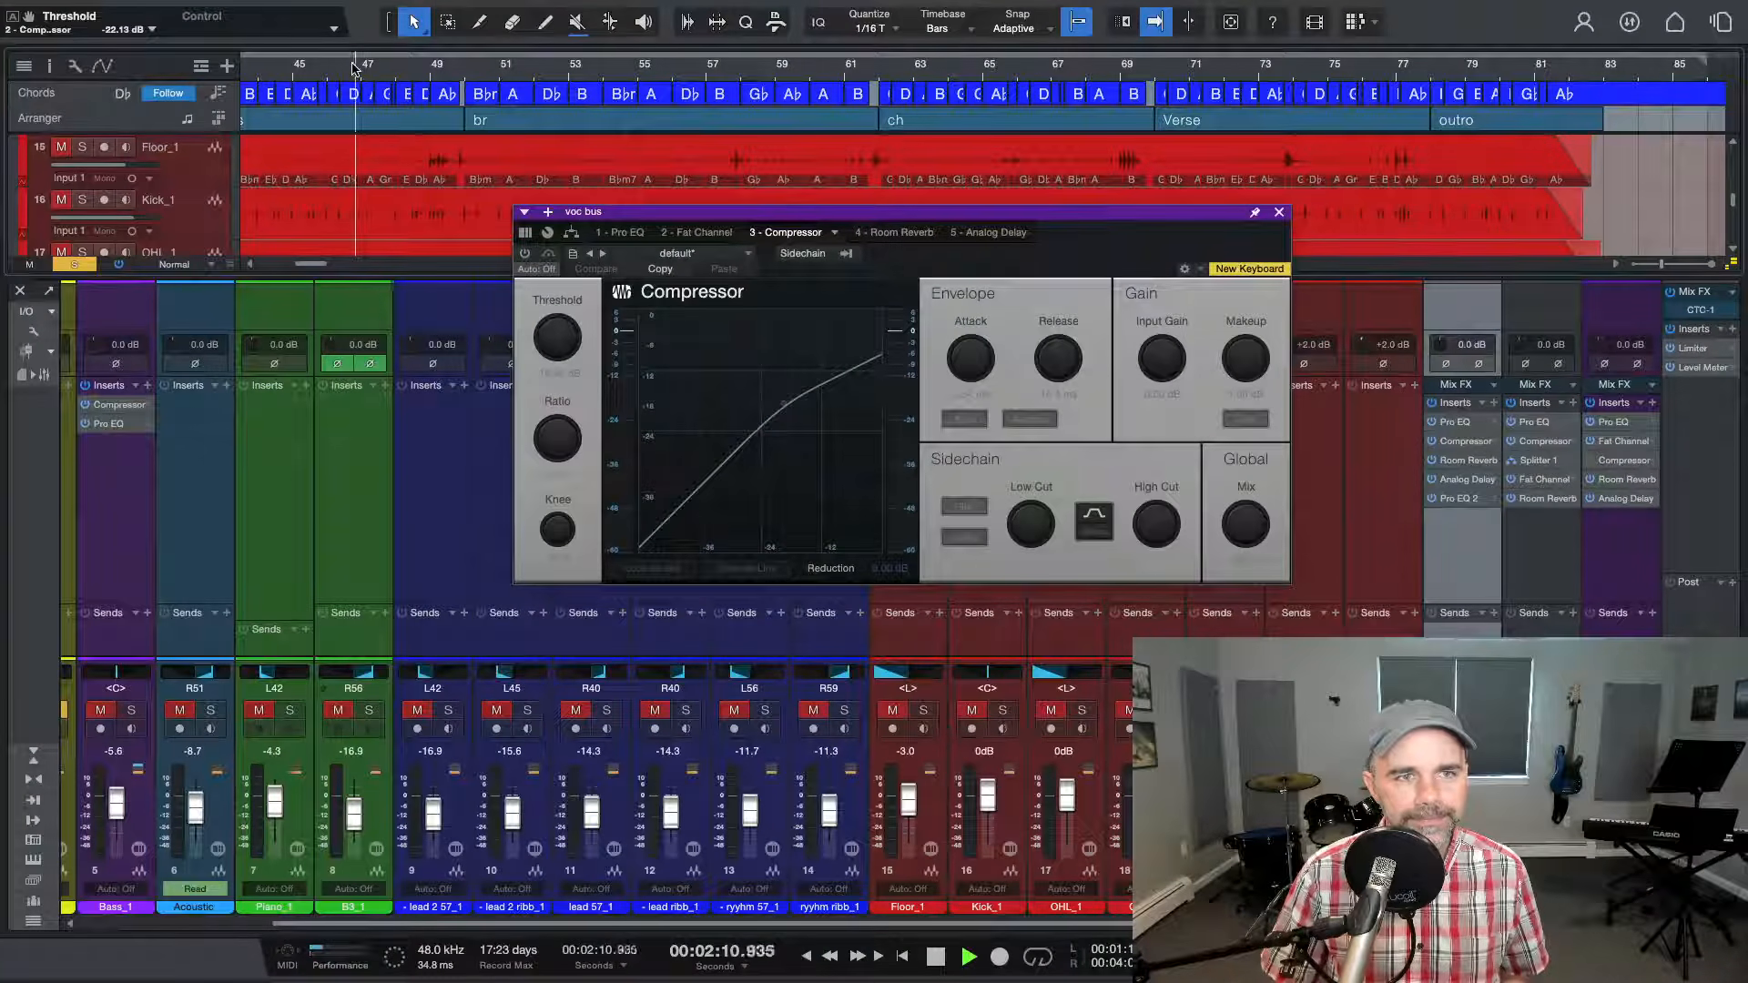
left_click(524, 254)
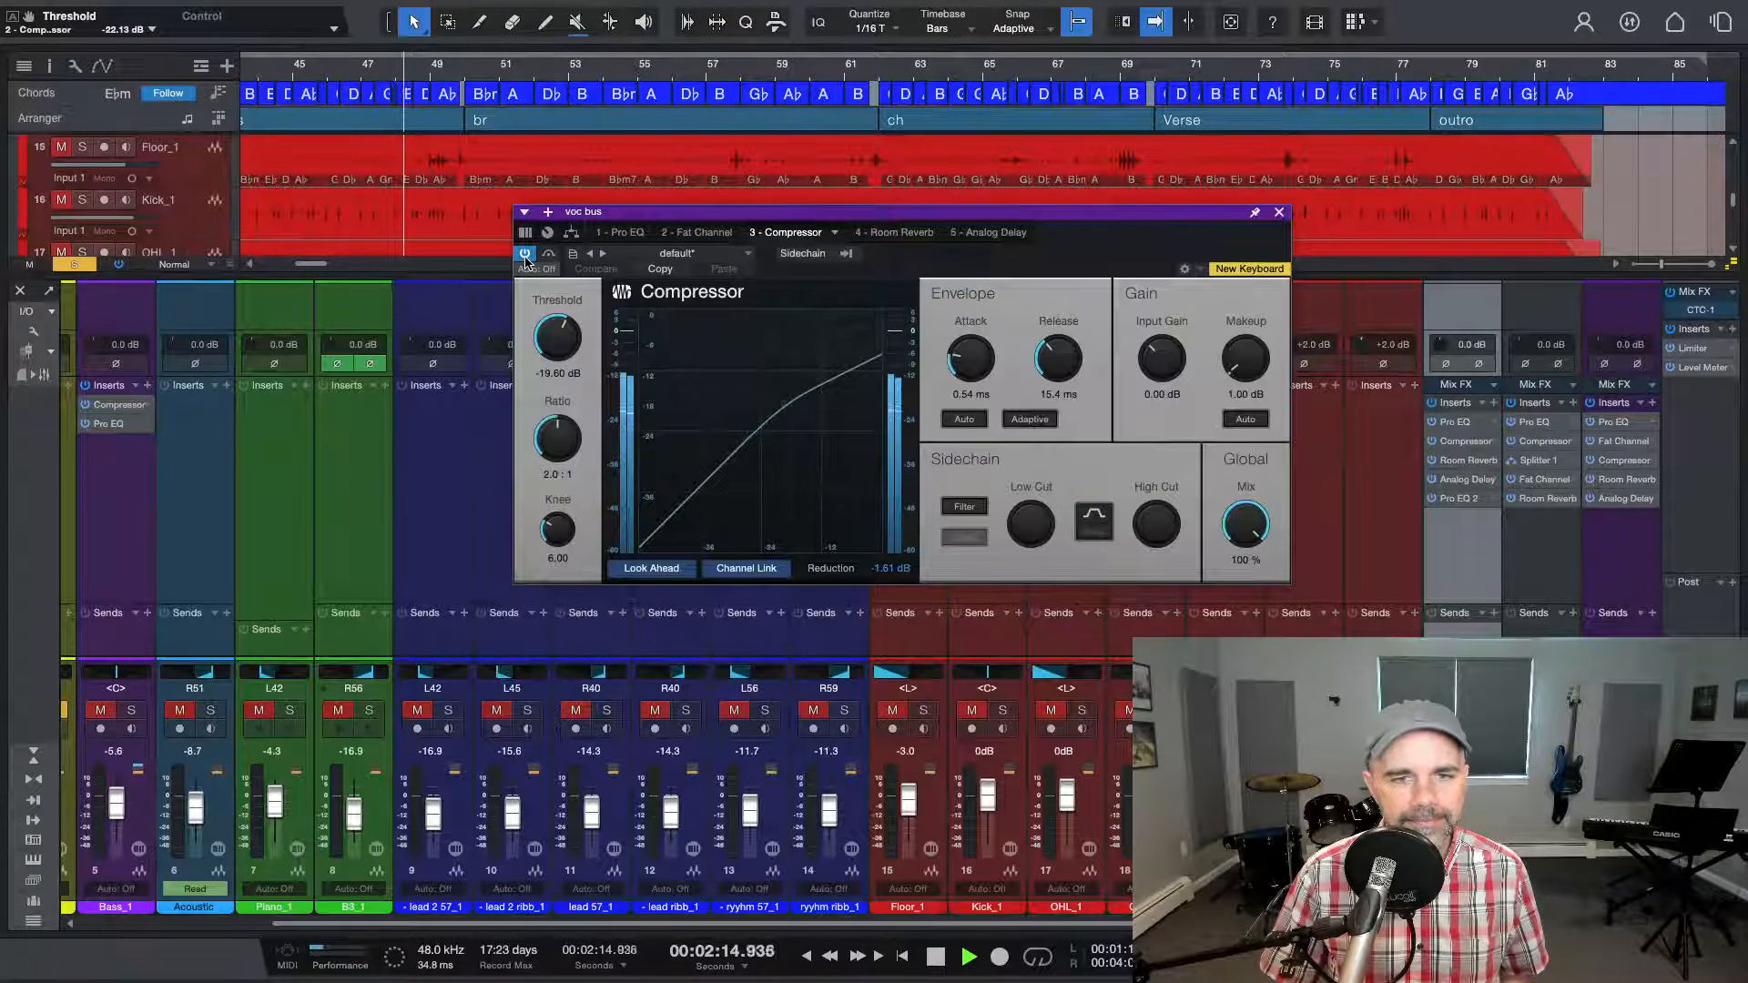
key("space")
key("space")
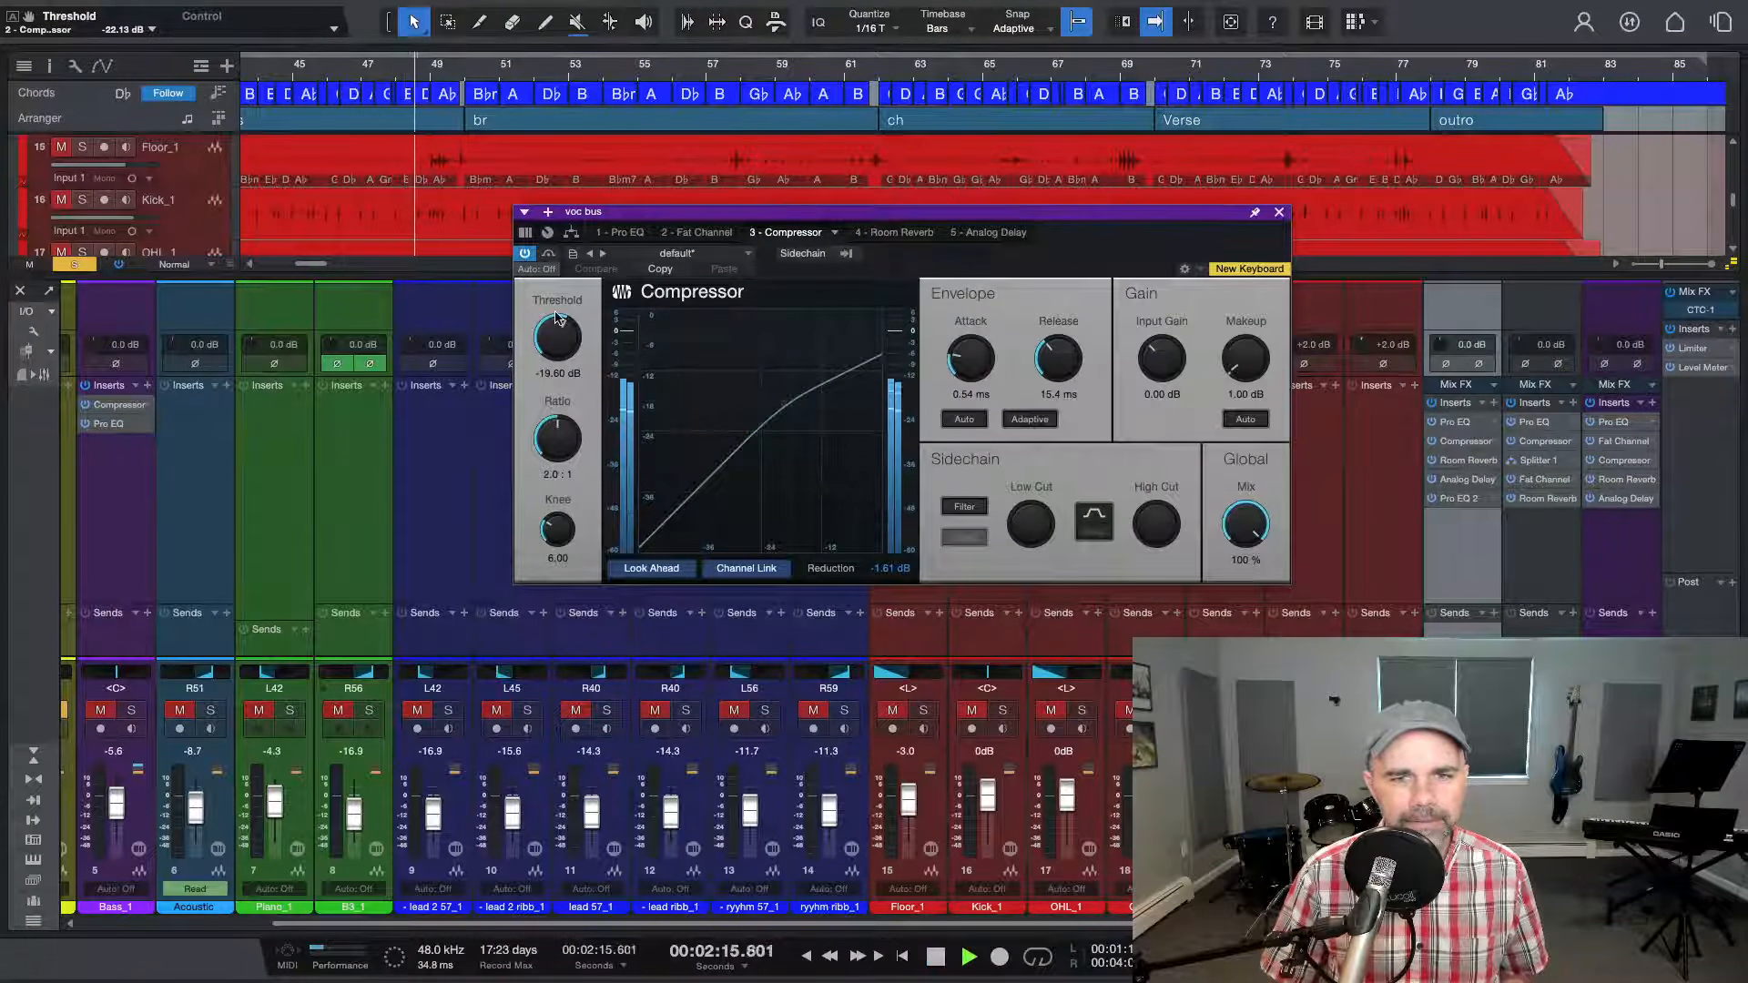
Stop vocal playback and open the vocal bus's Room Reverb and Analog Delay to view their settings
key("space")
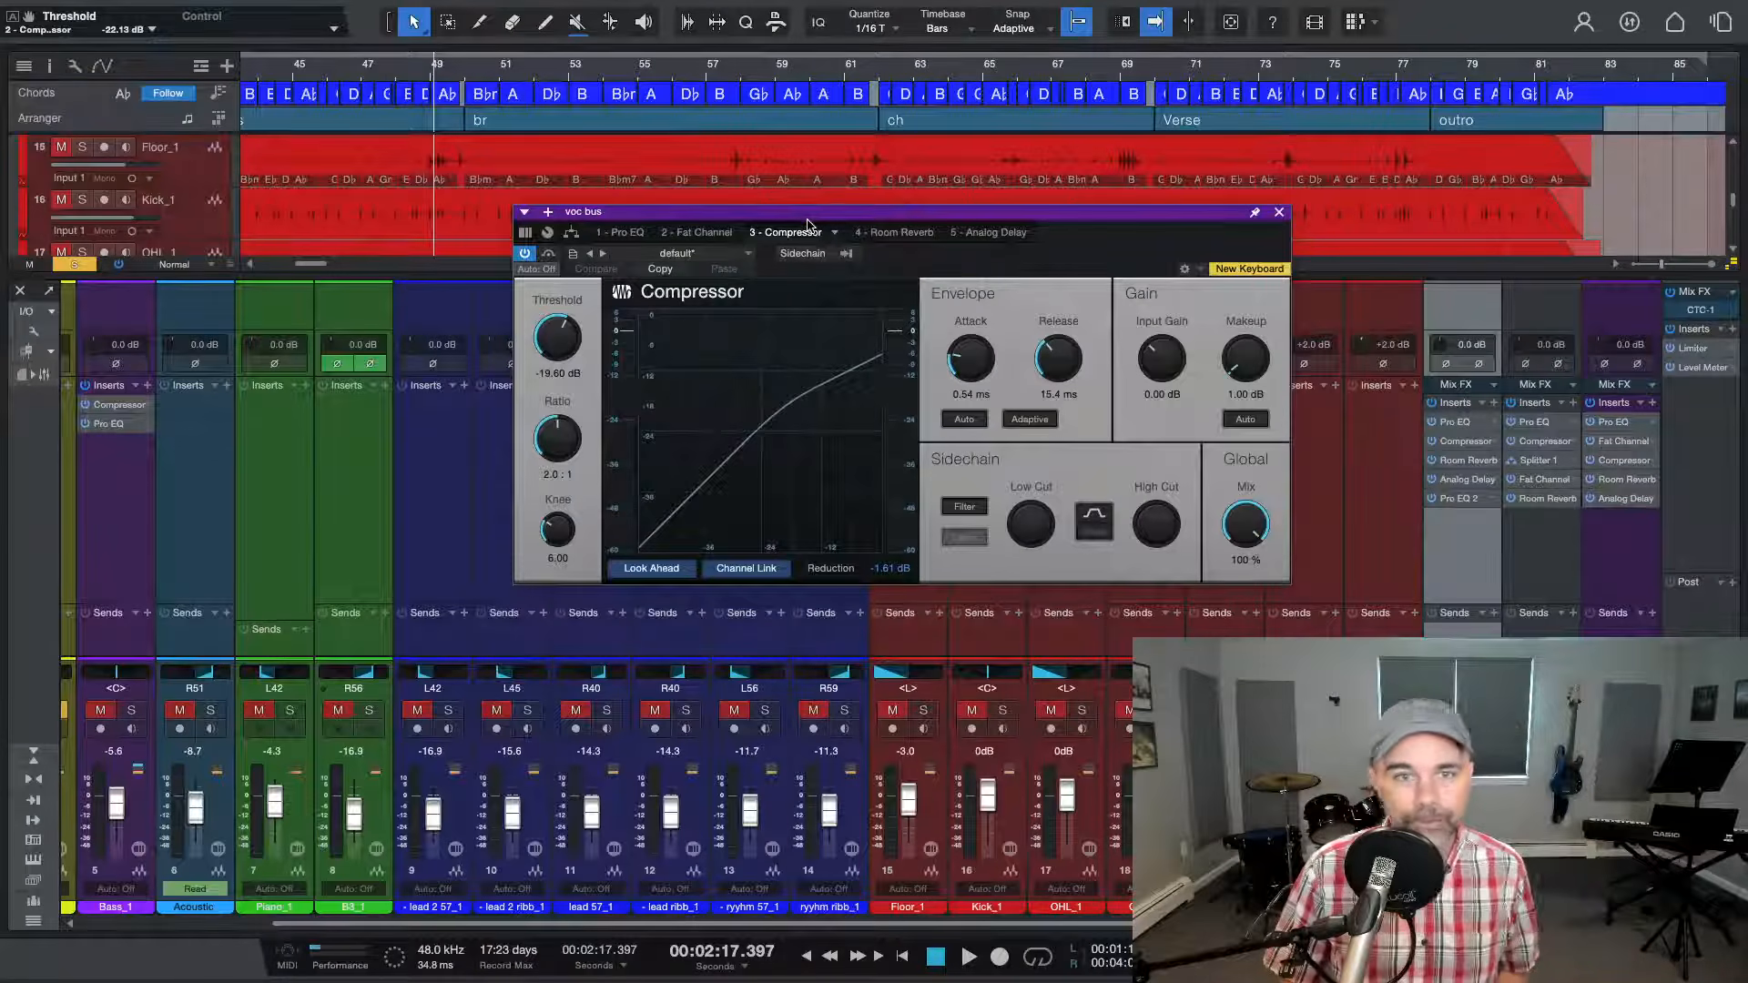
key("space")
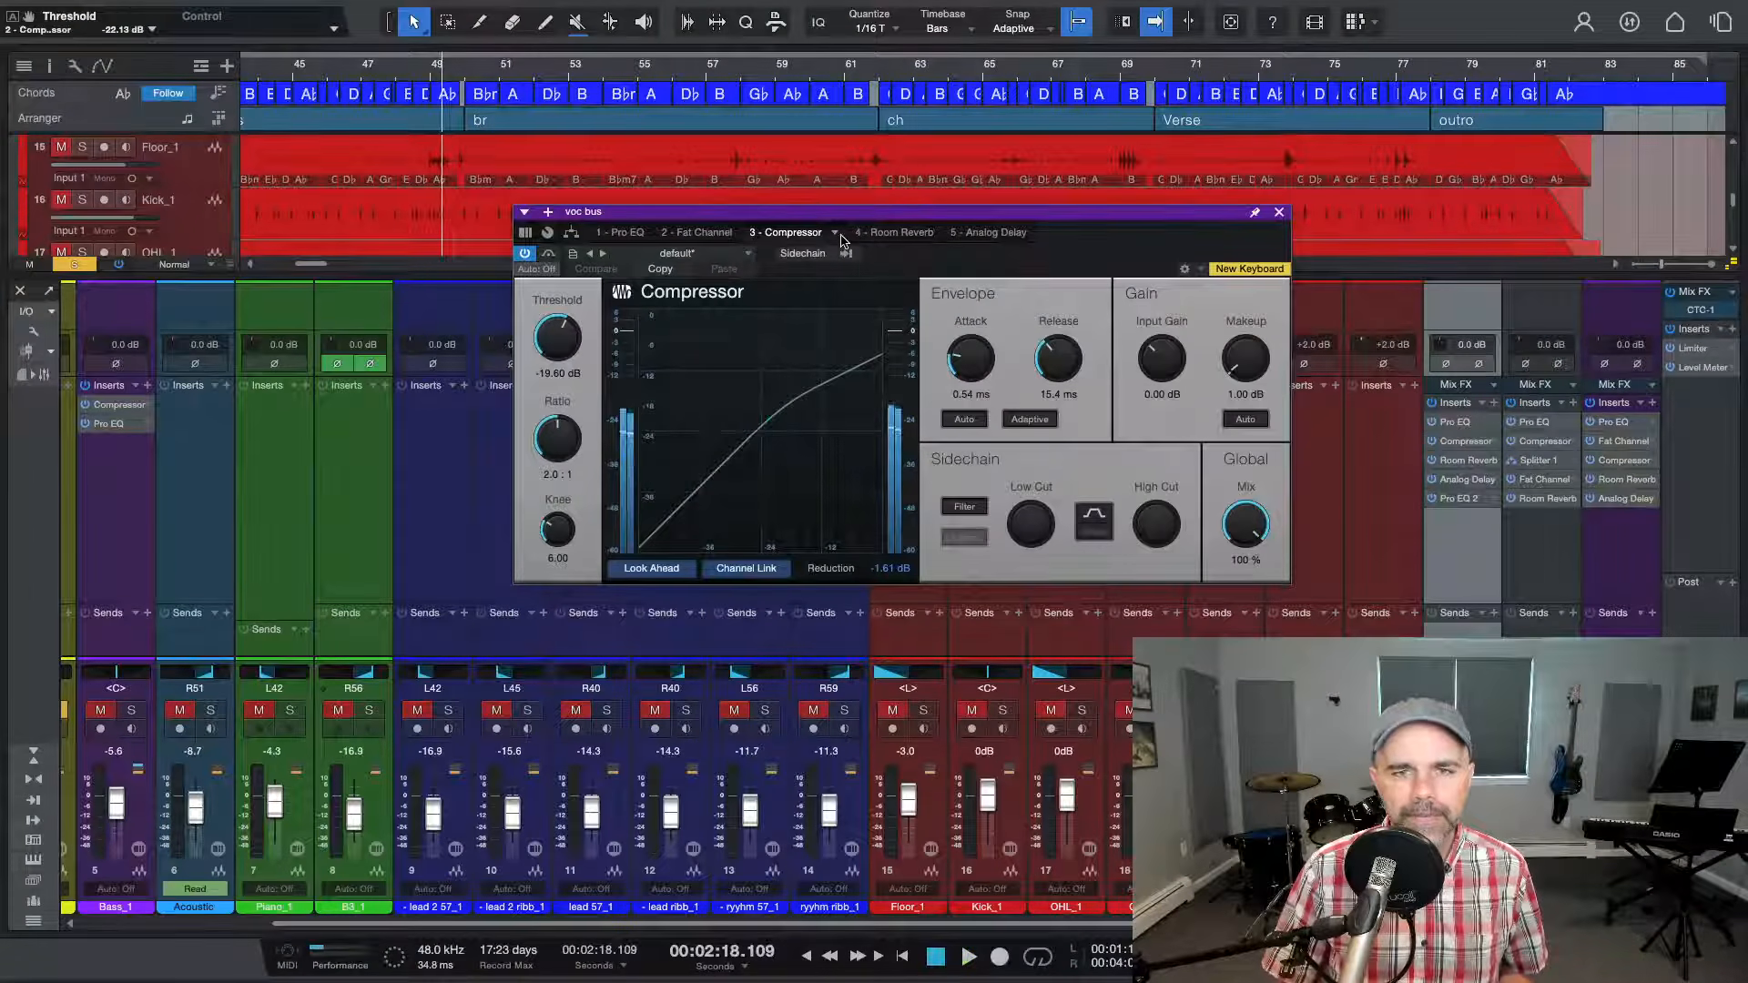
left_click(883, 234)
left_click(990, 234)
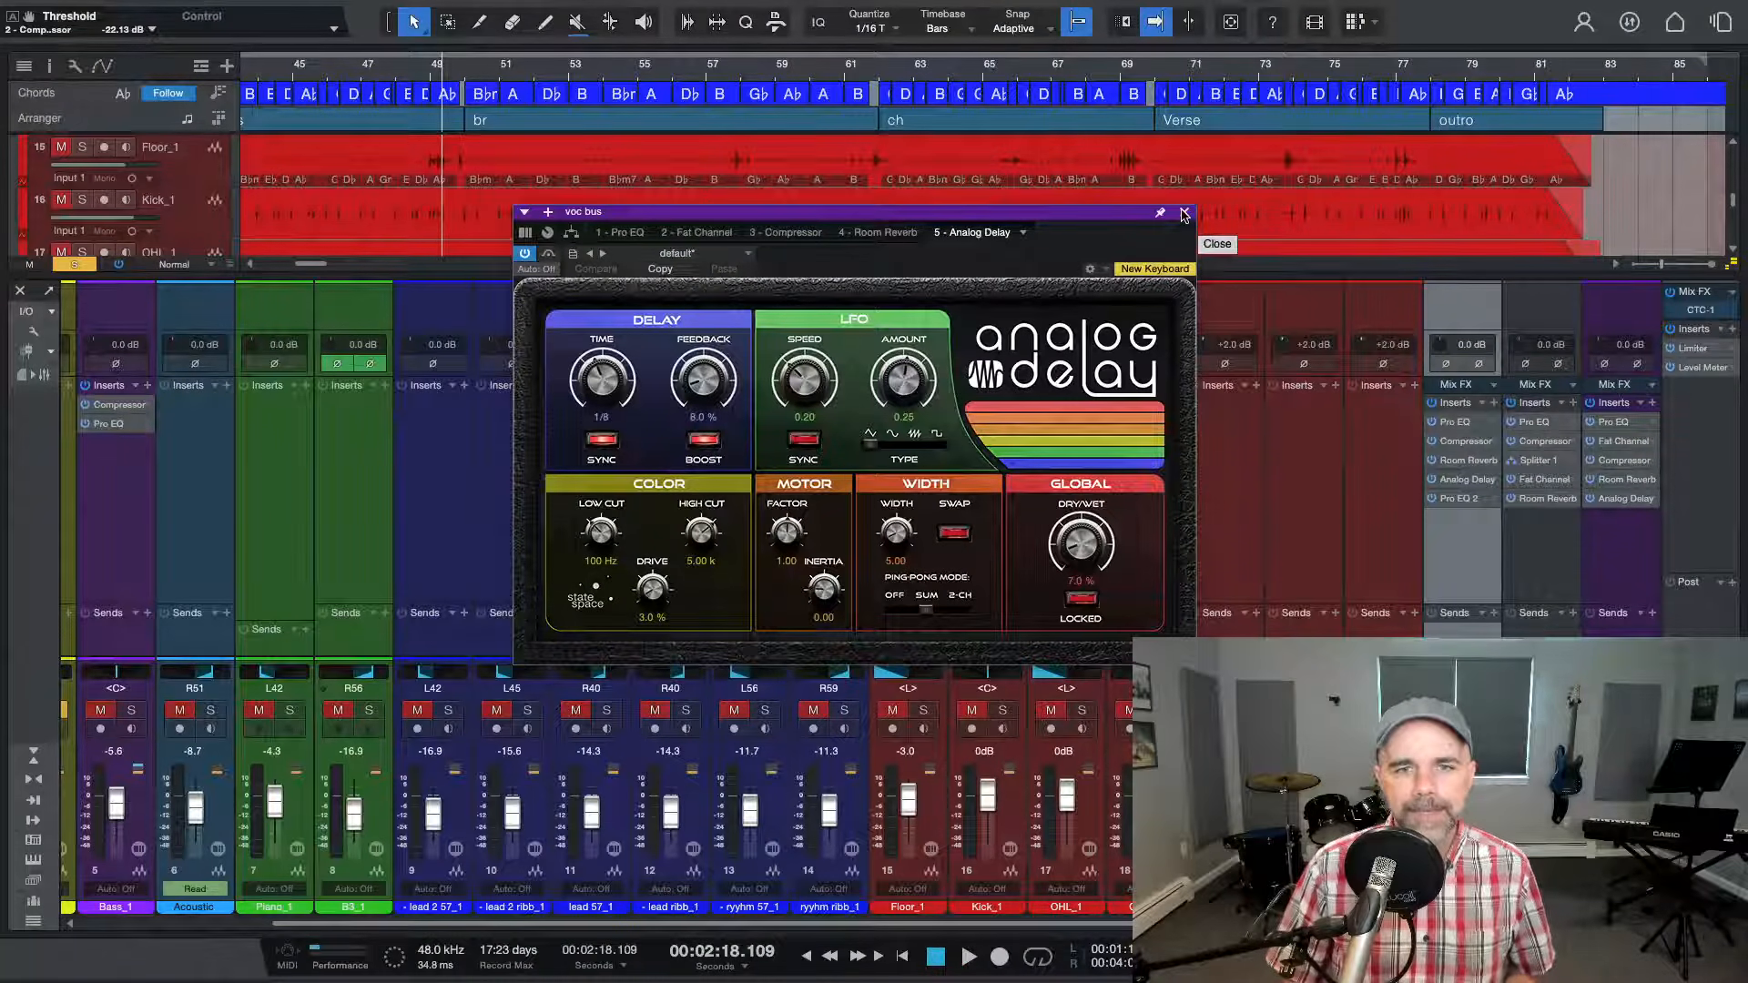
Unsolo the vocal bus during playback, play the full mix from around bar 48, and close the Analog Delay
key("space")
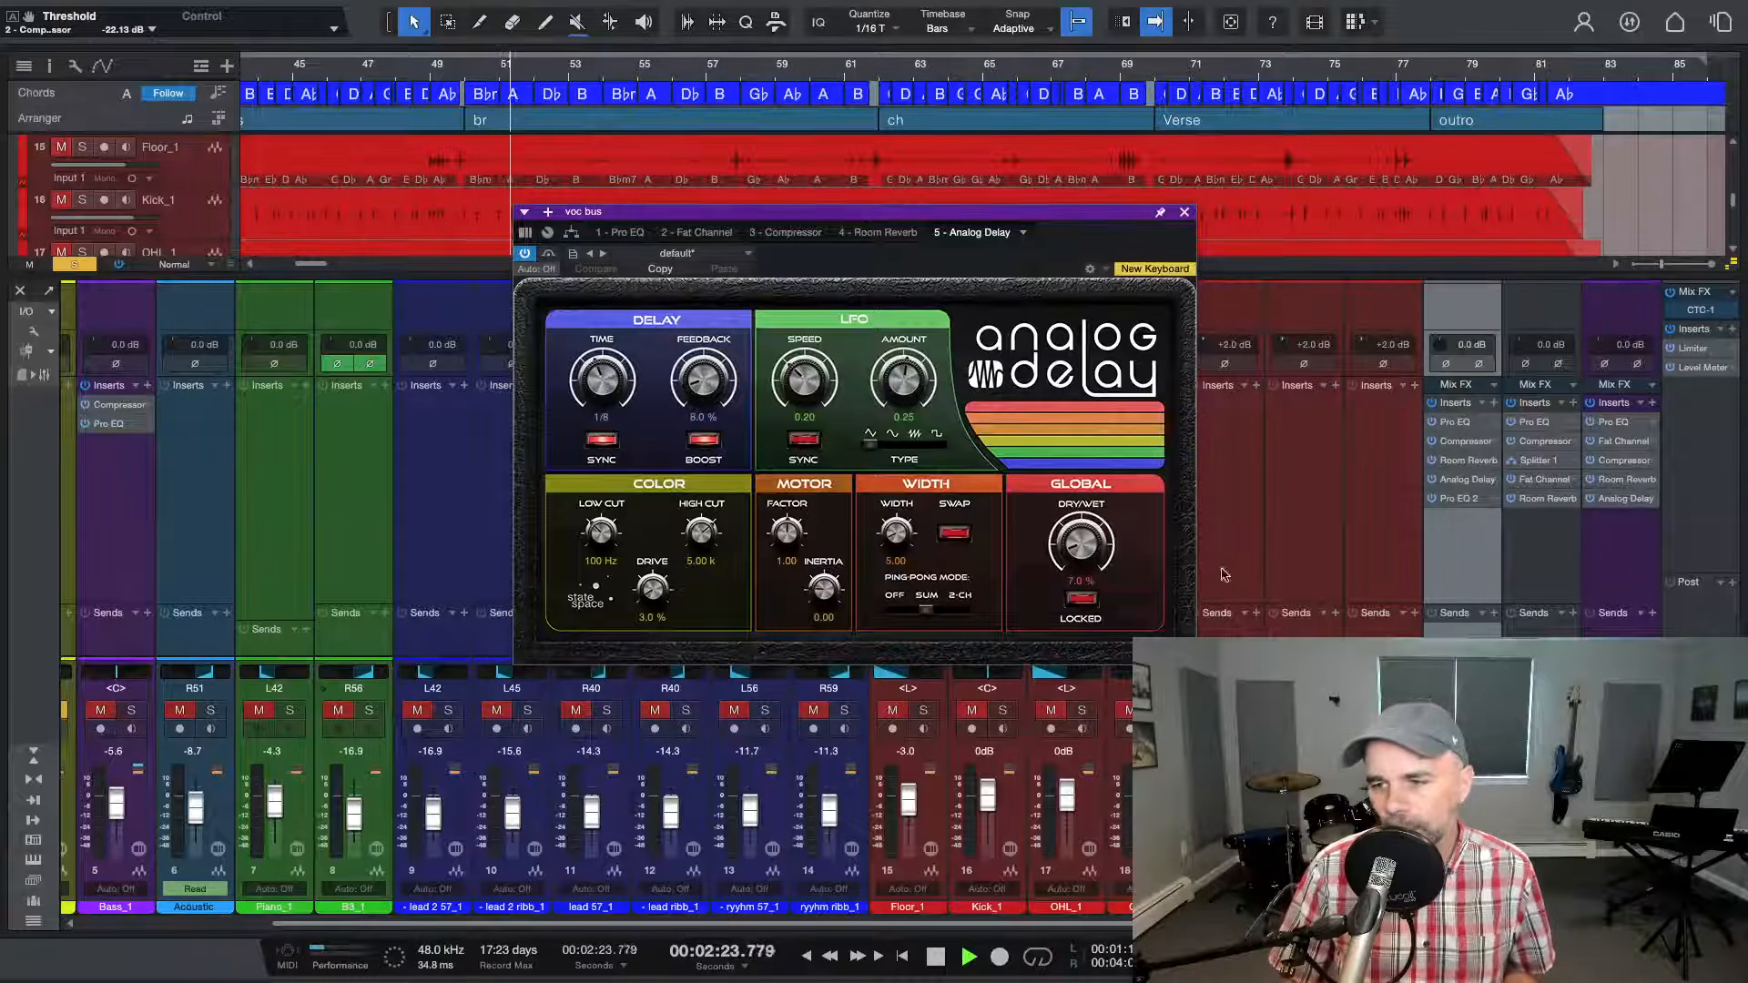
left_click(1636, 710)
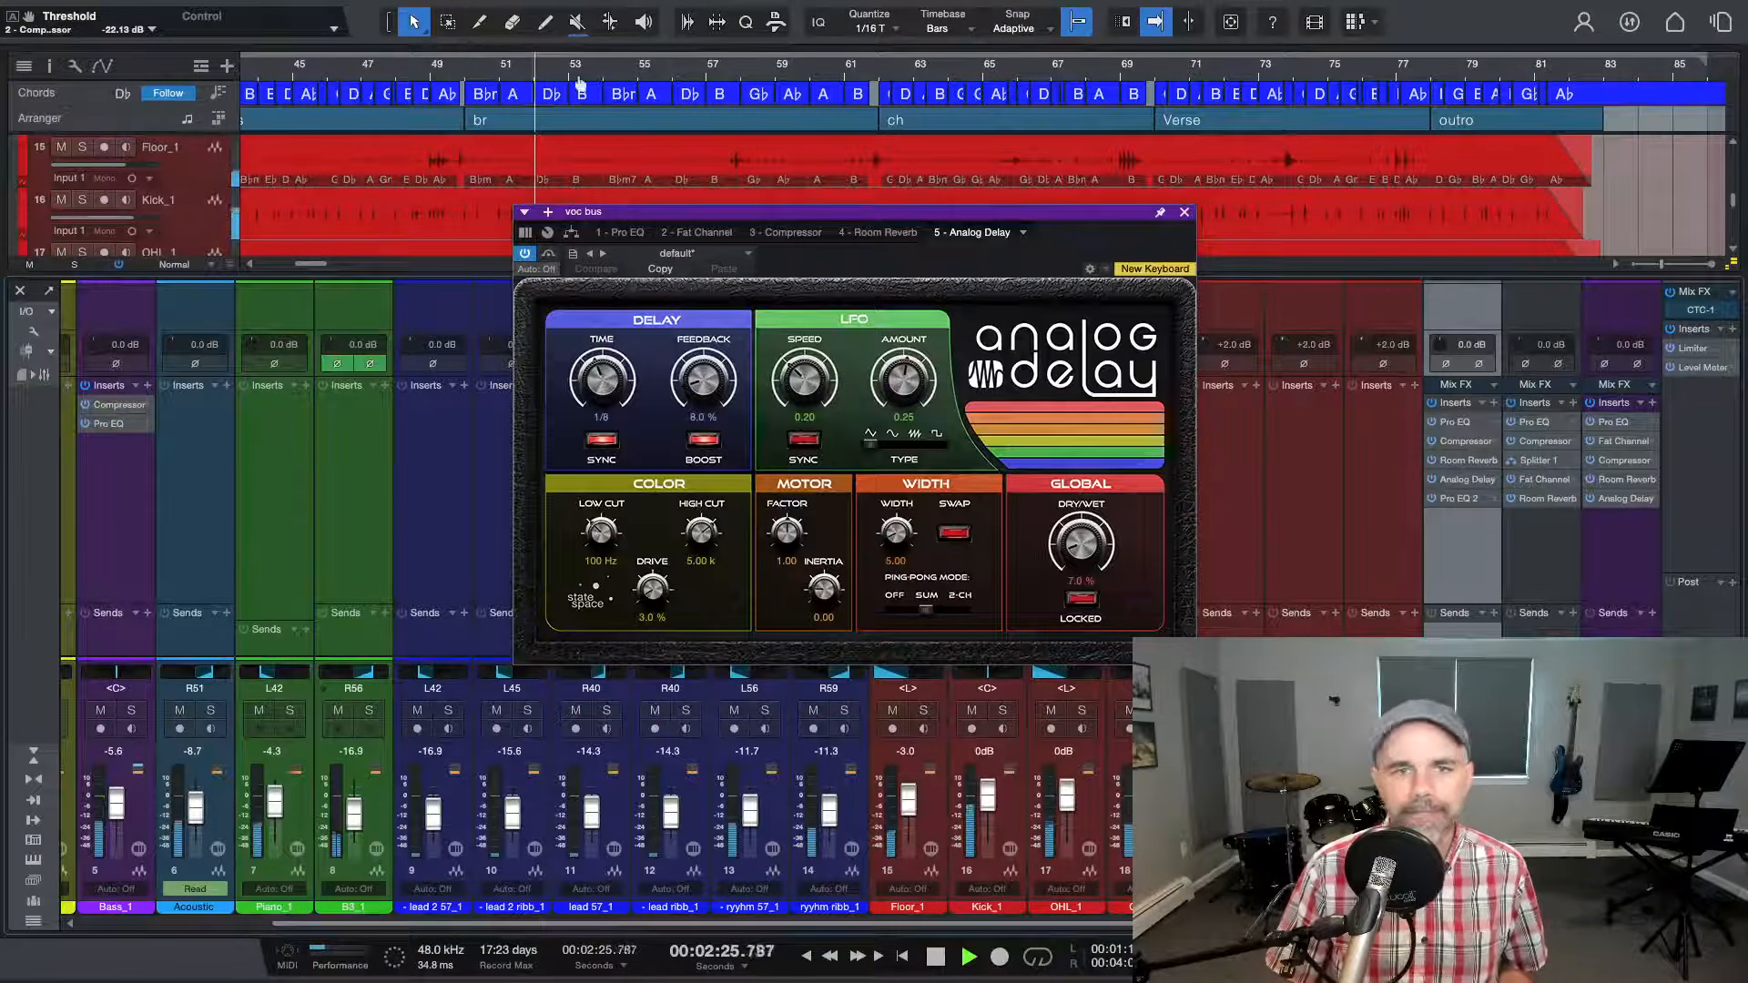
left_click(392, 80)
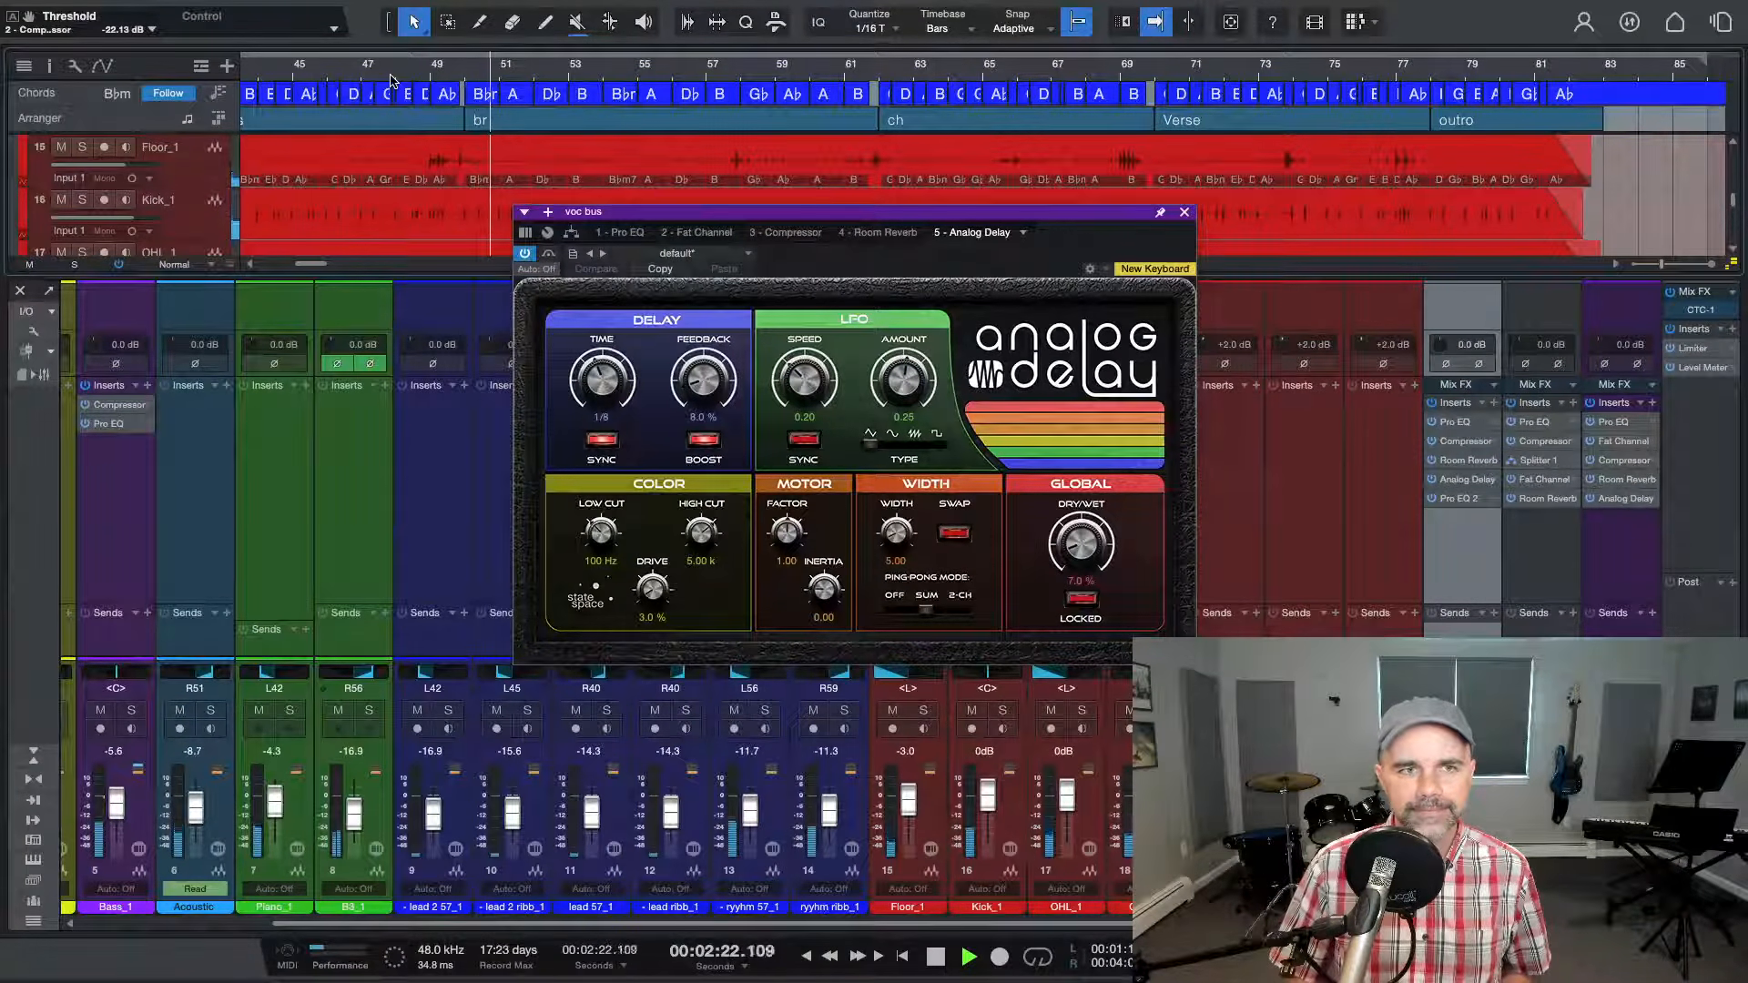
key("space")
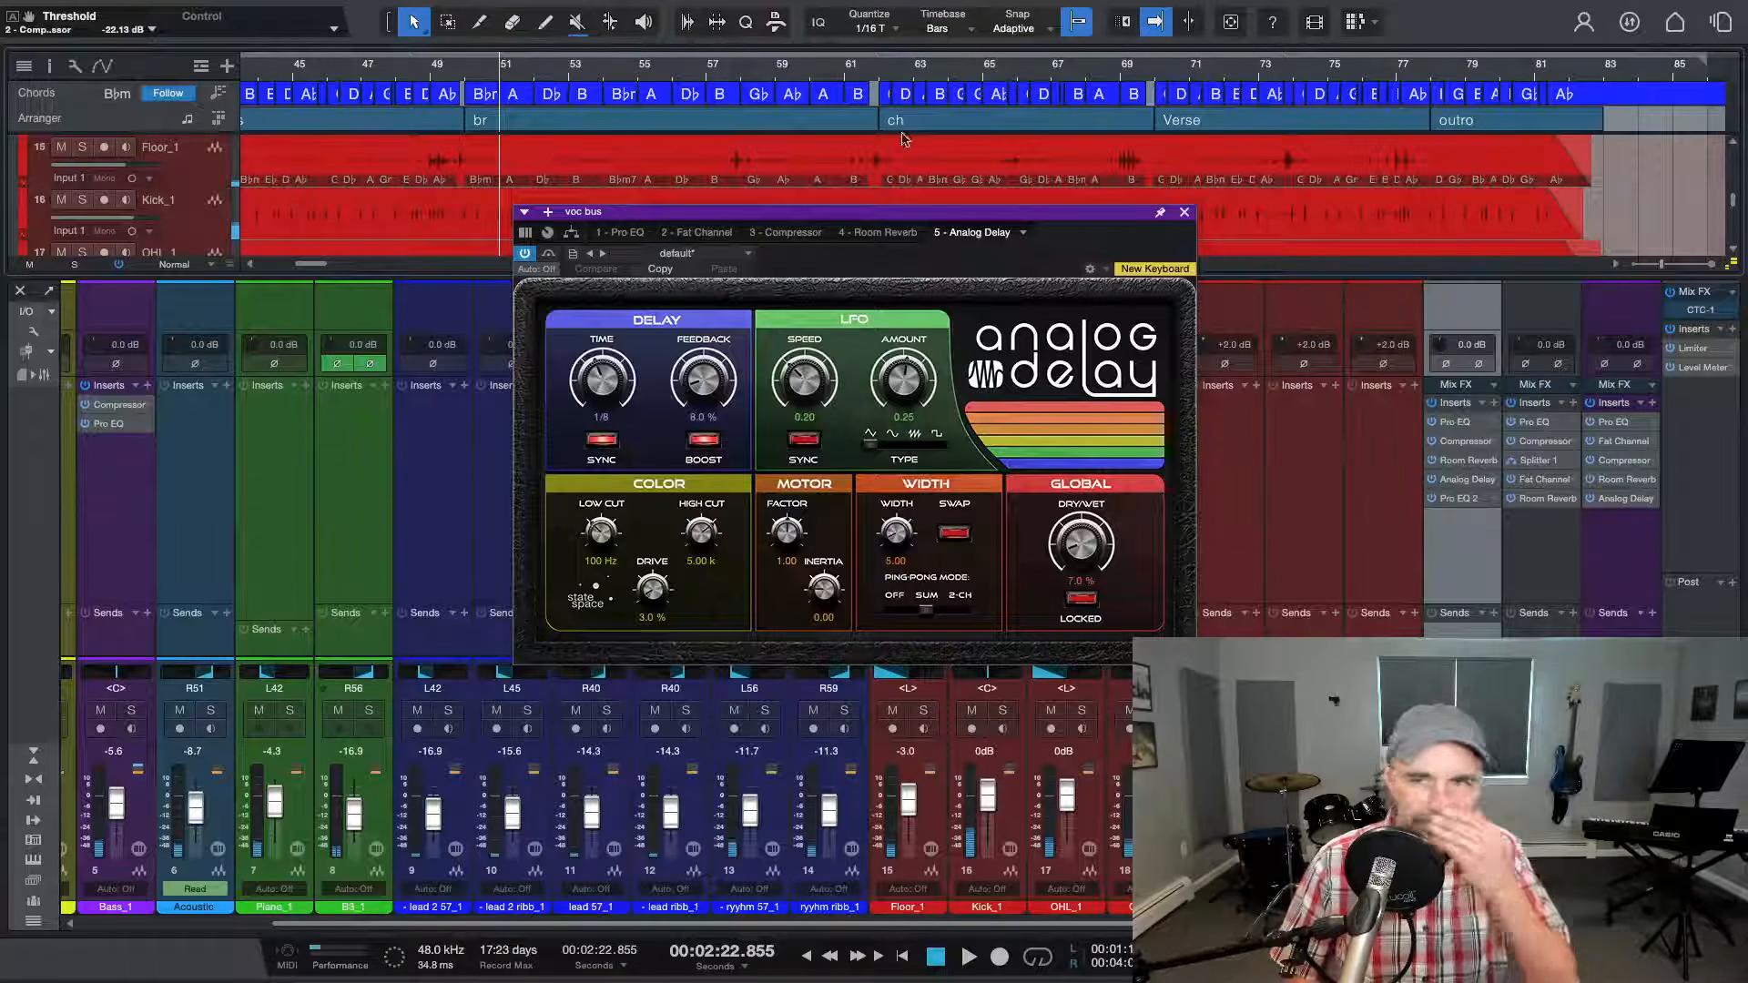
left_click(1183, 213)
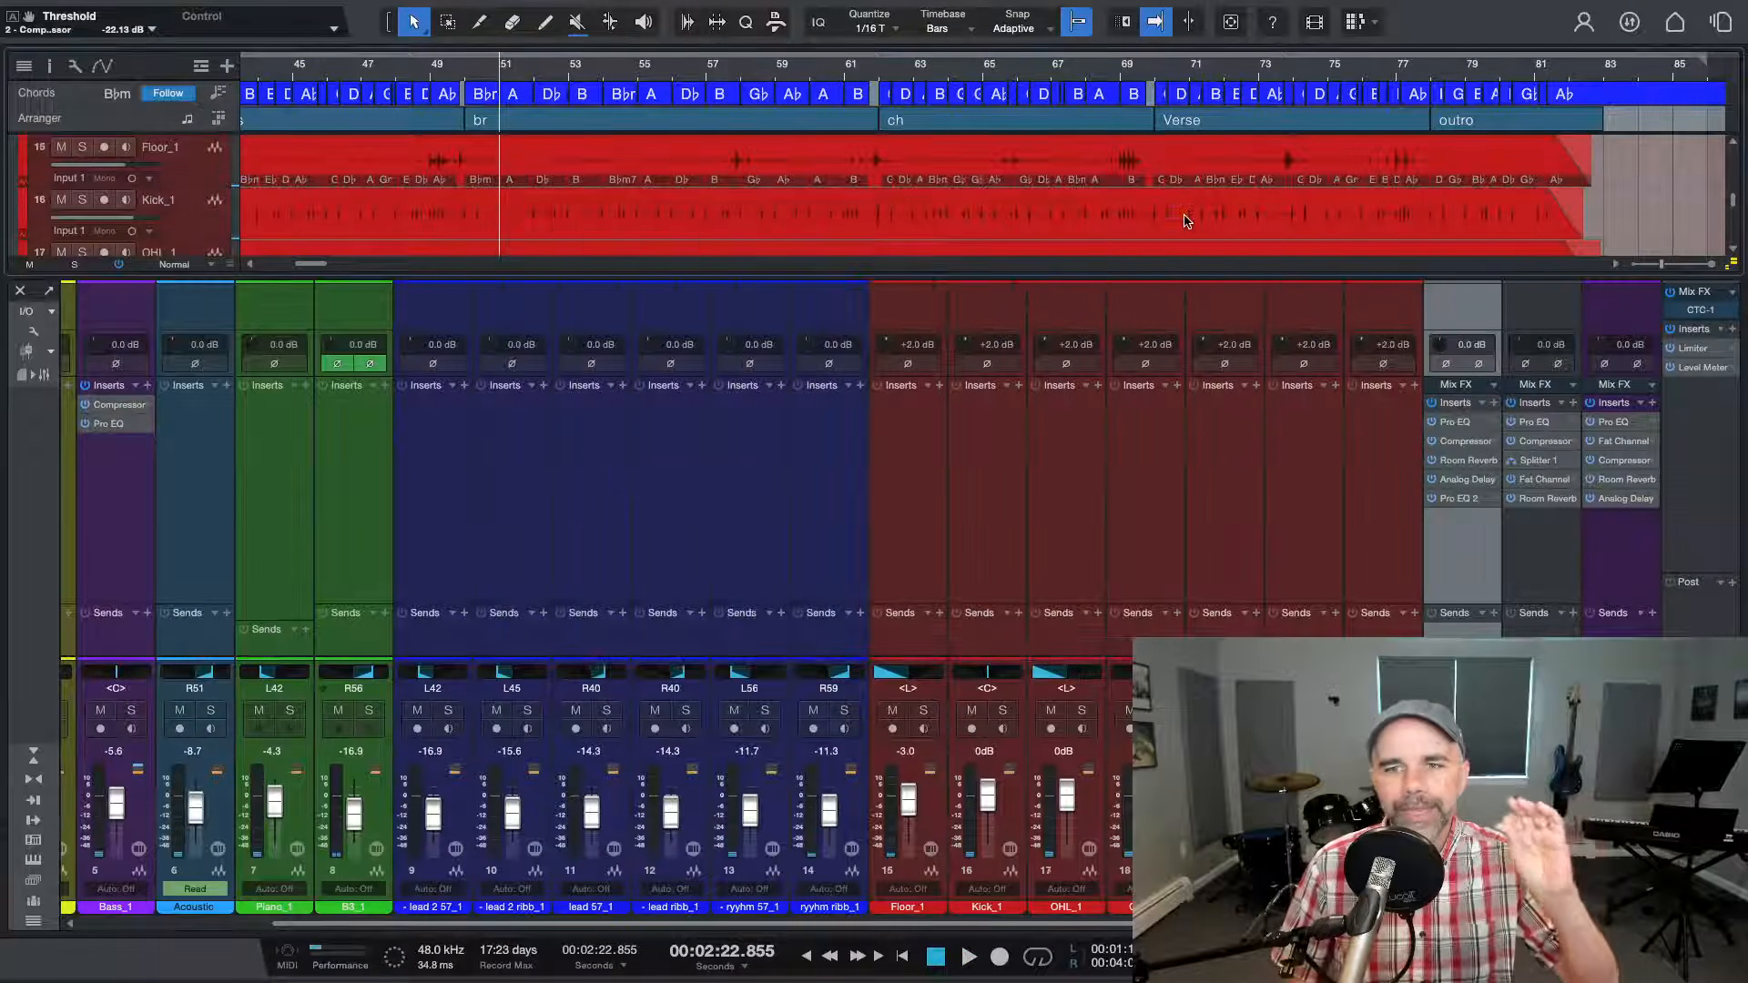
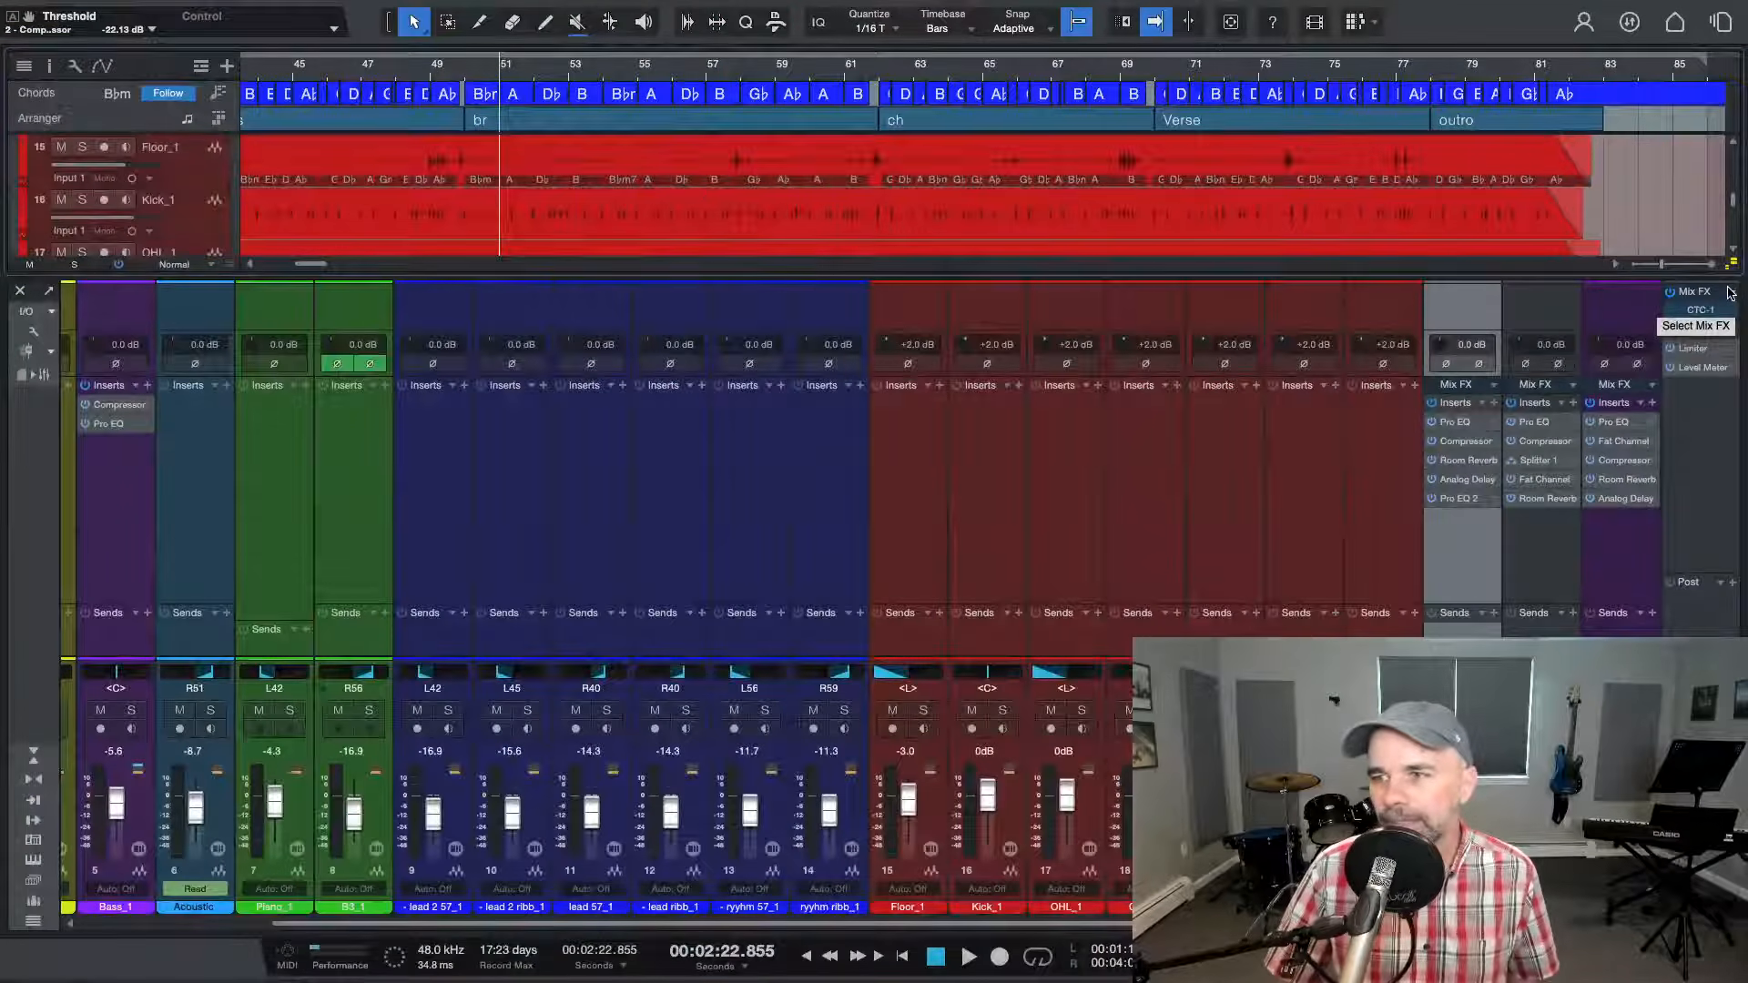
Select CTC-1 as the main output's Mix FX and play the bridge with the Classic preamp type
left_click(1730, 292)
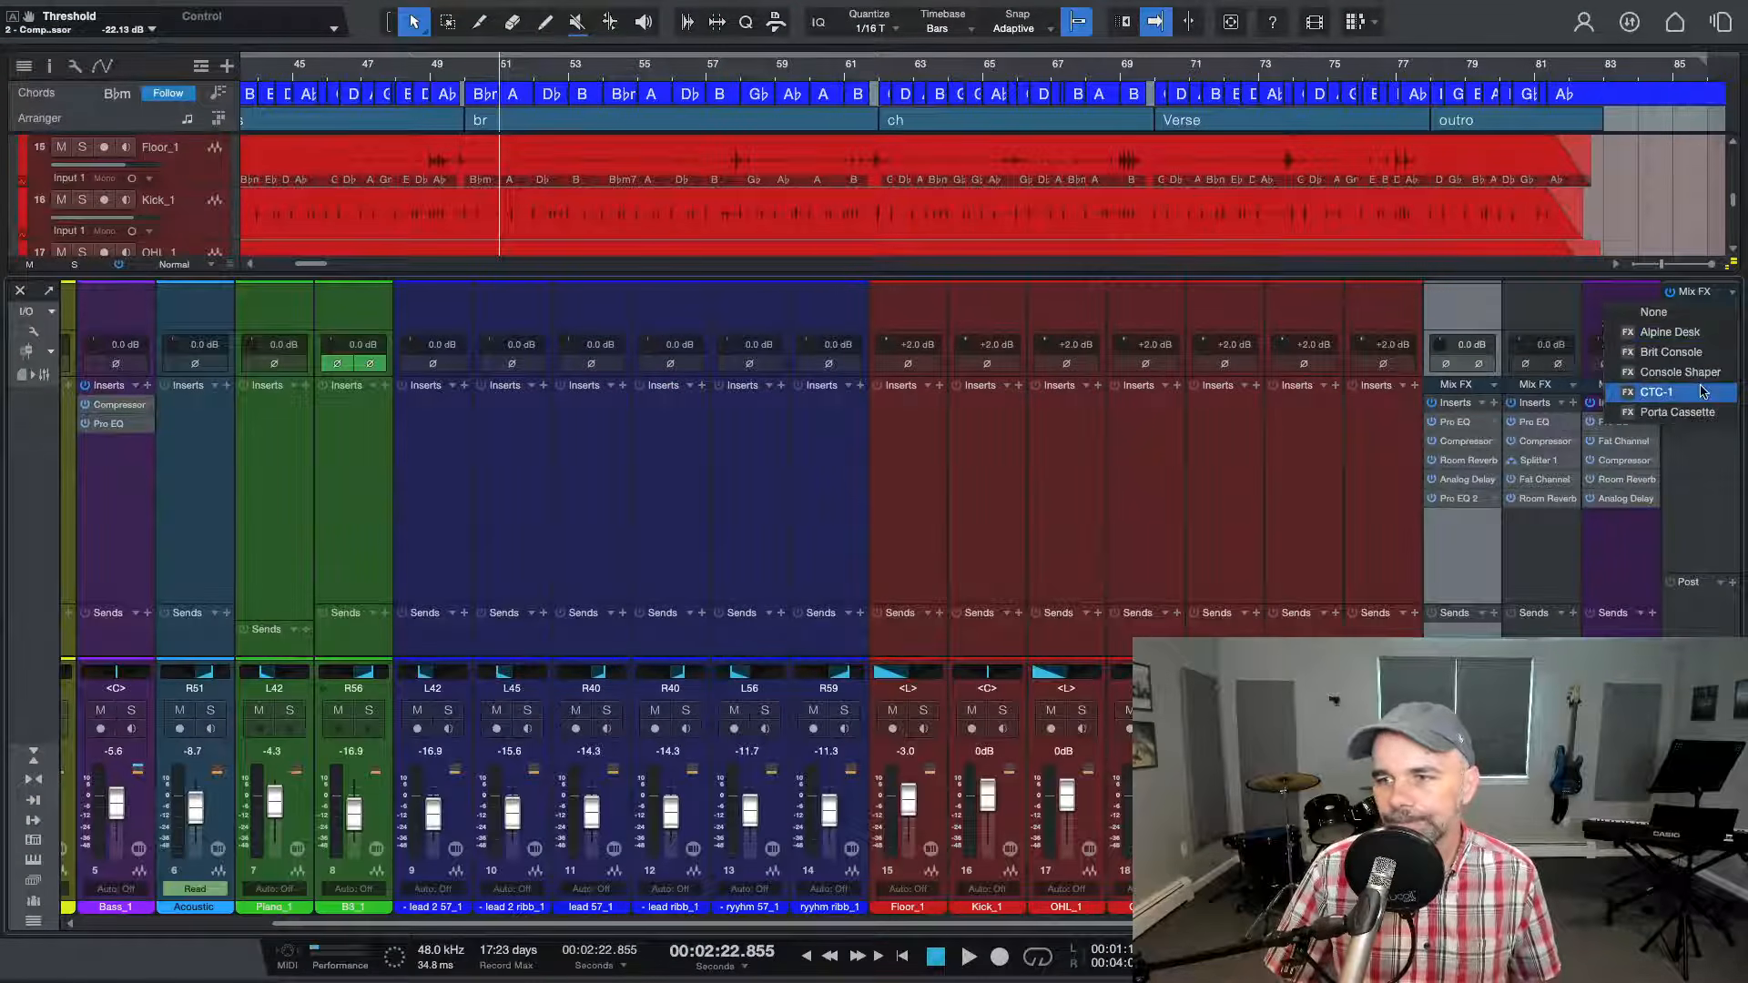
left_click(1655, 391)
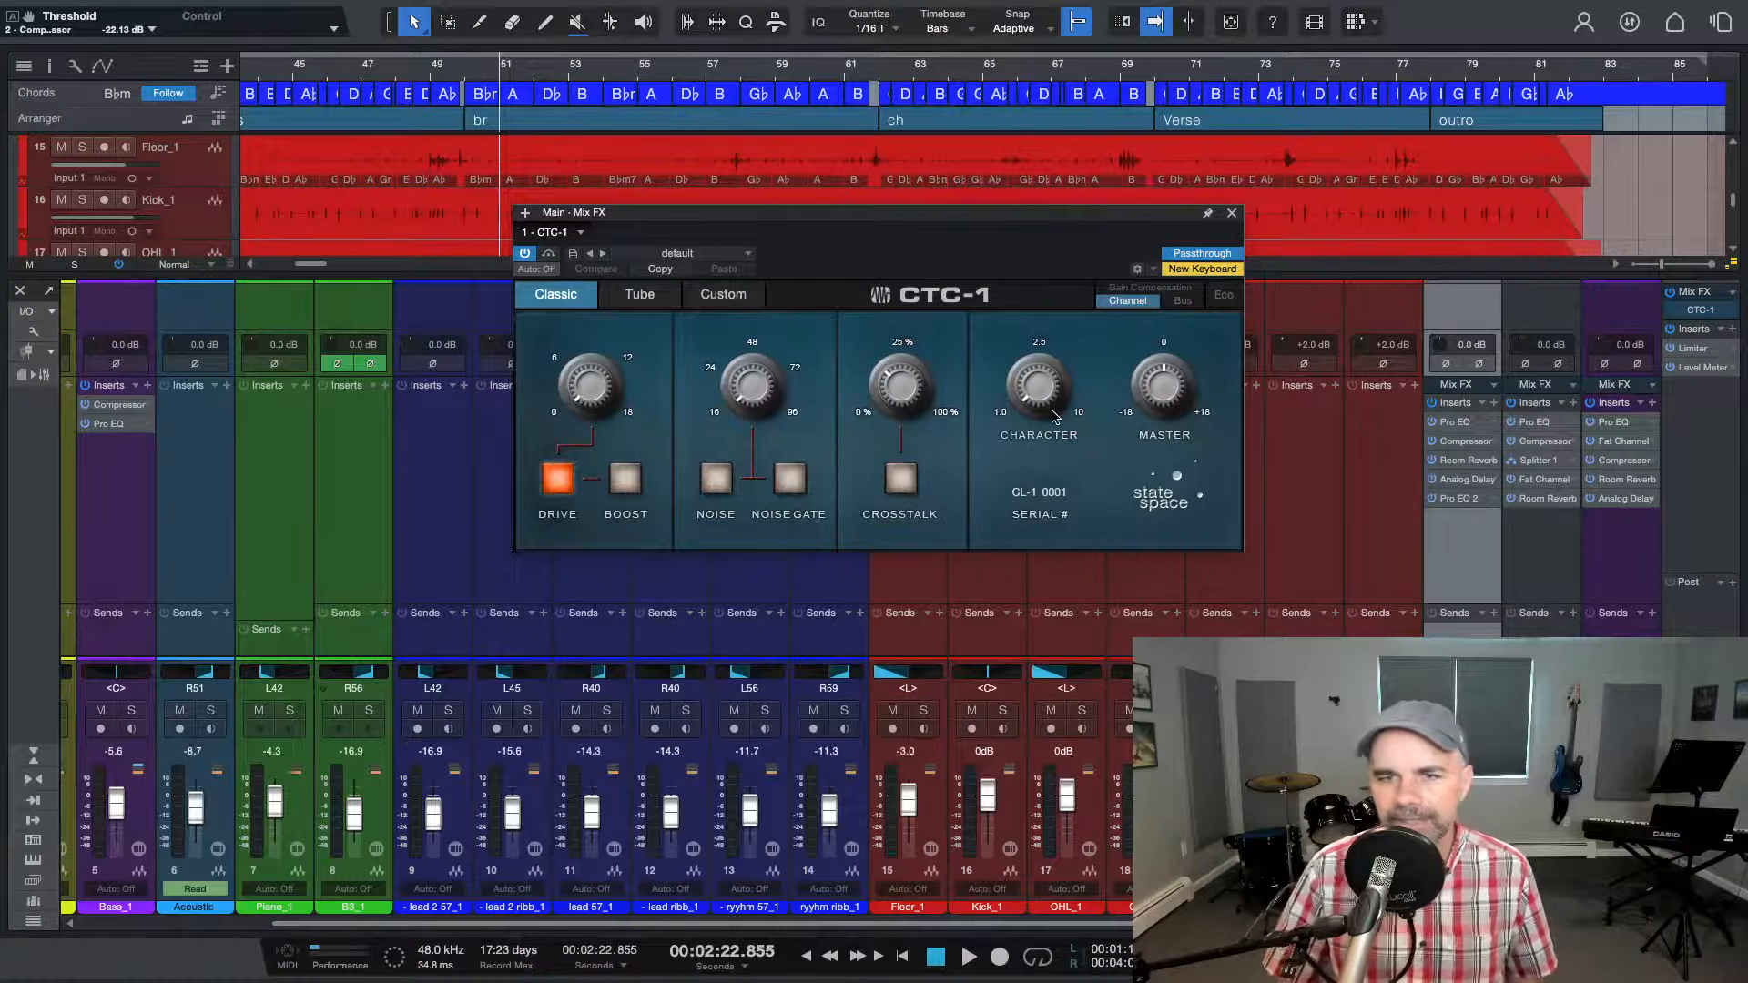
key("space")
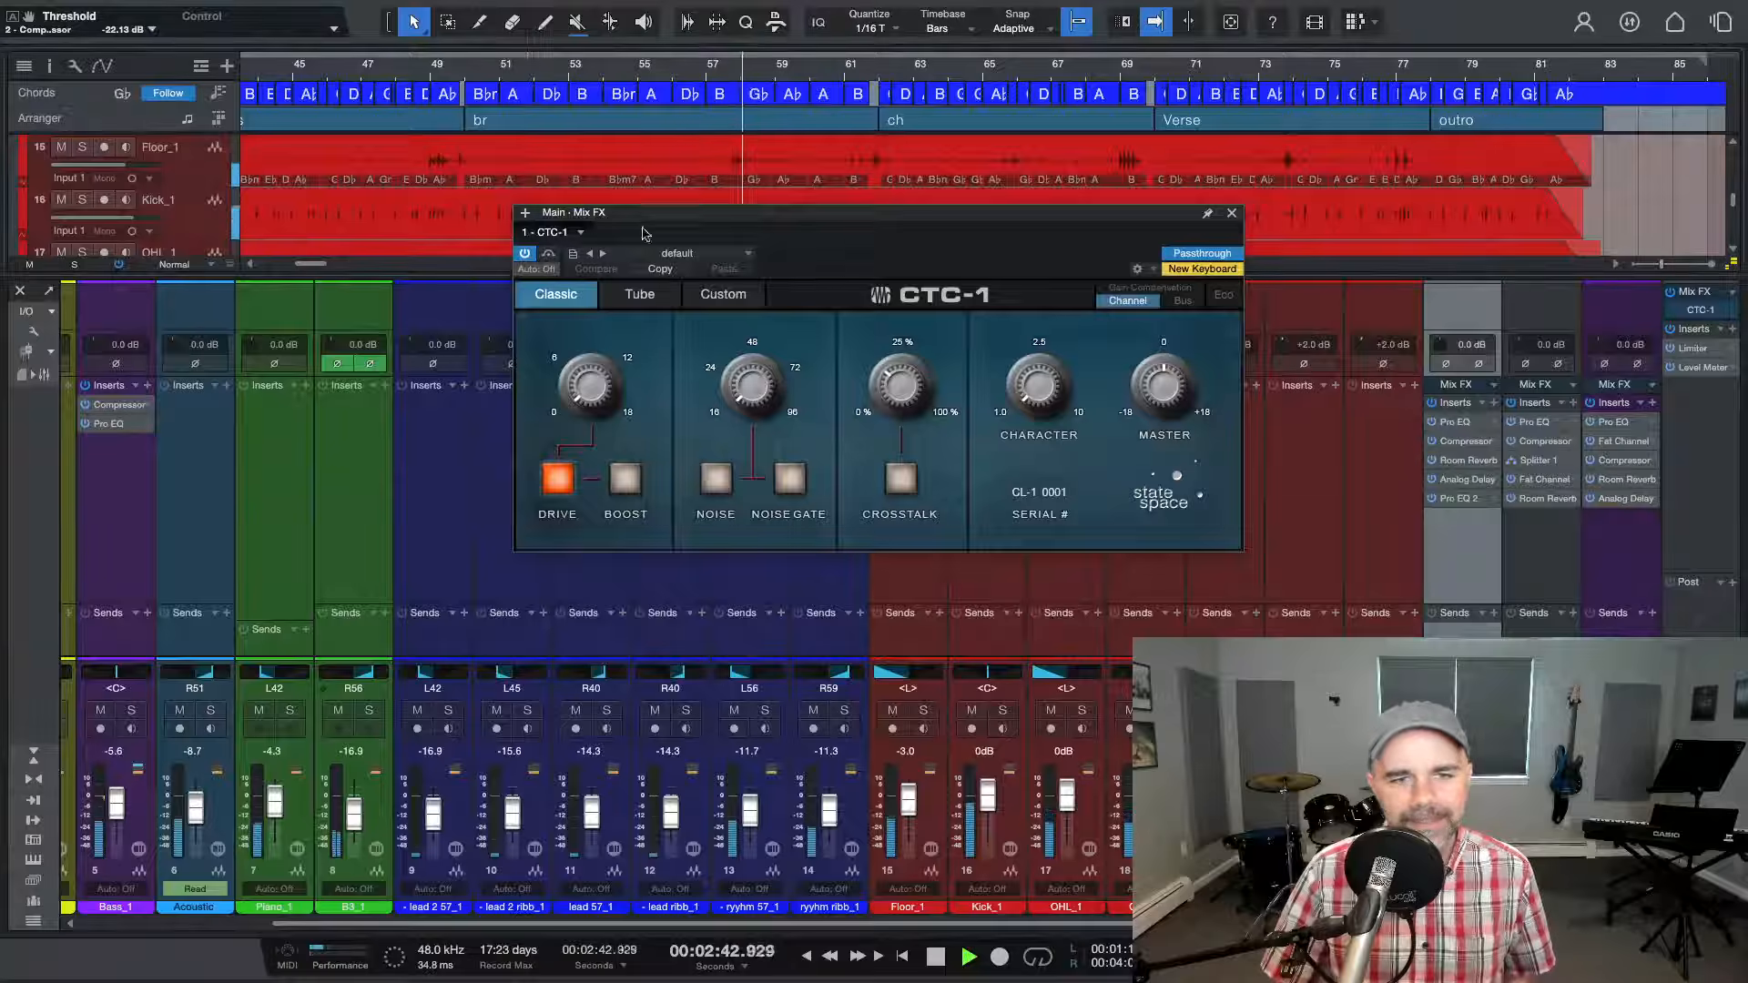
key("space")
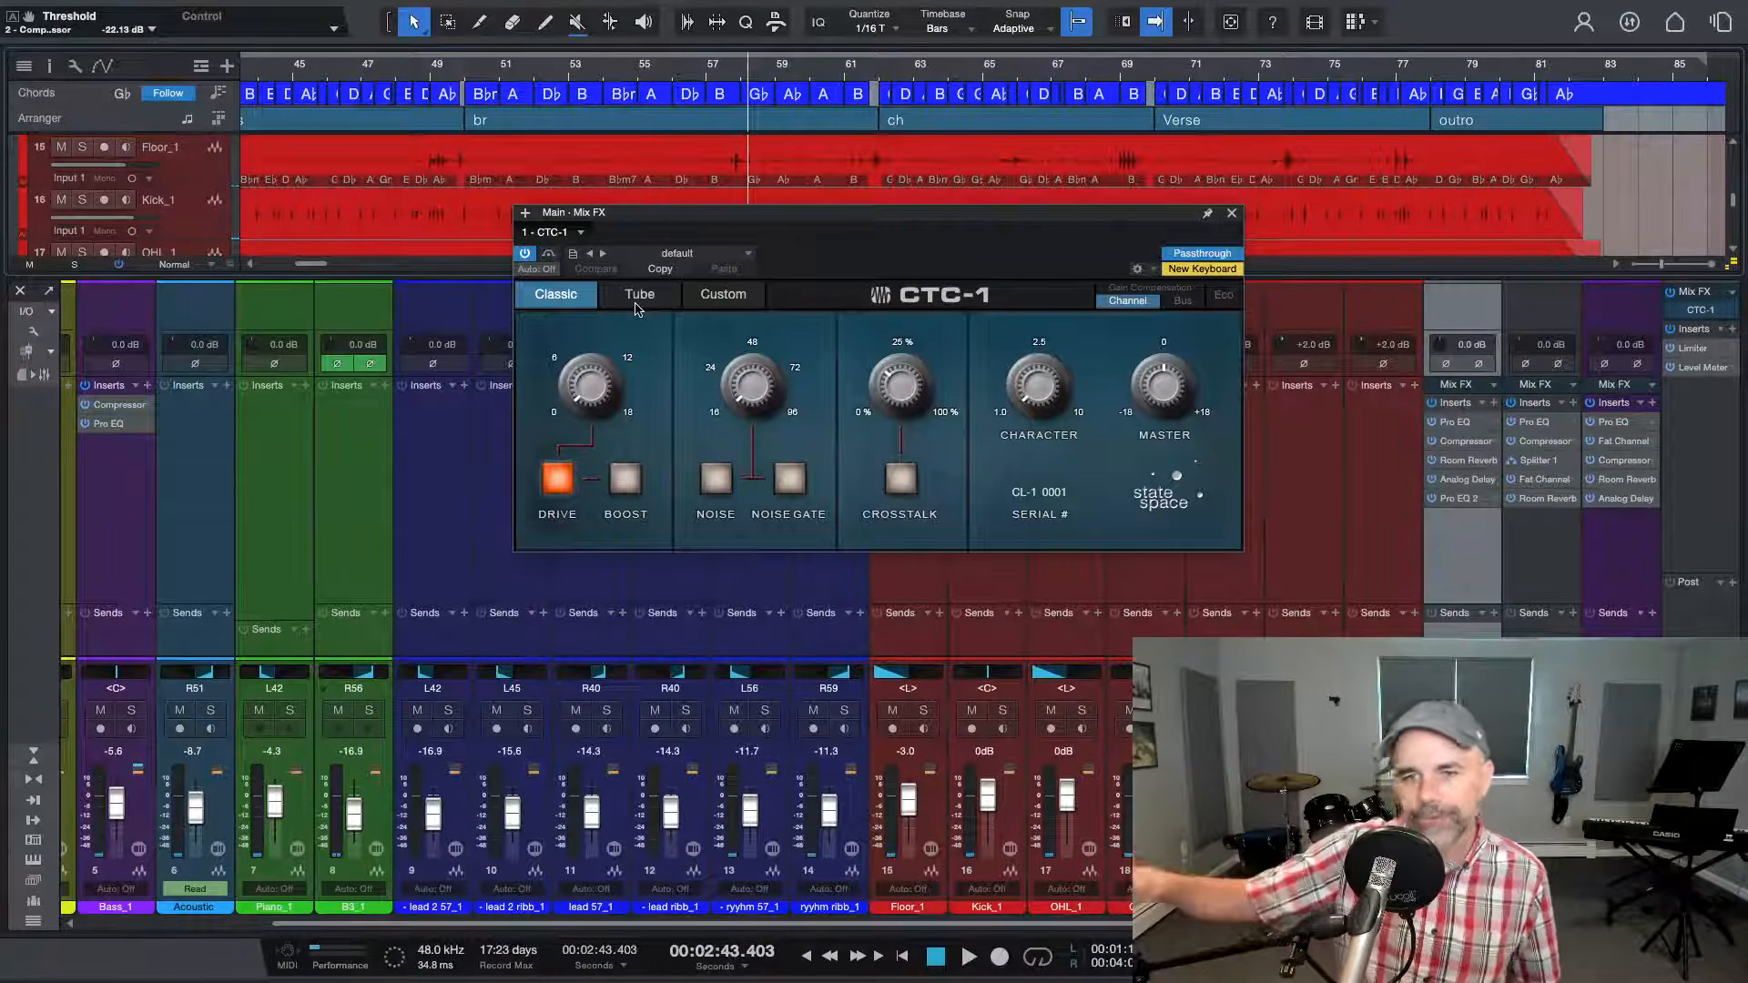
Compare the CTC-1's Tube, Classic and Custom preamp types while the full mix plays into the chorus
left_click(639, 294)
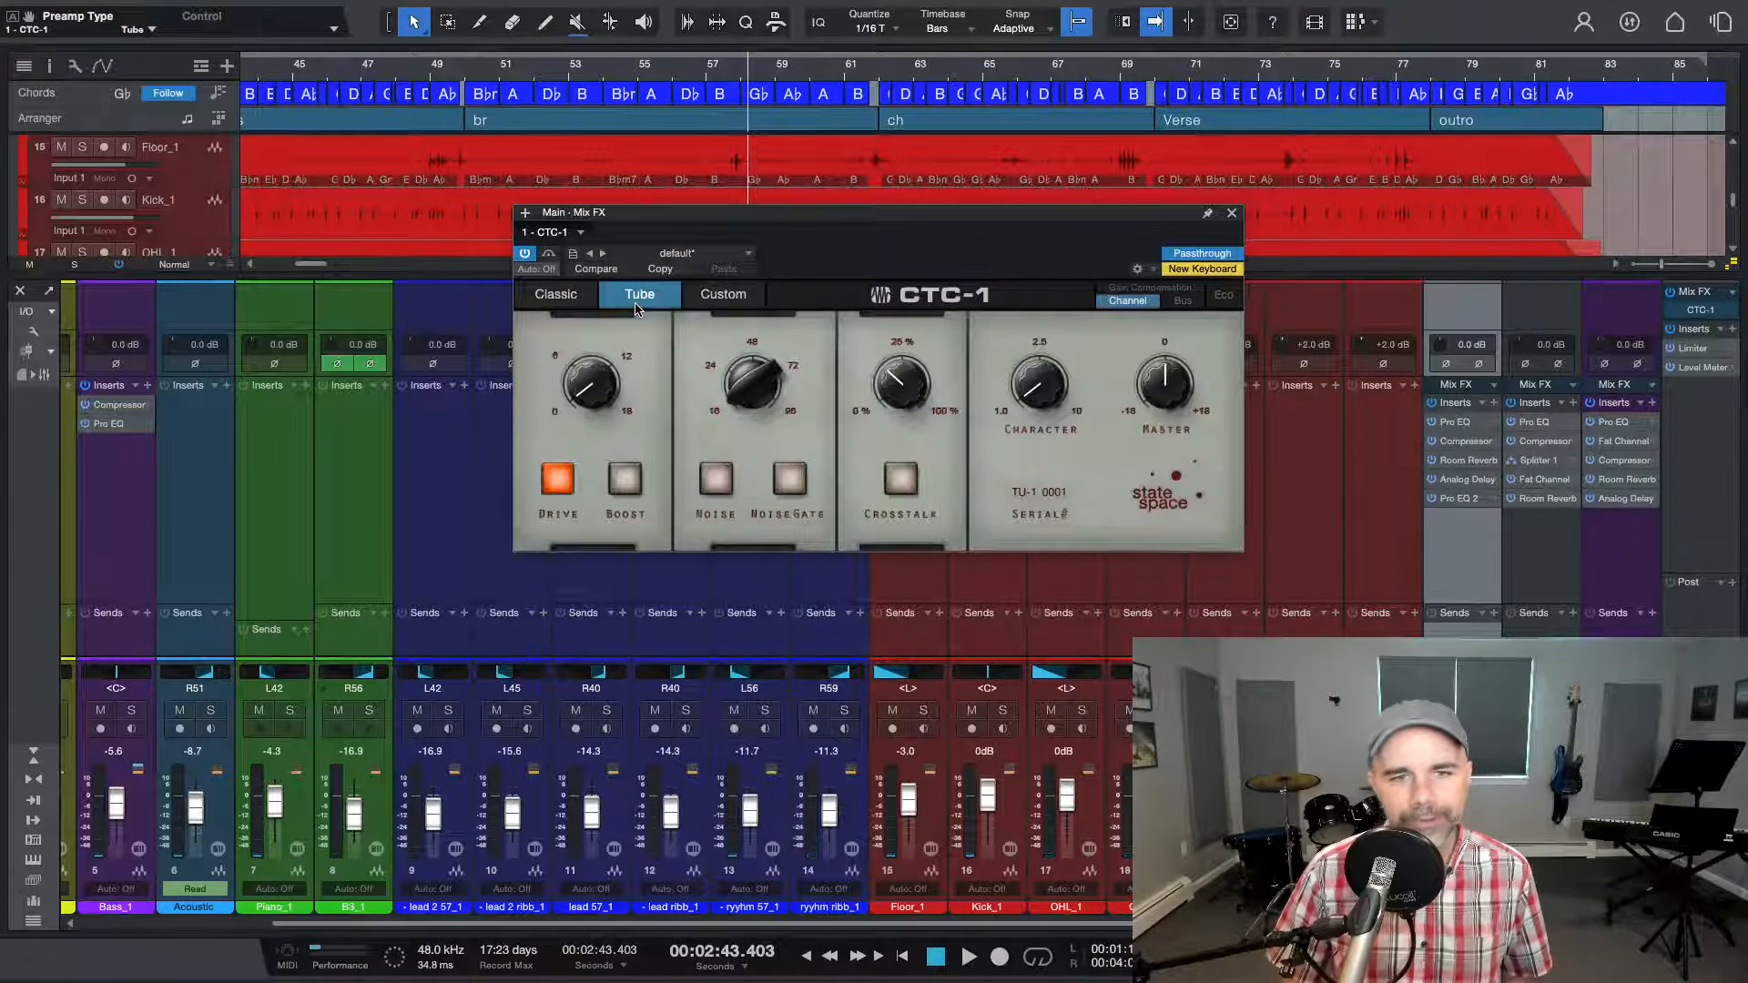
key("space")
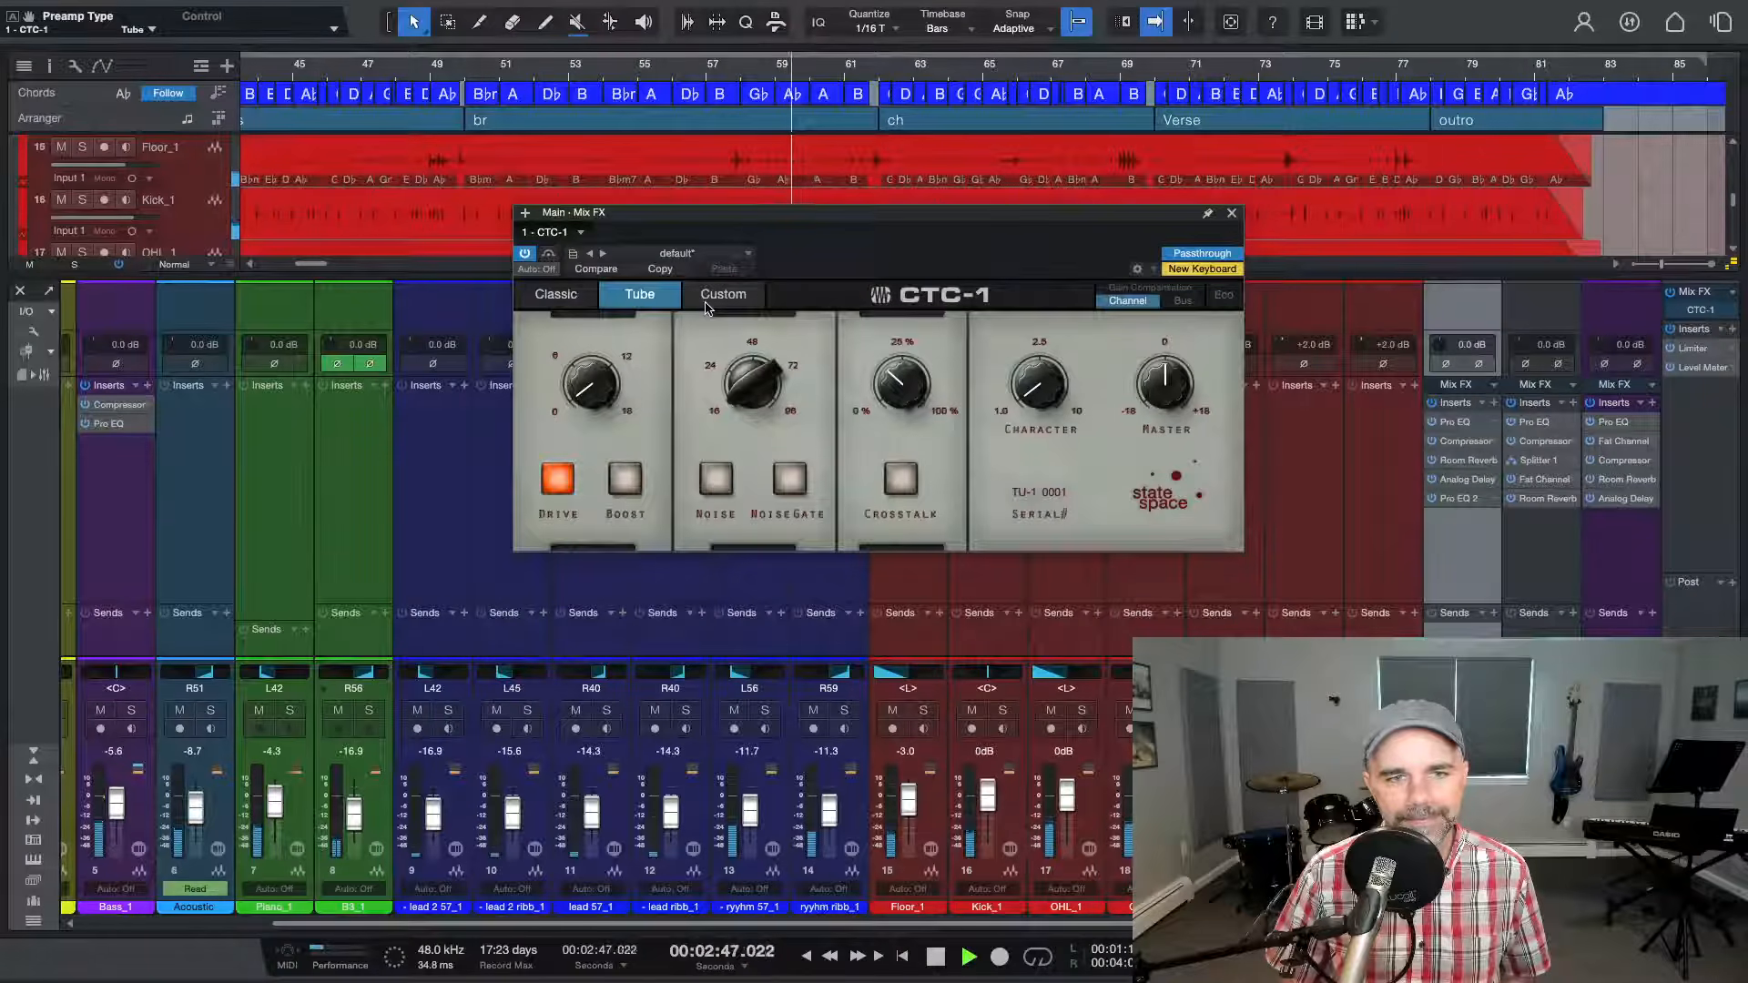
left_click(552, 304)
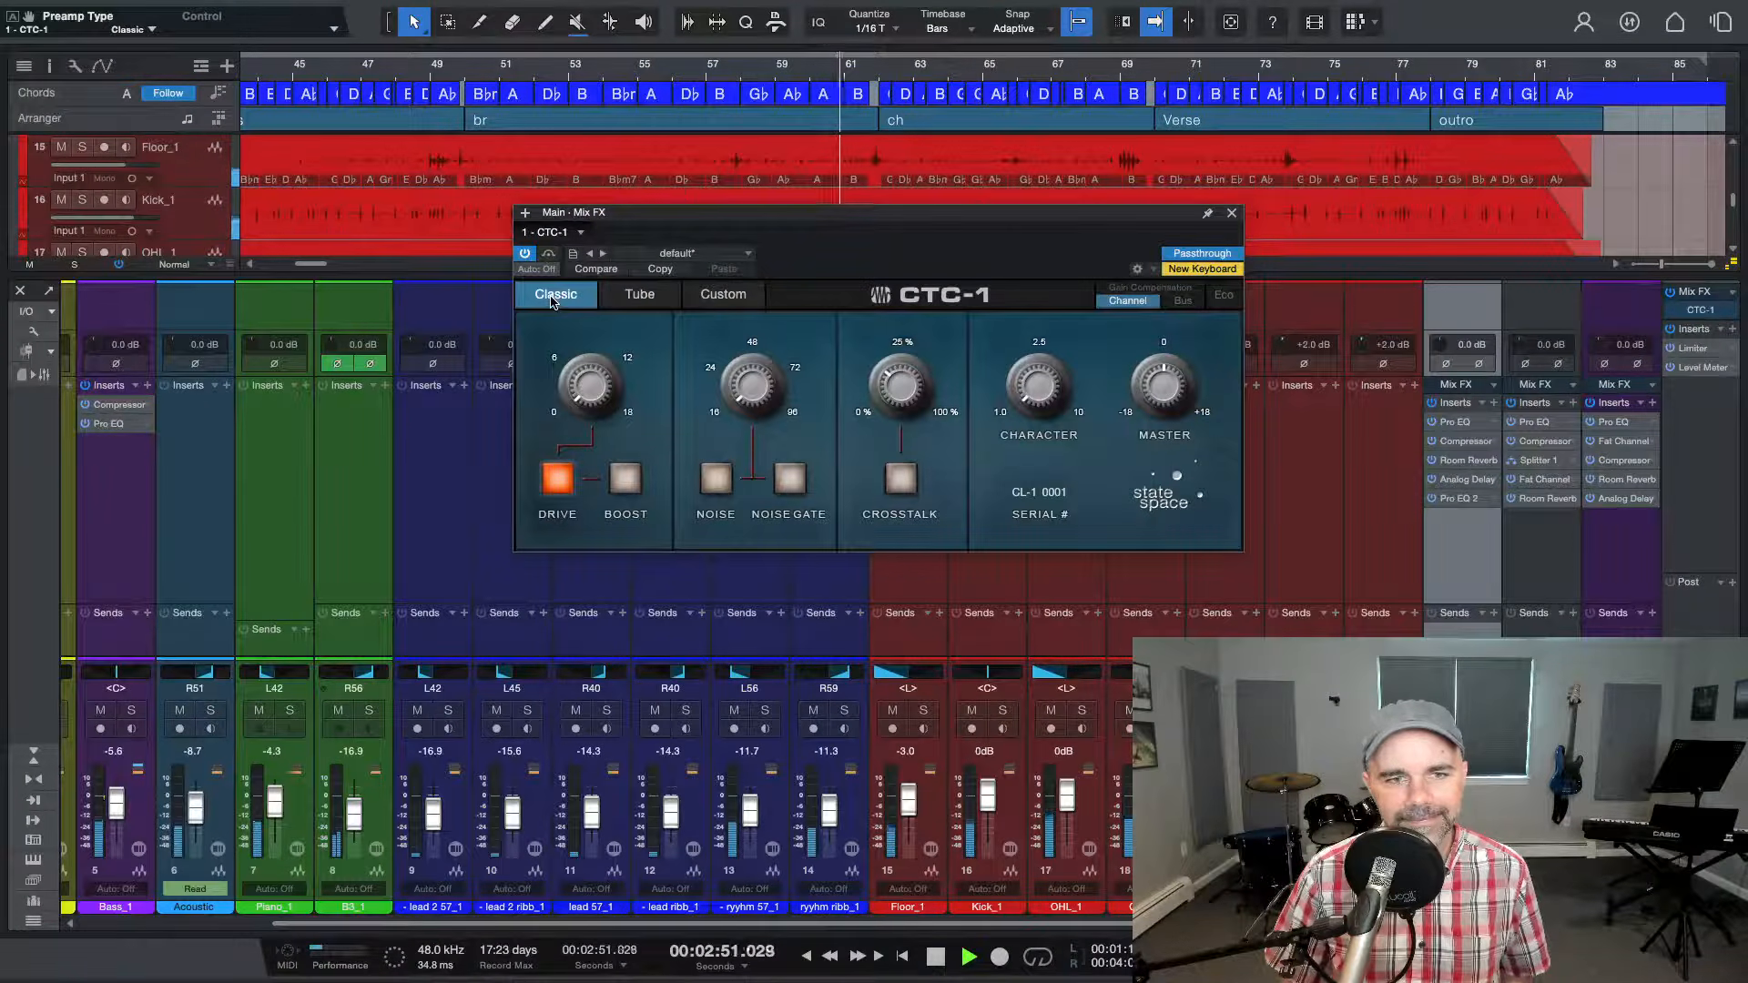
left_click(723, 294)
key("space")
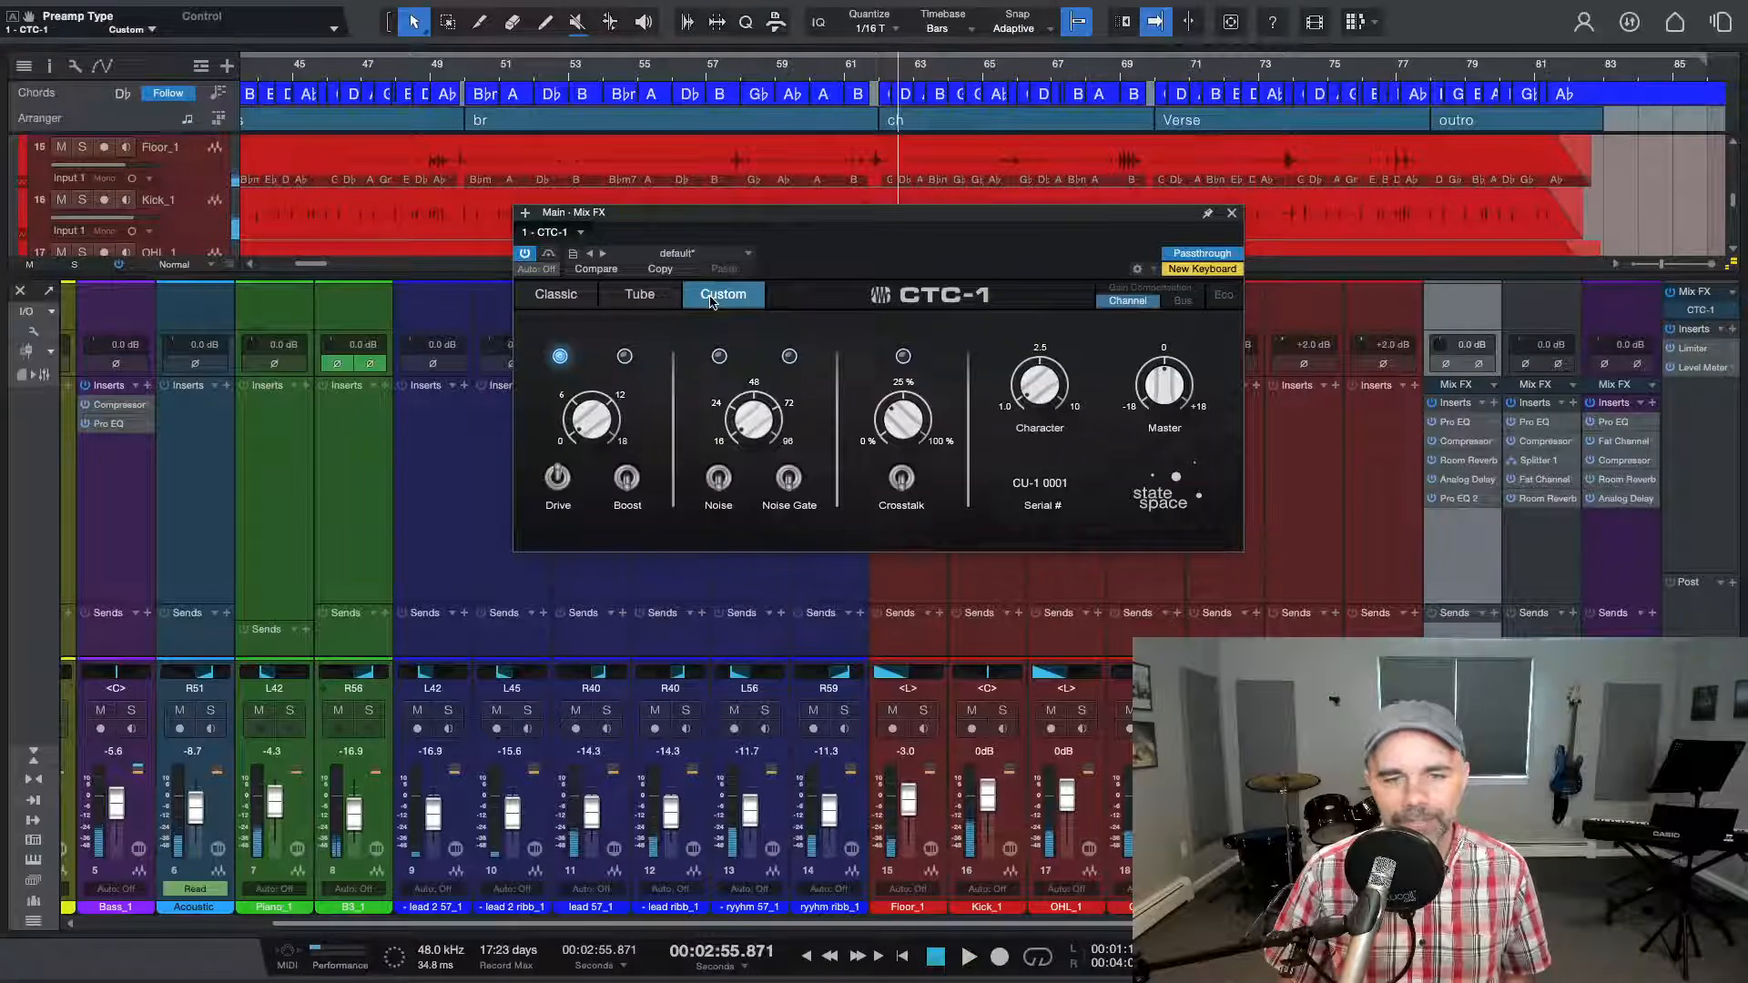
key("space")
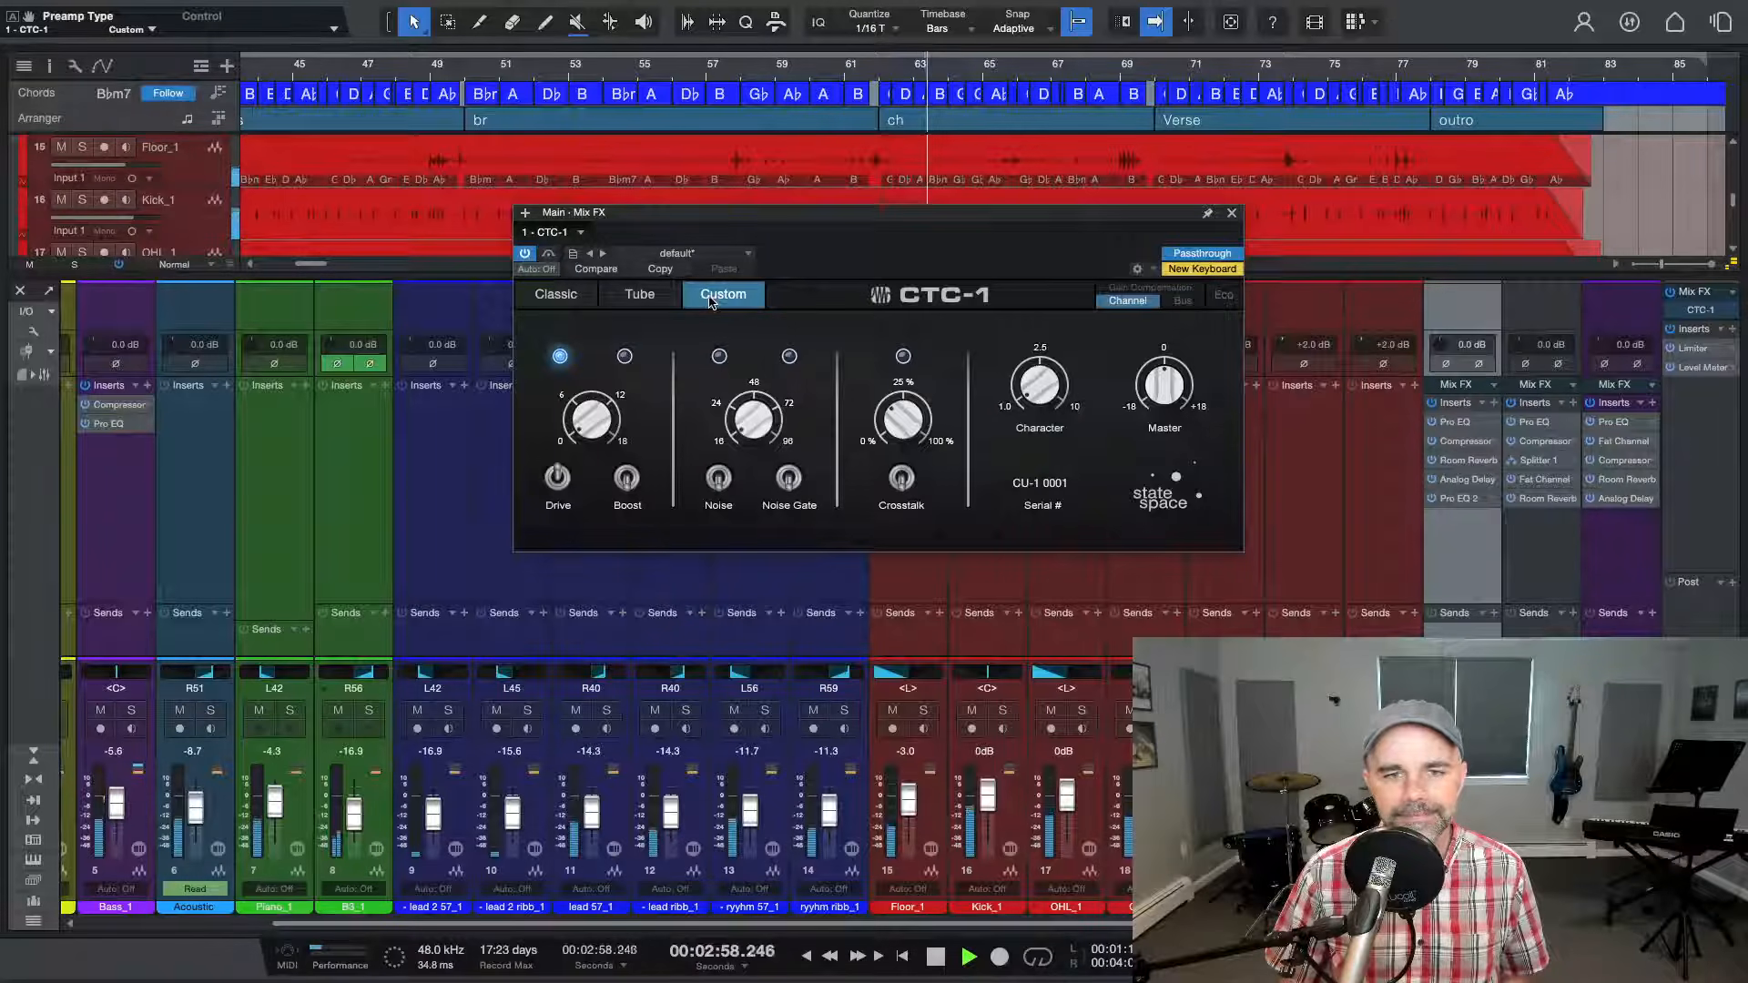
key("space")
Compare the CTC-1's Tube and Classic preamp types over the chorus, leave Tube selected and close the plug-in
left_click(640, 294)
key("space")
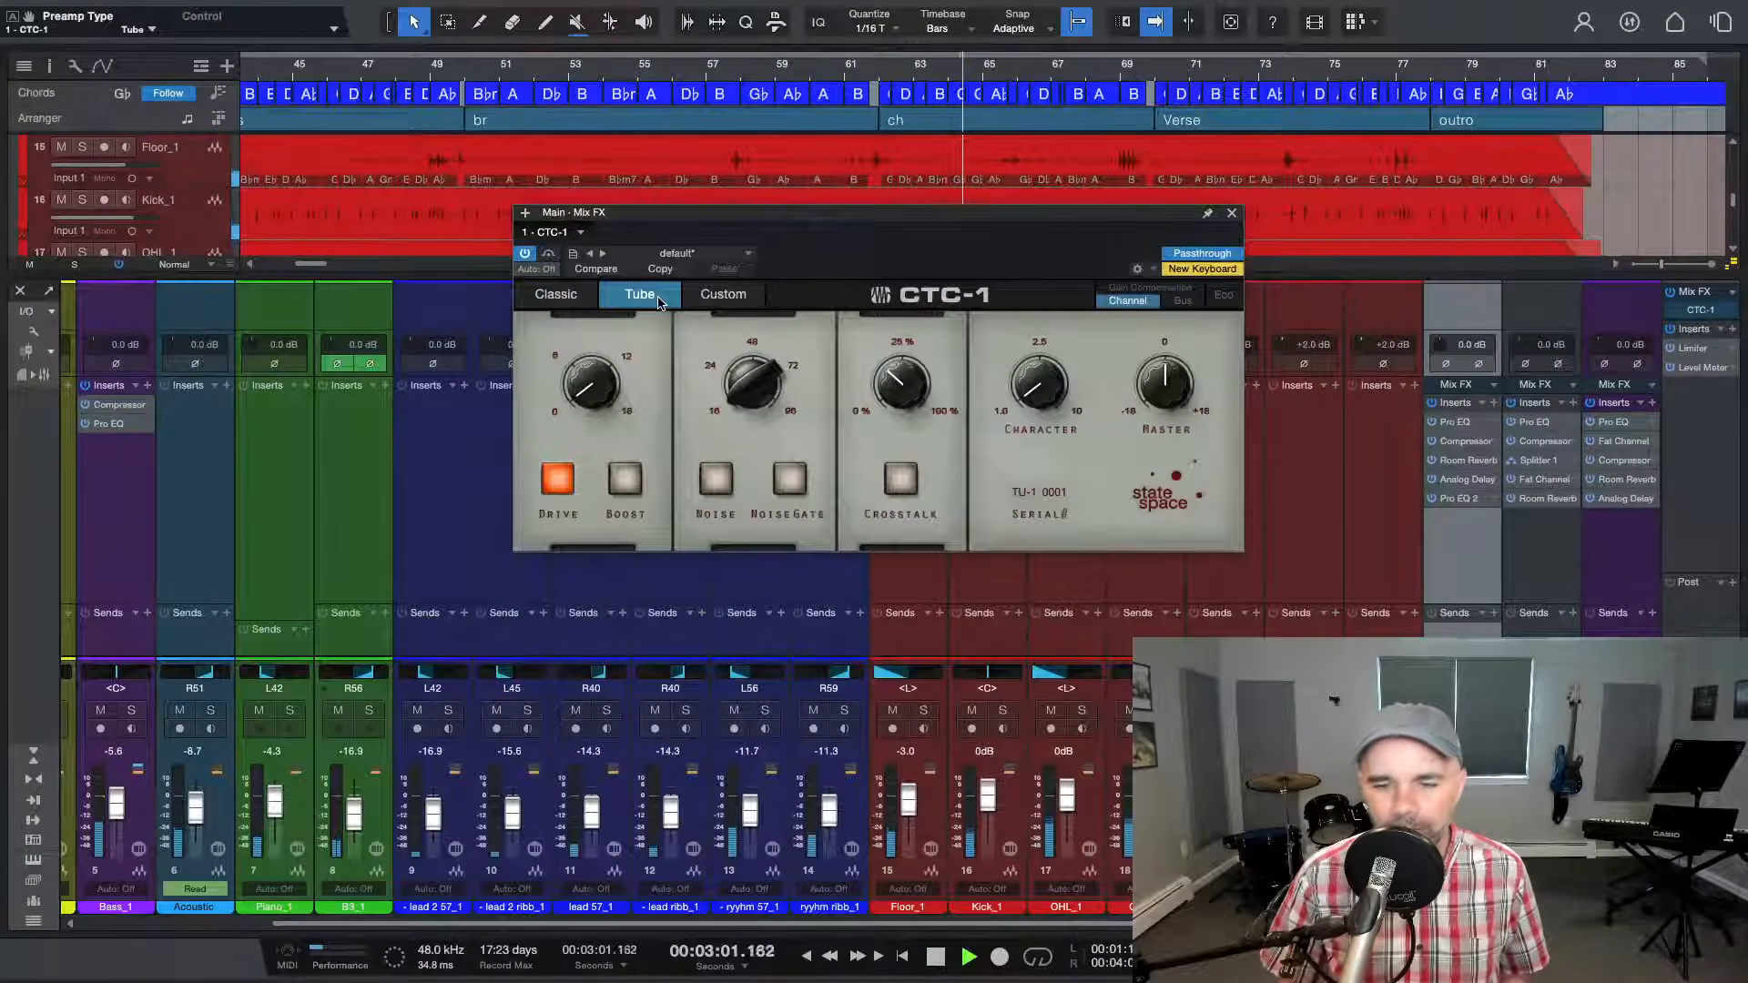
left_click(559, 296)
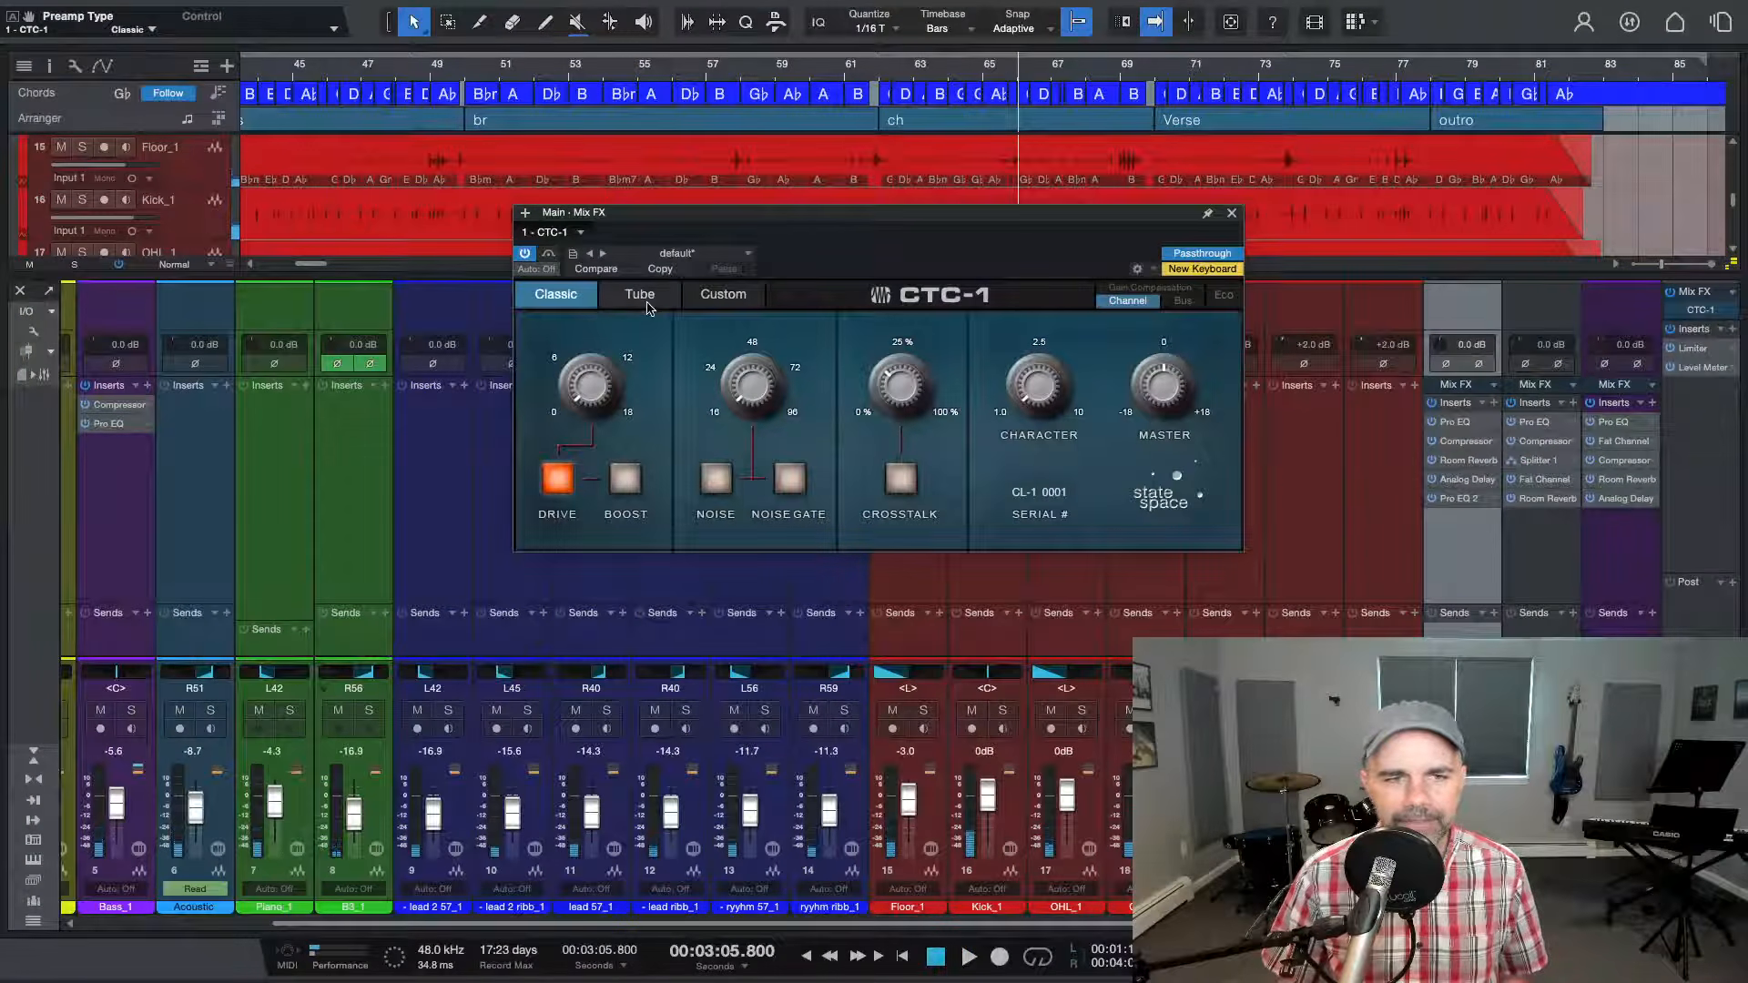
key("space")
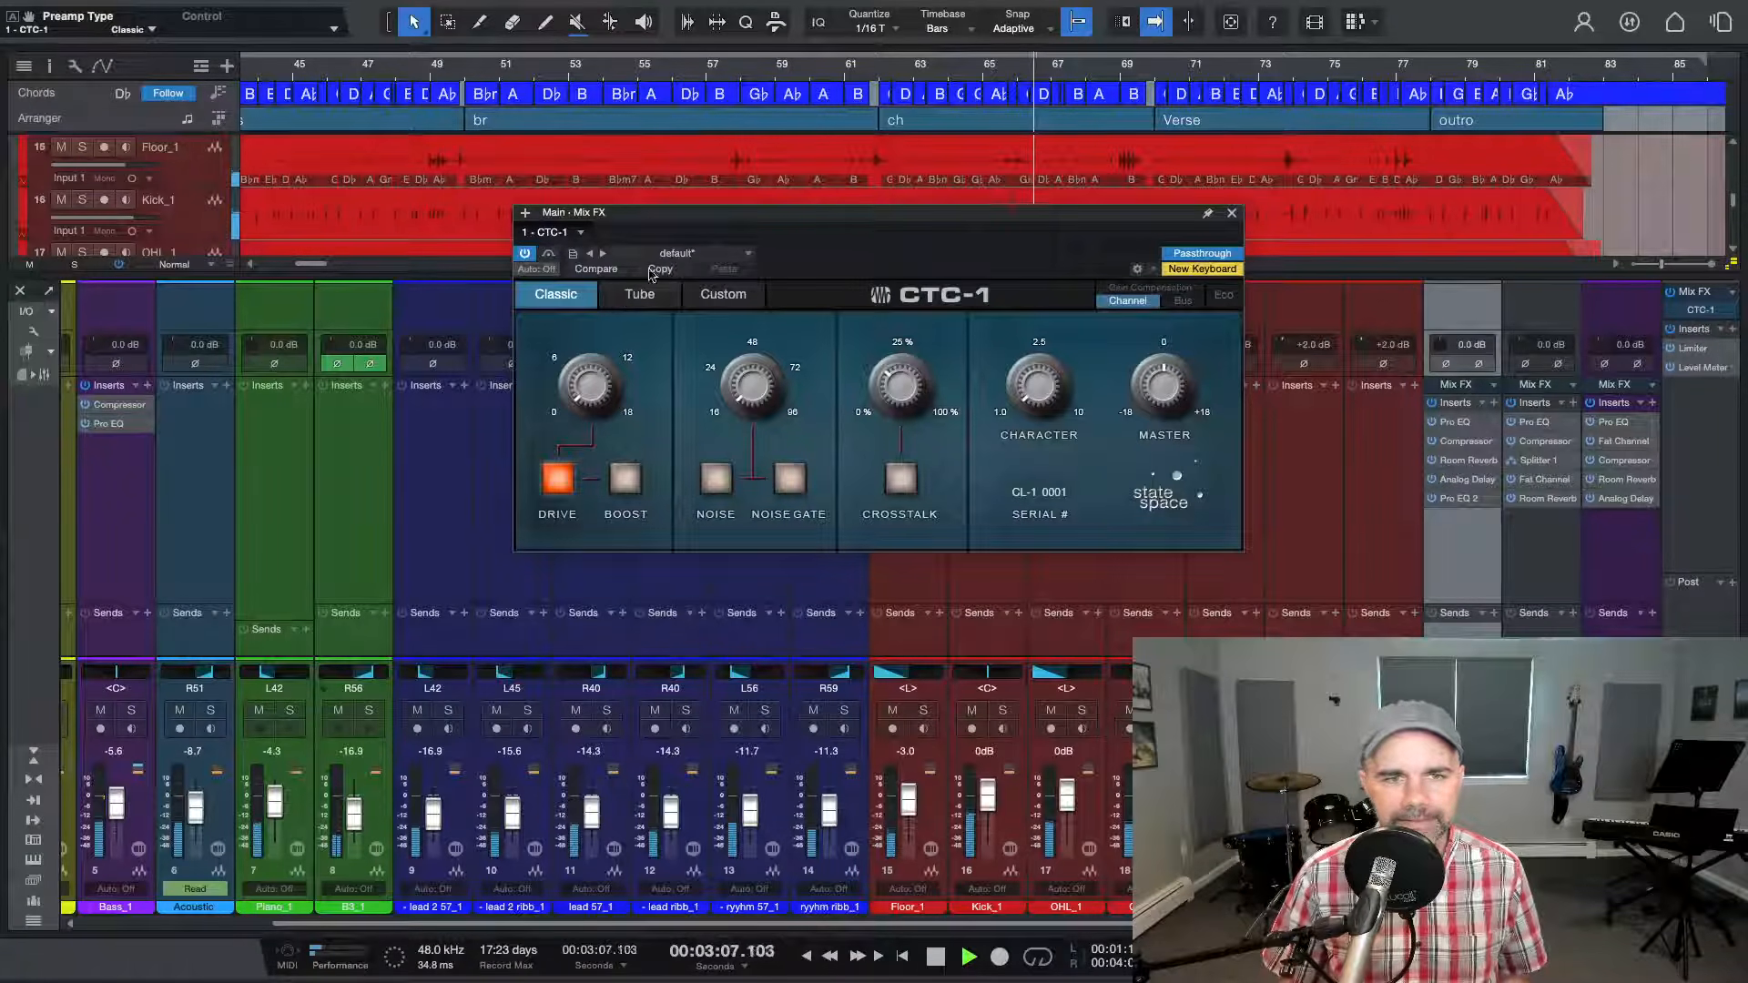
left_click(639, 294)
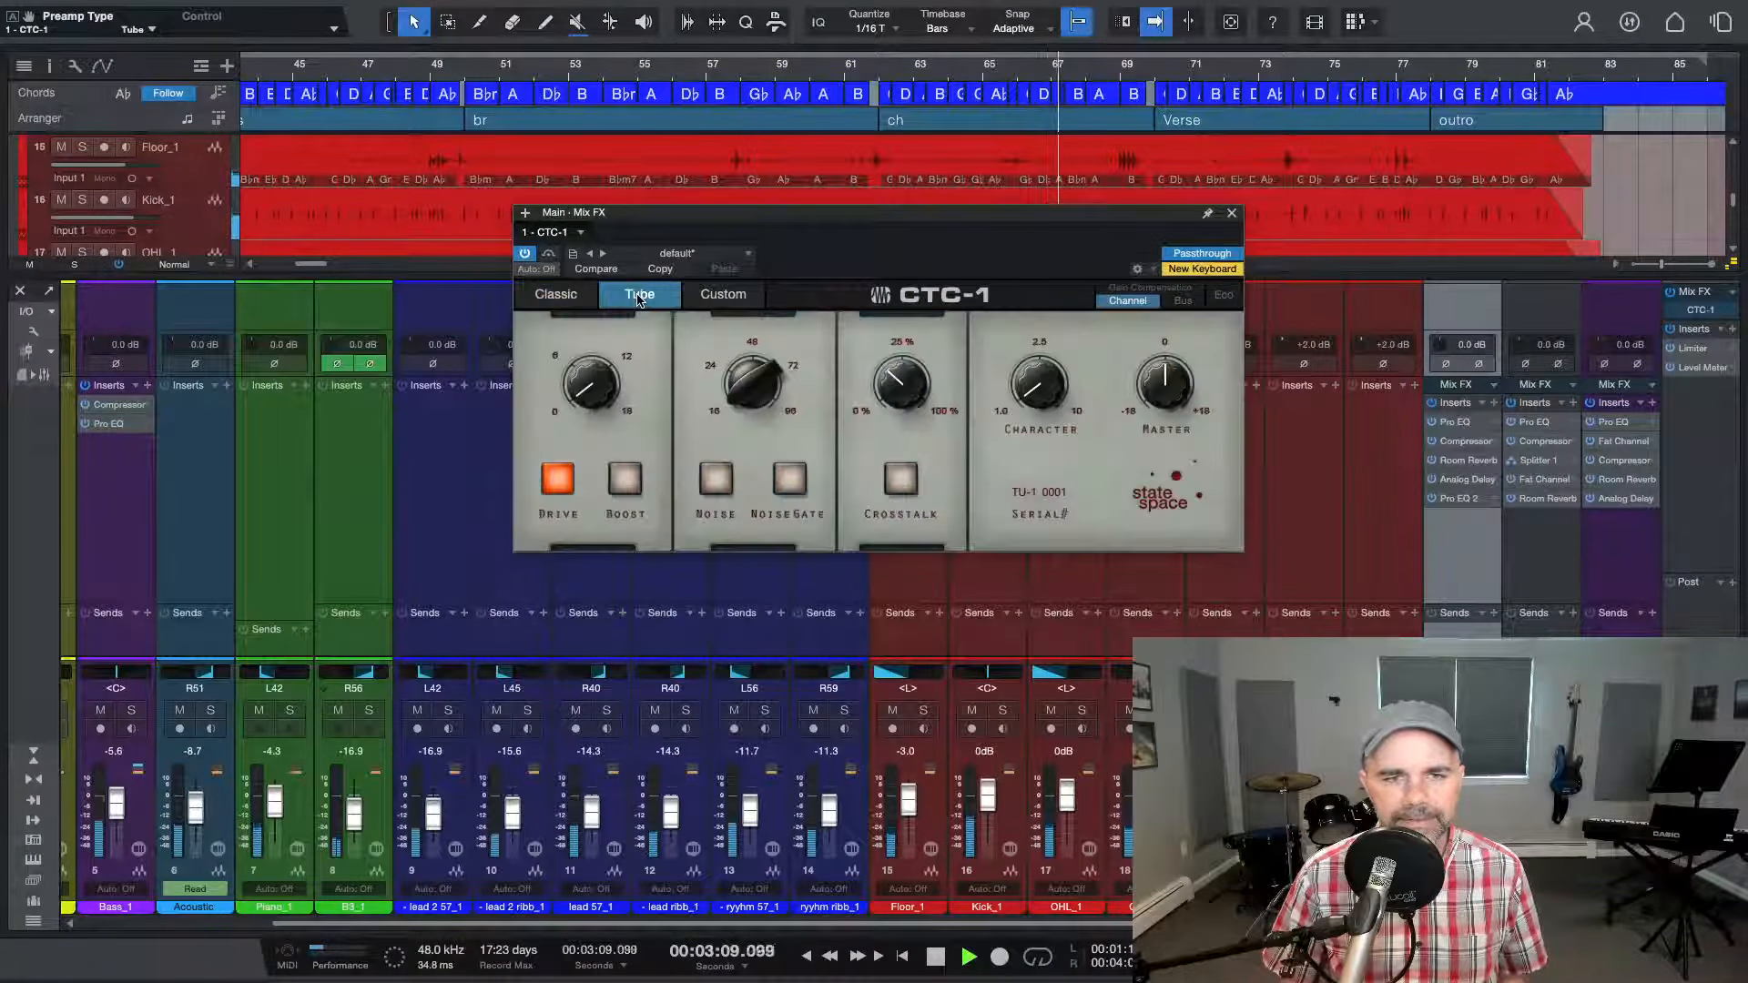
key("space")
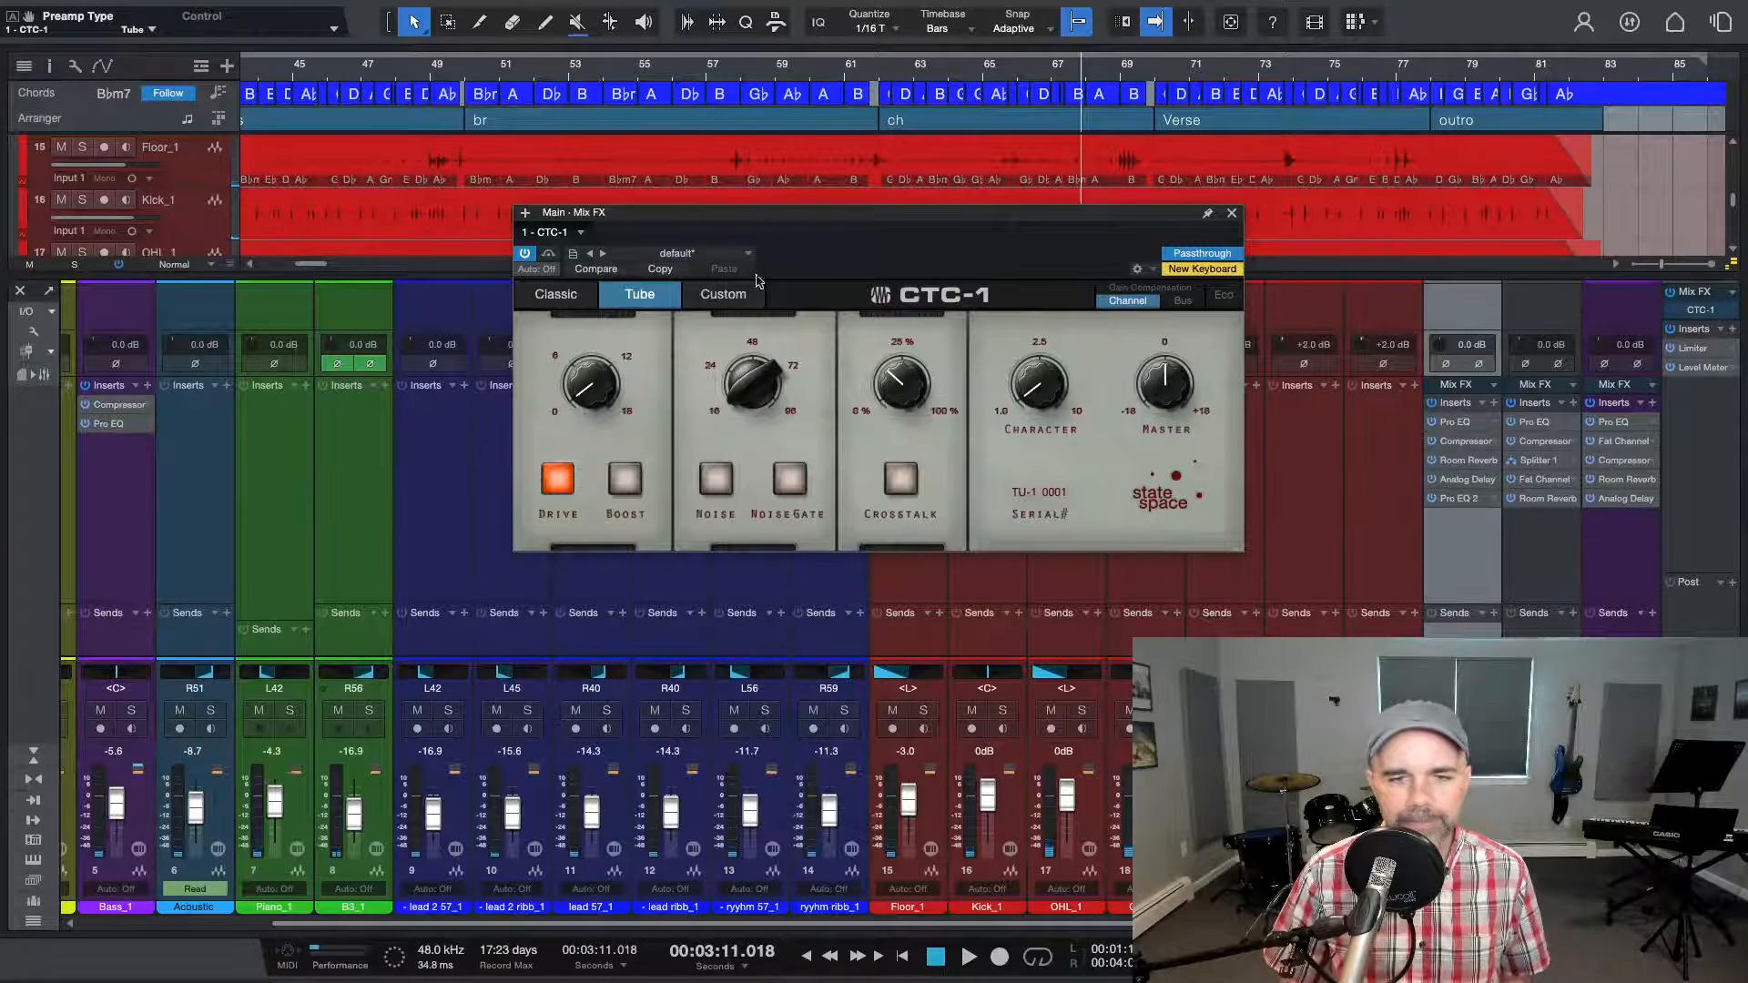
left_click(1232, 214)
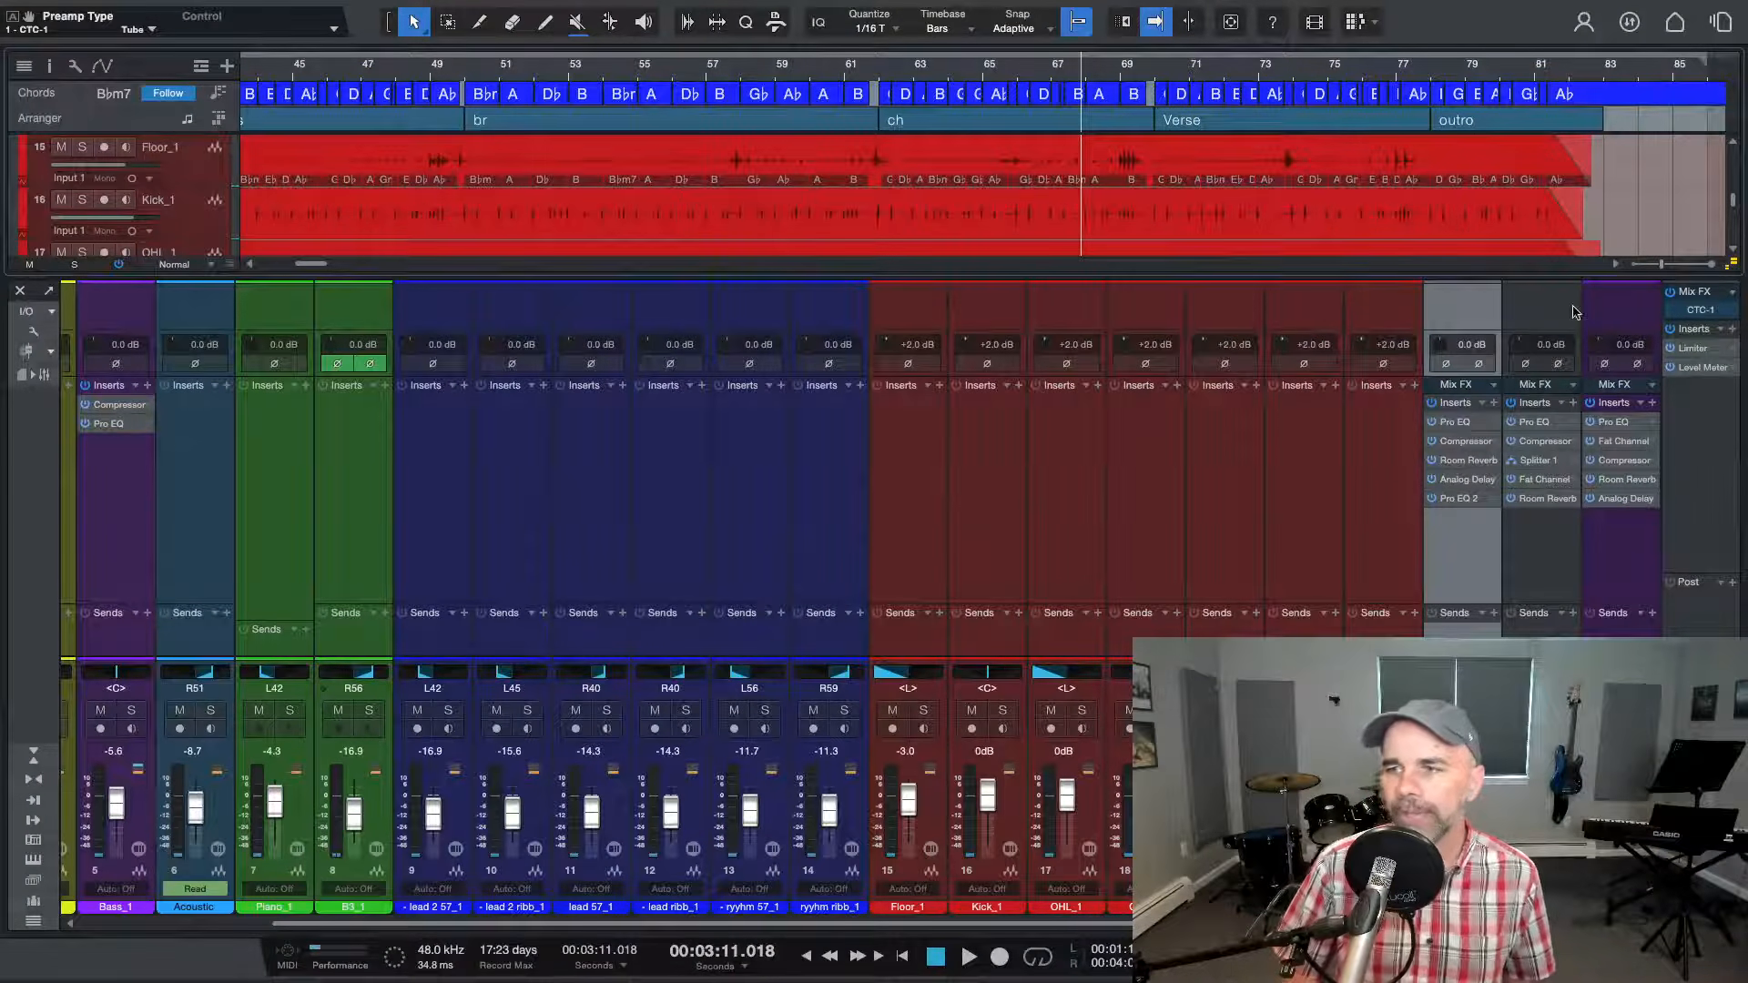
Review the Mix FX available on the main output, then open its Limiter and play the mix to check the limiting
left_click(1734, 293)
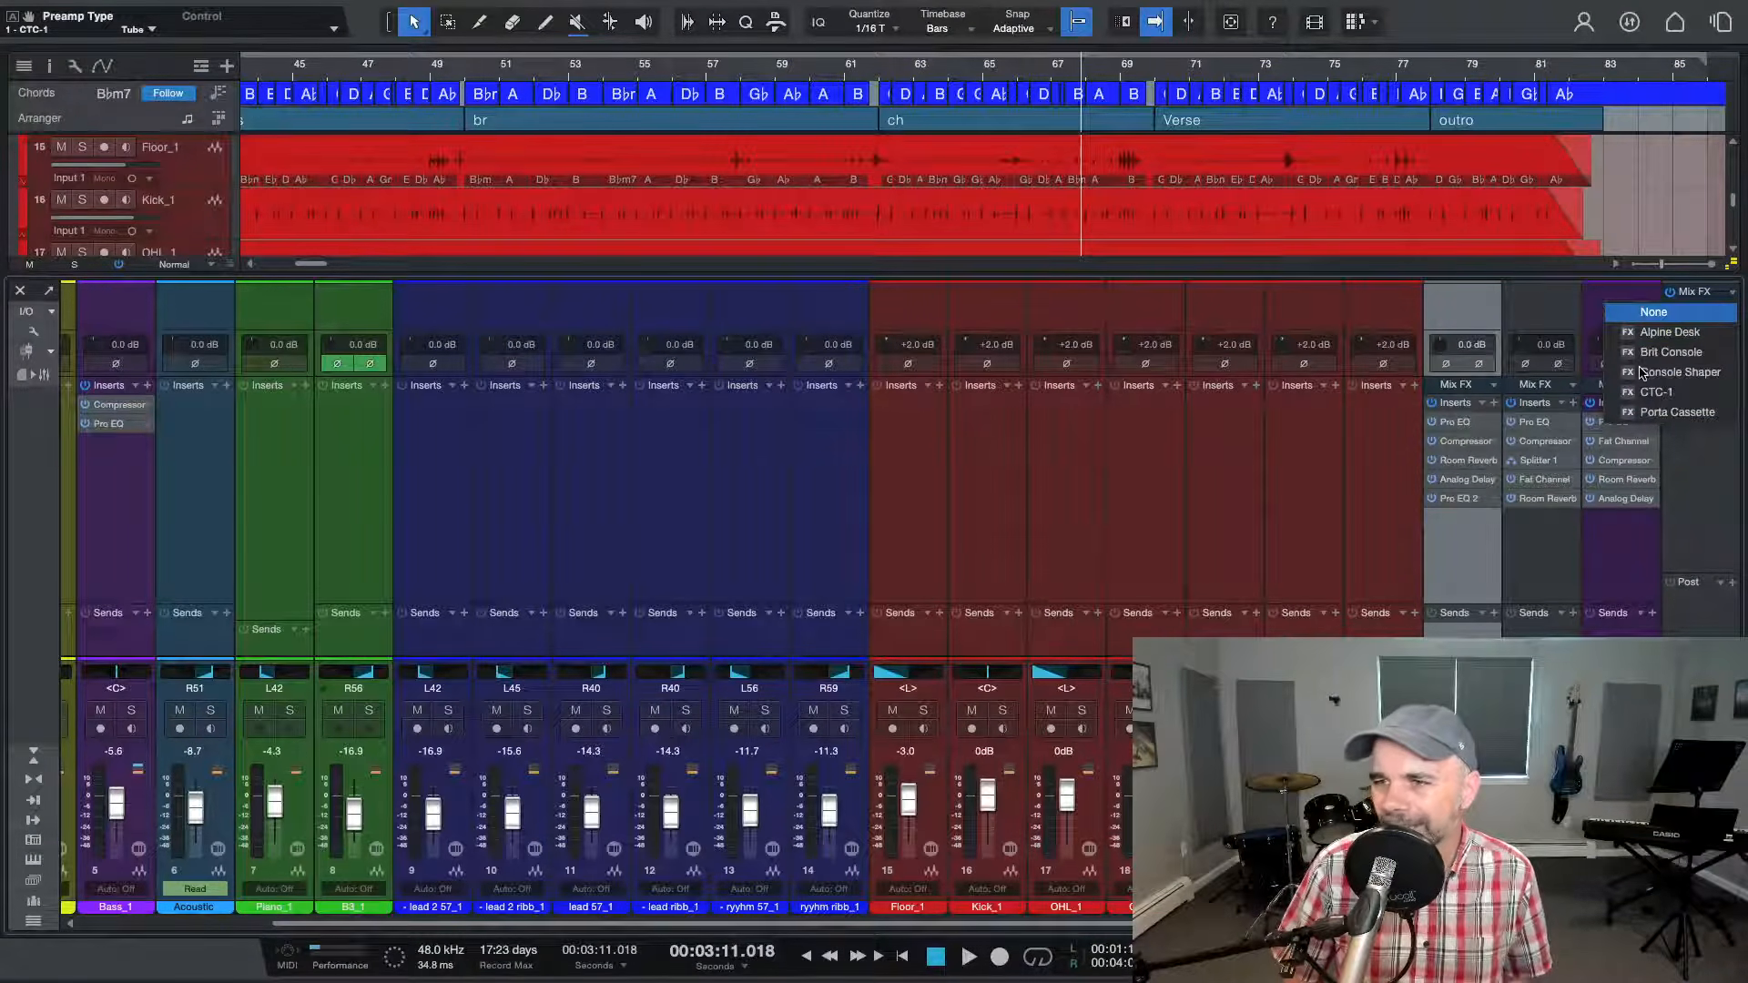
left_click(1569, 313)
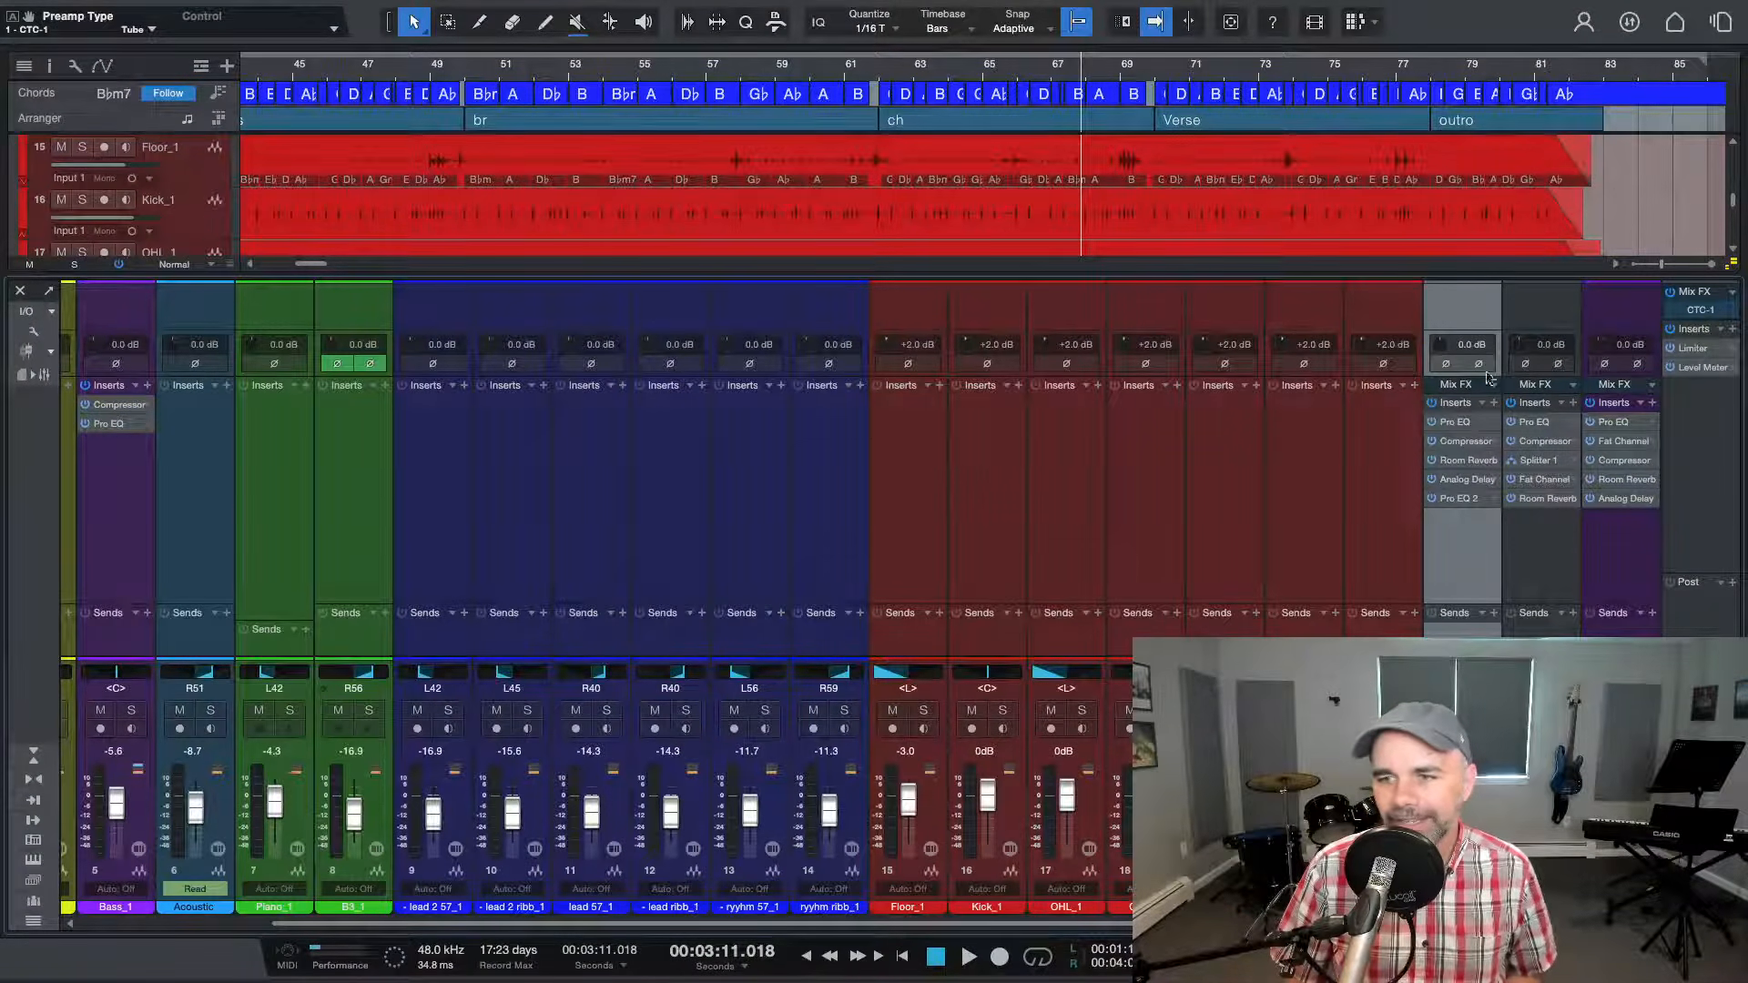
left_click(1732, 350)
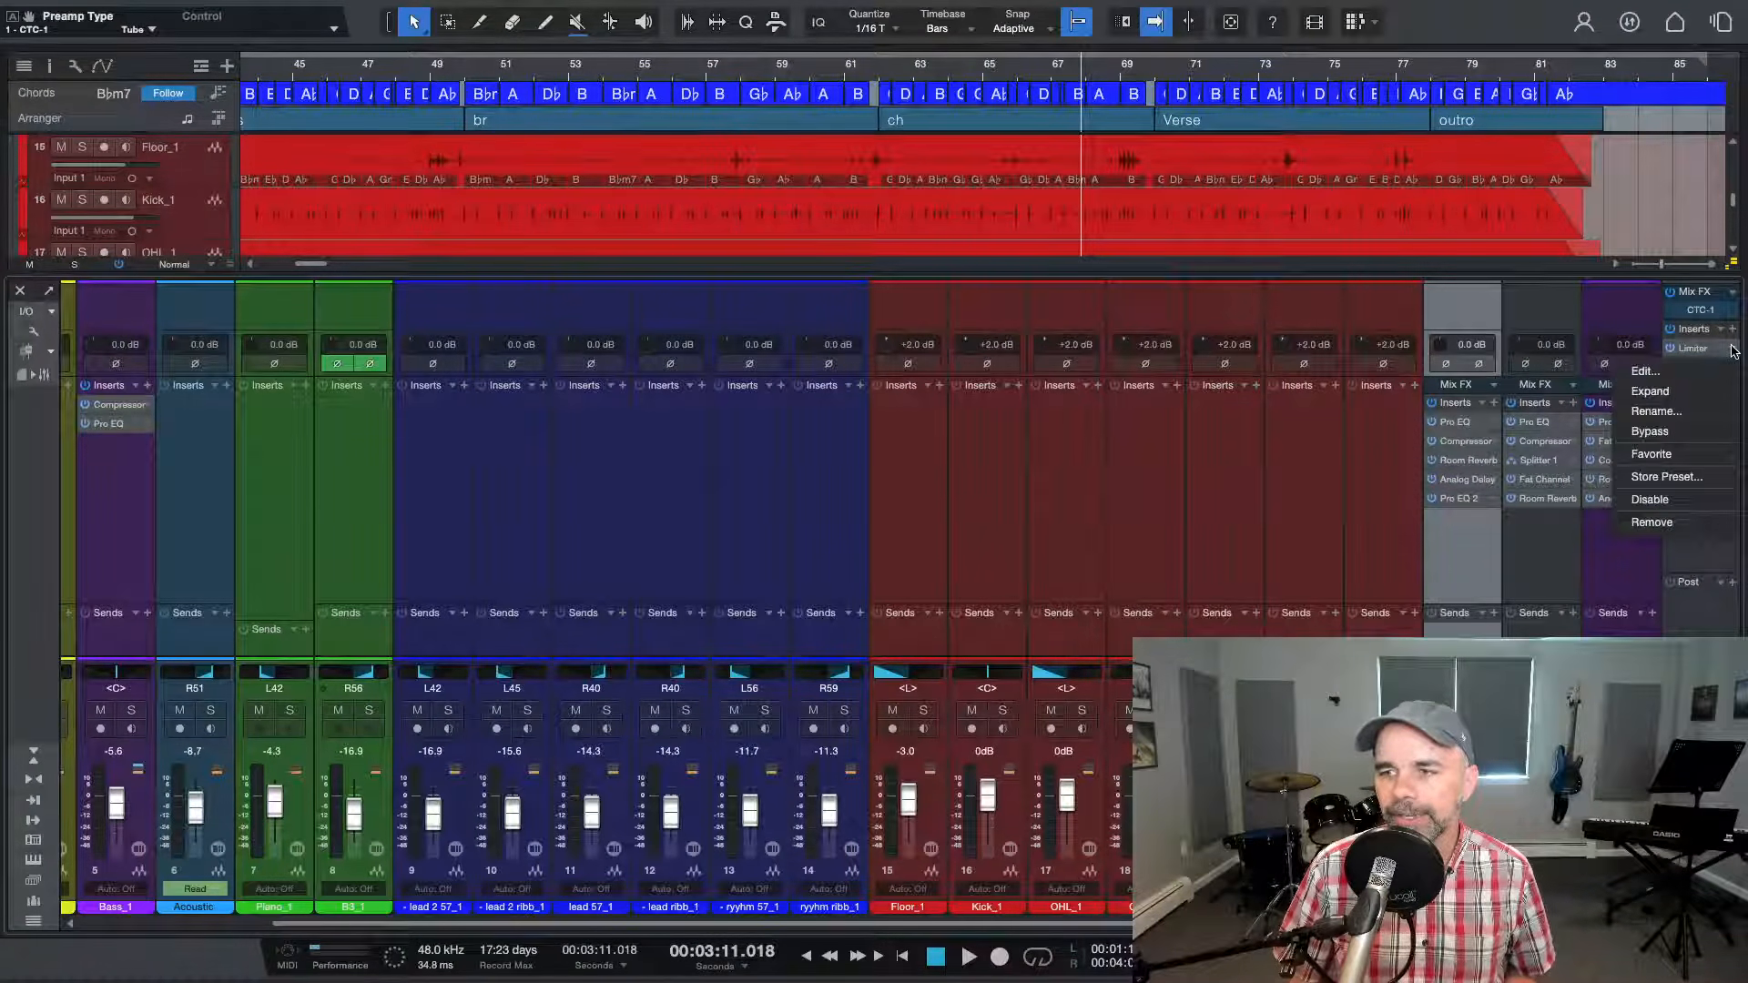
left_click(1644, 371)
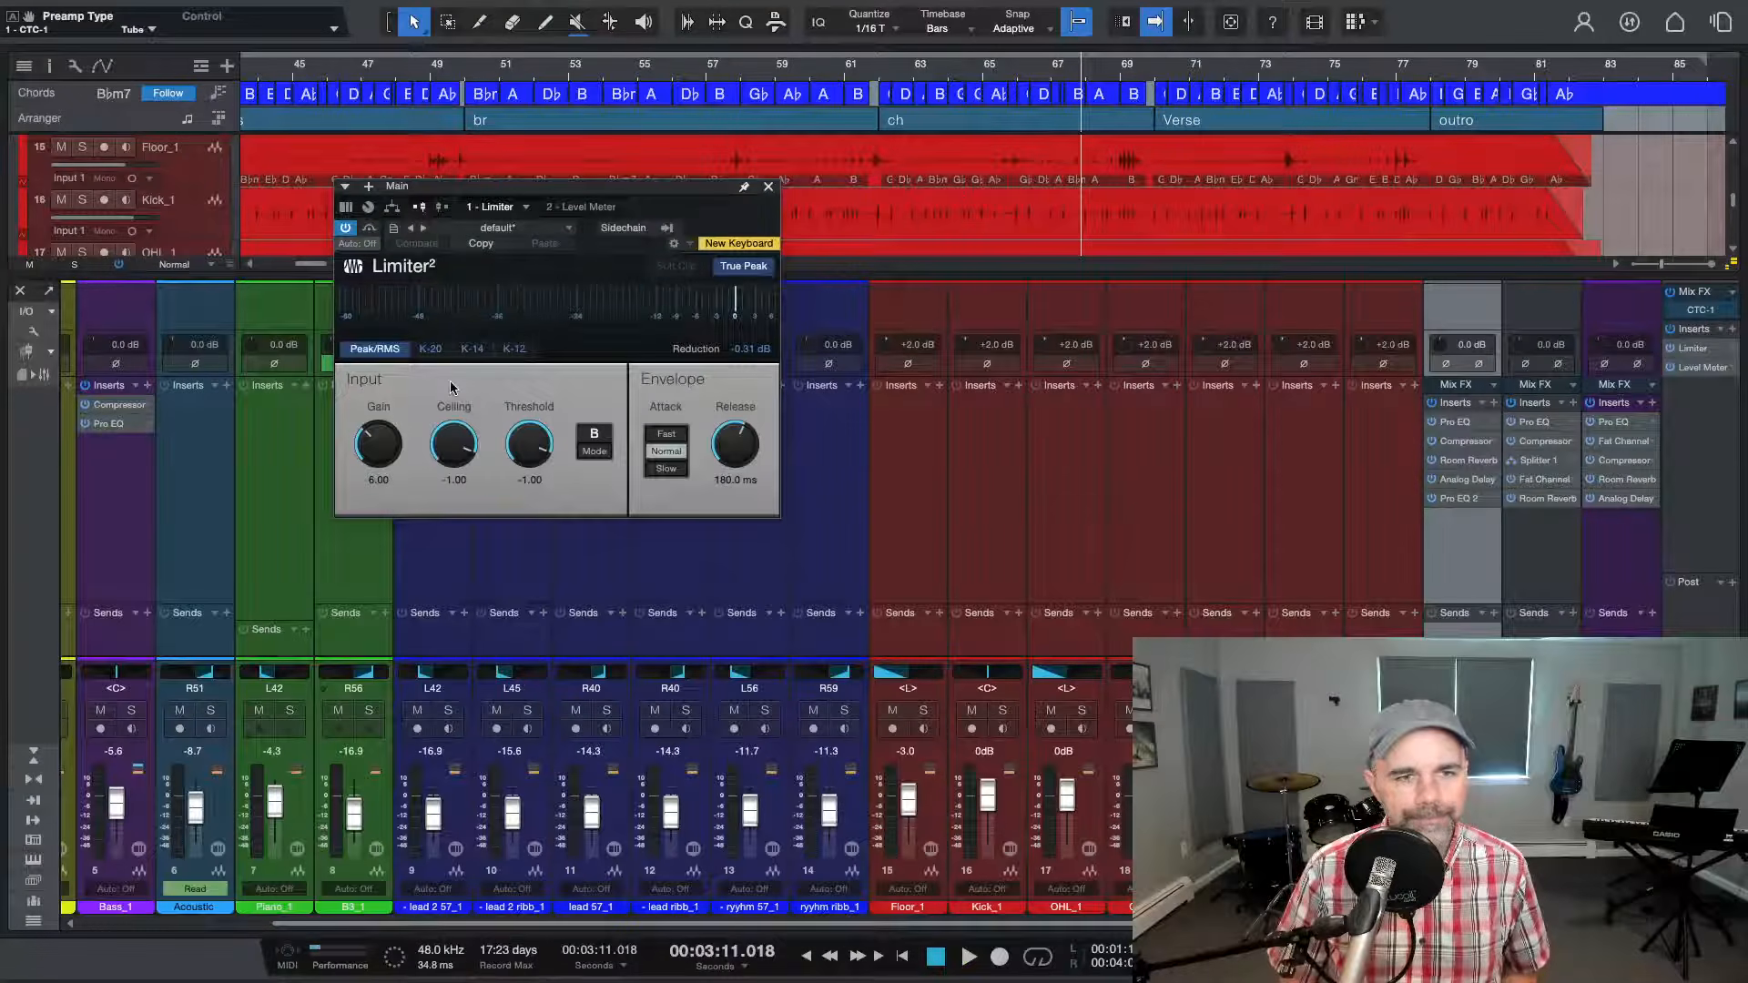
key("space")
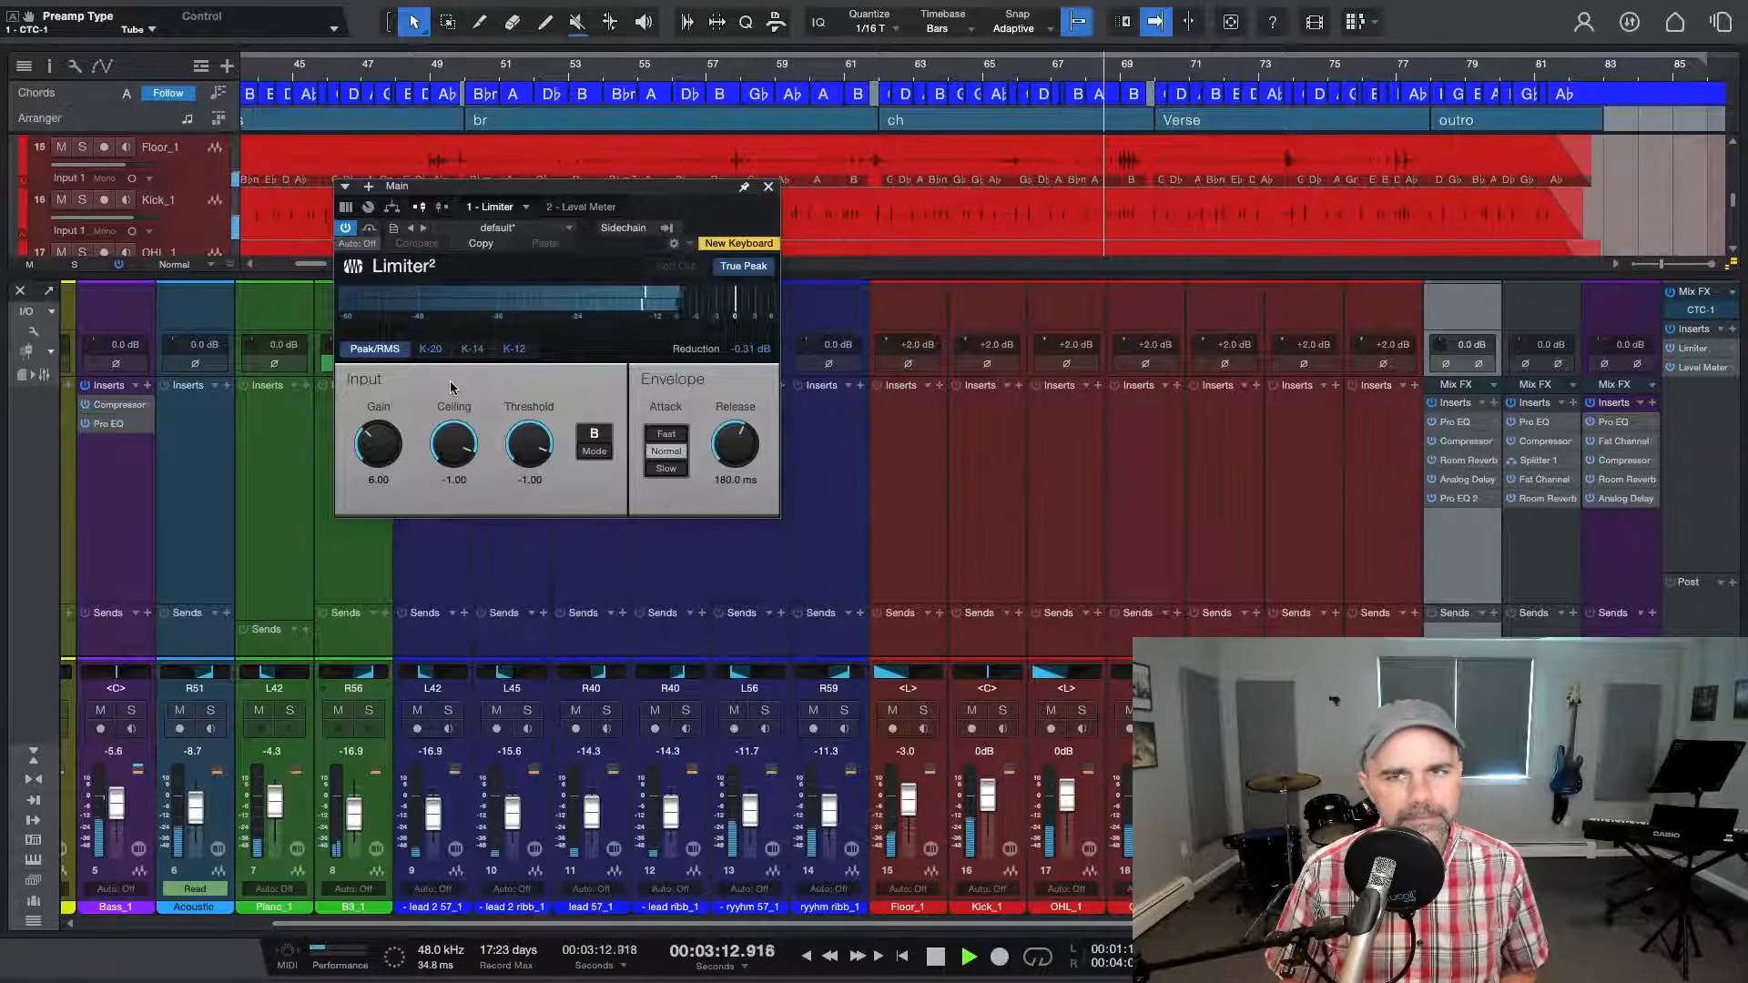
key("space")
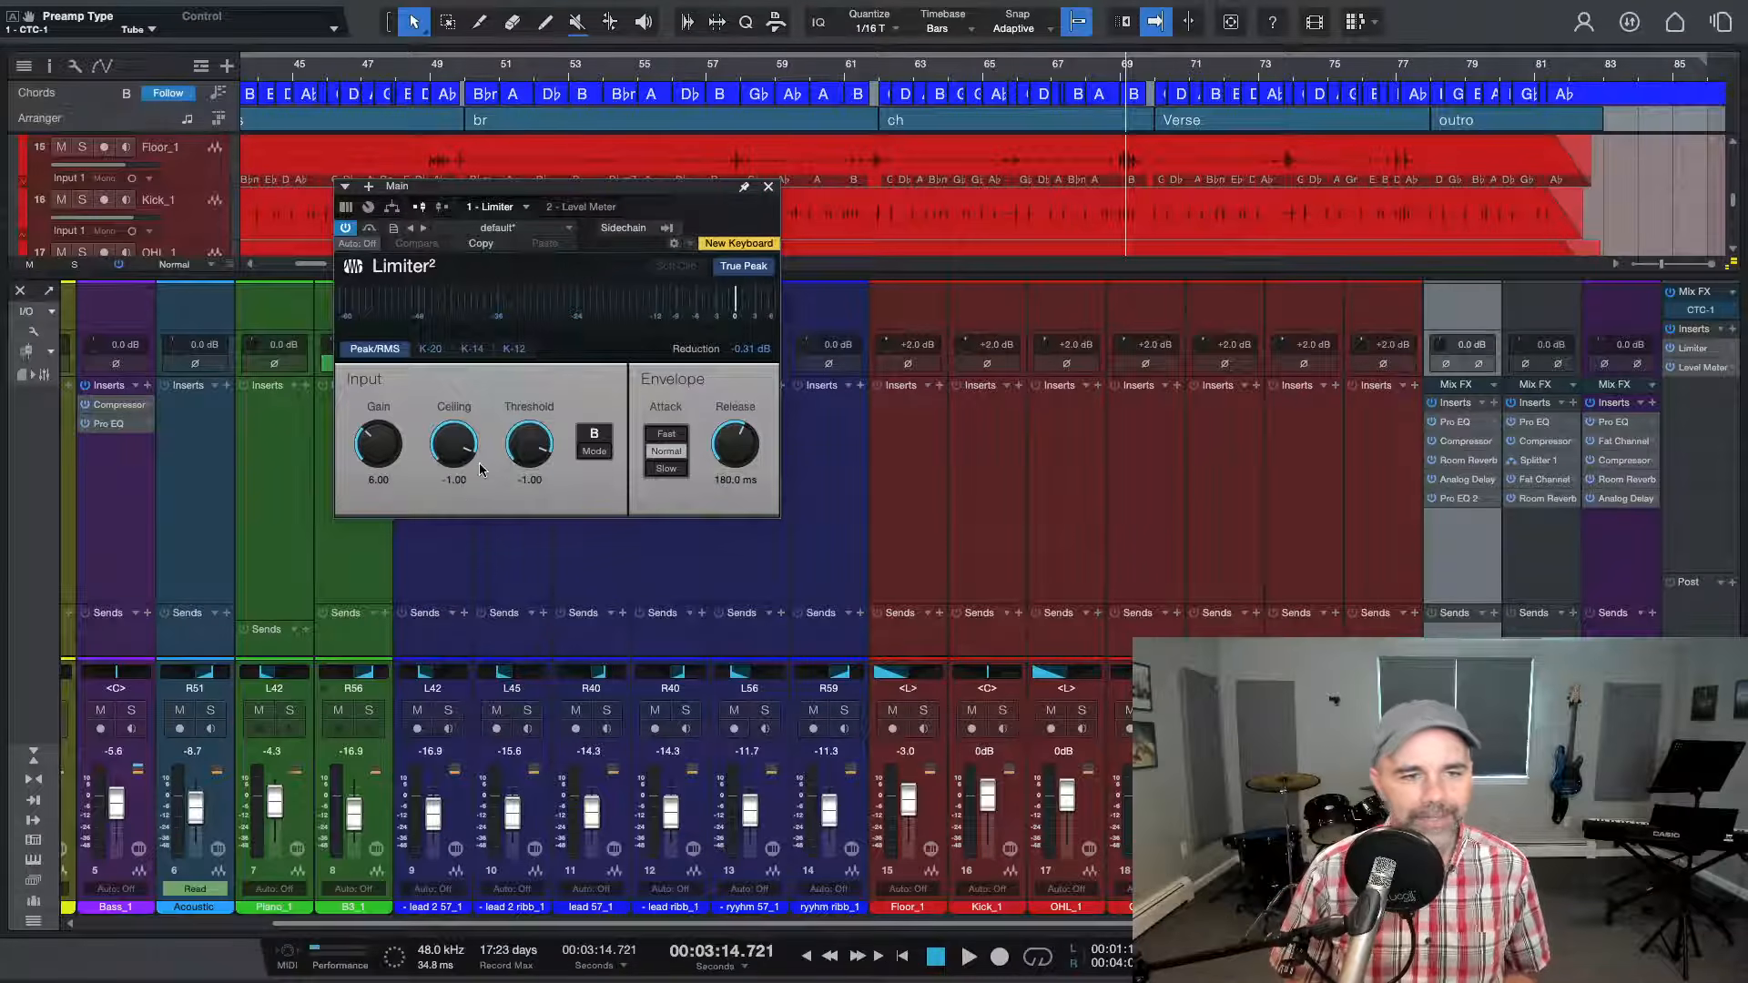
key("space")
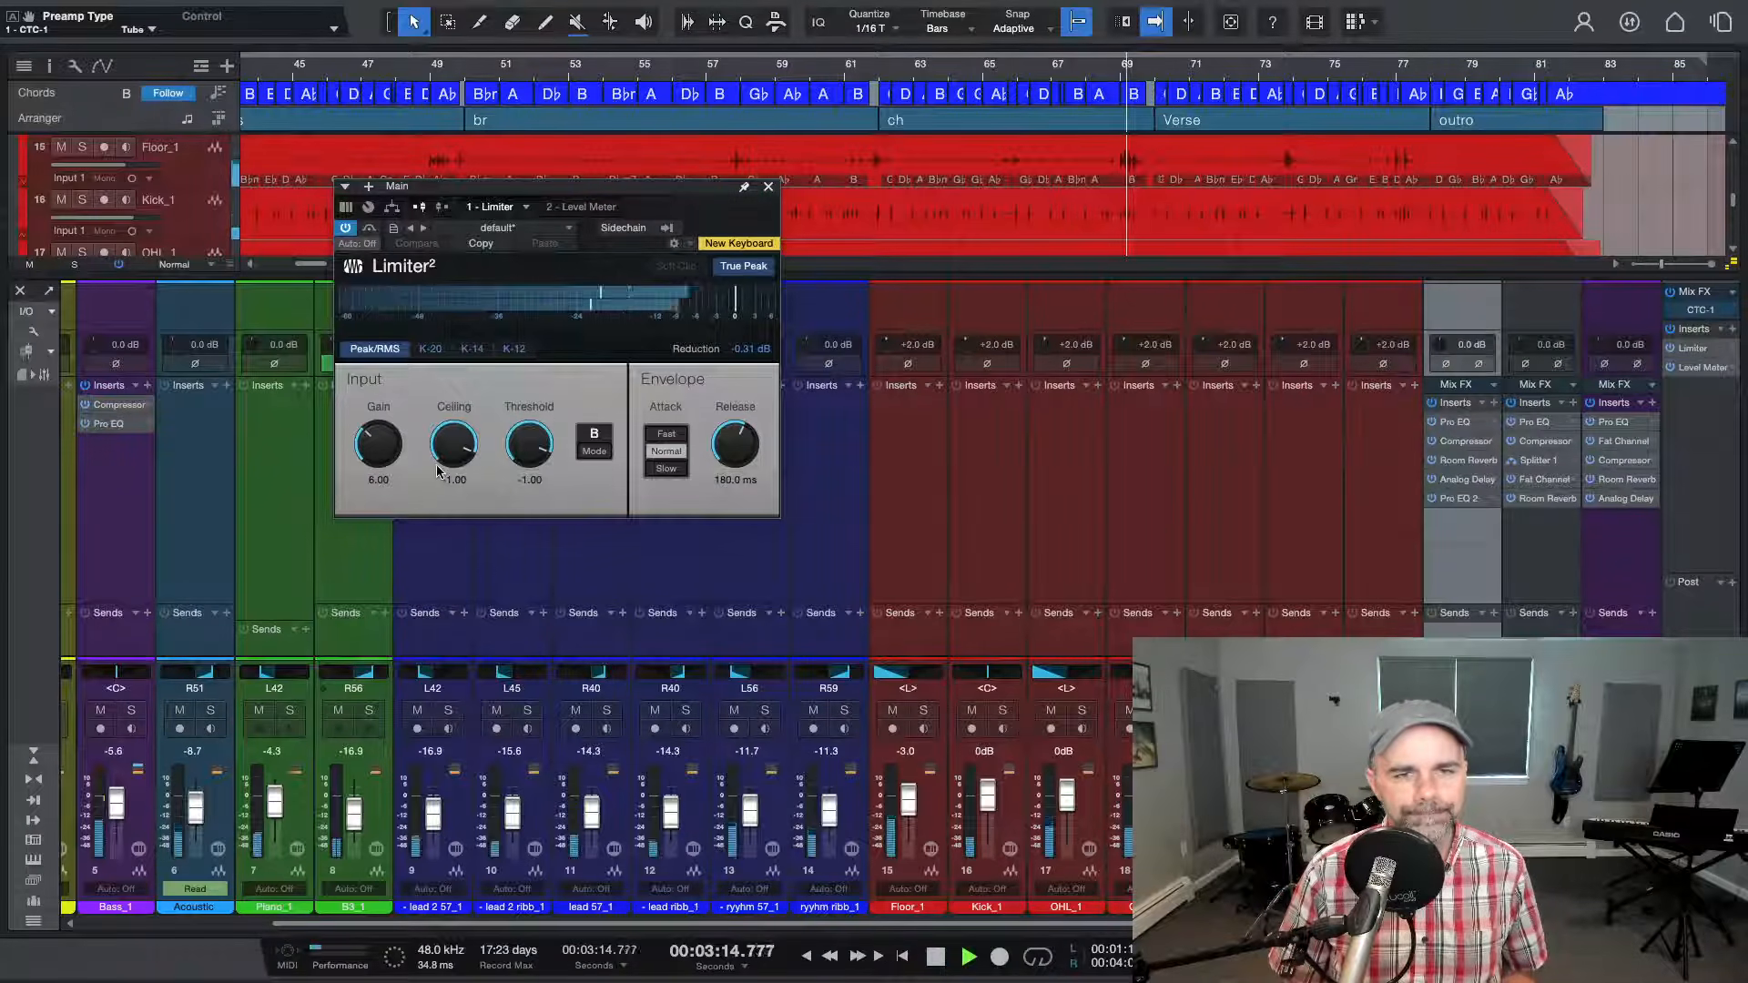
key("space")
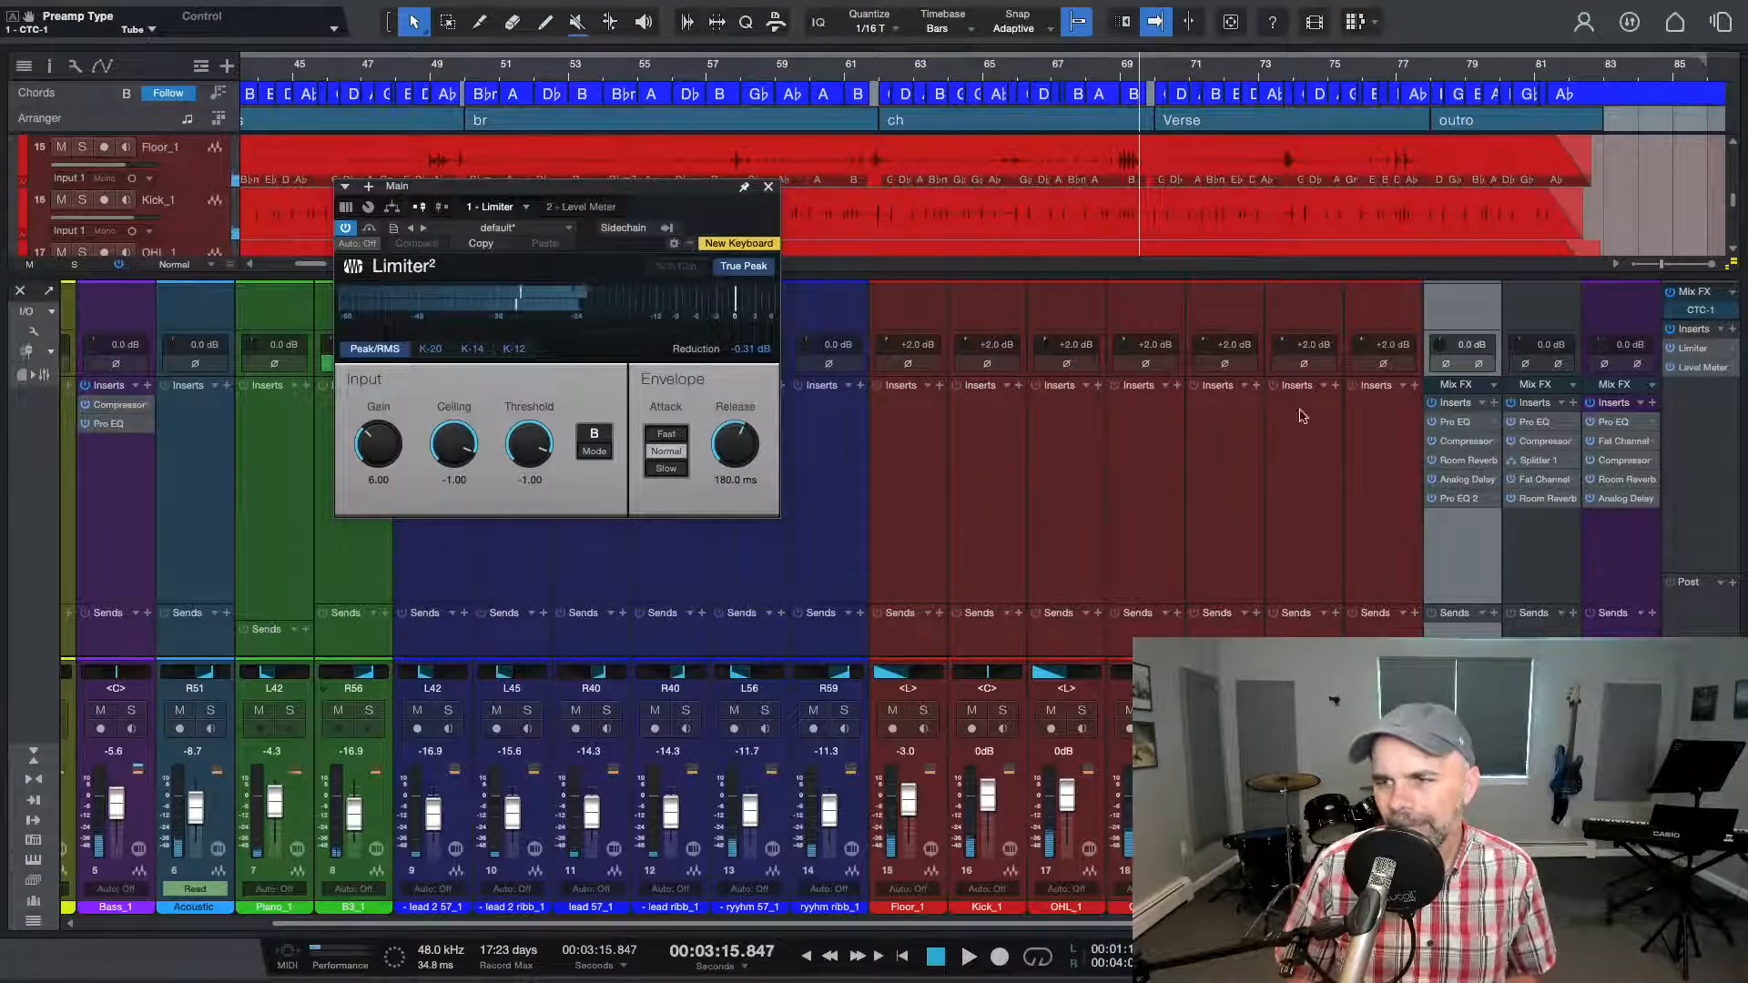
Open the main output's Level Meter and play the mix from around bar 69 to check the peak and RMS levels
left_click(1732, 368)
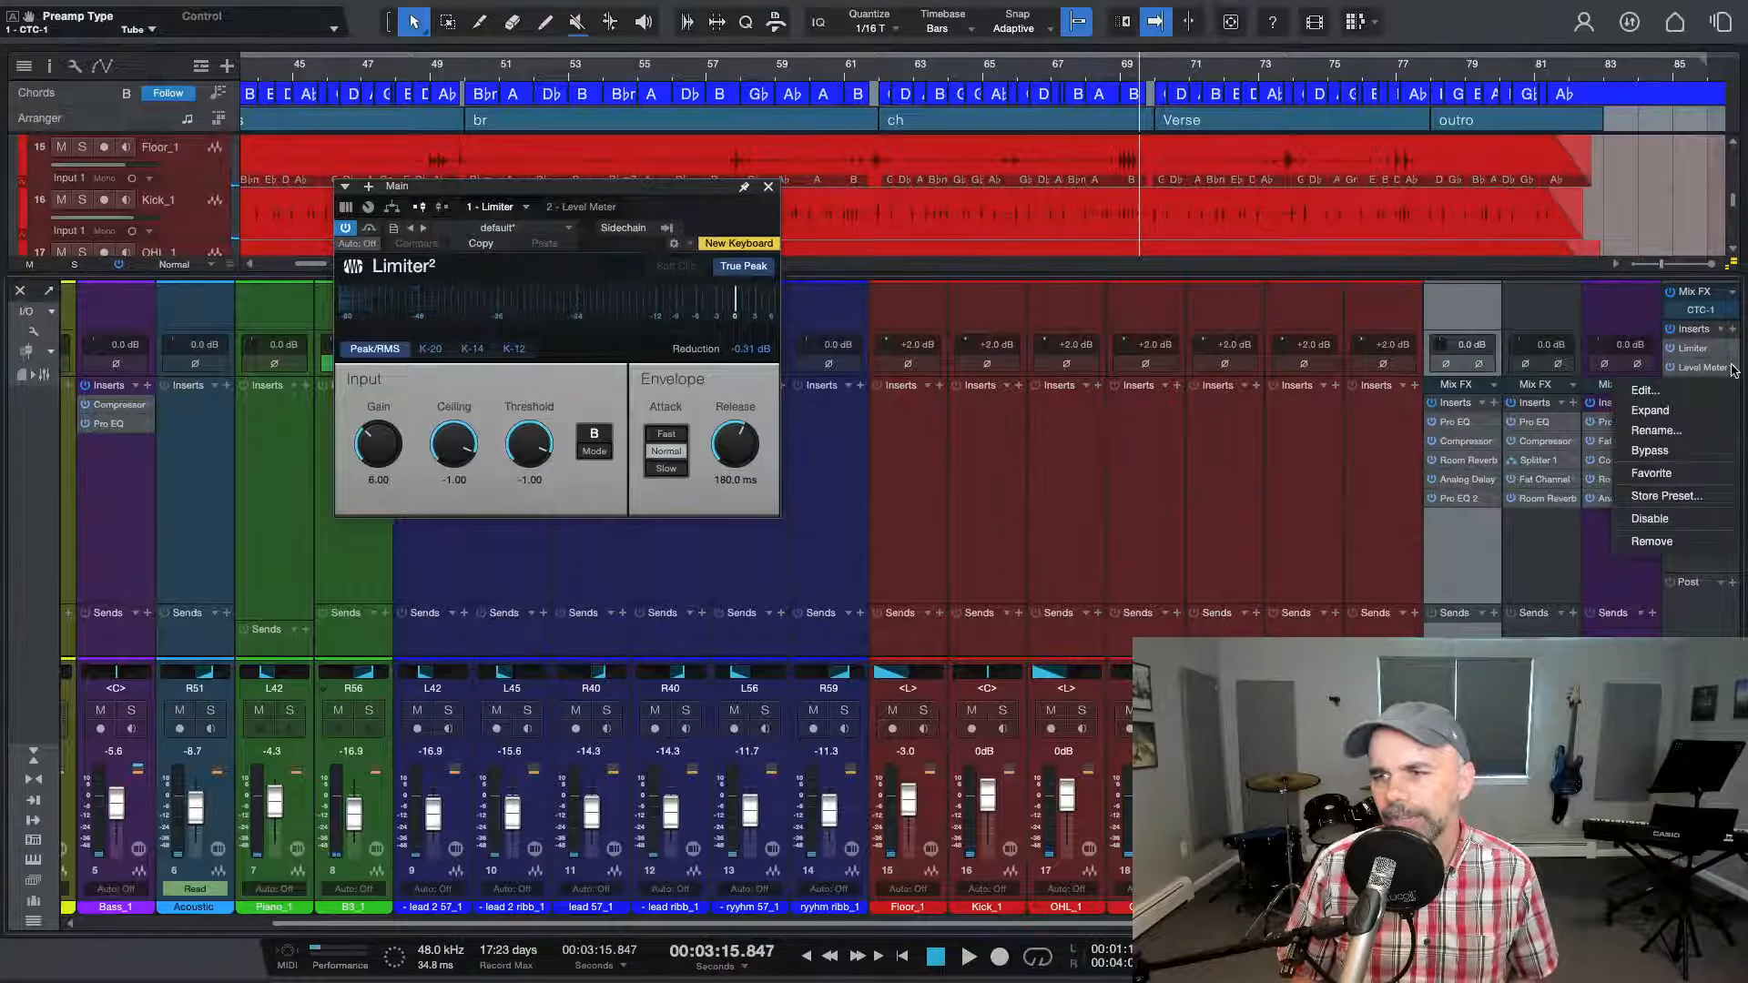
left_click(1718, 390)
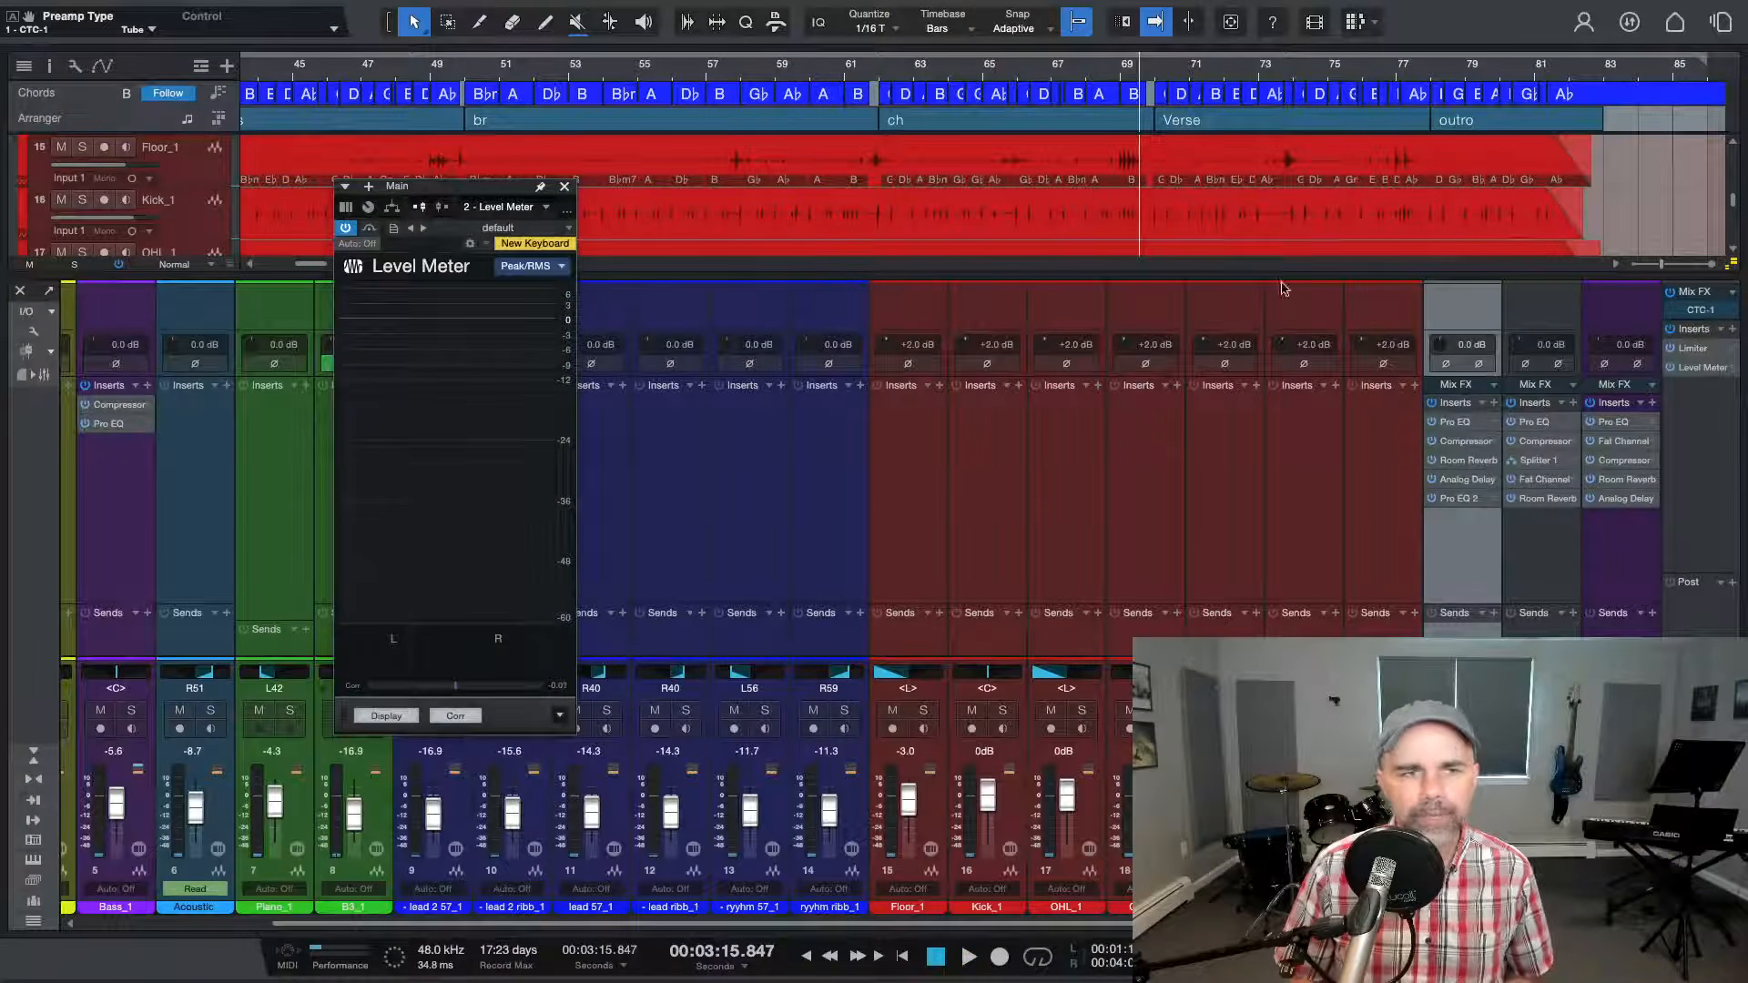
key("space")
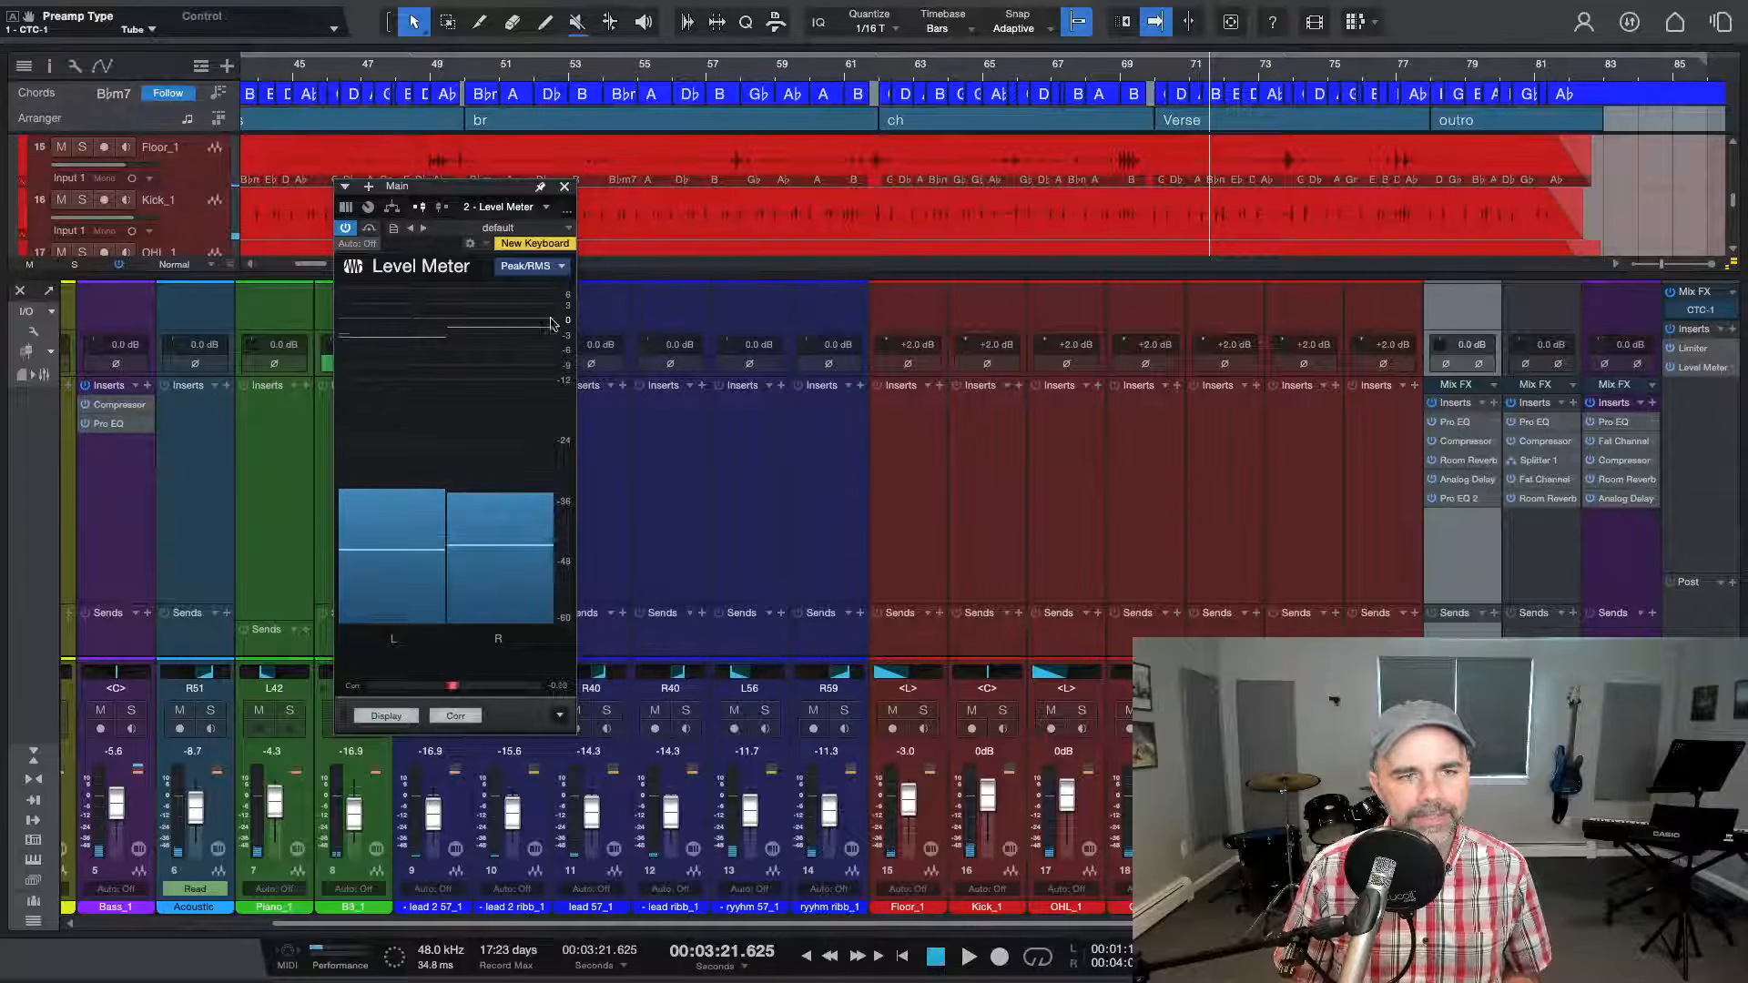
Play the mix through the last verse and from around bar 60 towards the chorus, checking peak and RMS levels on the Level Meter
key("space")
mouse_move(418, 346)
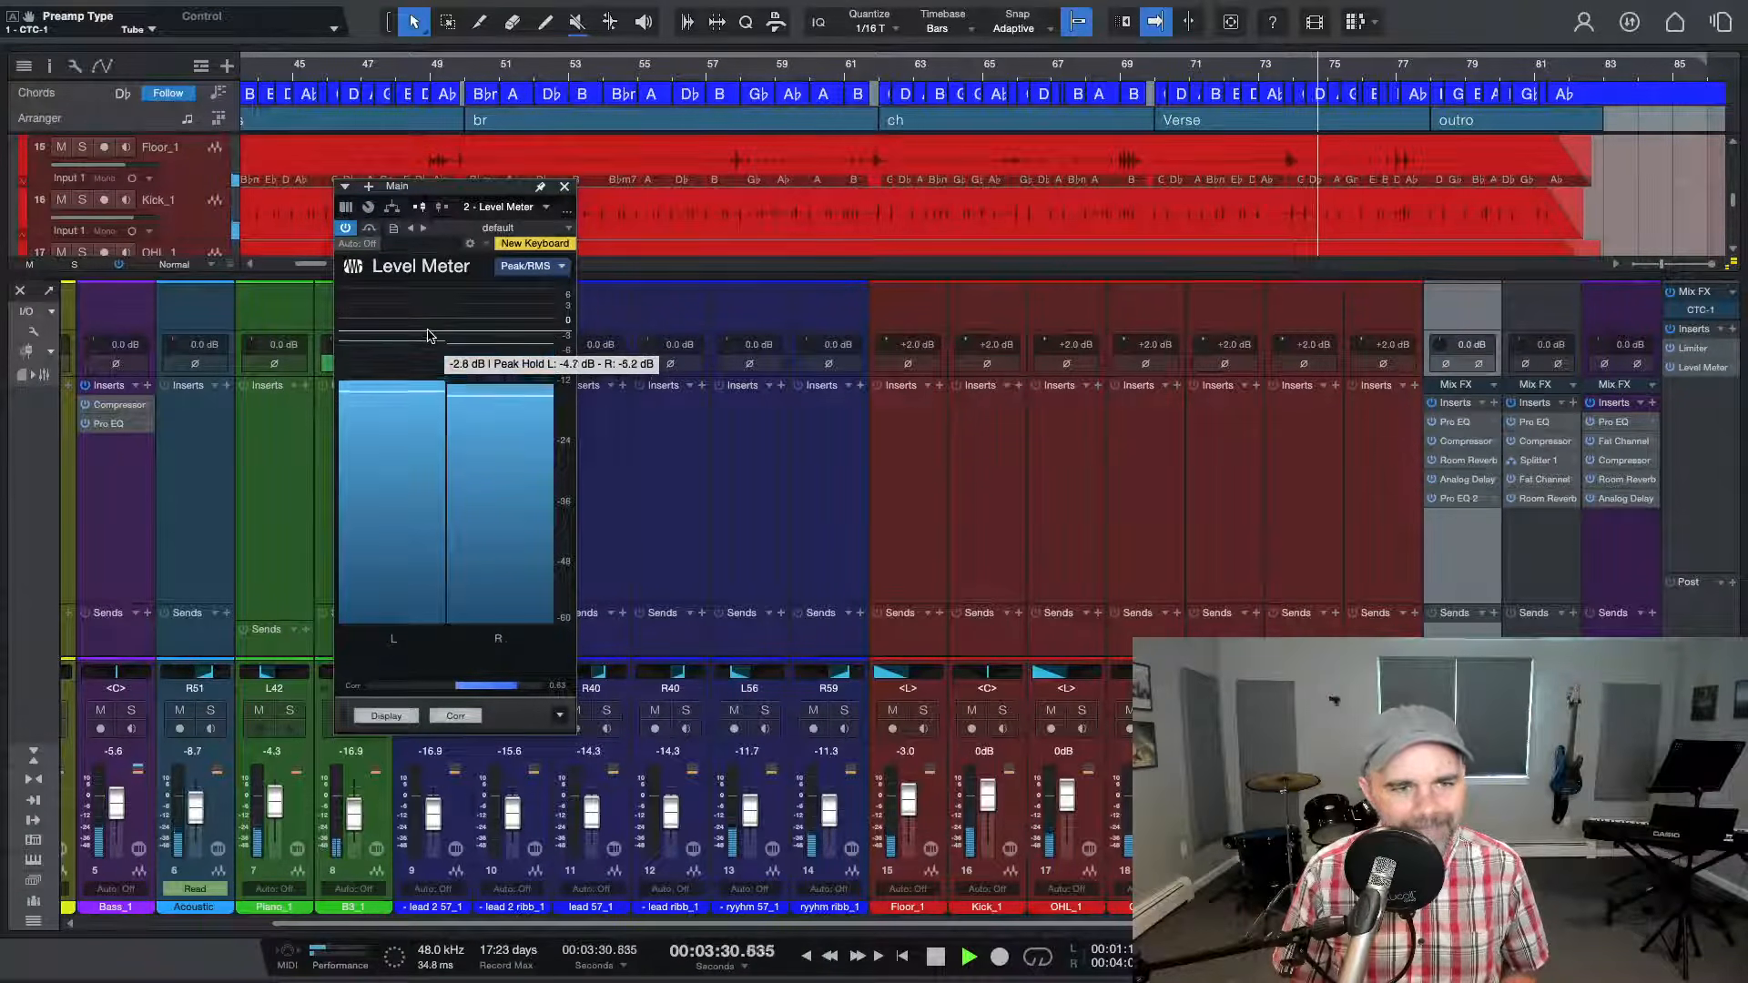
key("space")
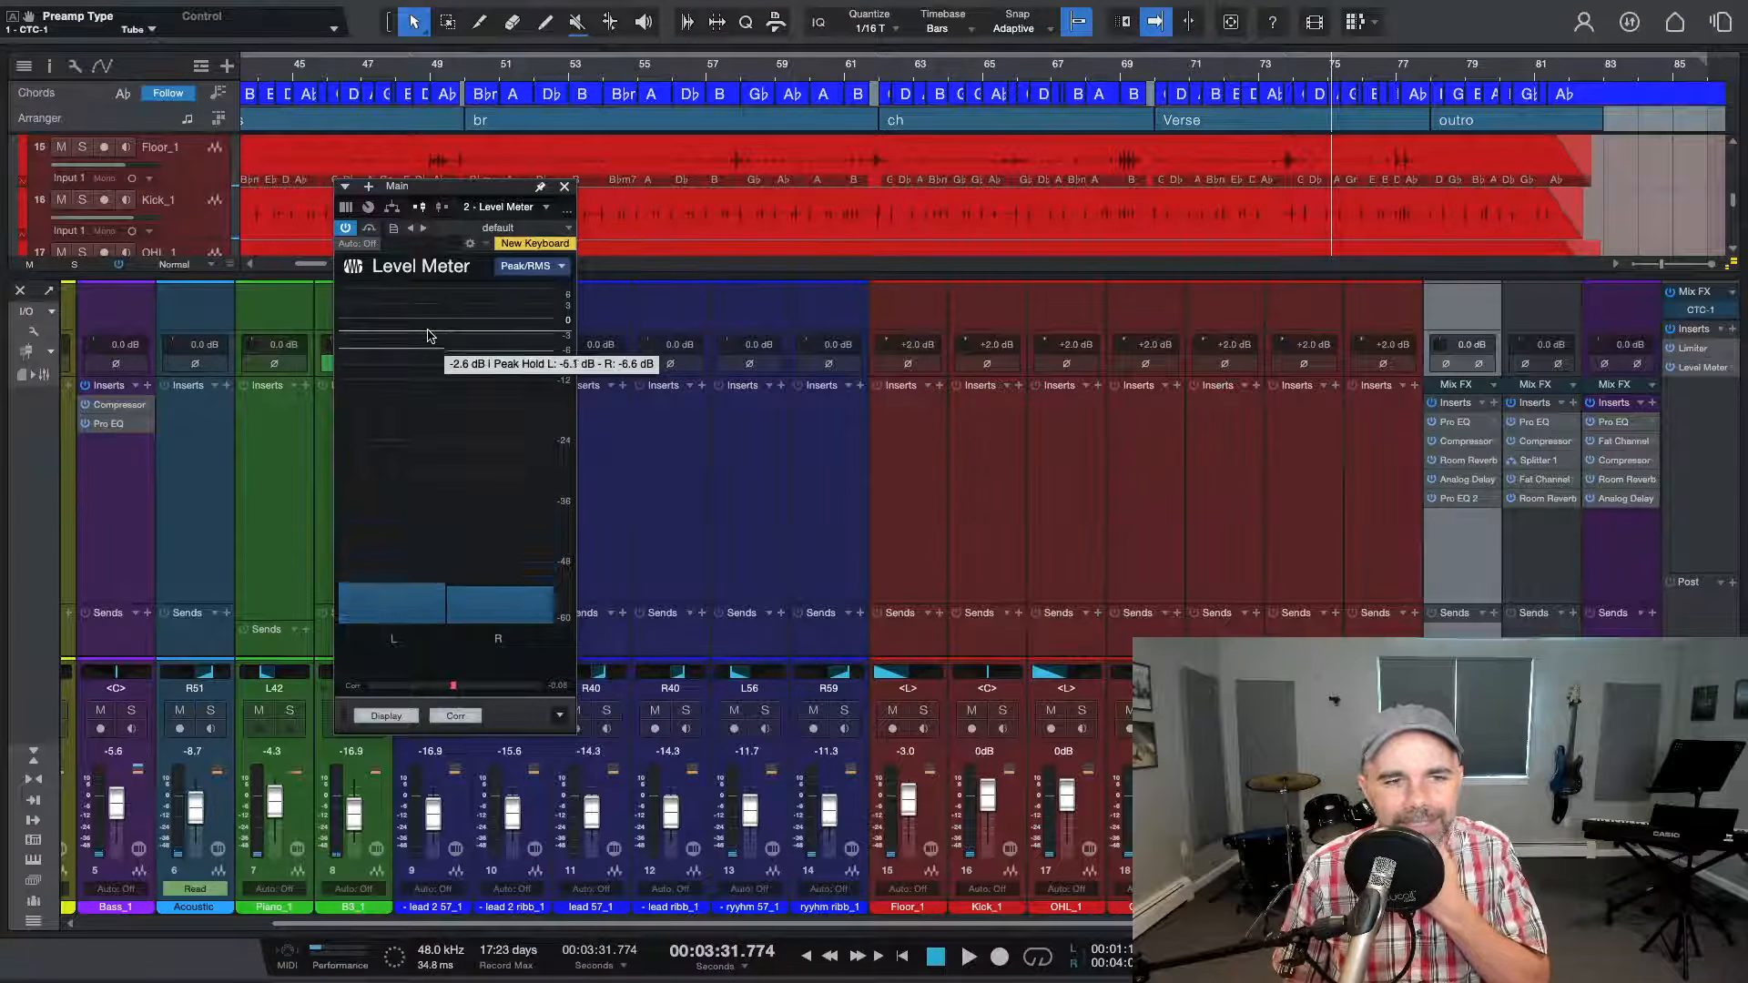
left_click(818, 83)
key("space")
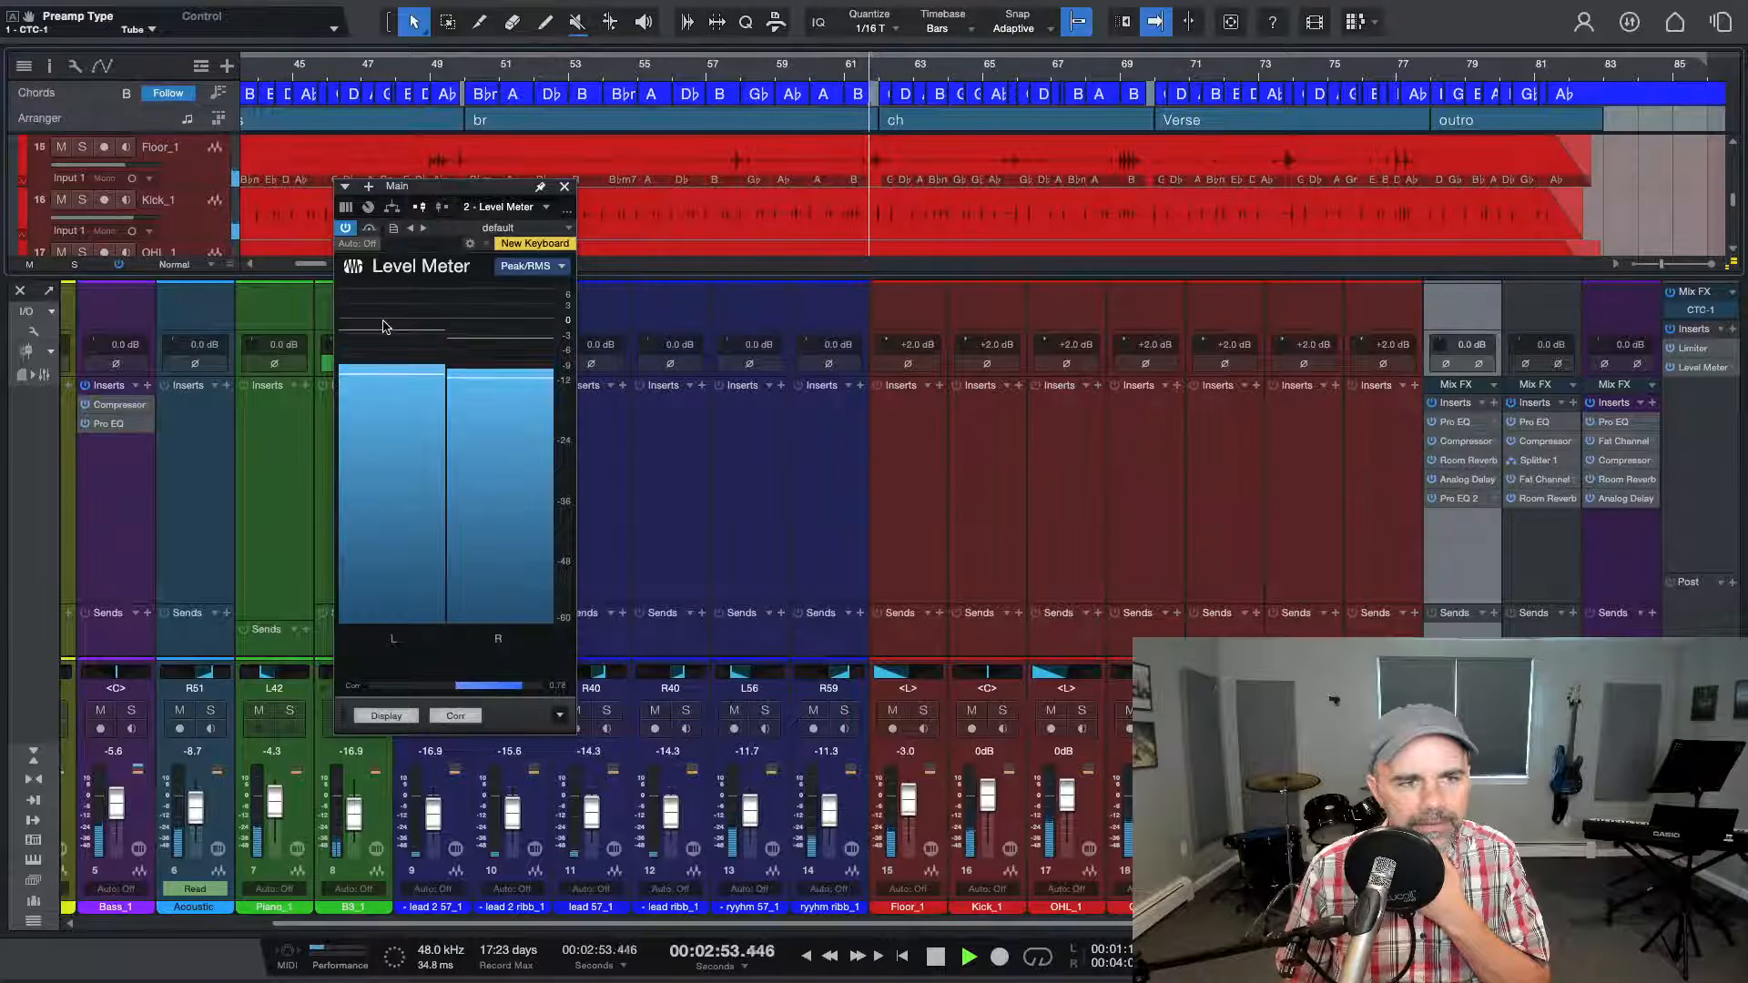
key("space")
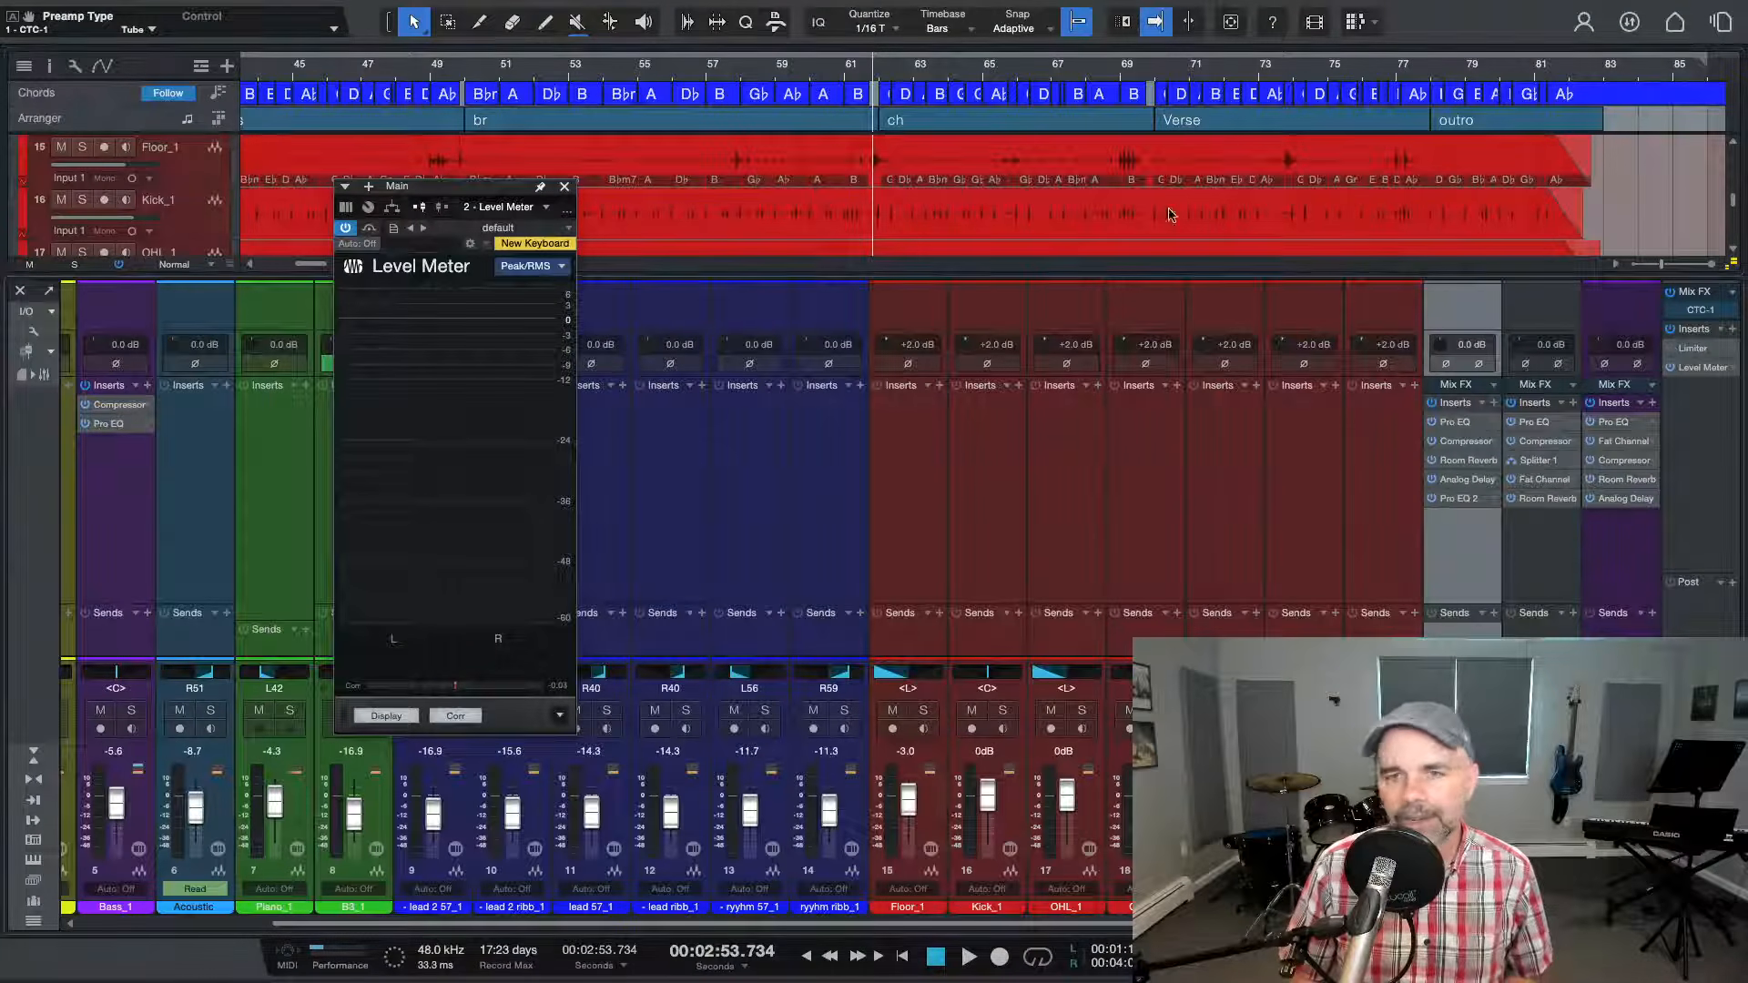
left_click(831, 75)
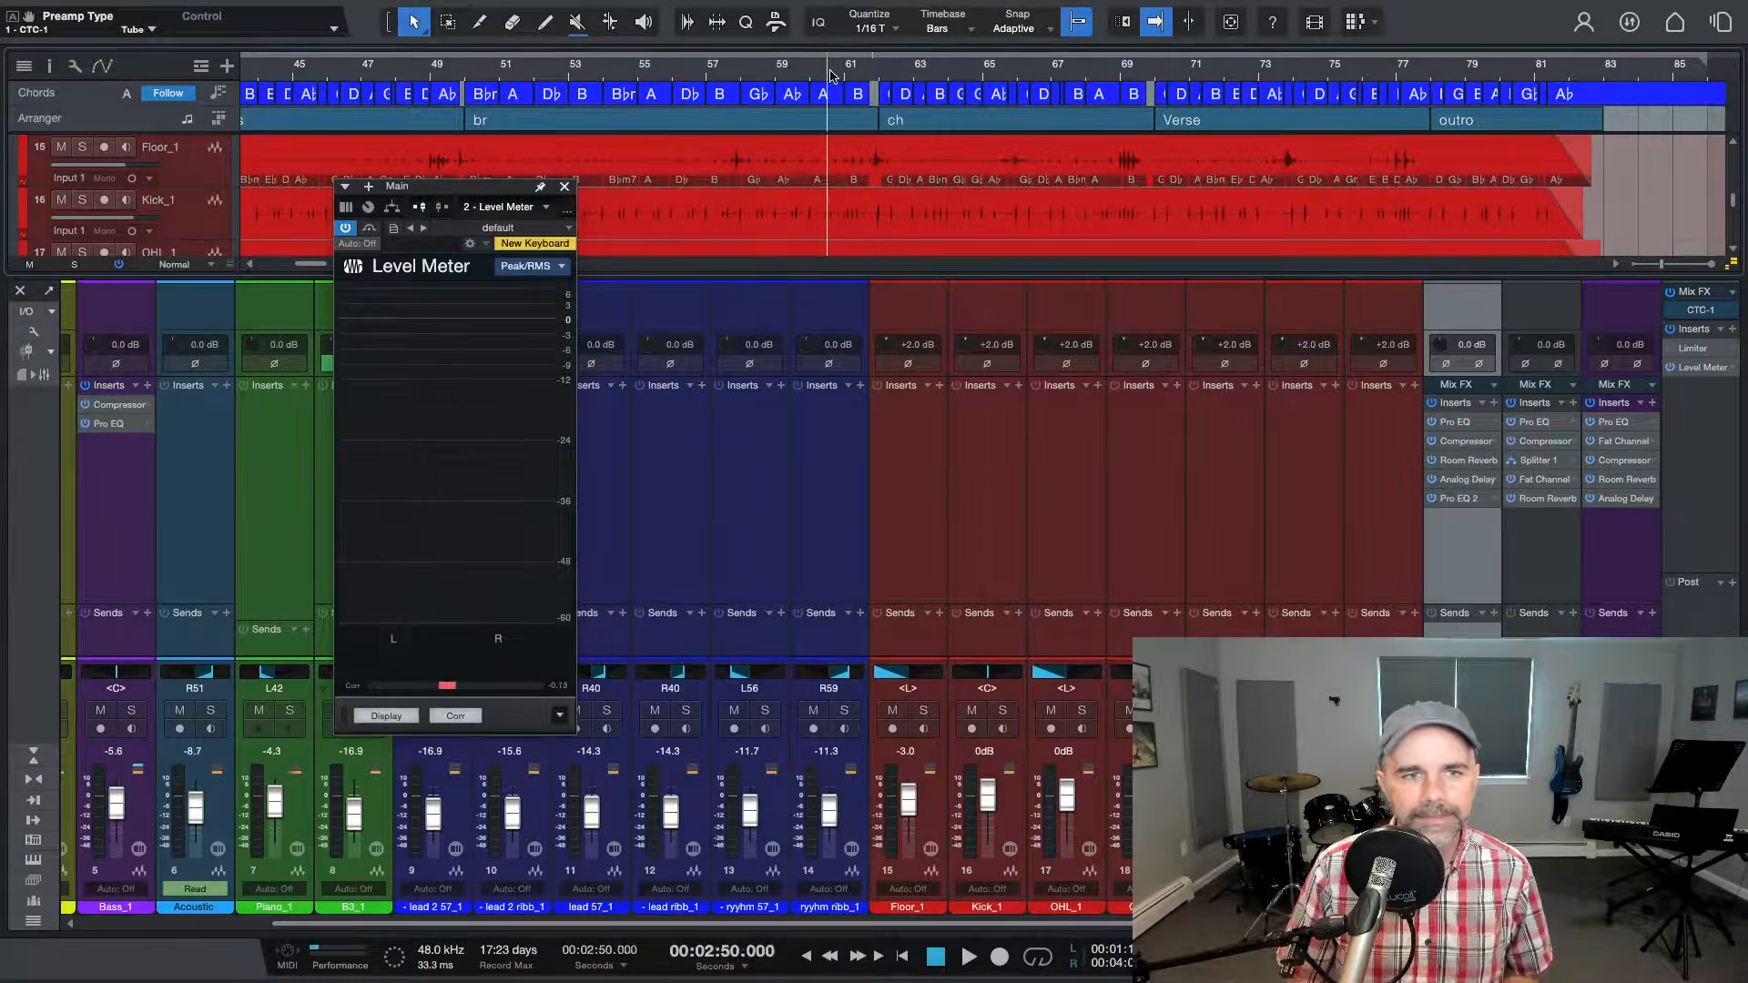
key("space")
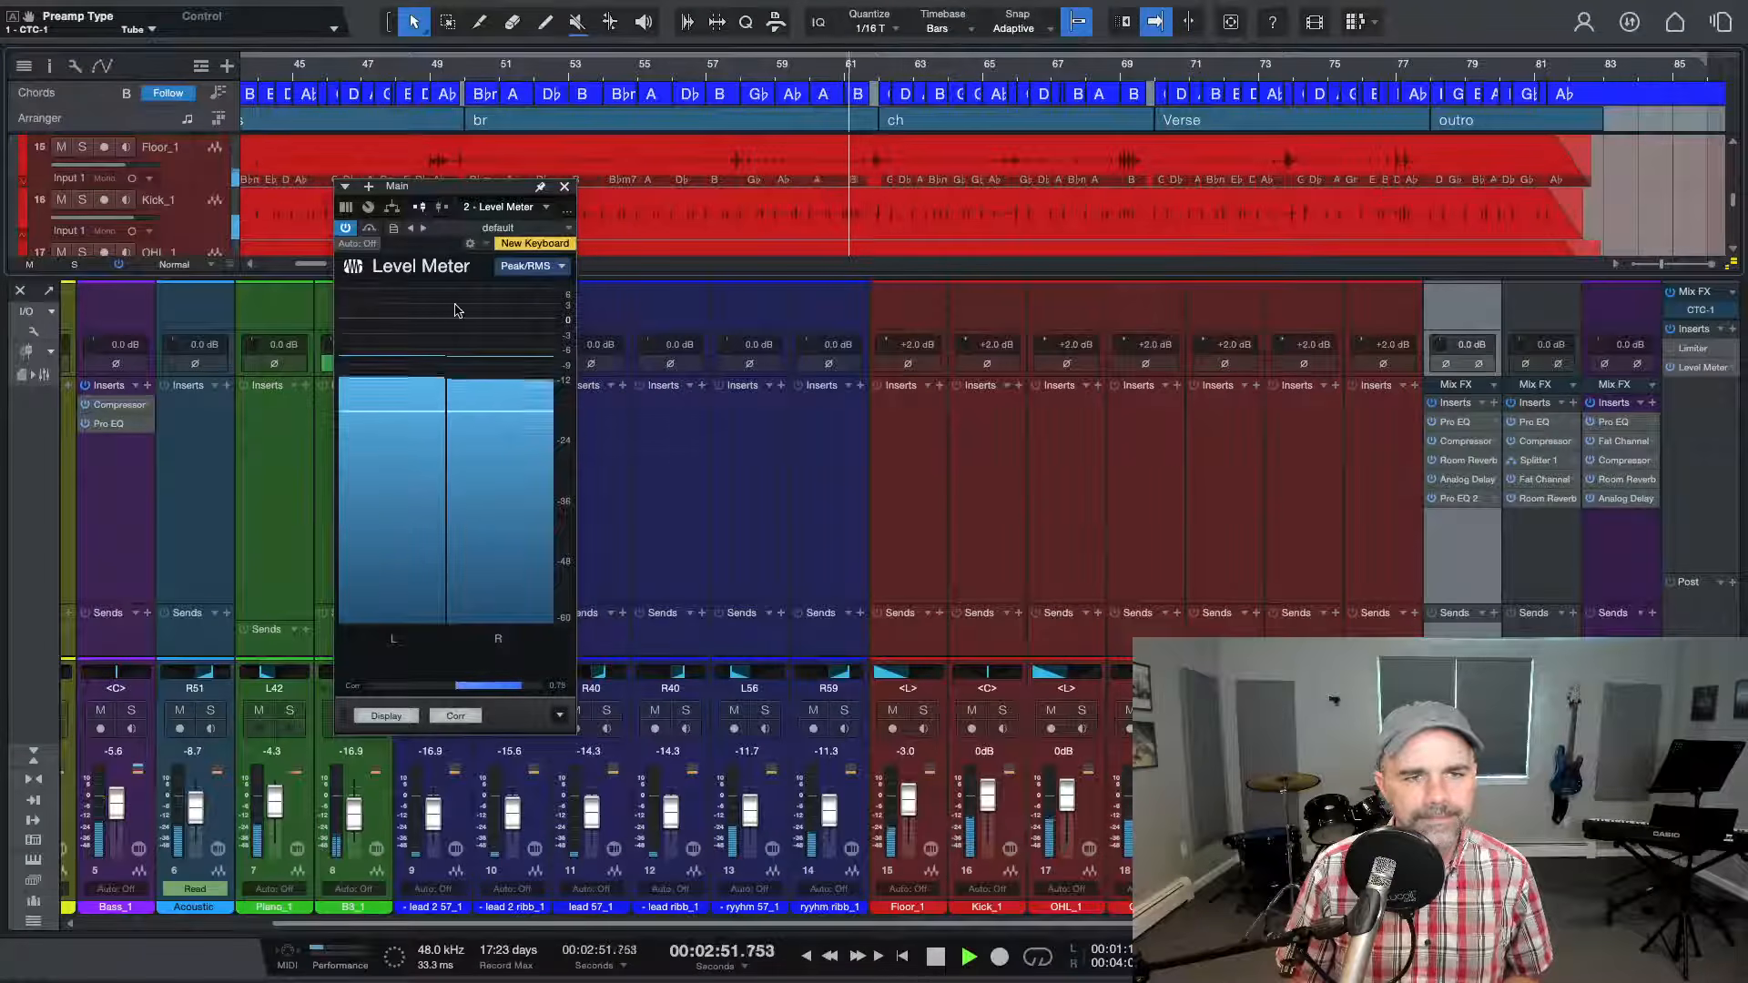
key("space")
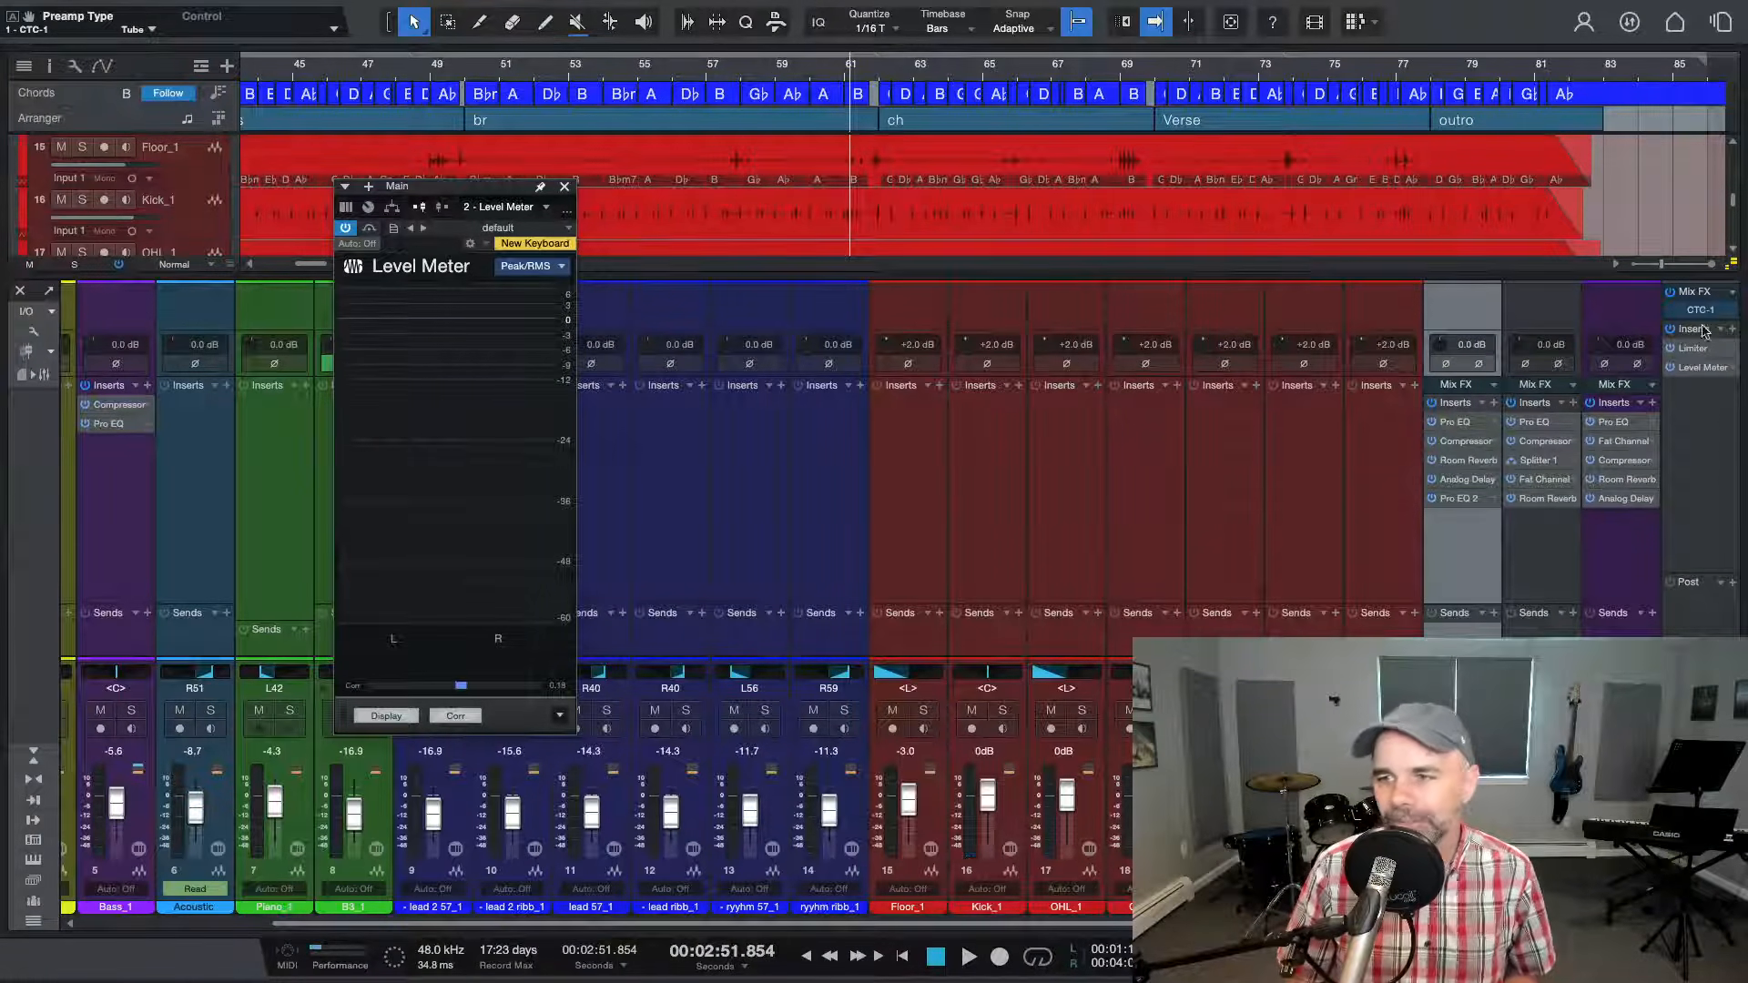
Open the main output's Limiter, set its input gain to 0 dB and play the mix from around bar 61
left_click(1732, 352)
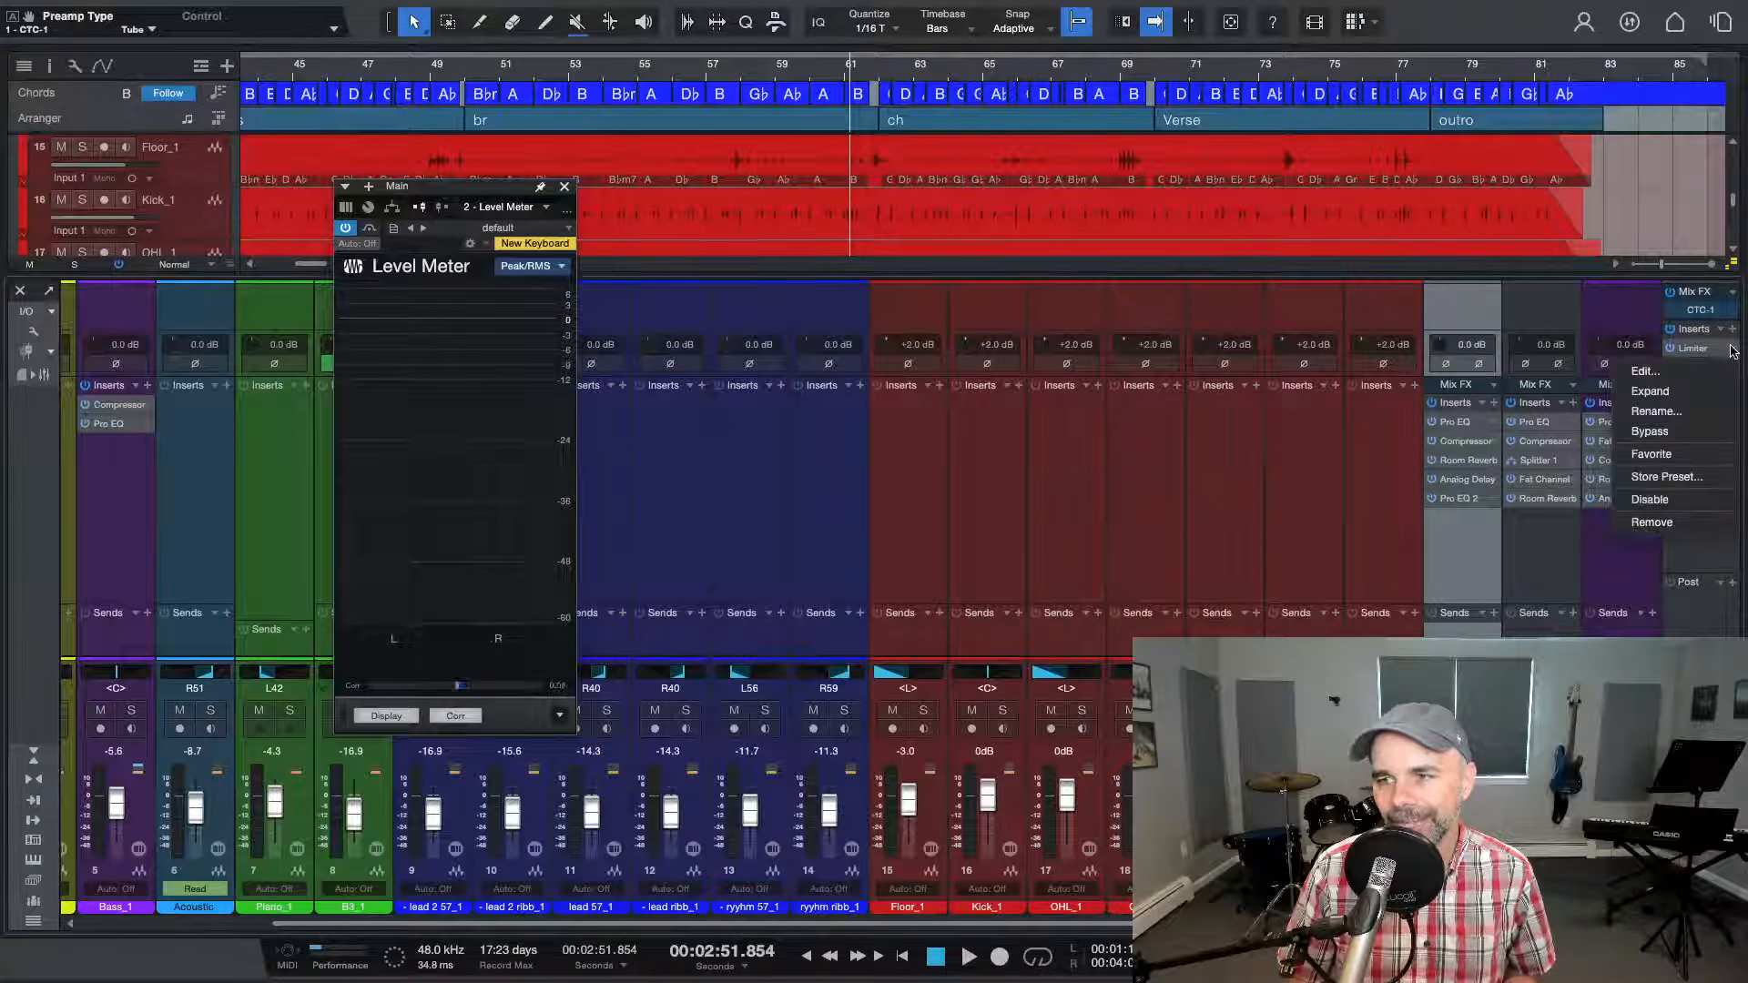
left_click(1700, 371)
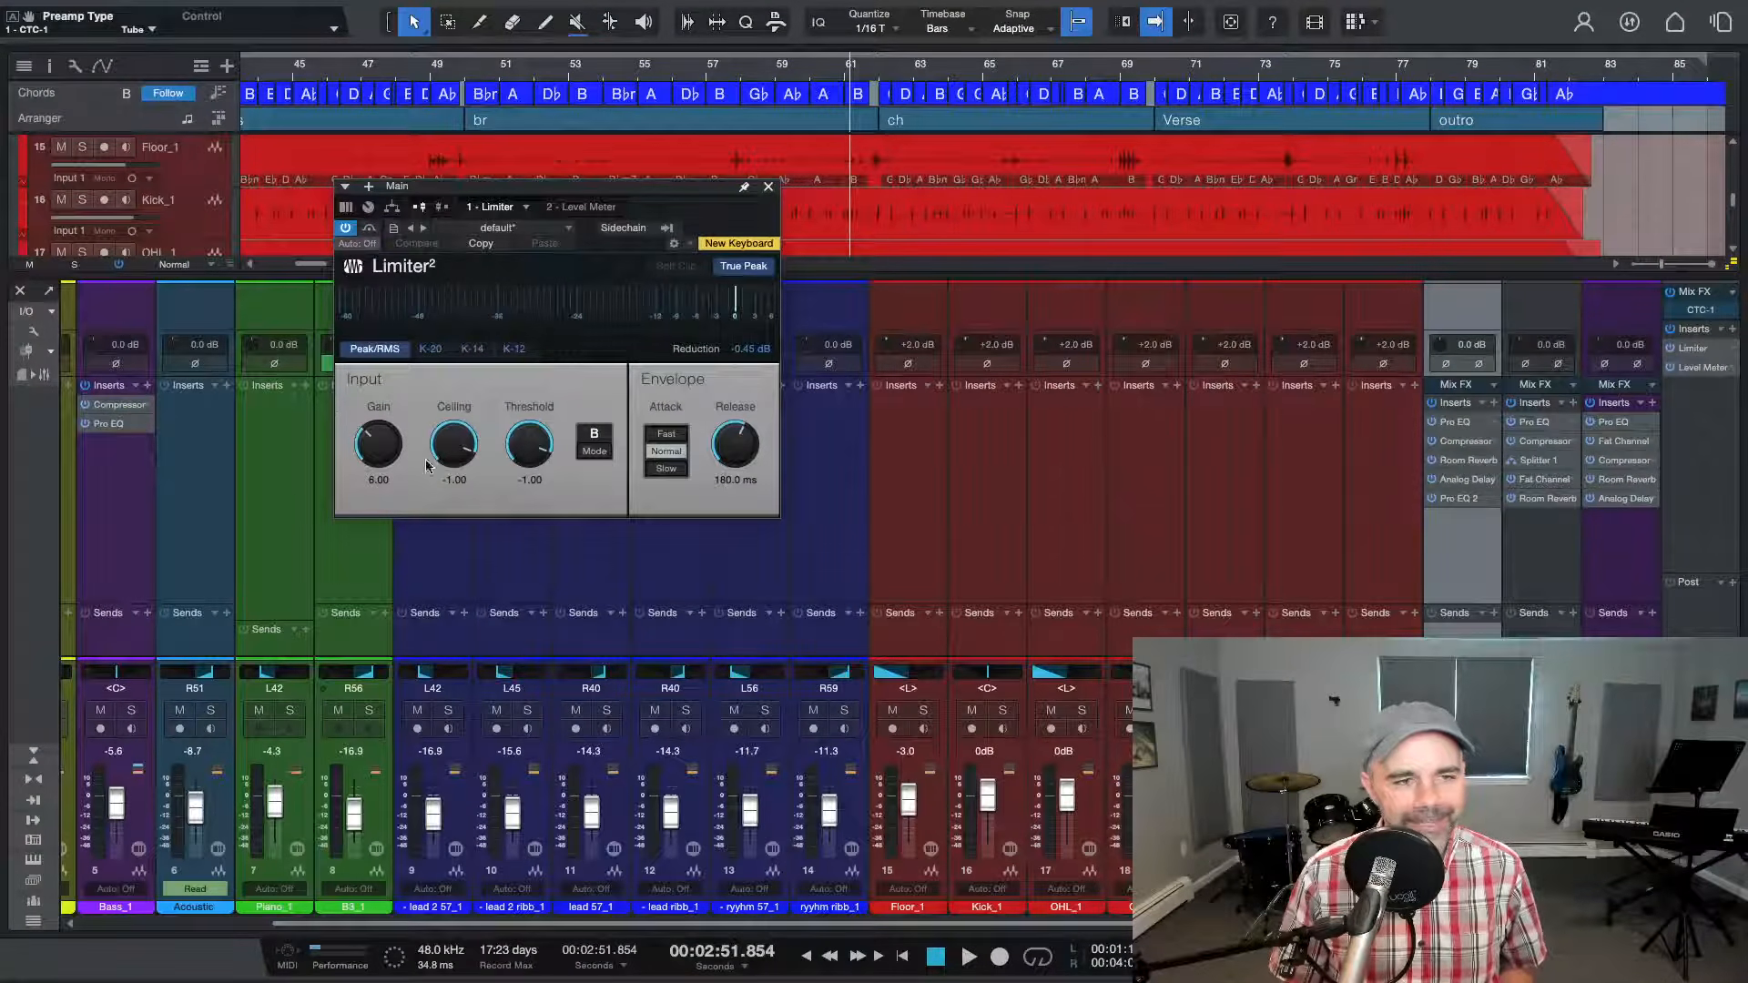
key("space")
left_click(373, 481)
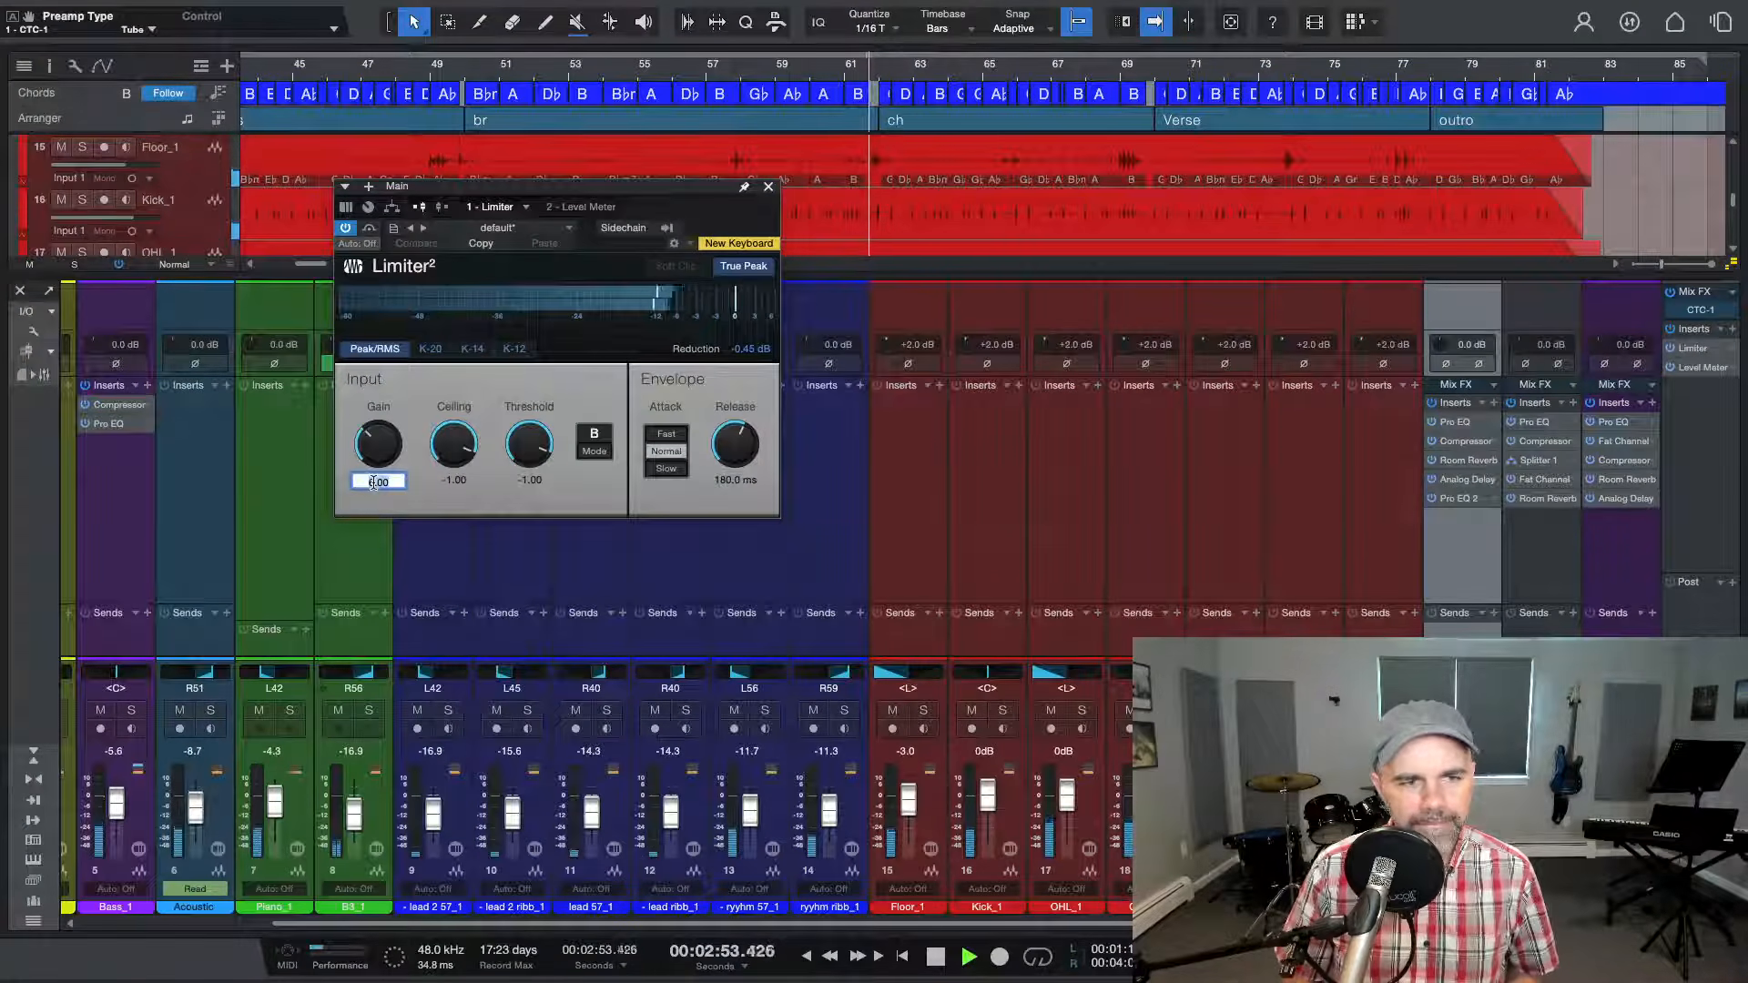
type("0")
key("Return")
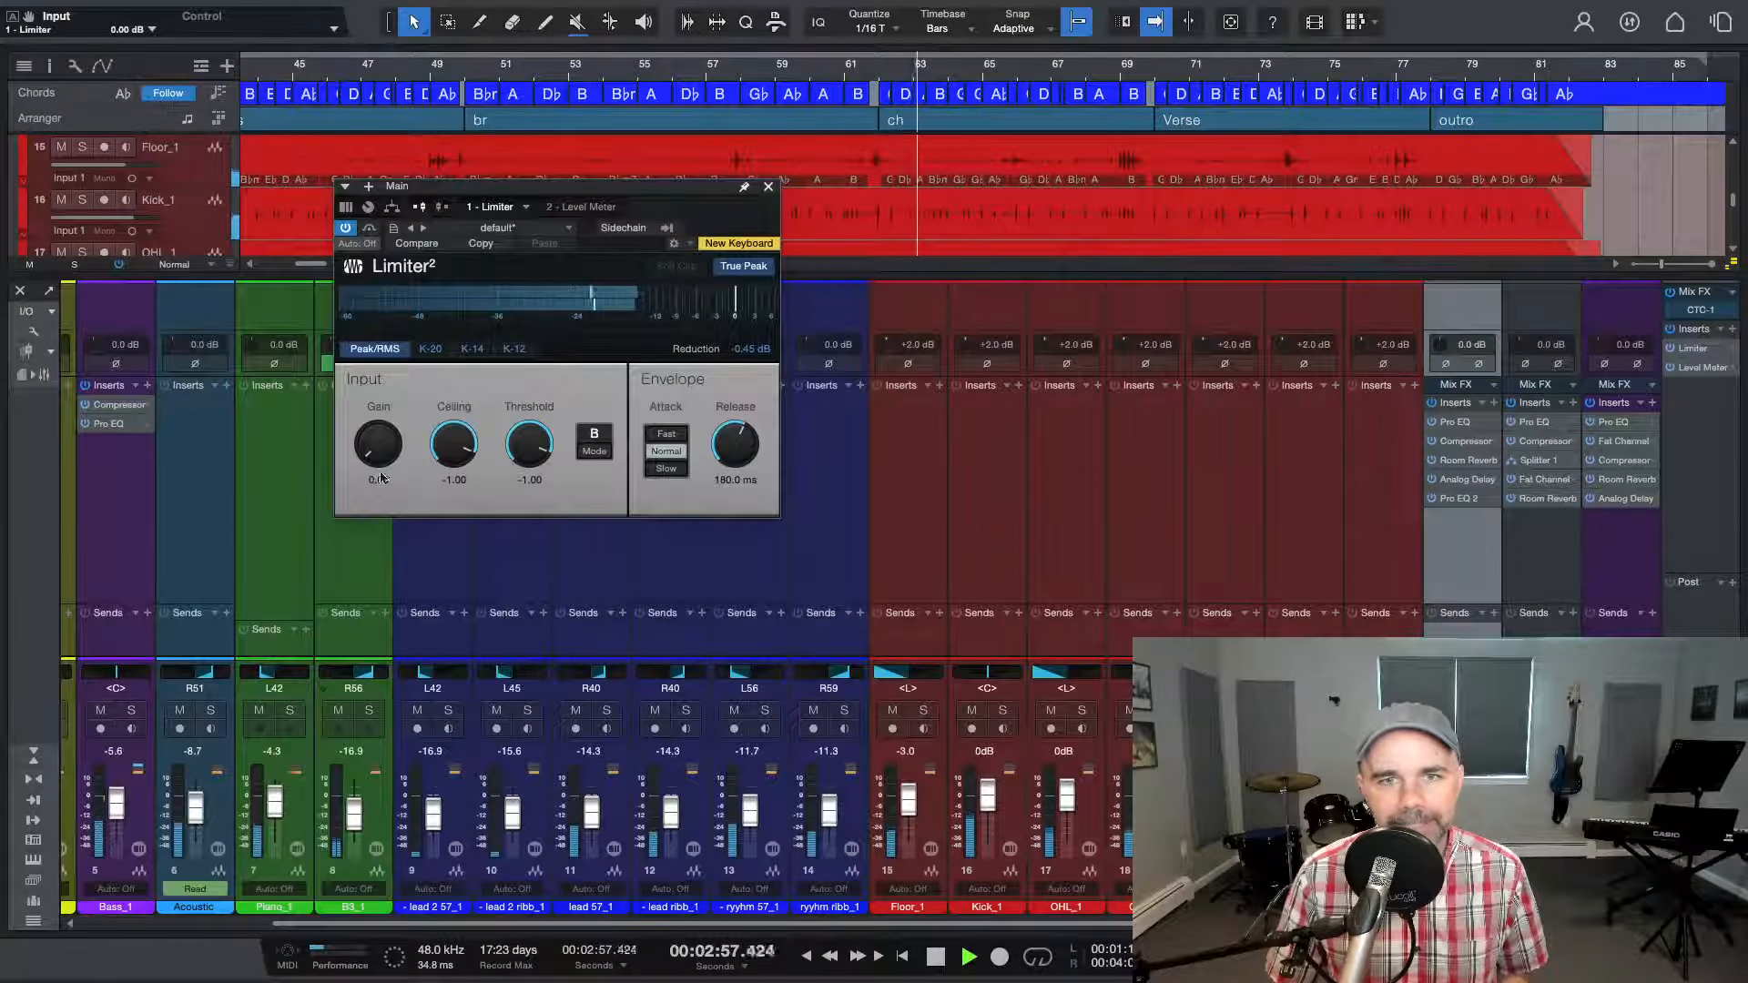
left_click(844, 65)
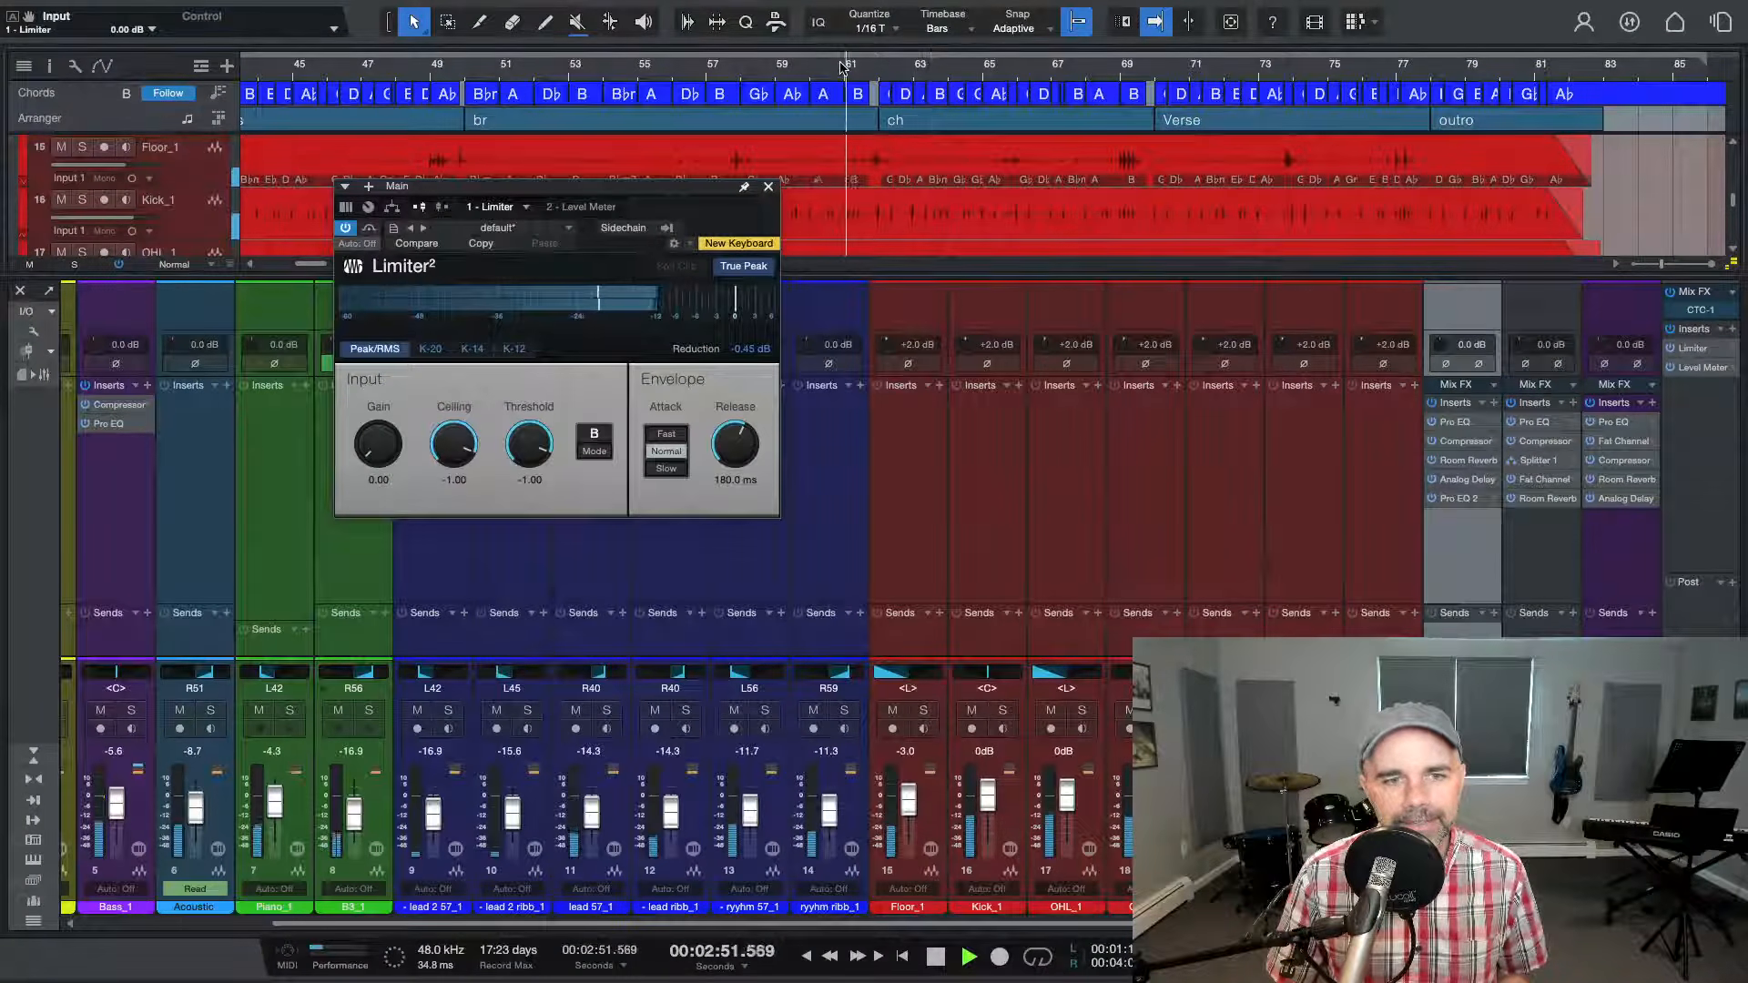
key("space")
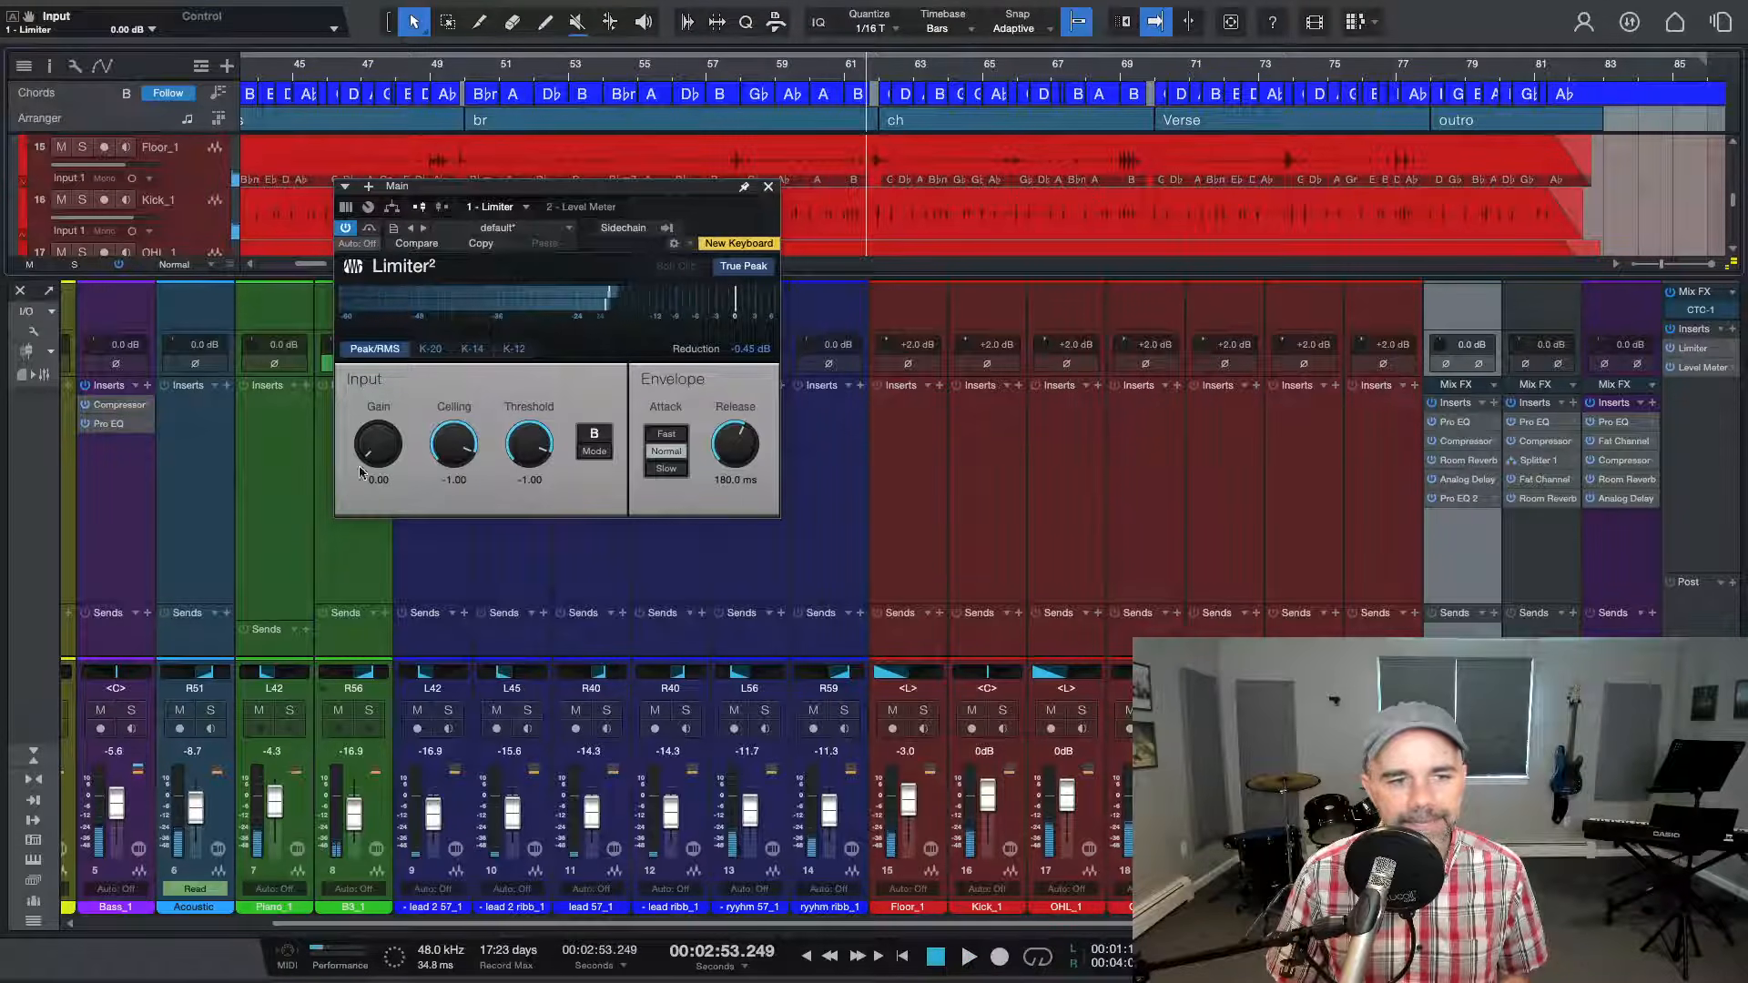
Set the Limiter's input gain to 7 dB and replay the passage leading into the chorus
left_click(376, 480)
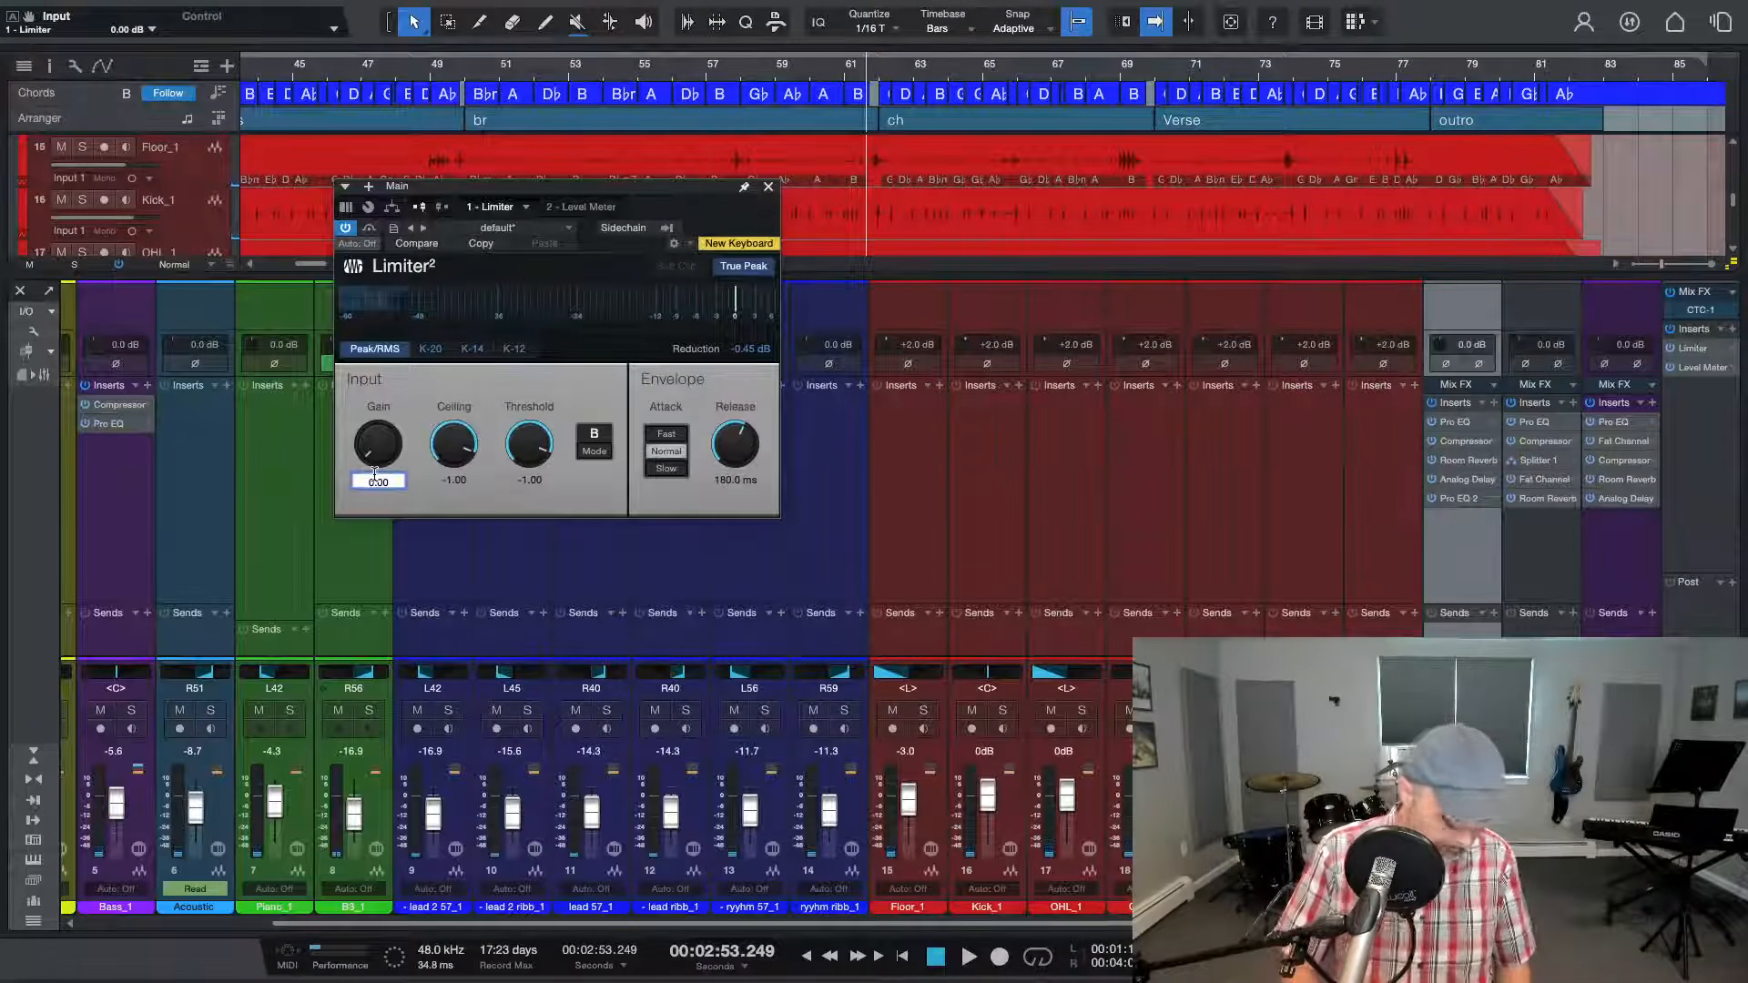
type("7")
key("Return")
key("space")
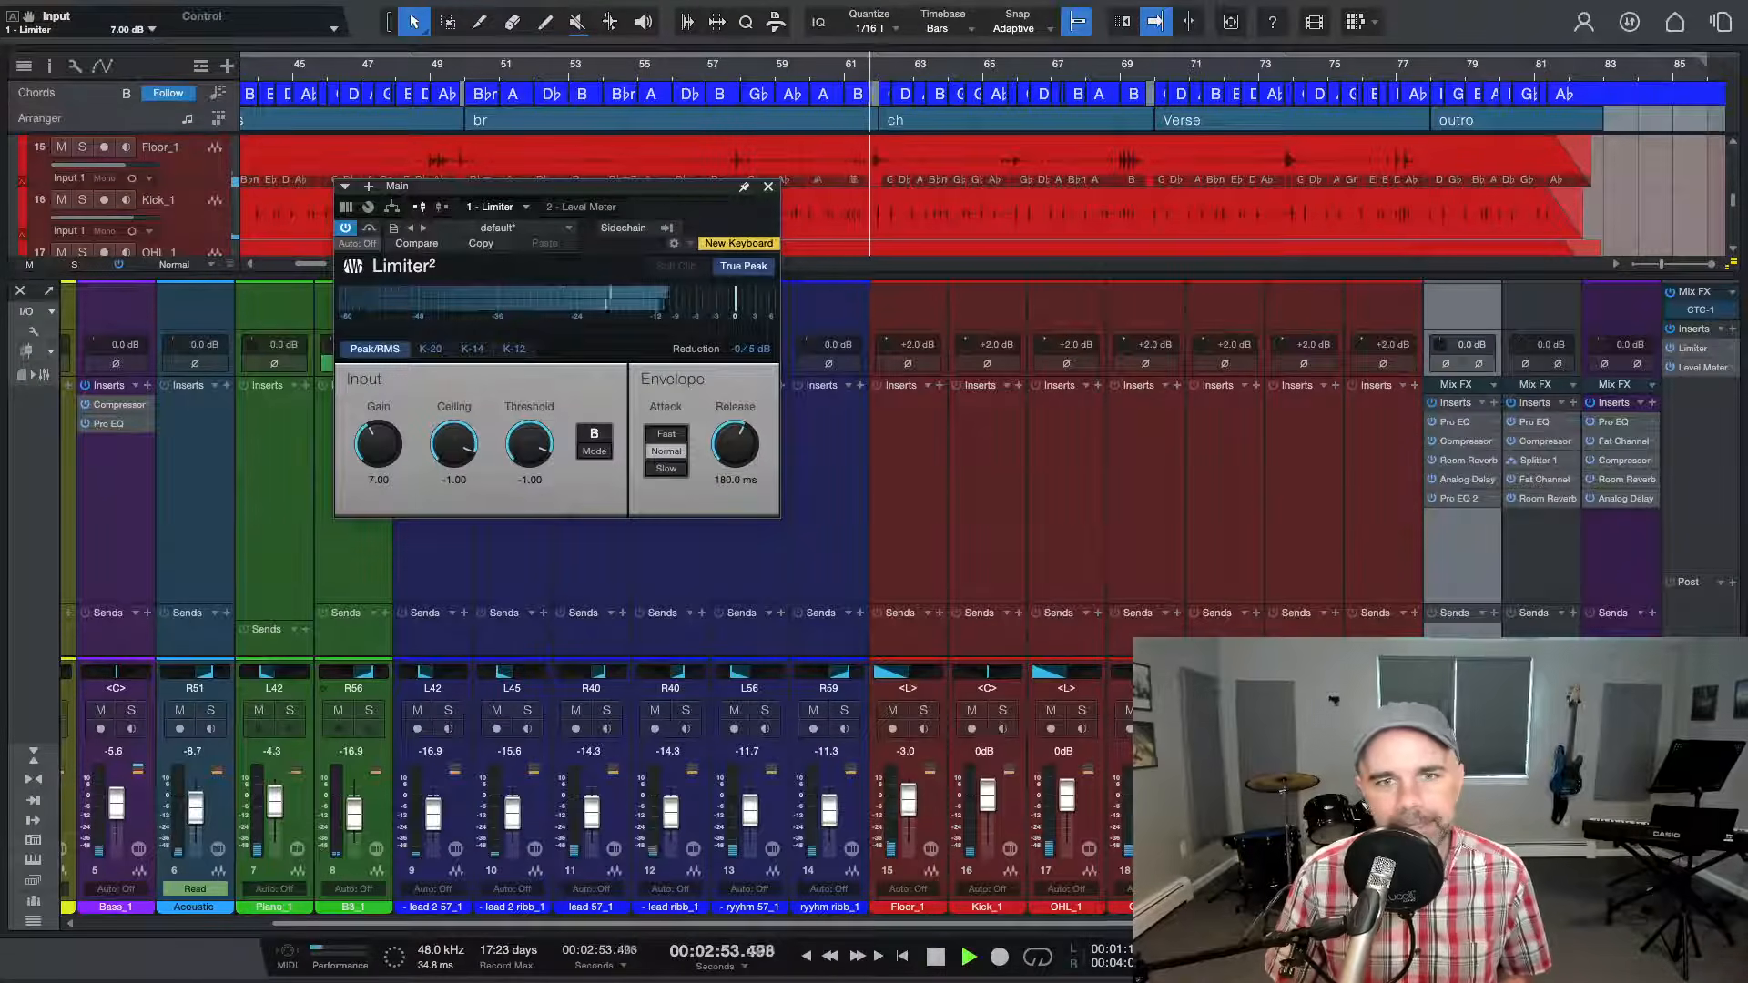
left_click(847, 71)
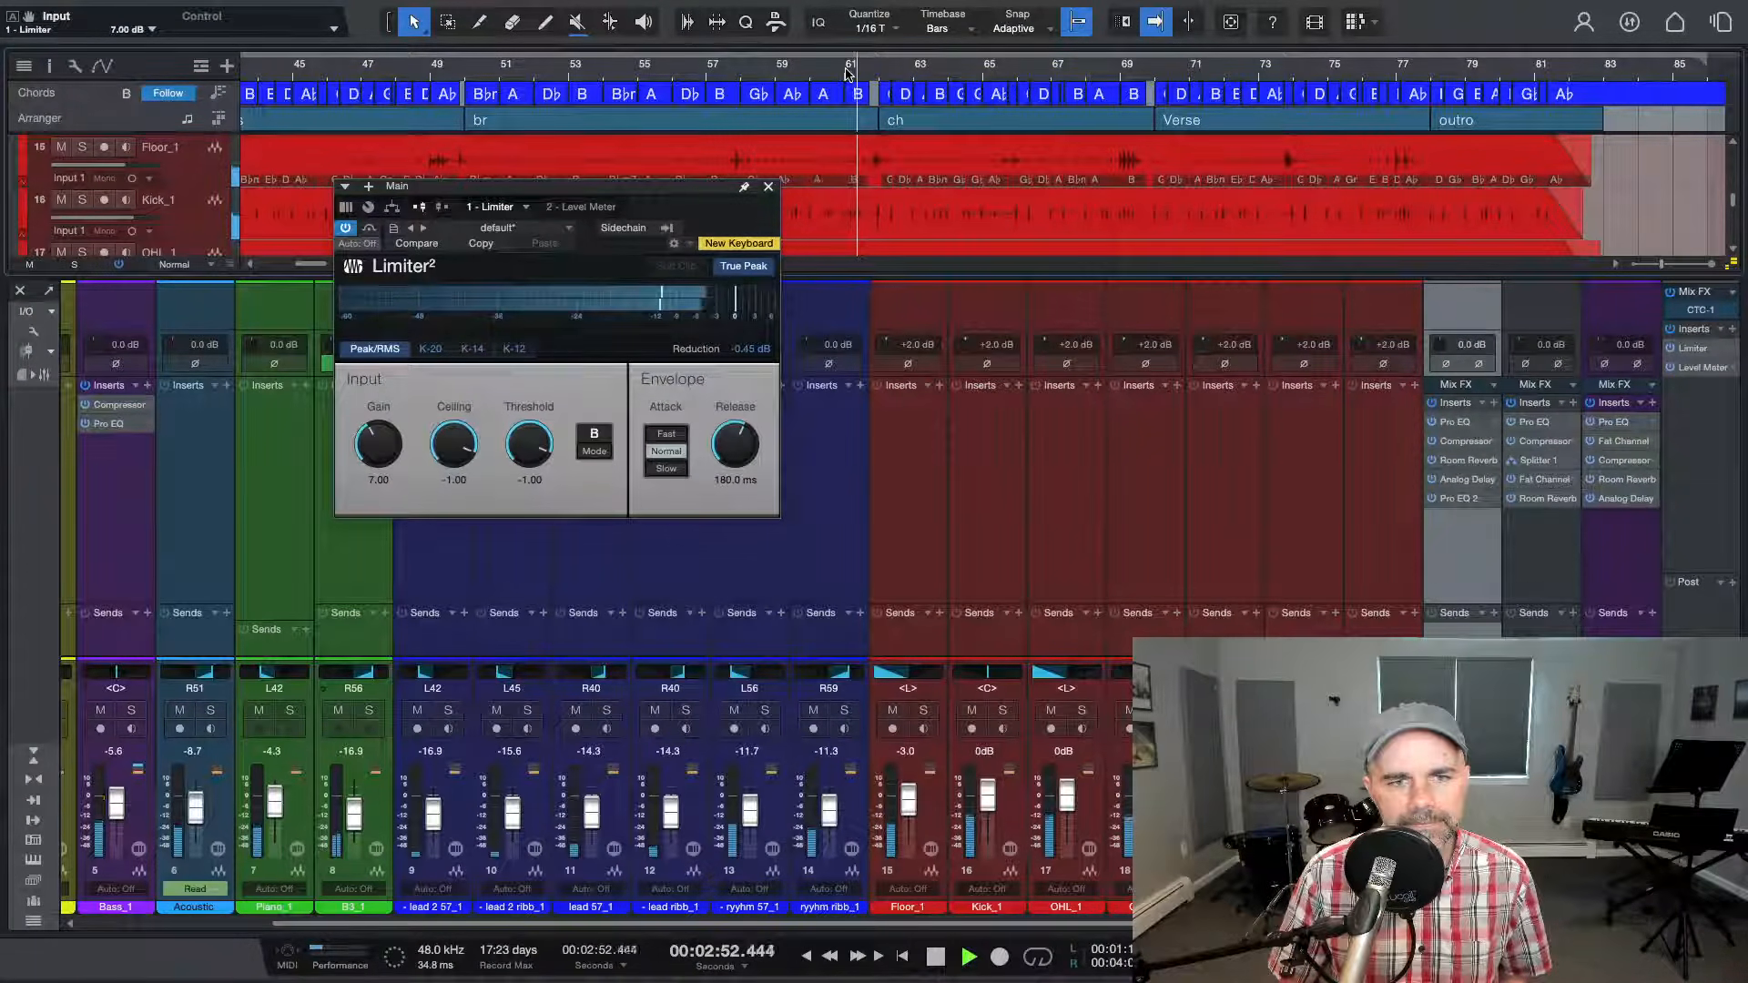
key("space")
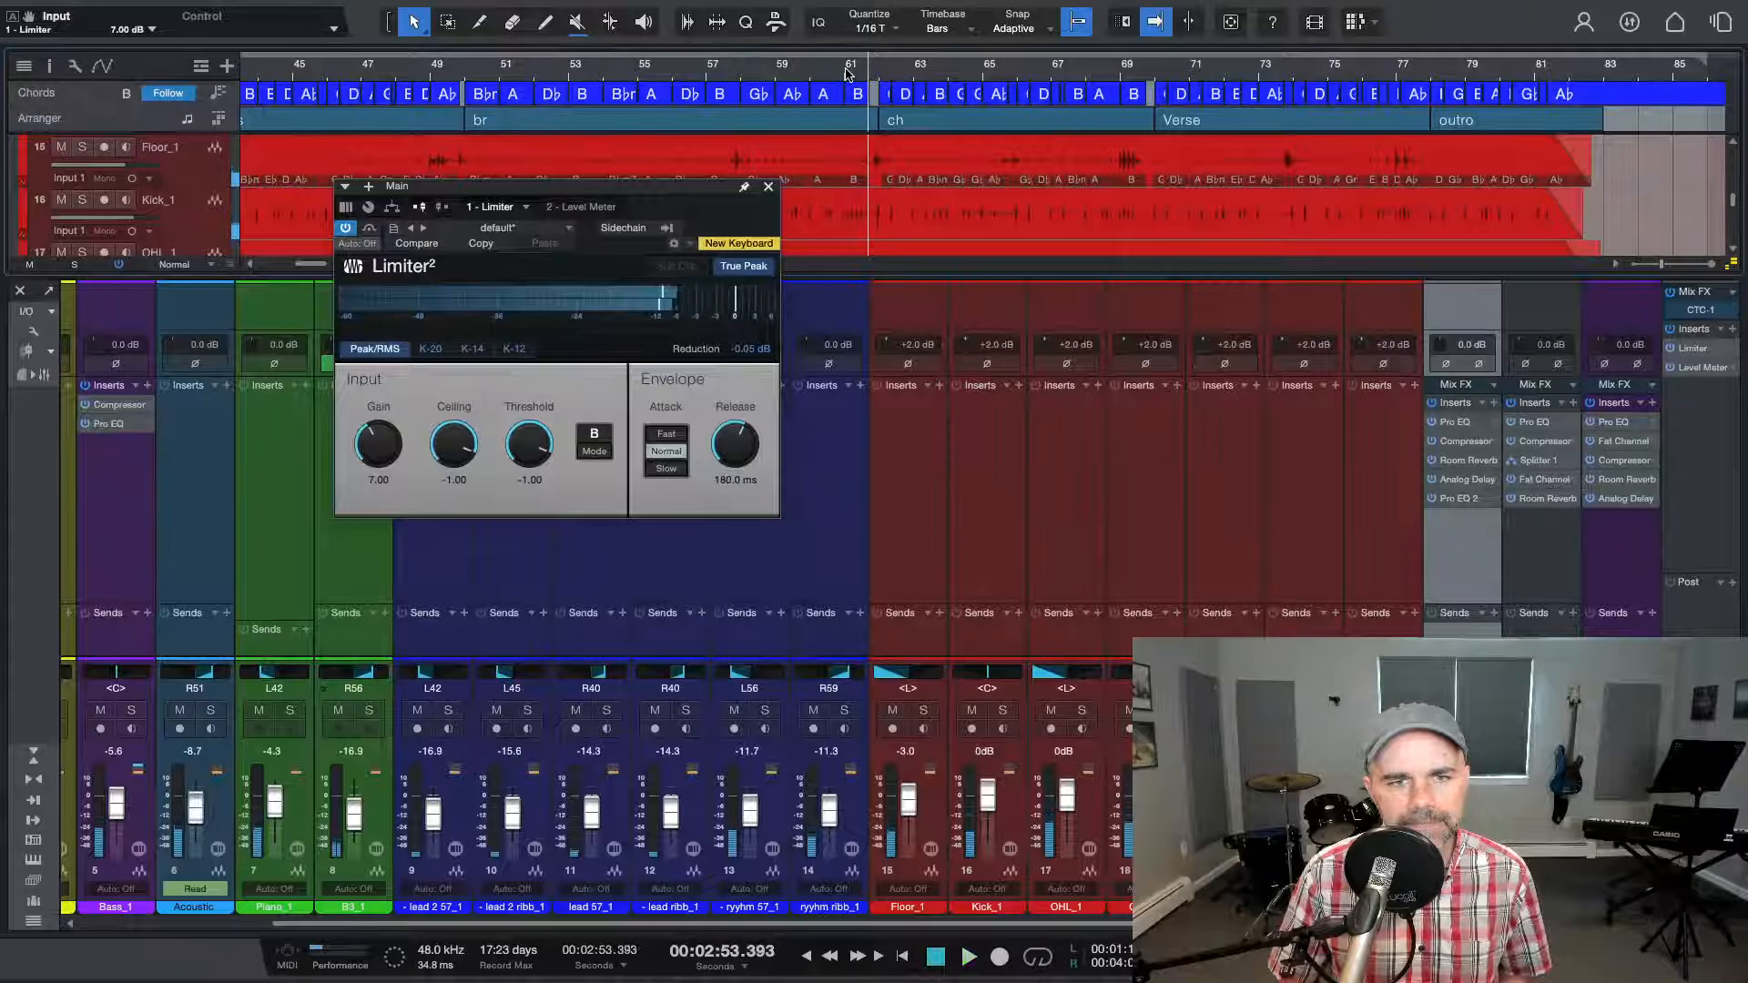
Raise the Limiter's input gain to 12 dB and replay from around bar 61 to check the gain reduction
left_click(371, 483)
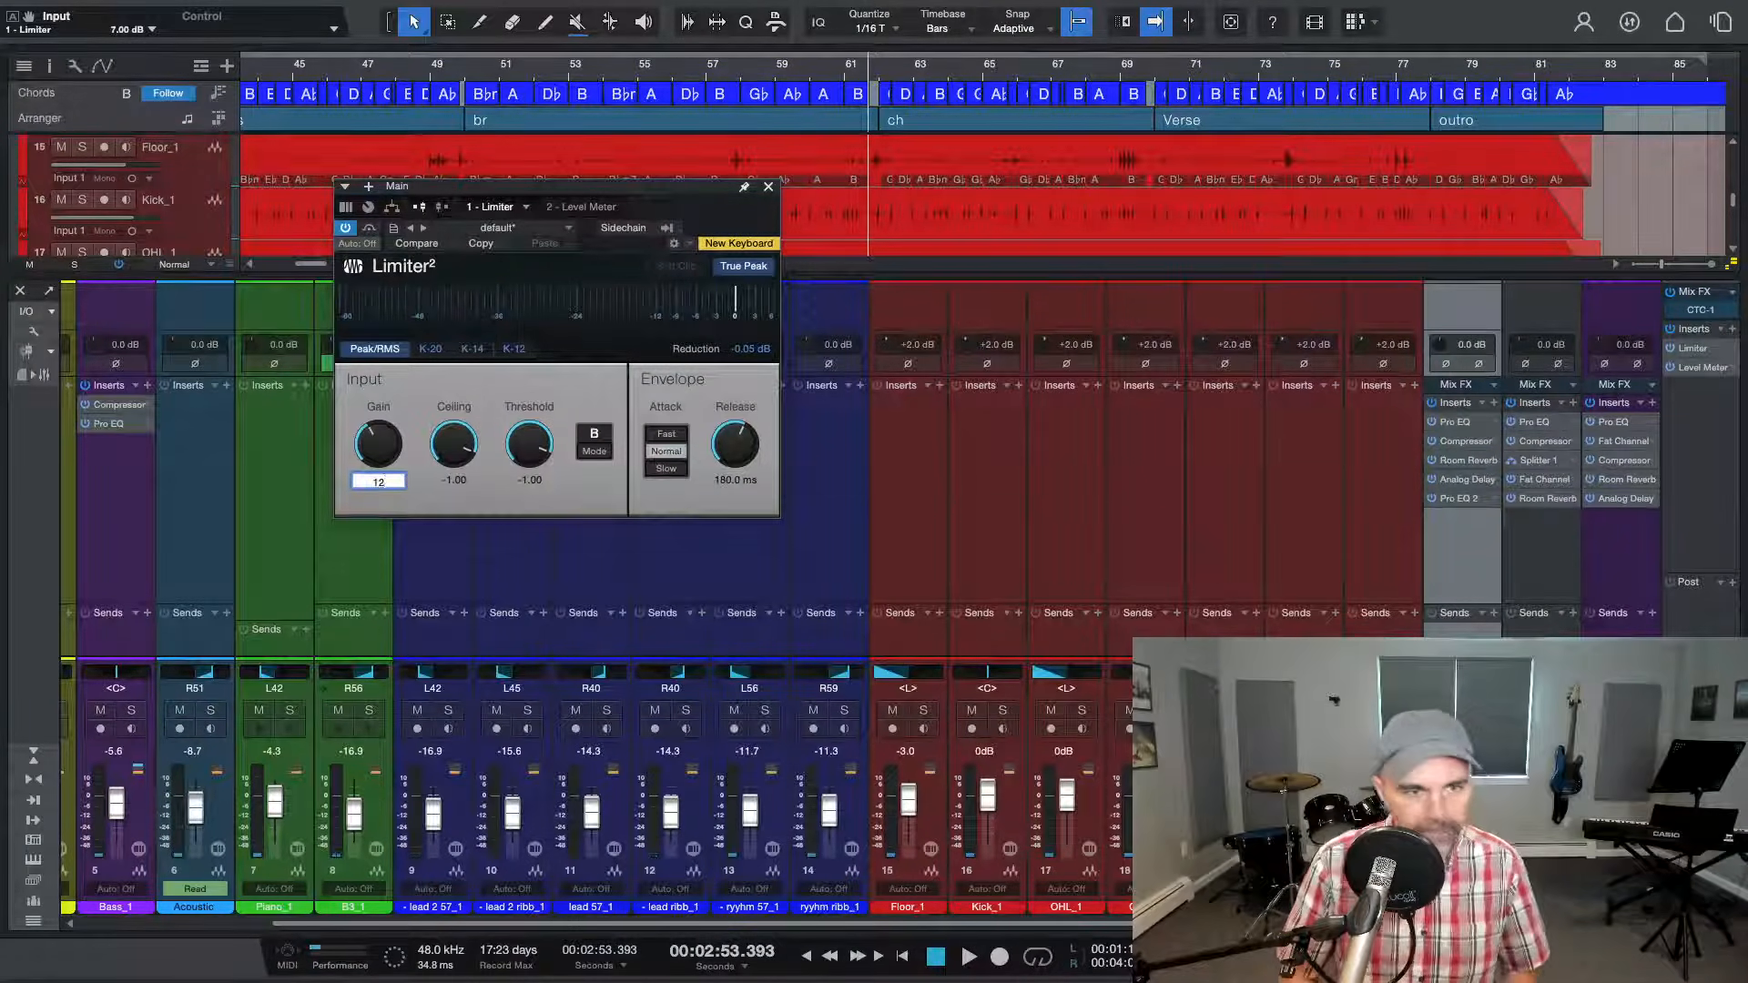
key("Return")
key("space")
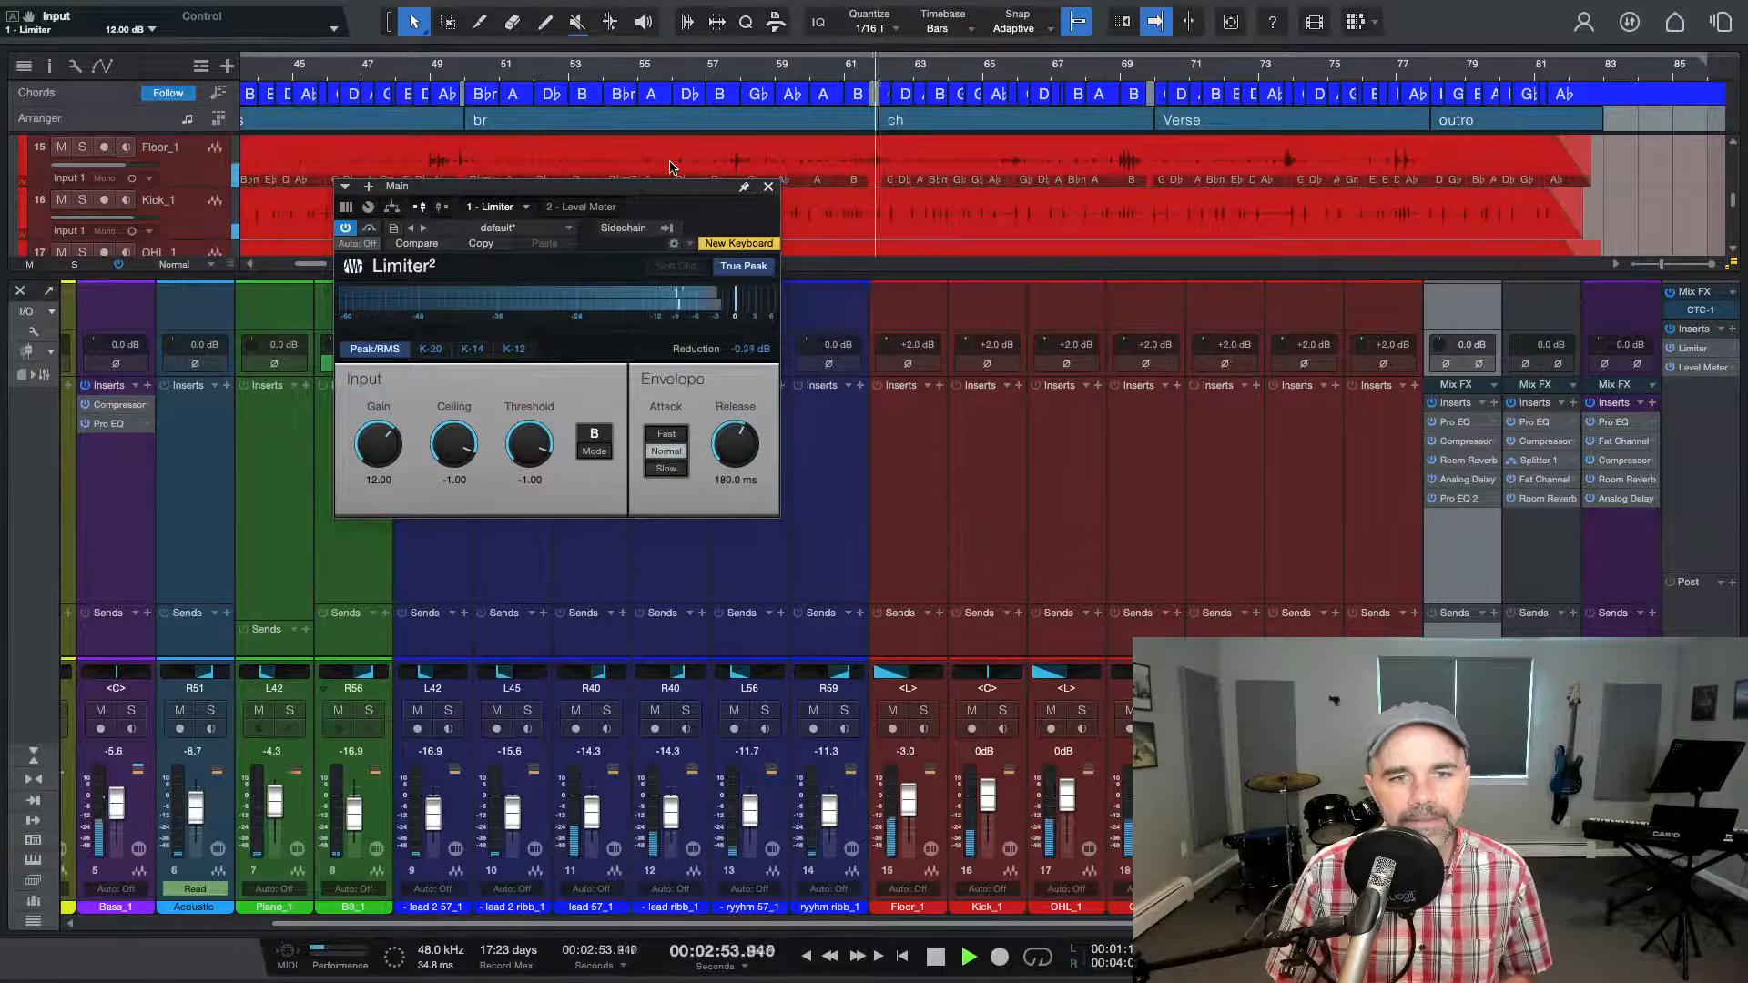
left_click(838, 75)
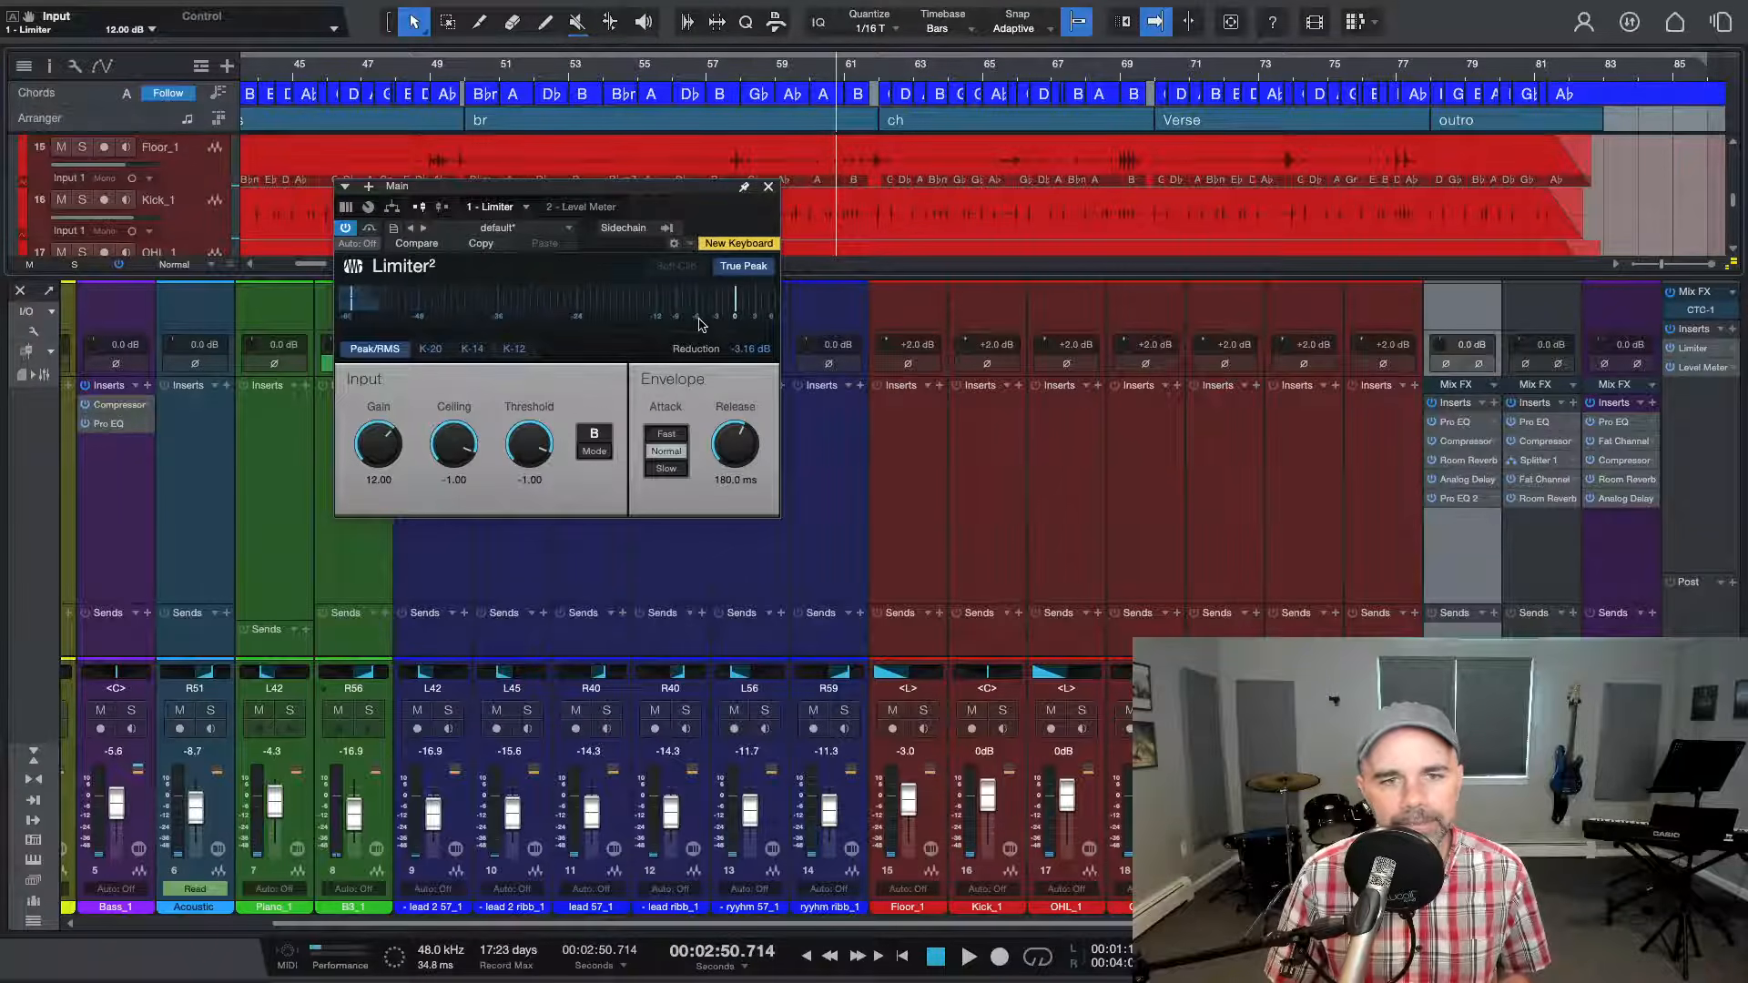
key("space")
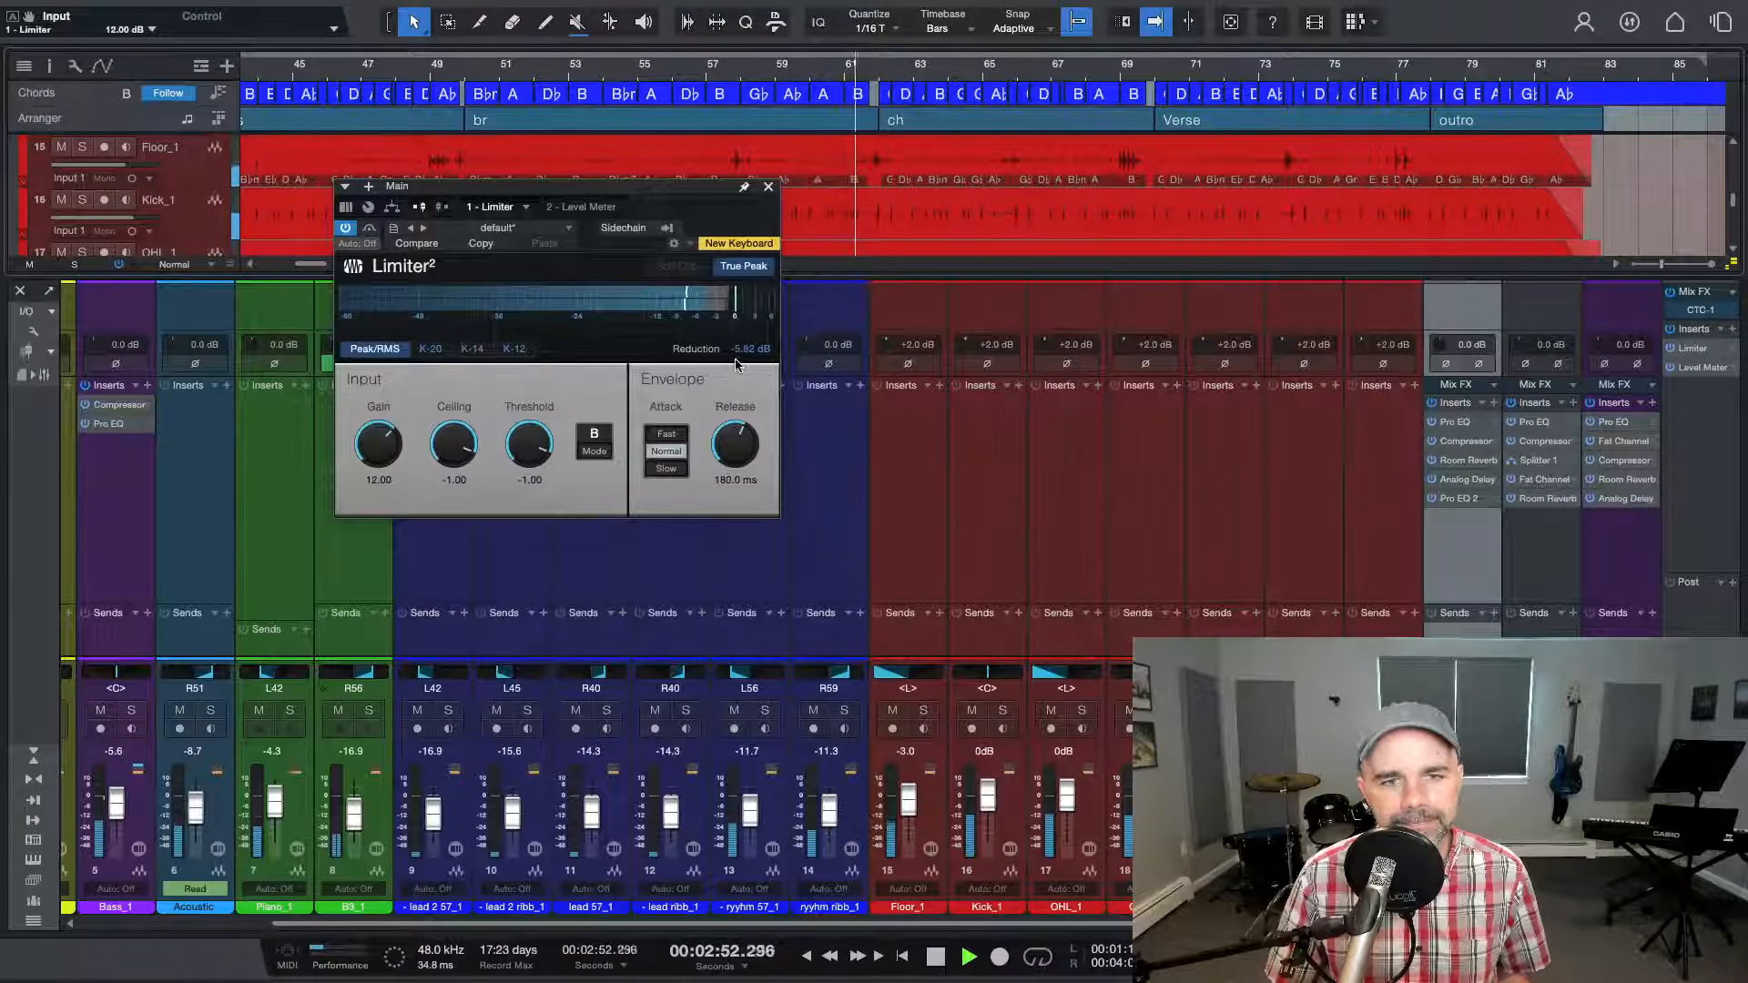
key("space")
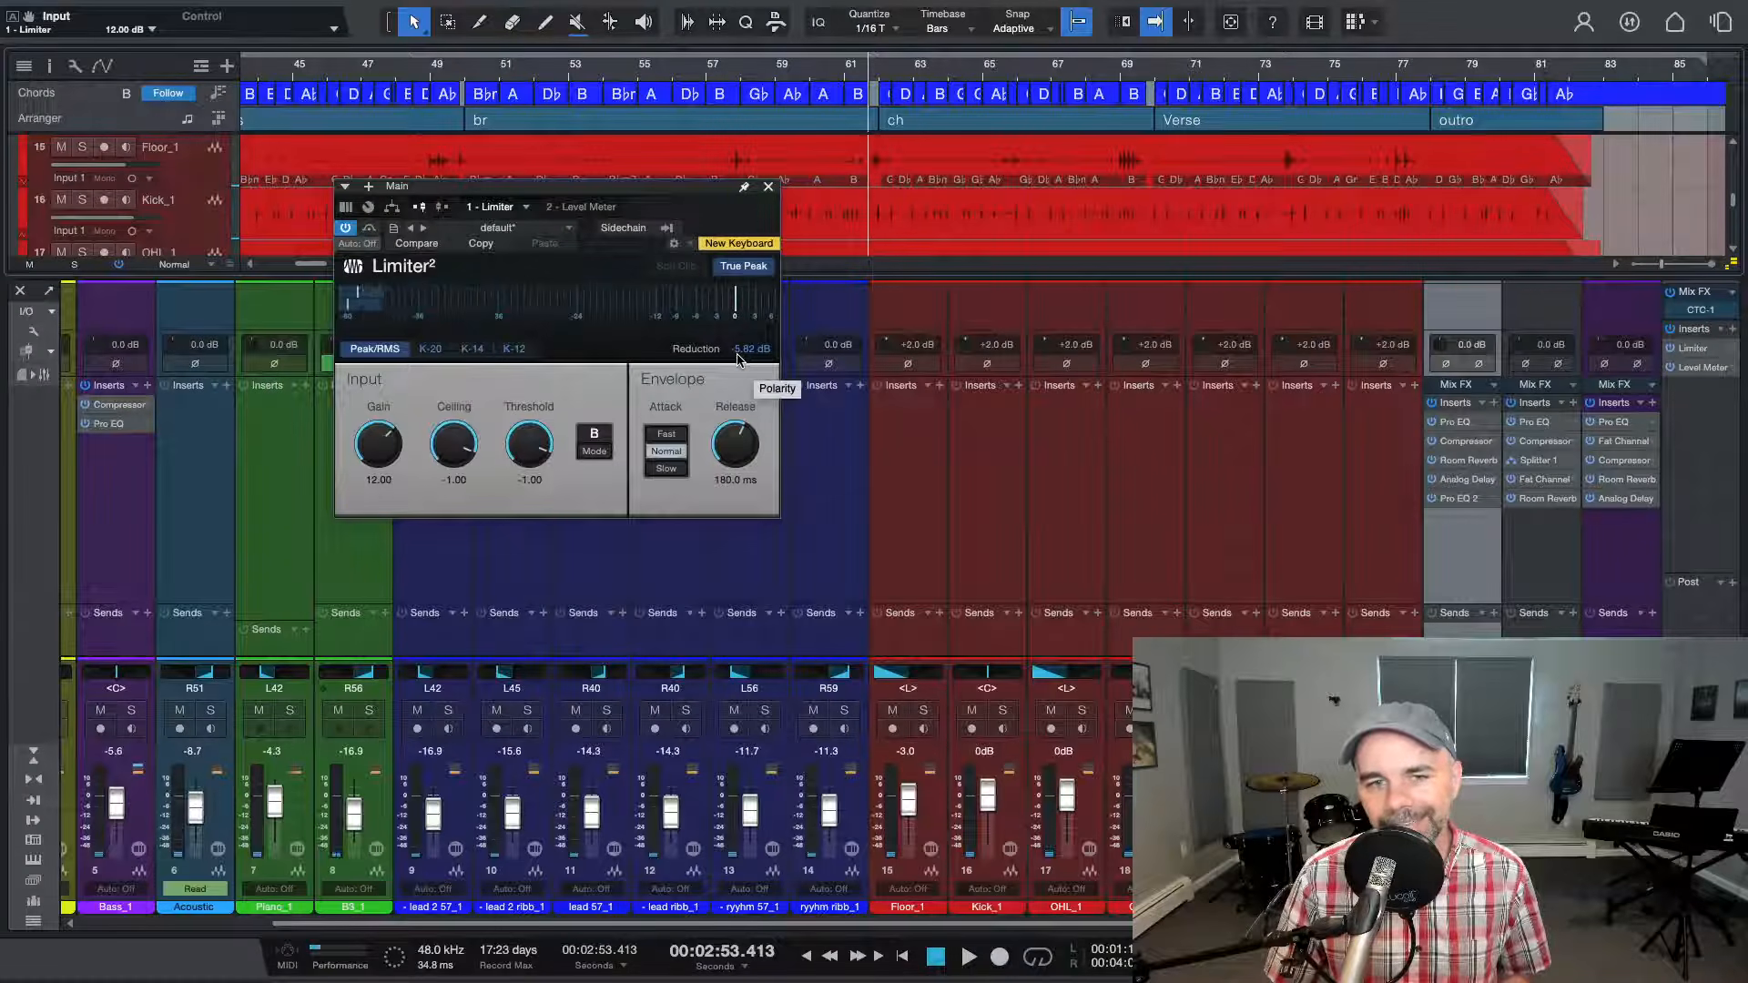
Bring the Limiter's input gain back down to 7 dB and play the same passage to compare the gain reduction
left_click(371, 479)
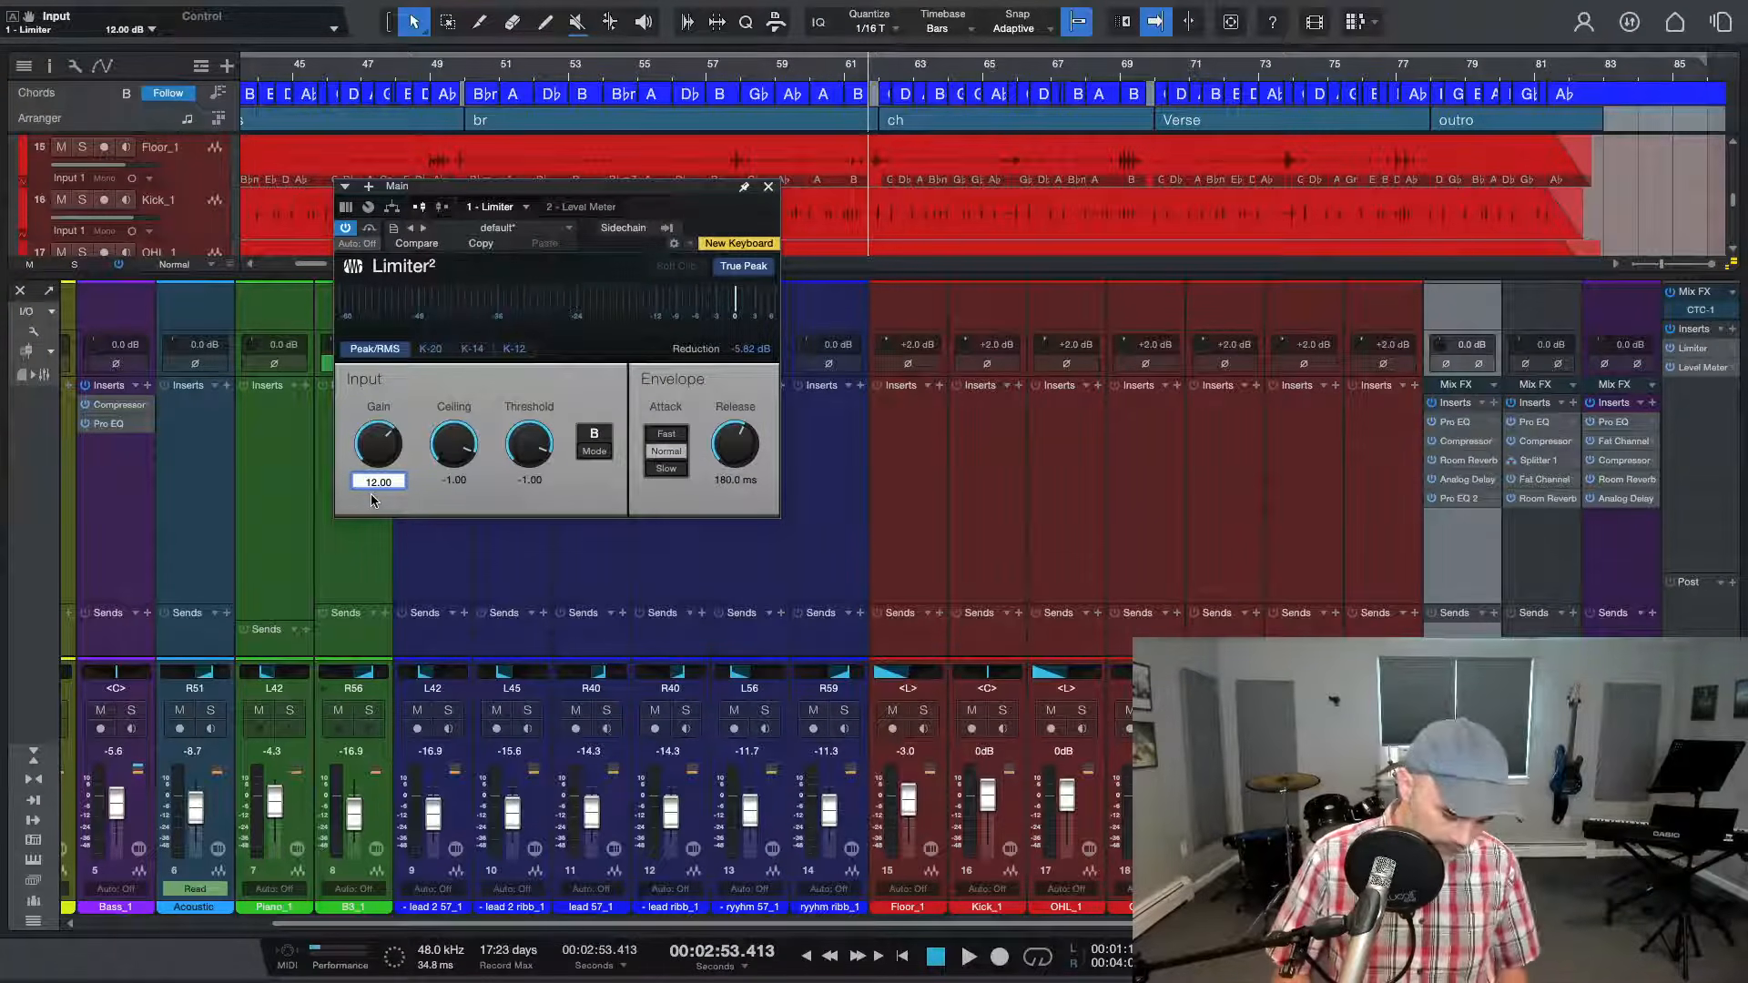
type("77")
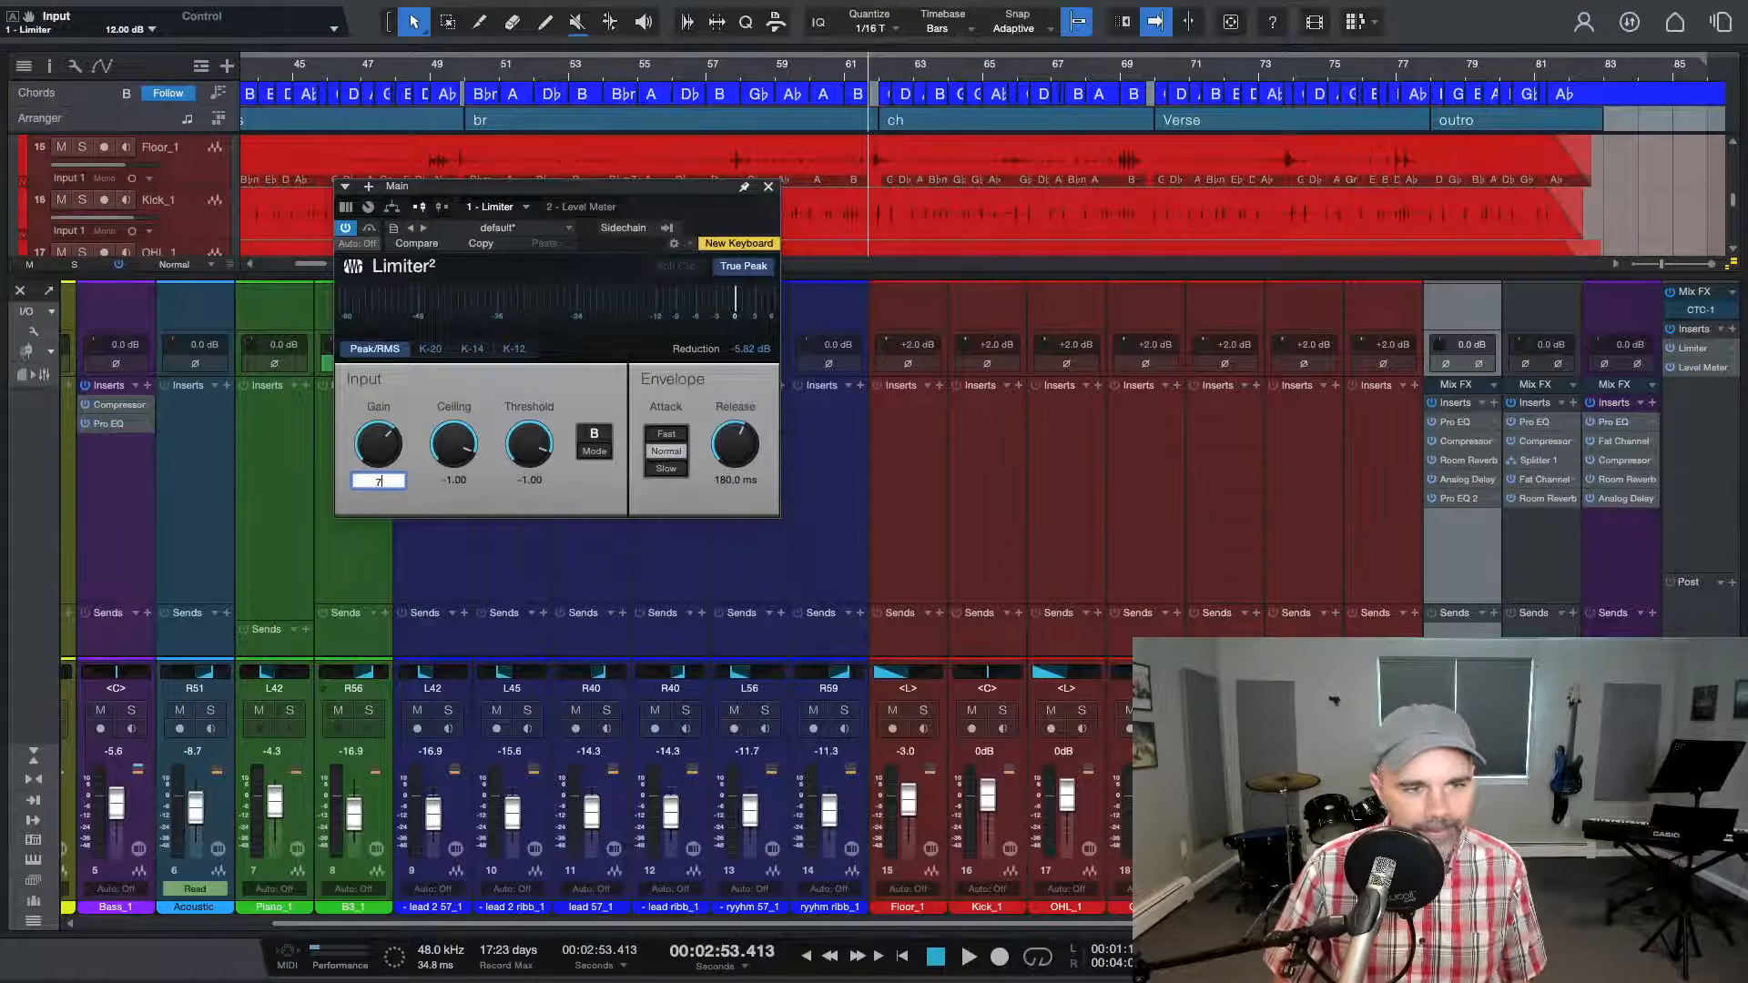
key("Return")
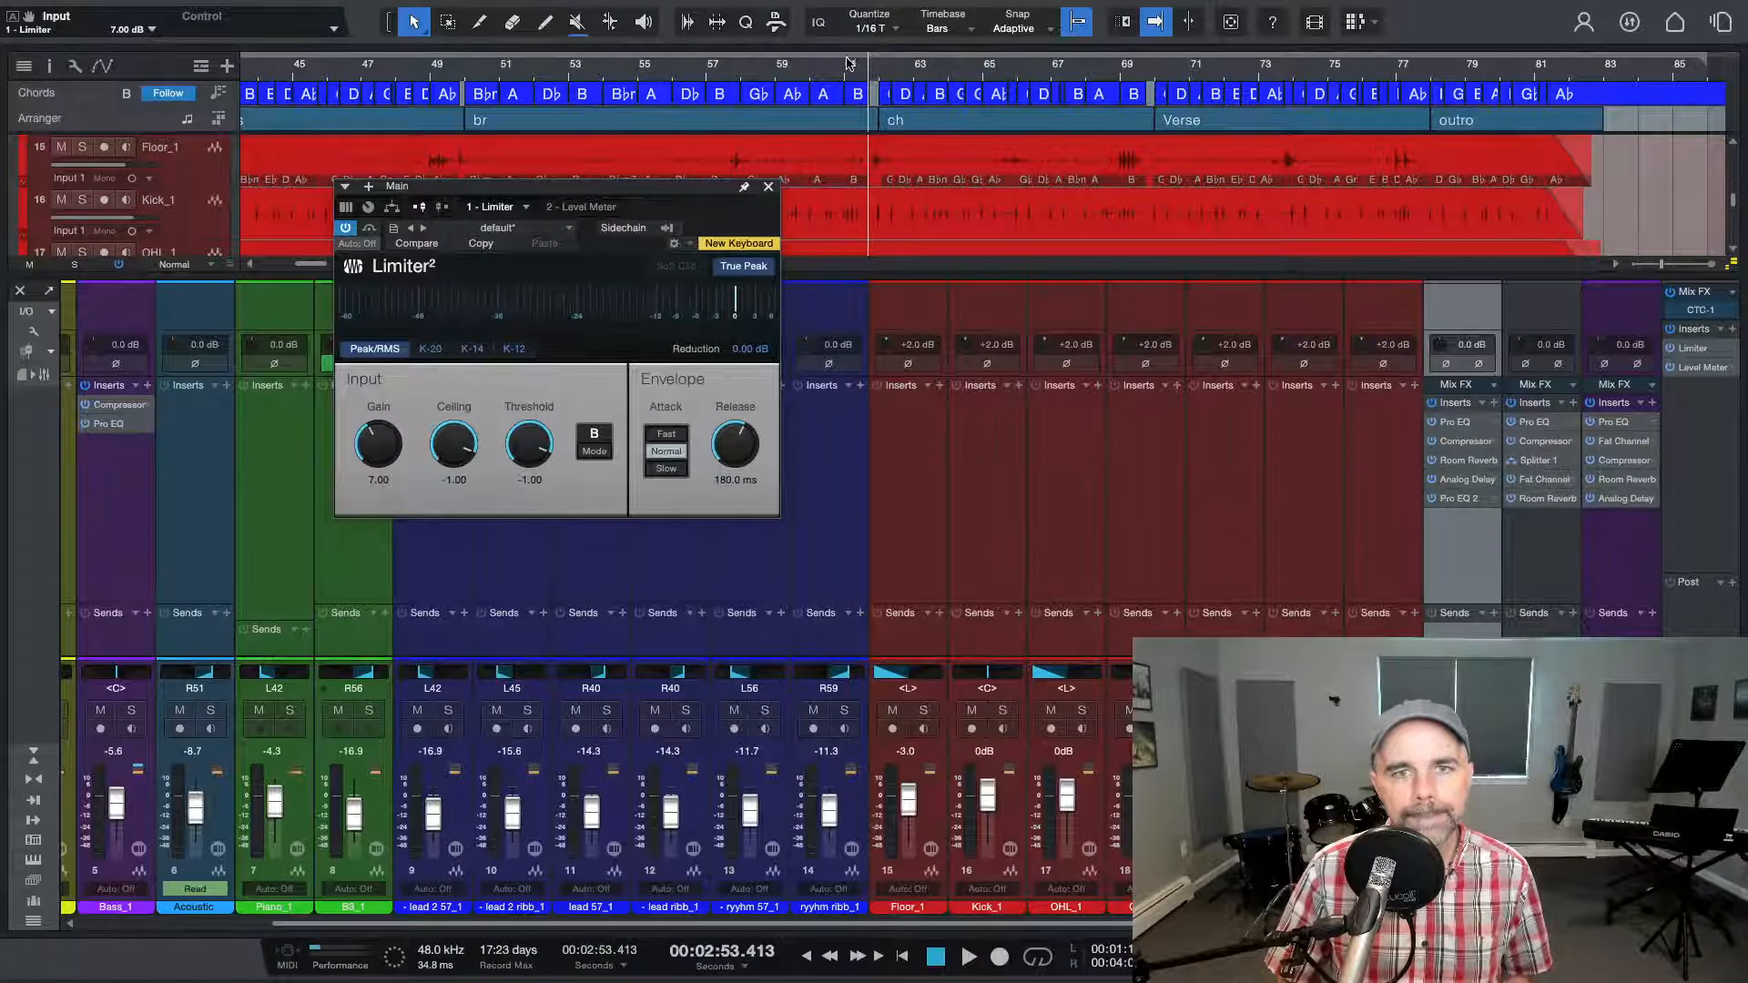
key("space")
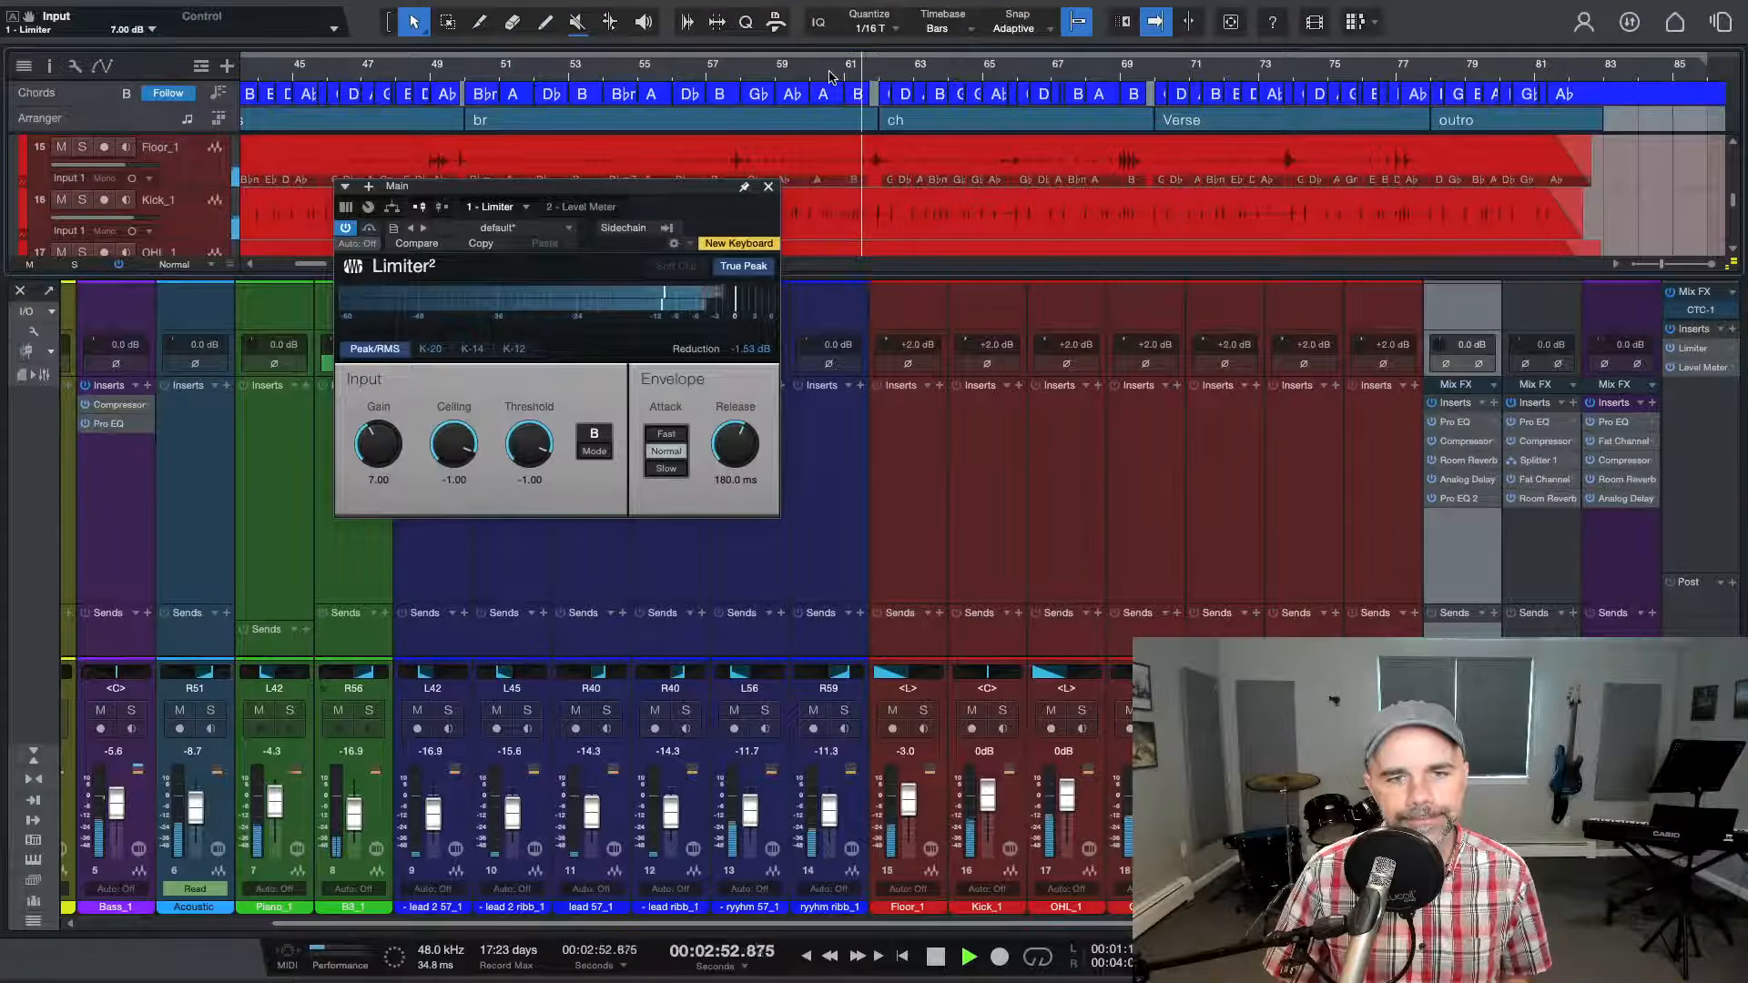
key("space")
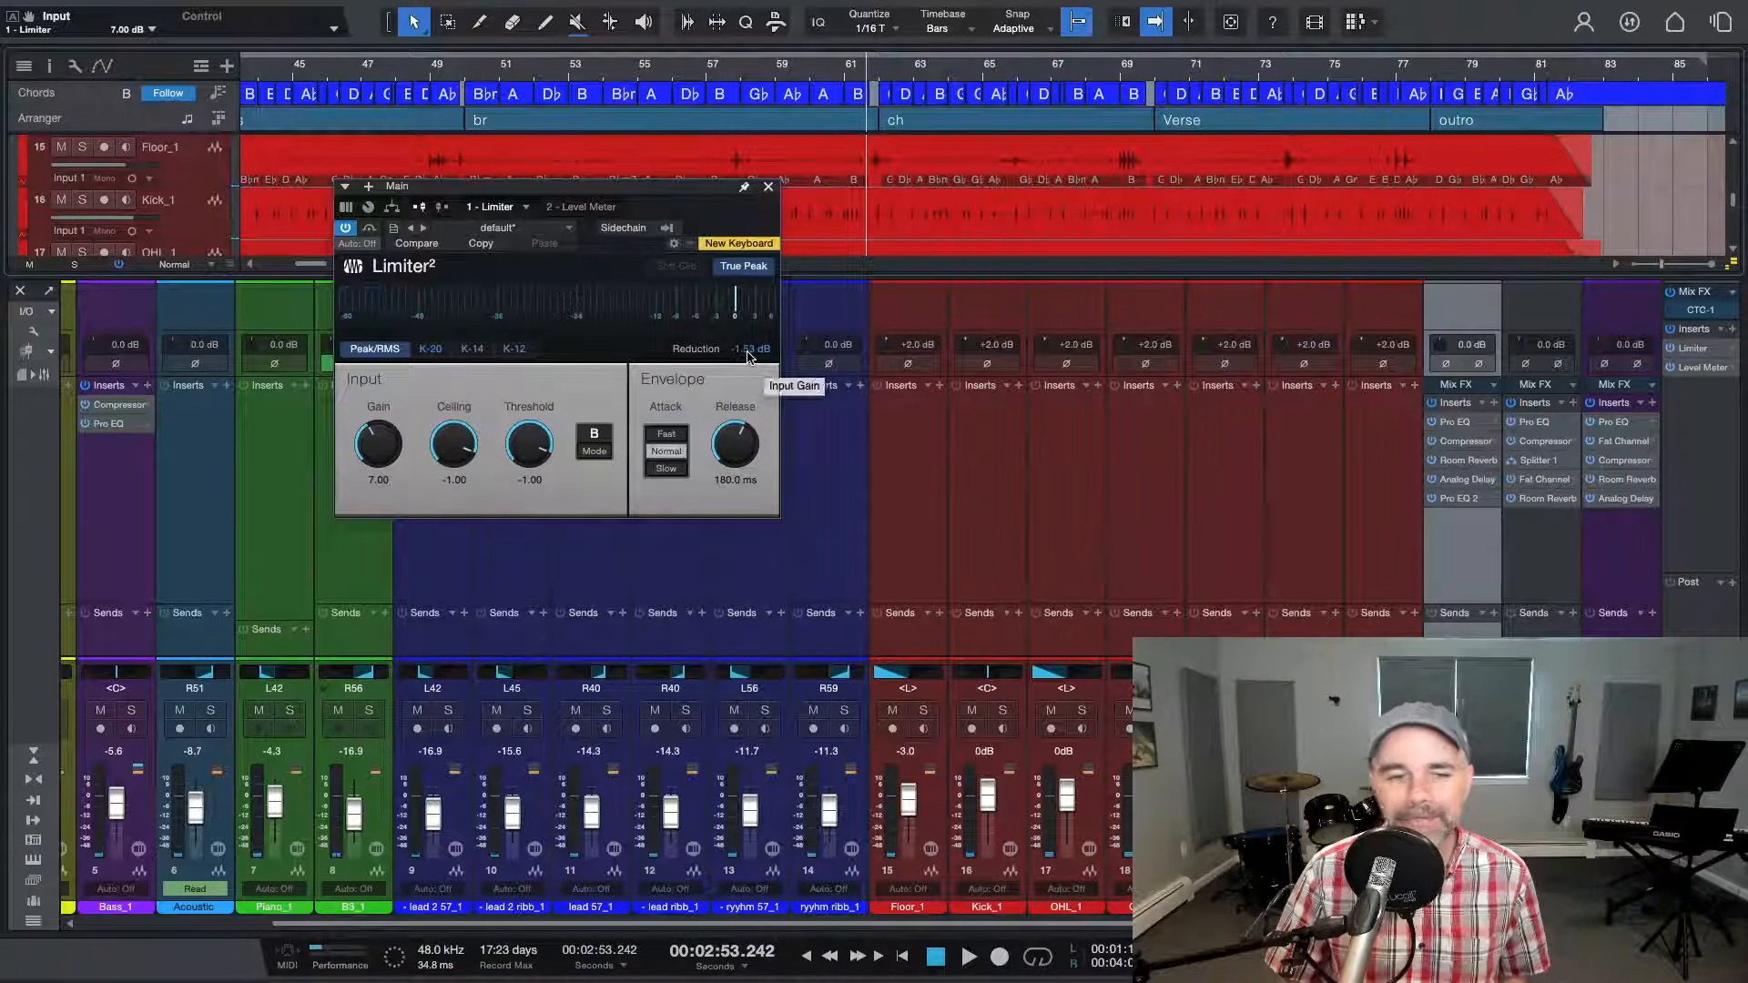
Set the Limiter's input gain to 6 dB and play from around bar 61 to check the limiting
double_click(376, 480)
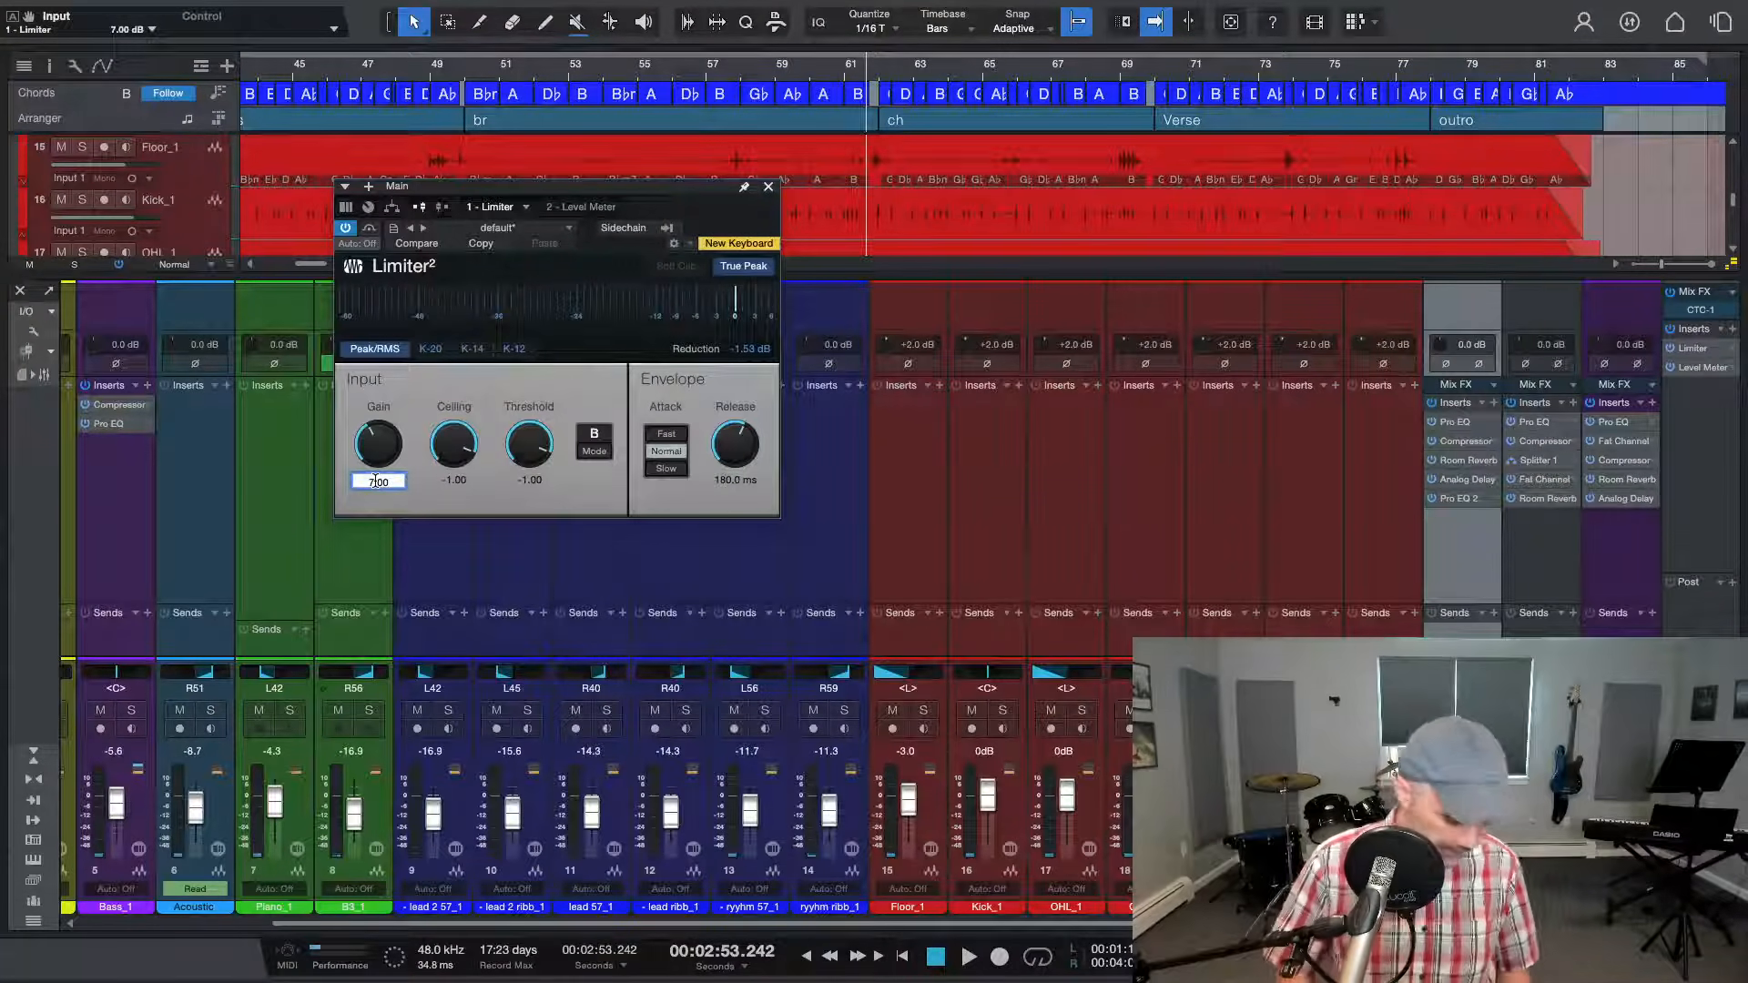
type("8")
key("Return")
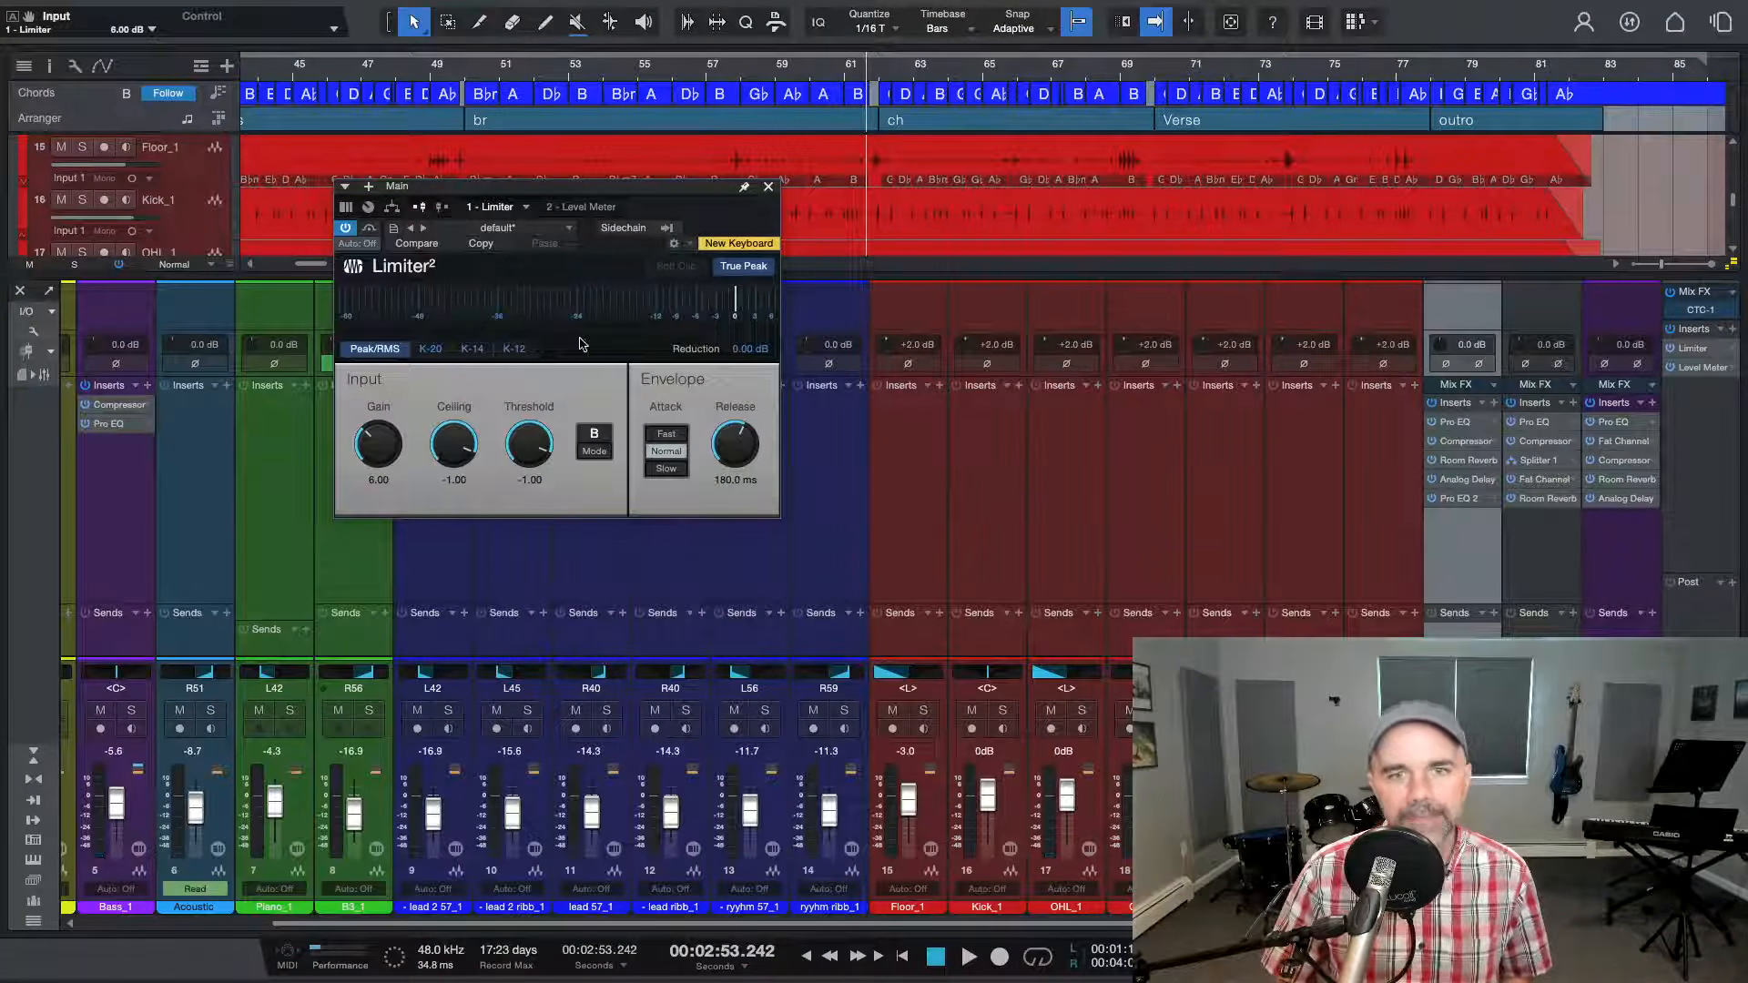
left_click(847, 71)
key("space")
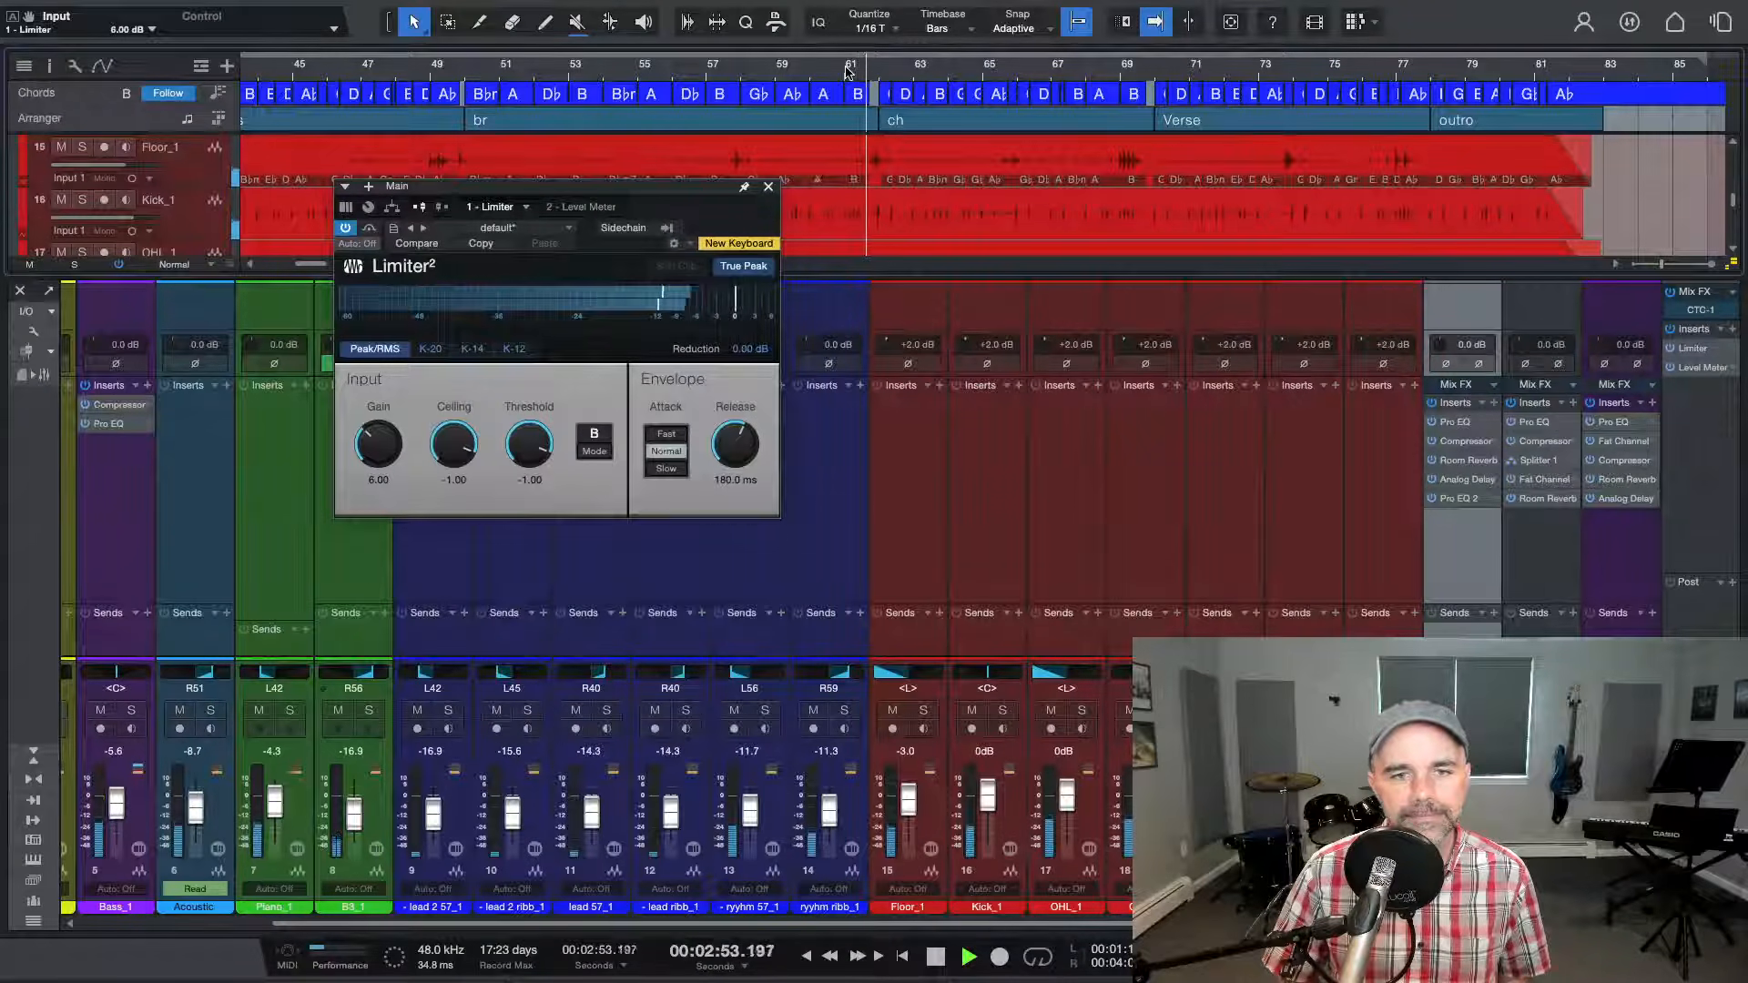
key("space")
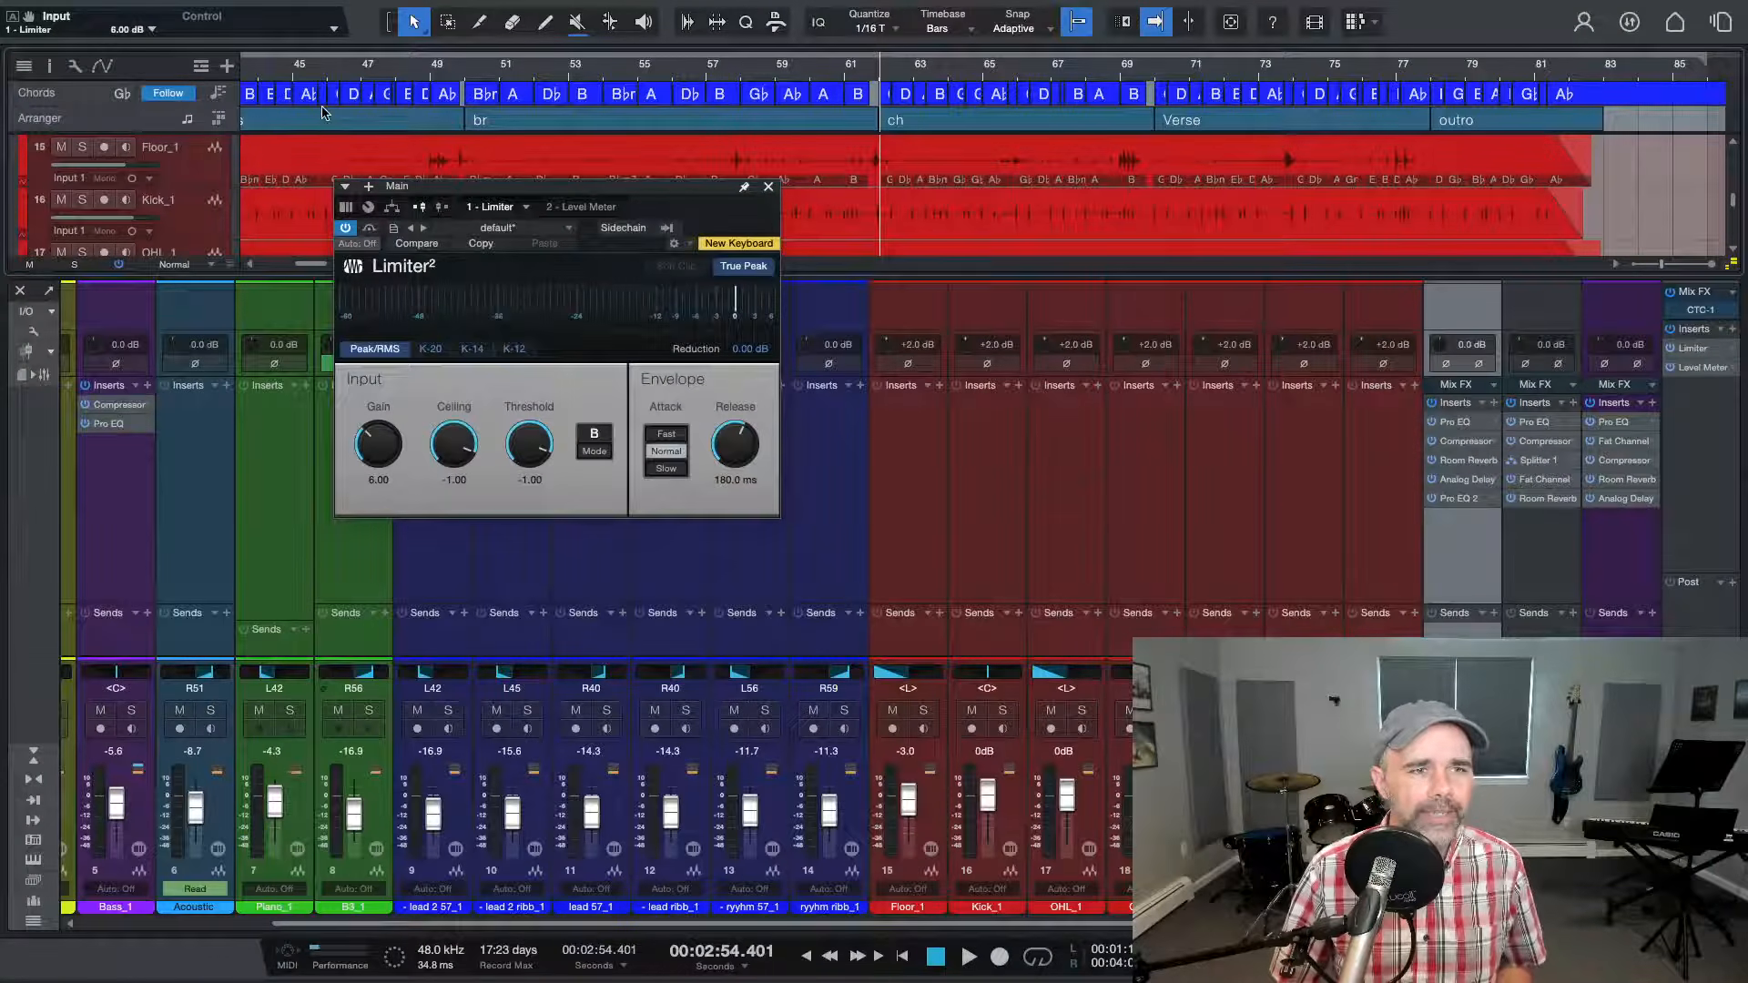
Open the Export Mixdown settings for the song
left_click(242, 432)
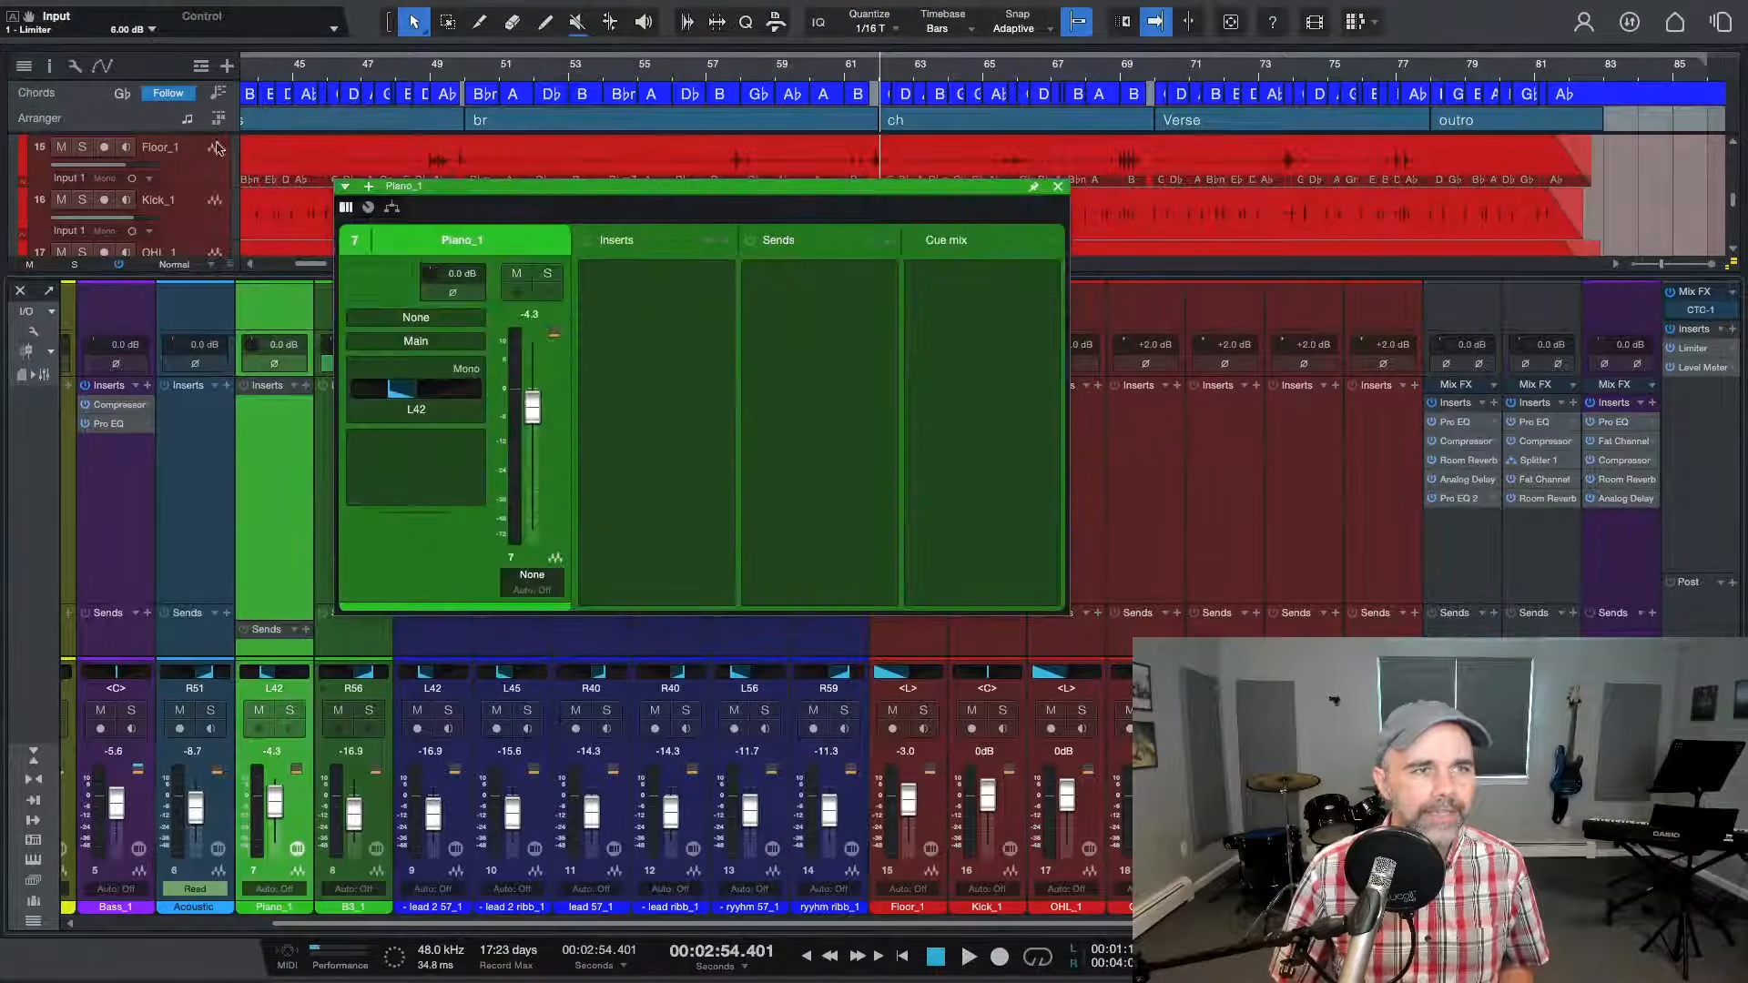
mouse_move(99, 4)
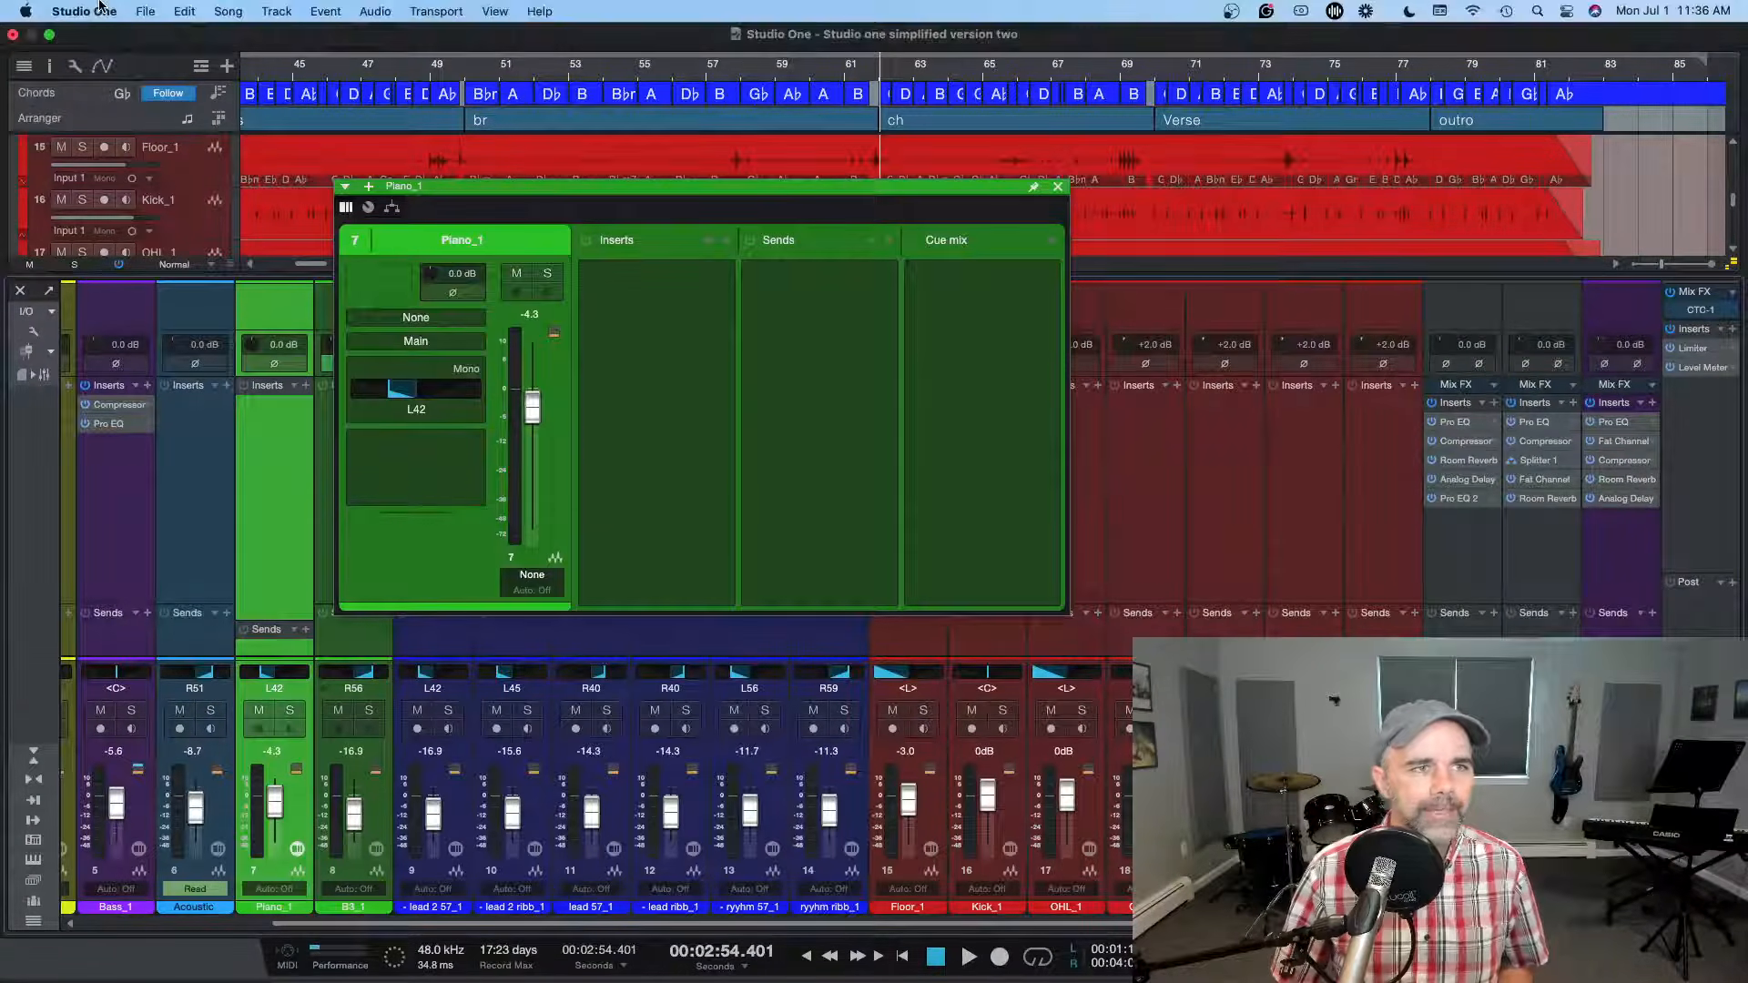
left_click(184, 11)
mouse_move(228, 11)
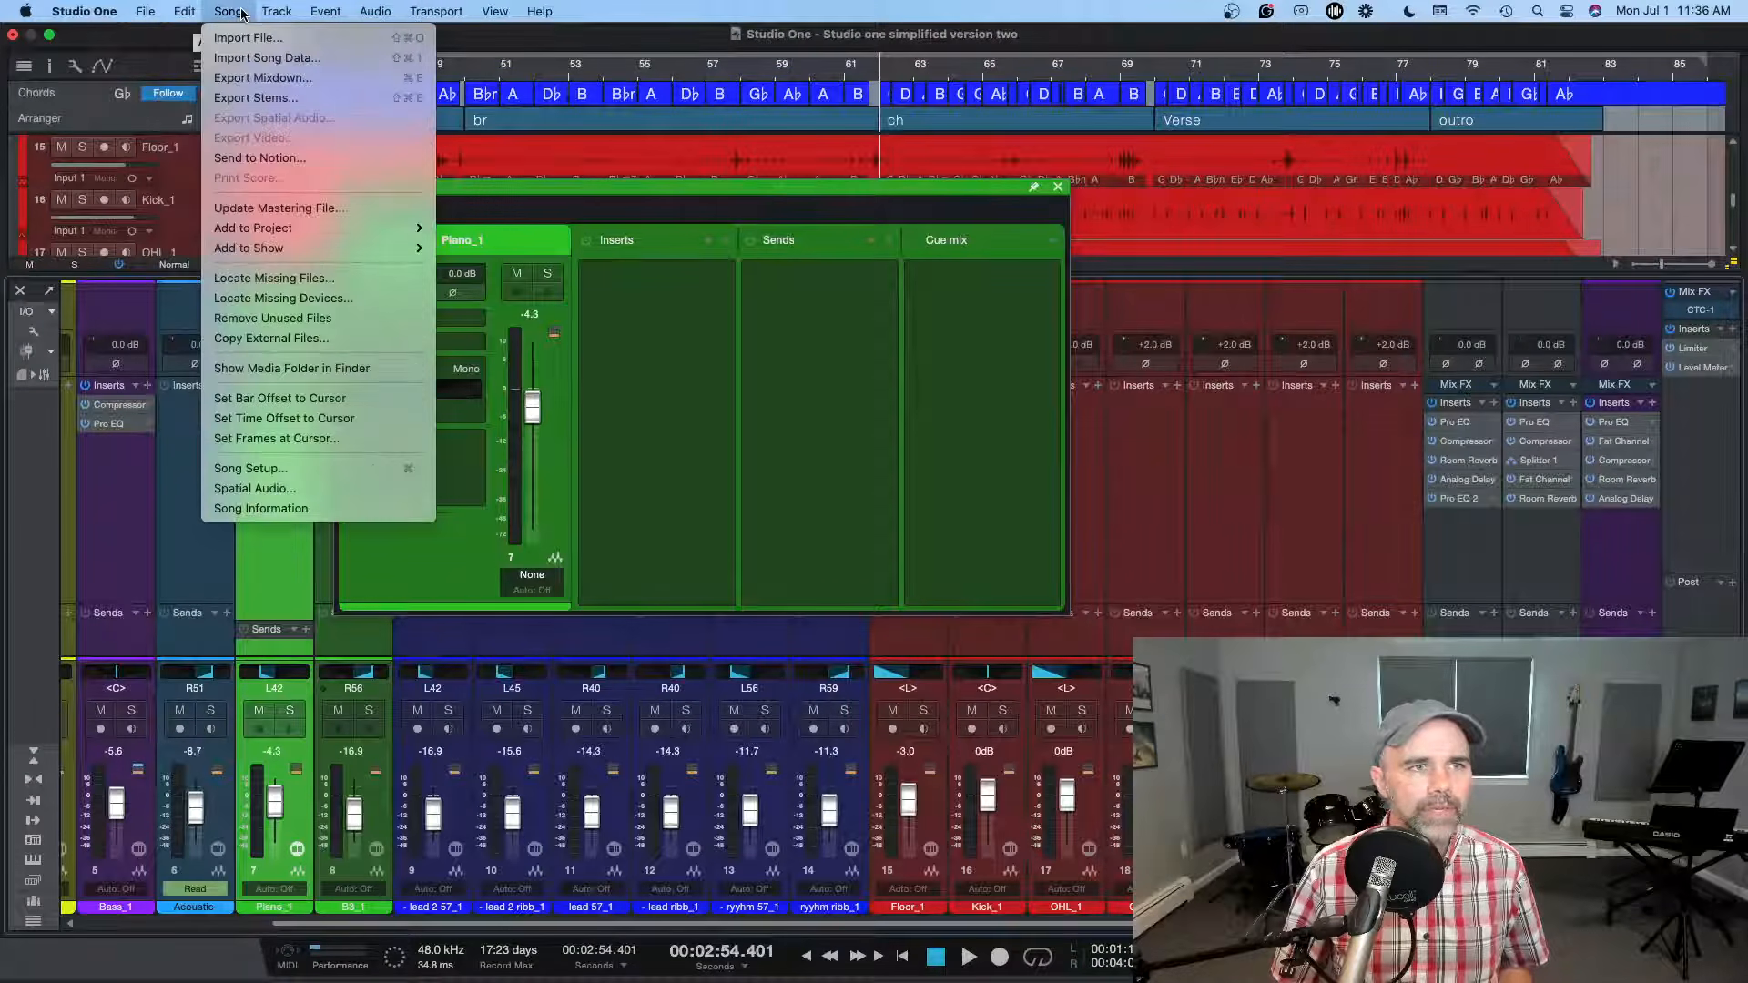
left_click(251, 78)
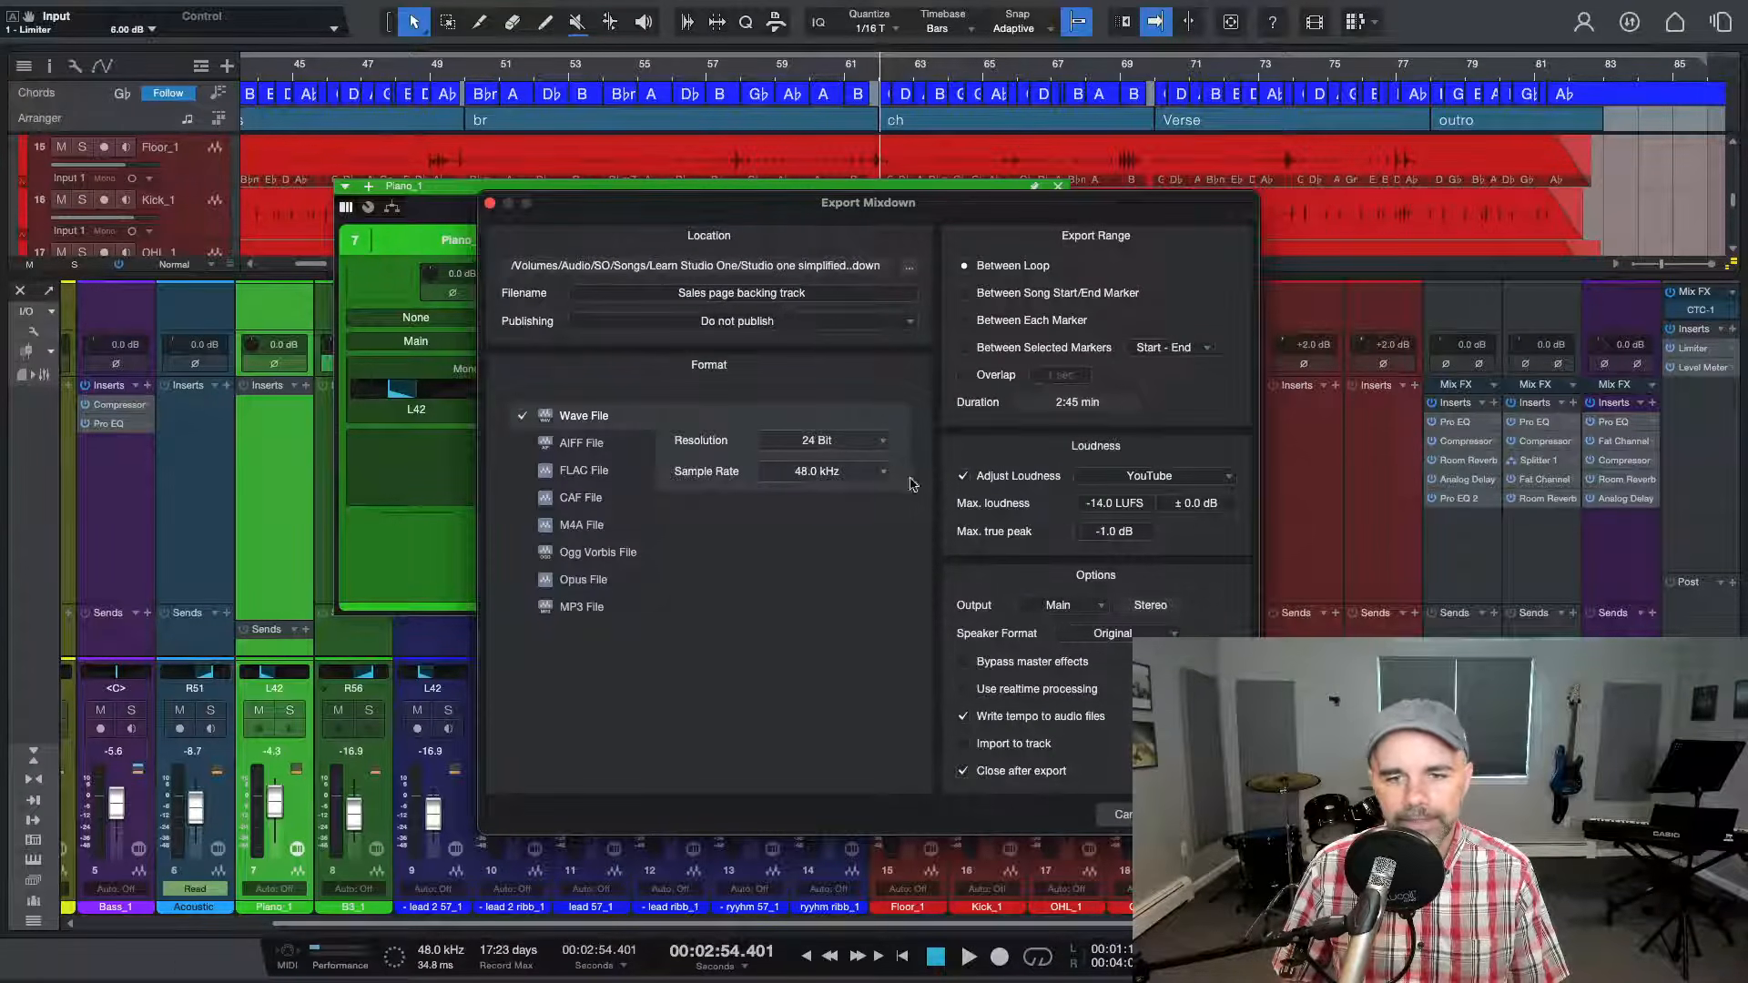
Review the Export Mixdown loudness presets and YouTube's loudness targets, cancel the export and close the Piano_1 channel editor
left_click(964, 475)
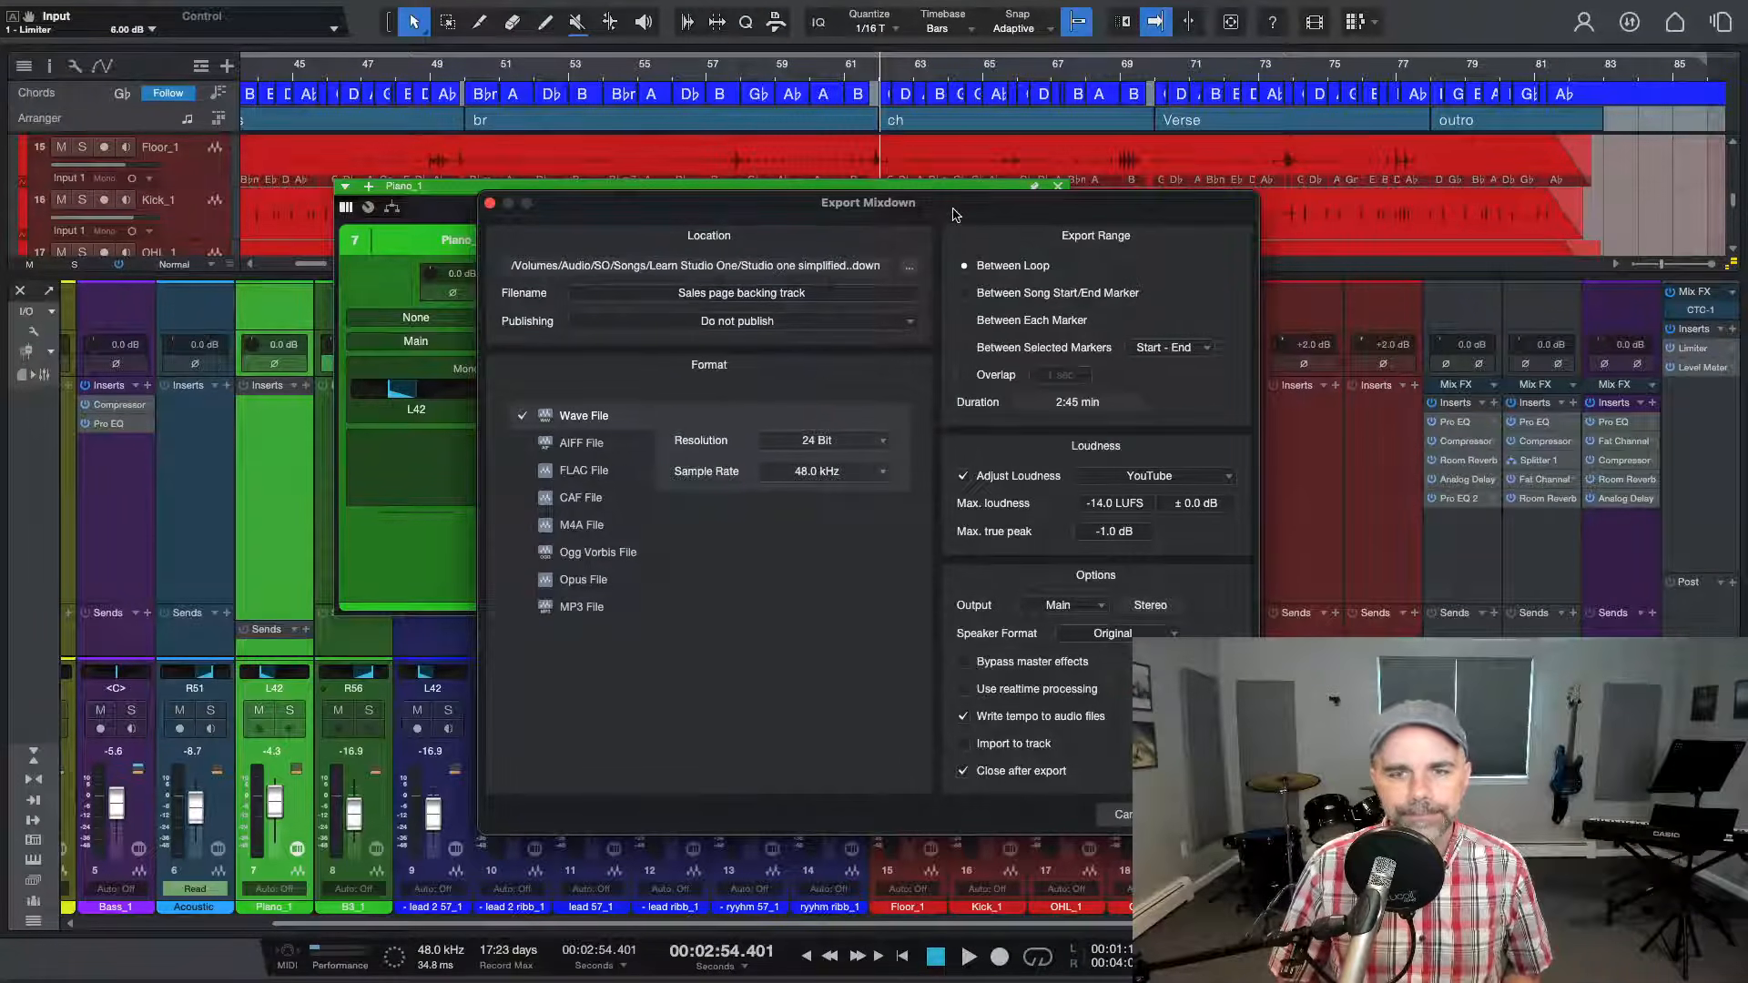
left_click_drag(952, 214, 695, 156)
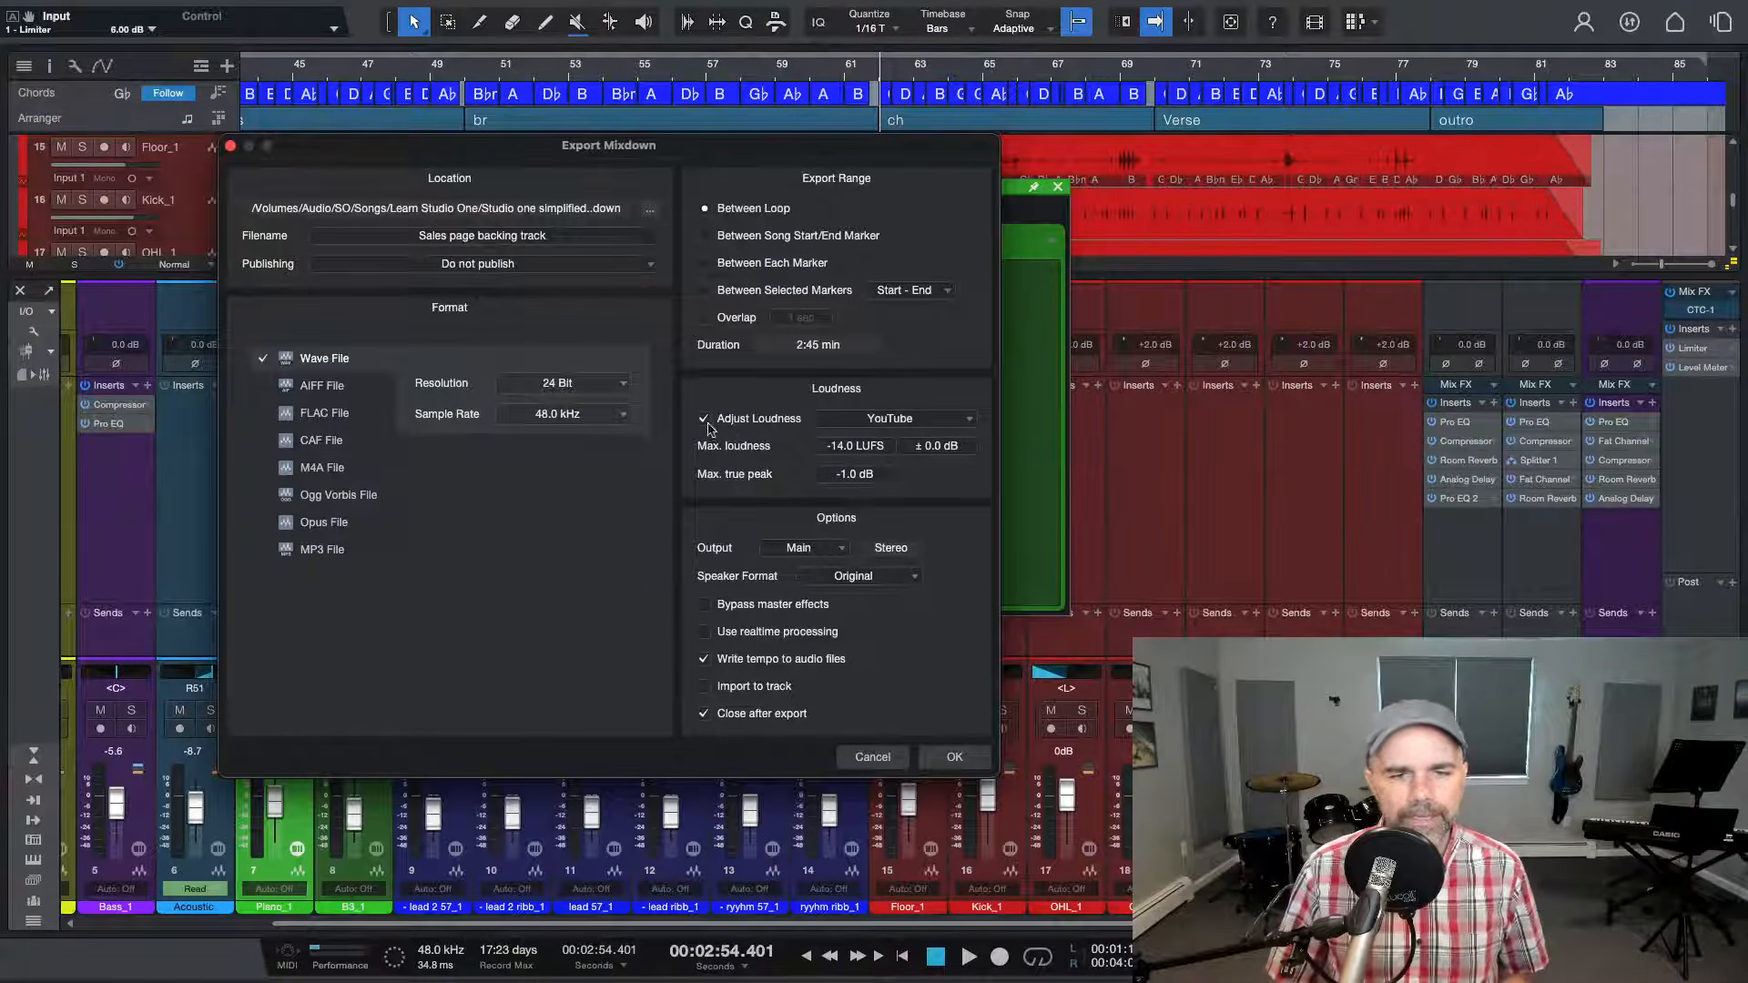
left_click(853, 419)
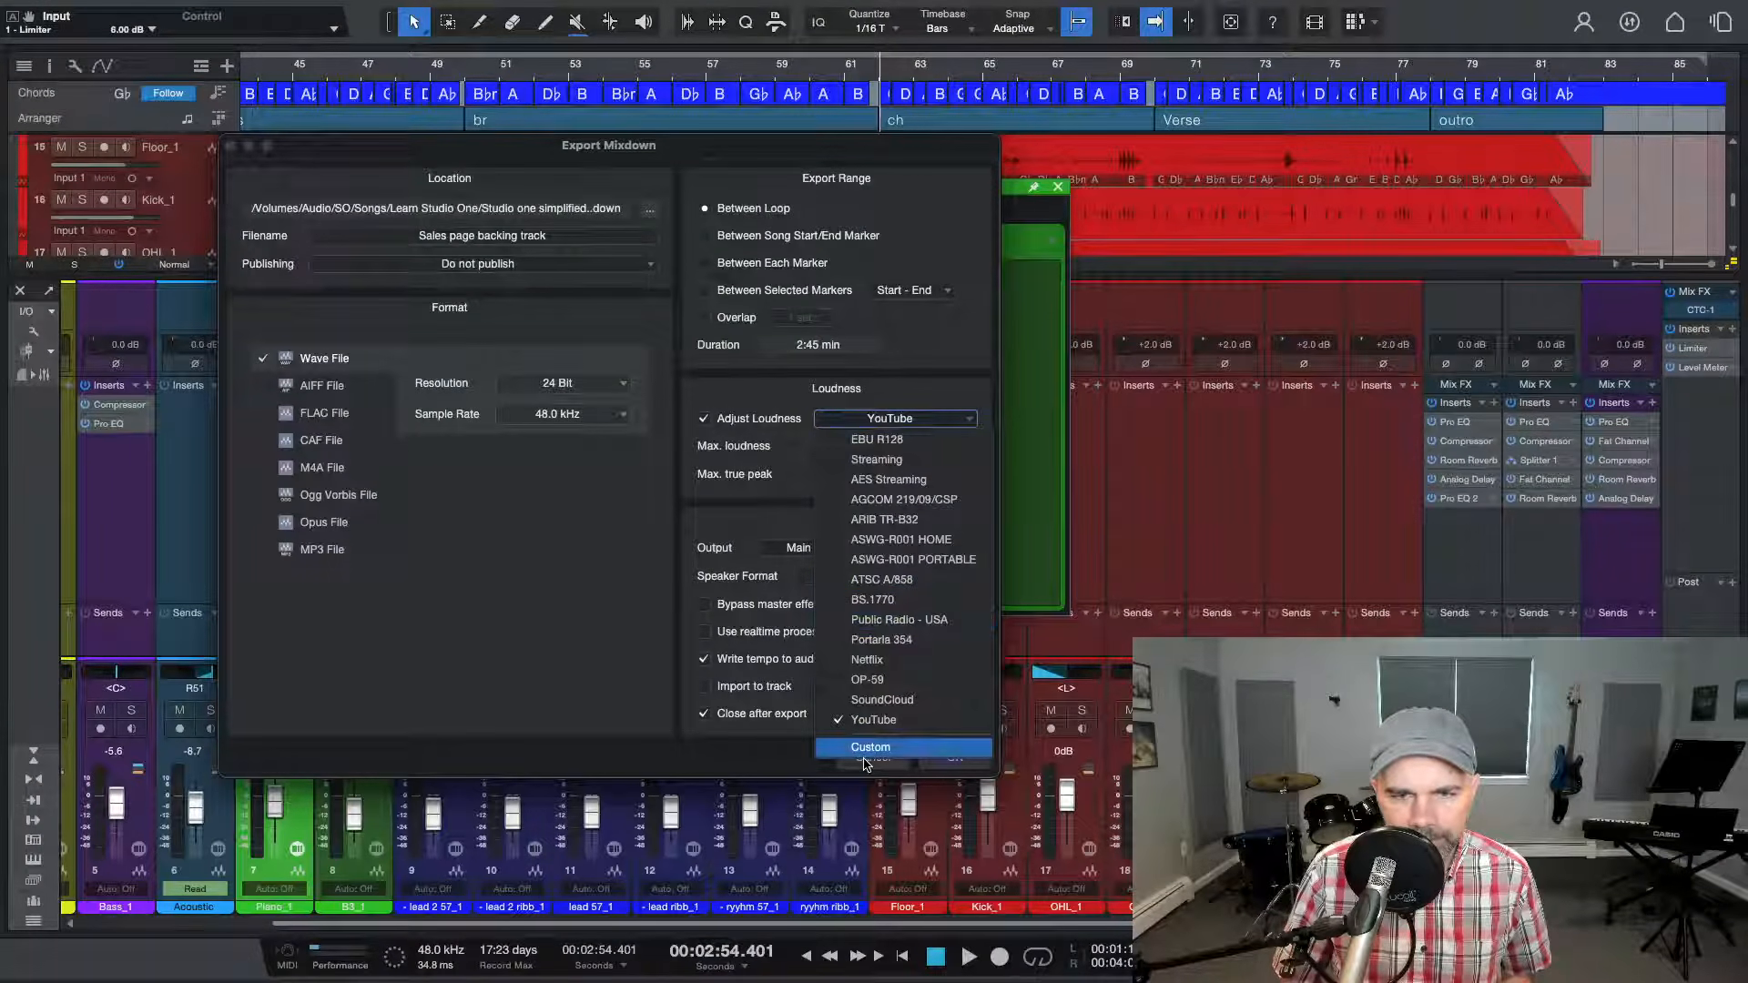
left_click(801, 445)
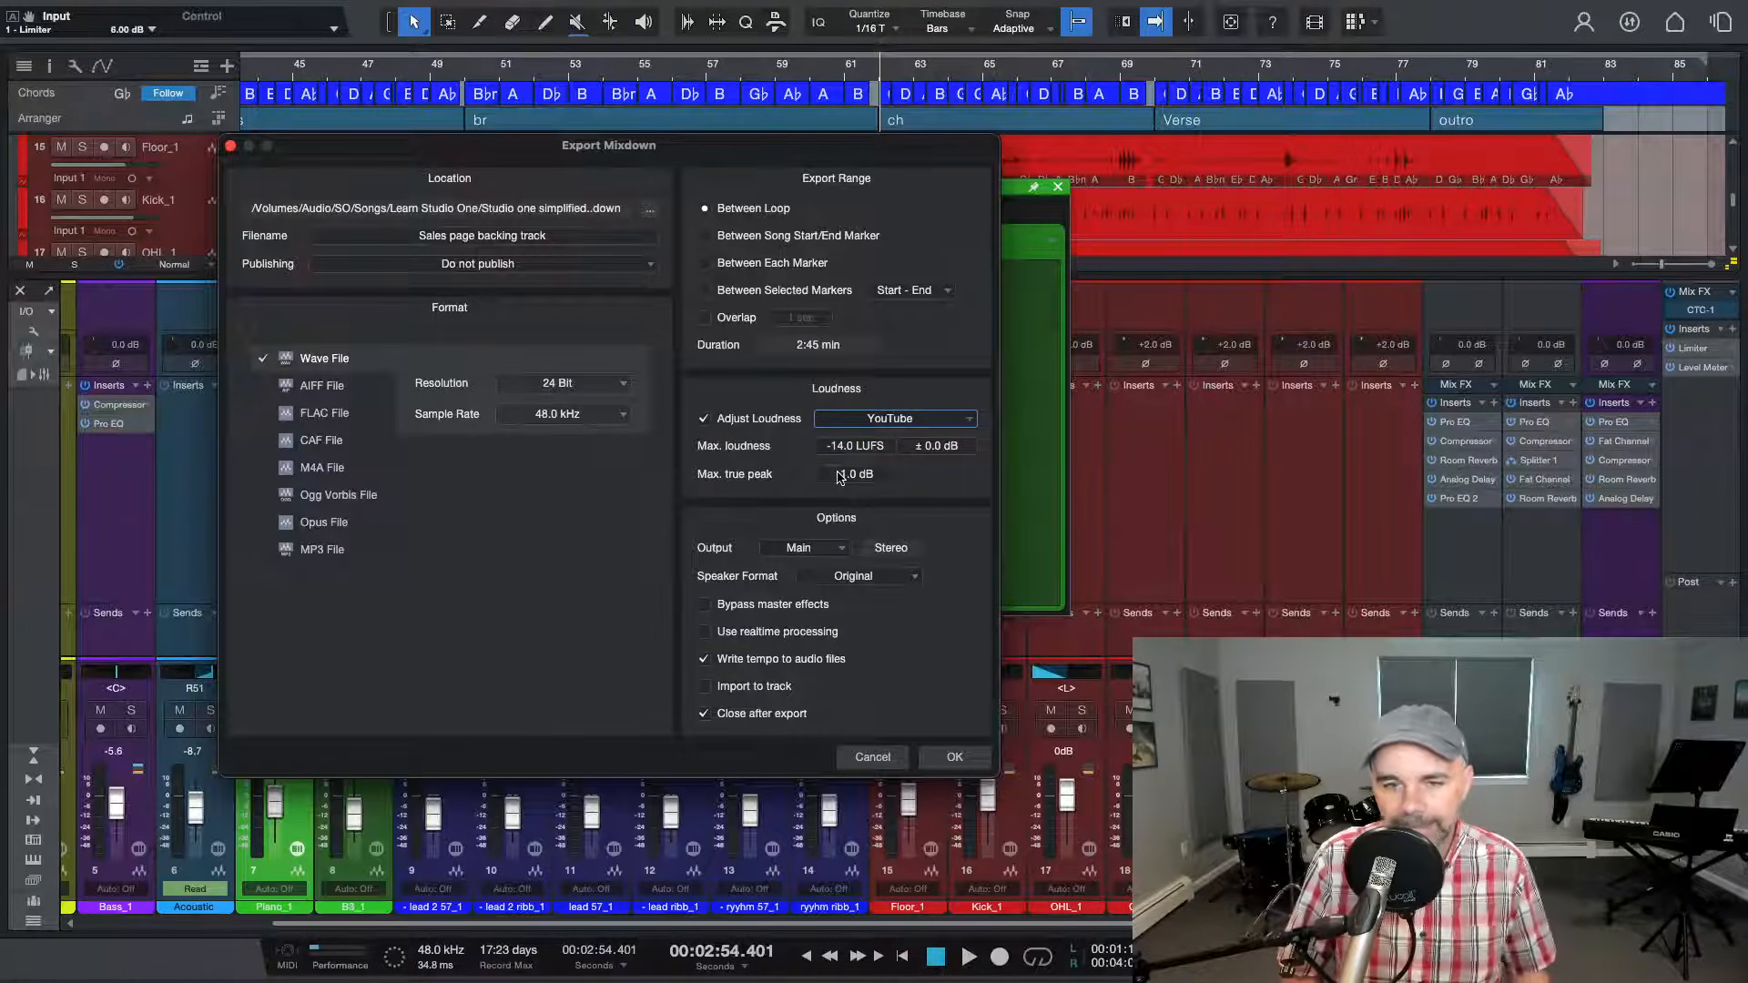
left_click(869, 757)
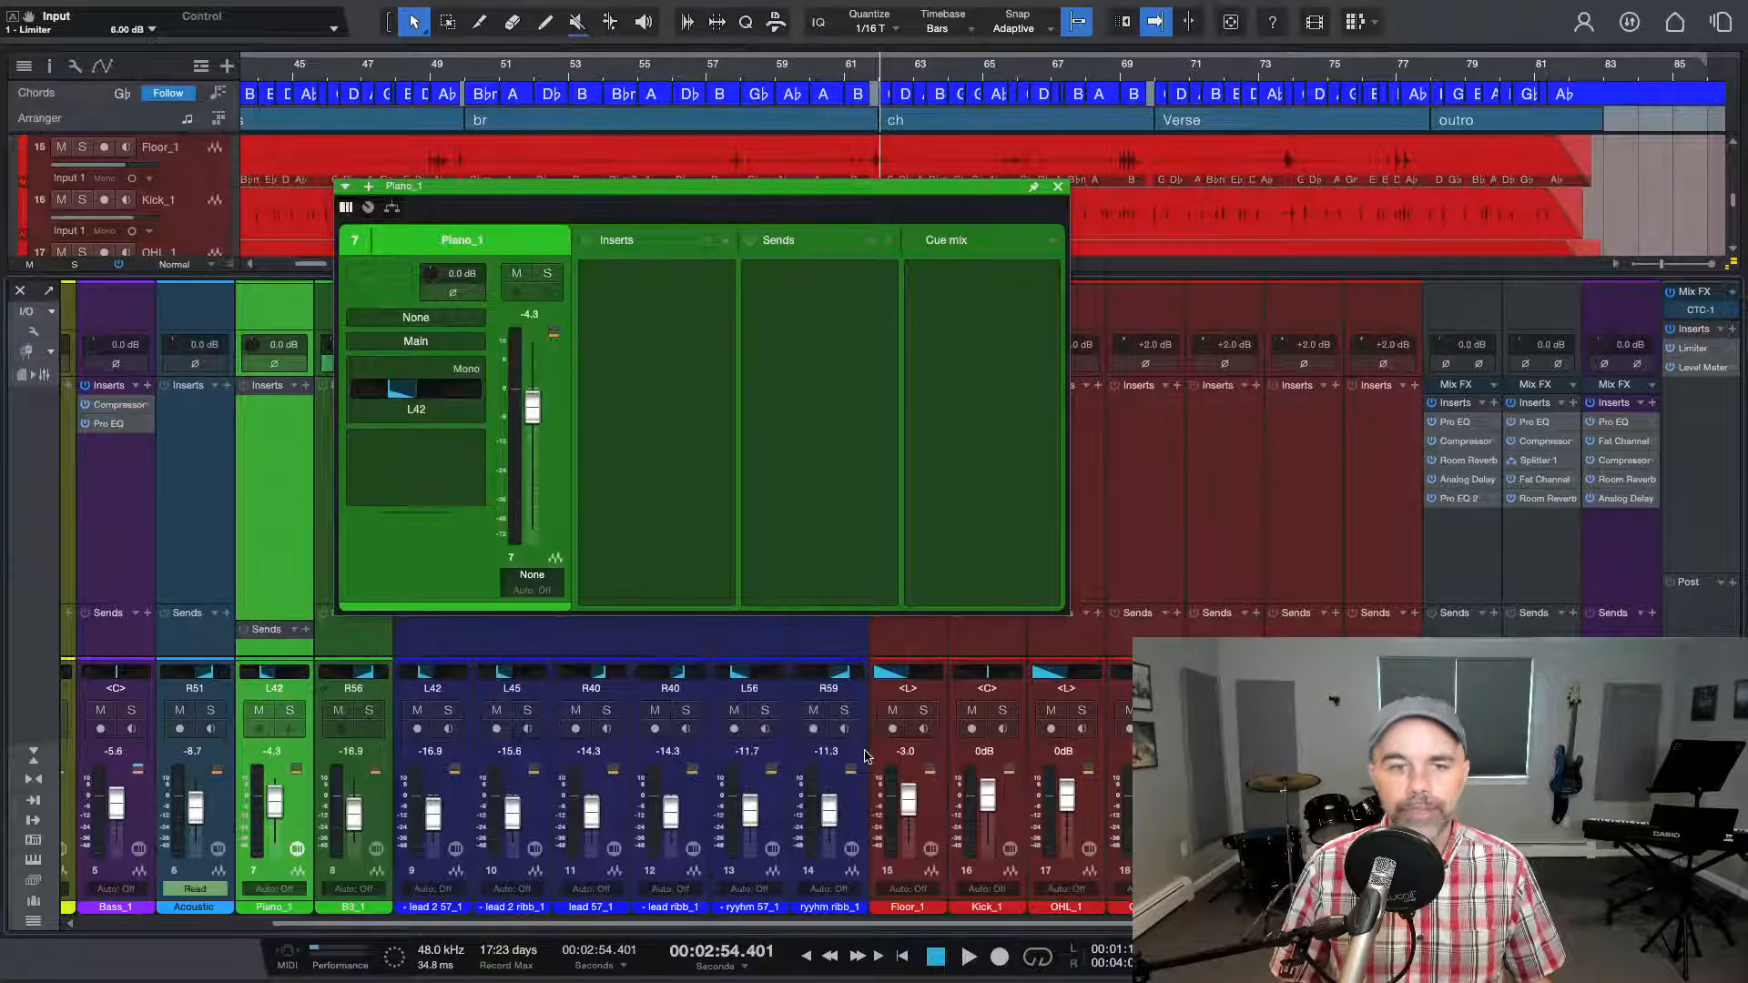
left_click(1057, 187)
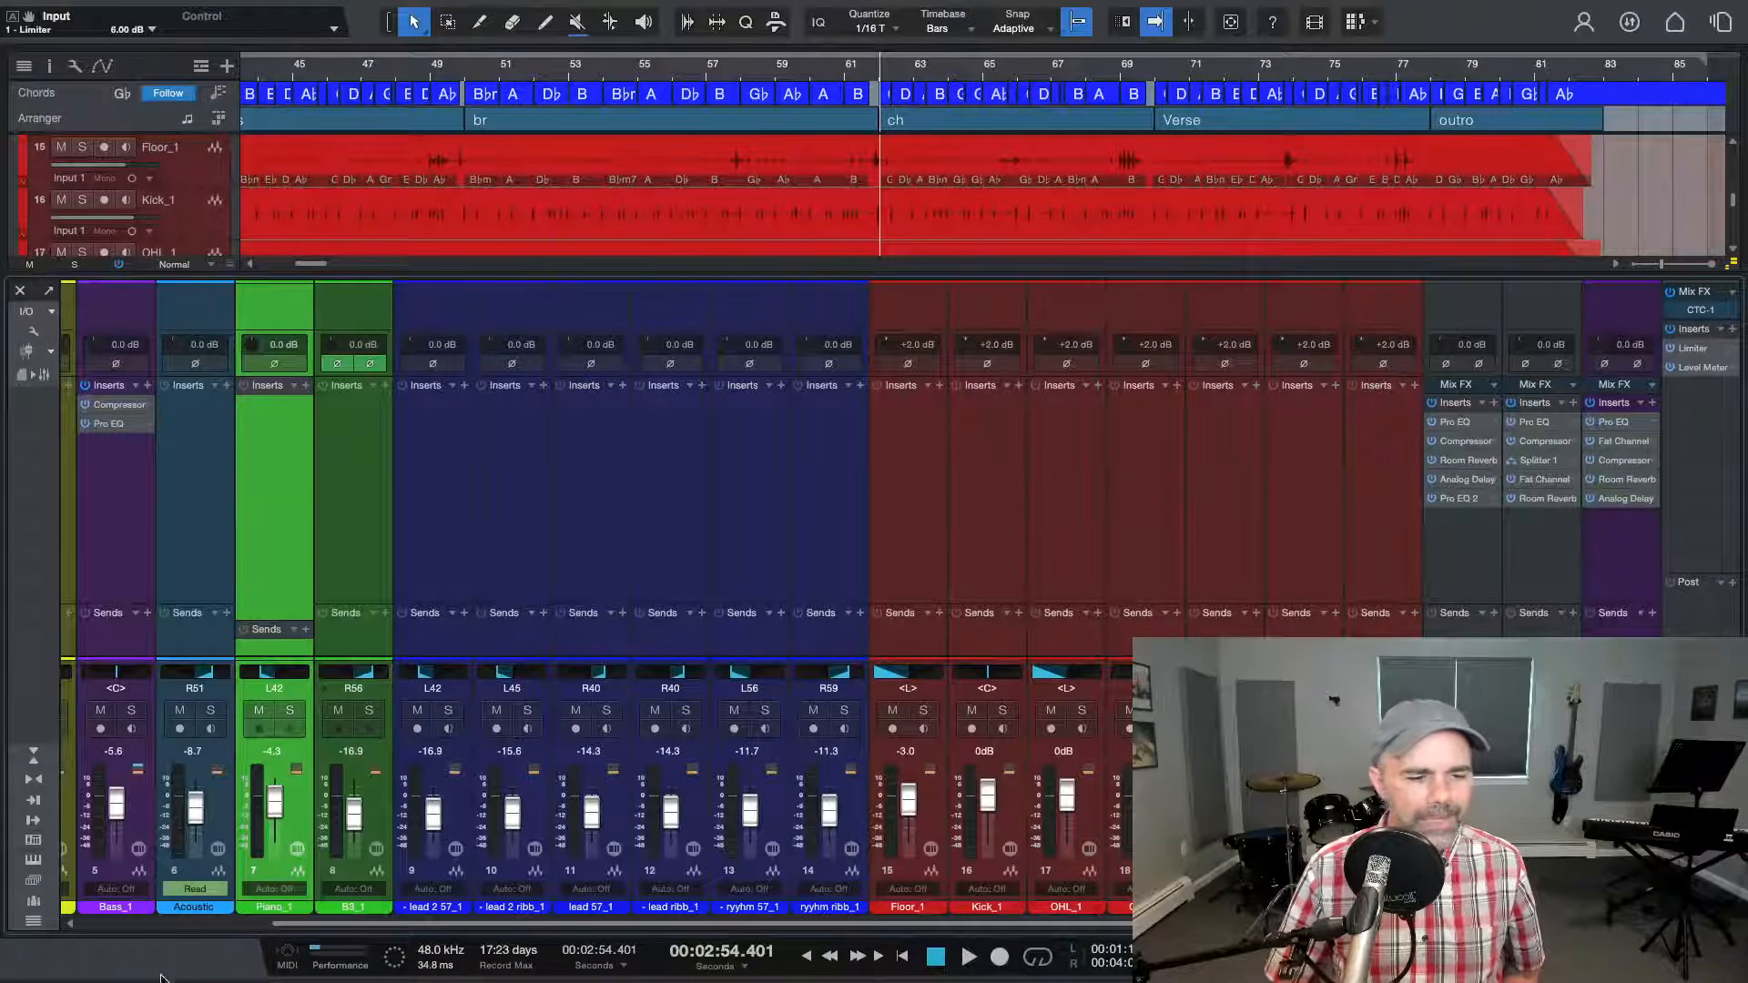
Switch to Chrome and look through the Studio One Simplified lesson list, from Module 1 to the Module 5 bonus section
left_click(184, 956)
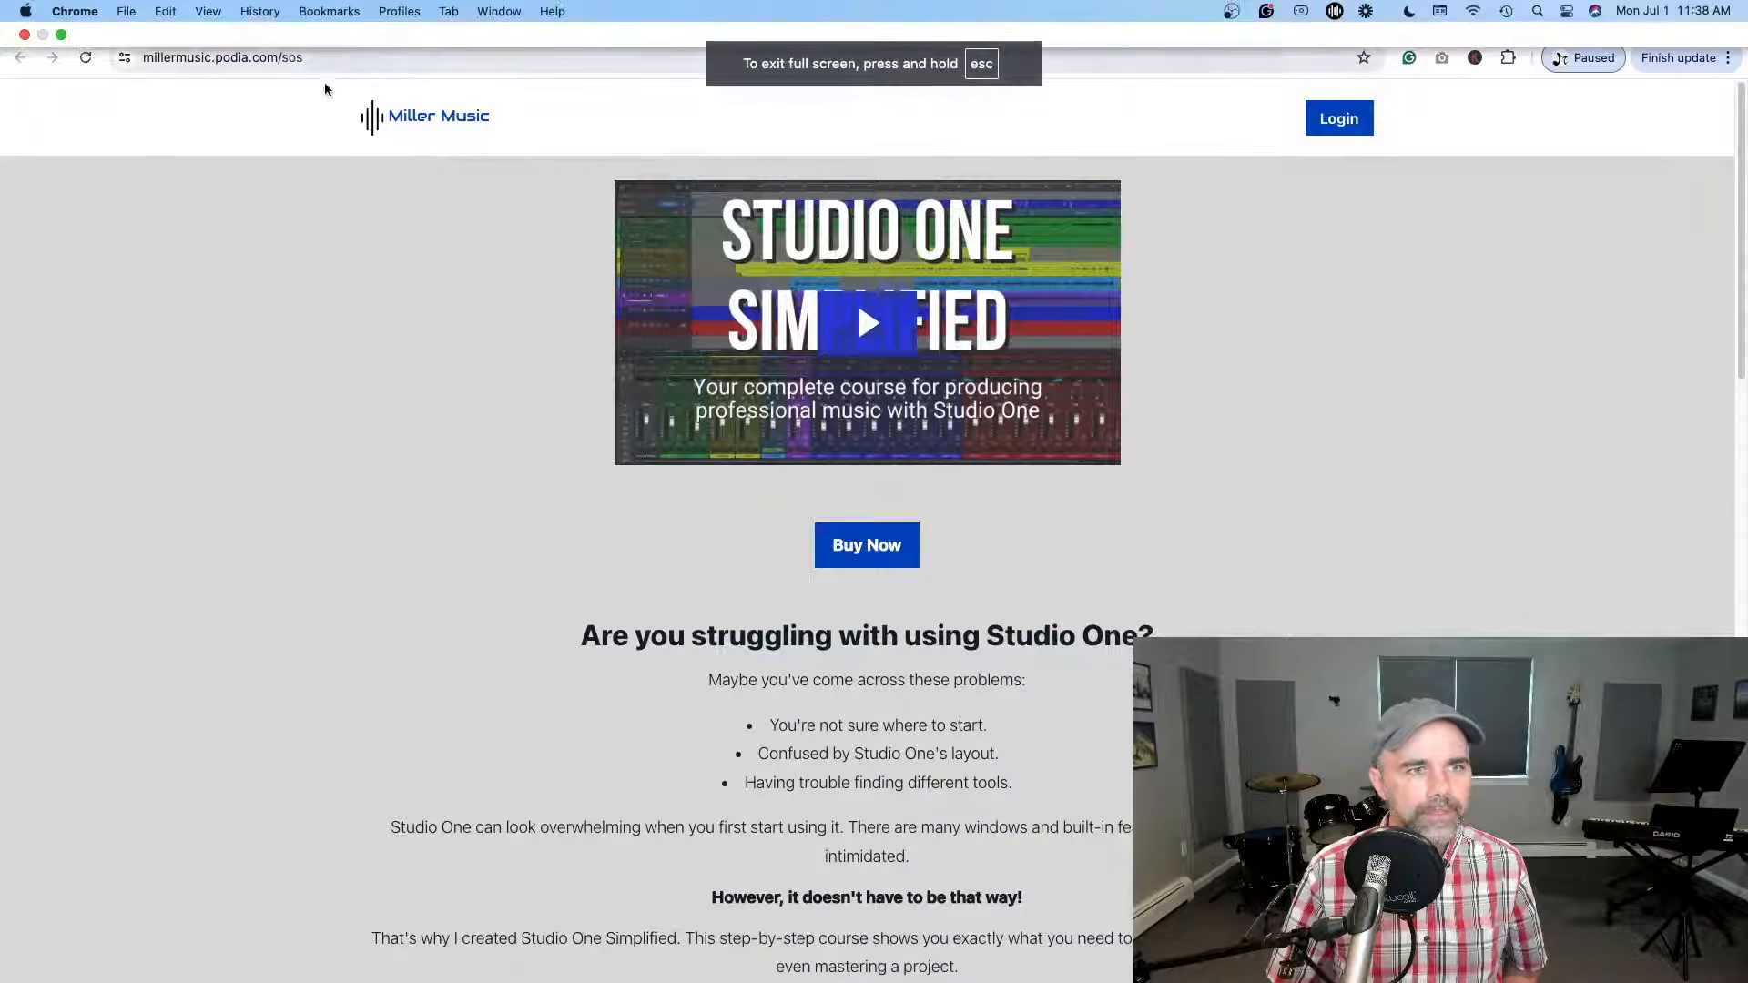
left_click(320, 19)
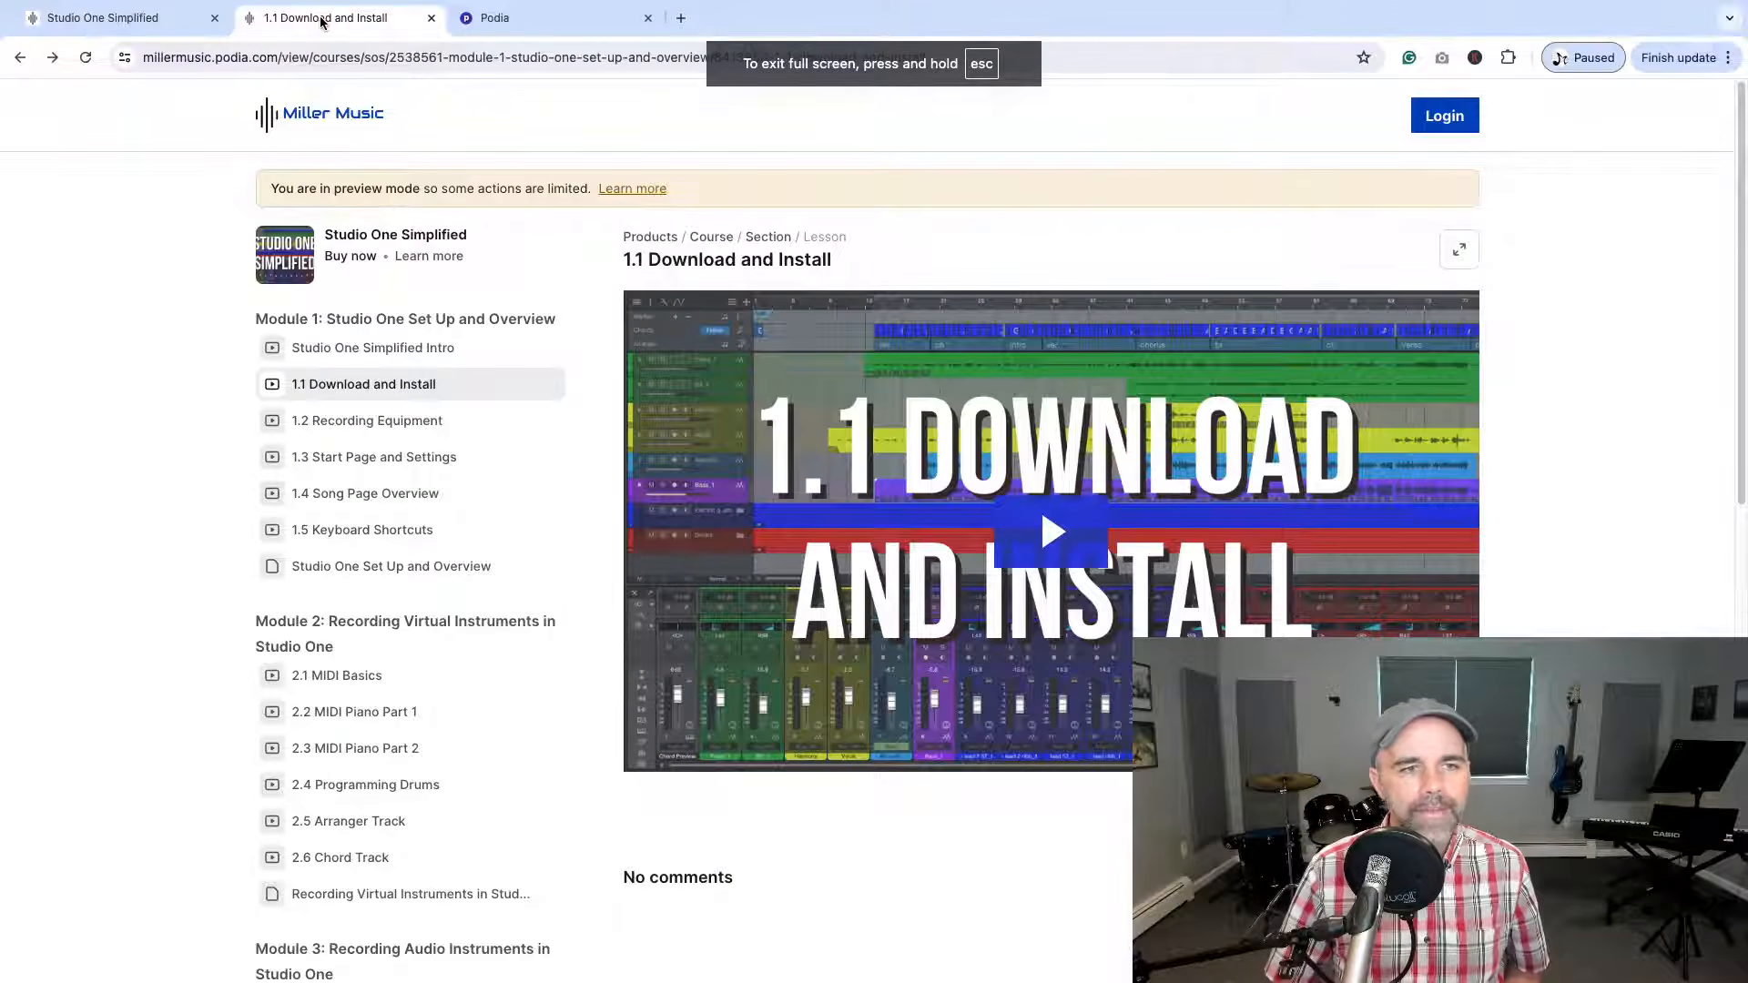
scroll(128, 221, "down", 2)
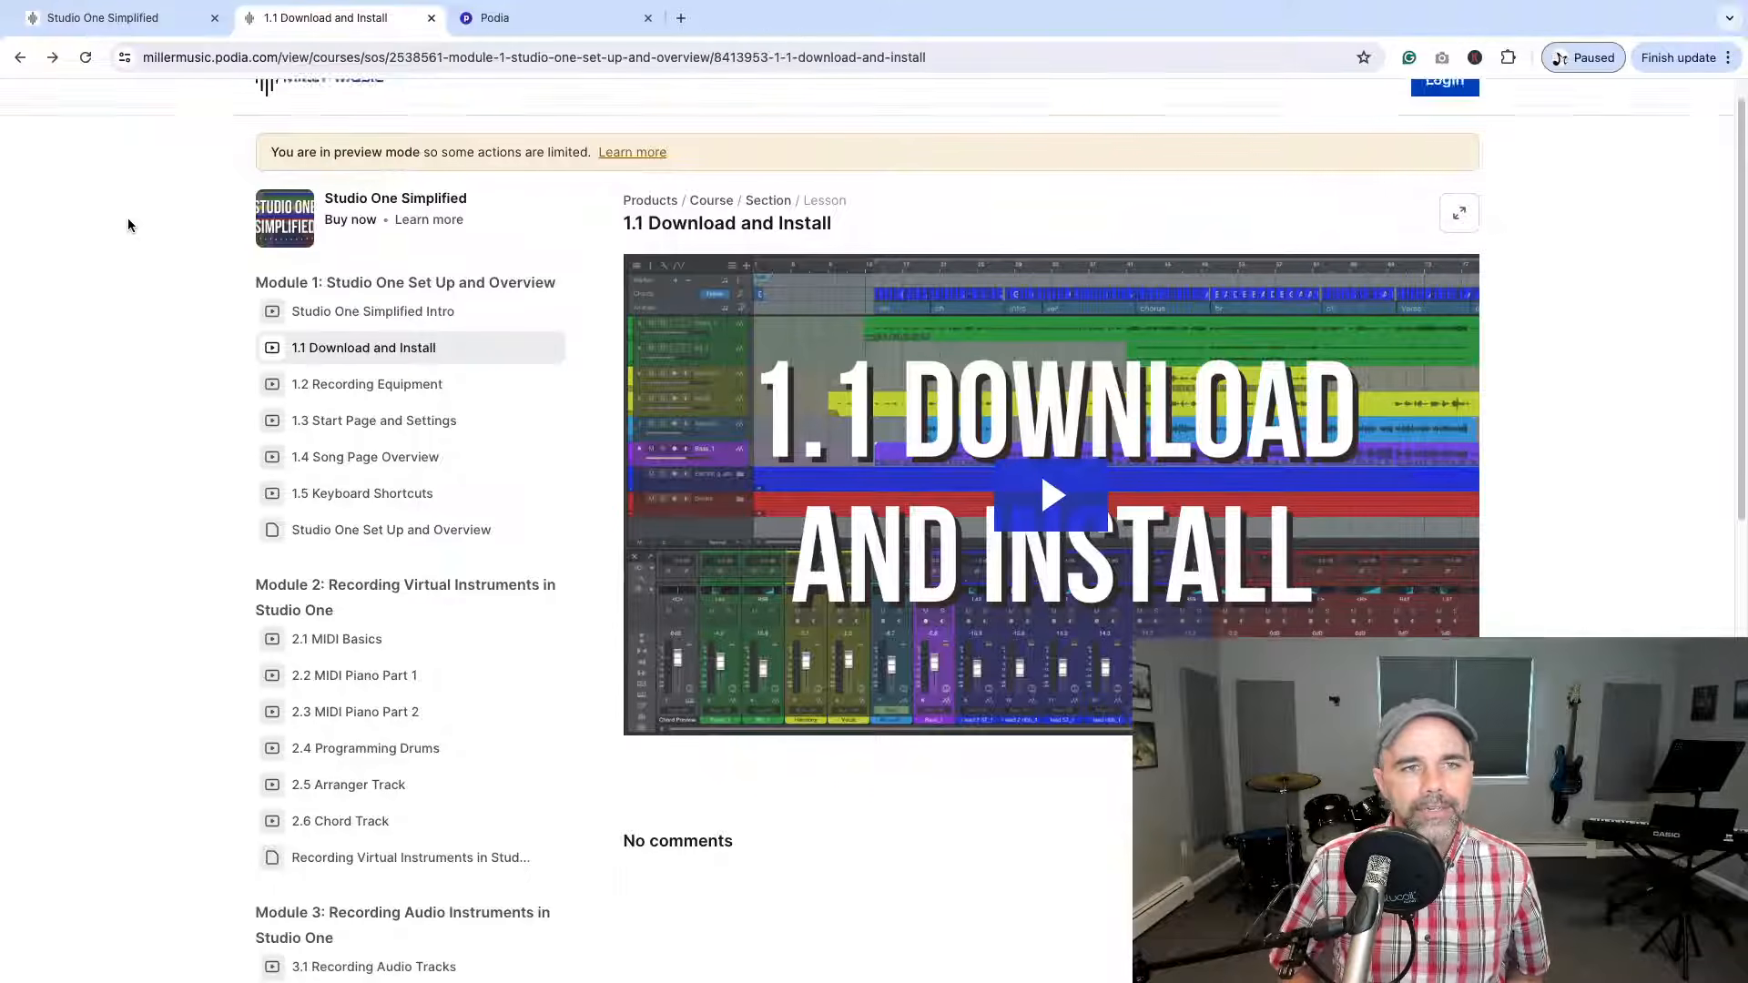
scroll(128, 225, "down", 1)
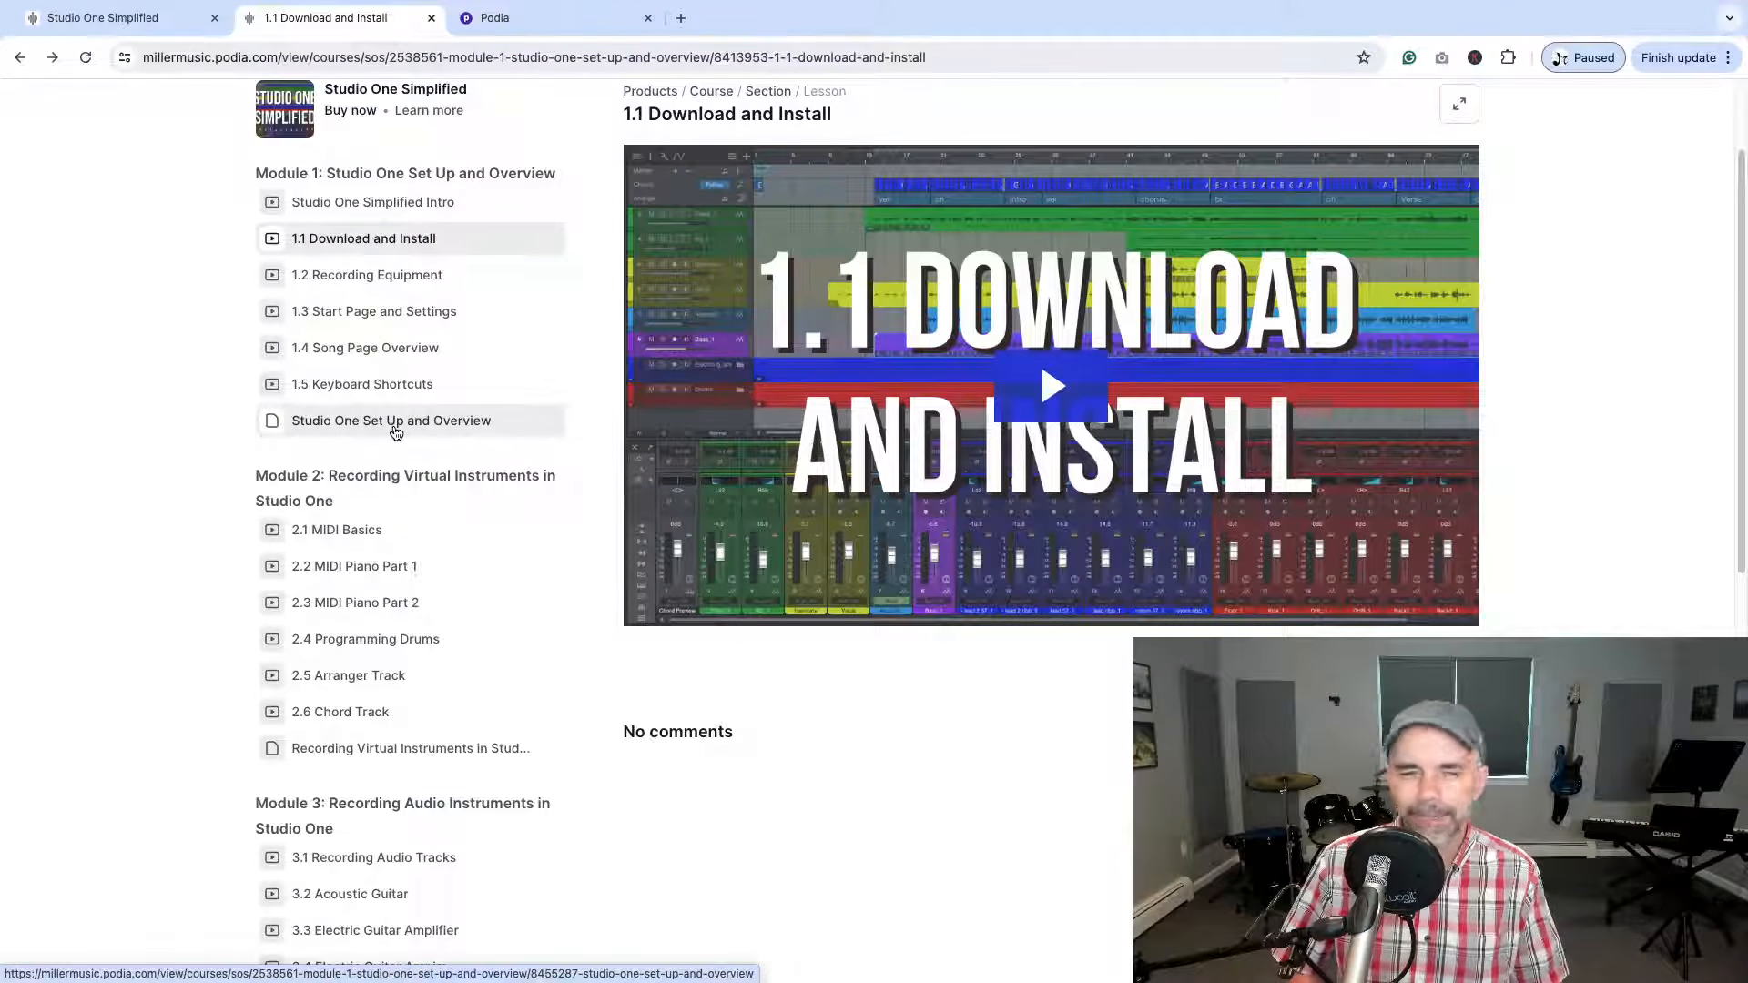
scroll(396, 432, "down", 4)
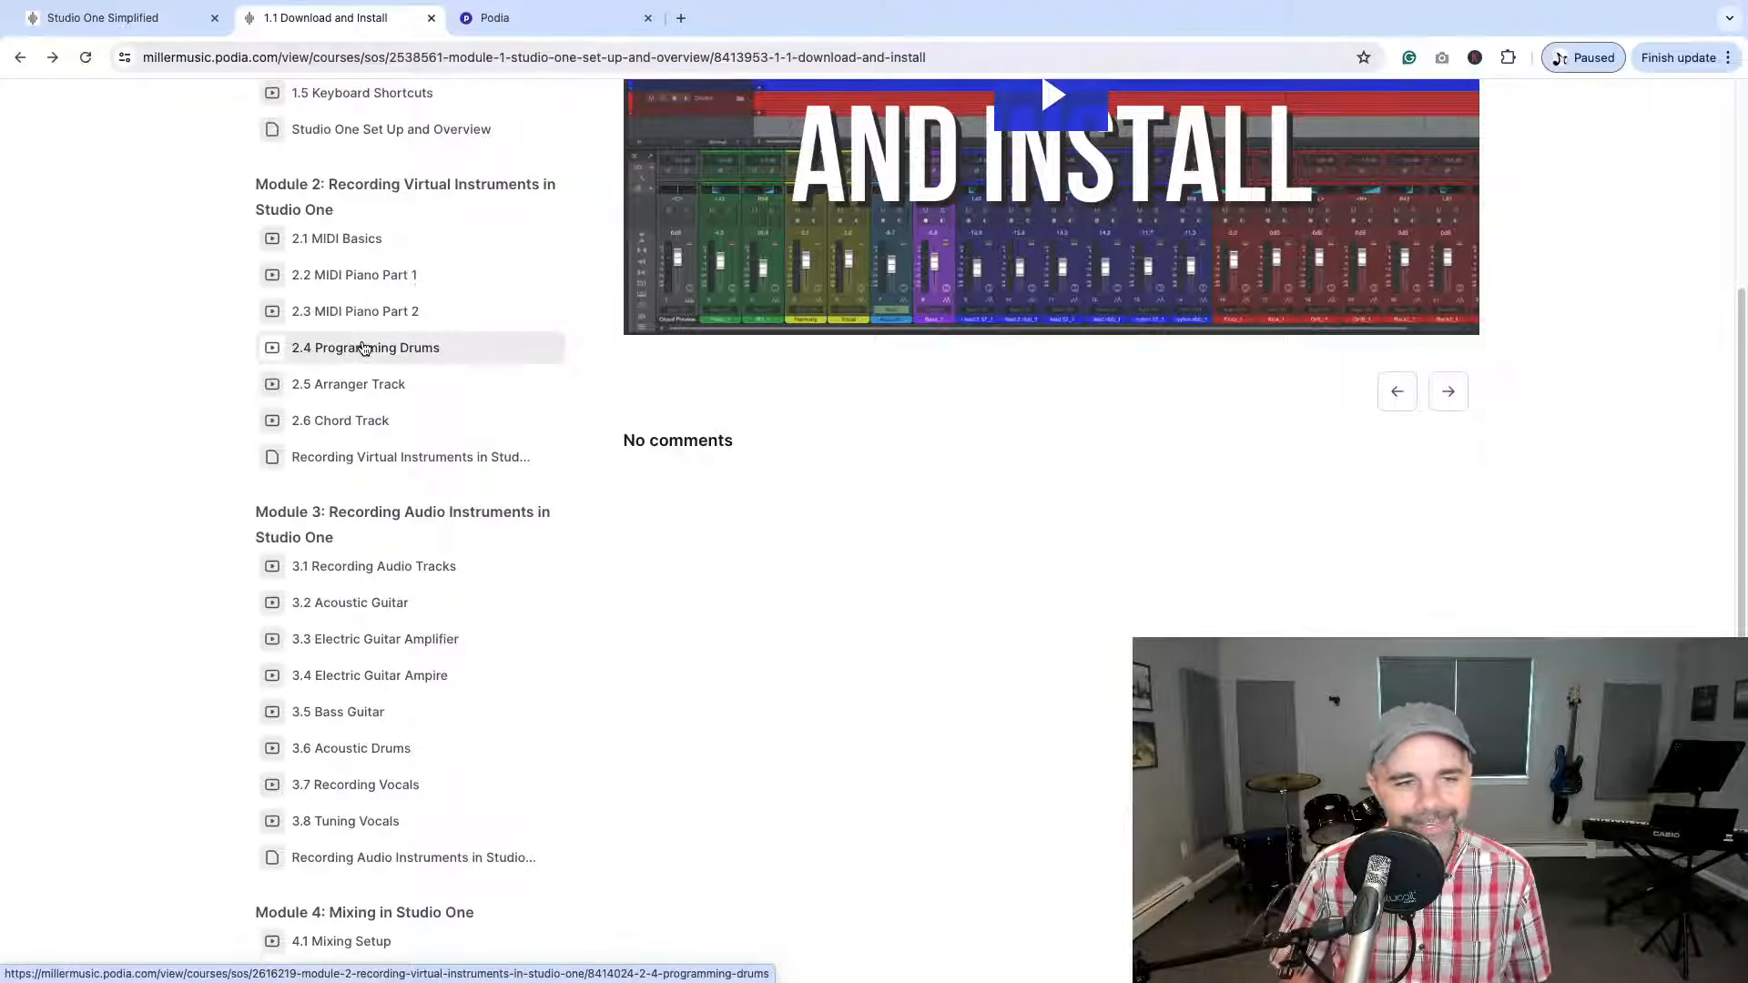
scroll(363, 347, "down", 3)
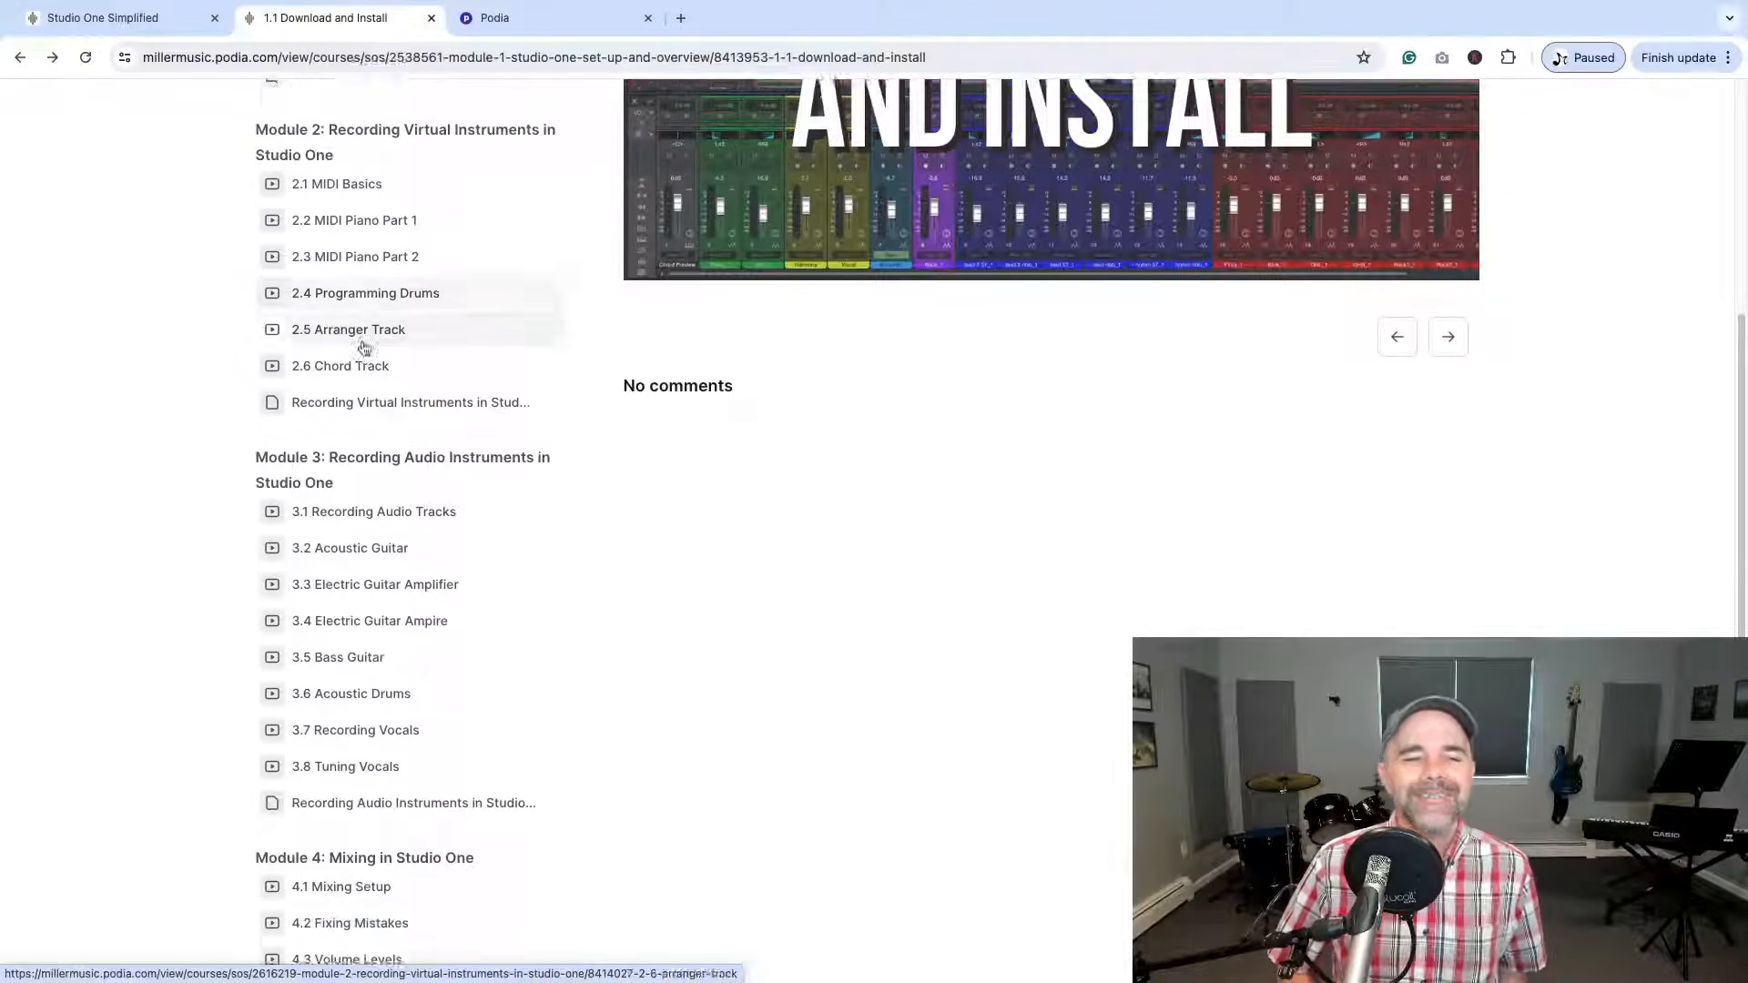
scroll(363, 347, "down", 1)
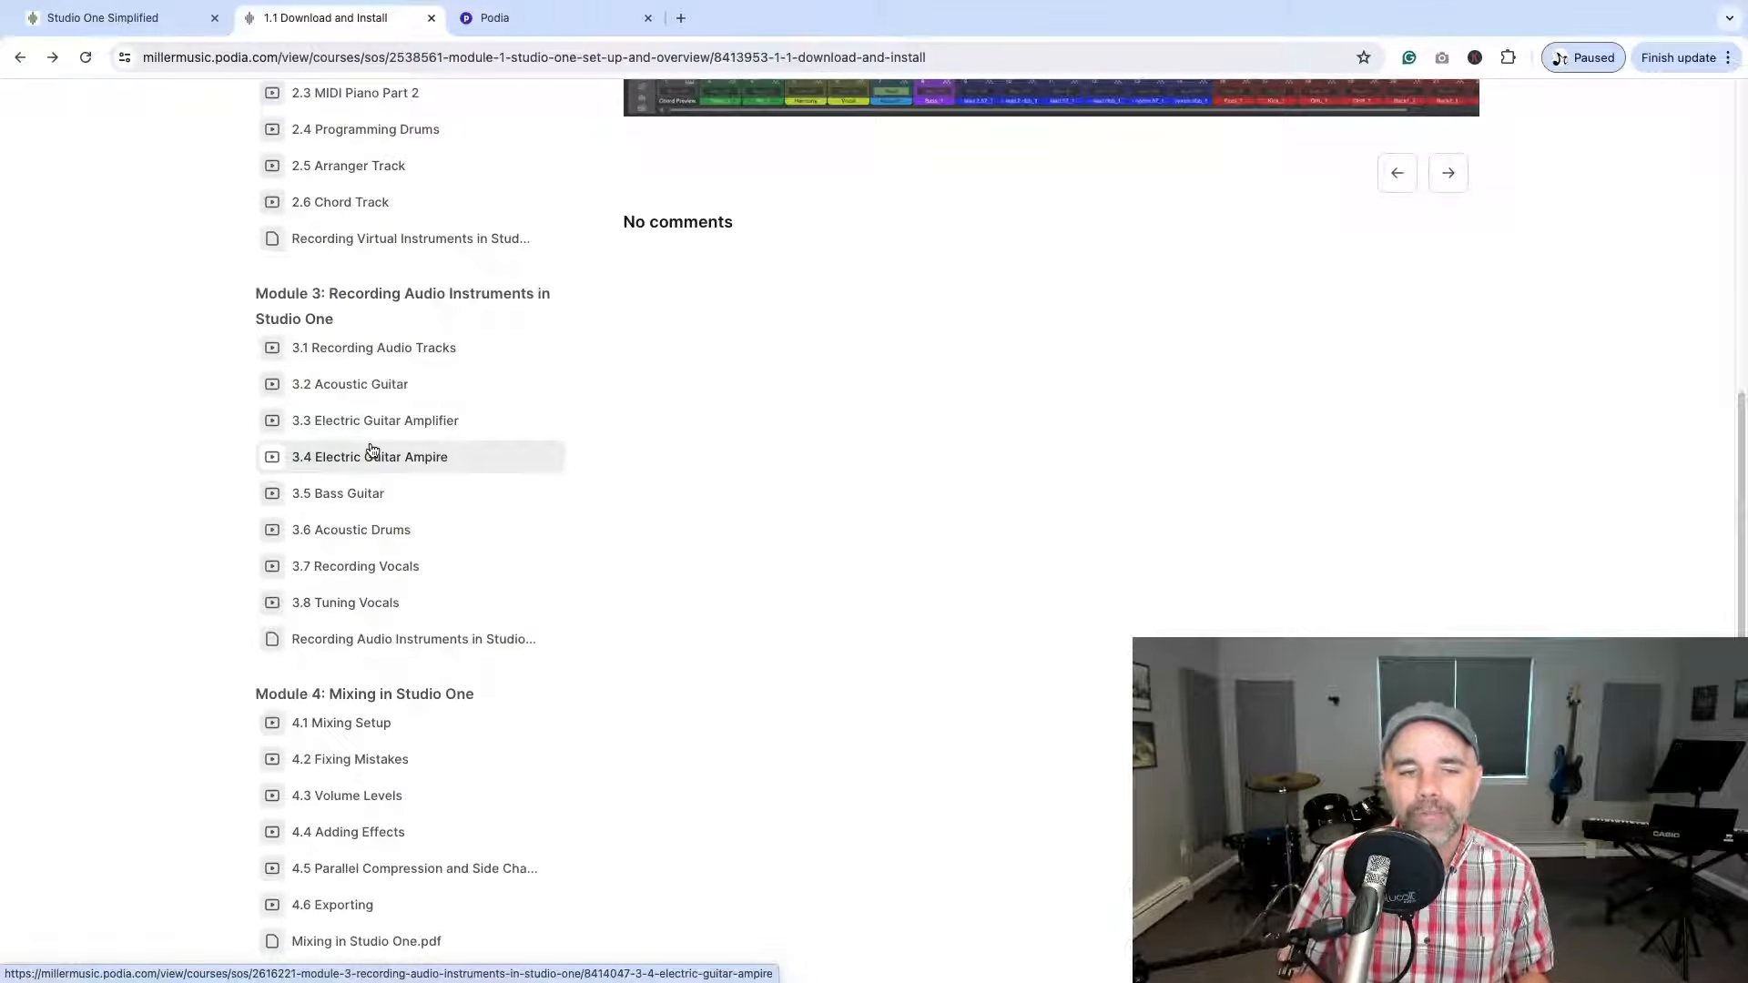
scroll(372, 451, "up", 3)
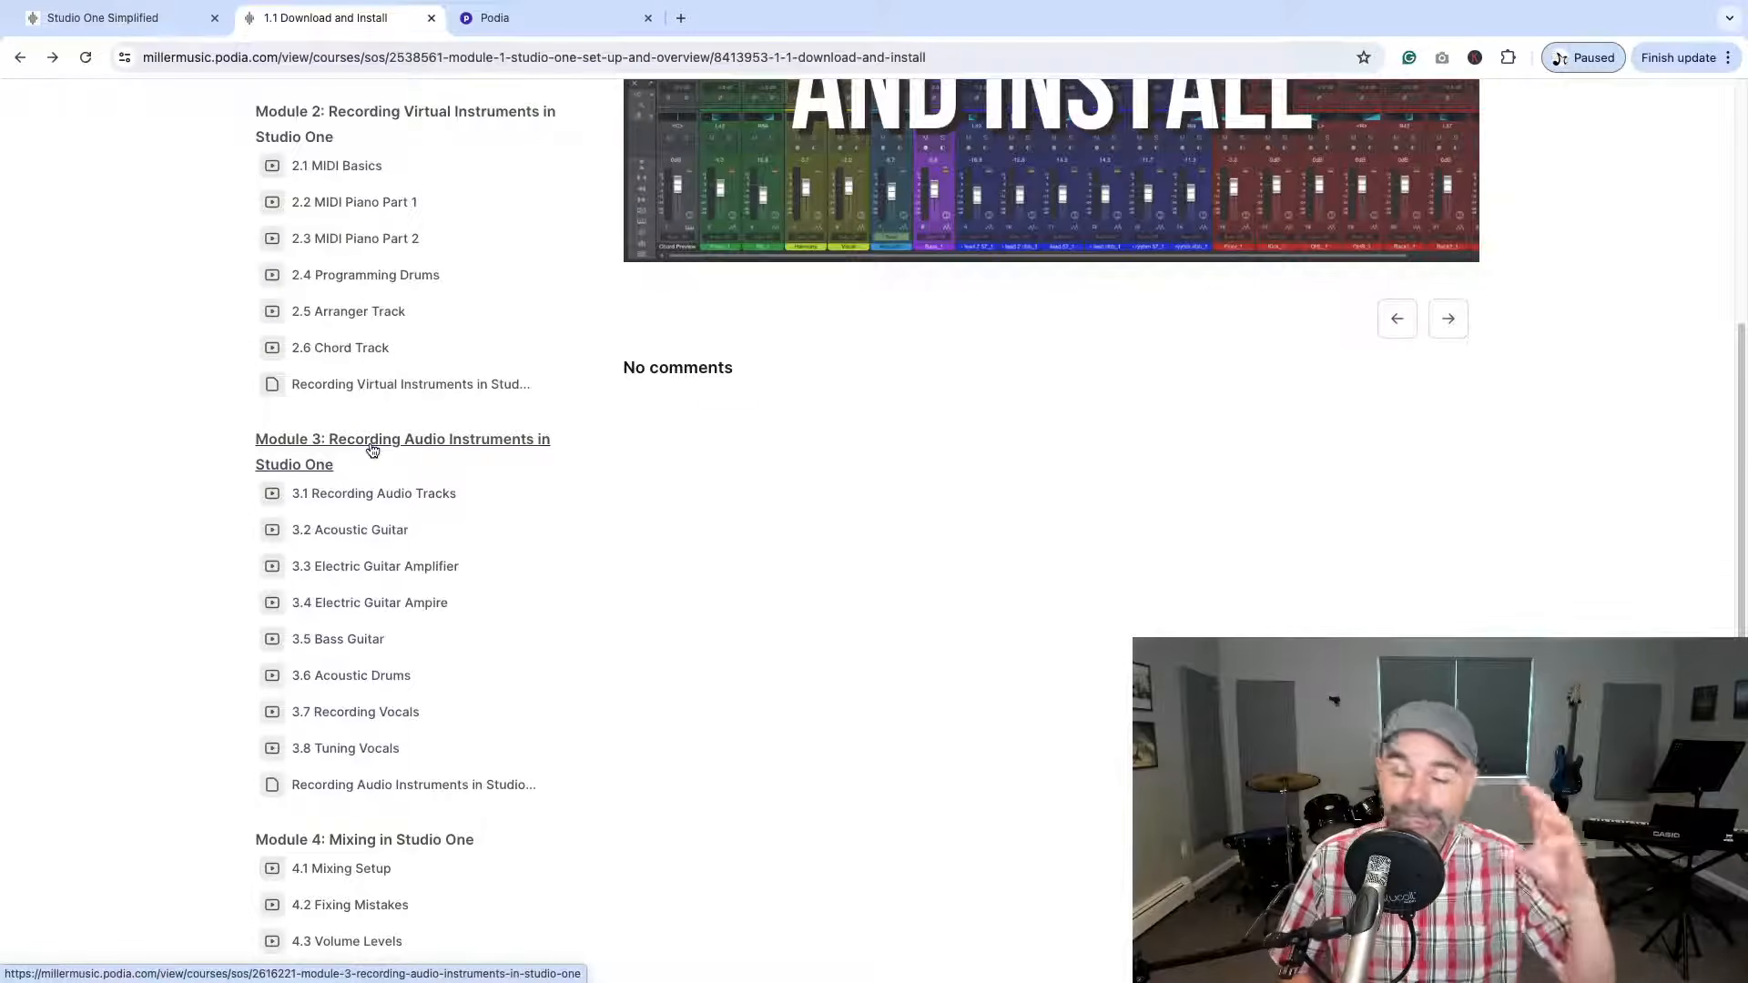
scroll(372, 449, "down", 2)
scroll(371, 449, "down", 3)
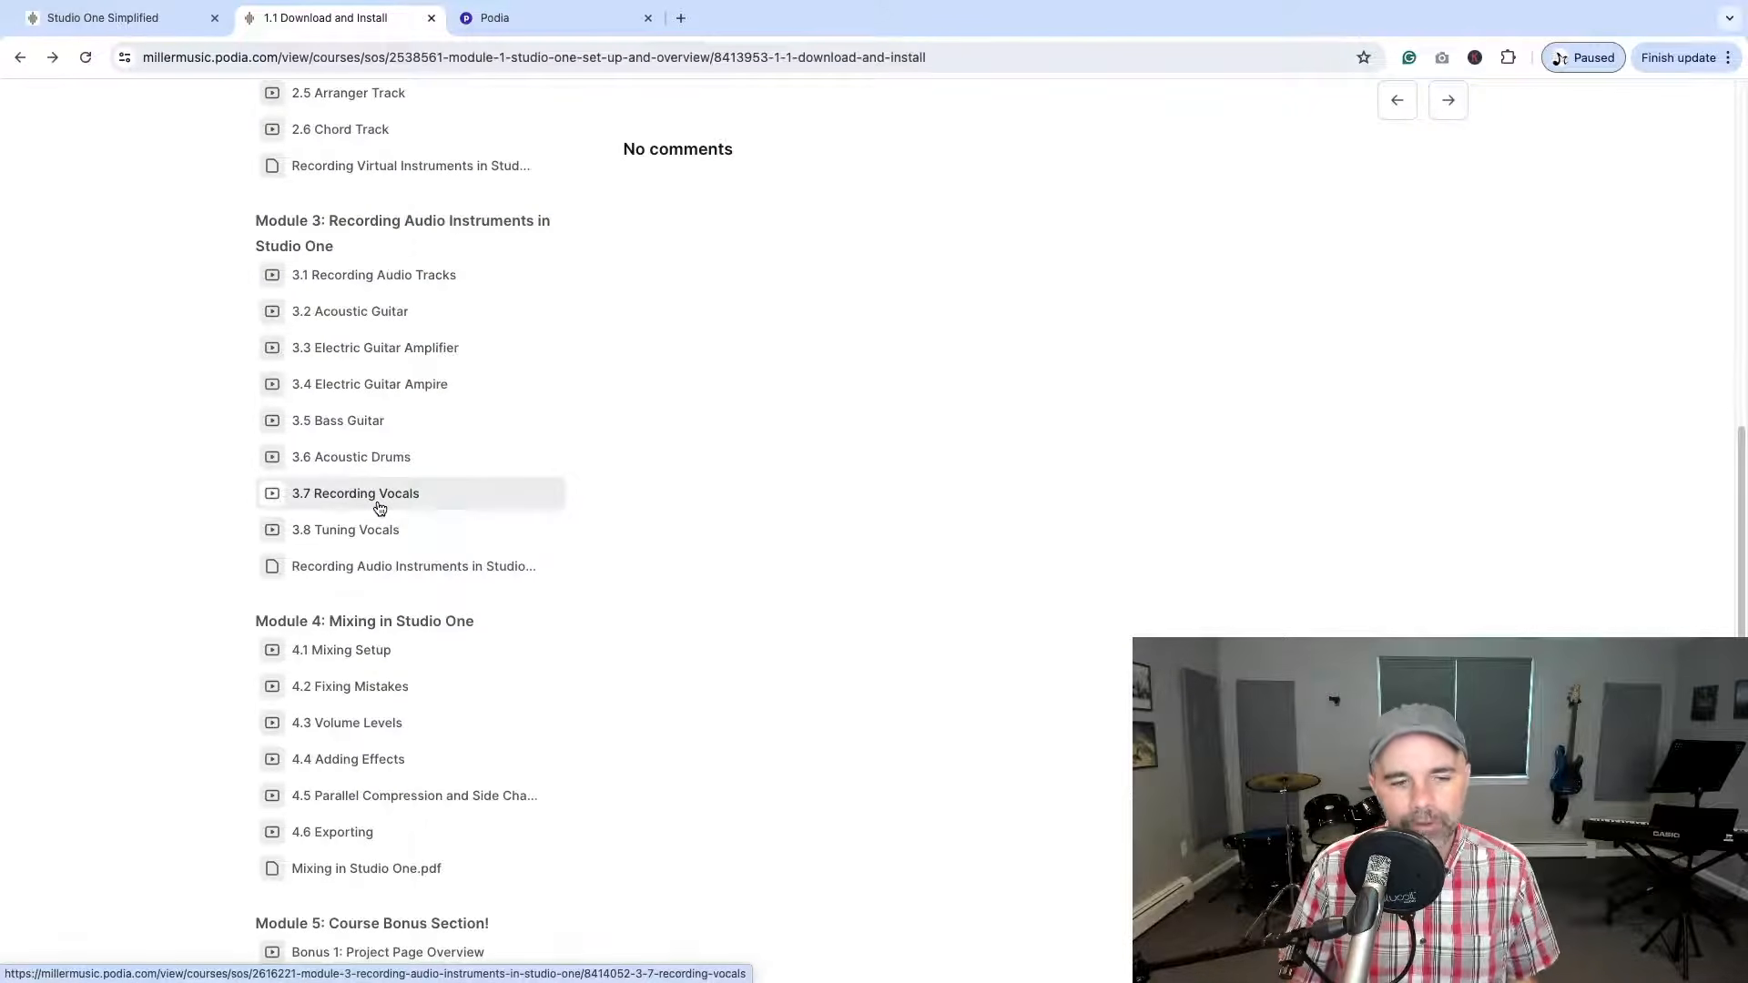
scroll(382, 531, "down", 3)
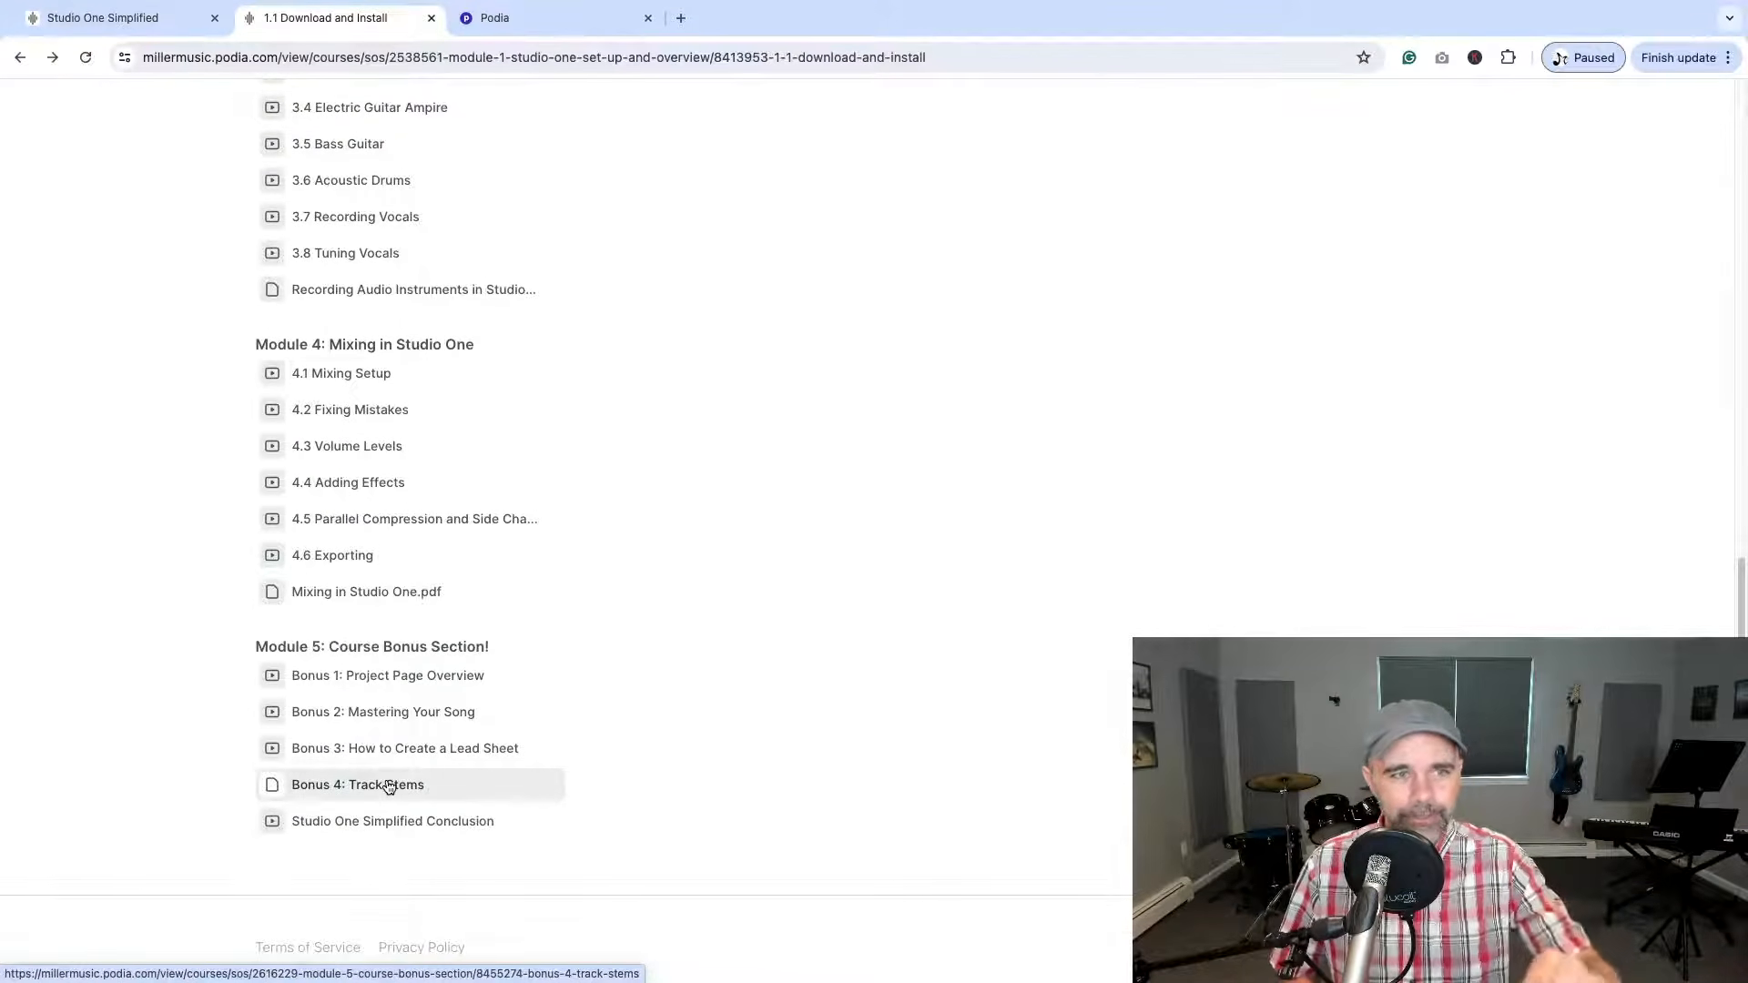
scroll(388, 787, "up", 4)
scroll(369, 604, "up", 6)
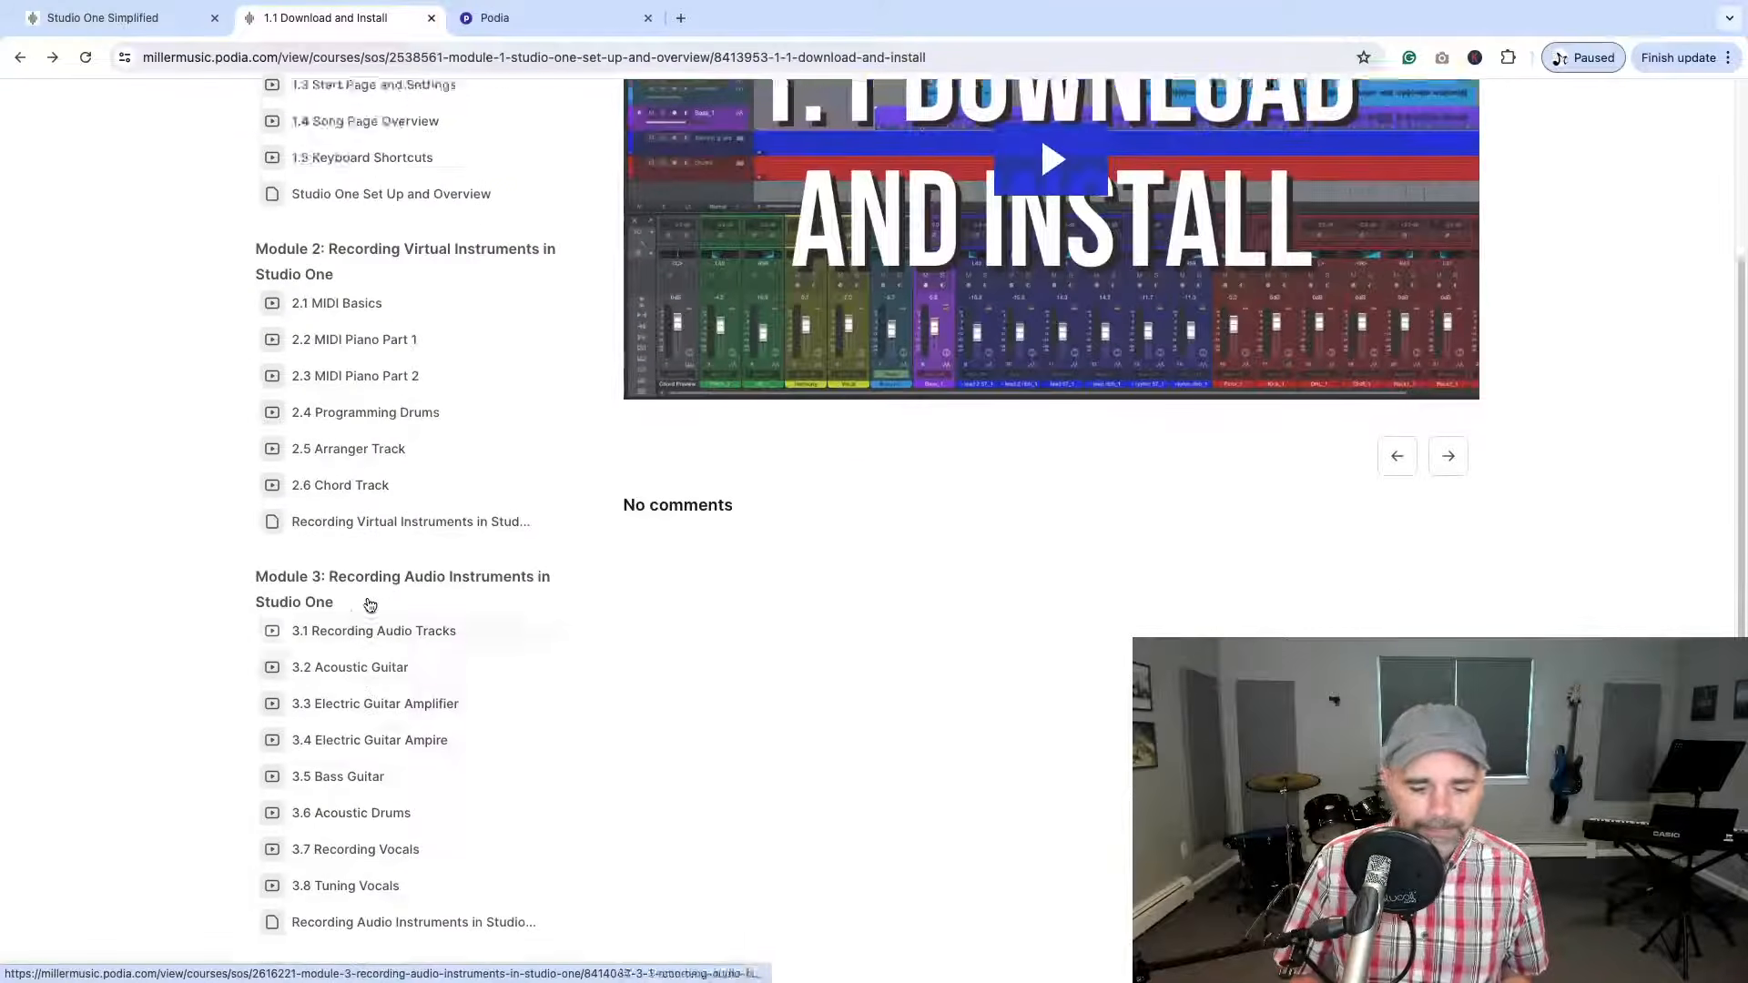
scroll(369, 603, "down", 2)
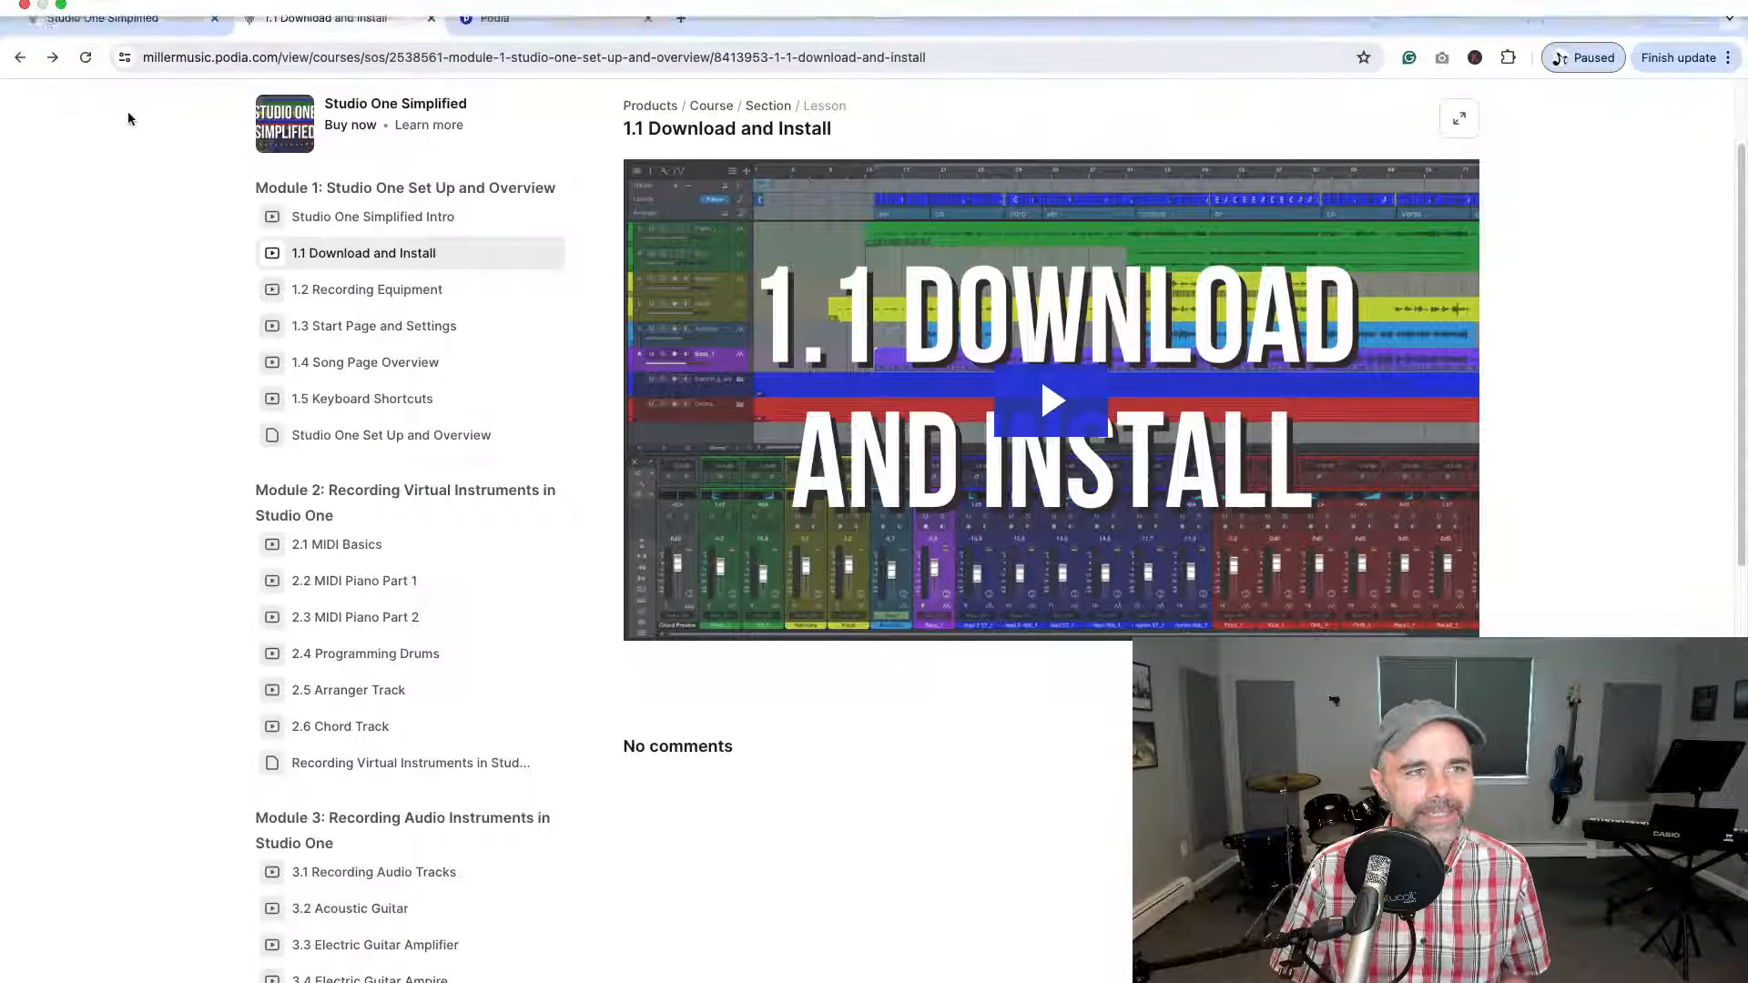
Look through the Studio One Simplified sales page, from the course benefits and bonuses to the Silver and Gold pricing
left_click(129, 15)
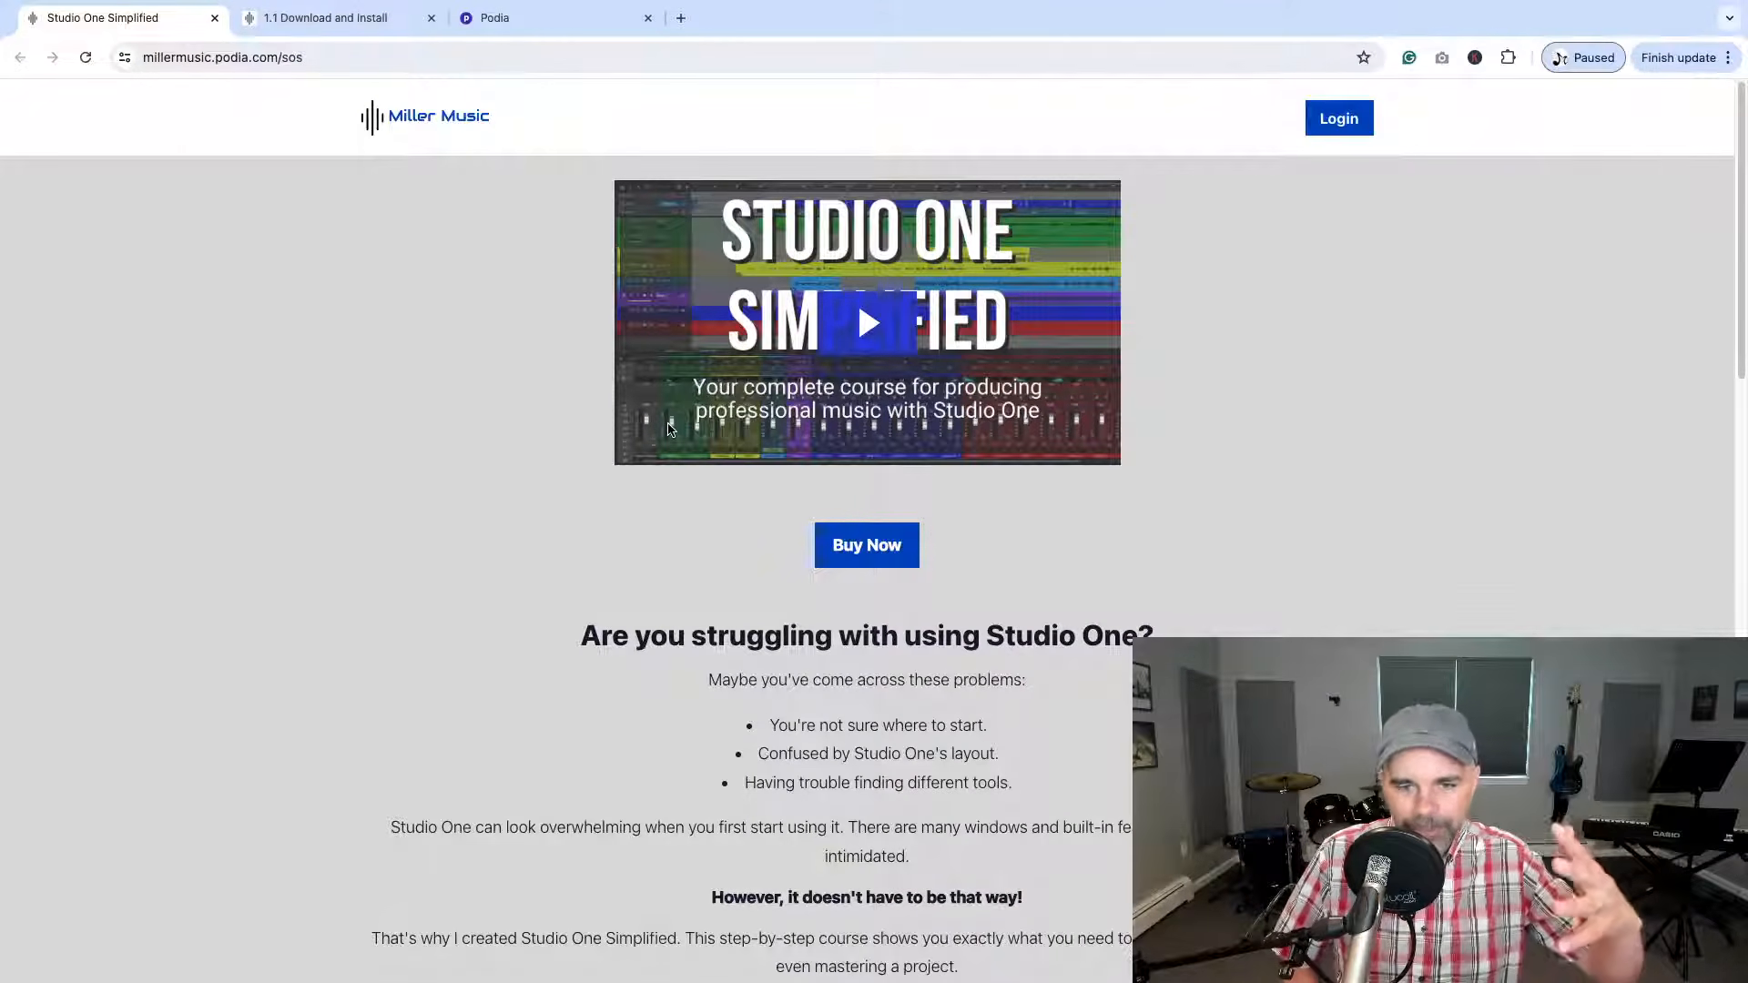
scroll(541, 521, "down", 3)
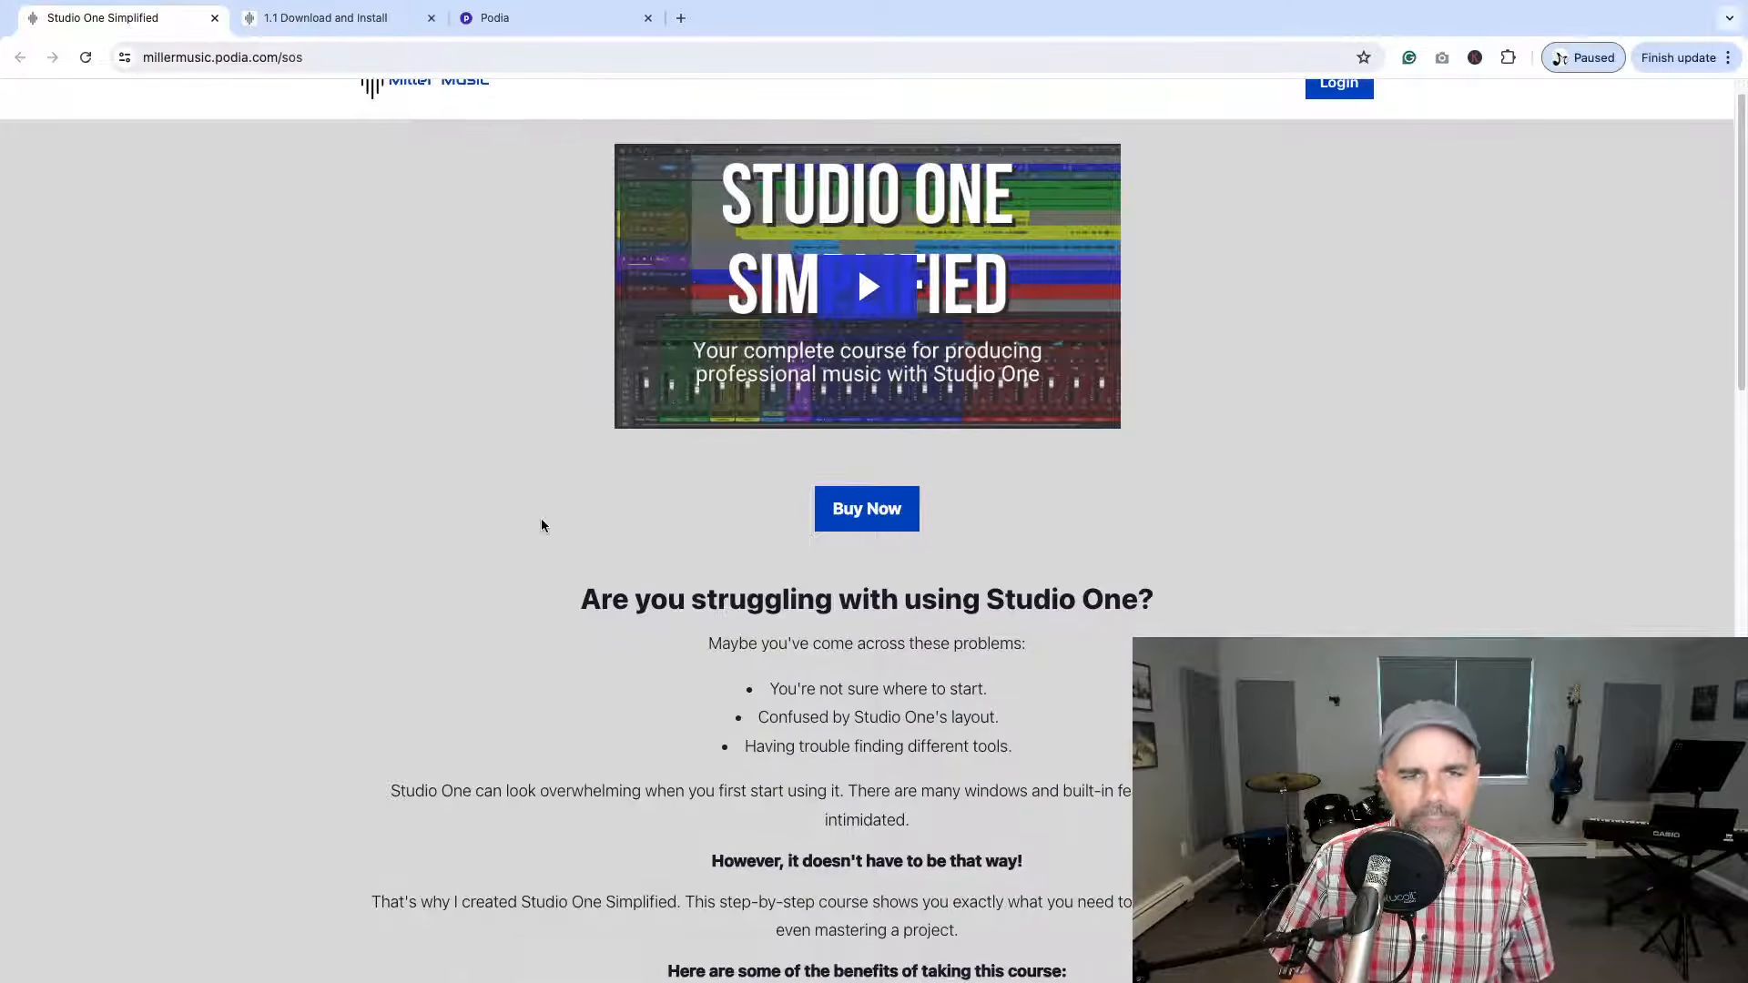
scroll(540, 524, "down", 8)
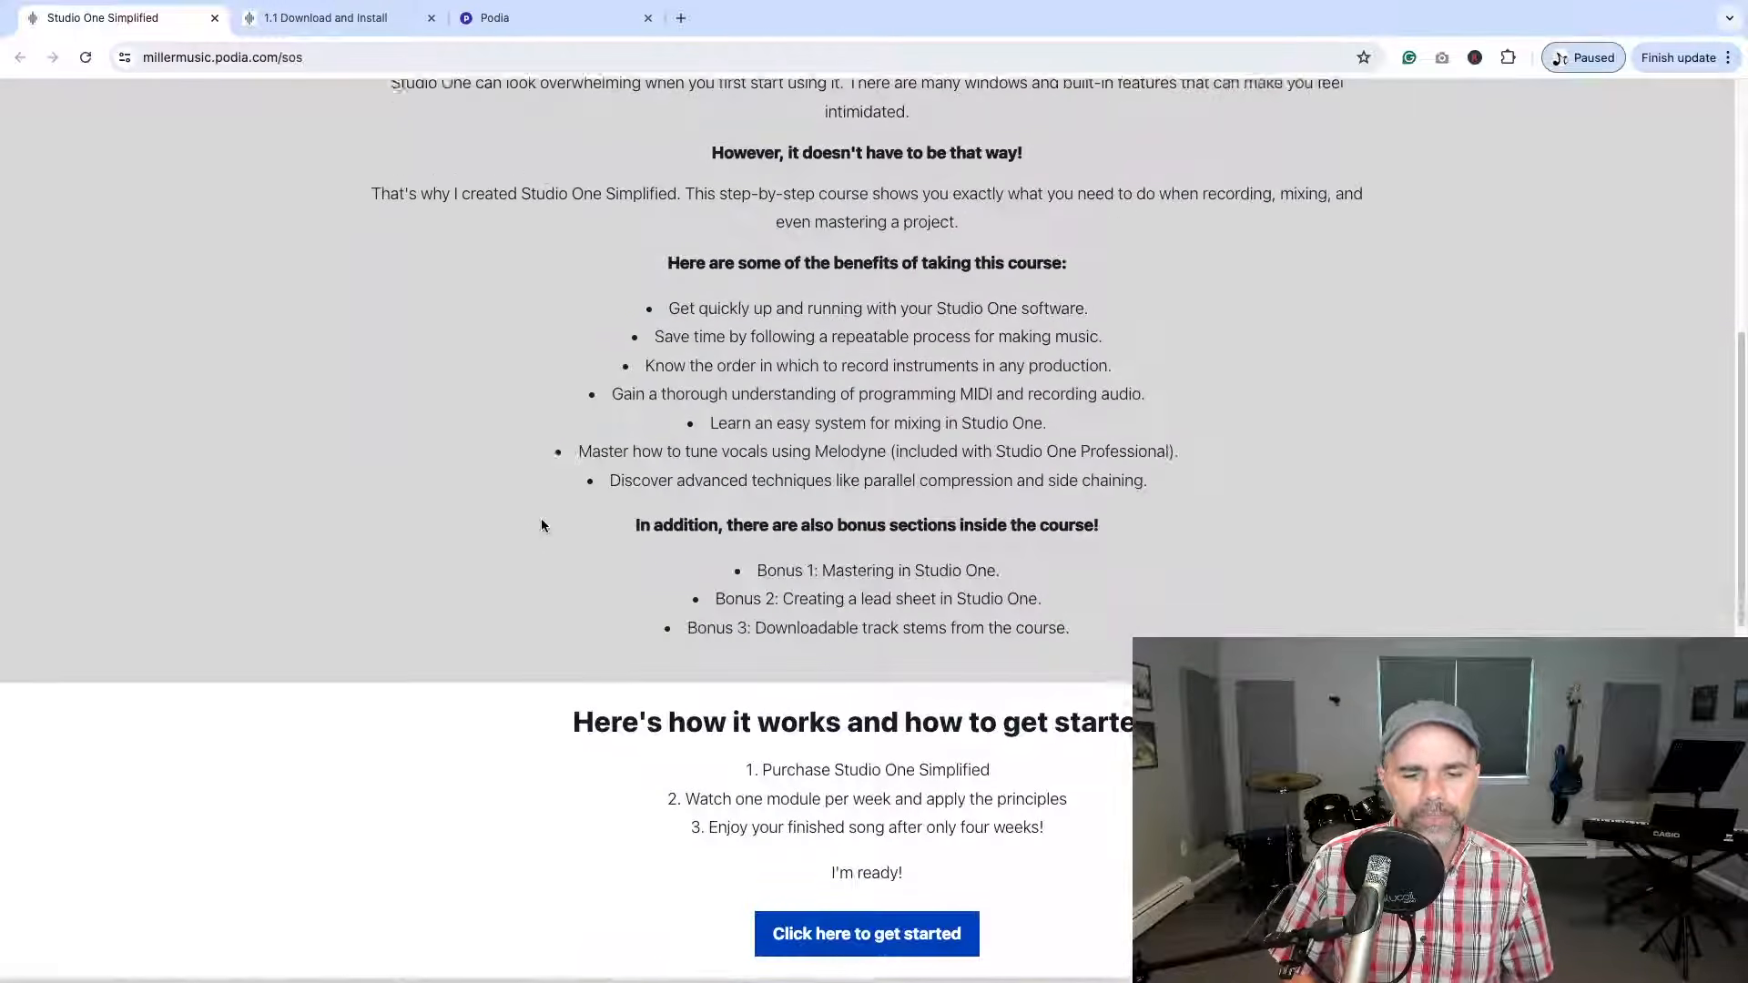
scroll(541, 525, "down", 6)
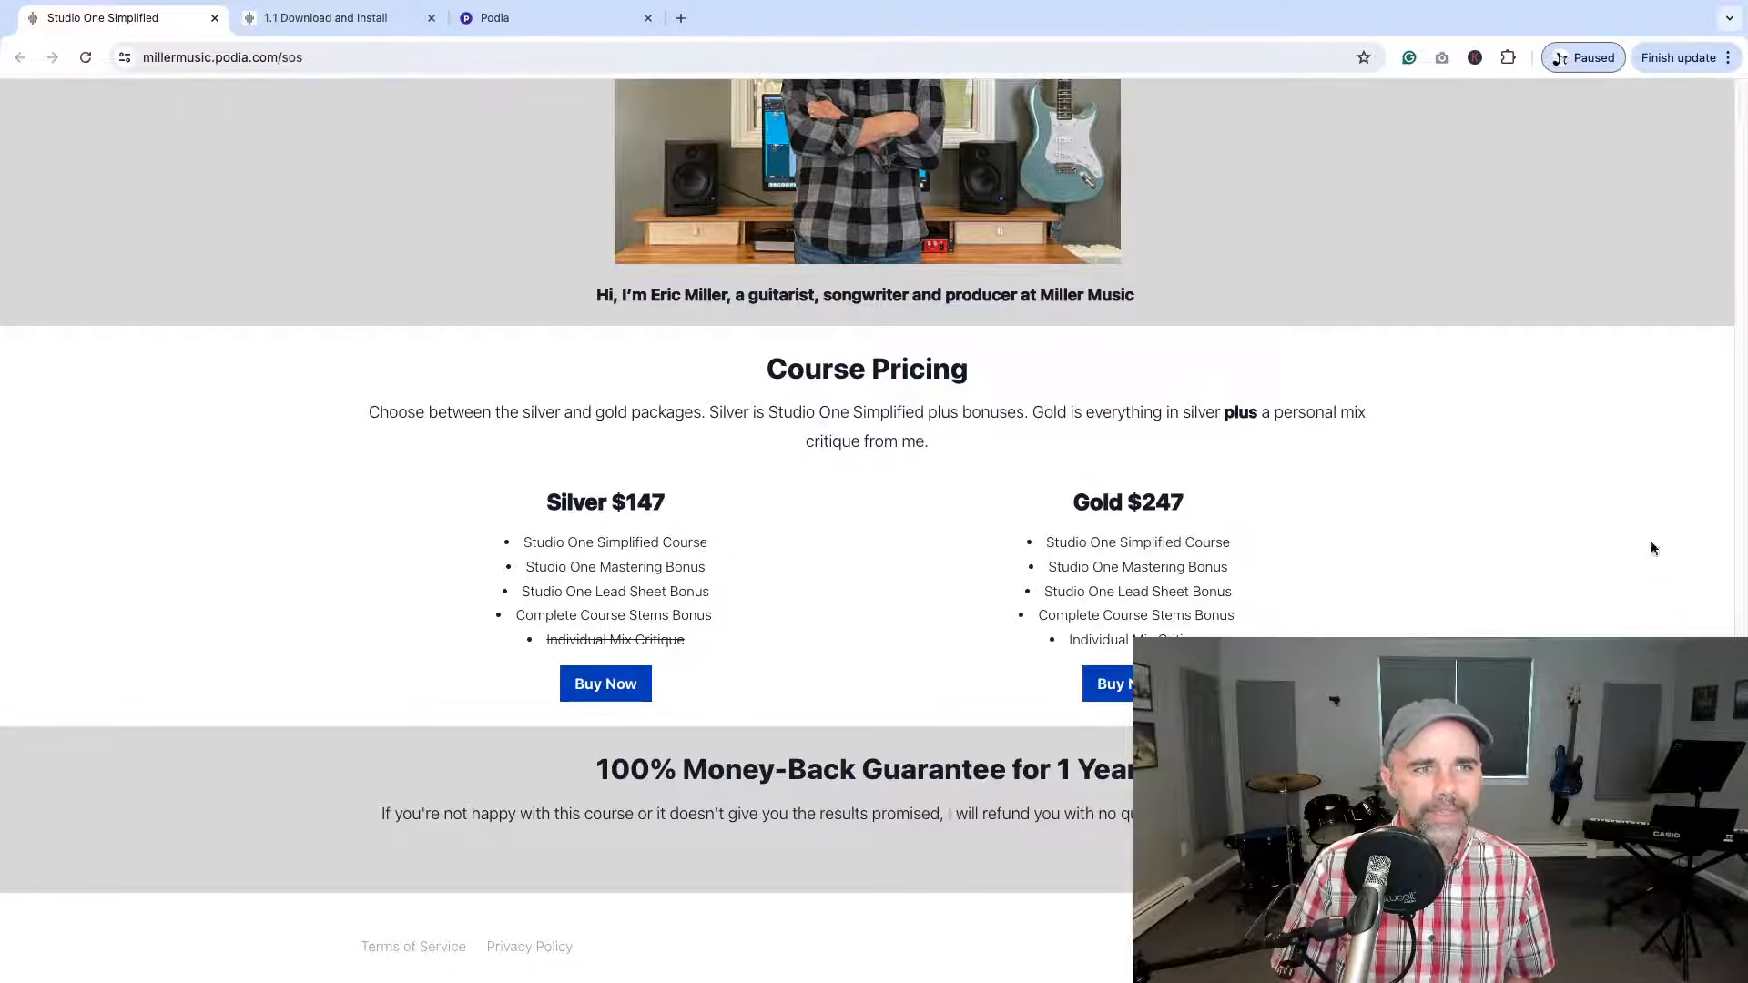
Select the sales page's web address and bring up its copy and paste options
left_click(440, 52)
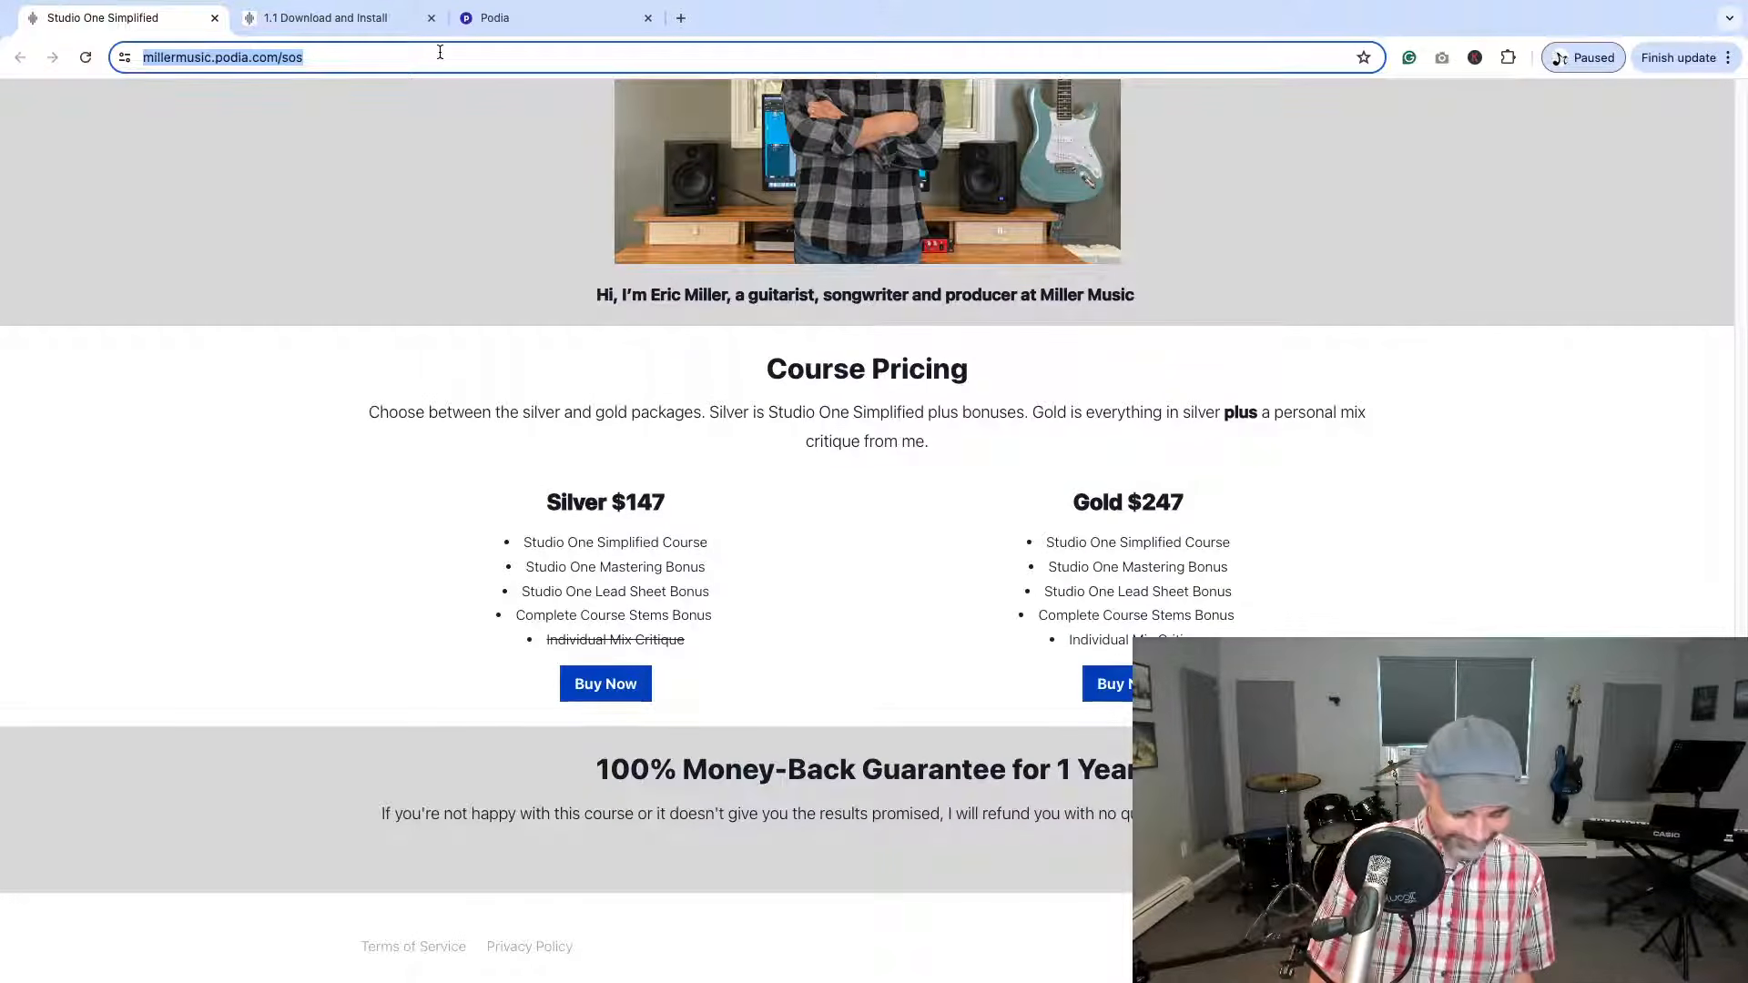
right_click(440, 52)
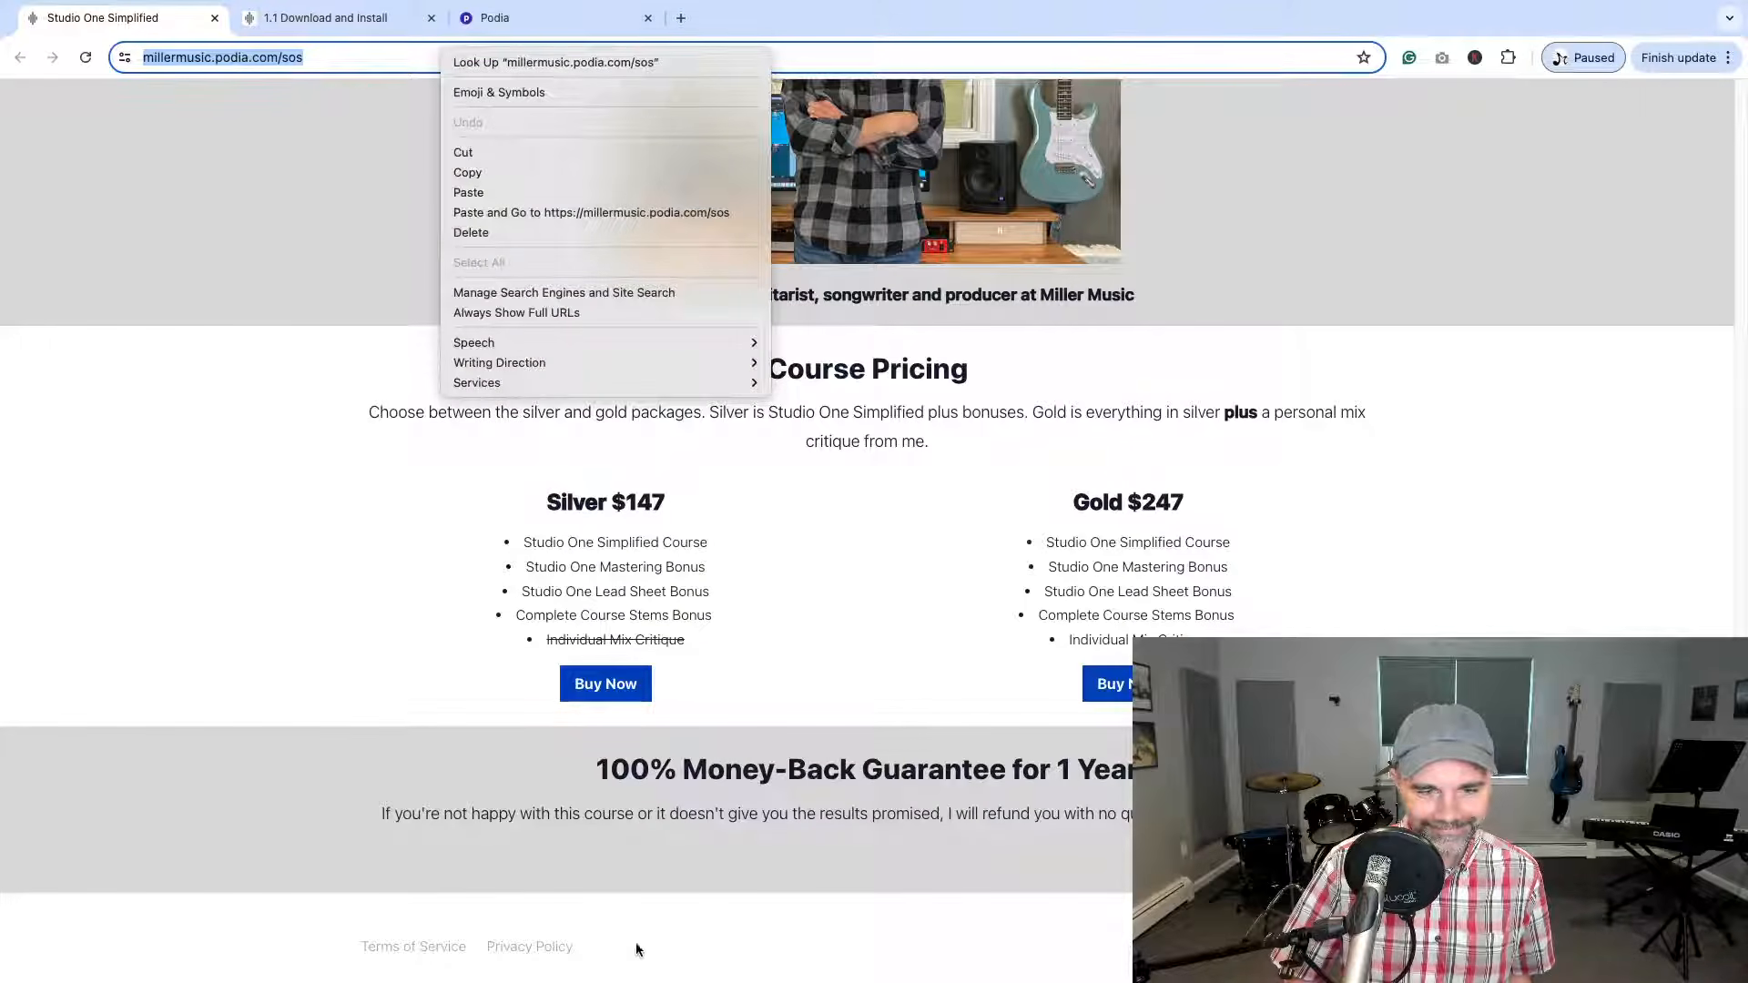